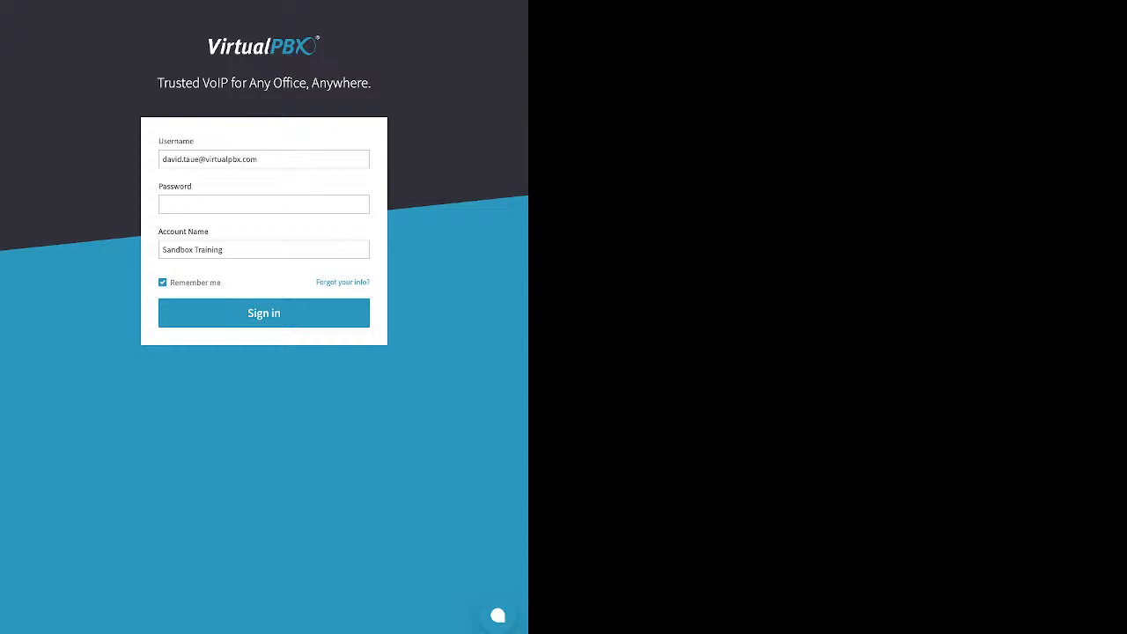
Open the forgotten-info form, review its Email/Username, Account Name and Phone Number recovery fields, and return to the sign-in form
click(264, 204)
drag(316, 283, 366, 282)
click(342, 282)
drag(217, 177, 158, 177)
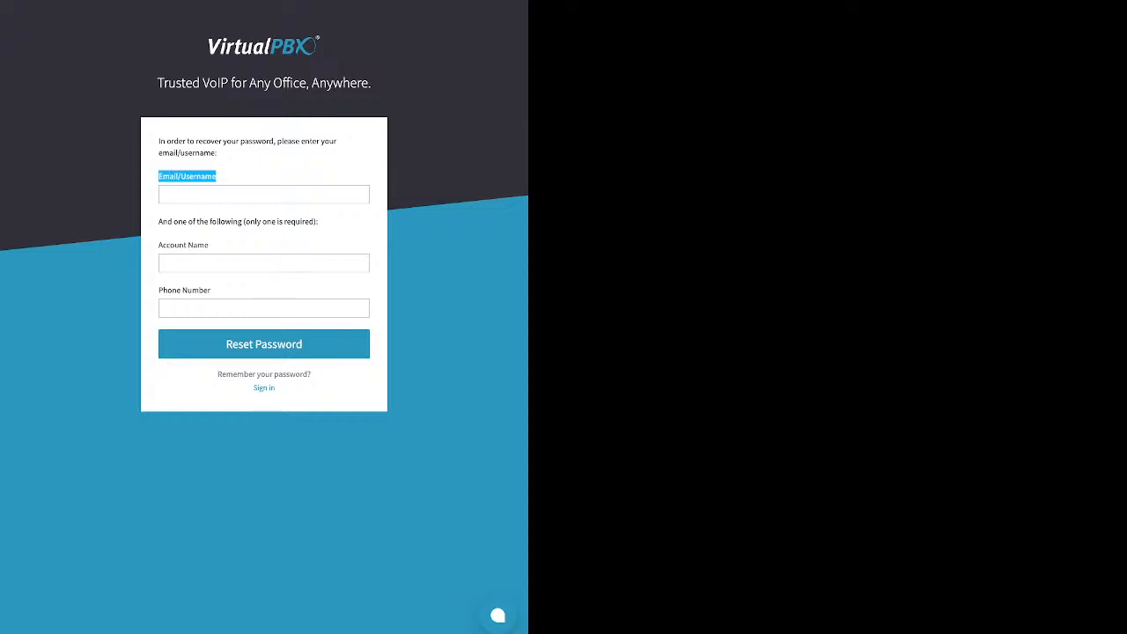
click(176, 262)
drag(158, 246, 213, 291)
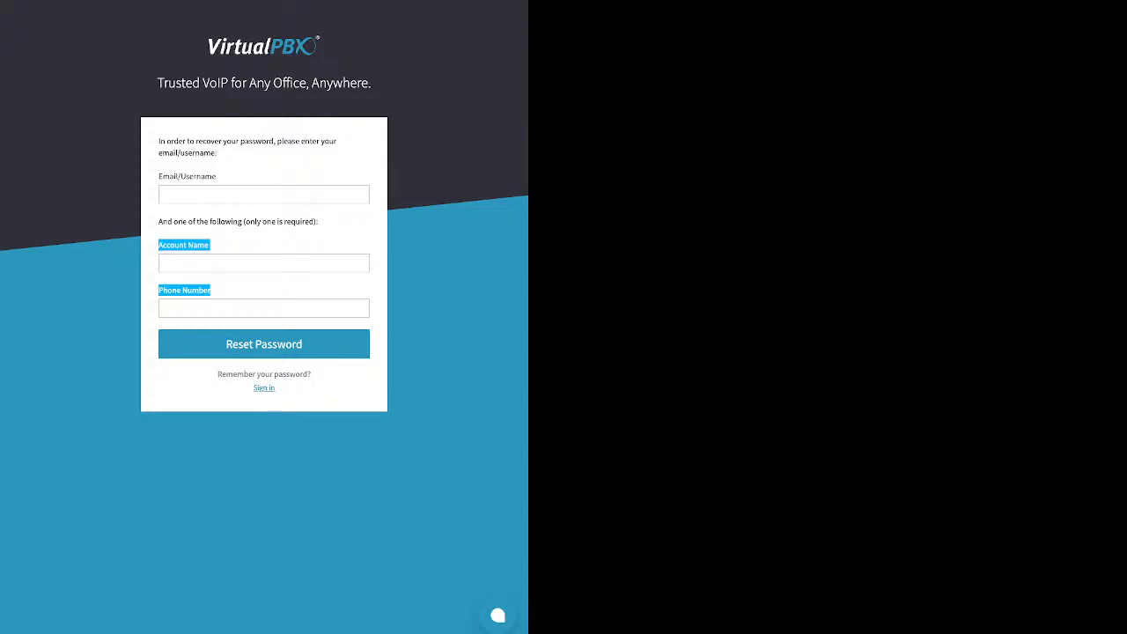
click(264, 388)
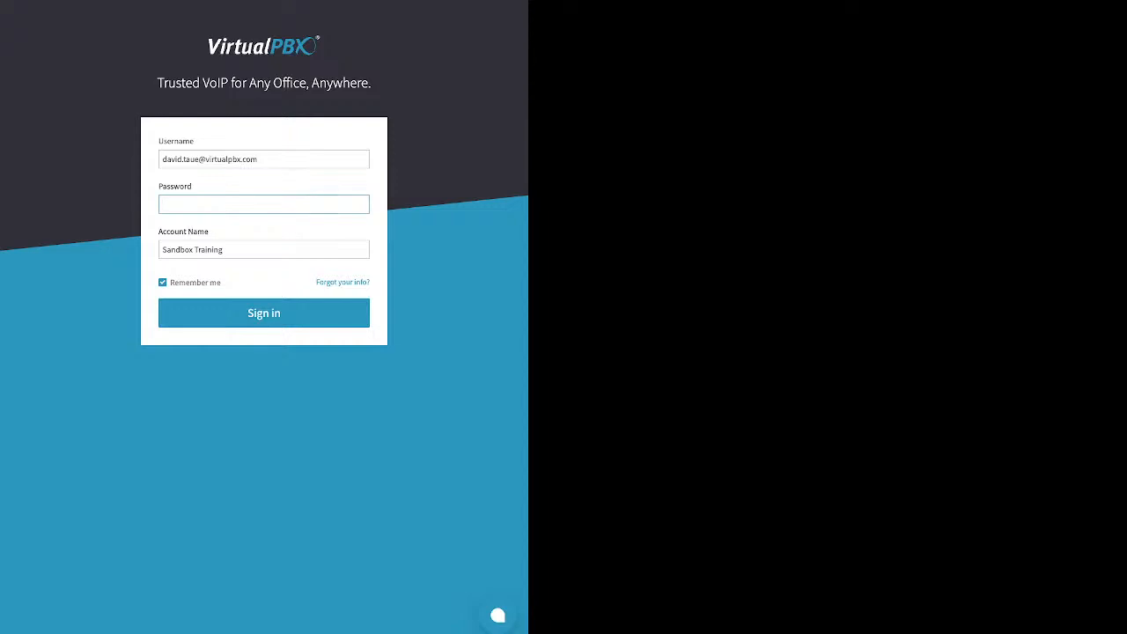
Enter the account password and sign in to the Sandbox Training account with Remember me kept on
text(•••)
key(BackSpace)
key(BackSpace)
key(BackSpace)
text(••••••)
drag(223, 283, 169, 282)
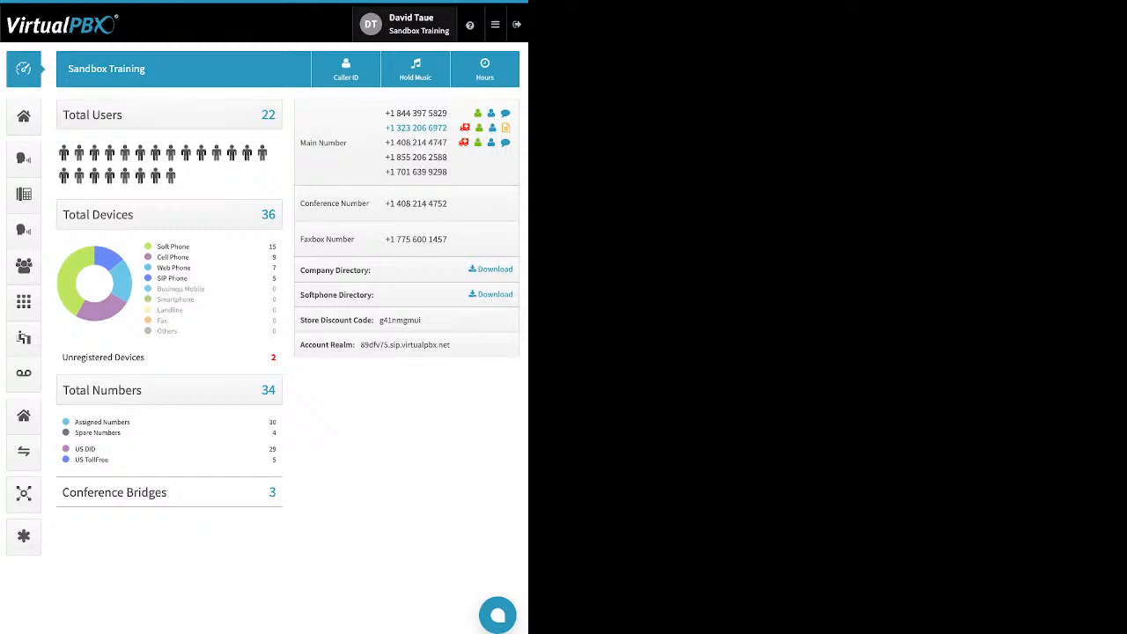
Open the signed-in user's profile settings, view the password change form, and close that form without changes
click(405, 23)
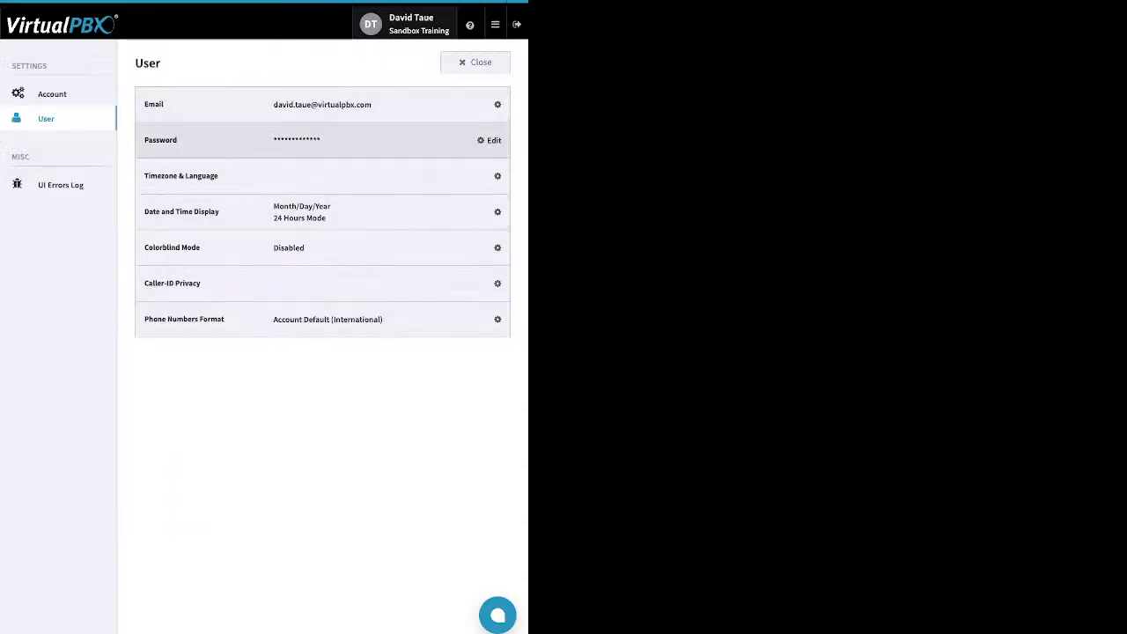
click(492, 140)
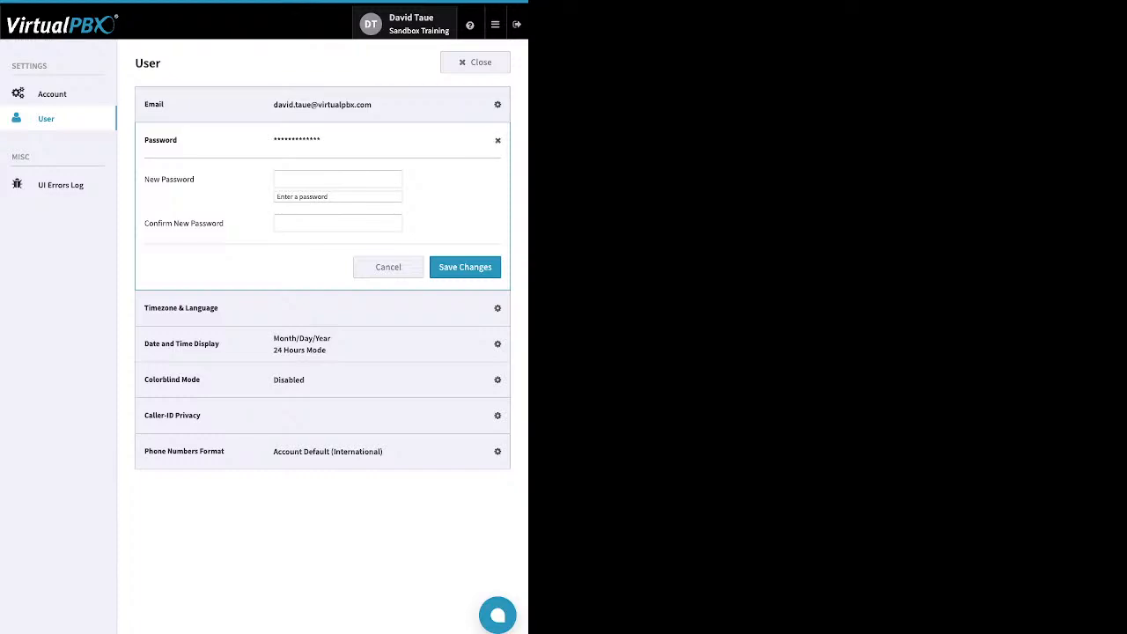
click(493, 140)
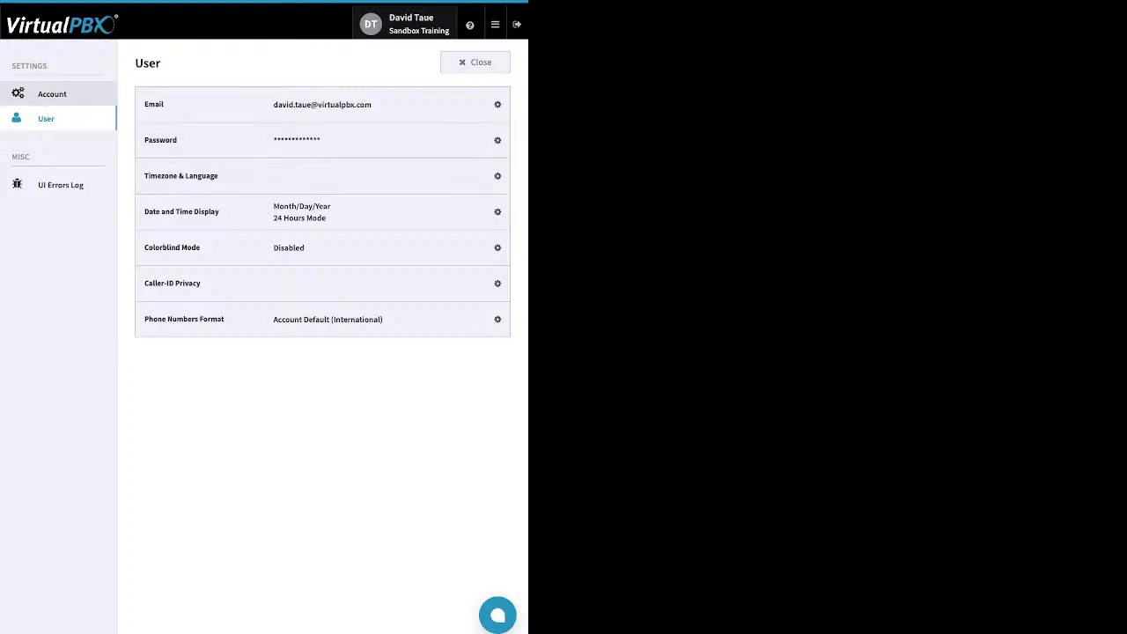
Review the account's Timezone & Language and Technical Contact settings, return to the user settings, and close the settings page
click(52, 93)
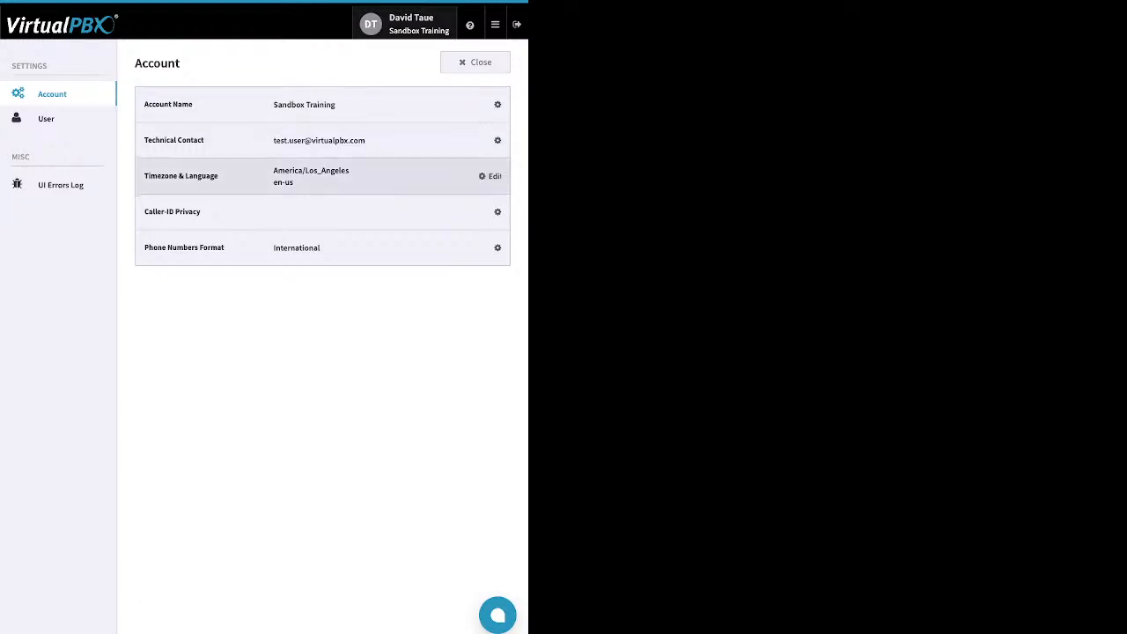
click(490, 176)
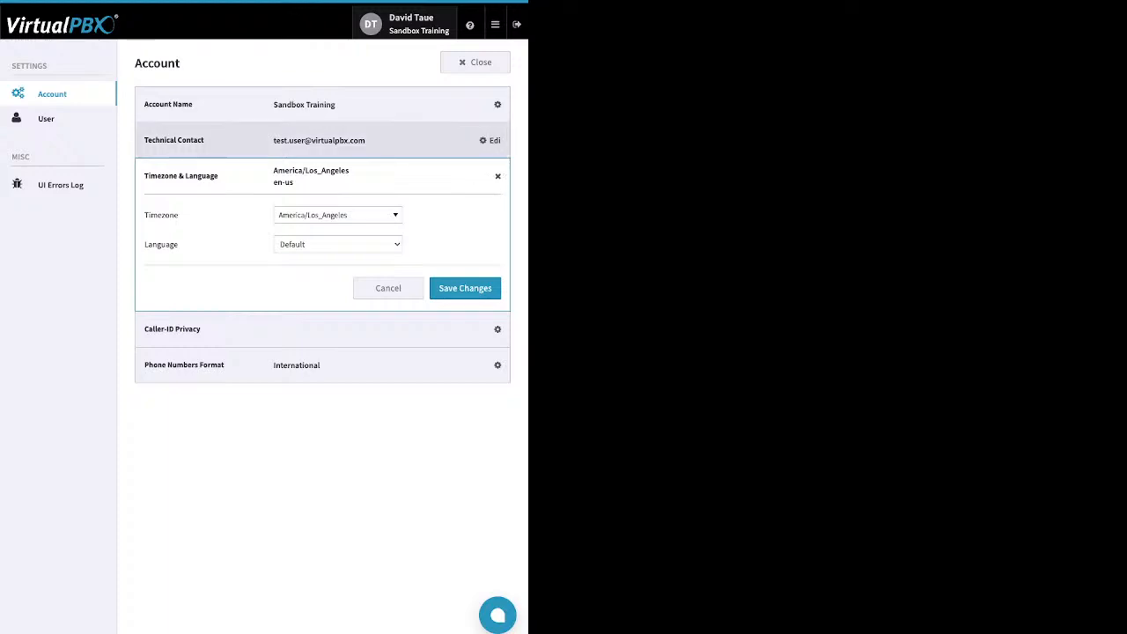
click(489, 141)
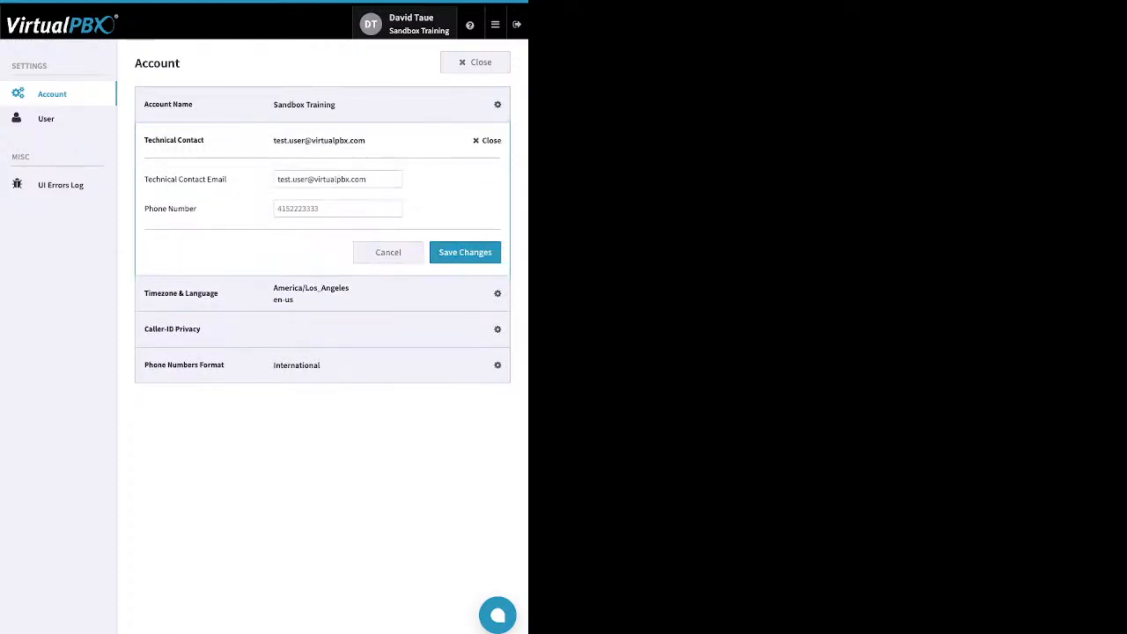
click(489, 141)
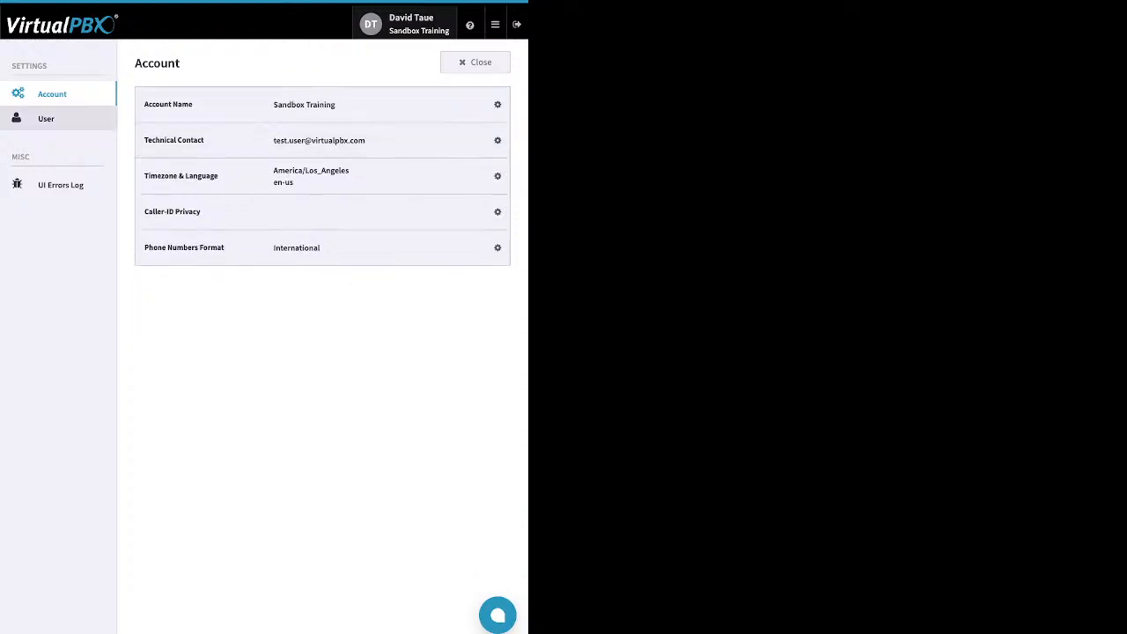
click(47, 119)
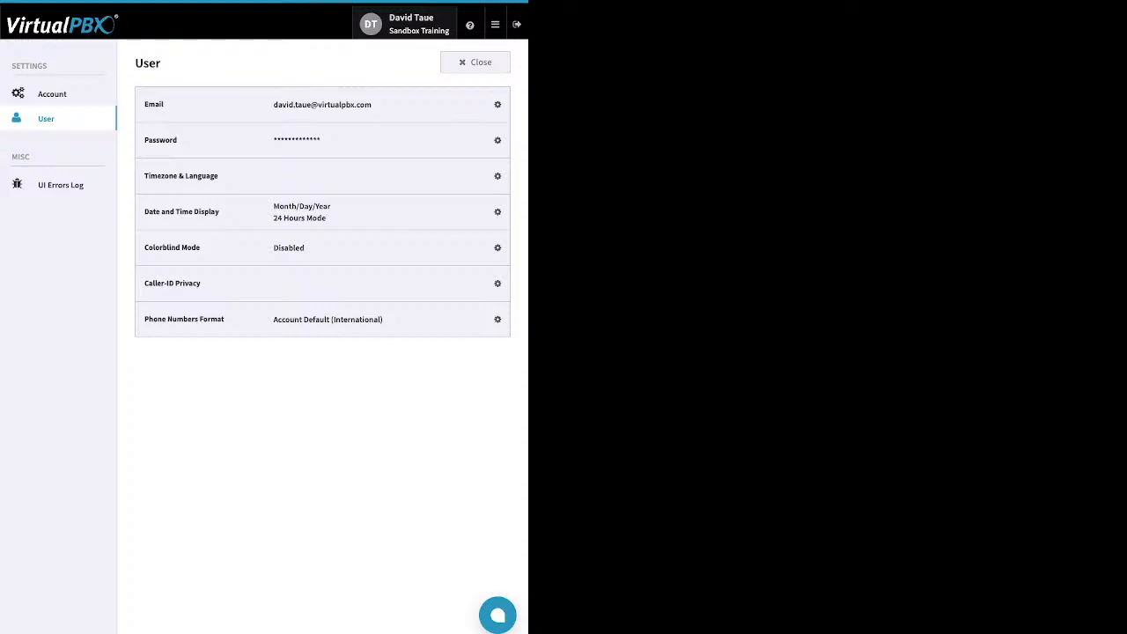
click(475, 63)
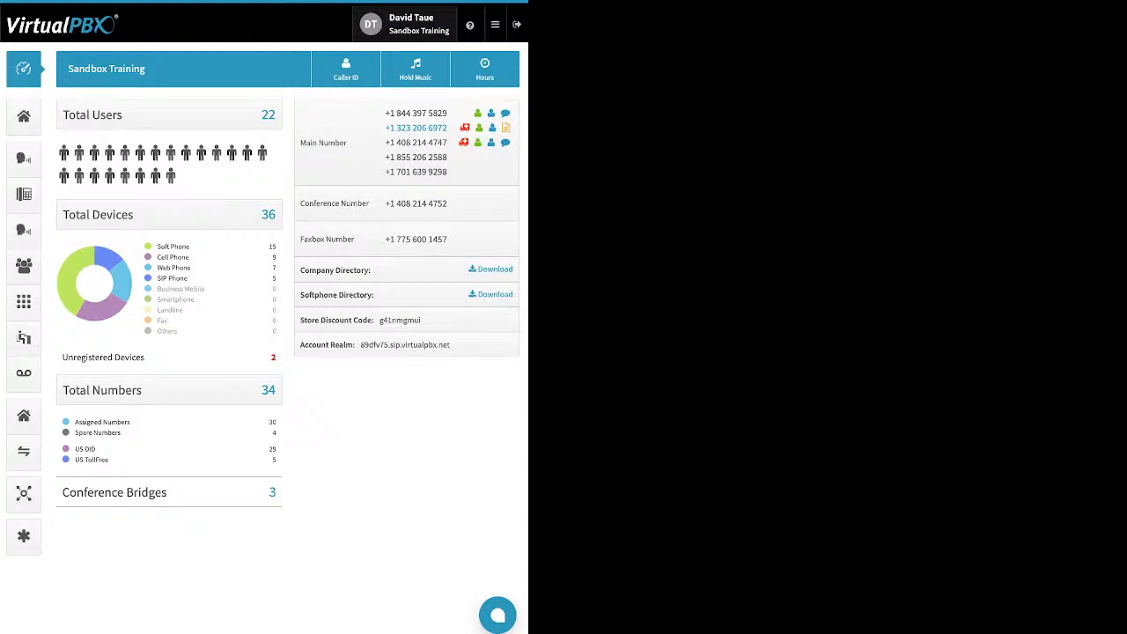
View the help options and the header's application menu from the dashboard
mouse_move(470, 24)
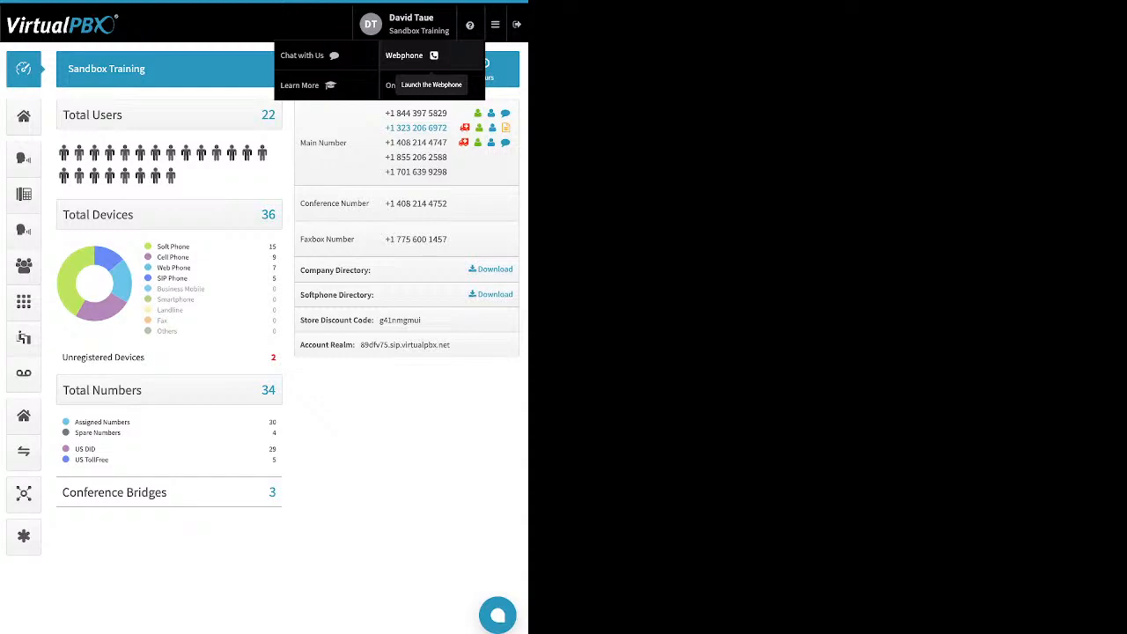
click(494, 24)
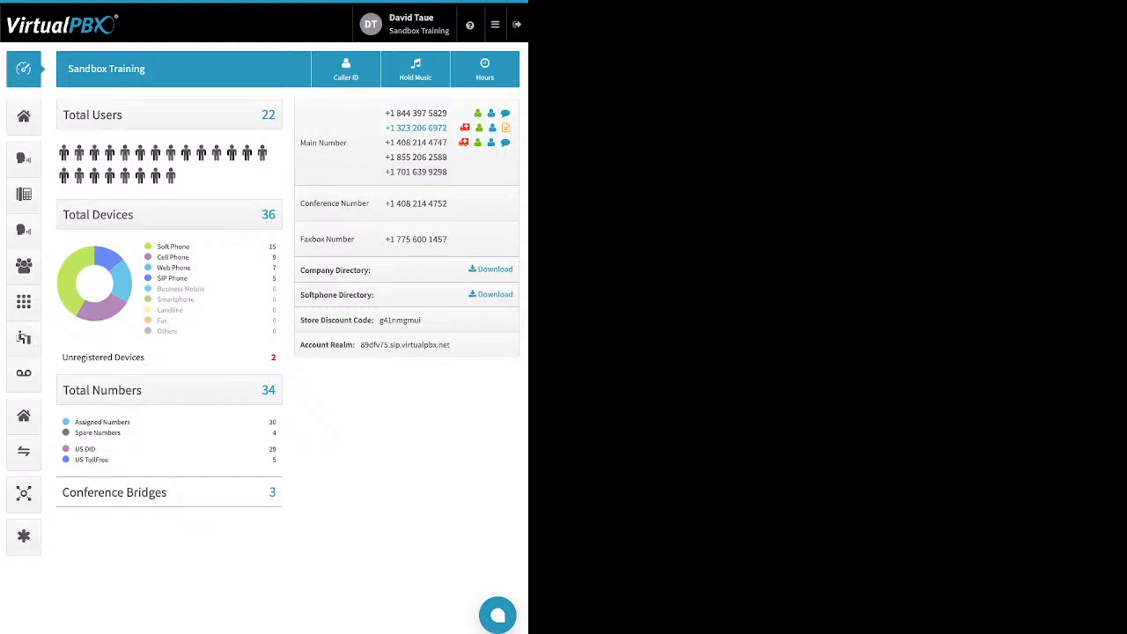
Examine the dashboard's Total Devices breakdown for Soft Phone, Cell Phone, Web Phone and SIP Phone, plus the Unregistered Devices entry
drag(190, 246, 157, 247)
drag(190, 258, 157, 256)
drag(191, 268, 157, 268)
click(189, 277)
drag(188, 278, 157, 278)
drag(145, 357, 106, 357)
click(167, 359)
Examine the dashboard's assigned, spare, US DID and US TollFree number categories and the Conference Bridges entry
drag(73, 421, 278, 433)
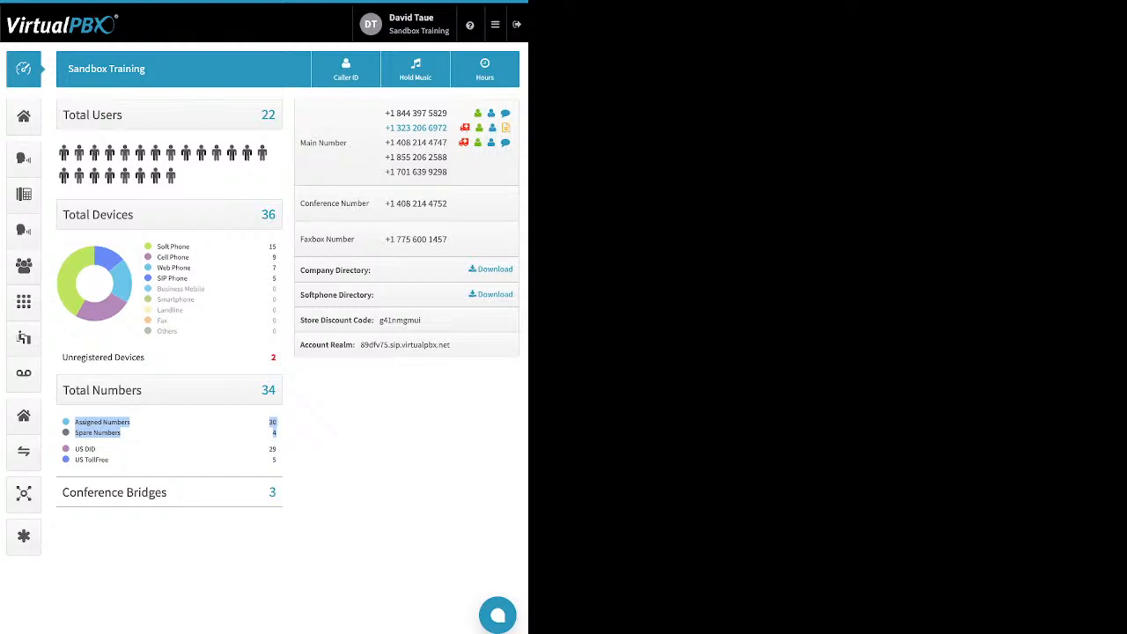
click(132, 458)
drag(110, 459, 74, 448)
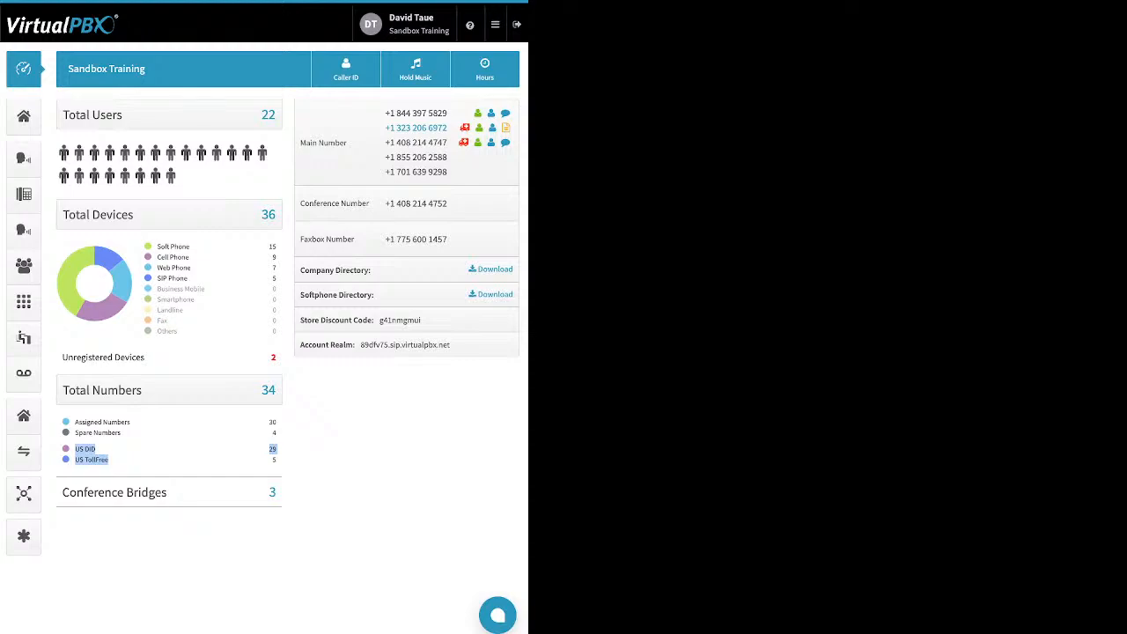
click(176, 454)
drag(167, 492, 112, 492)
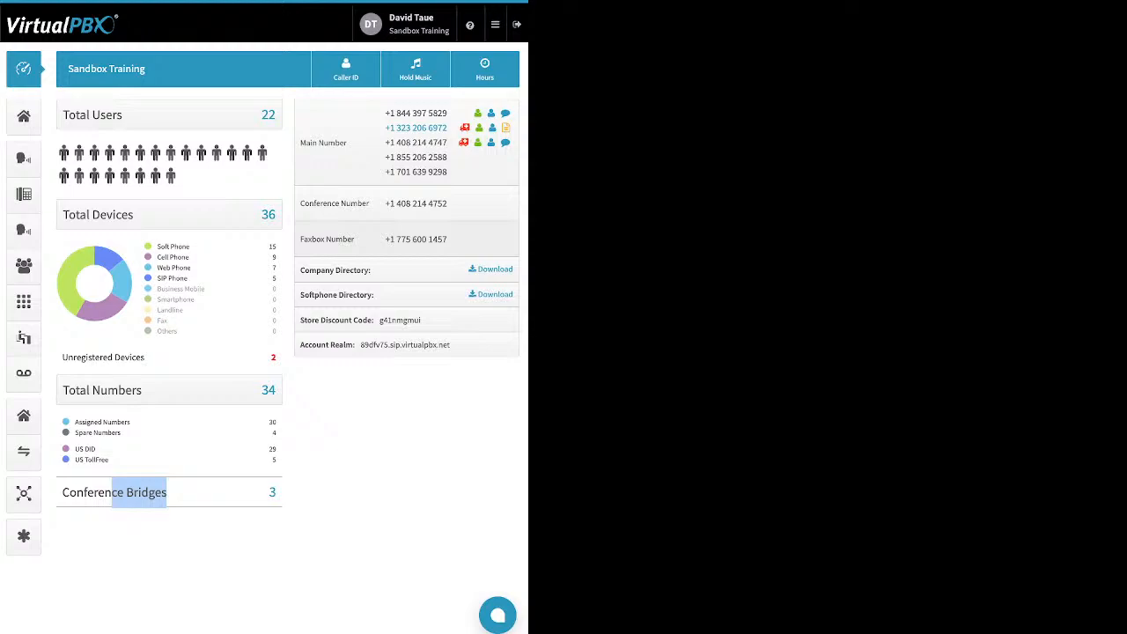
Examine the dashboard's Company Directory, Softphone Directory, Store Discount Code and Account Realm entries
drag(372, 270, 300, 270)
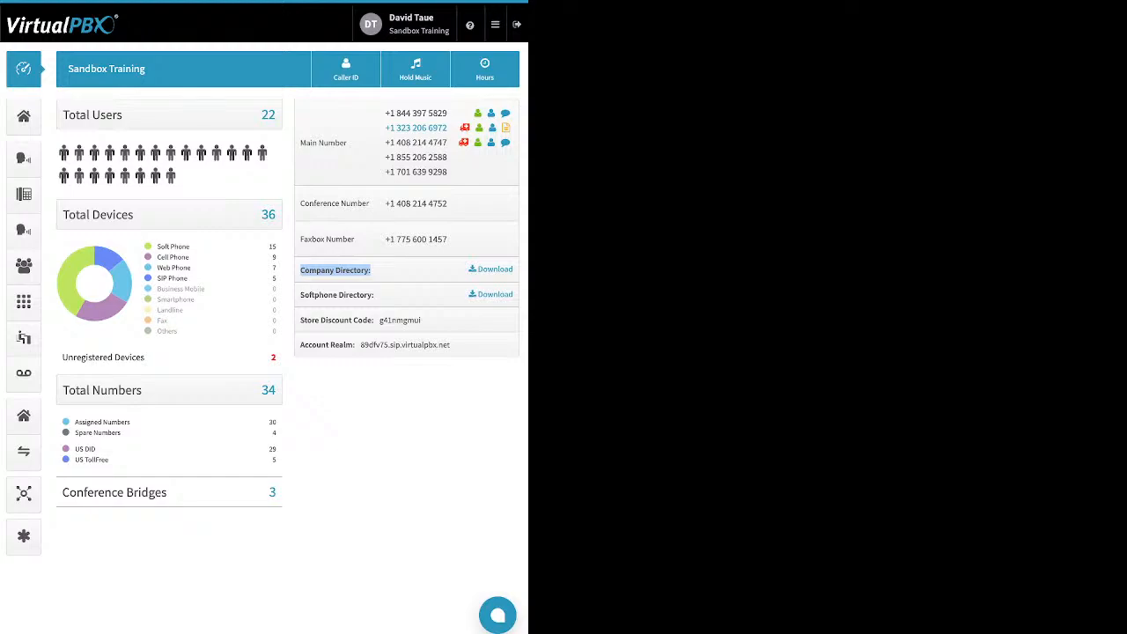
drag(376, 295, 299, 295)
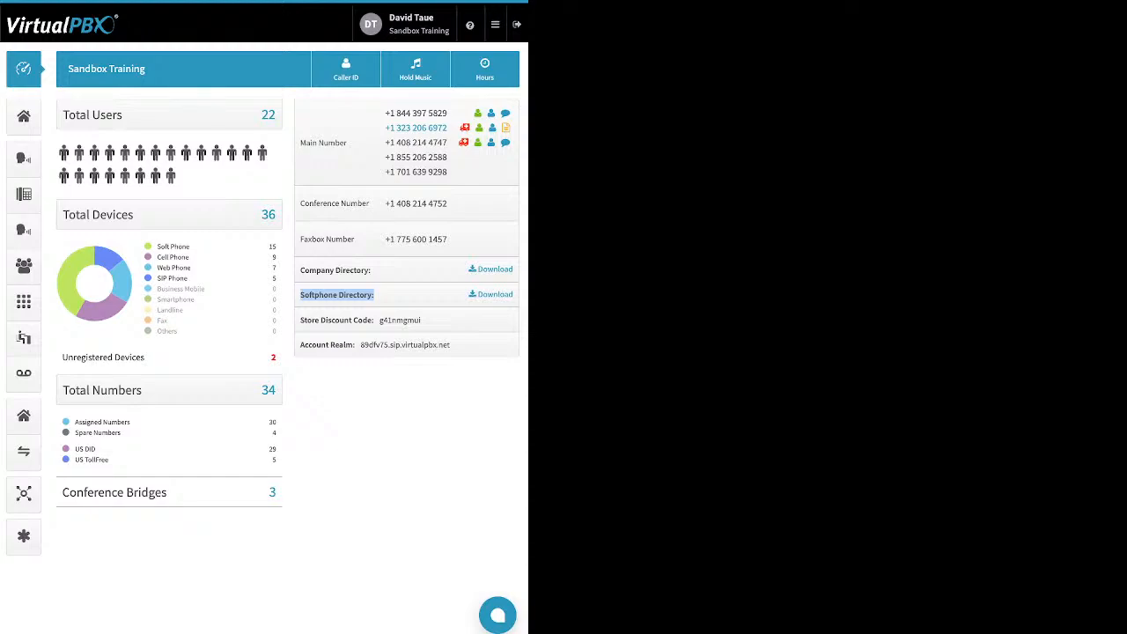
drag(301, 320, 423, 320)
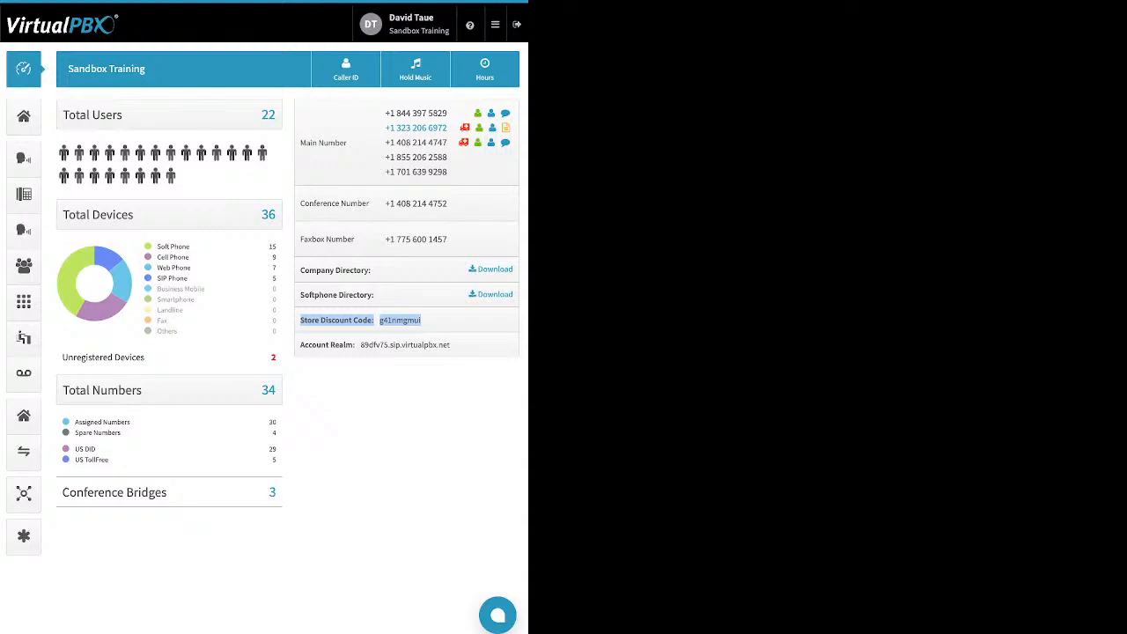
click(423, 320)
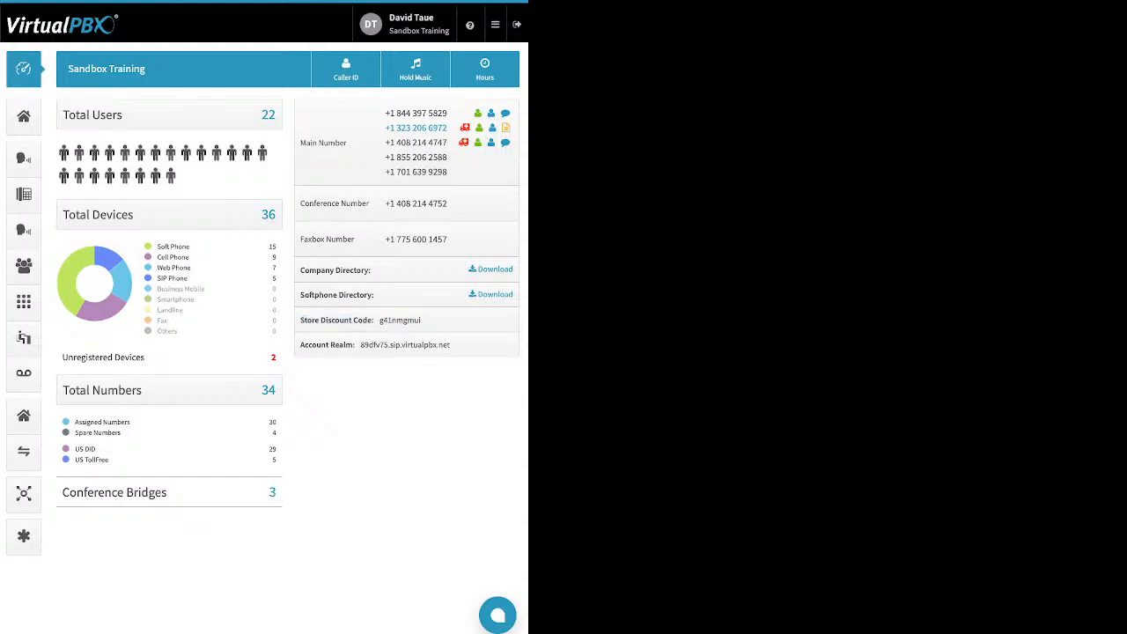
drag(299, 344, 354, 344)
Open the Company Caller ID settings, review the caller ID name and emergency (E911) information, and close them without saving
click(346, 69)
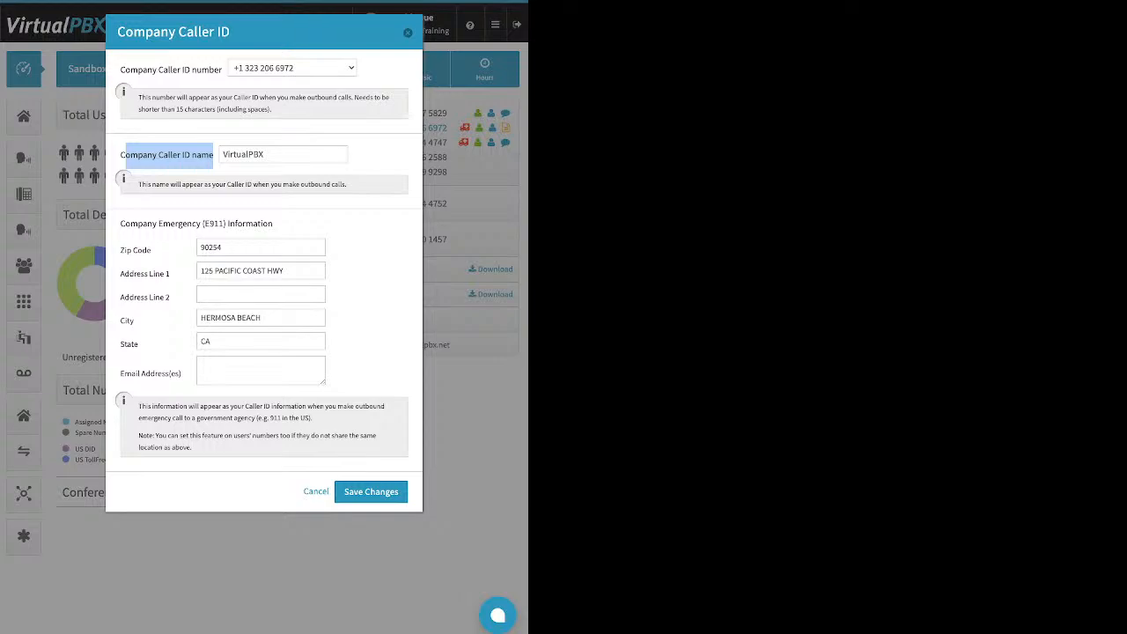
double_click(261, 154)
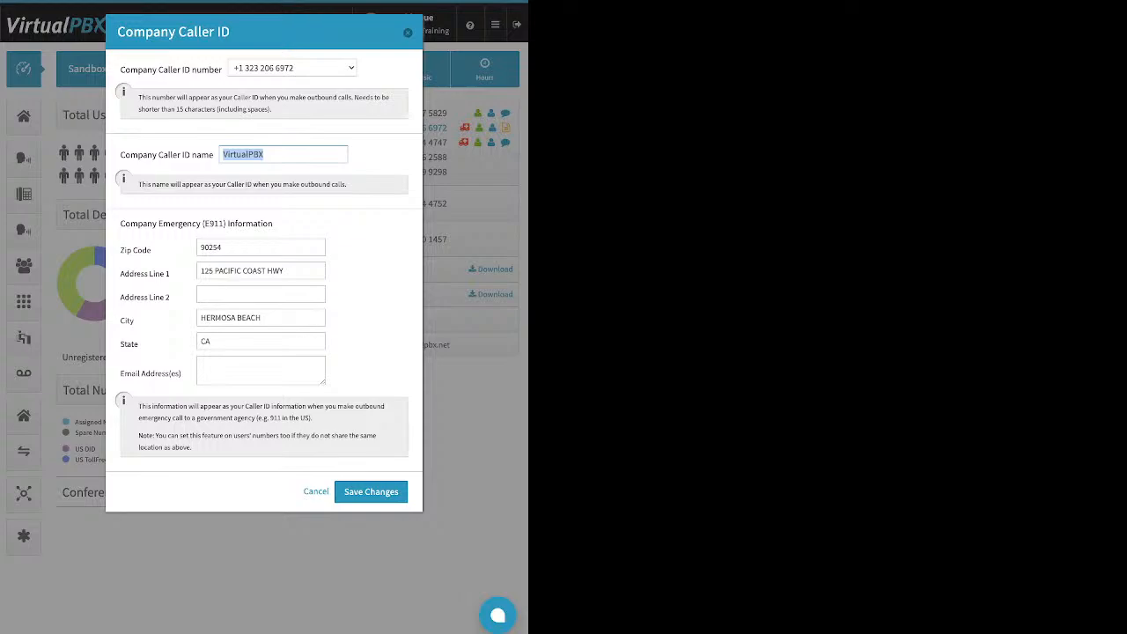
drag(120, 223, 273, 225)
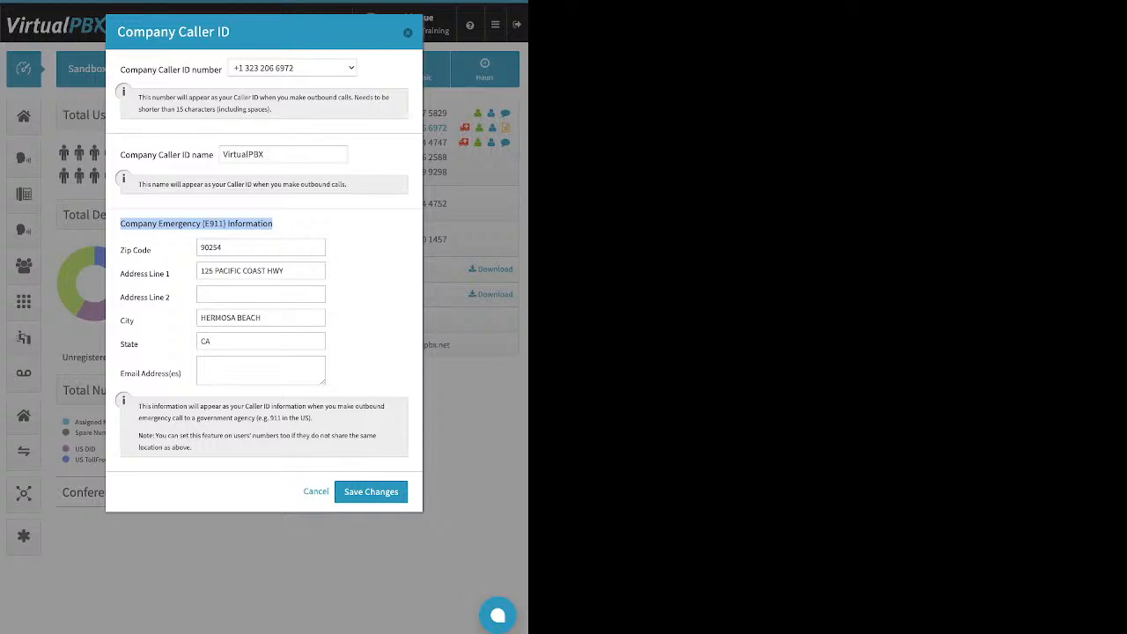
click(274, 224)
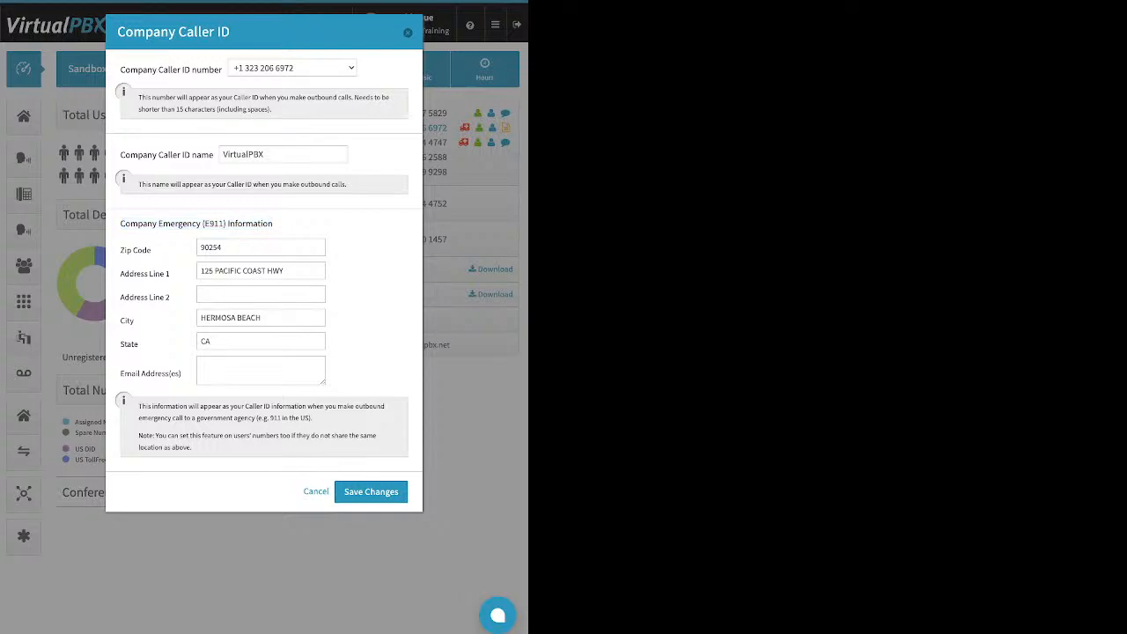
drag(120, 154, 213, 154)
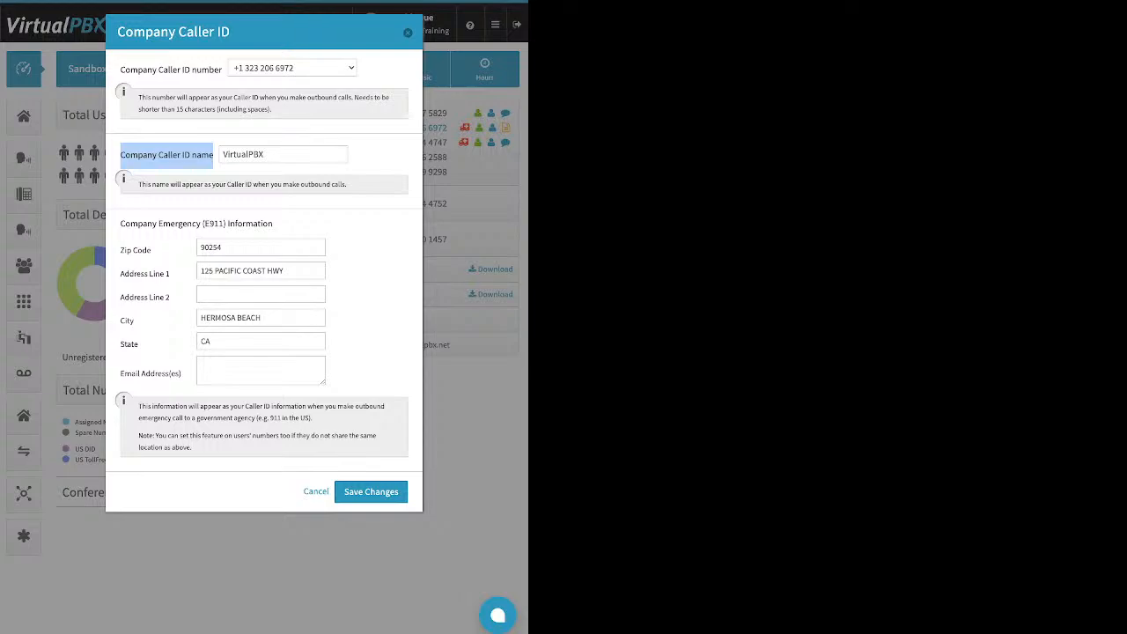
click(408, 33)
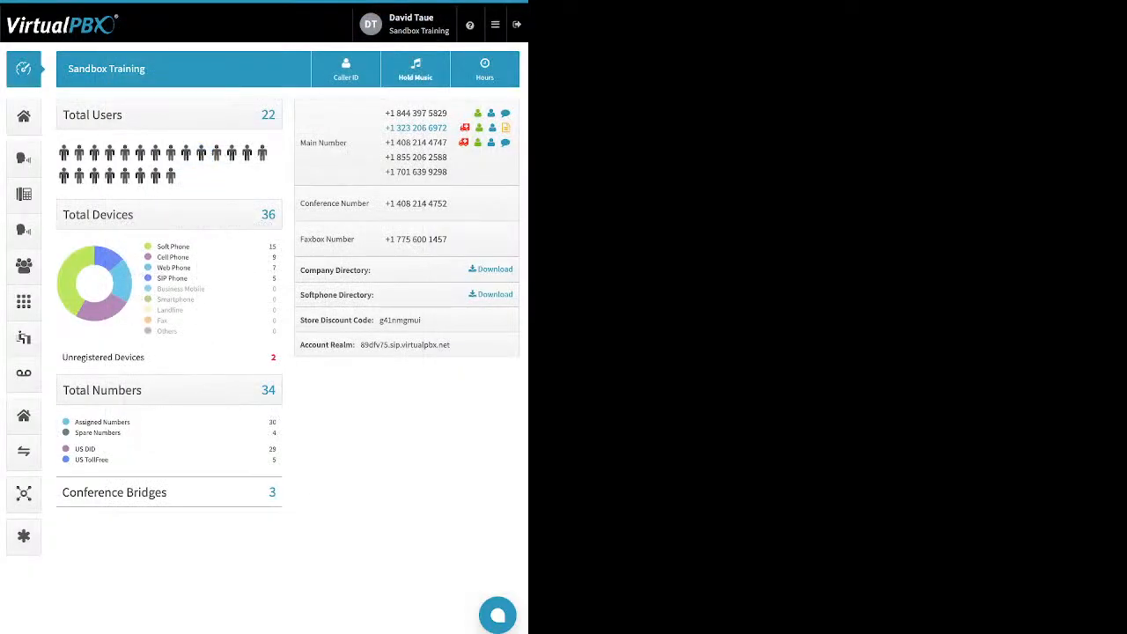
Open the account's Music-On-Hold settings, show the audio file upload field, and close them without saving
click(416, 68)
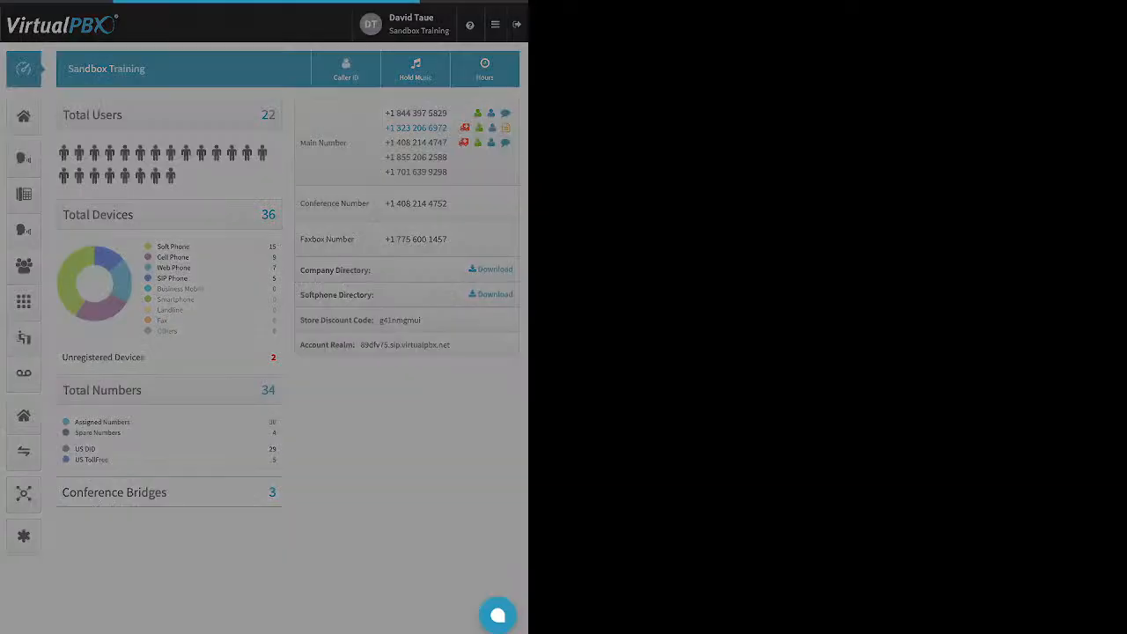
click(350, 135)
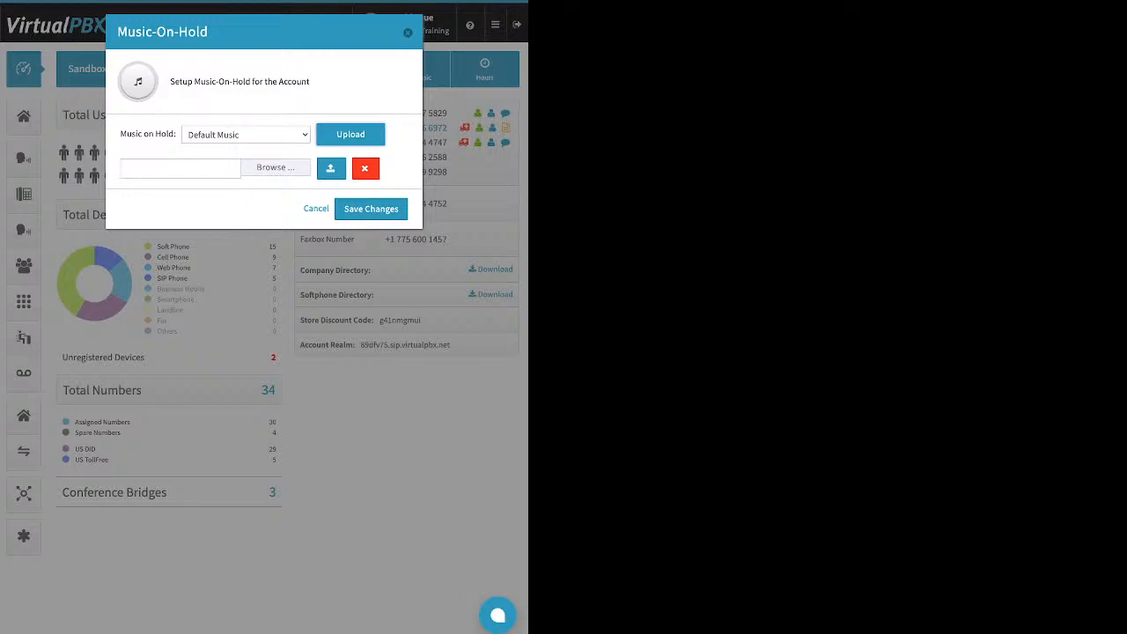
click(180, 168)
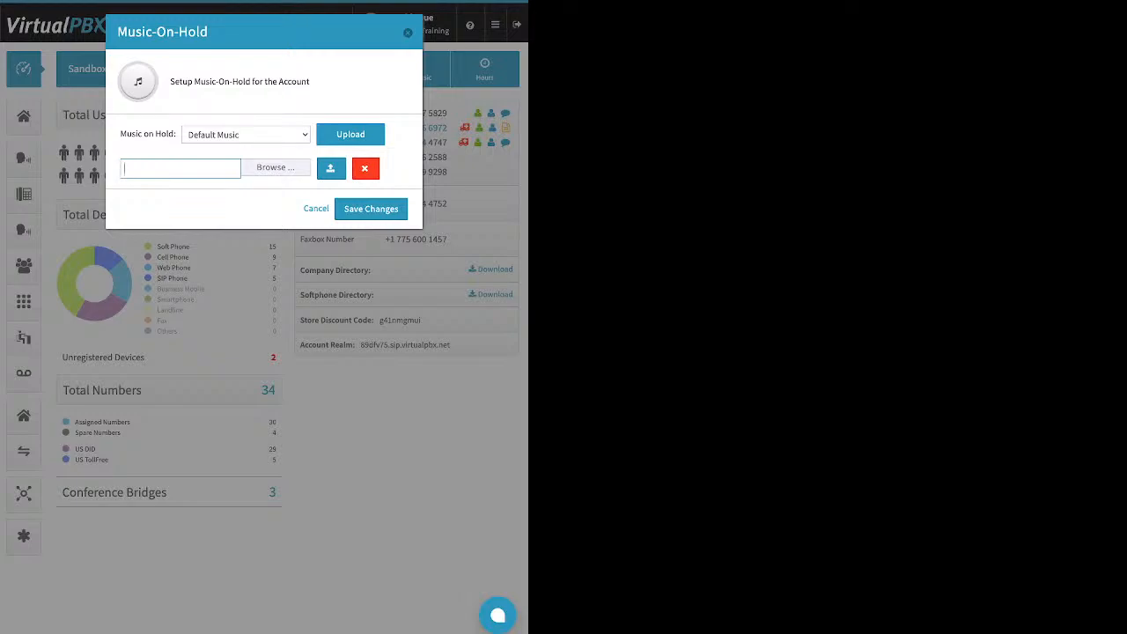
key(Escape)
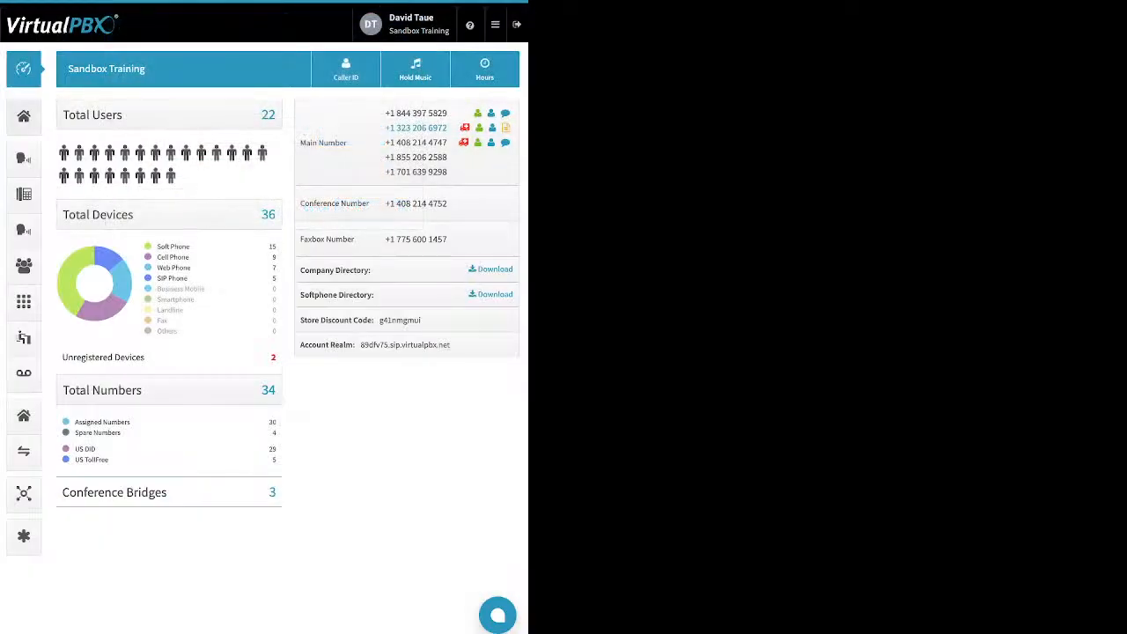
Open the main number settings, expand Main Company Numbers, and review the options for adding spare numbers or buying numbers
click(24, 117)
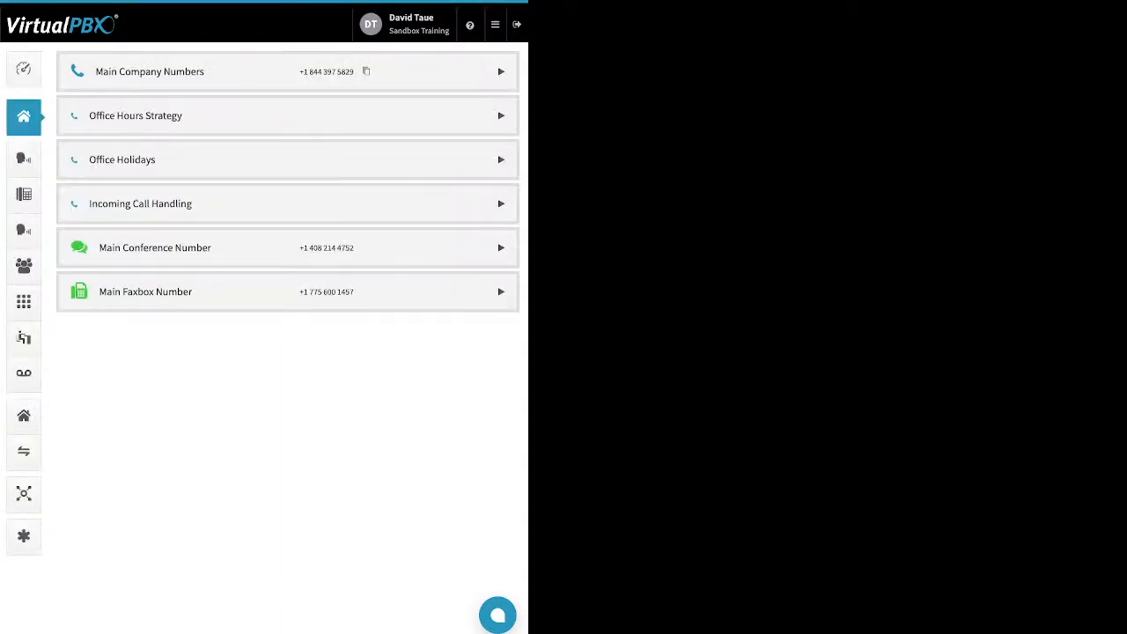
click(501, 71)
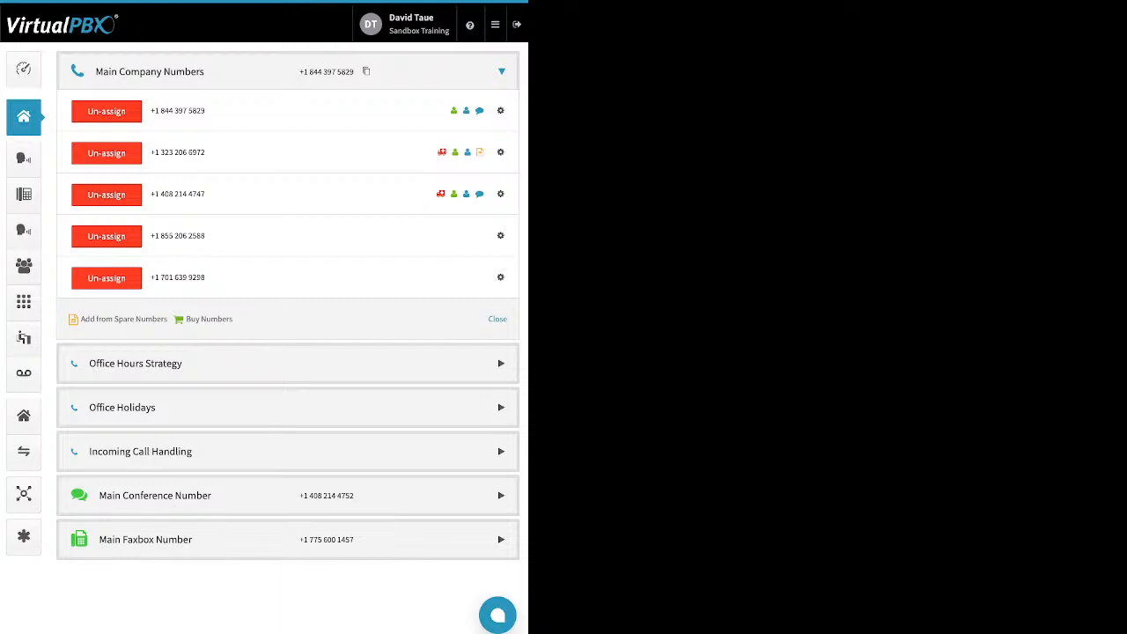
drag(236, 319, 80, 319)
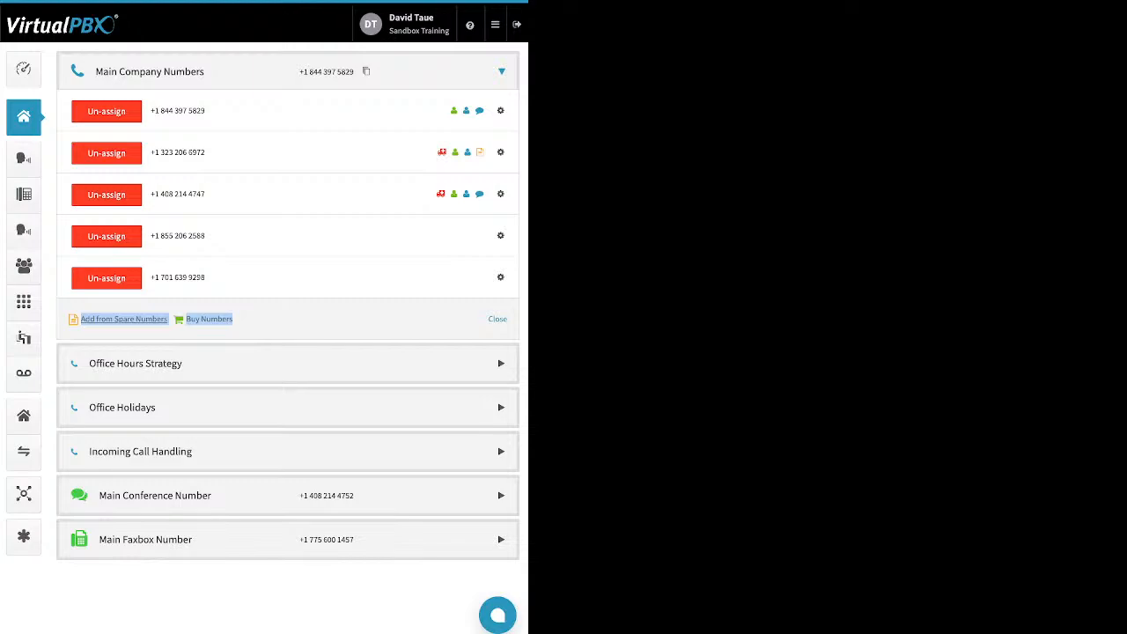
Open the list of spare numbers, mark the third entry, and close the list without adding it
click(123, 318)
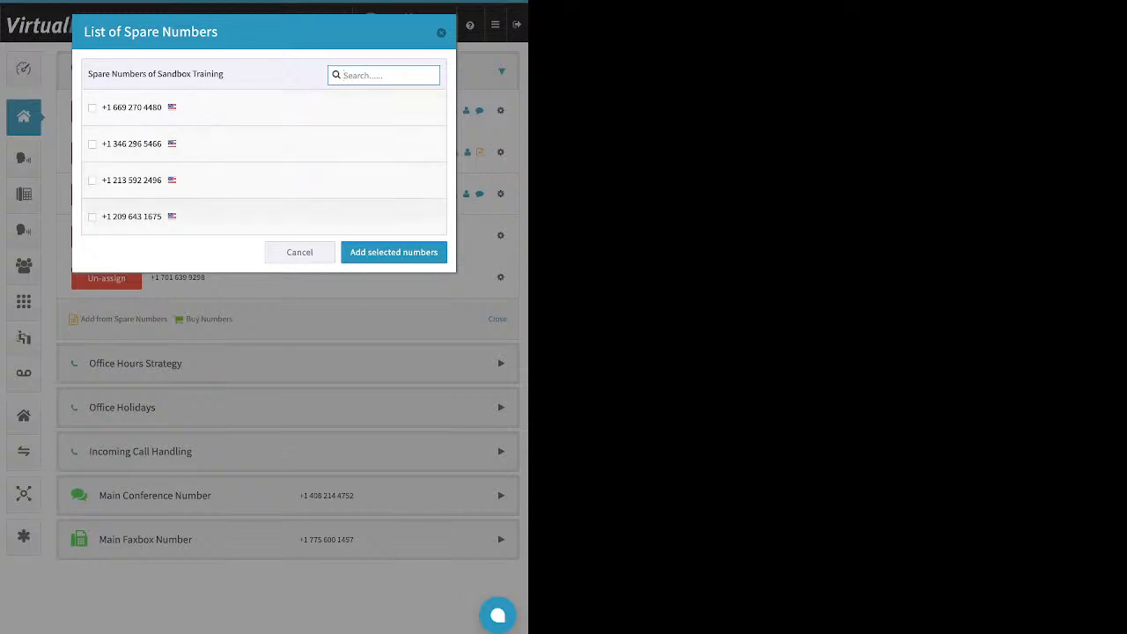
click(93, 181)
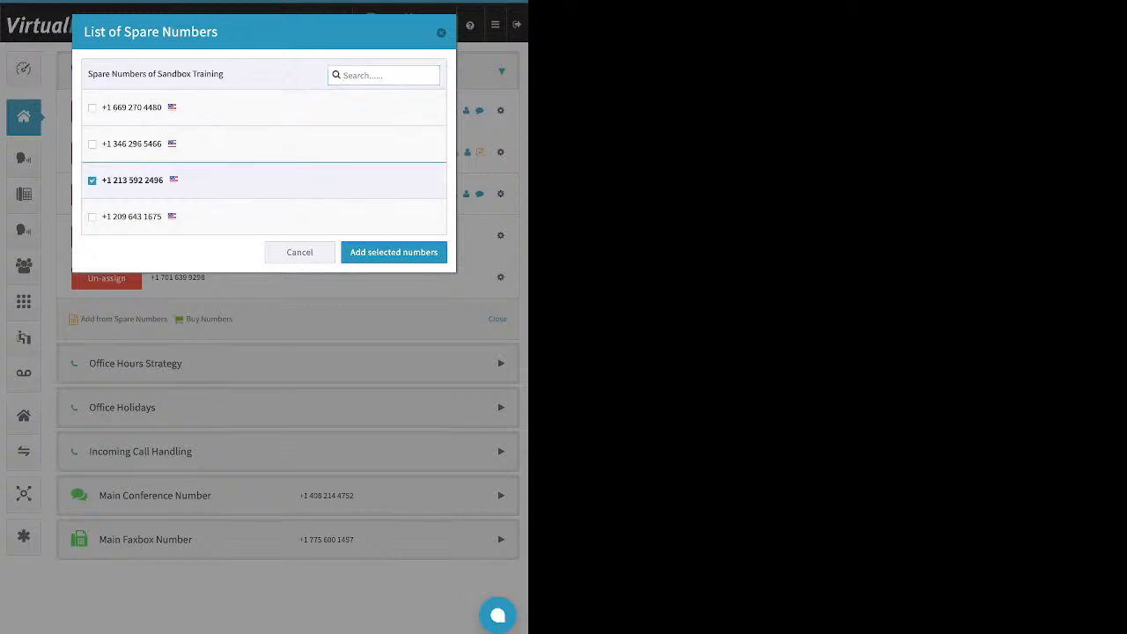
click(393, 253)
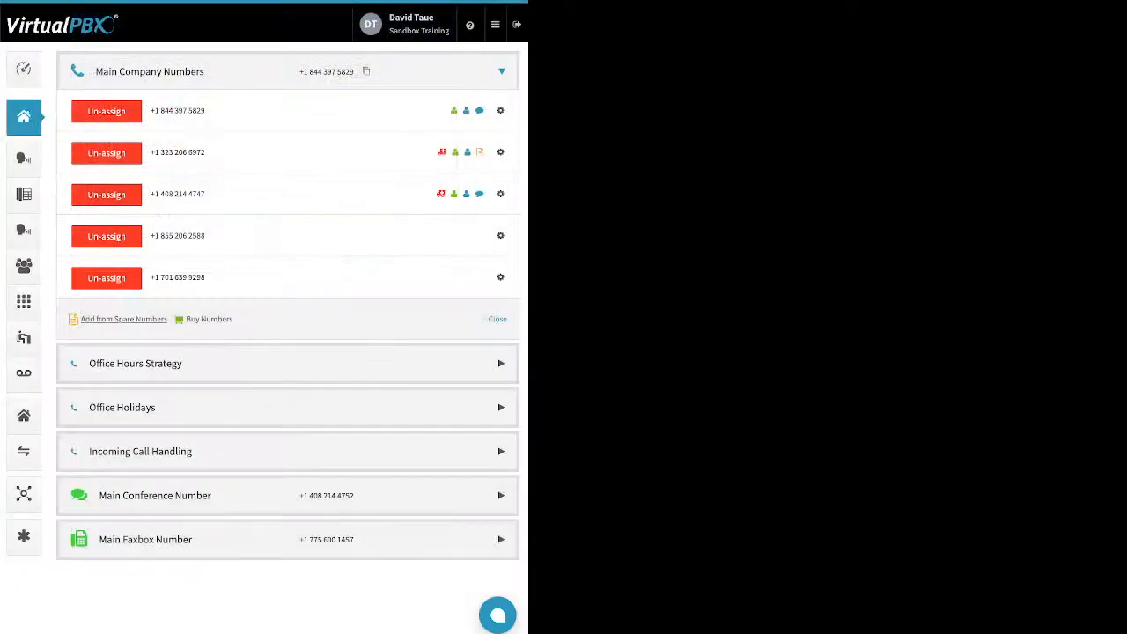
Search for toll-free numbers to buy with the 85* prefix
click(208, 319)
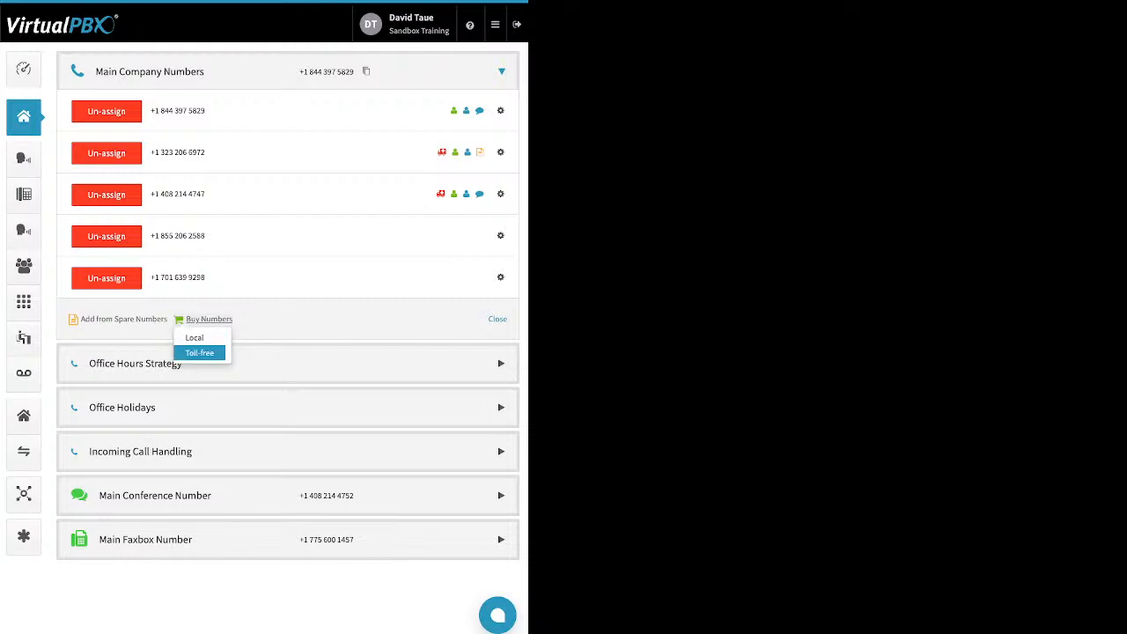
click(200, 353)
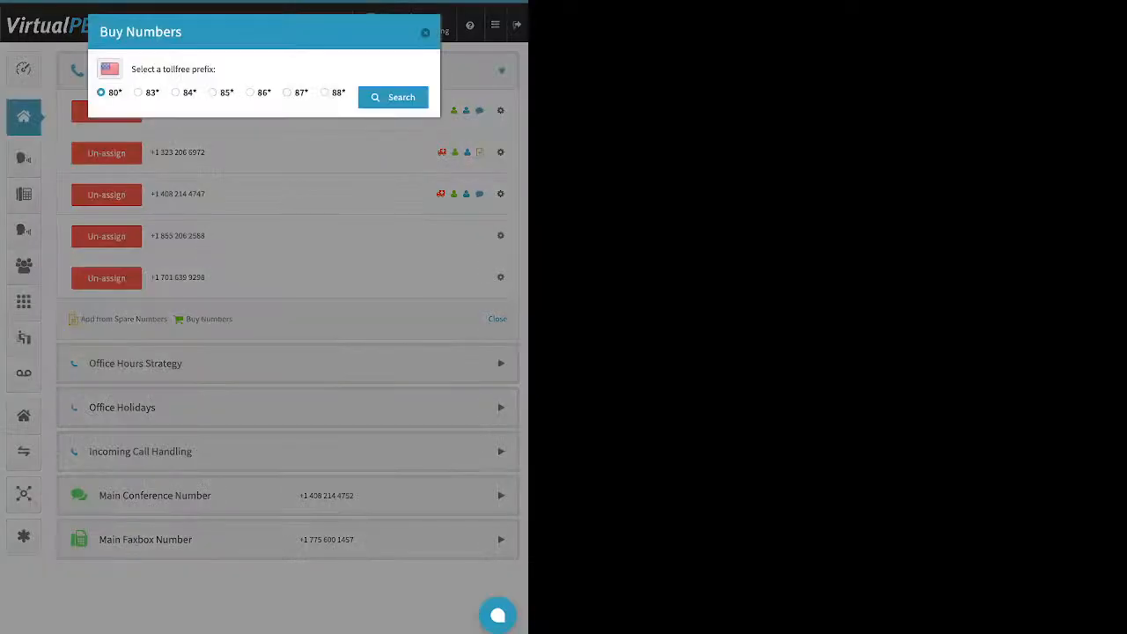
click(212, 92)
click(392, 98)
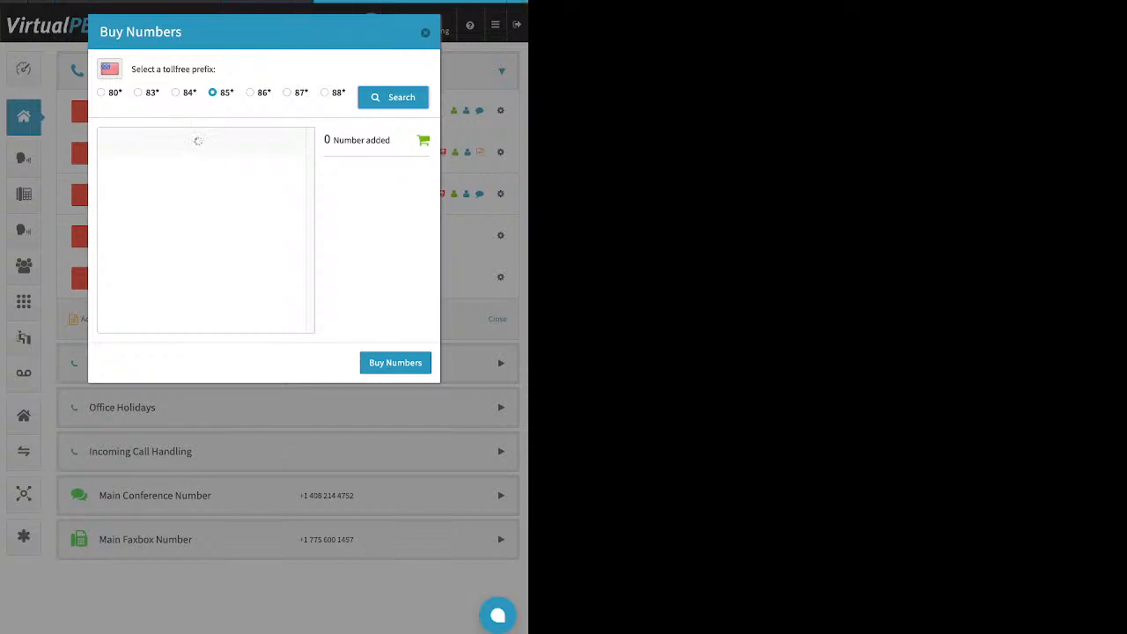
Add one of the listed 855 toll-free numbers to the cart, purchase it, and highlight it among the Main Company Numbers
scroll(206, 230, down, 10)
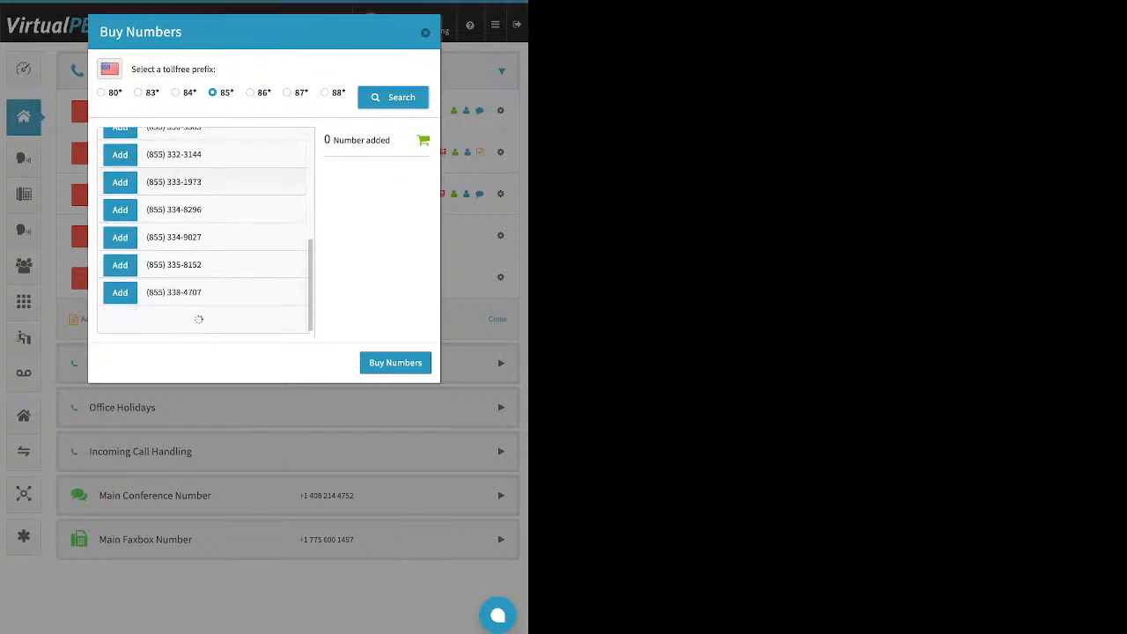
scroll(206, 231, down, 2)
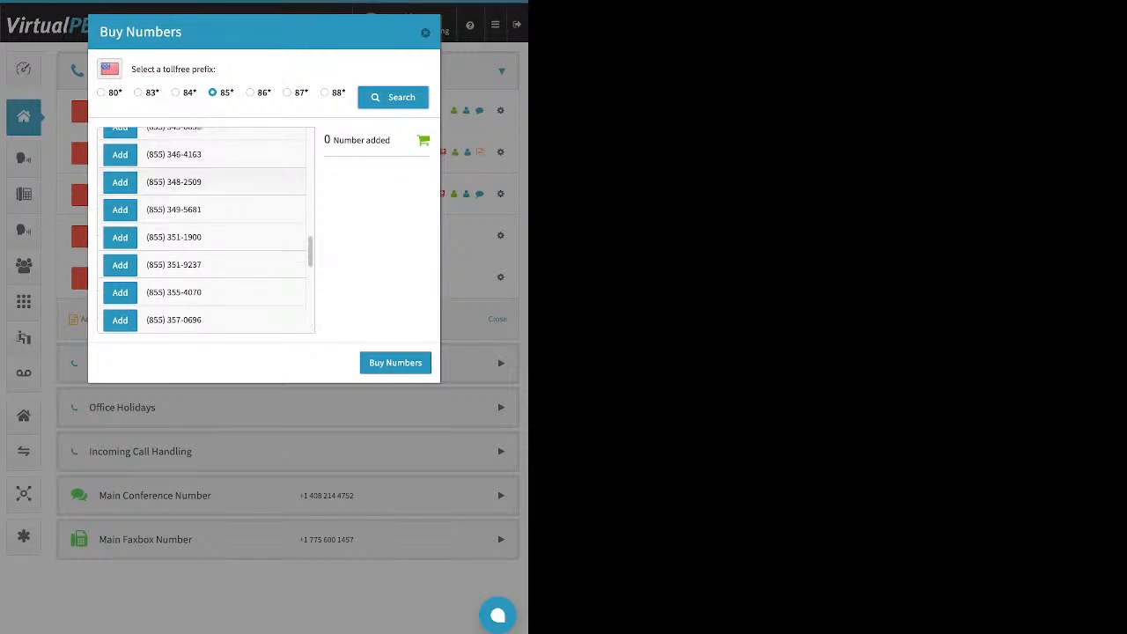
scroll(206, 231, down, 5)
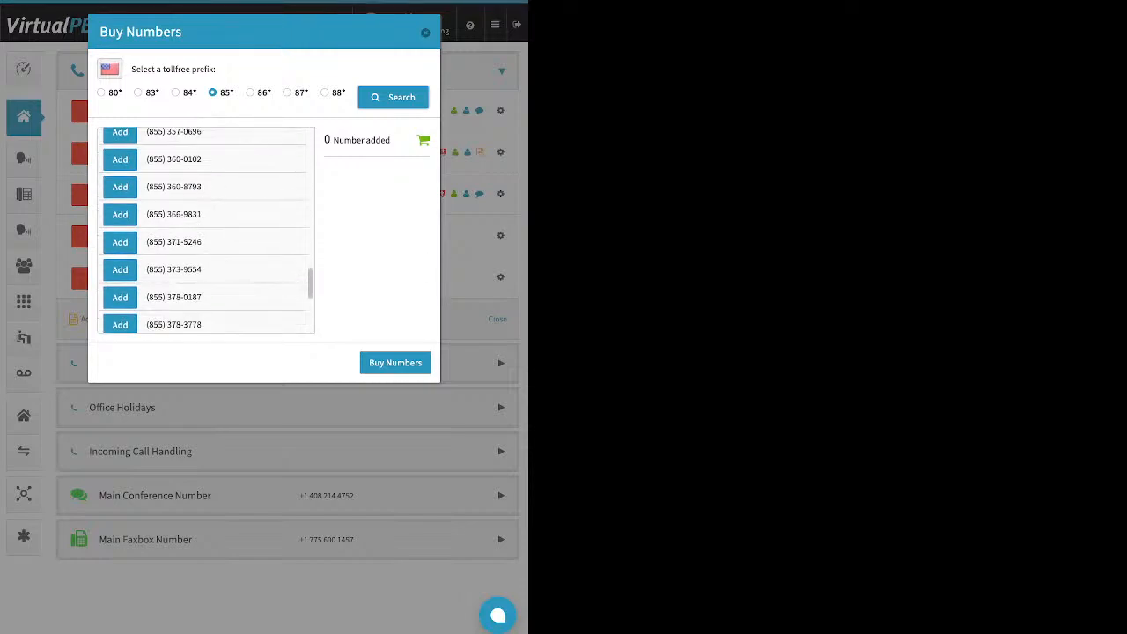
scroll(206, 230, up, 2)
scroll(206, 231, up, 1)
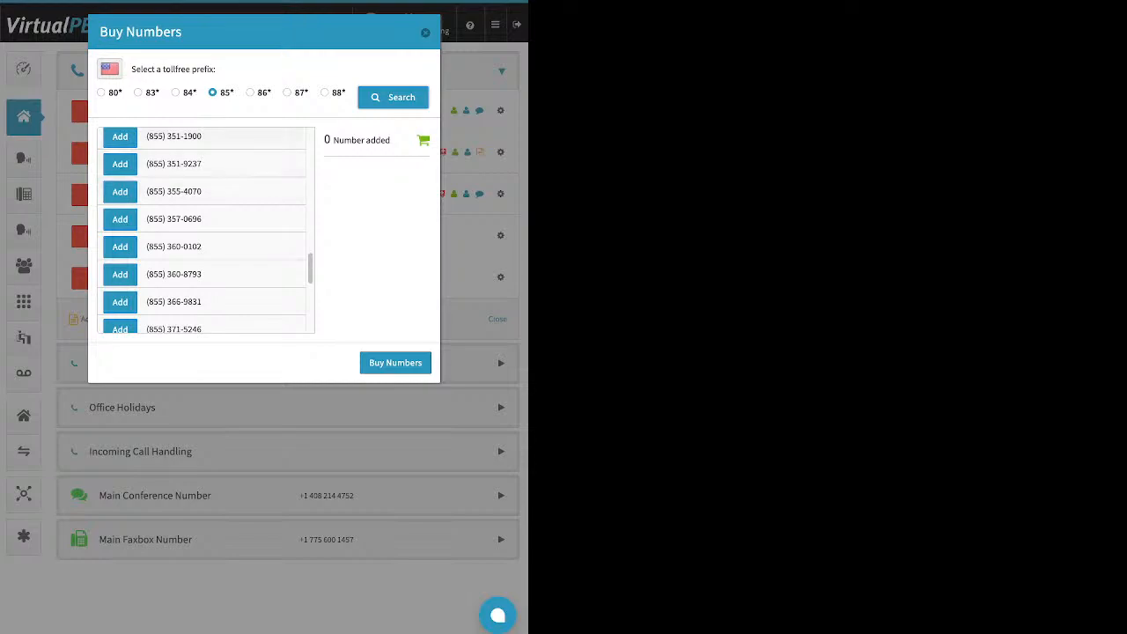
click(120, 136)
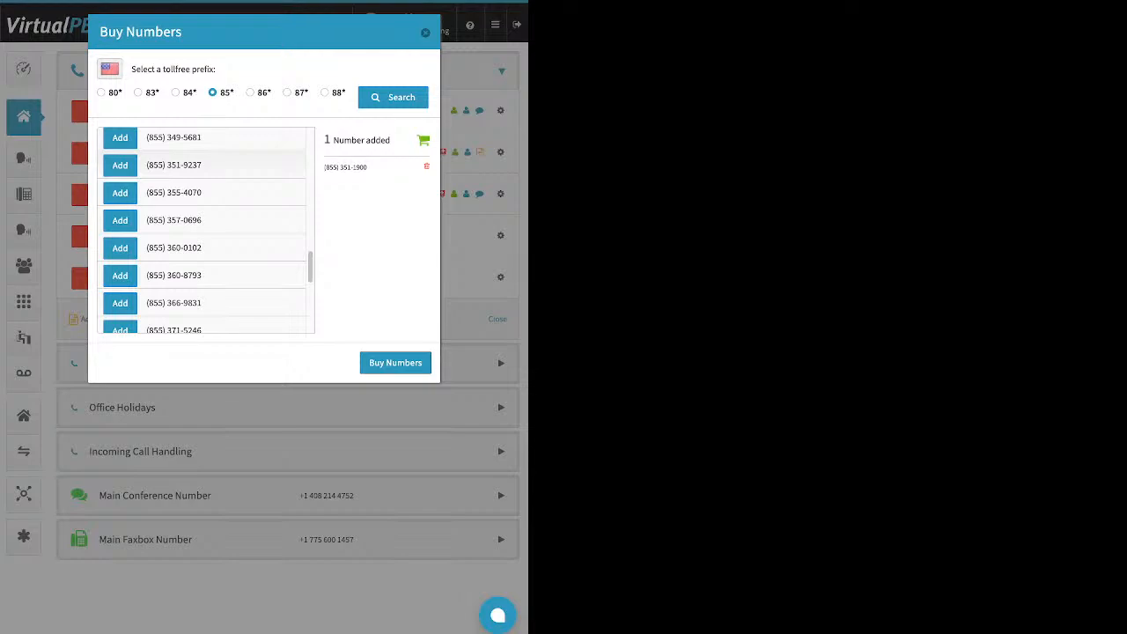
click(395, 362)
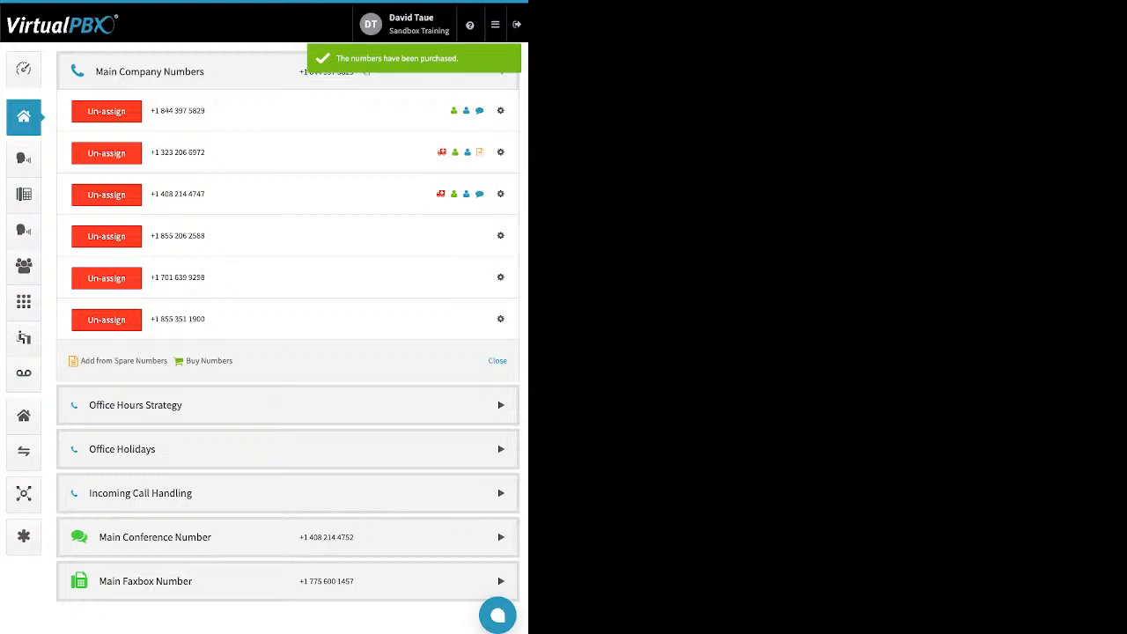
drag(205, 319, 160, 318)
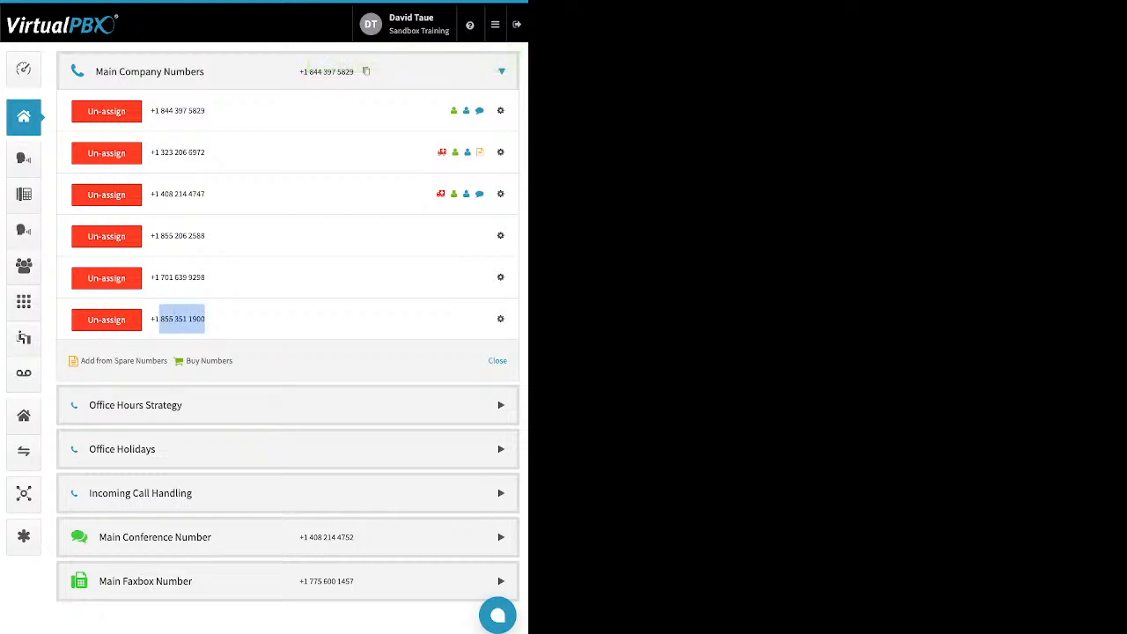
Search for local United States numbers to buy in area code 310
click(210, 361)
click(195, 379)
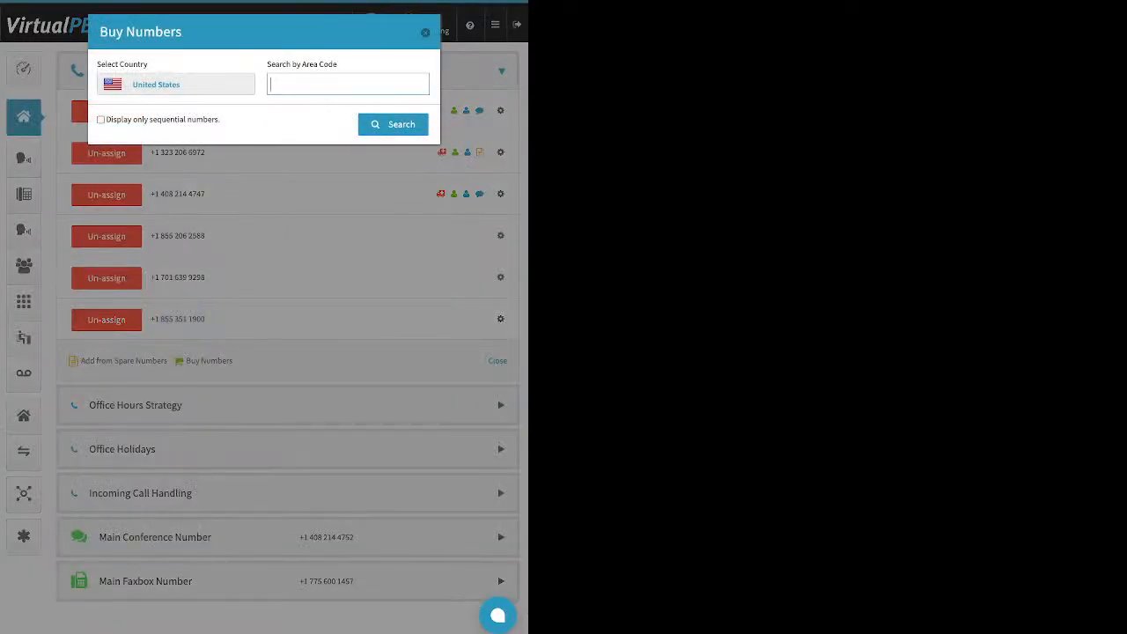
text(310)
key(Return)
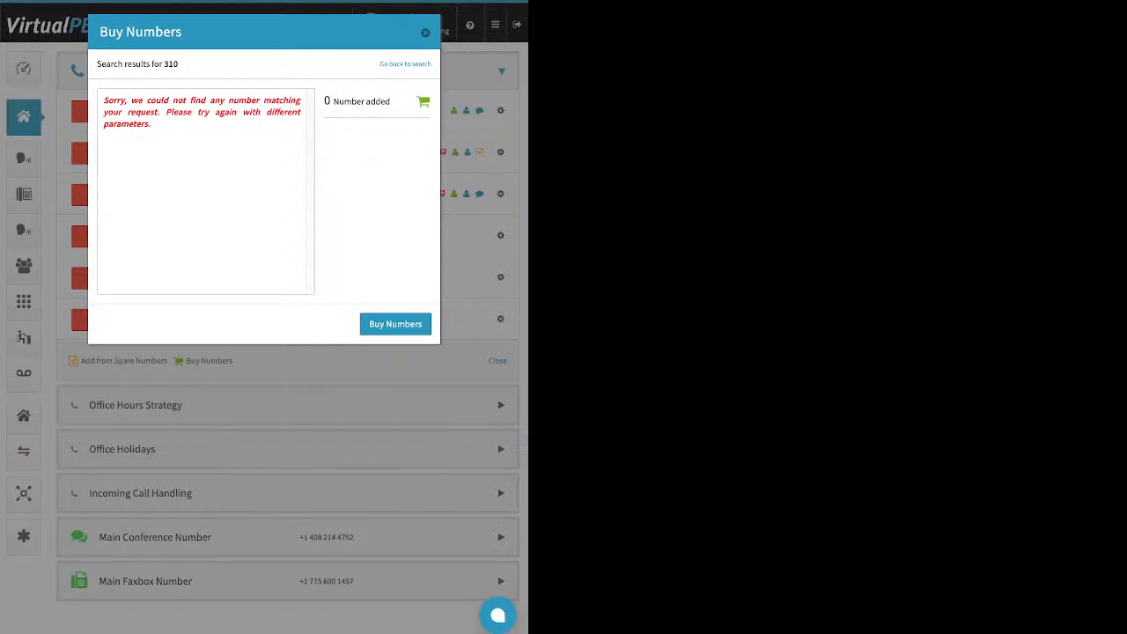
triple_click(202, 112)
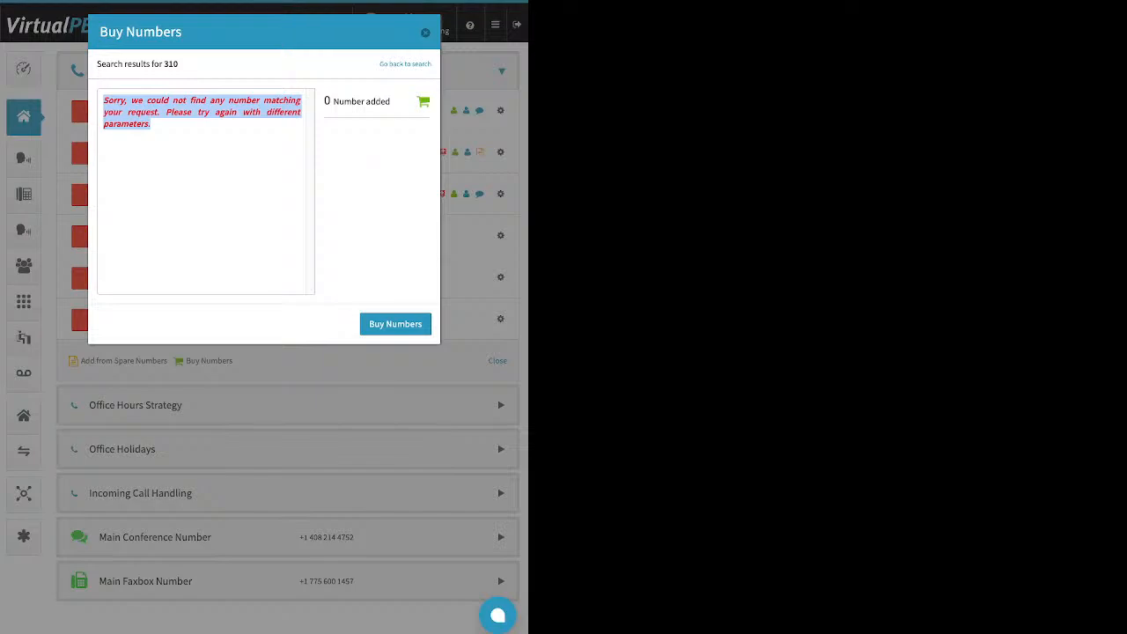
Search local numbers again with area code 424, add the third result to the cart, and buy it
click(405, 64)
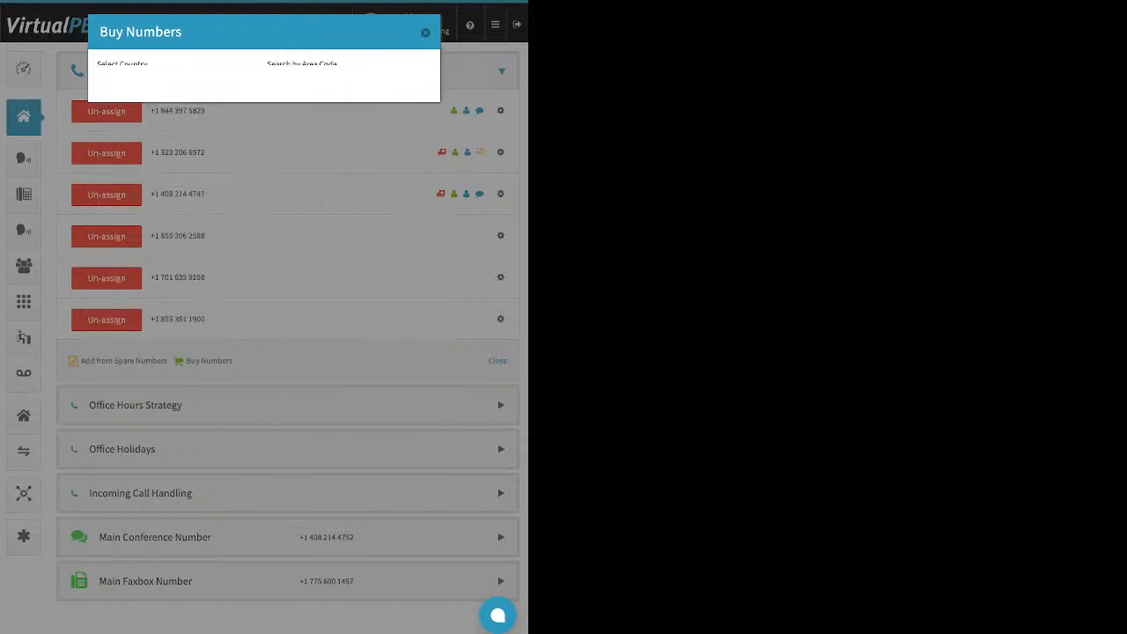
drag(291, 84, 268, 85)
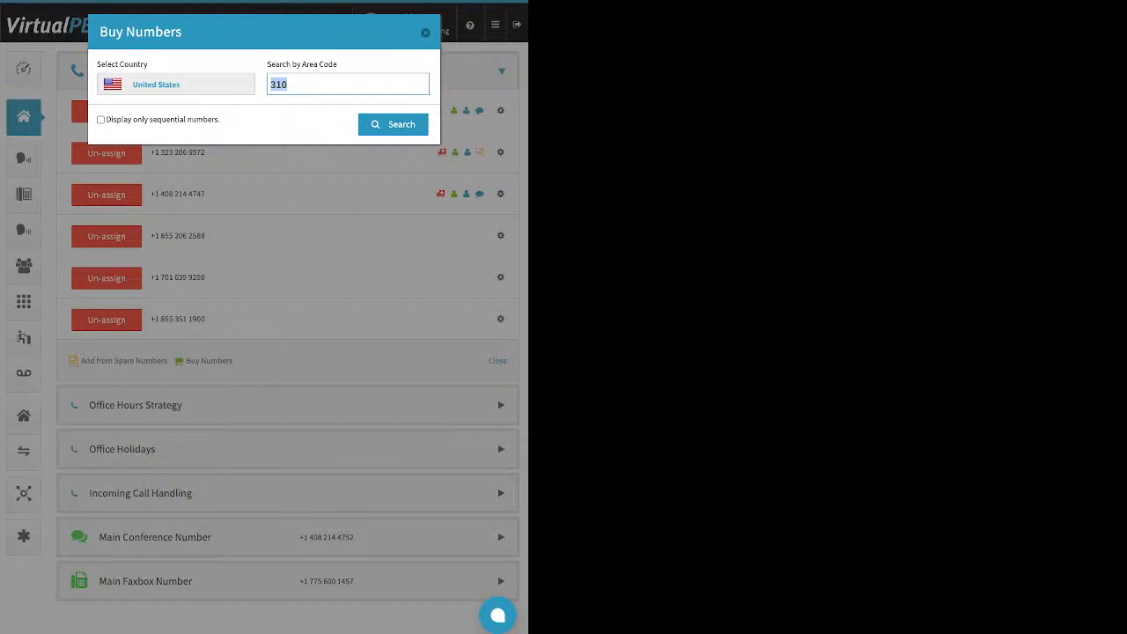
text(424)
key(Return)
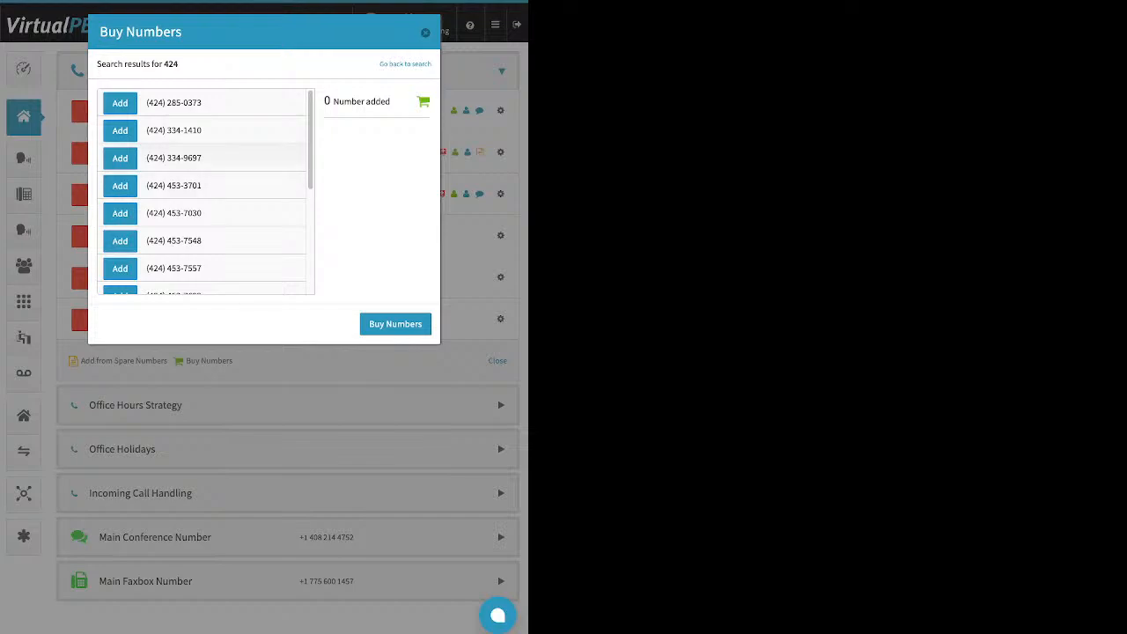
click(119, 158)
click(395, 324)
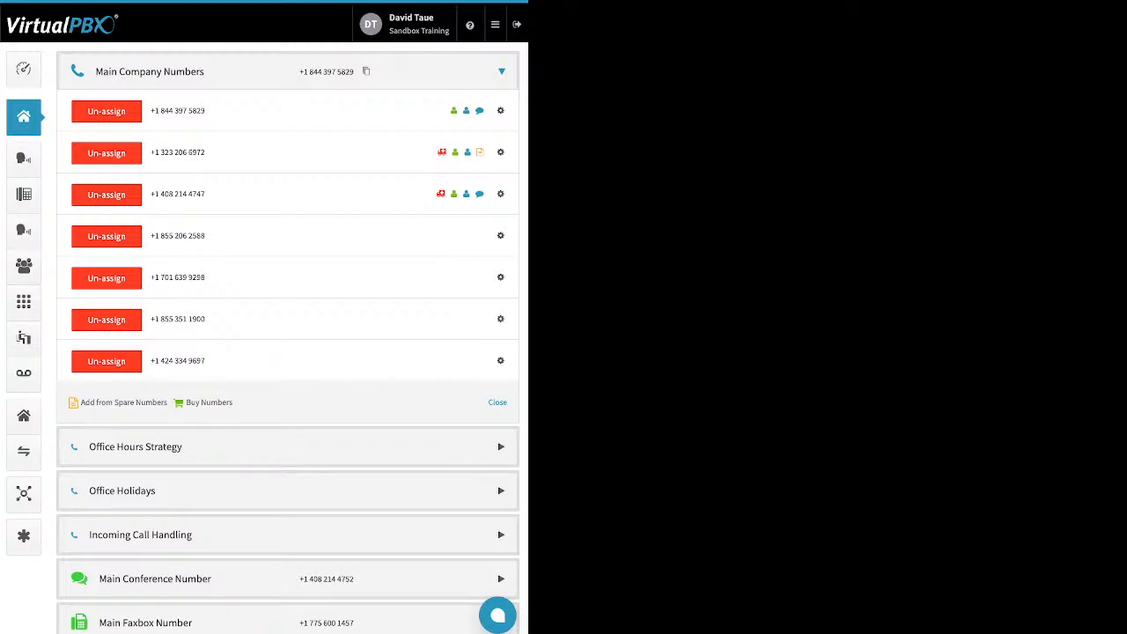
Open the fourth main company number's Caller-ID settings, review the outbound and inbound caller ID name options, and close without saving
click(500, 236)
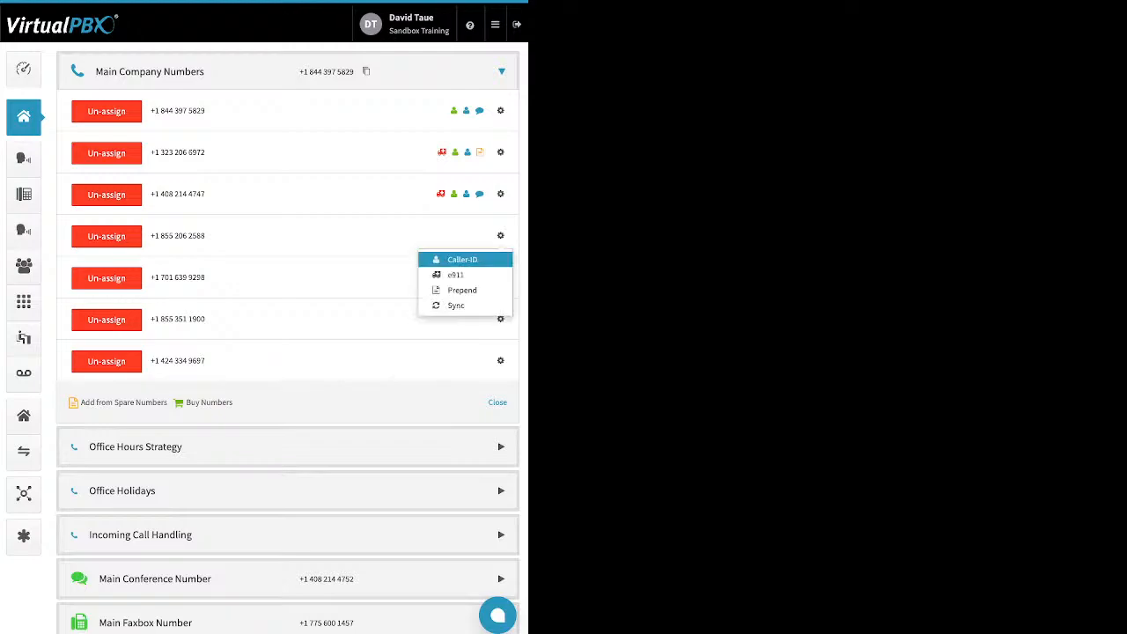
click(462, 259)
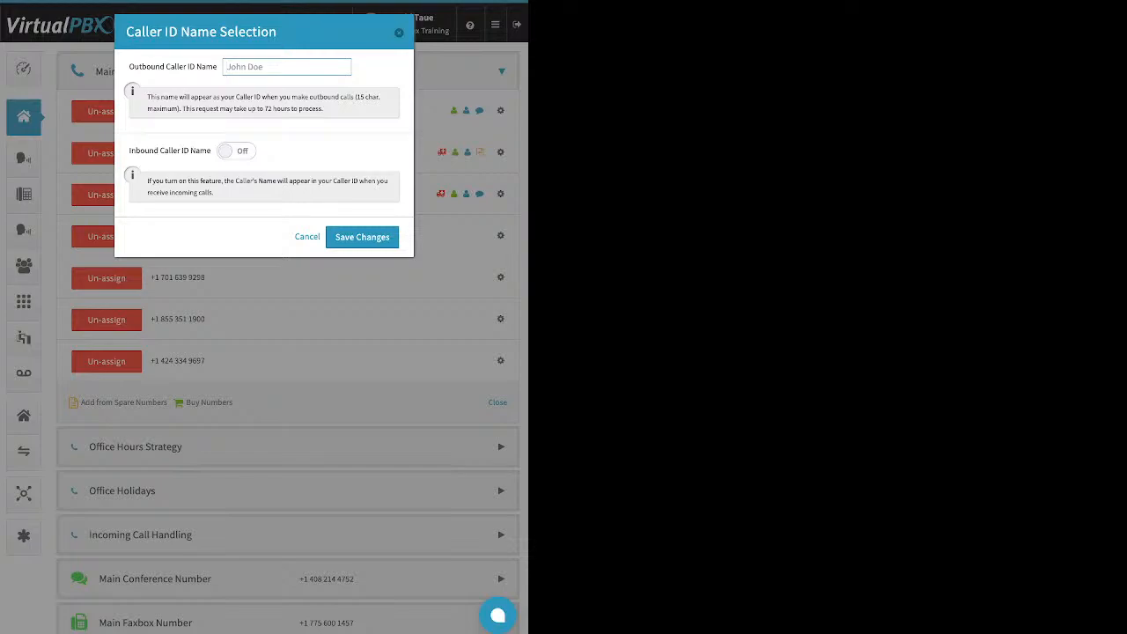
drag(129, 66, 202, 66)
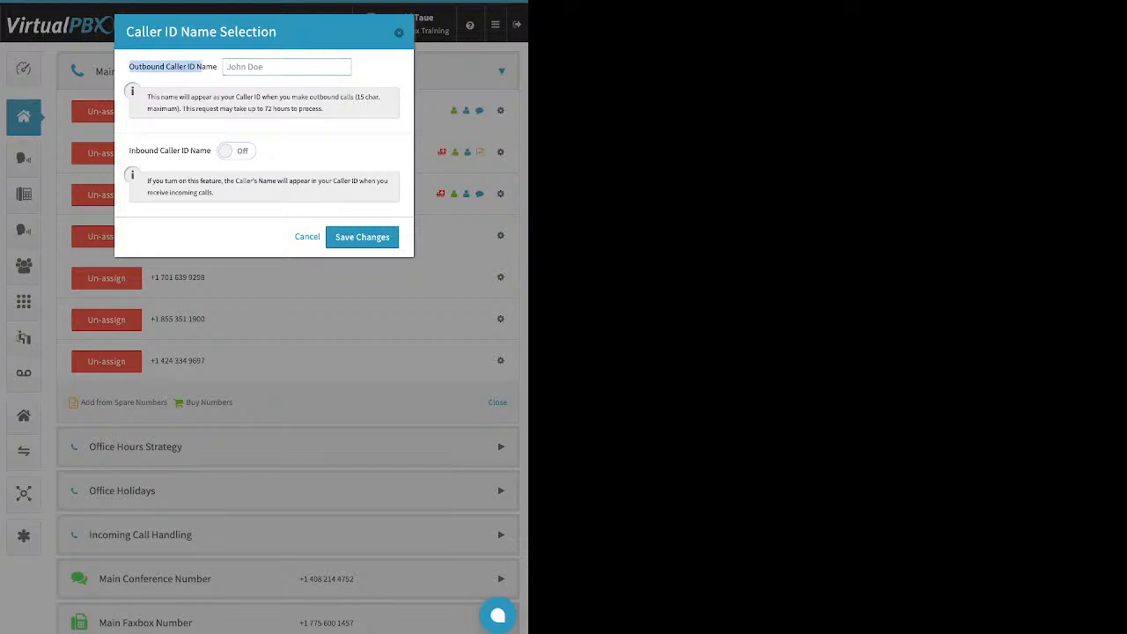
drag(129, 151, 212, 151)
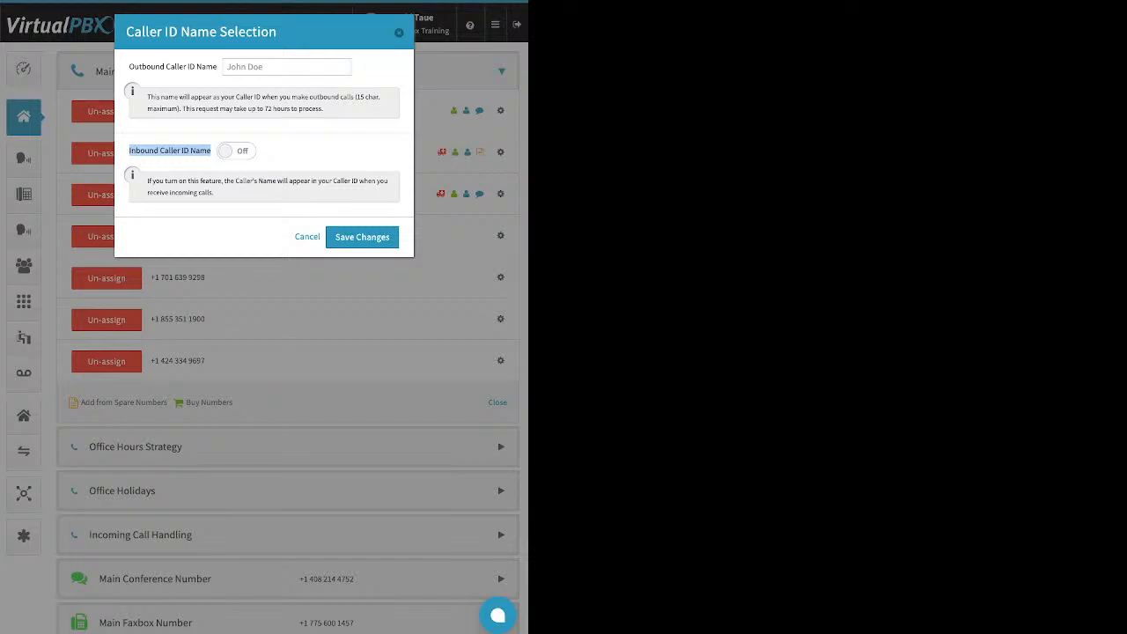
key(Escape)
Open the fourth main company number's Prepend setup, review the text-to-prepend option, and close without saving
click(500, 235)
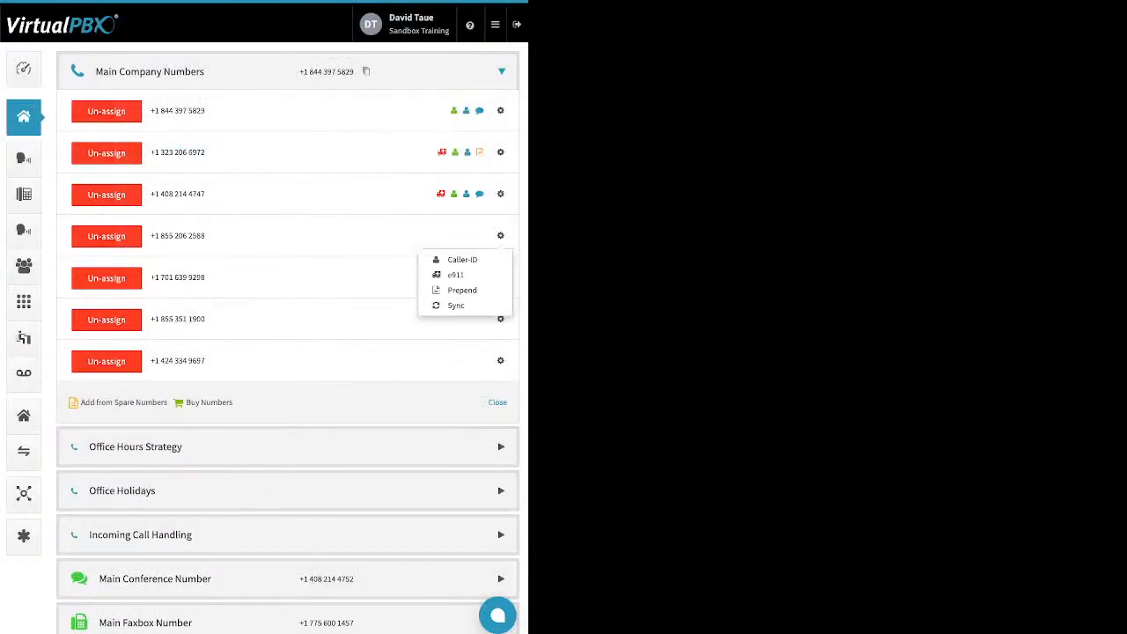
click(449, 274)
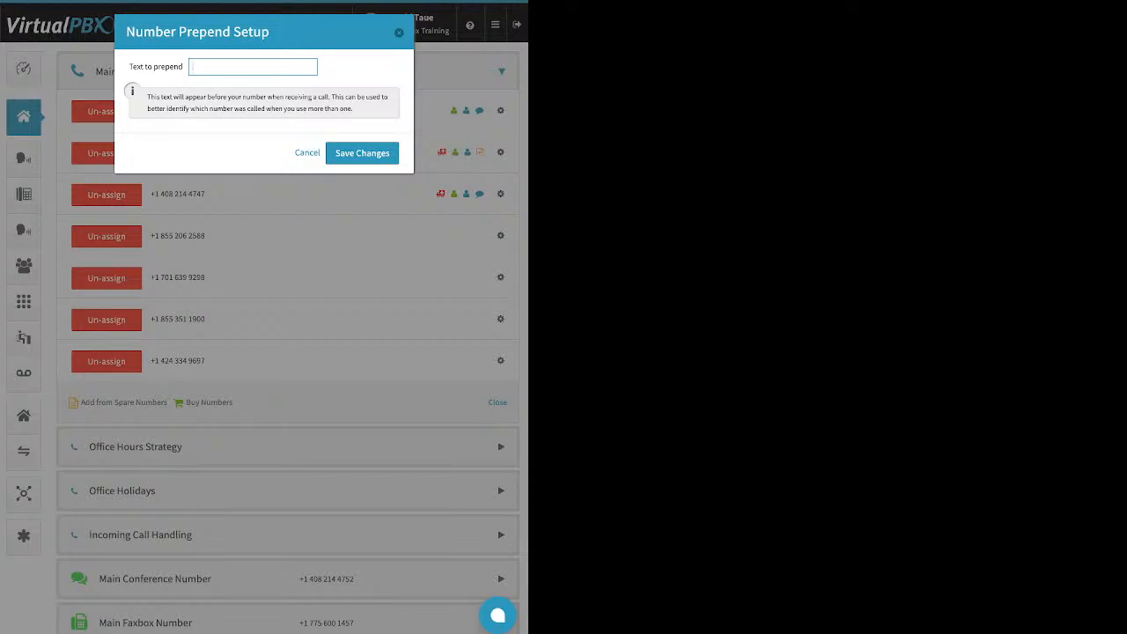
key(Escape)
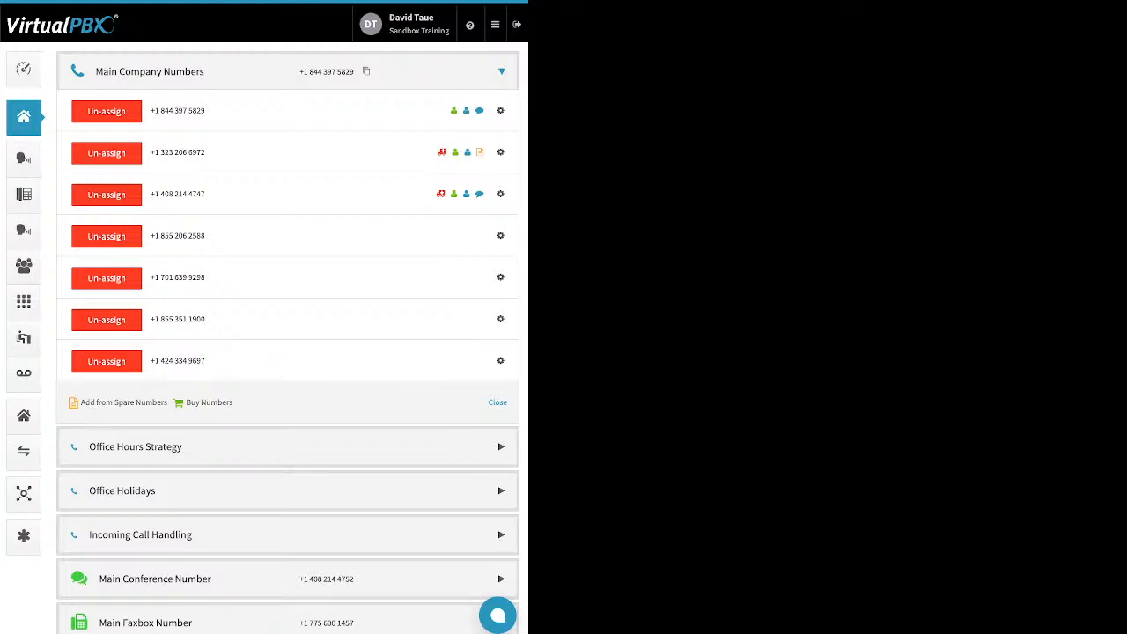
Un-assign the fourth main company number and the newly bought 424 number
click(107, 361)
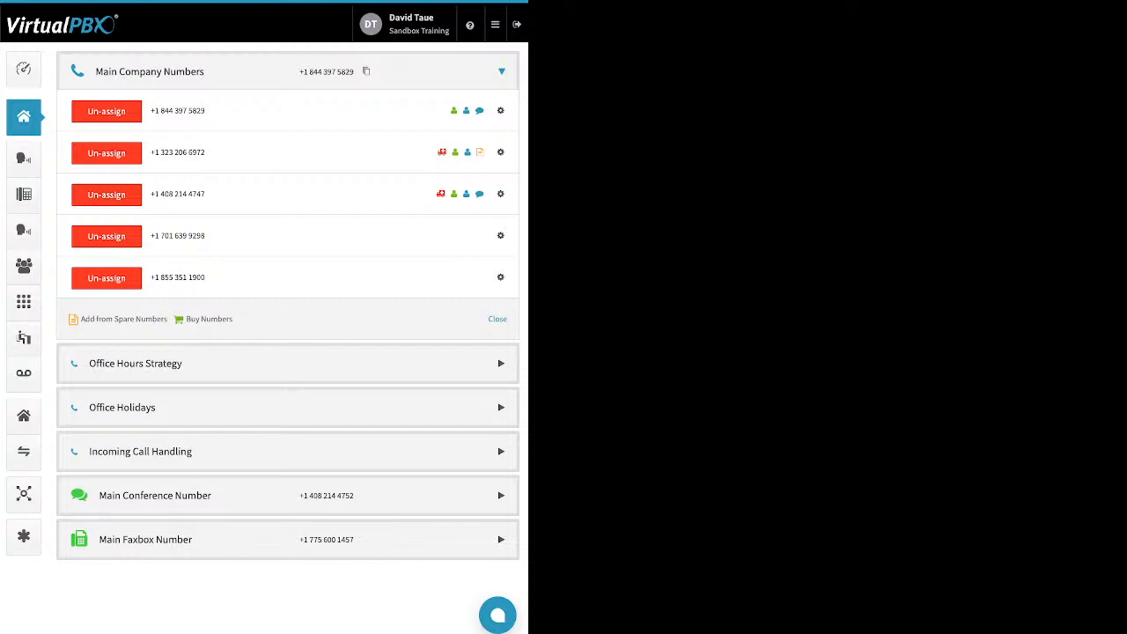
Expand Office Hours Strategy and review the 24-hour and custom office hours options, including Monday's opening and closing time choices
click(501, 364)
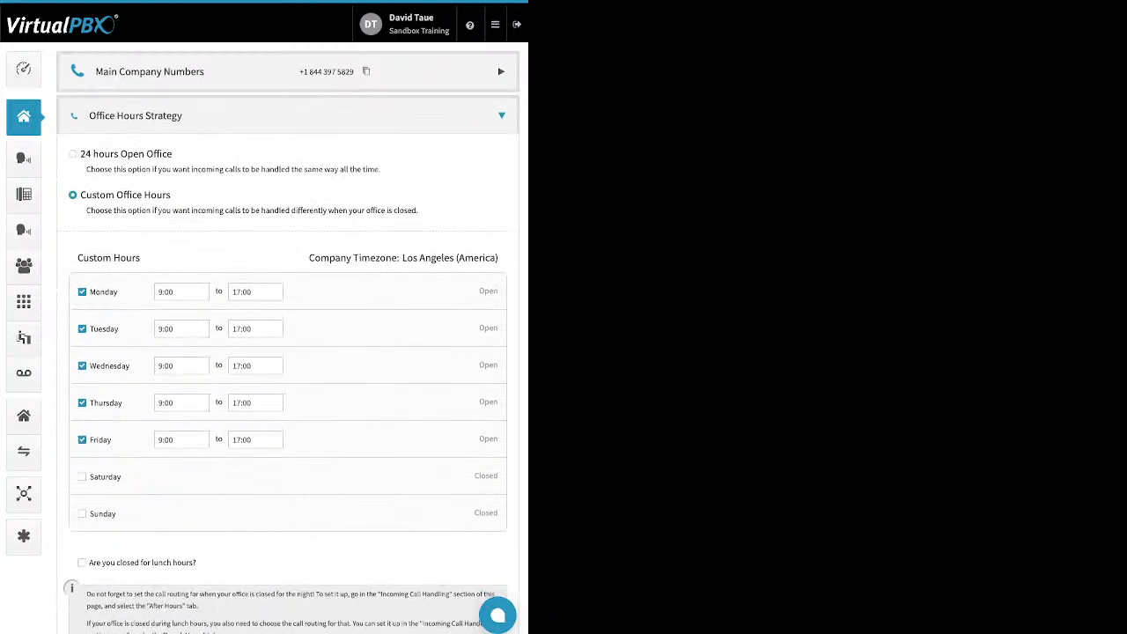
drag(173, 154, 112, 154)
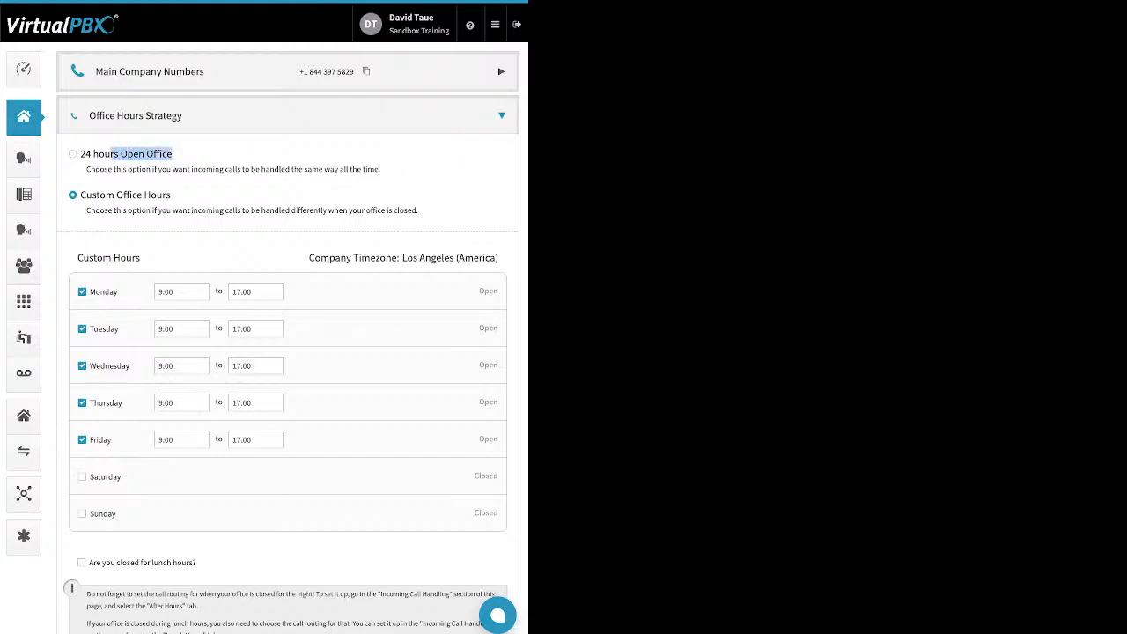
drag(170, 195, 124, 195)
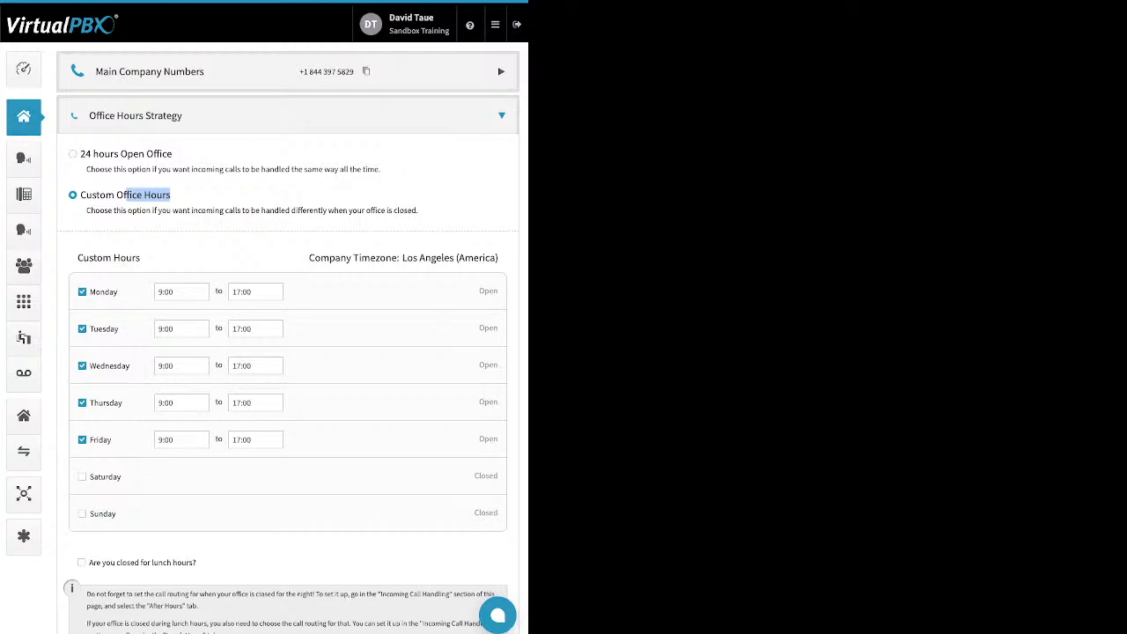
drag(118, 291, 89, 291)
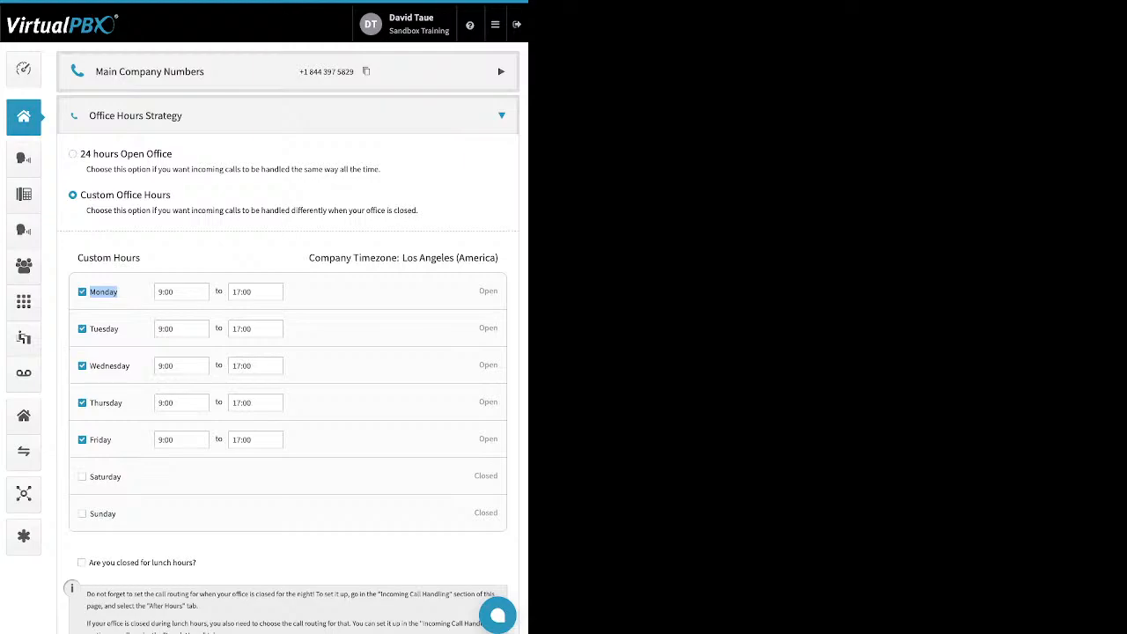
click(181, 291)
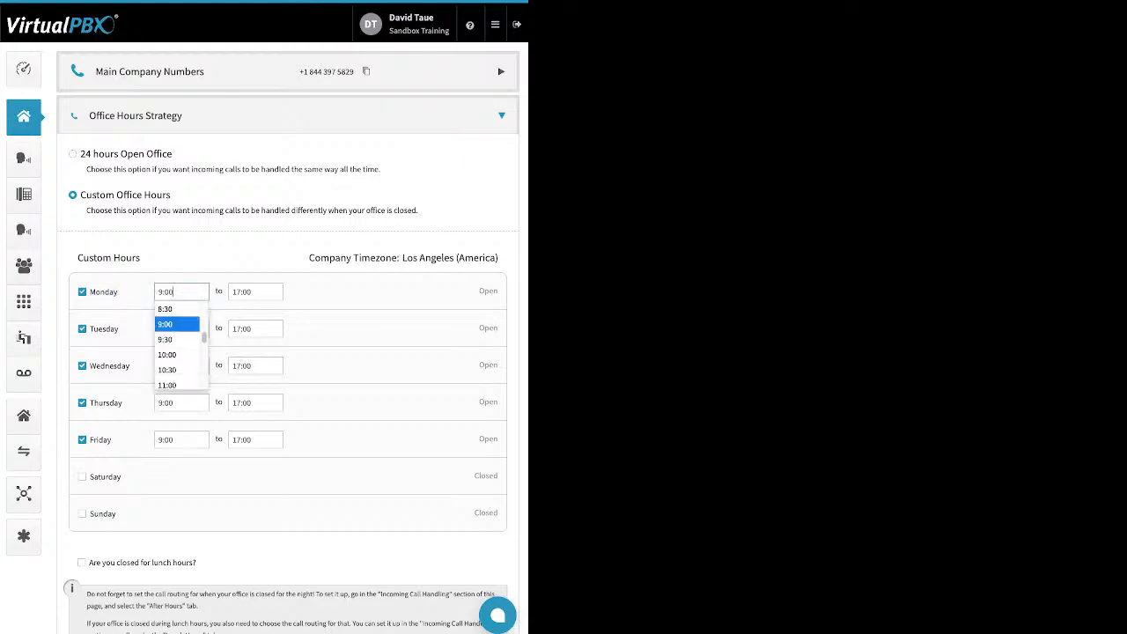
click(256, 291)
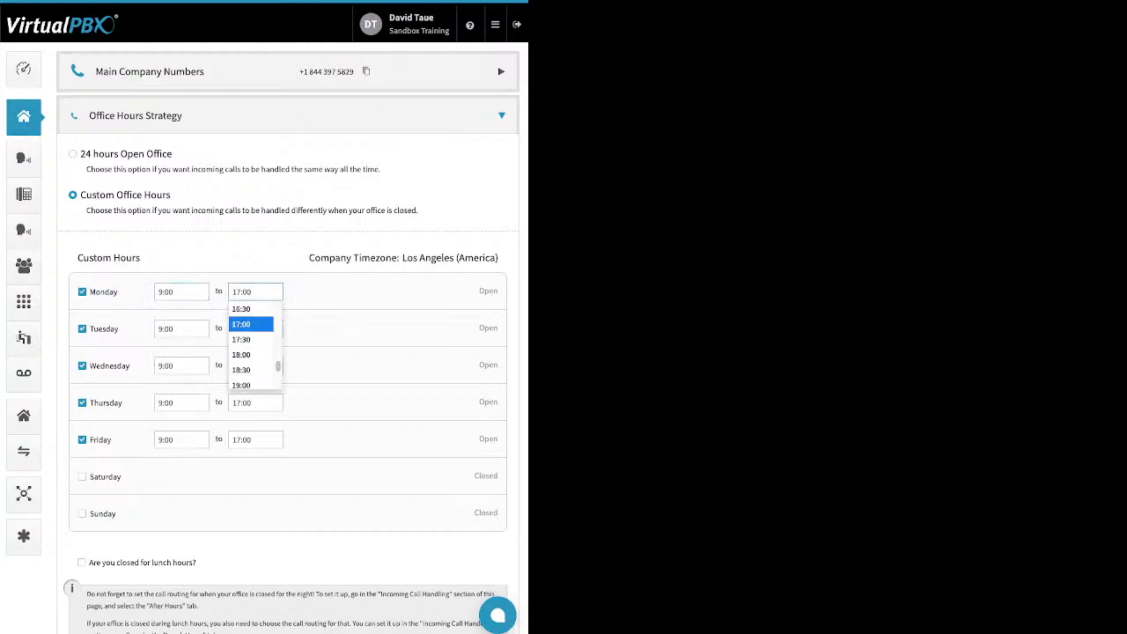
click(370, 310)
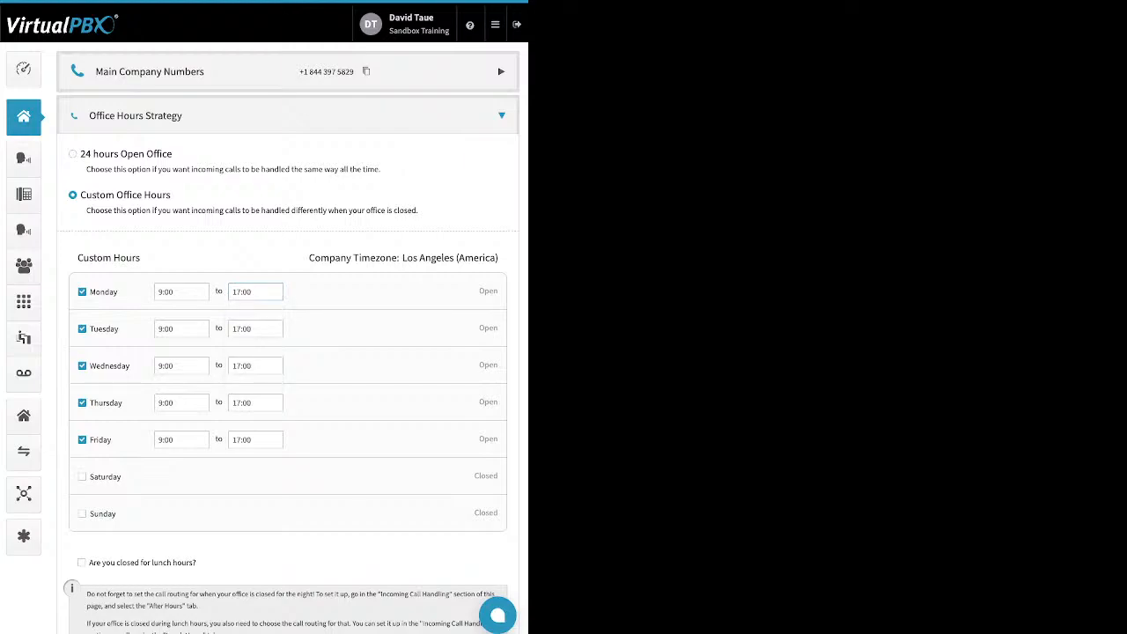
Review the lunch-hours closure option by turning it on and back off, and collapse Office Hours Strategy without saving
drag(197, 561, 90, 562)
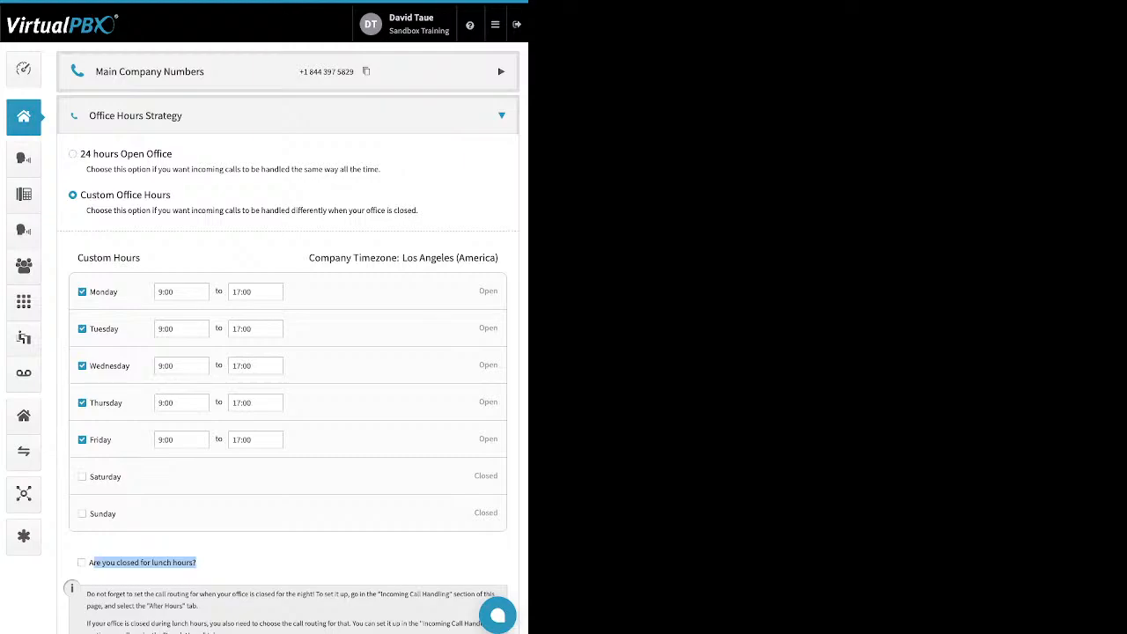
click(82, 562)
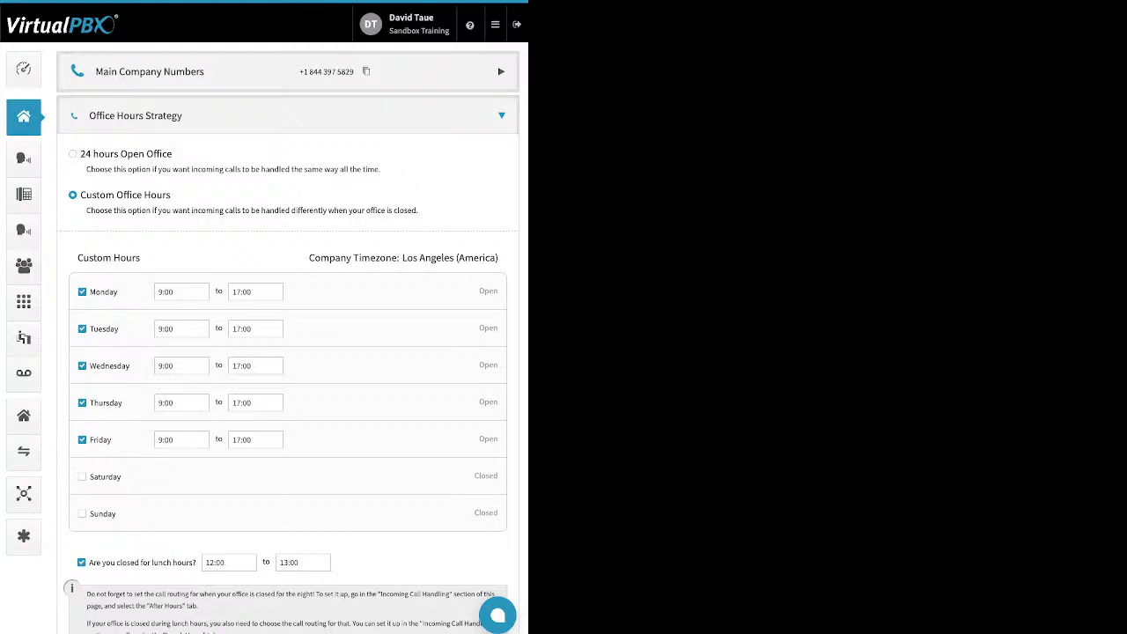
click(82, 562)
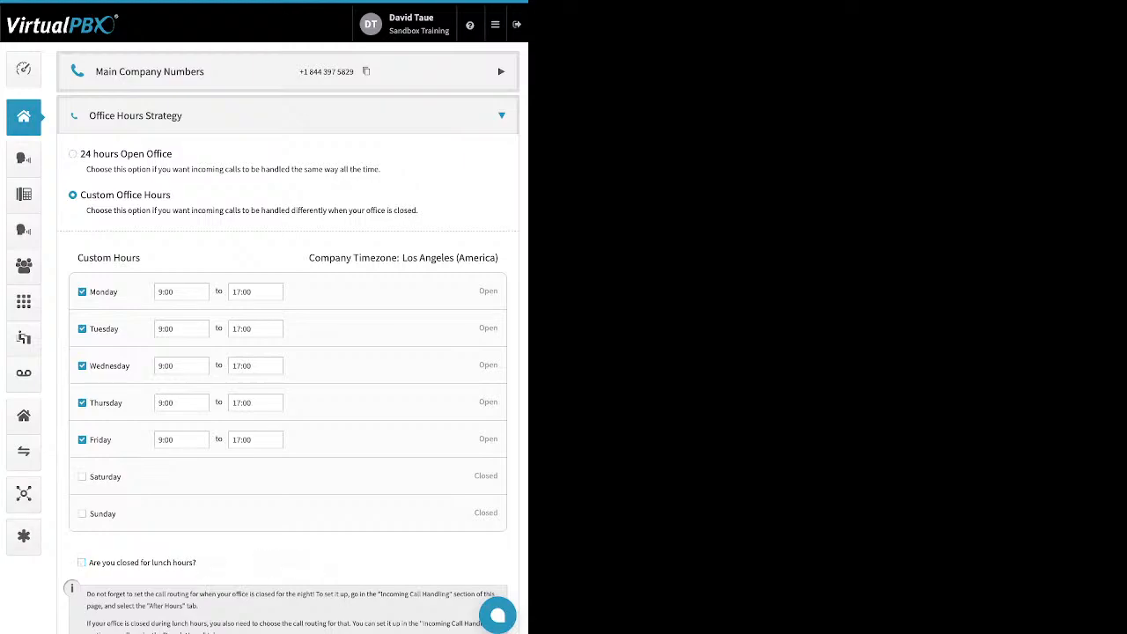
click(502, 116)
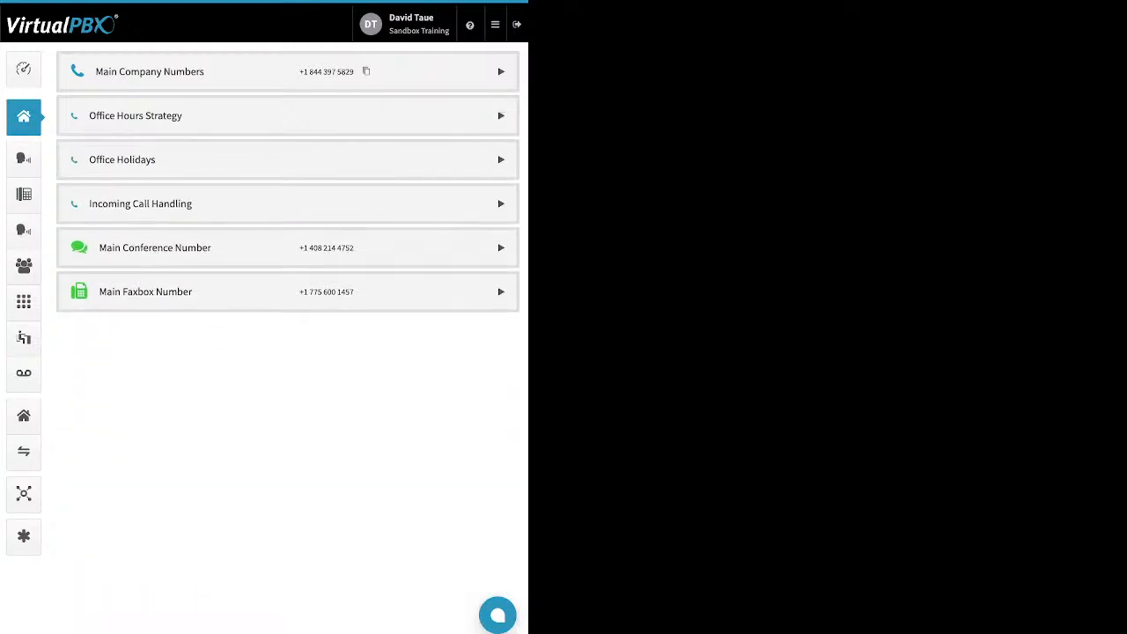
Expand Office Holidays and review the holiday closure option and the Single Day, Date Range and Advanced holiday types
click(502, 160)
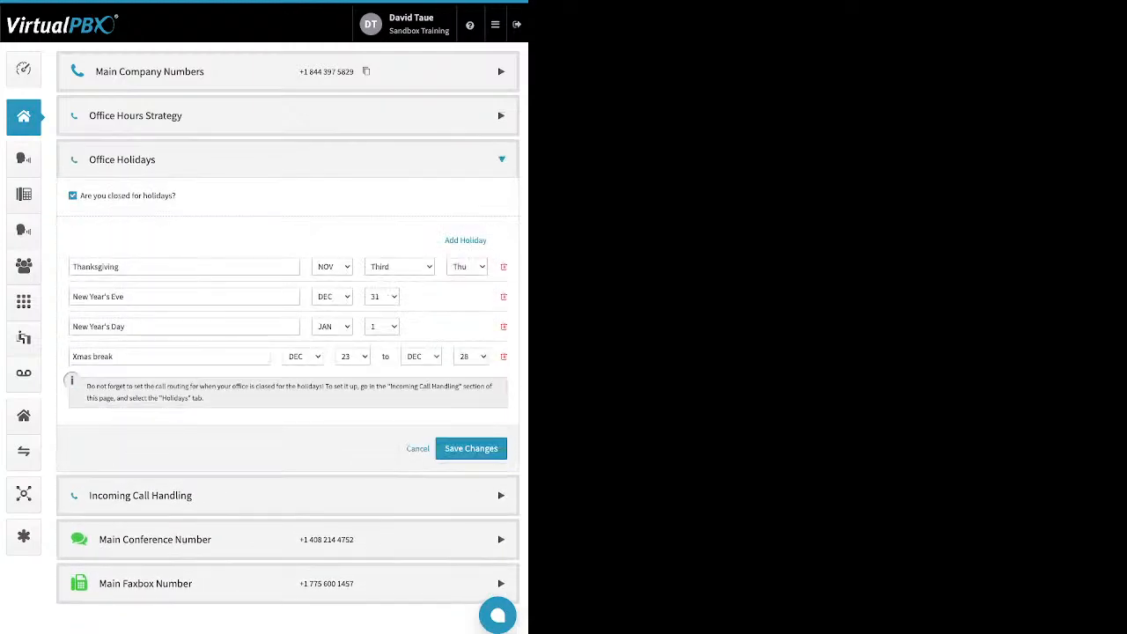
drag(176, 196, 87, 195)
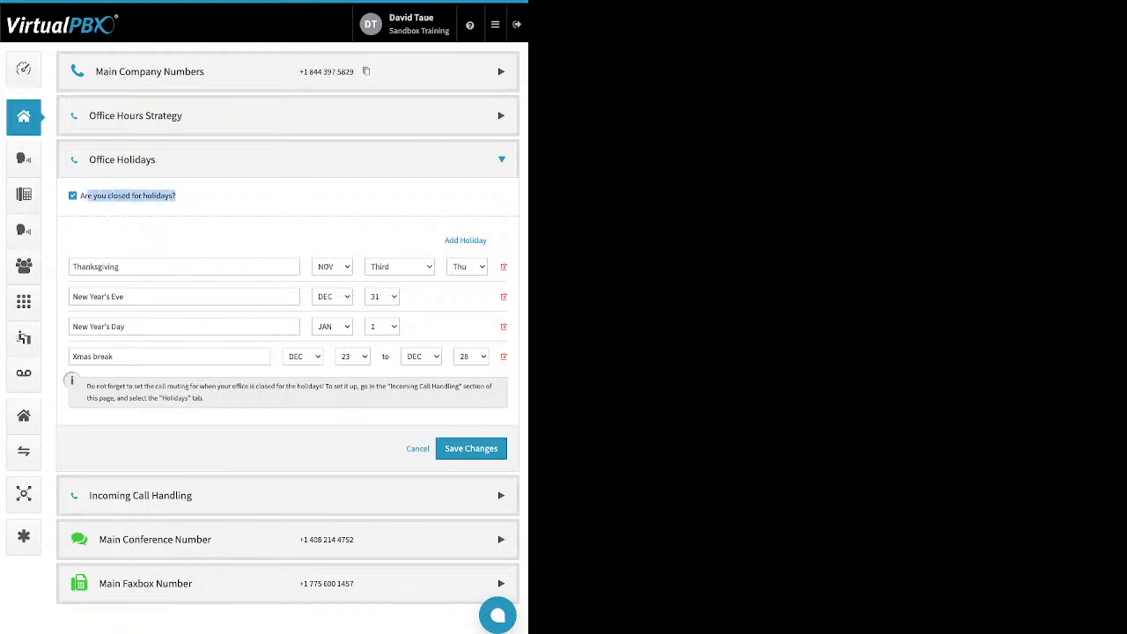
click(211, 204)
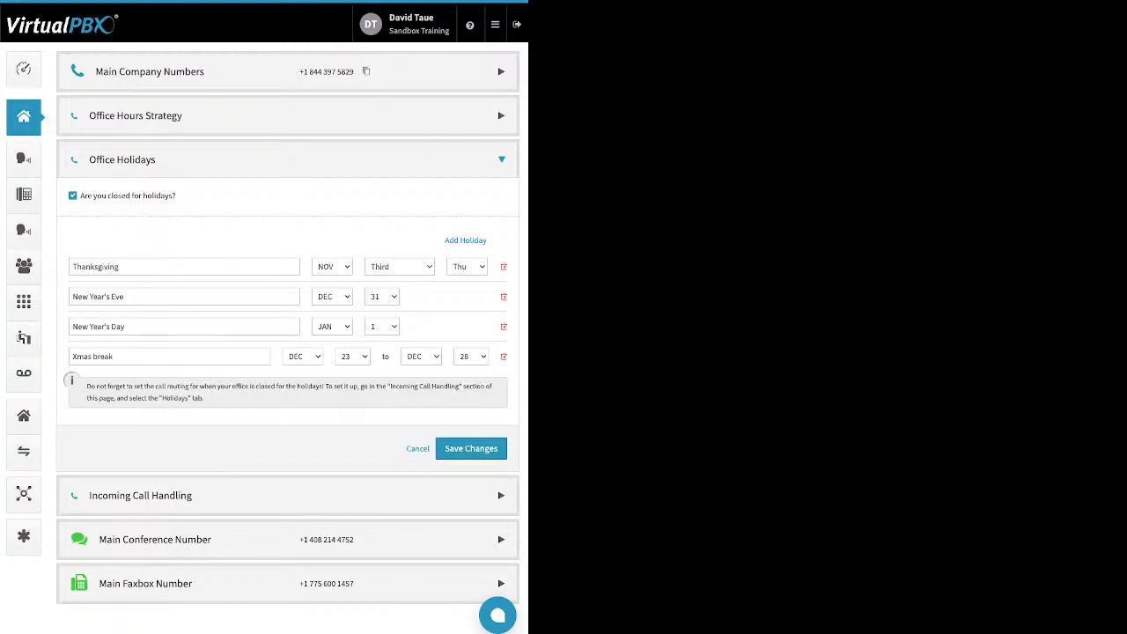
click(465, 240)
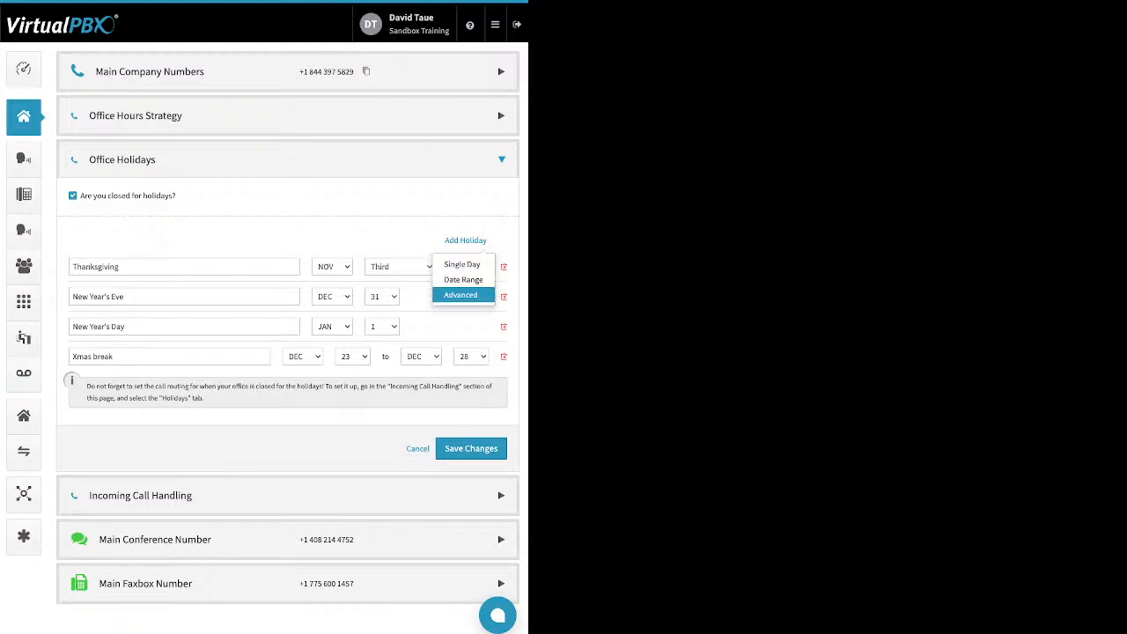
click(464, 240)
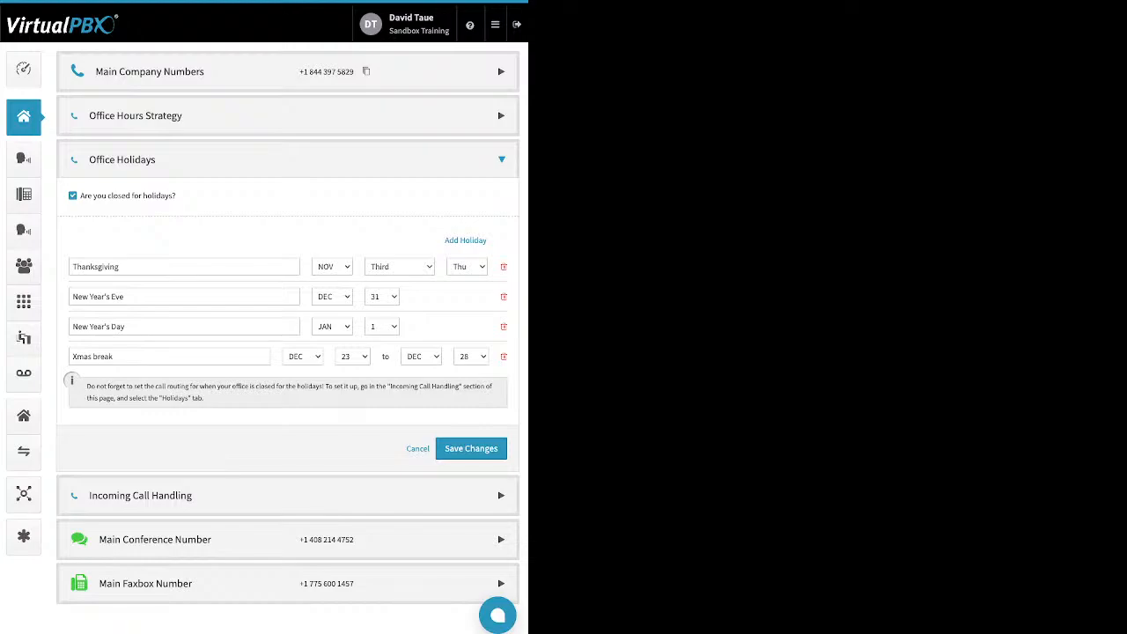
Review the New Year's Eve, Xmas break and Thanksgiving entries as examples of each holiday type, and save the office holidays
drag(126, 297, 71, 297)
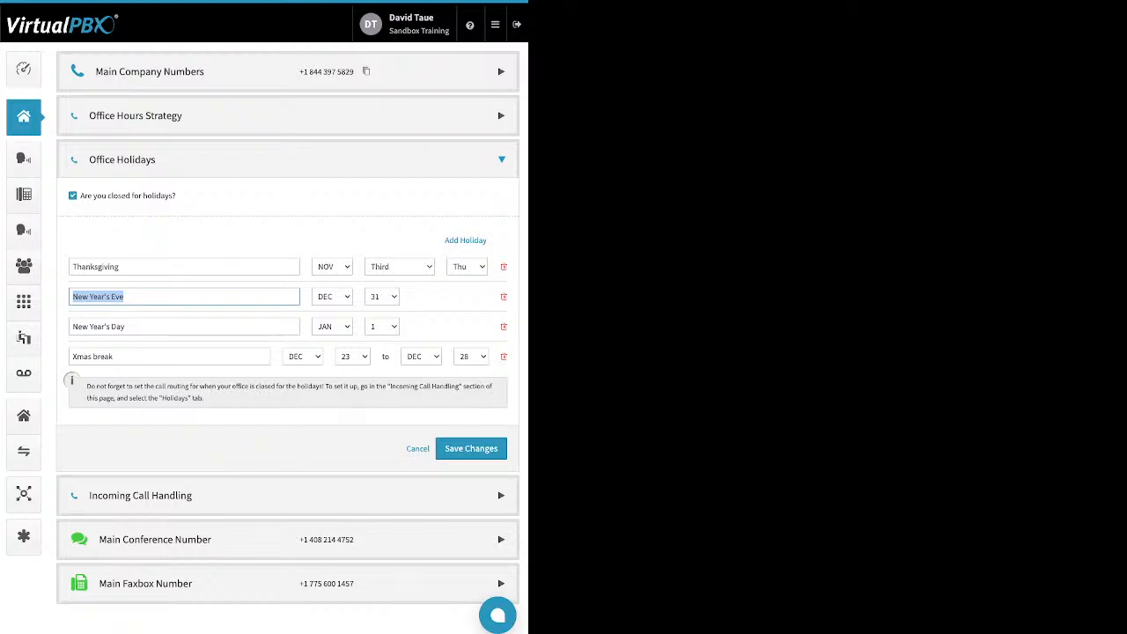
drag(115, 356, 71, 356)
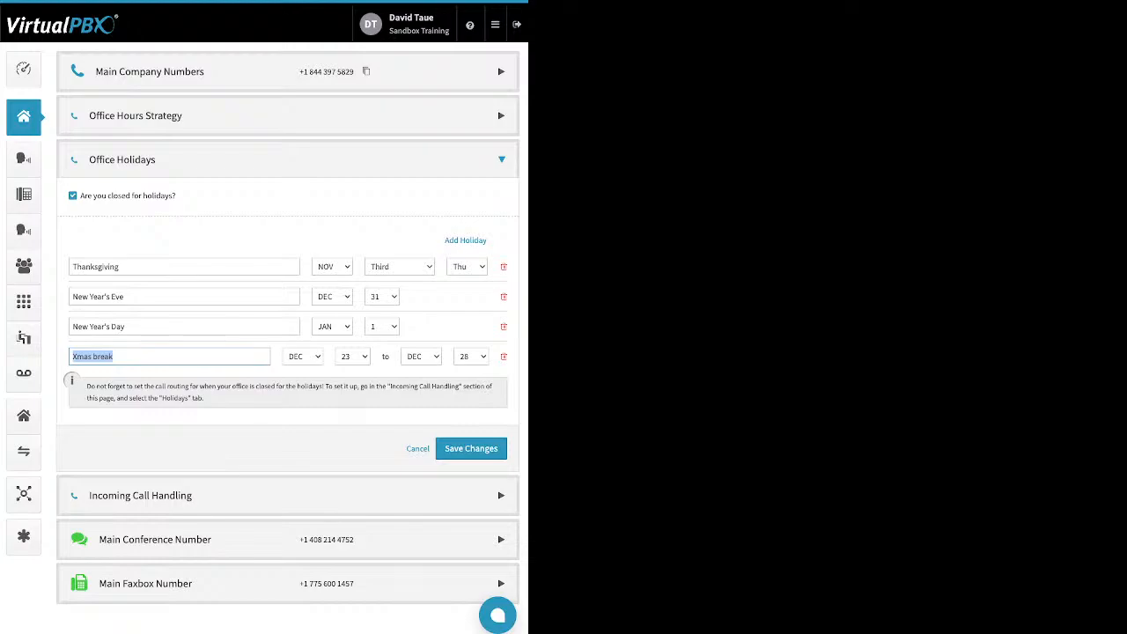
drag(123, 267, 72, 267)
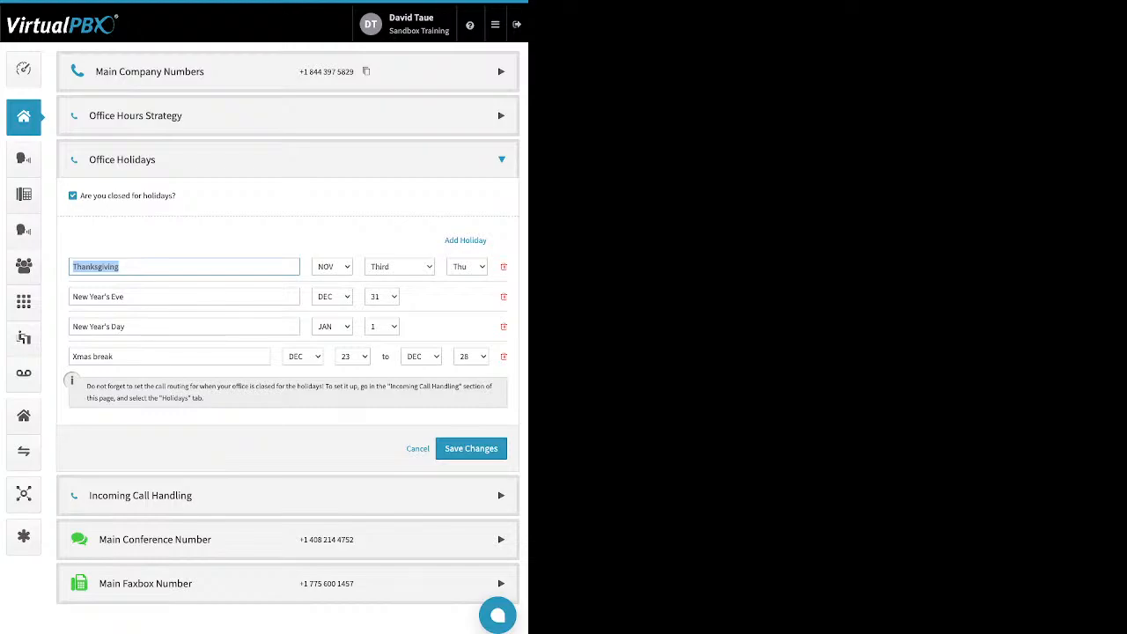
click(184, 267)
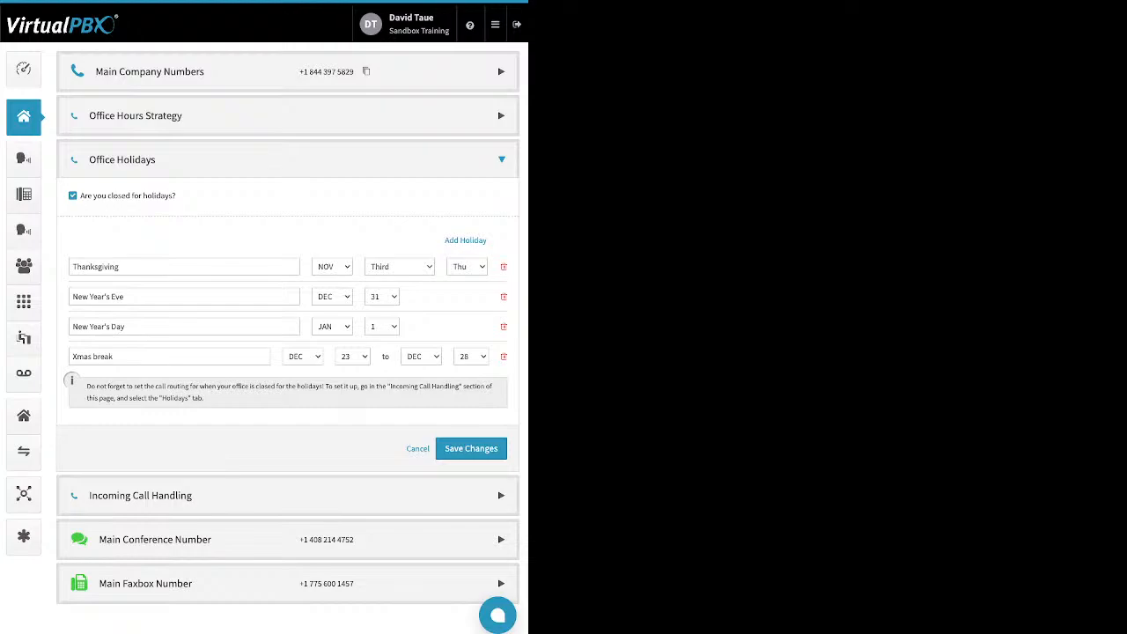
click(471, 448)
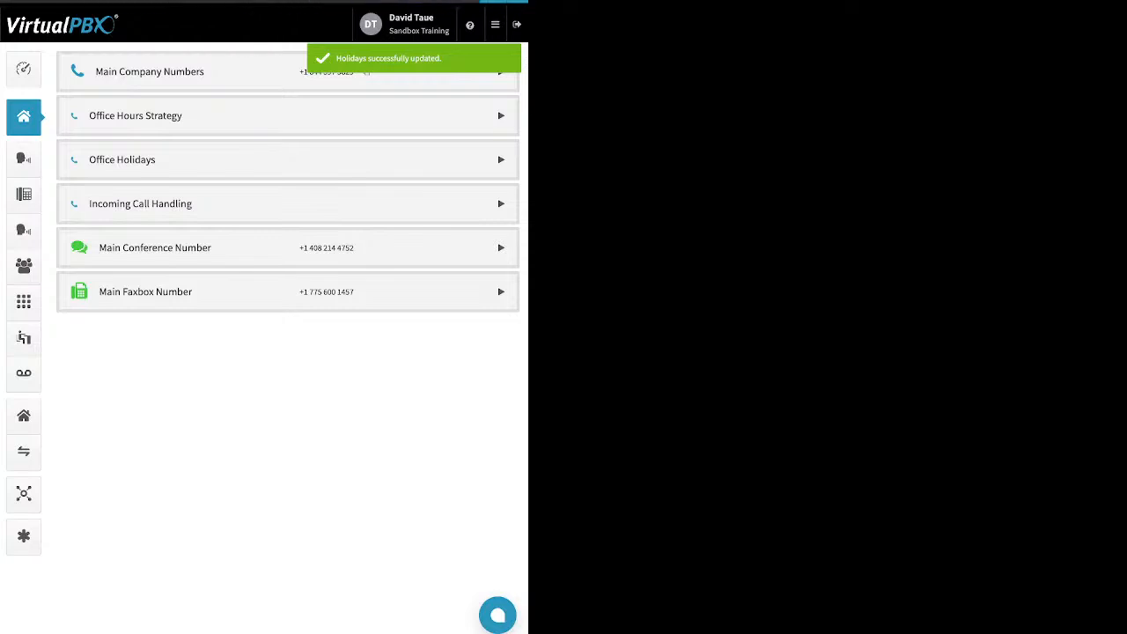
Expand Incoming Call Handling, review the After Hours and Holidays call routing, and return to Open Hours
click(184, 204)
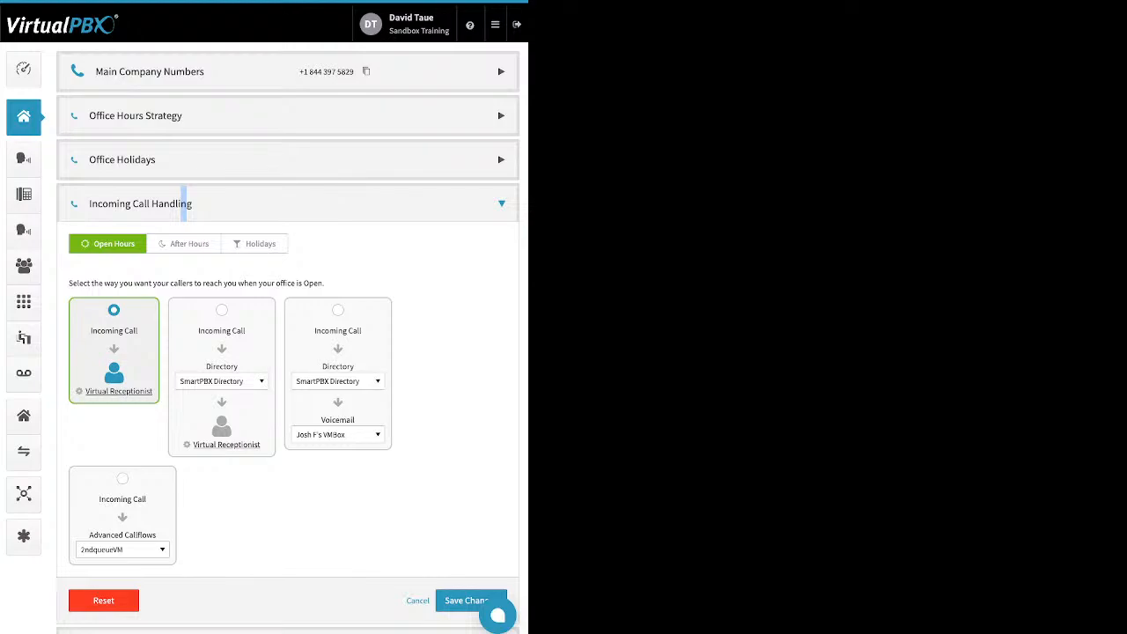
click(184, 244)
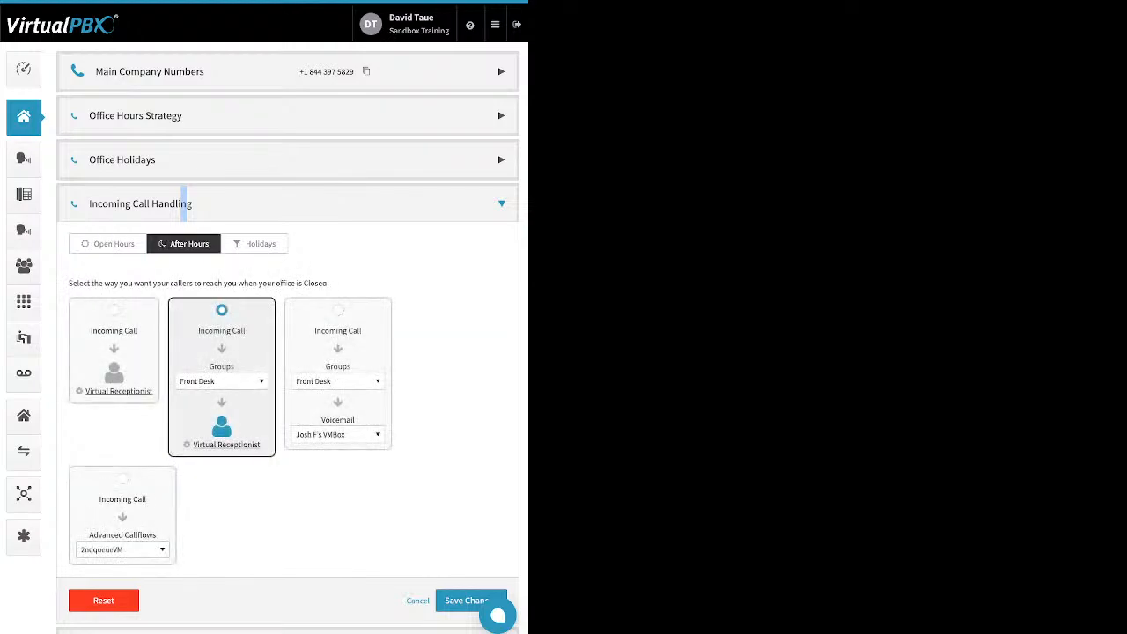
click(254, 244)
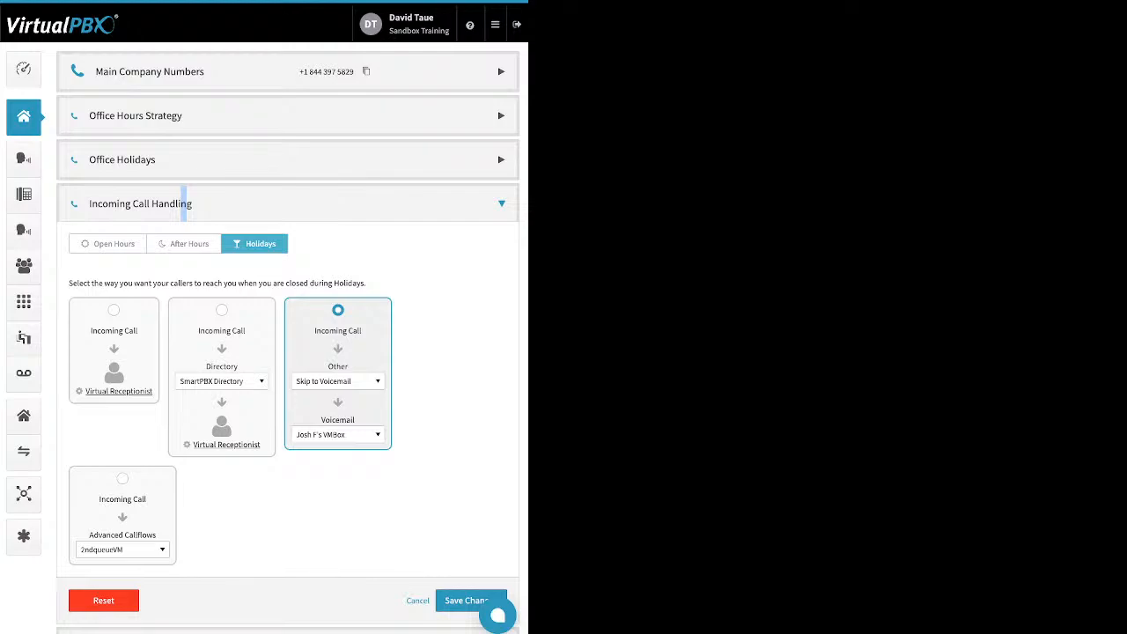
click(109, 244)
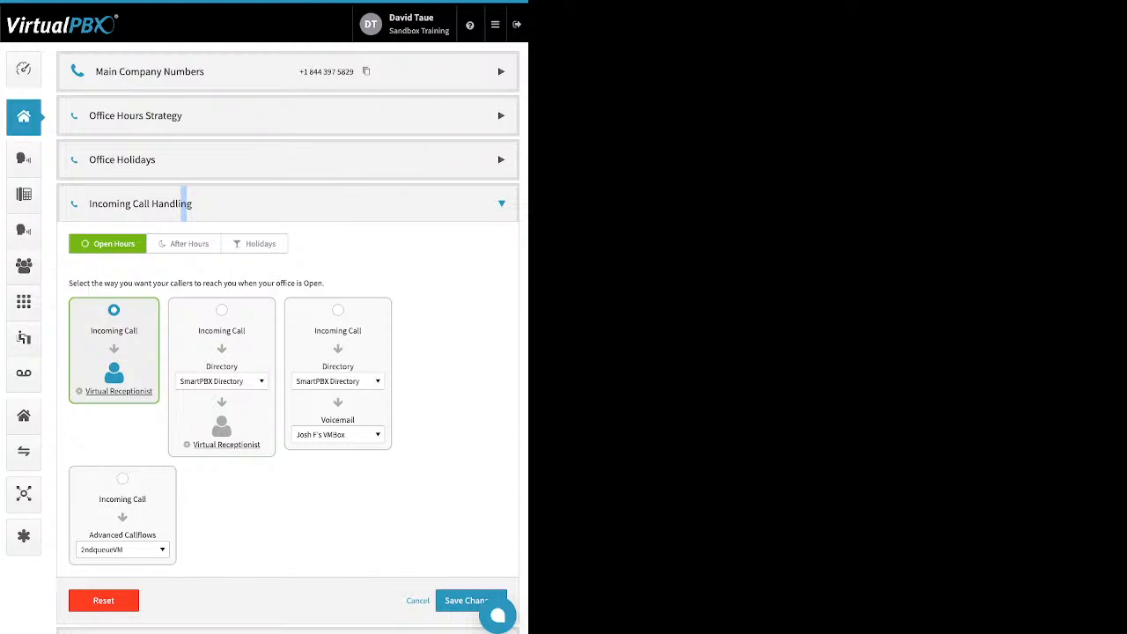
Open the Open Hours Virtual Receptionist settings and add a new route to the main menu
click(119, 391)
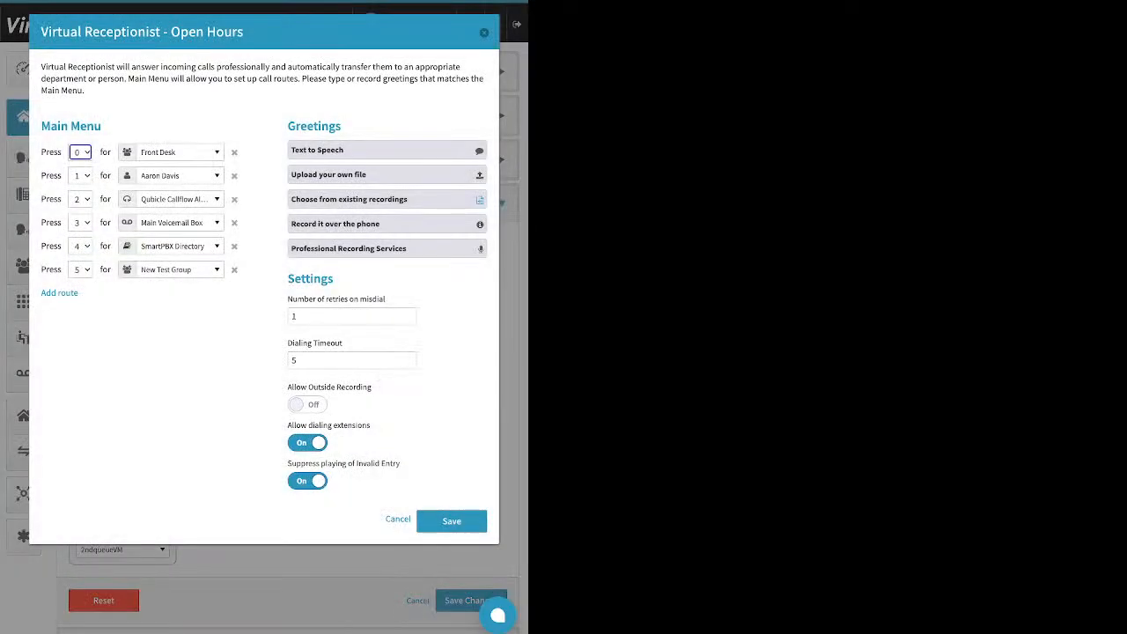
drag(104, 127, 68, 127)
drag(79, 292, 41, 293)
click(59, 292)
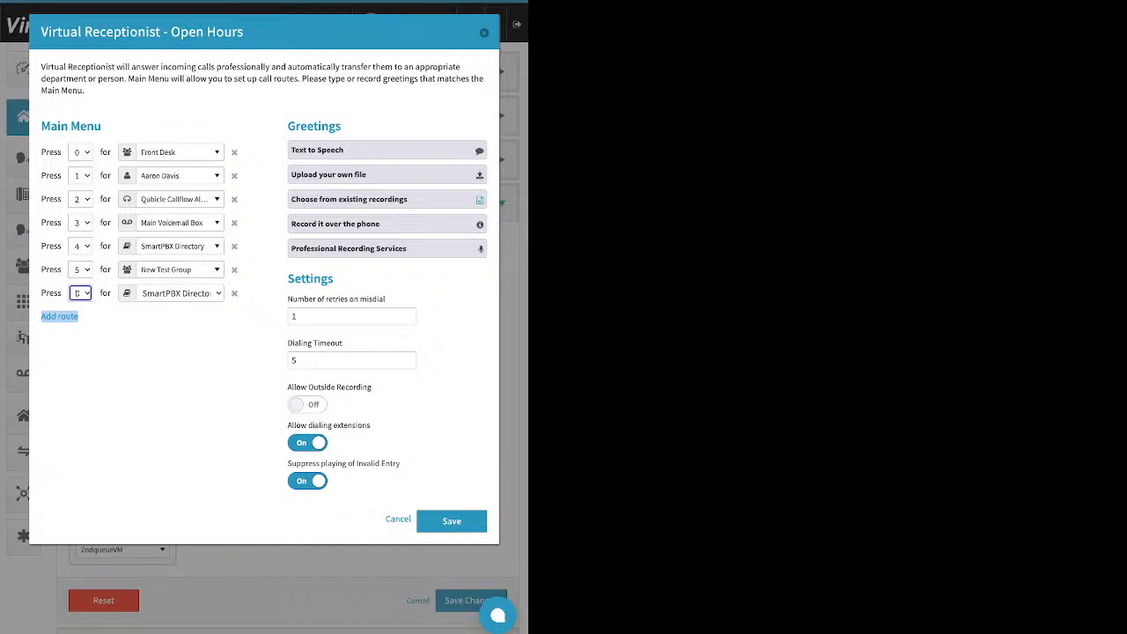
Browse the destinations available for the key 0 route, from directory and users through queues, groups, devices, voicemail boxes and media, and close without changing it
click(181, 153)
scroll(195, 292, up, 10)
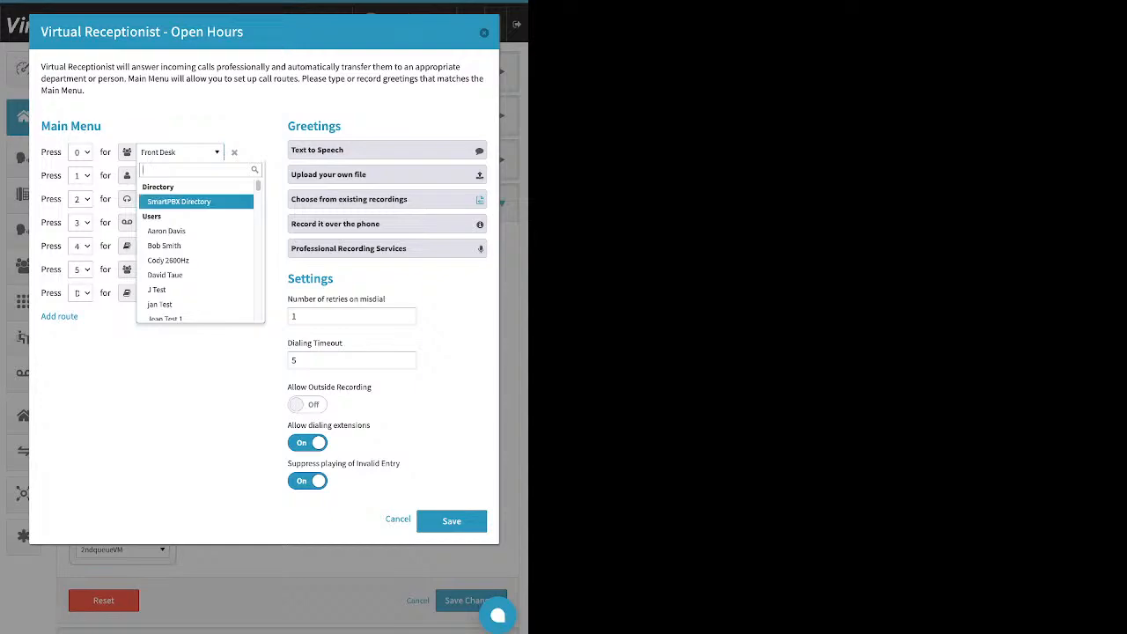
key(Down)
key(Down)
key(Down)
key(Down)
key(Down)
key(Down)
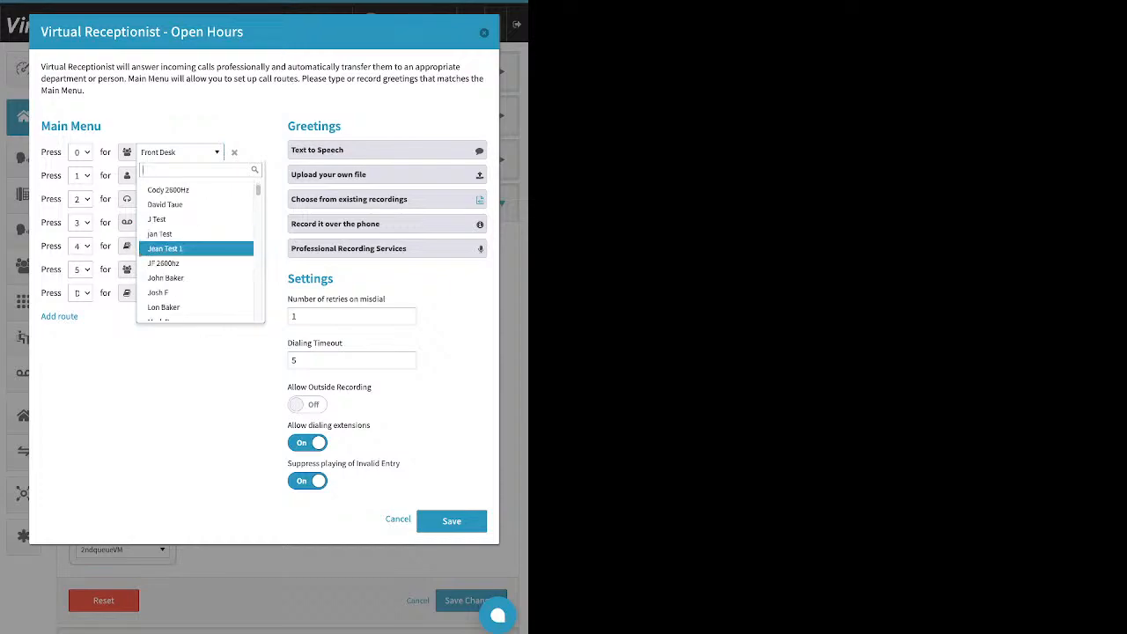
key(Down)
key(Down)
key(Down)
key(Down)
key(Down)
key(Down)
key(Down)
key(Down)
key(Down)
key(Down)
key(Down)
key(Down)
key(Down)
key(Down)
key(Down)
key(Down)
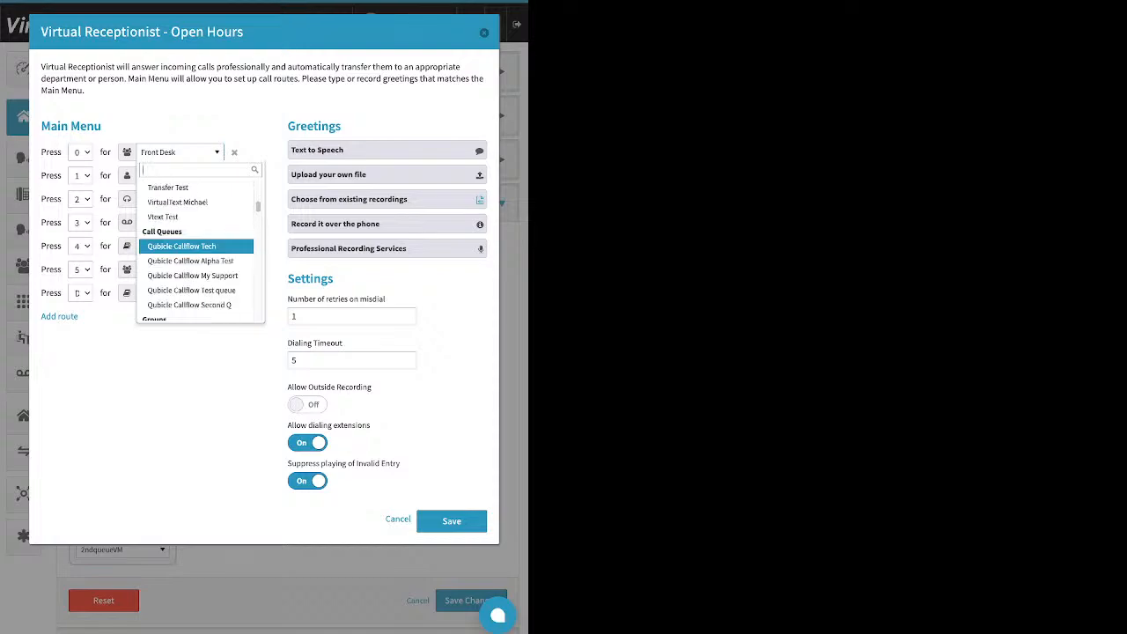
key(Down)
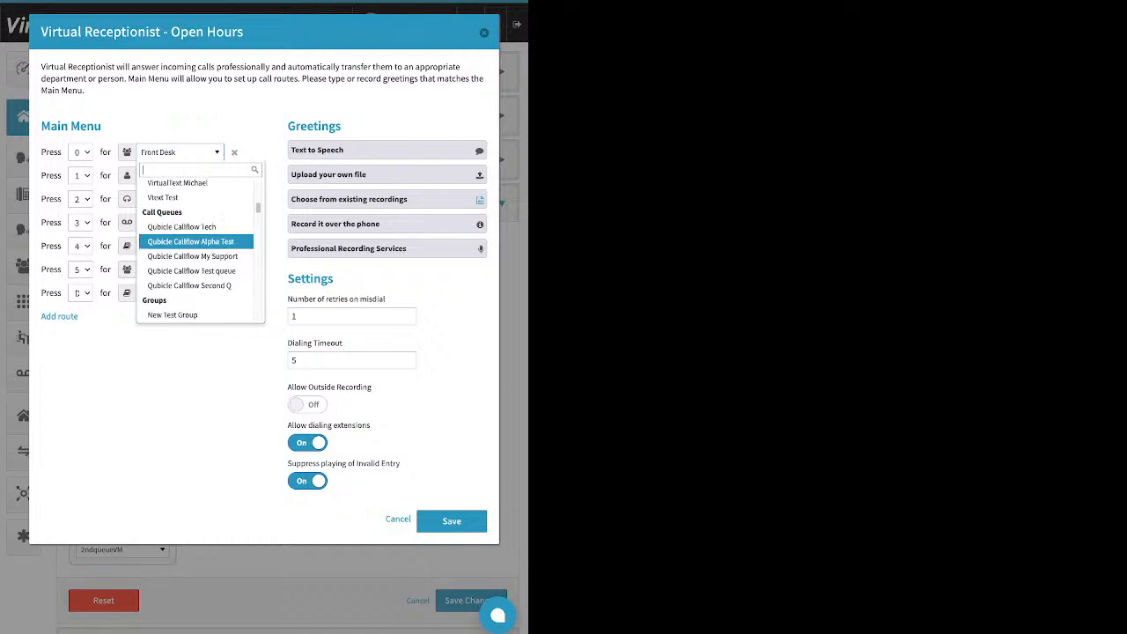
key(Down)
key(Down)
key(Down)
key(Down)
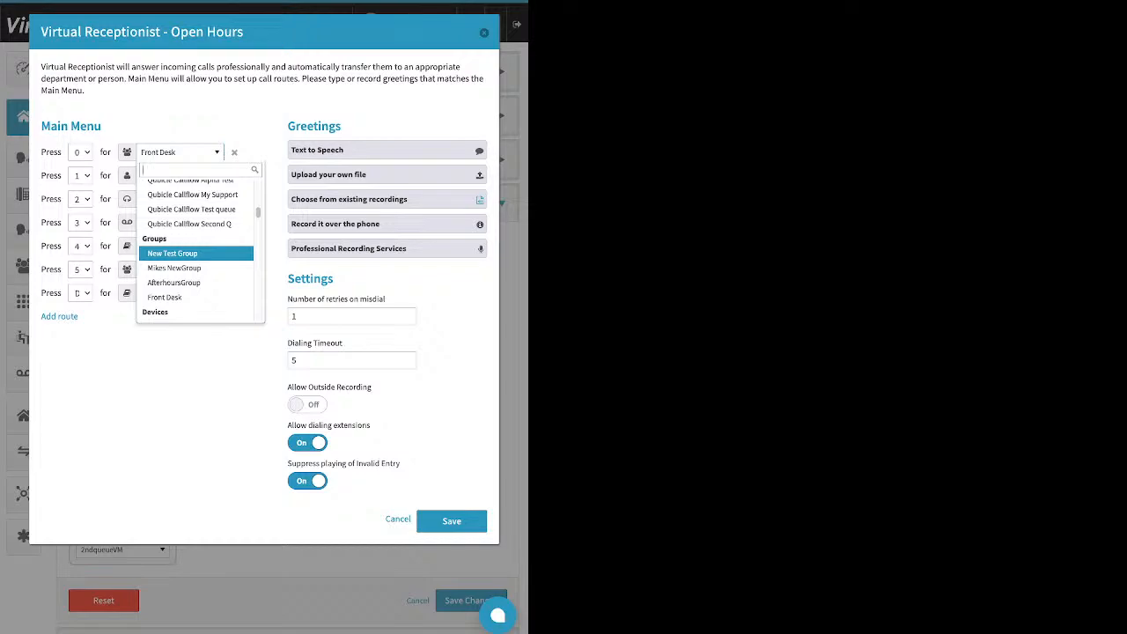
key(Up)
key(Up)
key(Down)
key(Down)
key(Down)
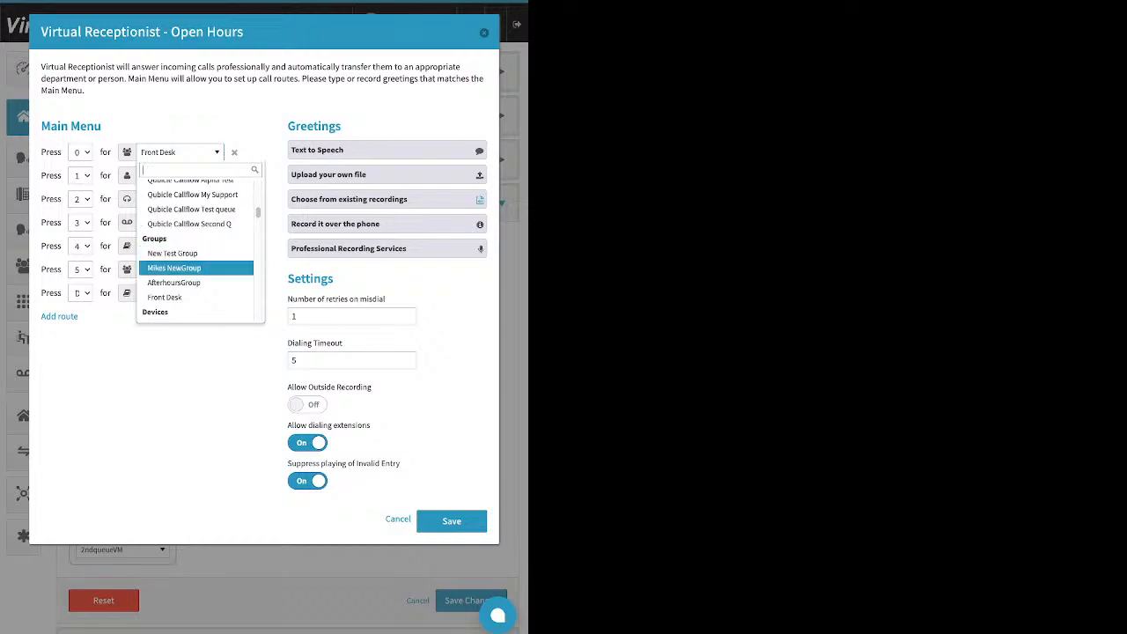
key(Down)
key(Down)
key(Down)
key(Down)
key(Down)
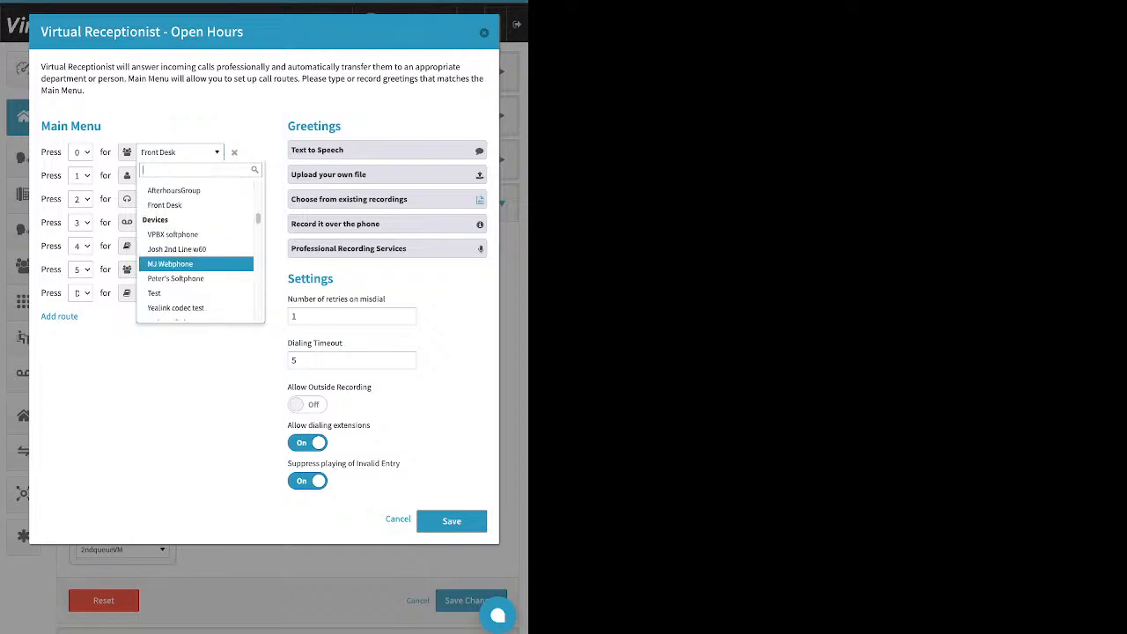
key(Down)
key(Down)
key(Down)
key(Down)
key(Down)
key(Down)
key(Down)
key(Down)
key(Down)
key(Down)
key(Down)
key(Down)
key(Down)
key(Down)
key(Down)
key(Down)
key(Down)
key(Down)
key(Down)
key(Down)
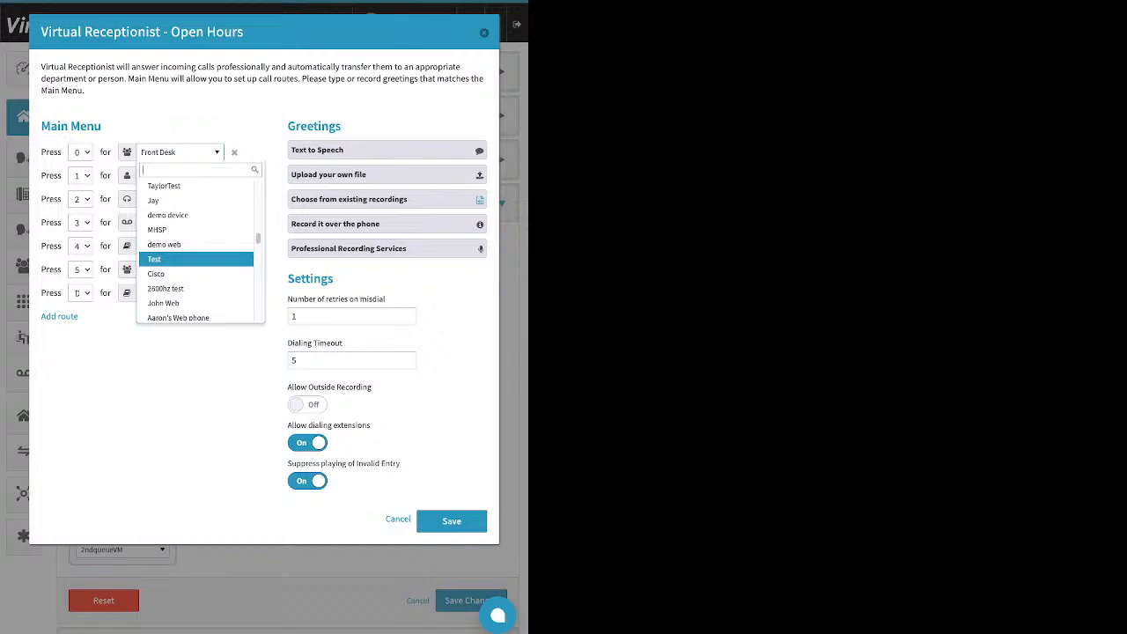
key(Down)
key(Down)
key(Down)
key(Down)
key(Down)
key(Down)
key(Down)
key(Down)
key(Down)
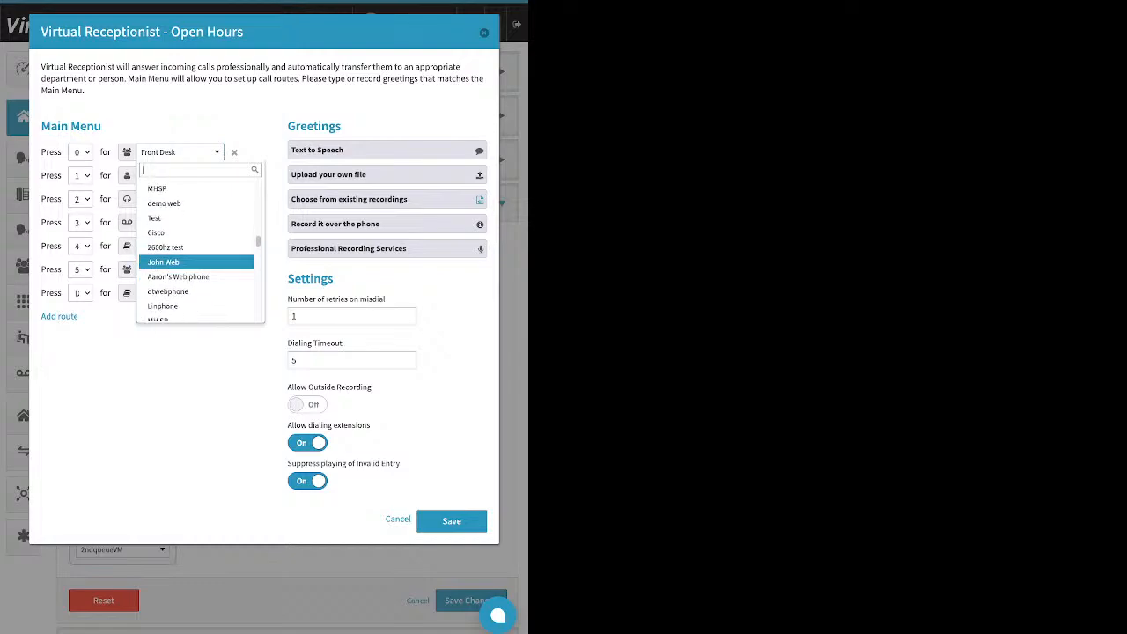
key(Down)
key(Down)
key(Down)
key(Down)
key(Down)
key(Down)
key(Down)
key(Down)
key(Down)
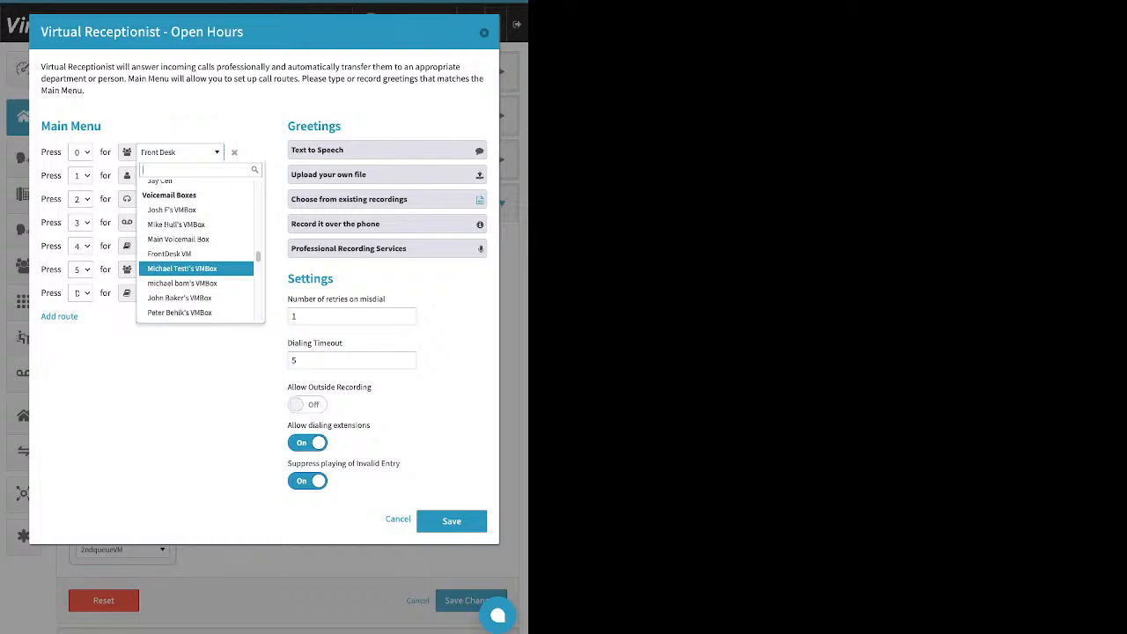
key(Down)
key(Down)
key(Down)
key(Down)
key(Down)
key(Down)
key(Down)
key(Down)
key(Down)
key(Down)
key(Down)
key(Down)
key(Down)
key(Down)
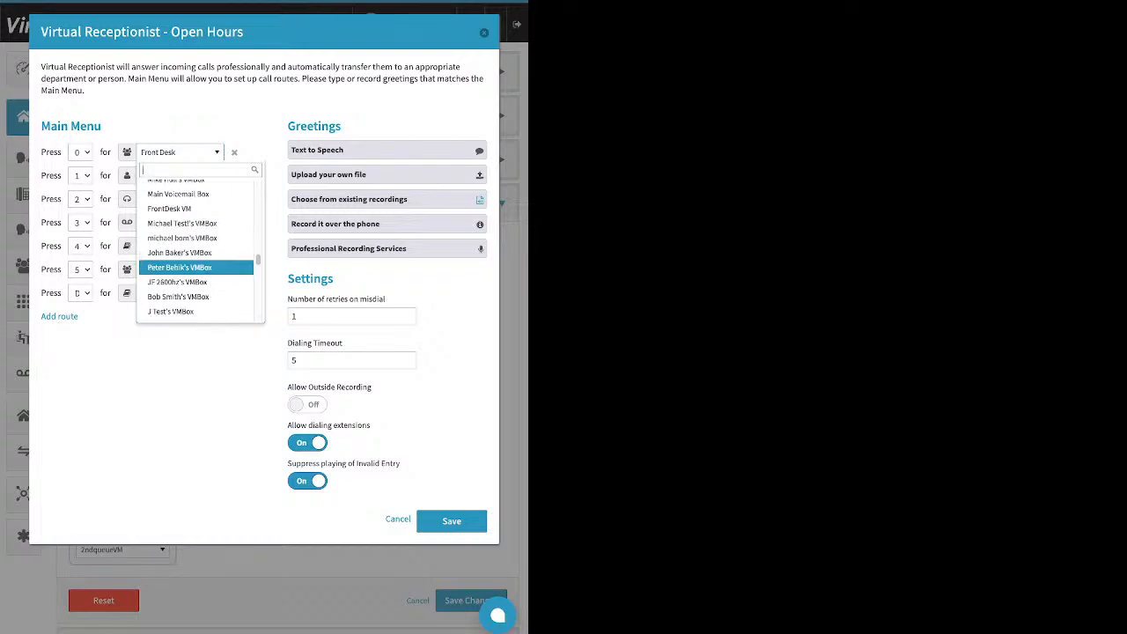
scroll(196, 262, down, 1)
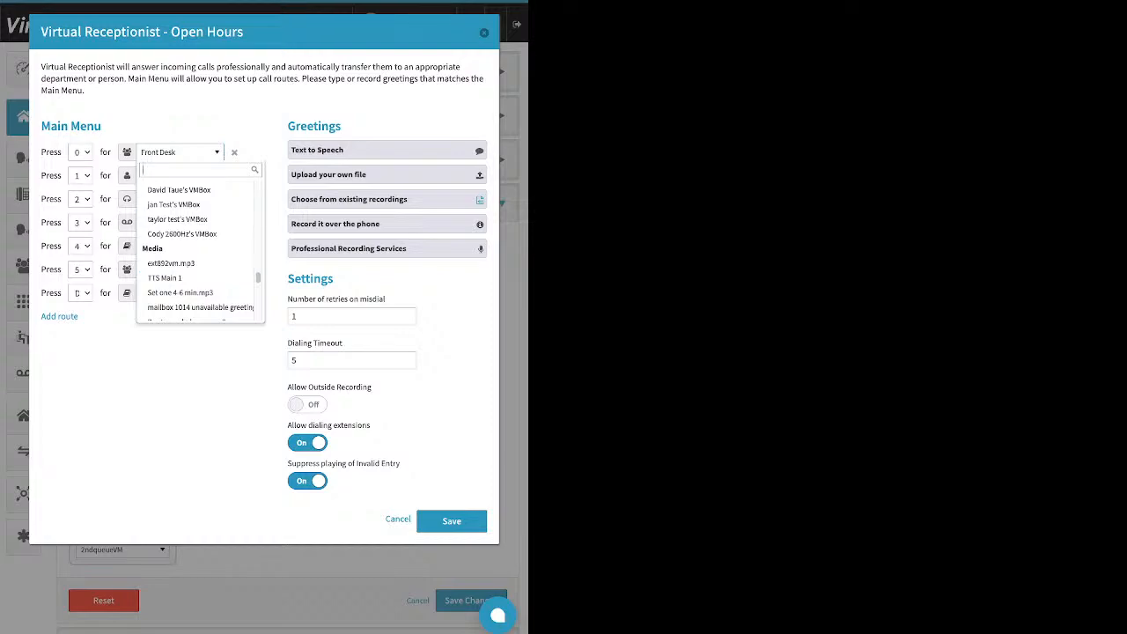
key(Escape)
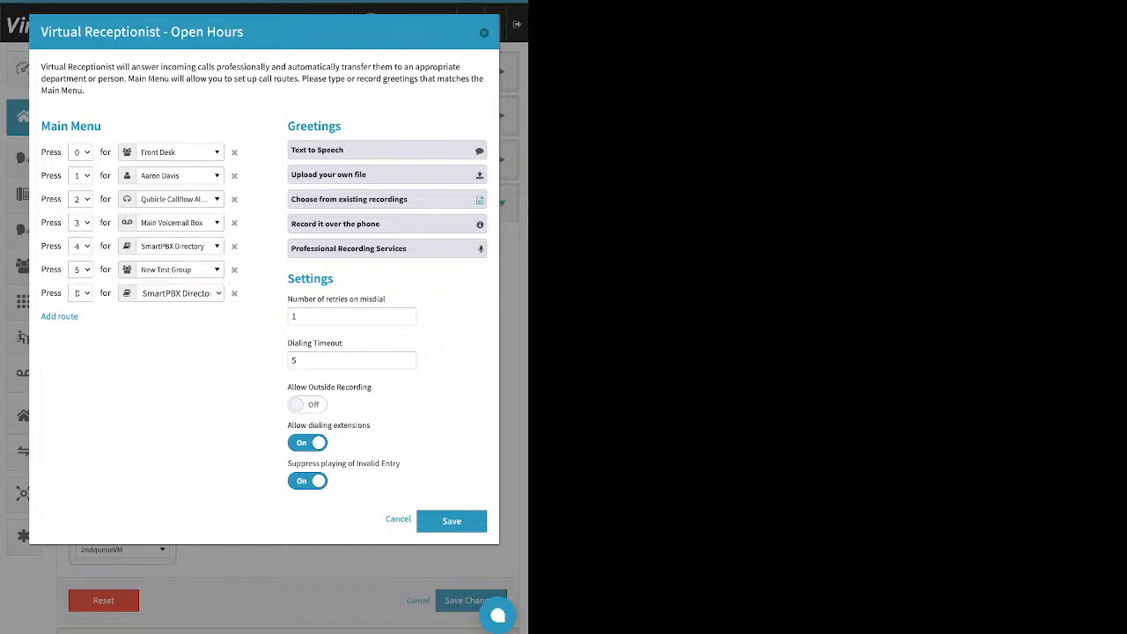
Open the Text to Speech greeting option and examine its message box alongside the receptionist title and Main Menu routes
click(386, 150)
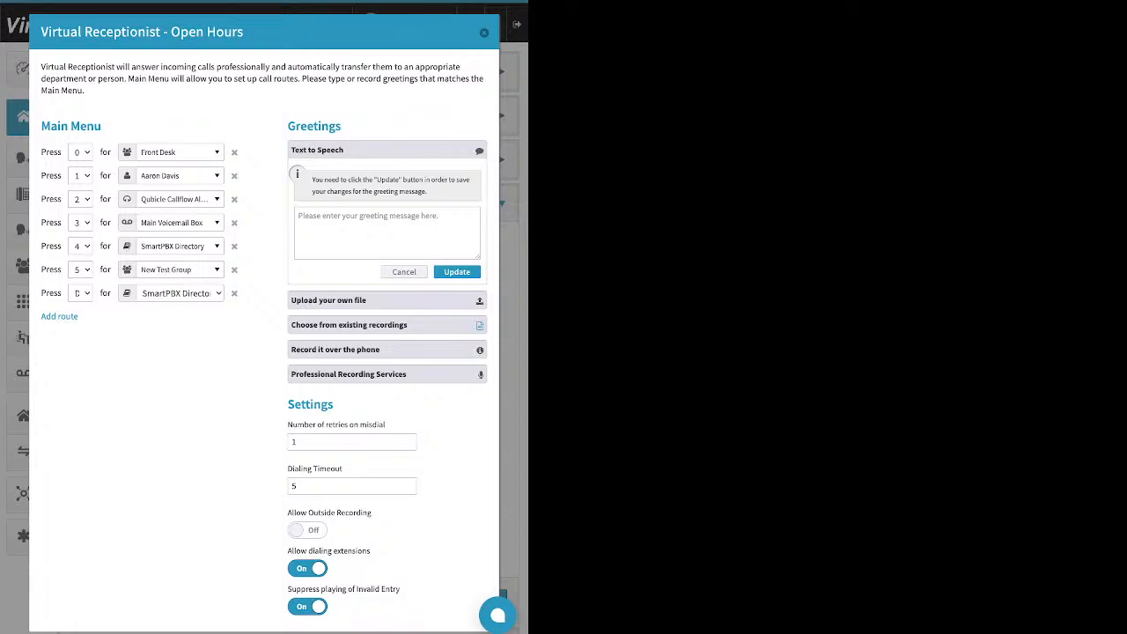
click(388, 233)
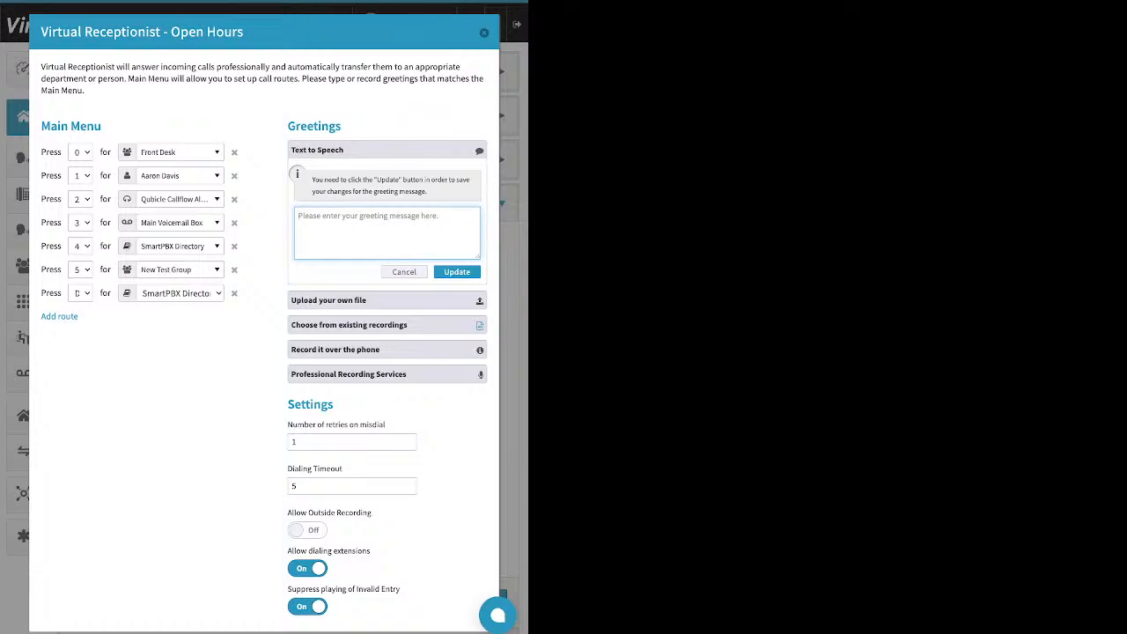
drag(244, 31, 171, 32)
click(170, 32)
drag(102, 126, 40, 126)
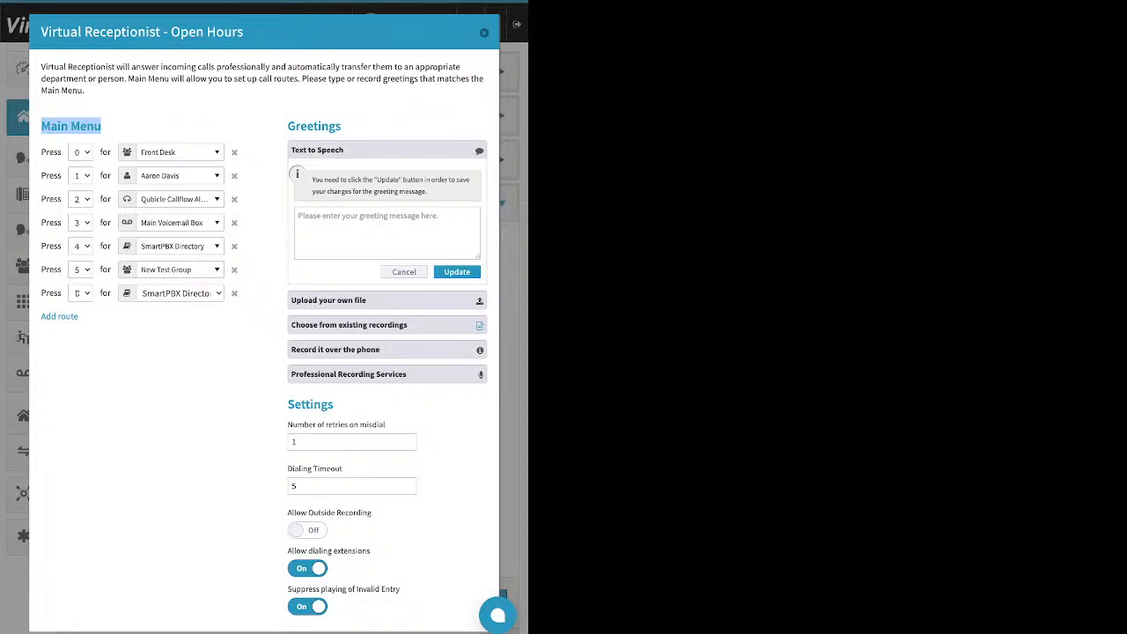
click(42, 126)
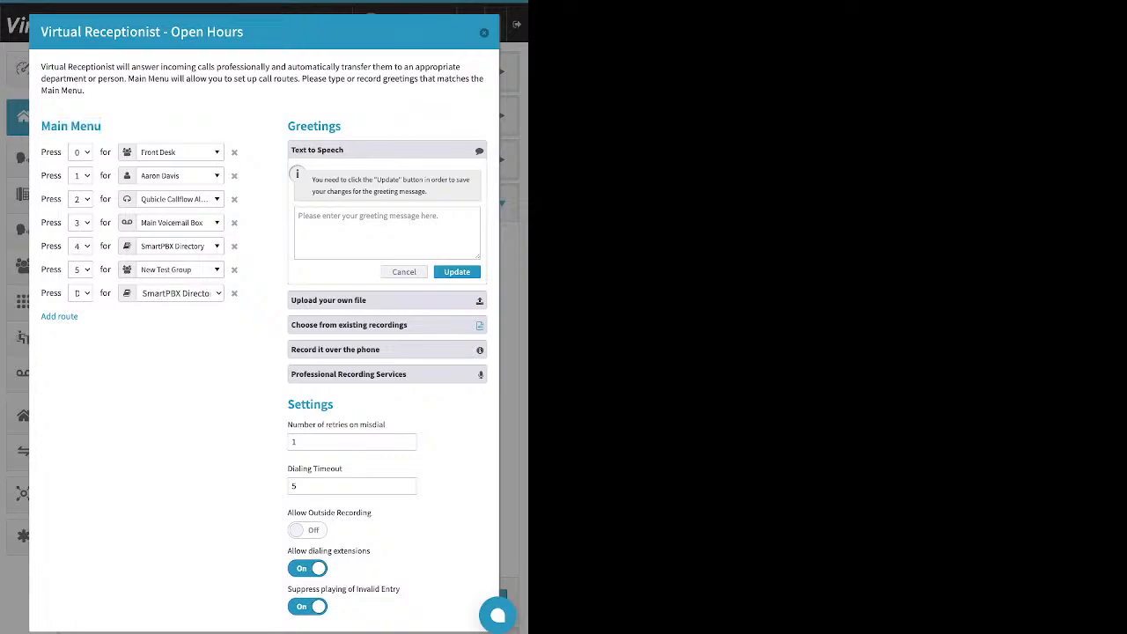
click(388, 233)
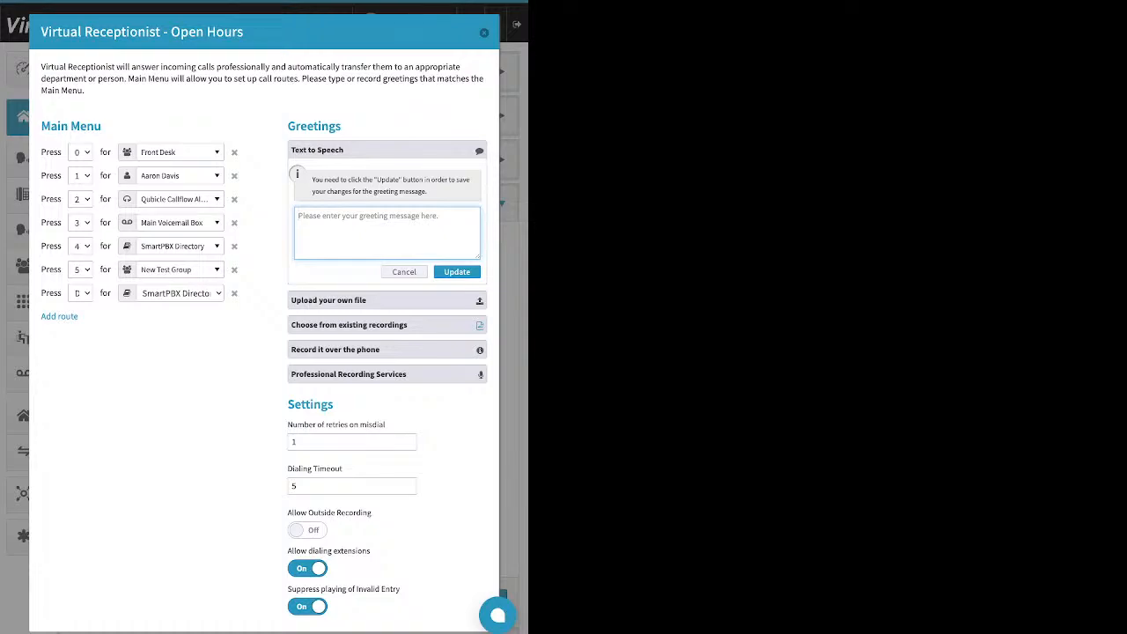
Review the greeting options for uploading your own file and choosing from existing recordings
click(386, 301)
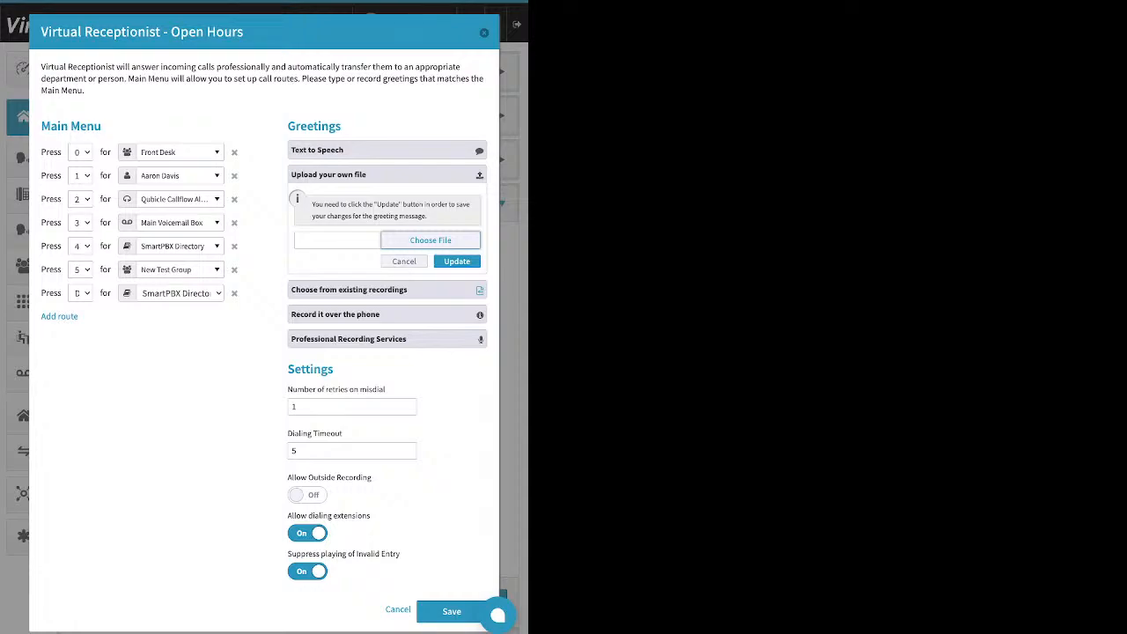
click(337, 240)
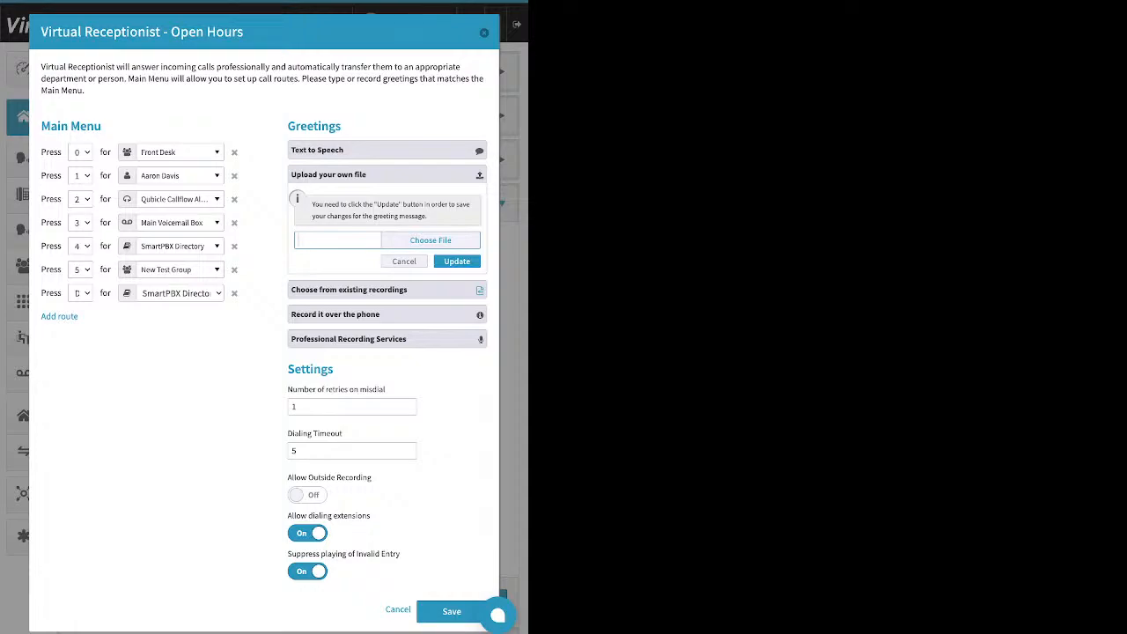
click(387, 290)
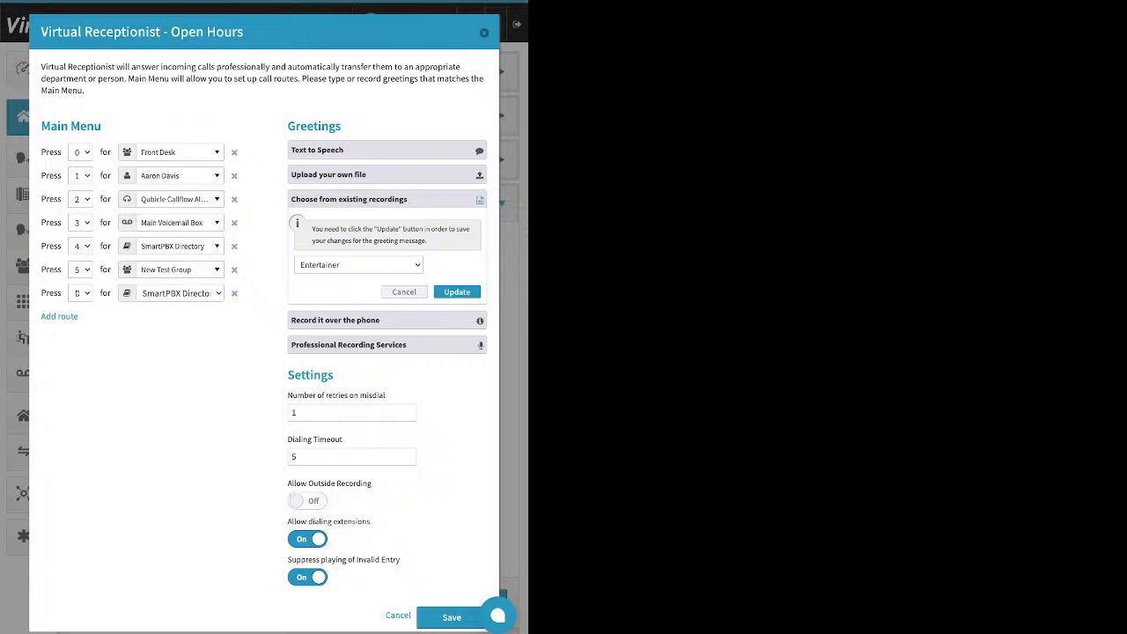
Review the instructions for recording a greeting over the phone and the Professional Recording Services offer
click(386, 321)
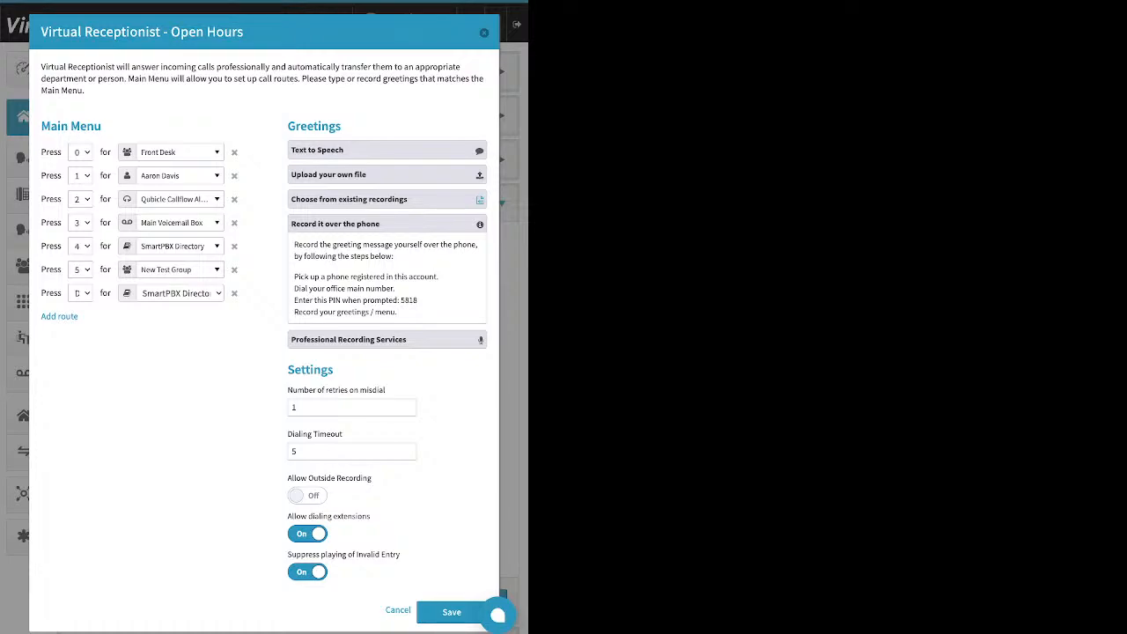
drag(293, 277, 437, 276)
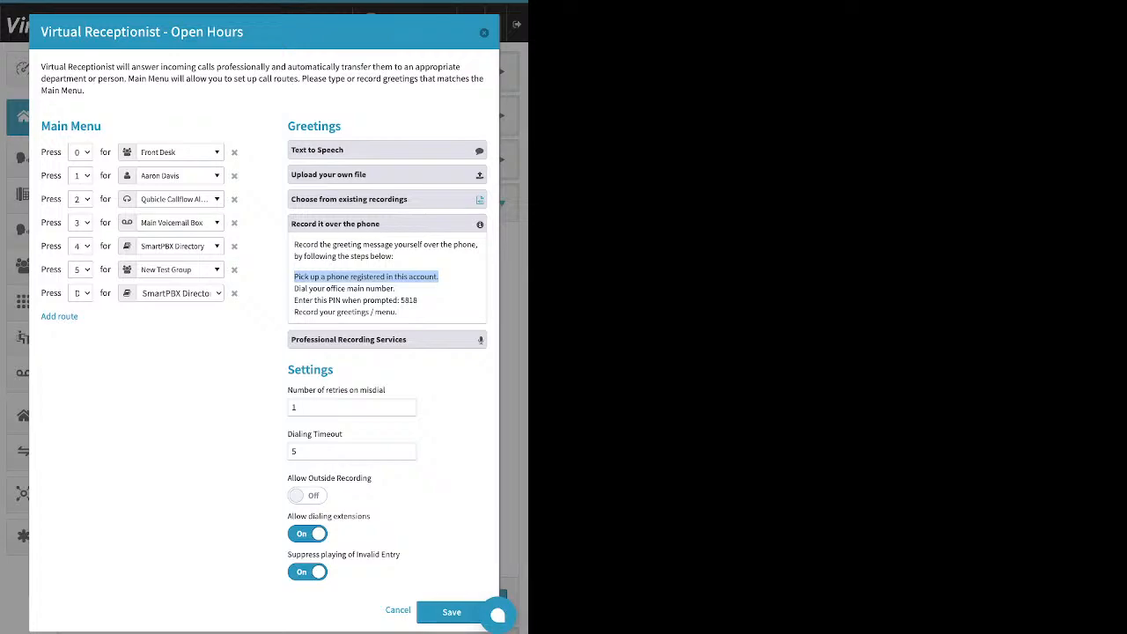
mouse_move(418, 300)
mouse_down()
mouse_move(392, 301)
mouse_move(401, 301)
mouse_up()
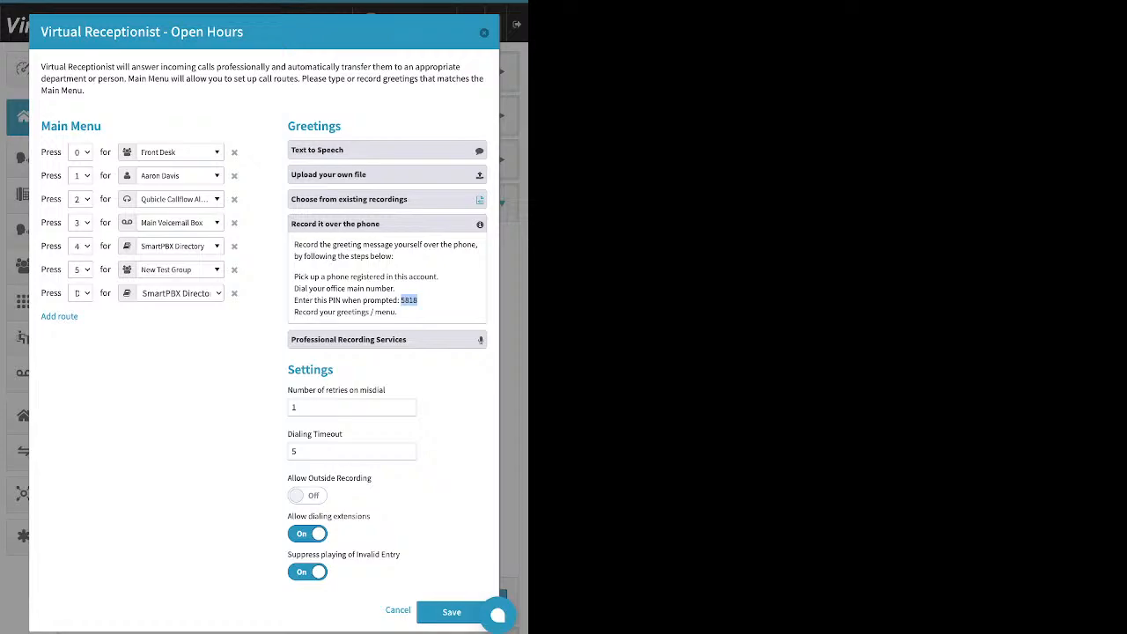
click(386, 339)
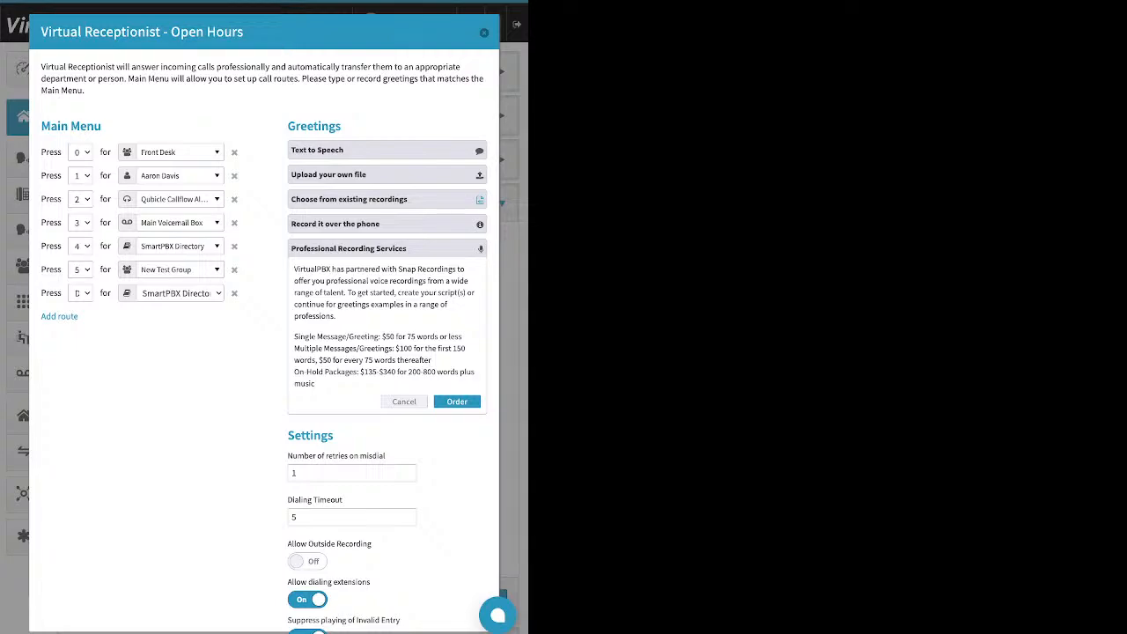
click(386, 249)
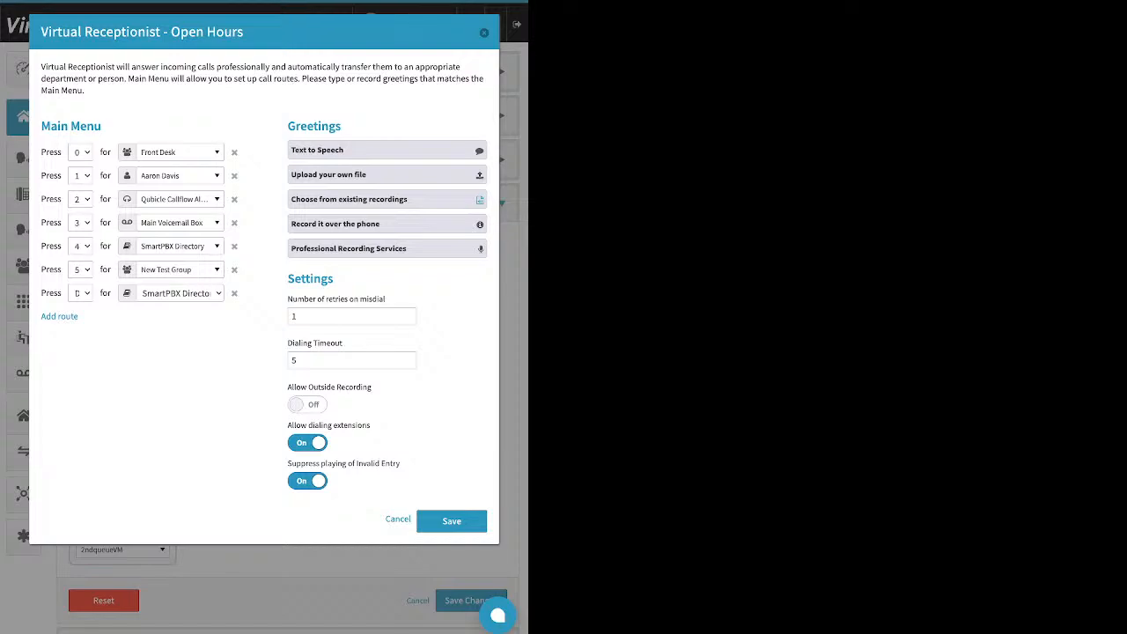
click(387, 224)
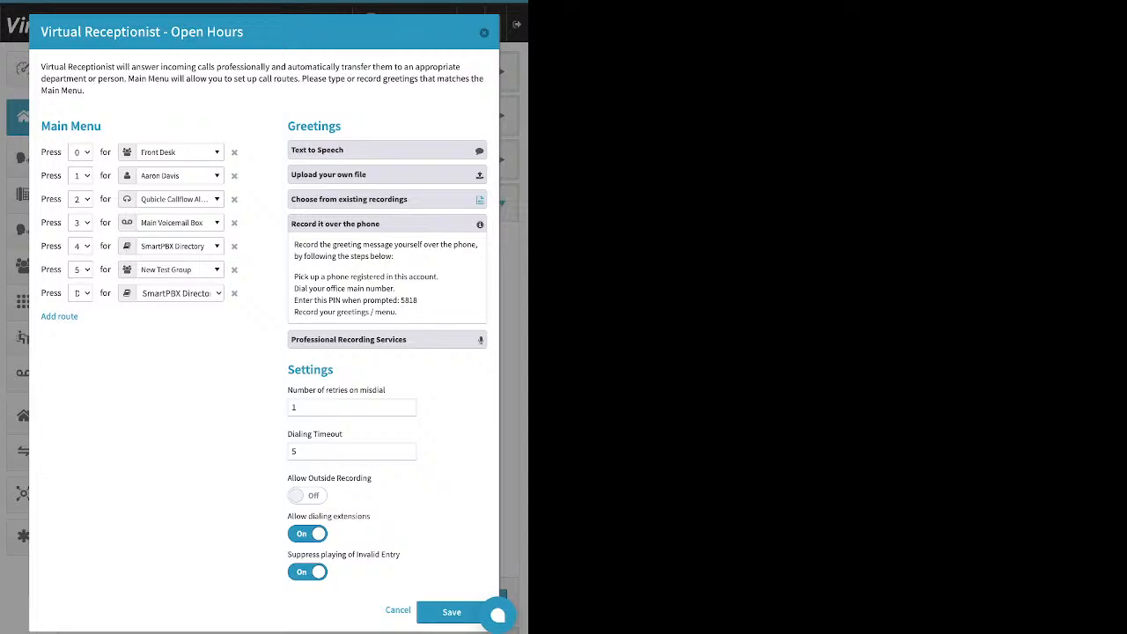
Switch Allow Outside Recording on and back off, turn off Suppress playing of Invalid Entry, and collapse the phone recording instructions
drag(288, 370, 334, 370)
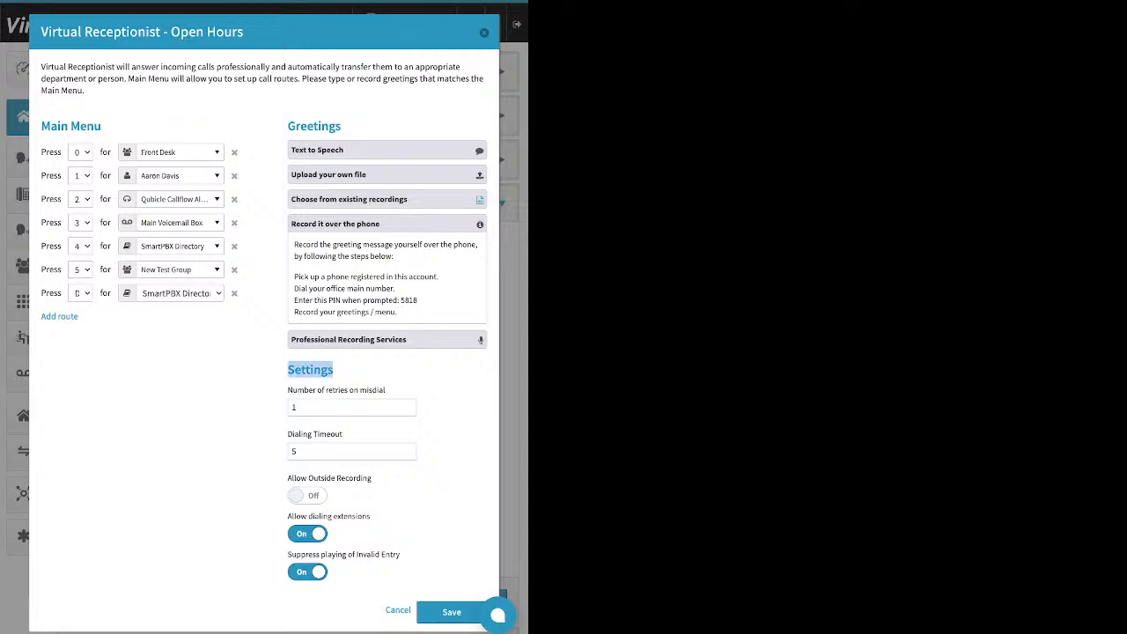
drag(372, 517, 362, 516)
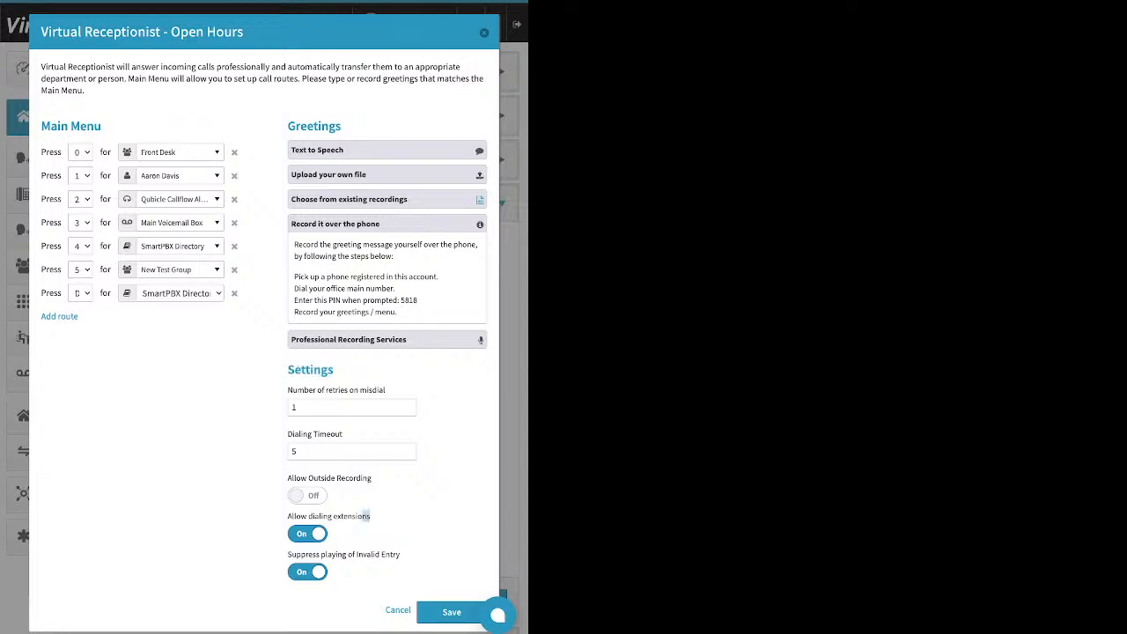
drag(288, 478, 371, 478)
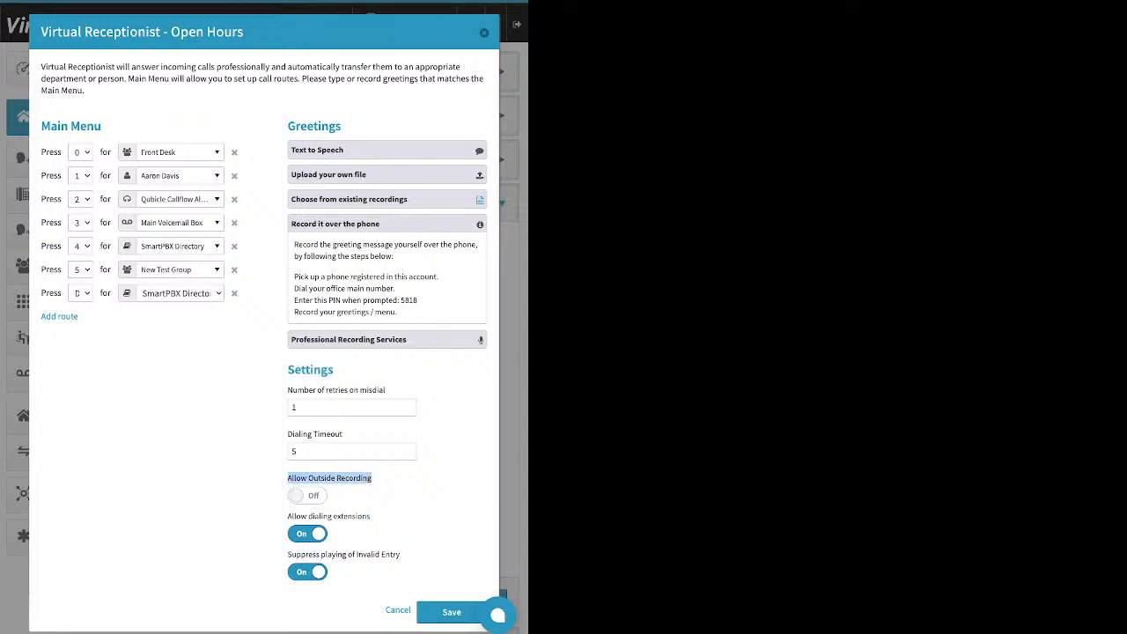
click(307, 495)
click(307, 495)
click(308, 572)
click(387, 224)
Examine the Number of retries on misdial and Dialing Timeout settings of the Open Hours receptionist
click(352, 316)
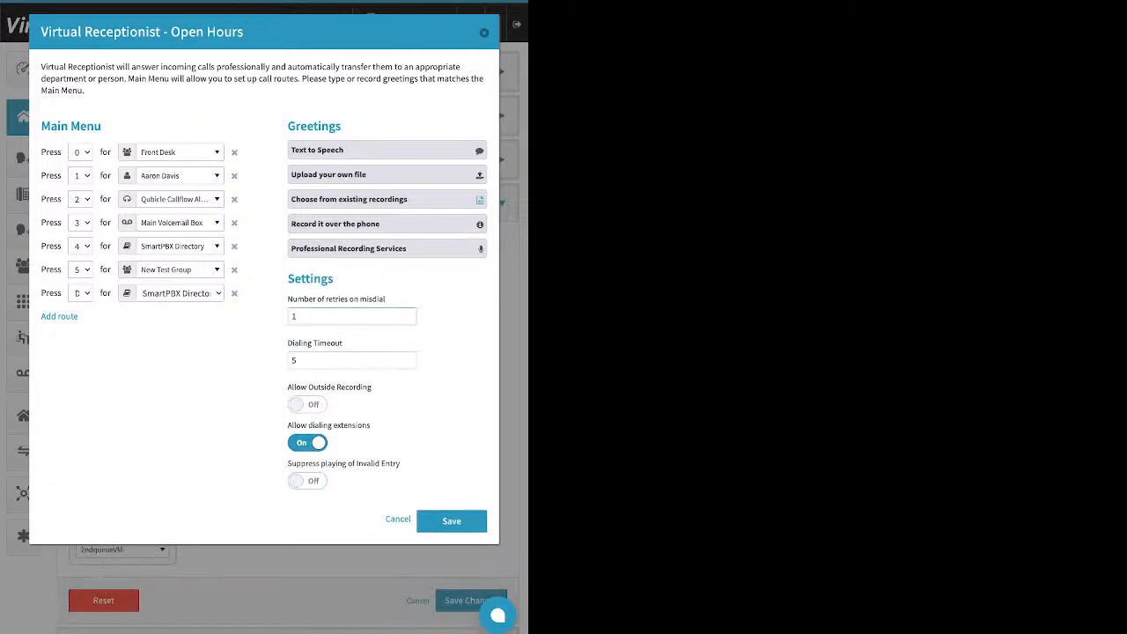
drag(288, 299, 352, 343)
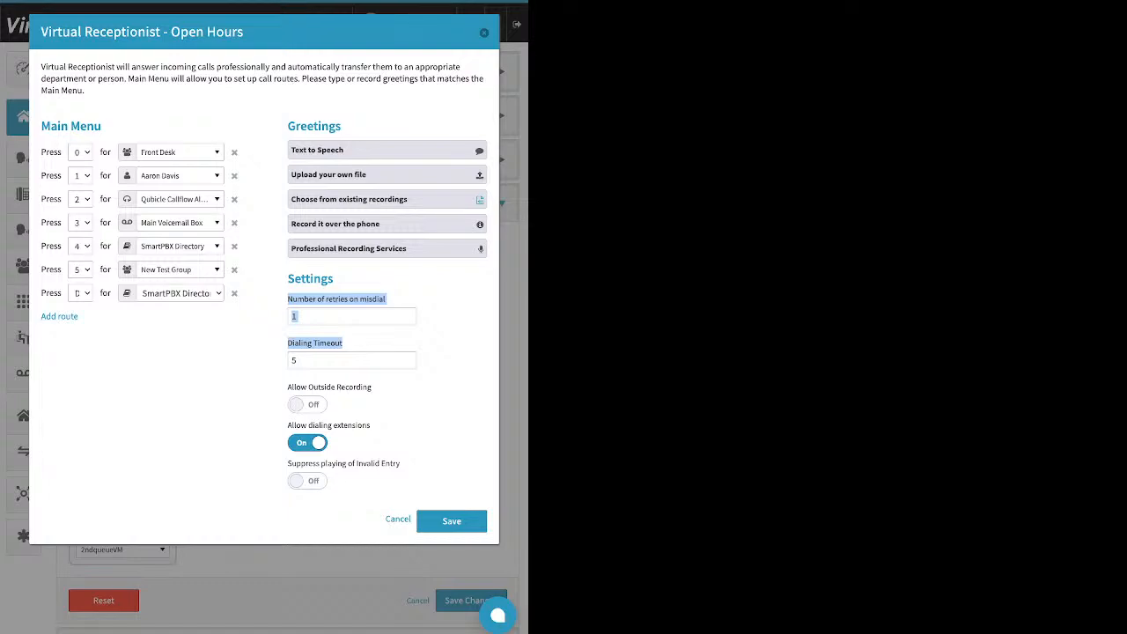
double_click(294, 360)
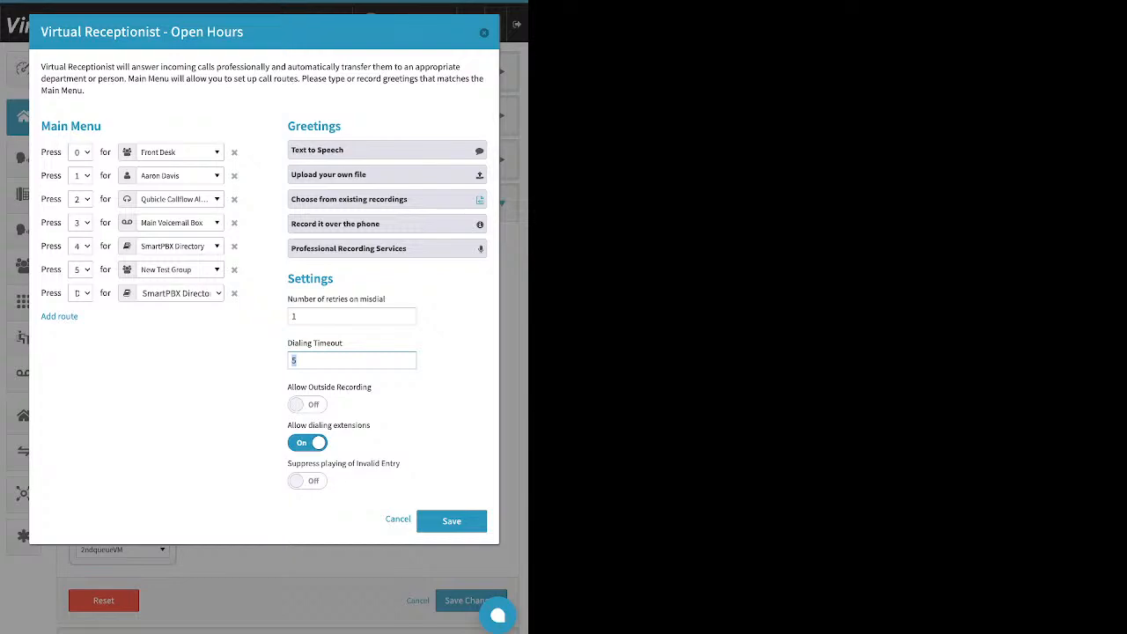
key(shift+Tab)
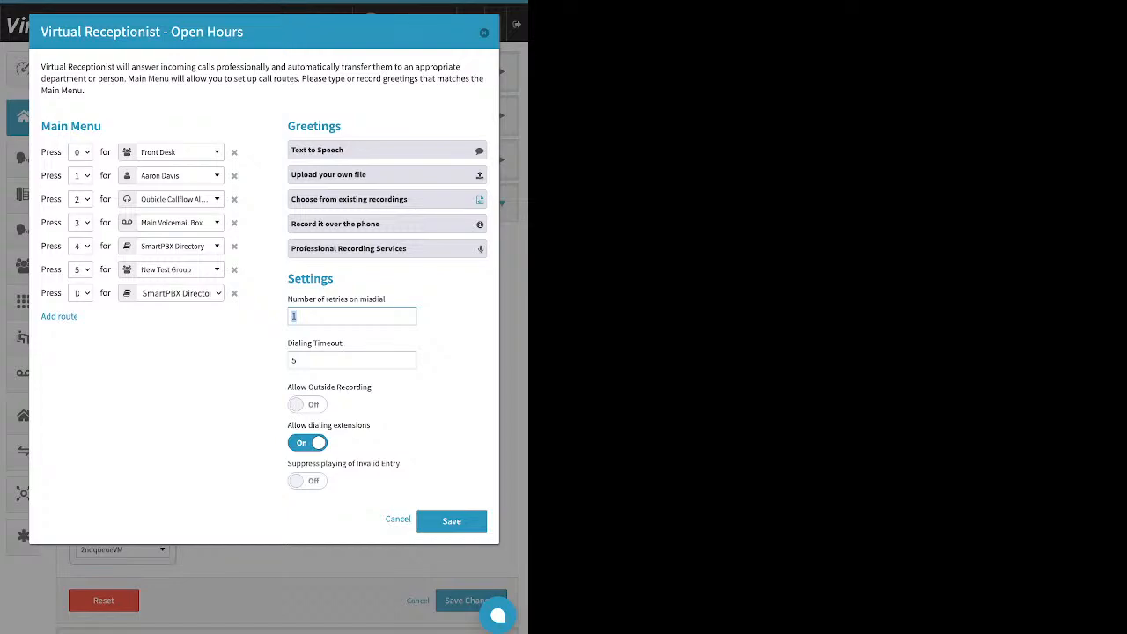
key(Tab)
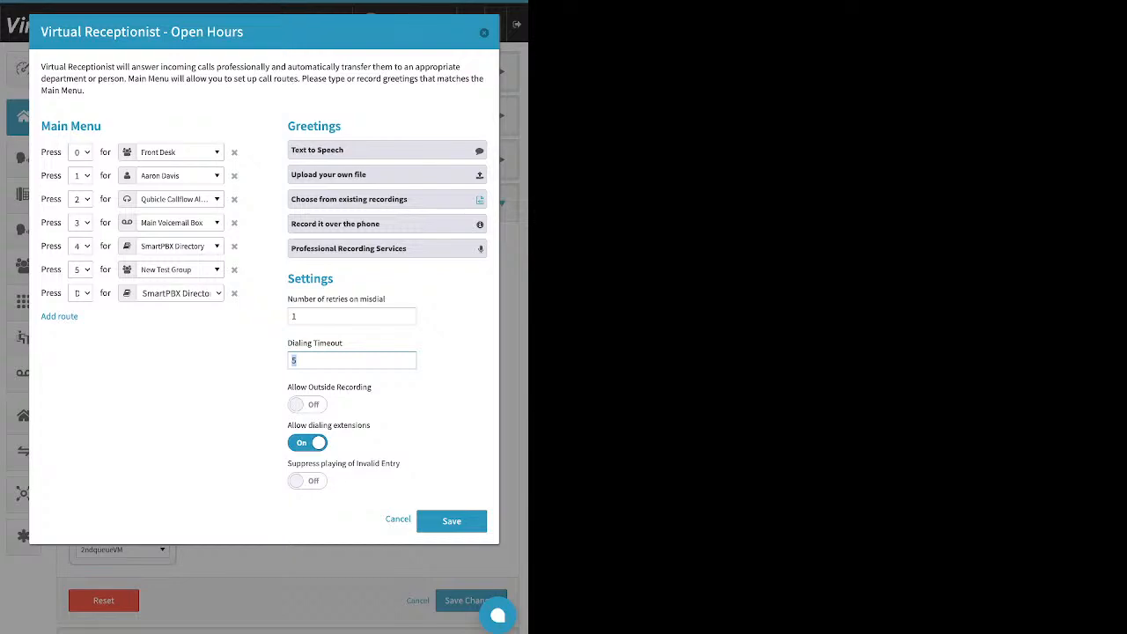
Remove the newly added SmartPBX Directory route from the main menu, and switch Allow dialing extensions off and back on
click(234, 292)
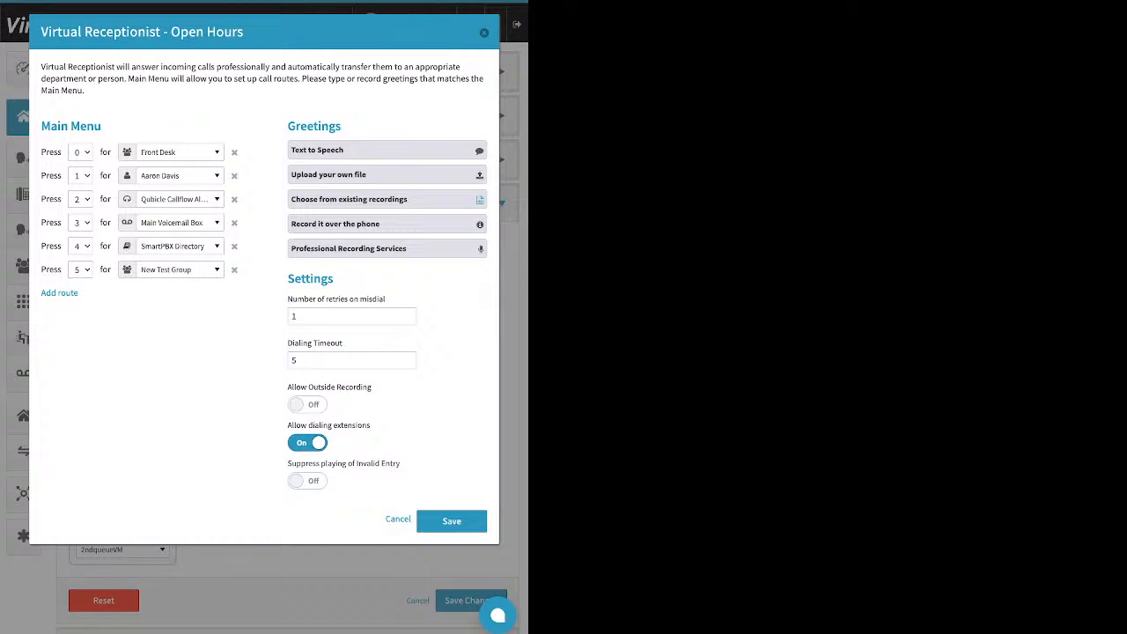
drag(286, 425, 370, 425)
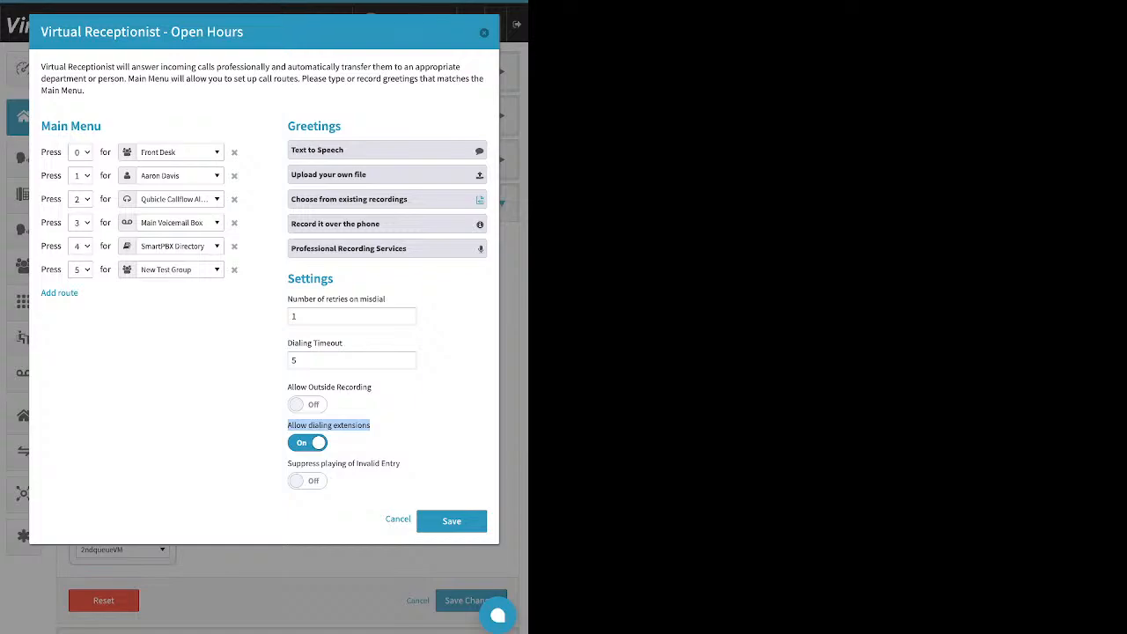
click(308, 443)
click(307, 443)
Turn on Suppress playing of Invalid Entry, then save the Open Hours receptionist and the incoming call handling changes
drag(288, 463, 400, 463)
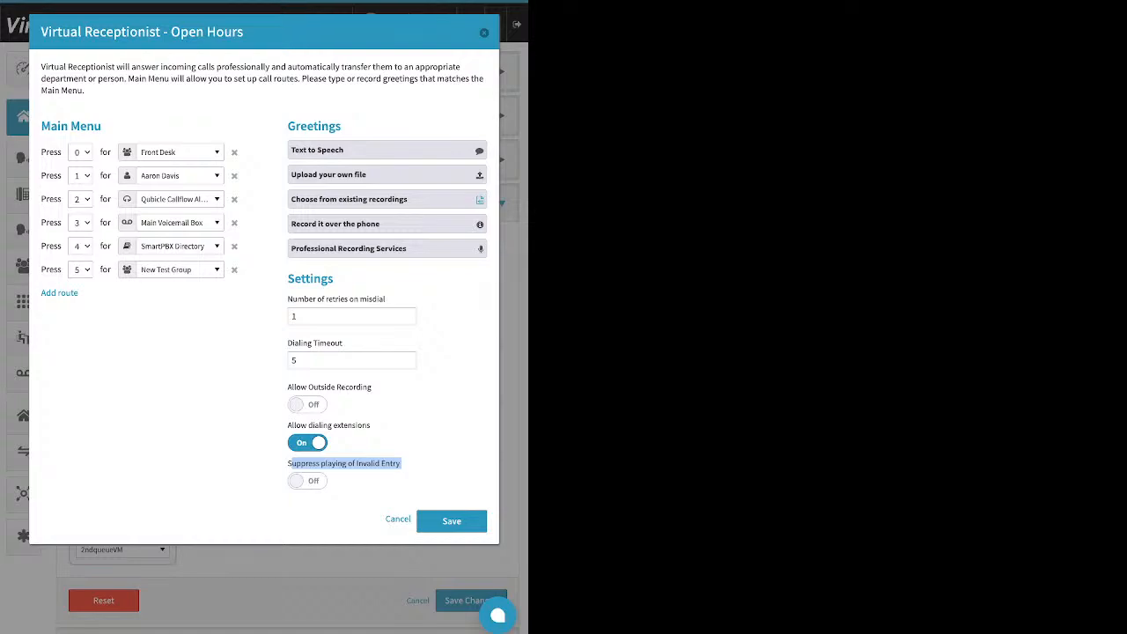
click(308, 481)
click(452, 521)
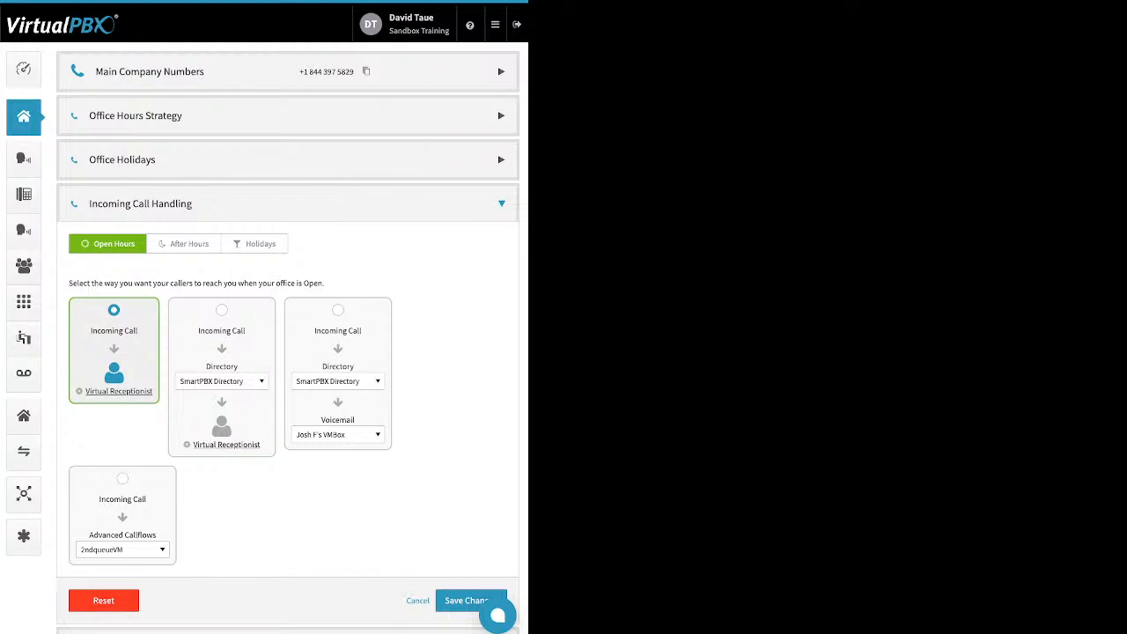
click(466, 601)
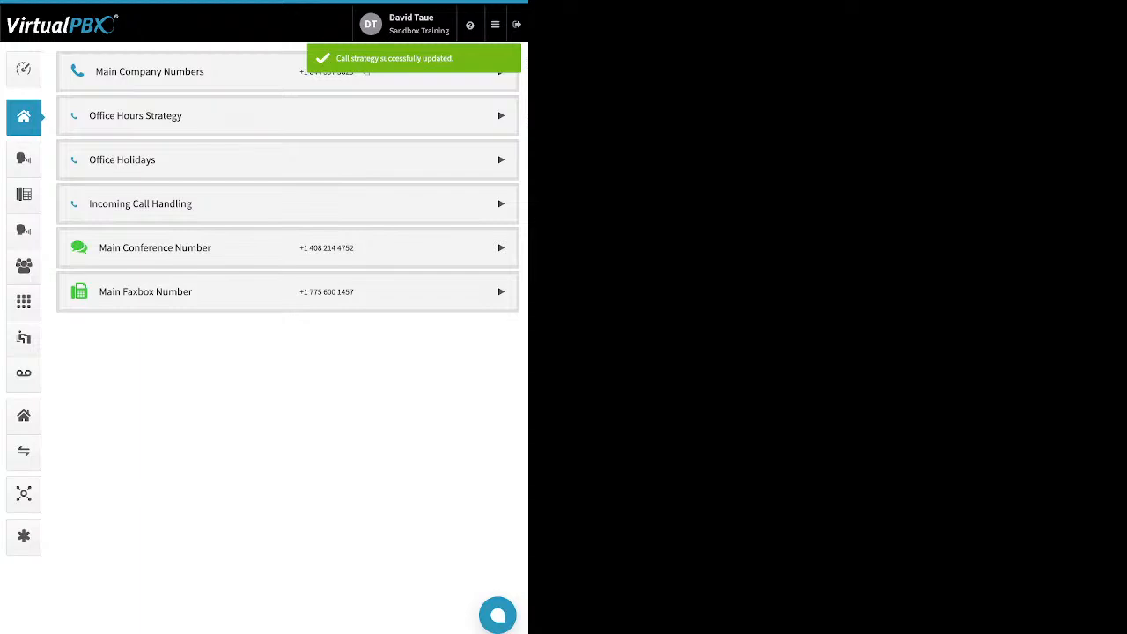
Open After Hours under Incoming Call Handling and examine the destinations available for the group-then-receptionist option, from users to voicemail boxes
click(140, 203)
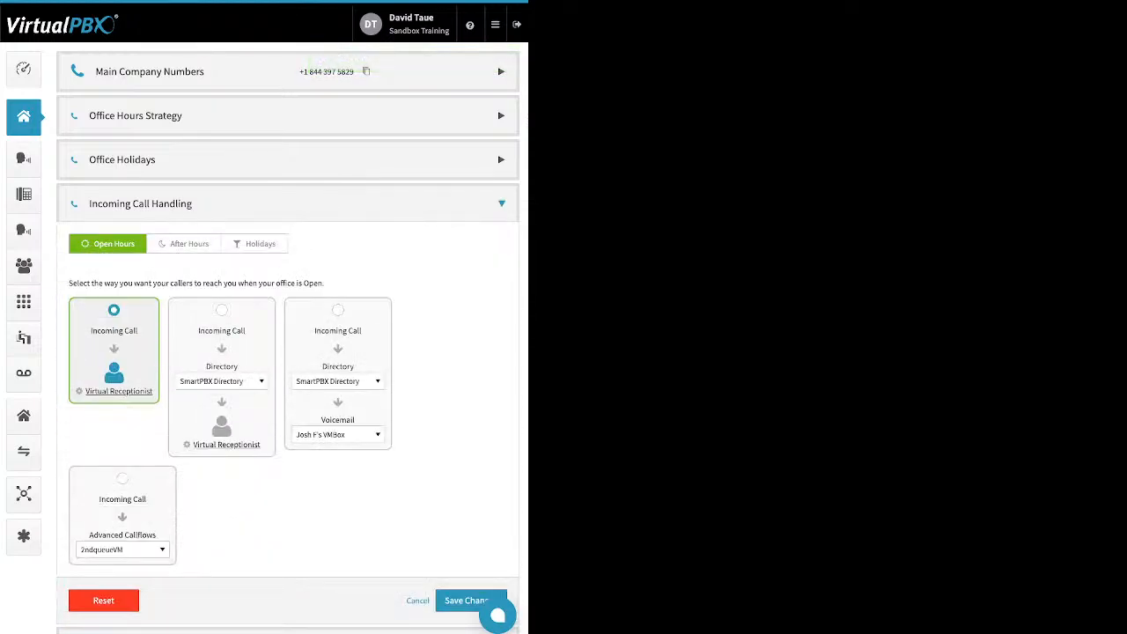
click(184, 244)
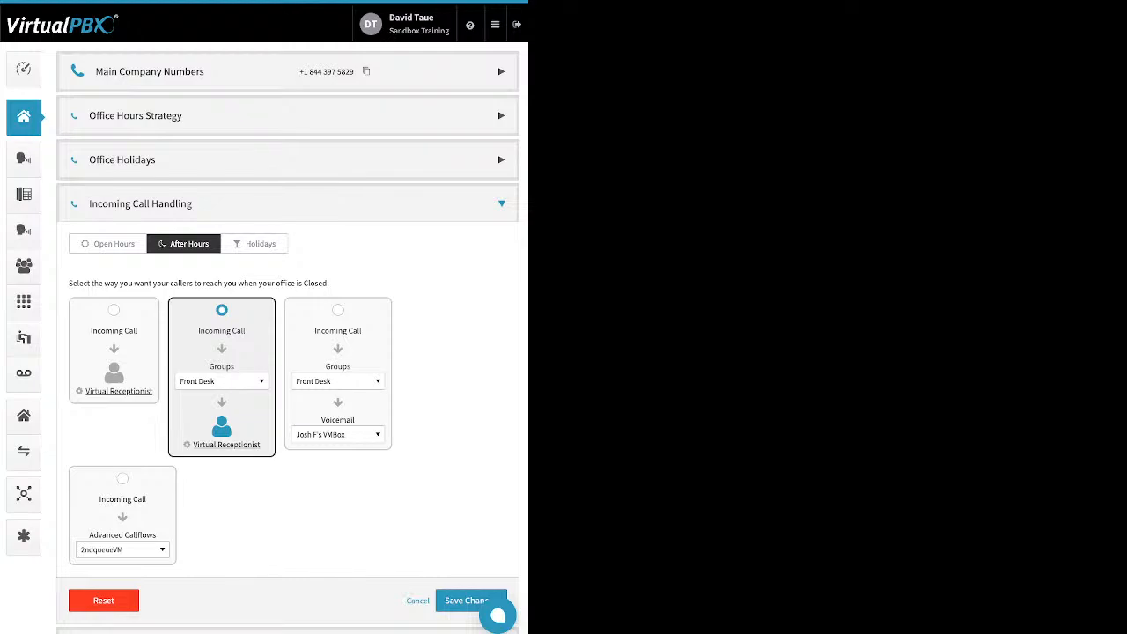
click(222, 381)
scroll(227, 433, up, 10)
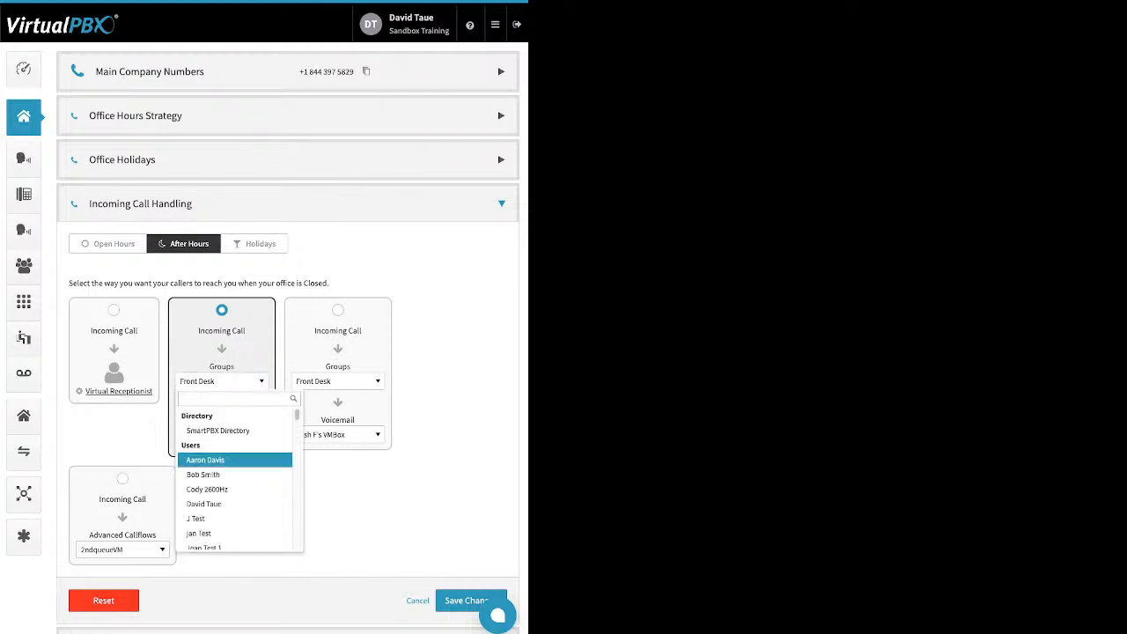
key(Down)
key(Down)
key(Down)
key(Down)
key(Down)
key(Down)
key(Down)
key(Down)
key(Down)
key(Down)
key(Down)
key(Down)
key(Down)
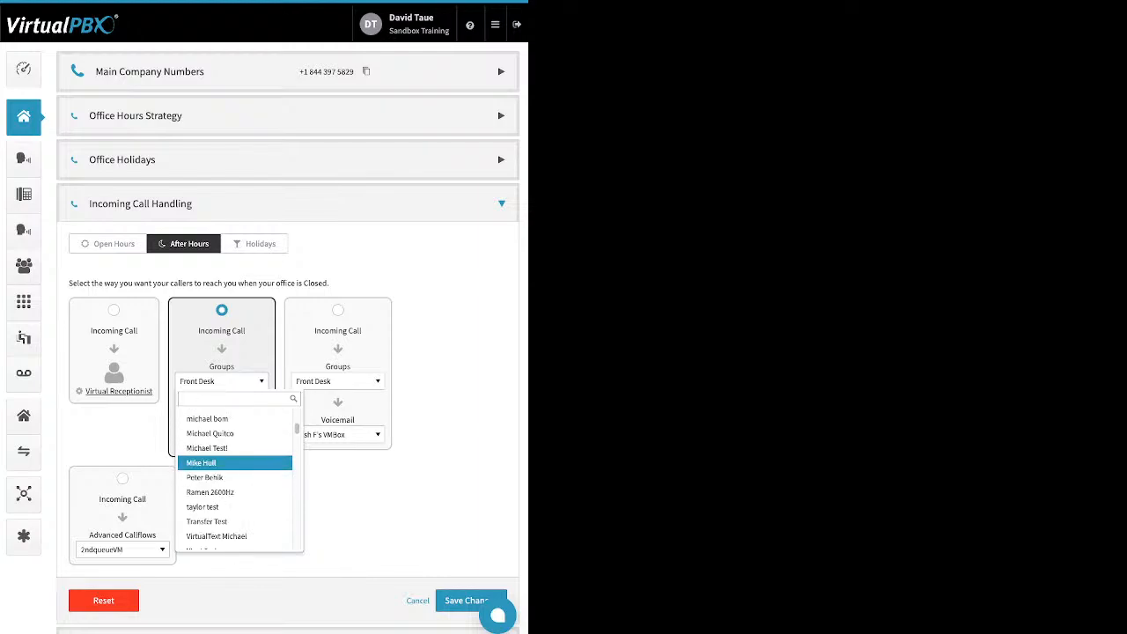
key(Down)
key(Down)
key(Down)
key(Down)
key(Down)
key(Down)
key(Down)
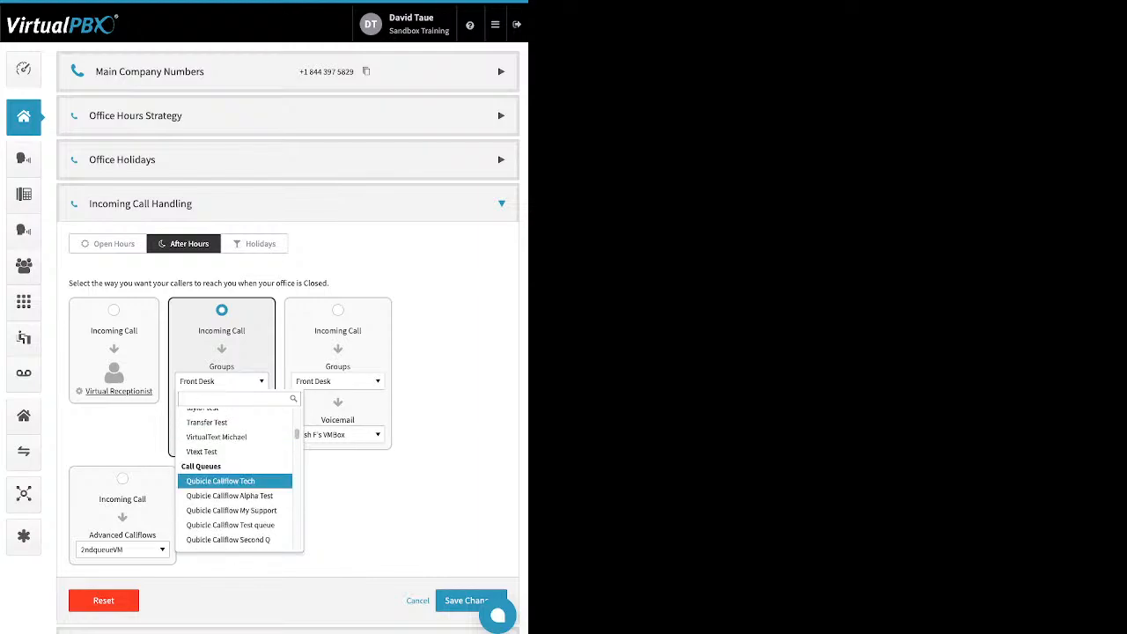
key(Down)
key(Down)
key(Down)
key(Down)
key(Down)
key(Down)
key(Down)
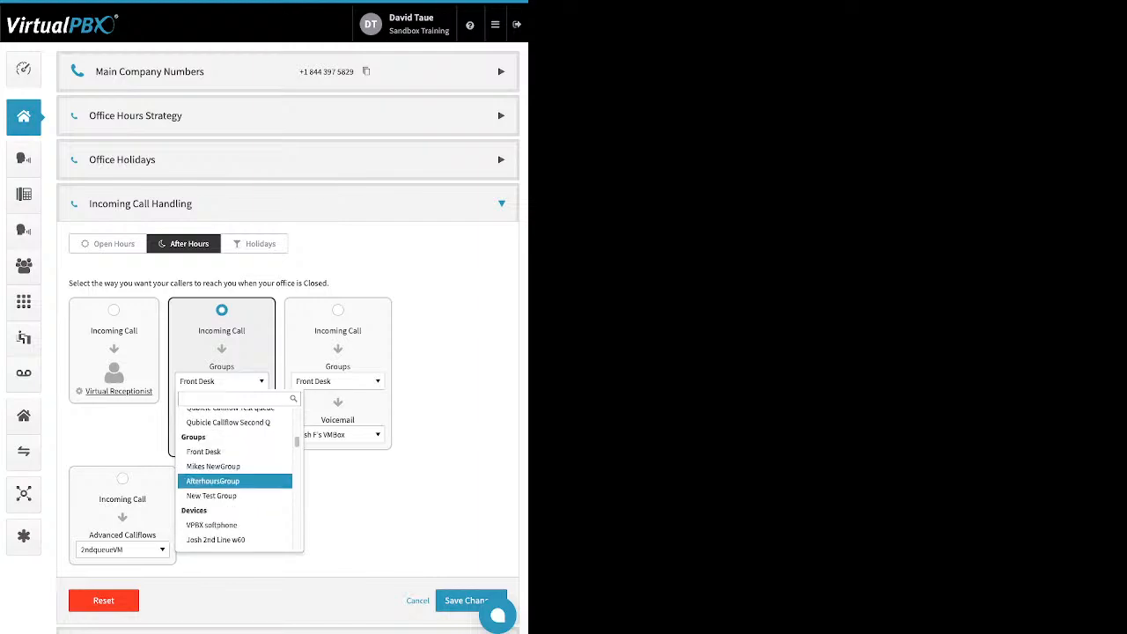
key(Down)
key(Down)
key(Down)
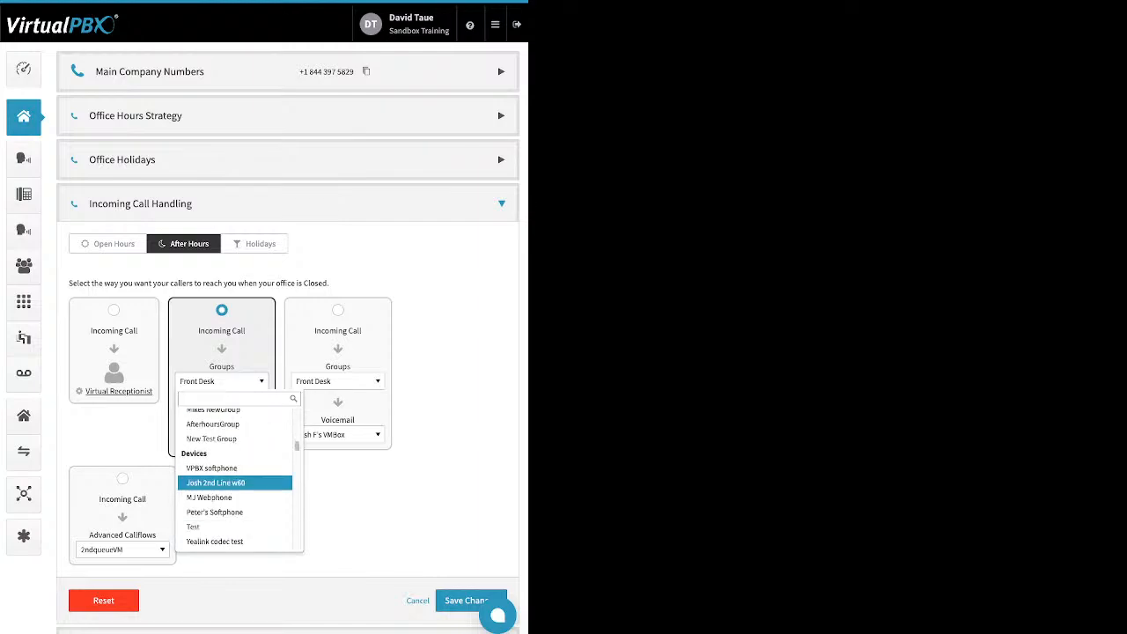
key(Down)
key(Down)
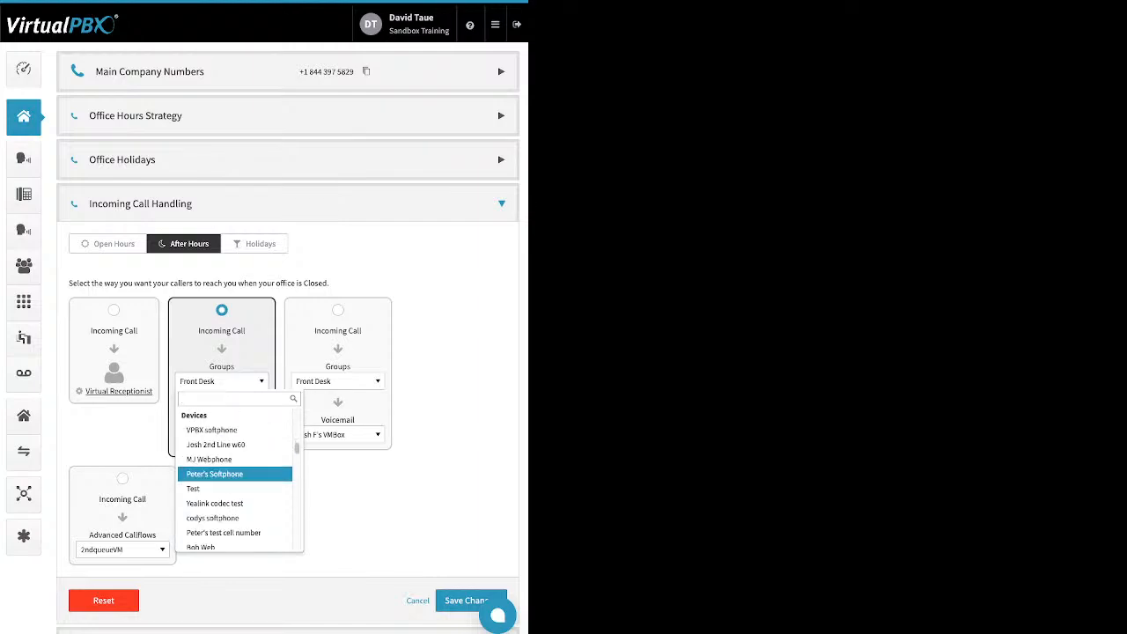
key(Down)
key(Down)
key(Down)
key(Down)
key(Down)
key(Down)
key(Down)
key(Down)
key(Down)
key(Down)
key(Down)
key(Down)
key(Down)
key(Down)
key(Down)
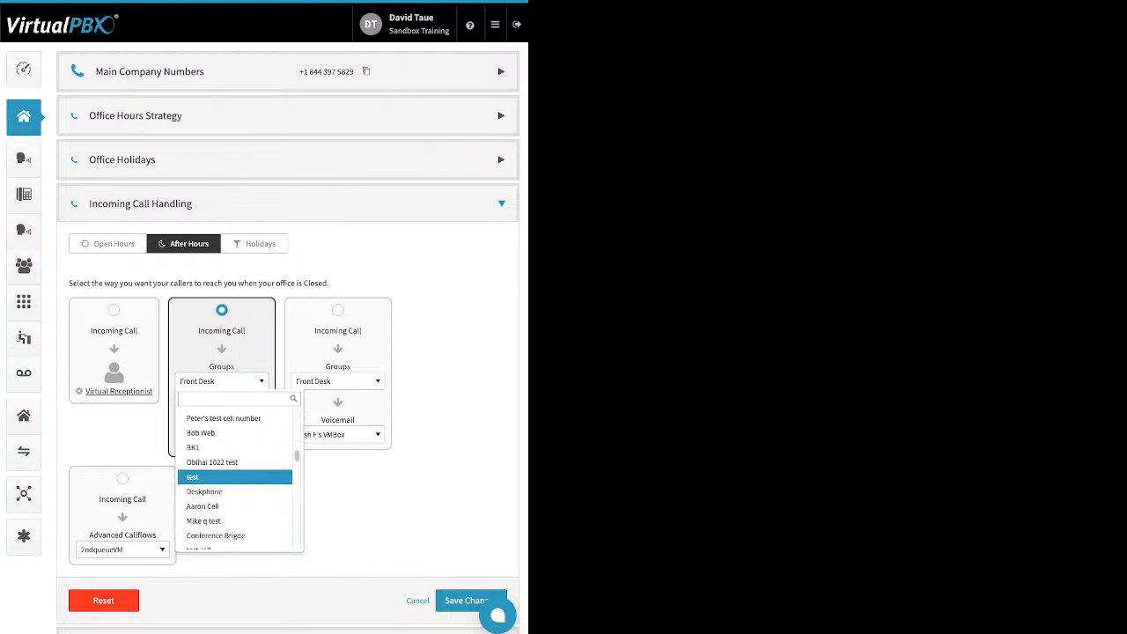
key(Down)
key(Down)
key(Down)
key(Down)
key(Down)
key(Down)
key(Down)
key(Down)
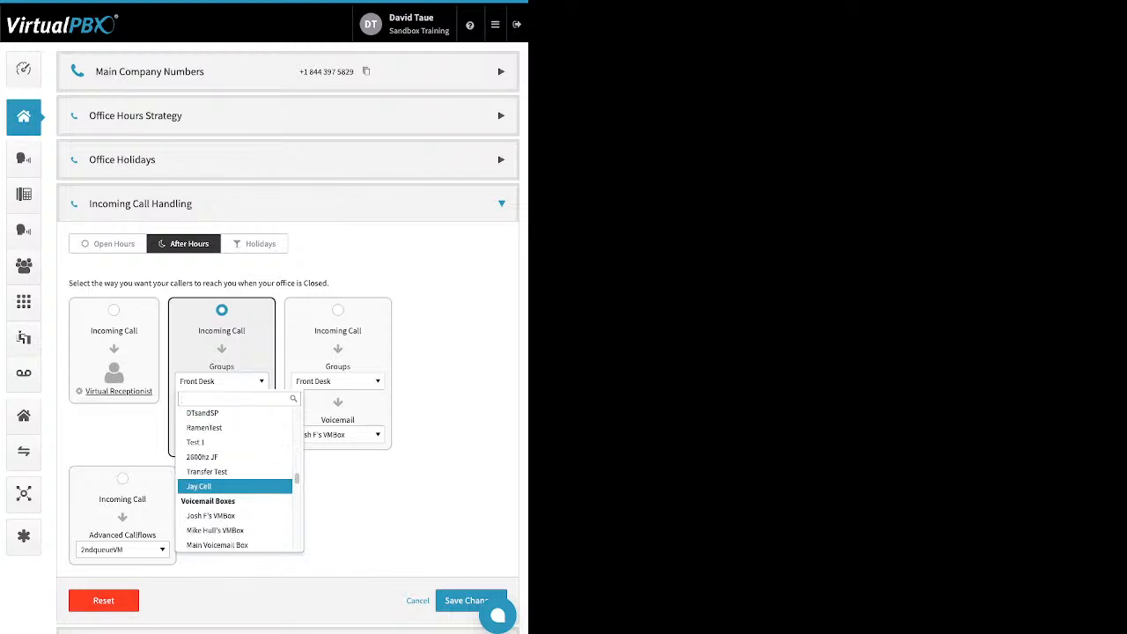
key(Down)
key(Down)
key(Down)
key(Down)
key(Down)
key(Down)
key(Down)
key(Down)
key(Down)
key(Down)
key(Down)
key(Down)
key(Down)
key(Down)
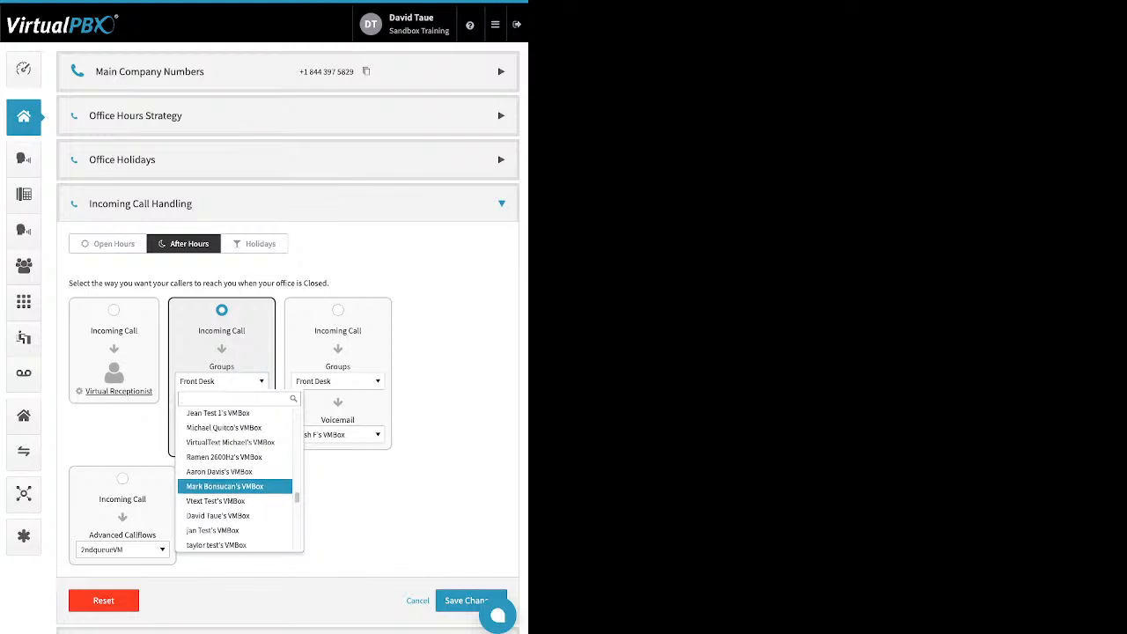
key(Escape)
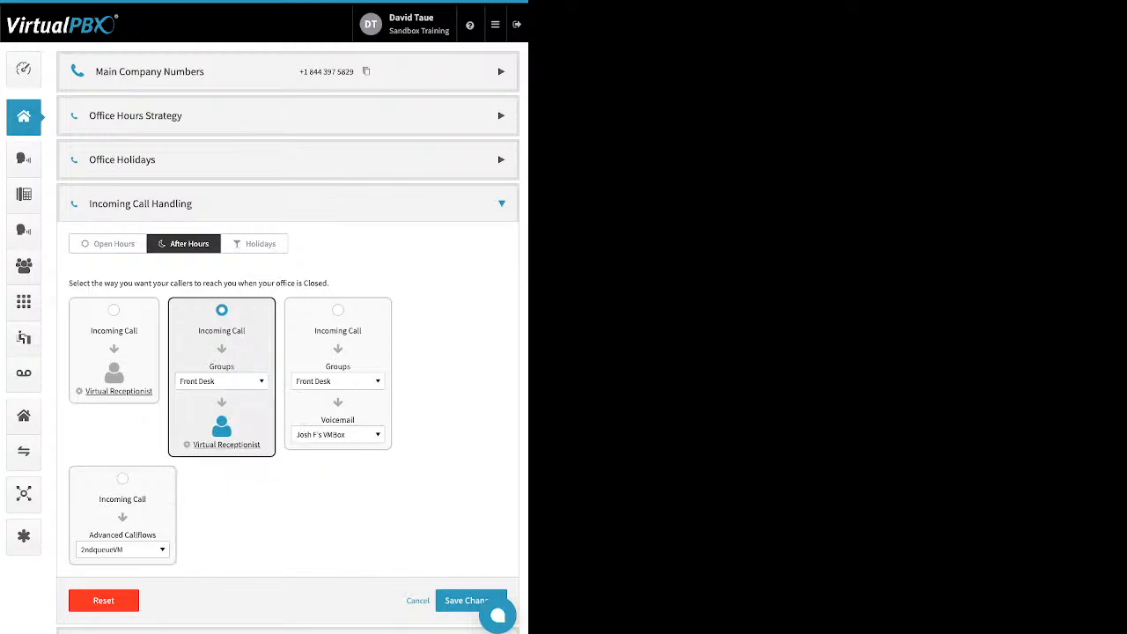
View the After Hours Virtual Receptionist and its existing recordings greeting option, then close it without saving
click(226, 445)
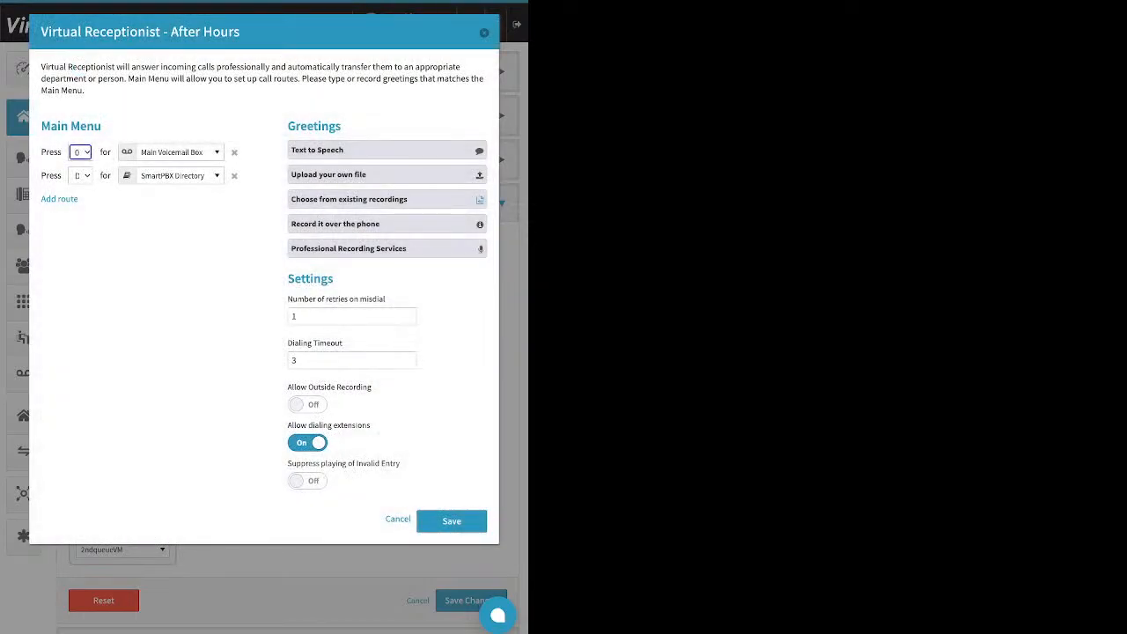
click(386, 200)
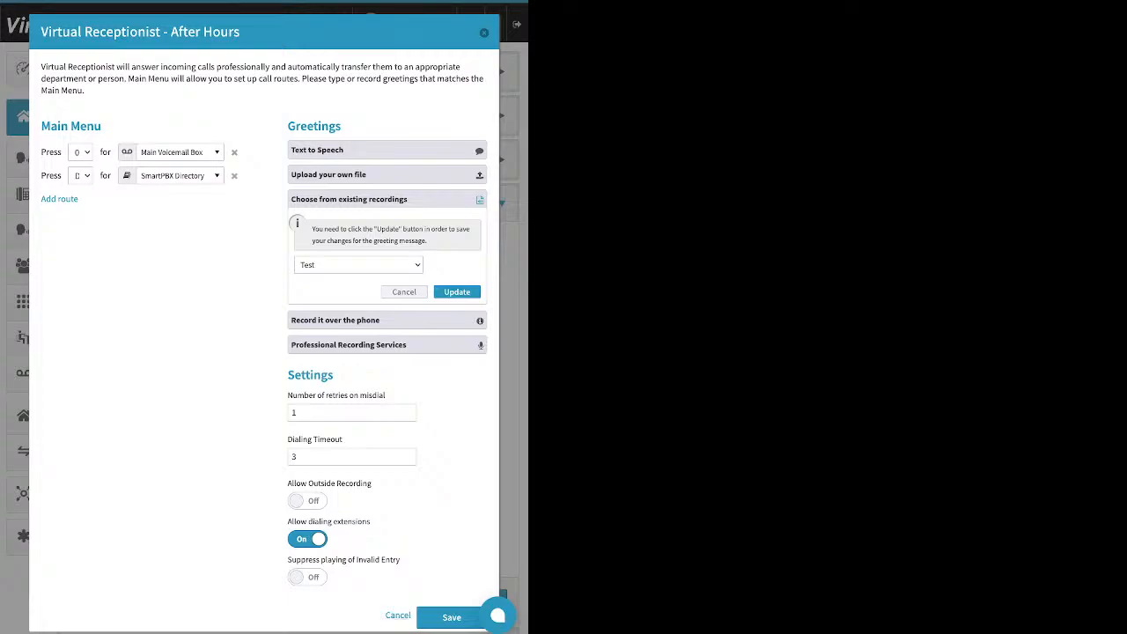
click(484, 33)
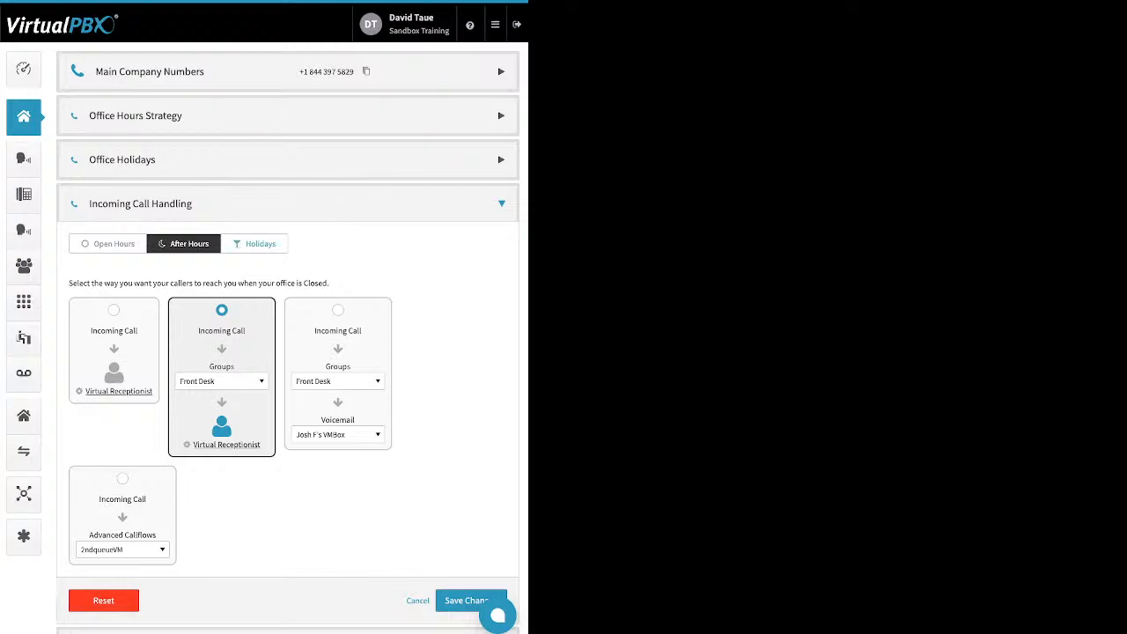
Open the Holidays call handling and examine the destinations available before voicemail, including users, call queues, groups, devices and voicemail boxes
click(254, 244)
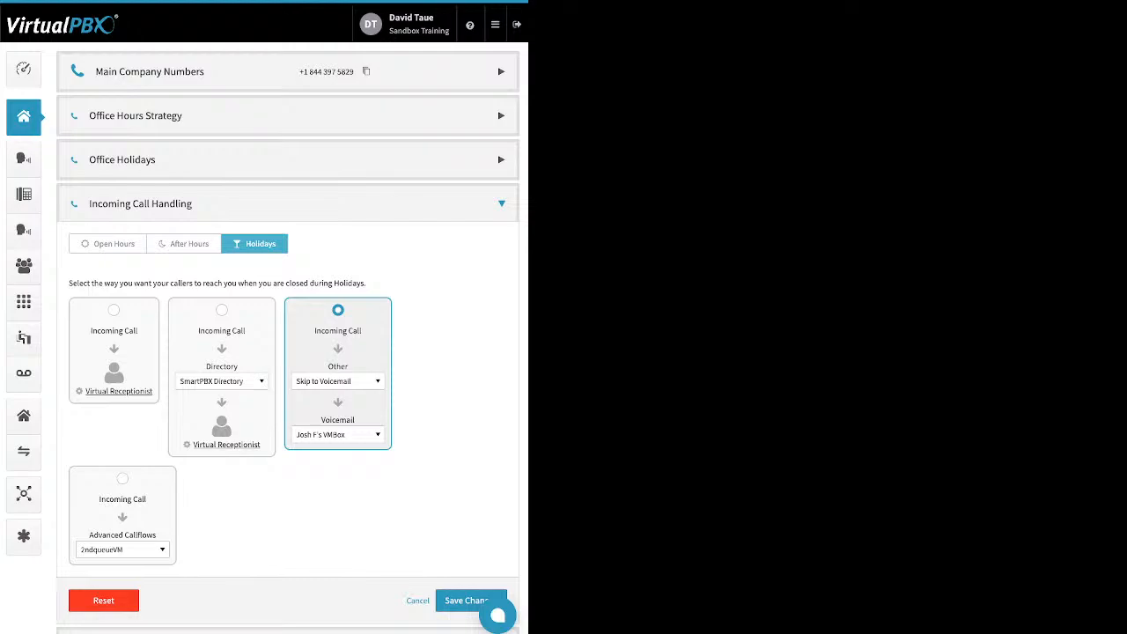
click(338, 381)
scroll(352, 514, up, 15)
scroll(352, 515, up, 10)
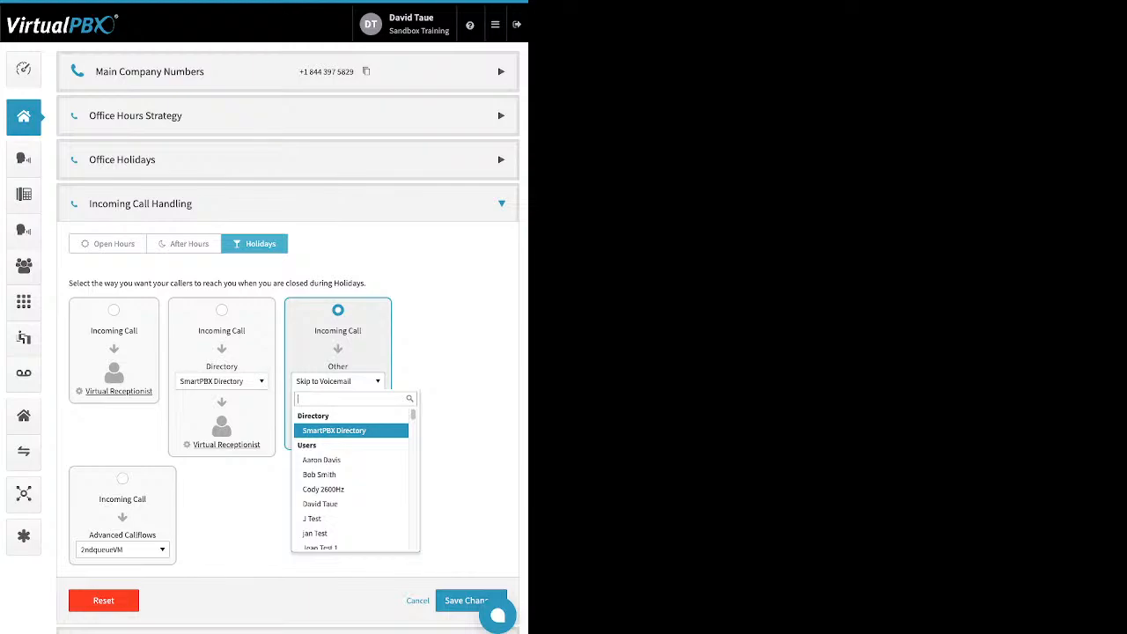
scroll(353, 453, down, 3)
scroll(352, 453, down, 4)
scroll(352, 475, down, 3)
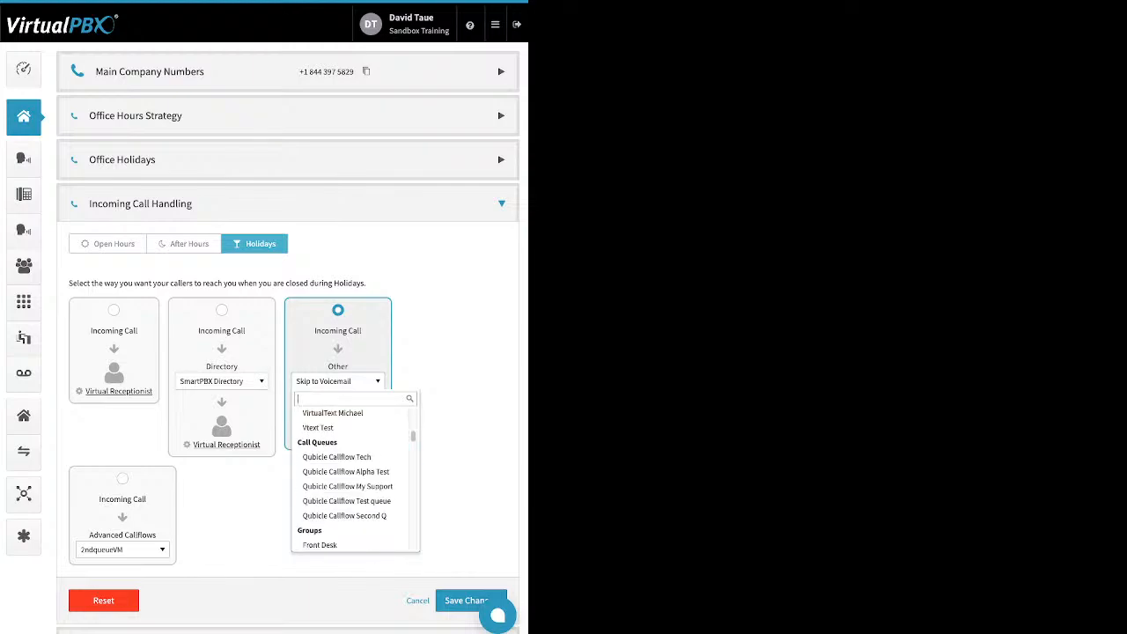
scroll(352, 448, down, 4)
scroll(352, 449, down, 9)
scroll(352, 449, down, 6)
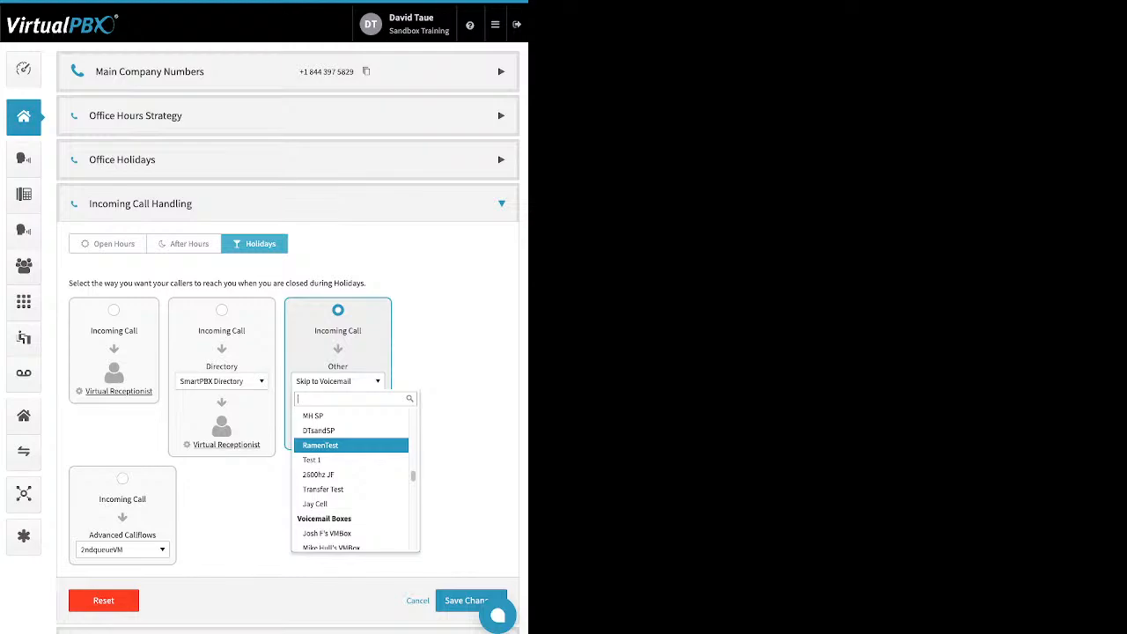
scroll(352, 449, down, 3)
click(327, 479)
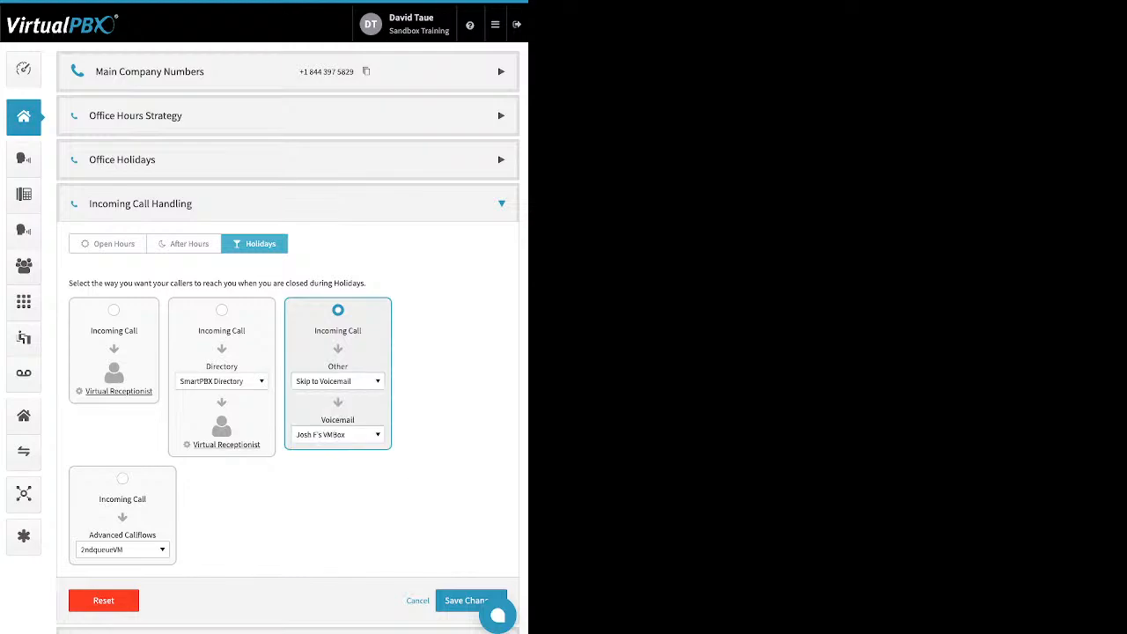
Review the holiday voicemail box choices and the Skip to Voicemail destination, leaving both selections as they are
click(338, 434)
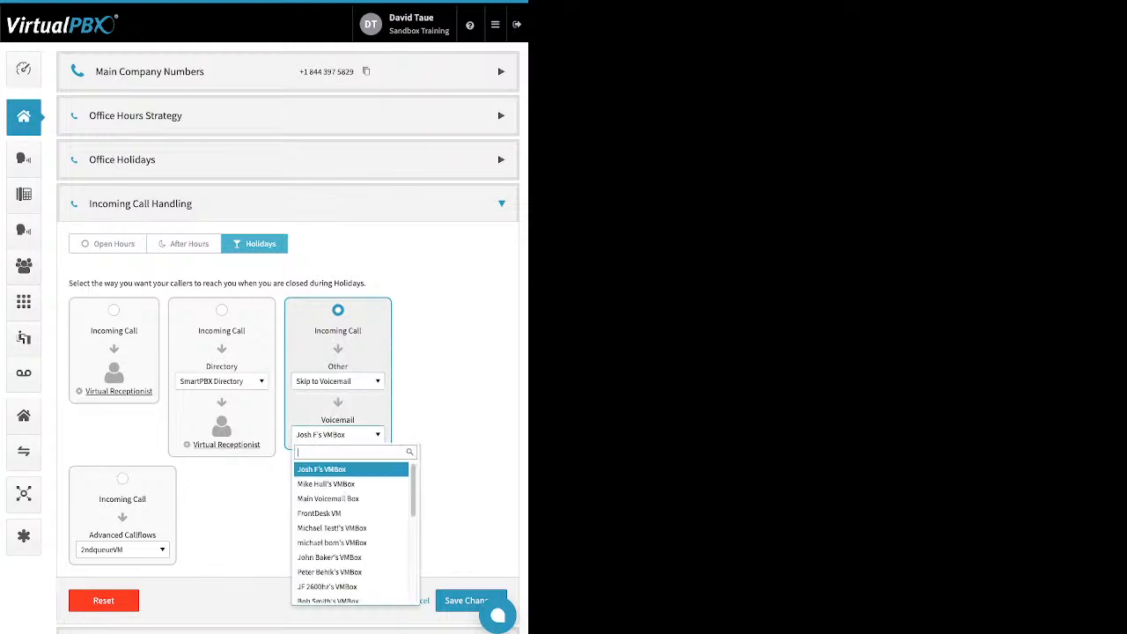
click(338, 434)
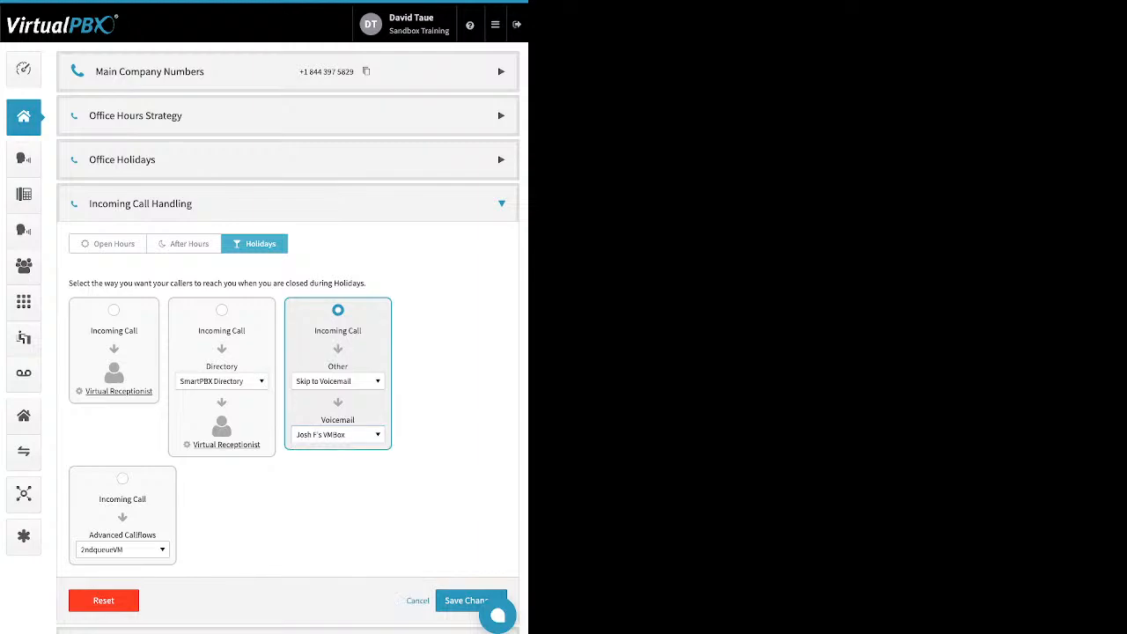
click(338, 381)
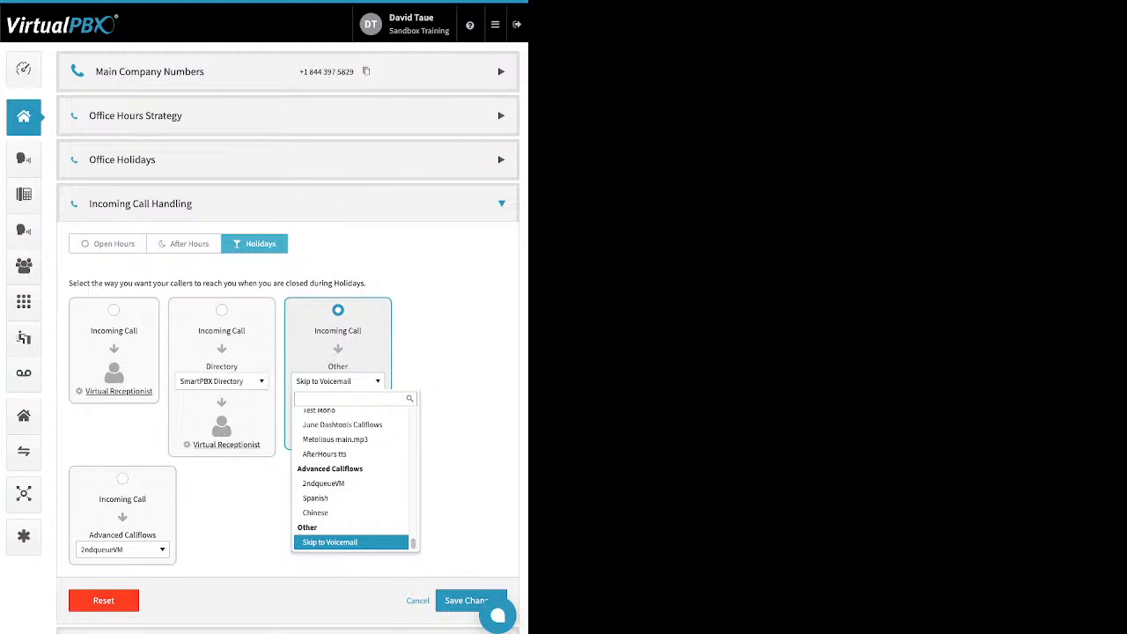
key(Escape)
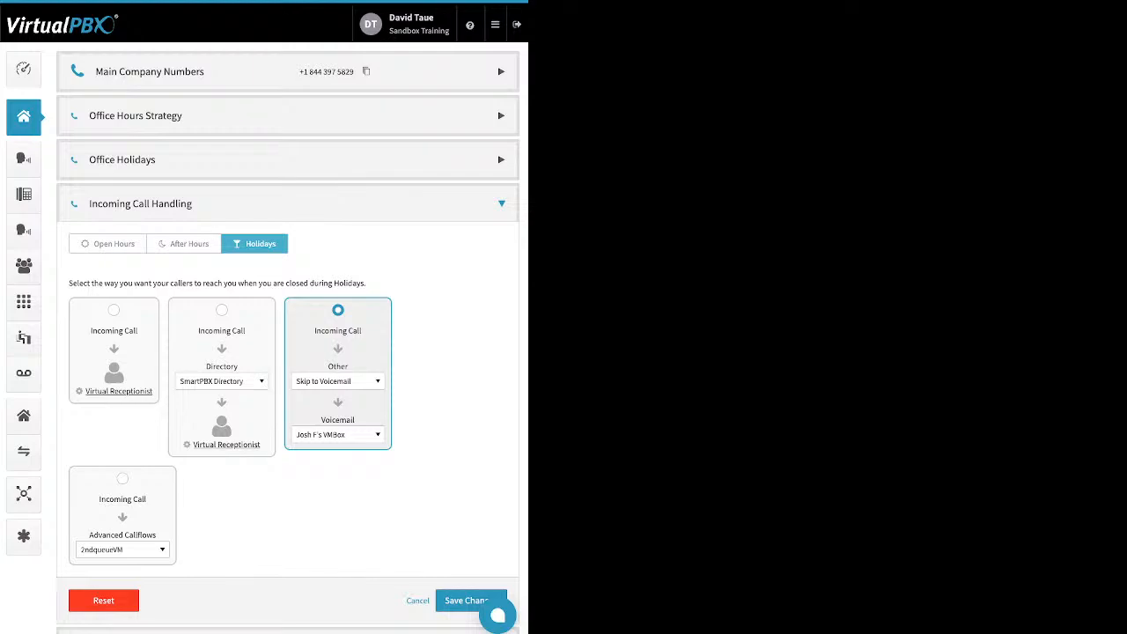
Select the Advanced Callflows option for holiday calls, then collapse Incoming Call Handling without saving
click(122, 479)
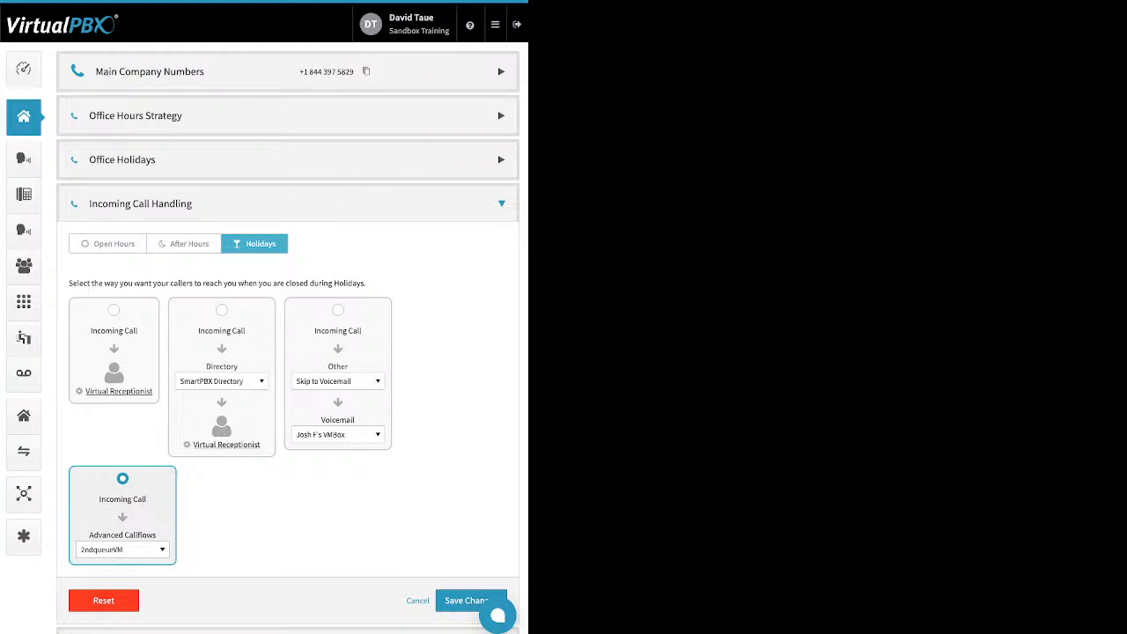
click(501, 204)
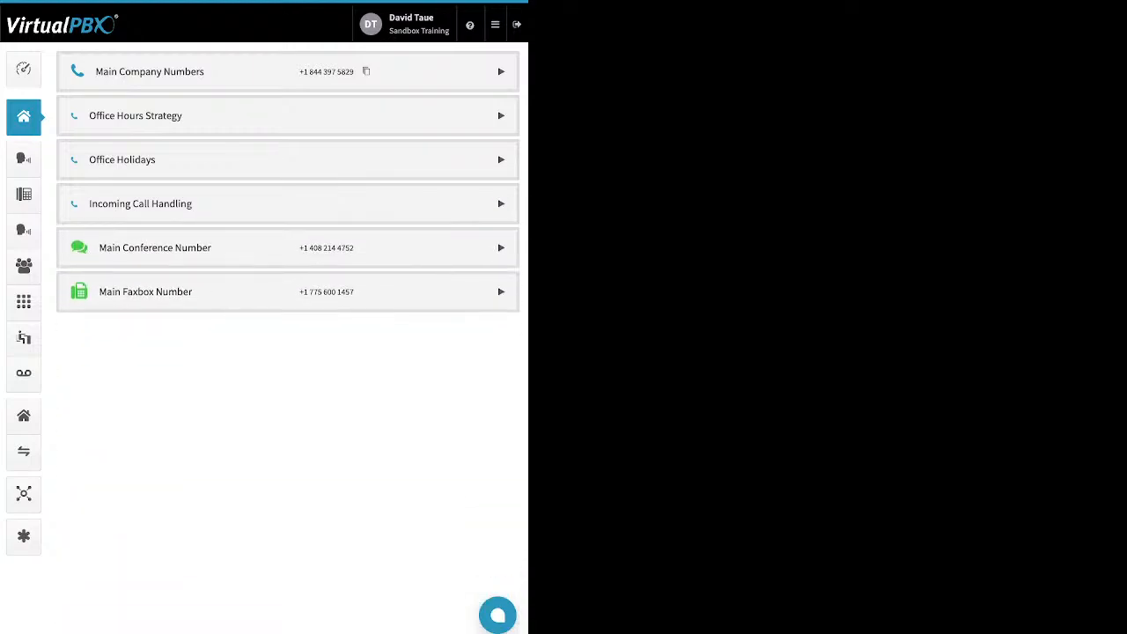
Expand Main Conference Number and examine its Buy Numbers, Add from Spare Numbers and Custom Greeting options
click(501, 248)
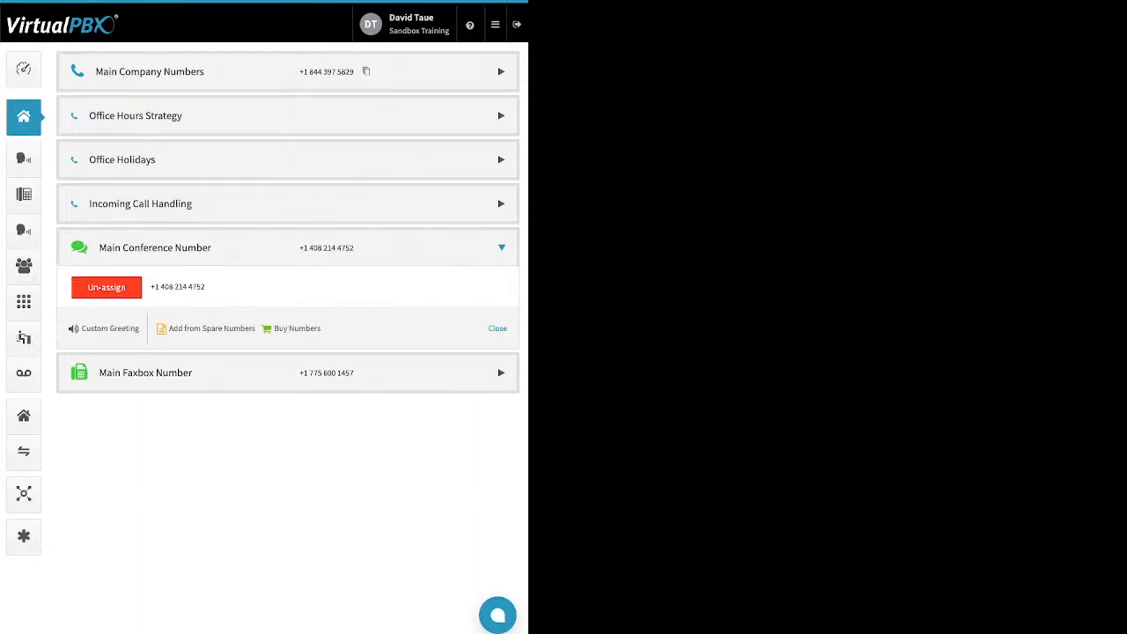
drag(320, 329, 176, 328)
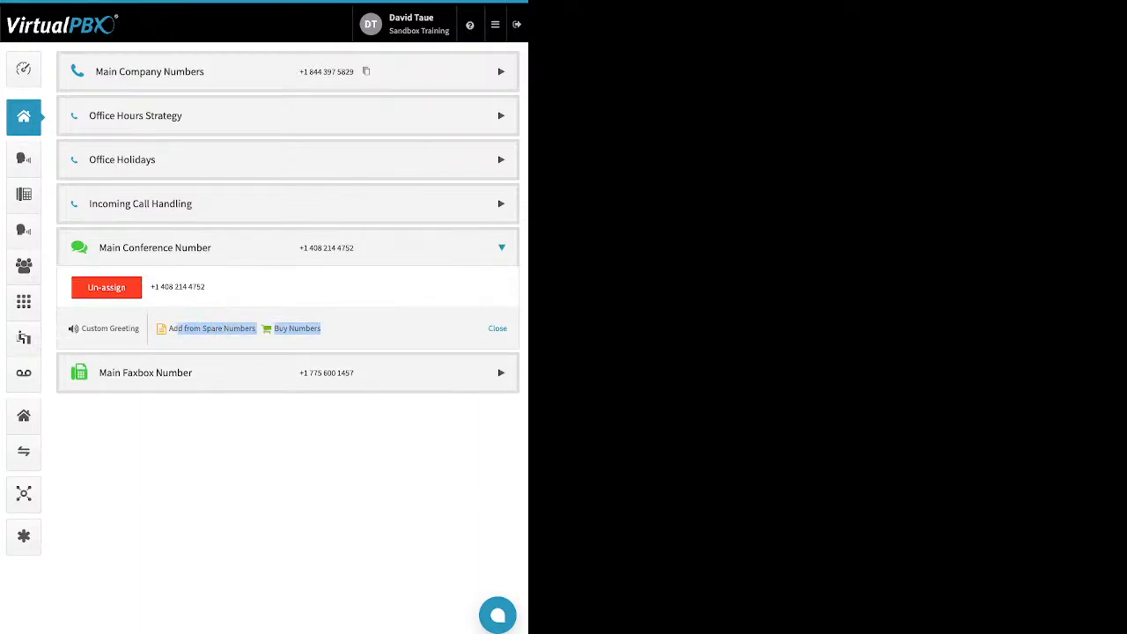
click(158, 342)
drag(141, 328, 82, 328)
Enable the Custom Conference Greeting to view its text-to-speech message field, then close the dialog without saving
click(108, 328)
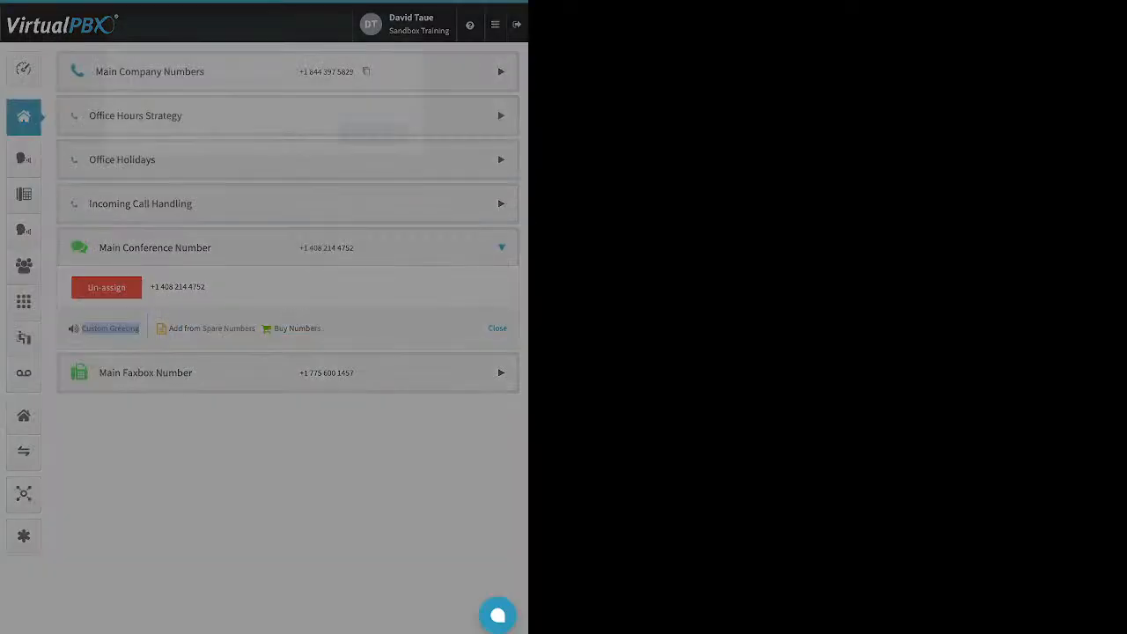
click(317, 82)
click(264, 181)
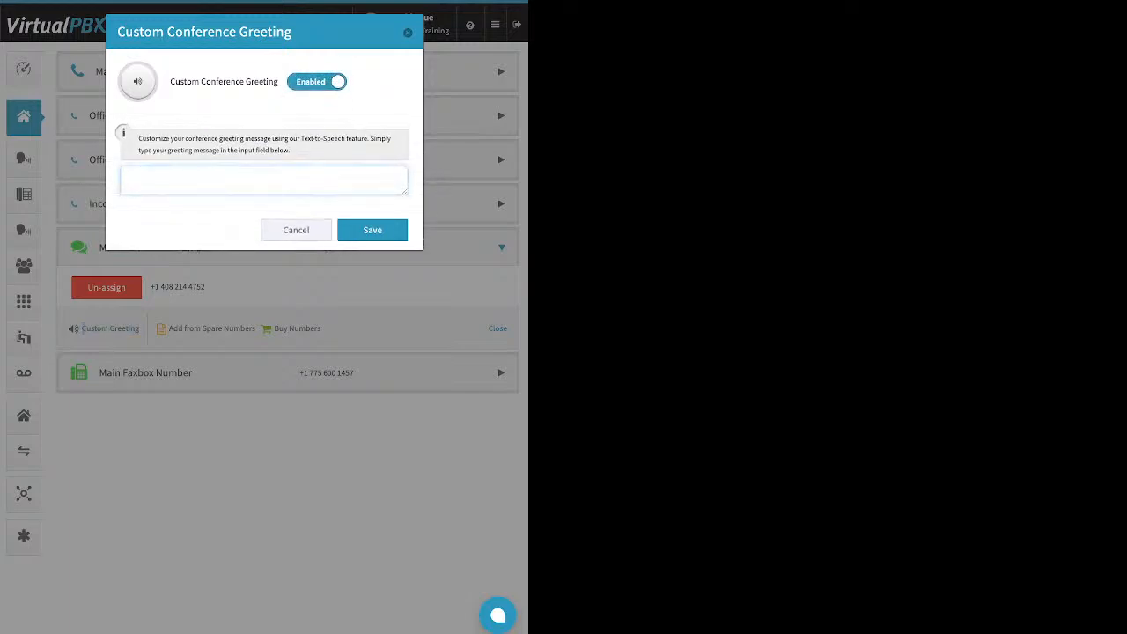
key(Escape)
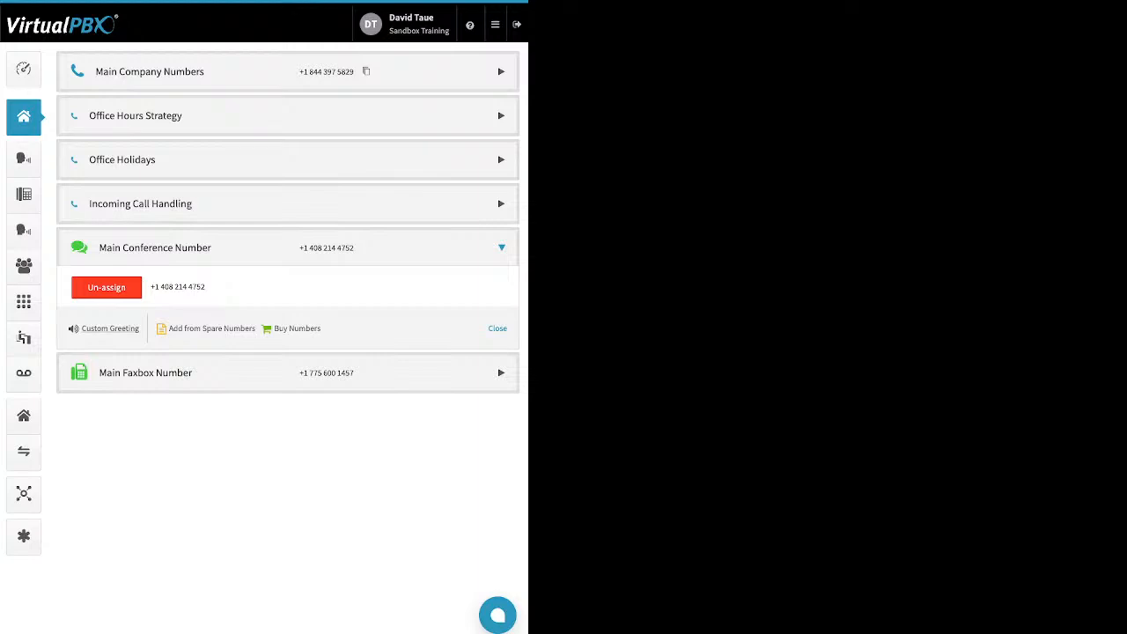
Open the Main Faxbox for editing and examine its Inbound Notification Email and Email Permissions settings
click(501, 372)
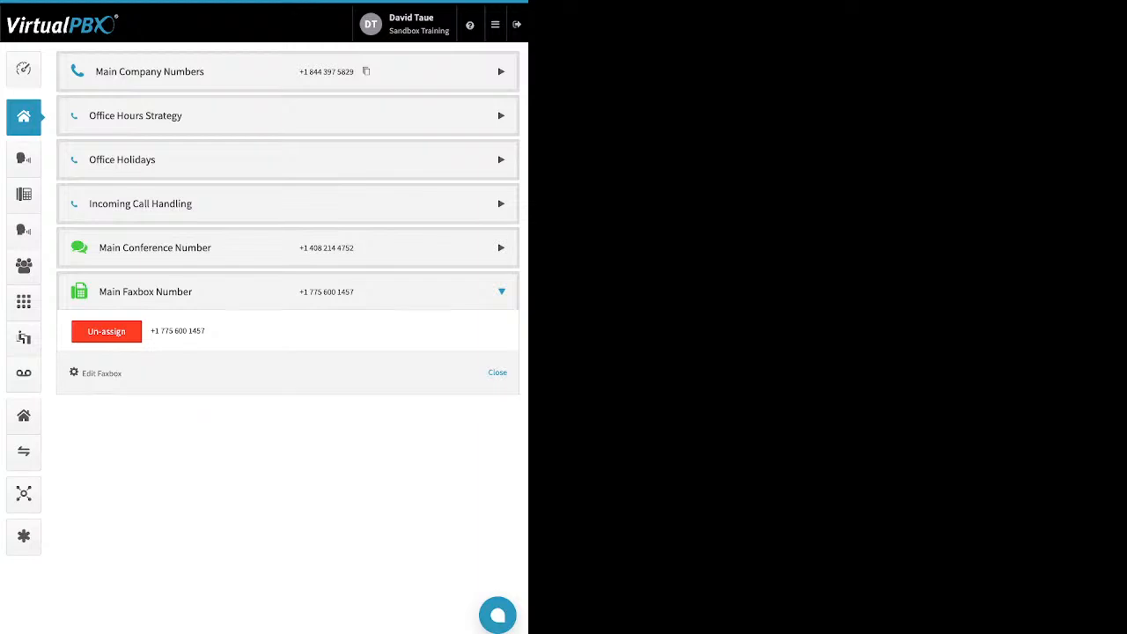
drag(124, 374, 87, 374)
click(87, 373)
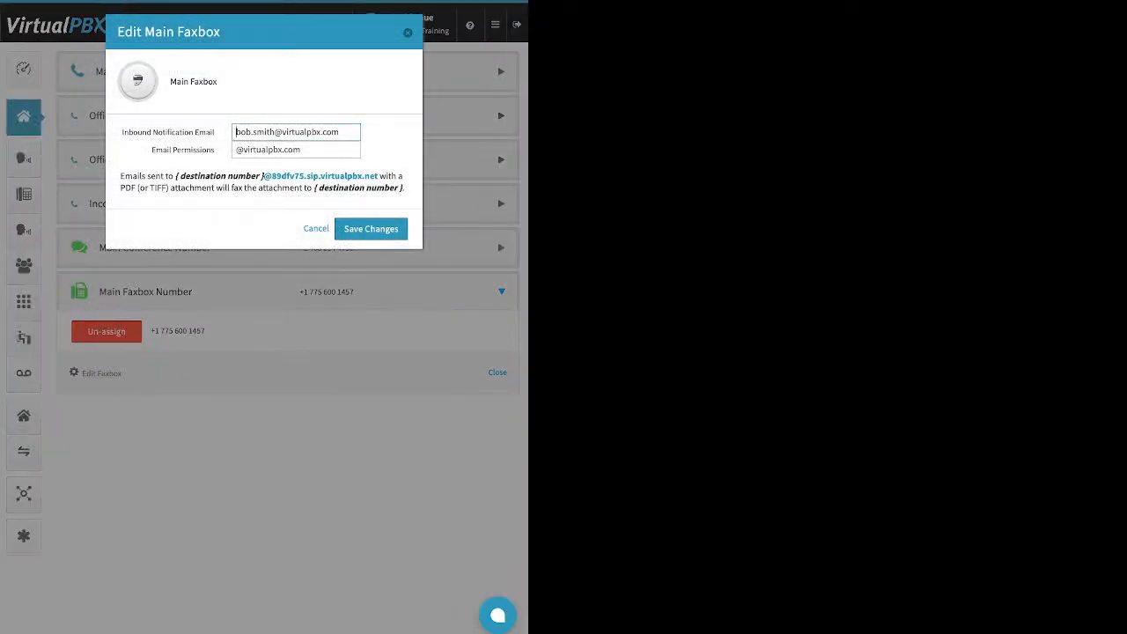
drag(215, 132, 129, 132)
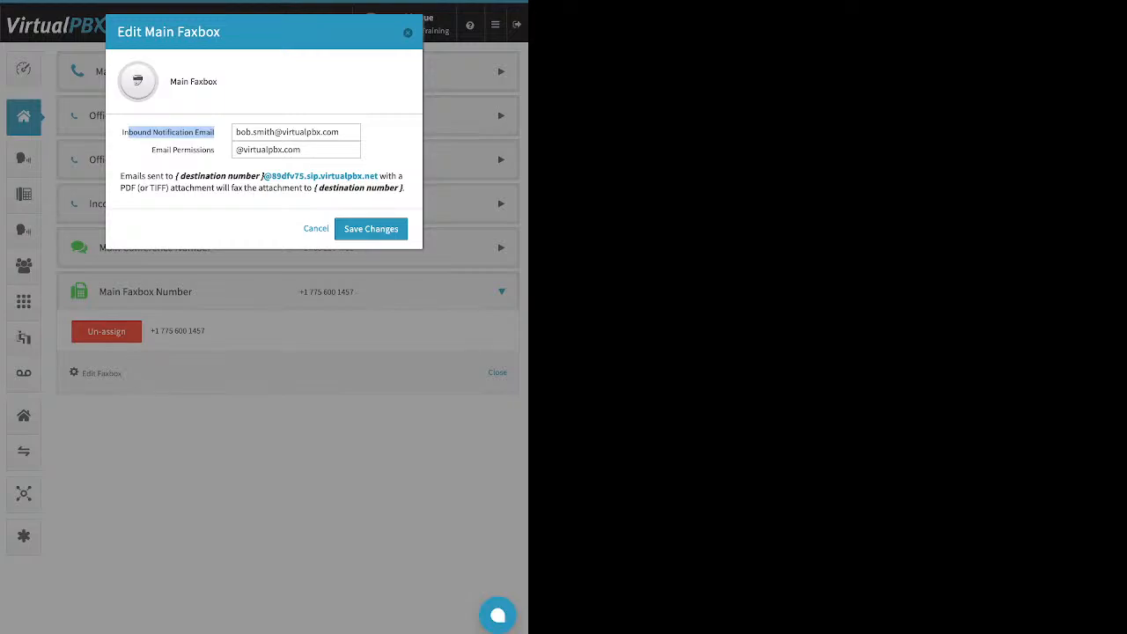
click(152, 150)
drag(151, 150, 215, 150)
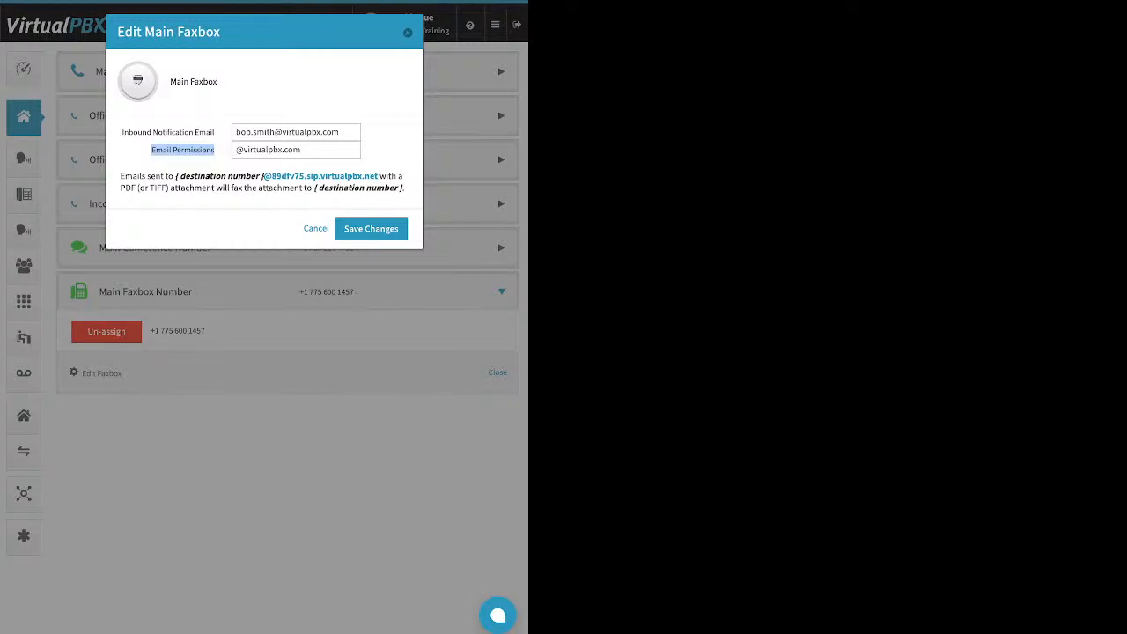
Close the faxbox dialog and examine the new attendant form's name and extension fields without creating an attendant
key(Escape)
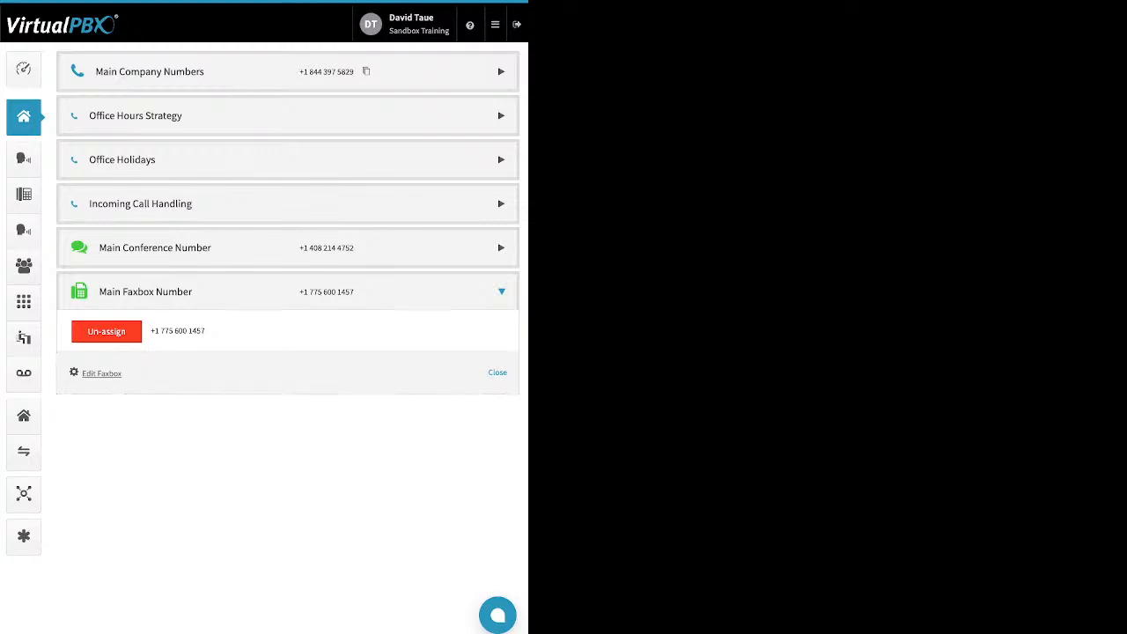
click(23, 159)
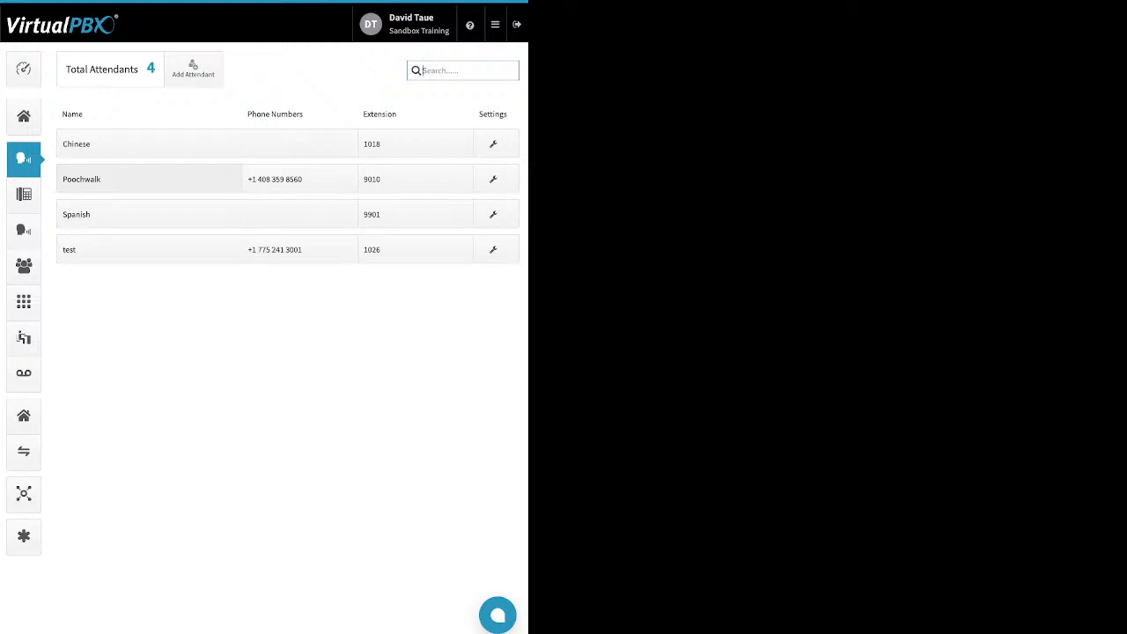
click(193, 69)
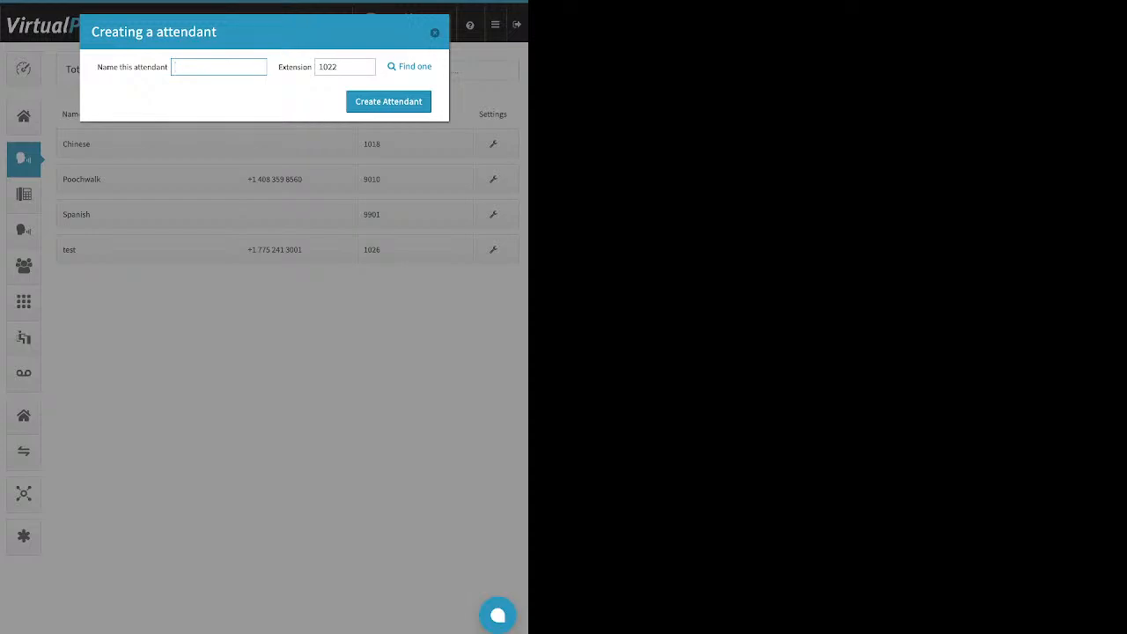
click(341, 67)
click(433, 33)
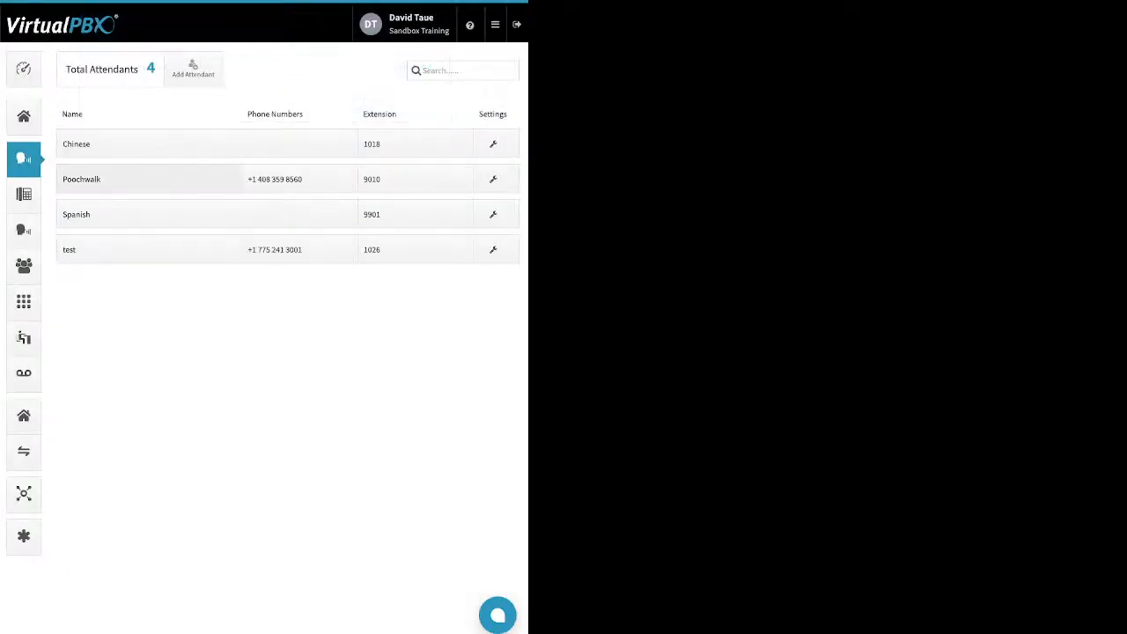
Examine the Poochwalk attendant's main menu availability, its options for adding phone numbers and its assigned number's settings
click(132, 178)
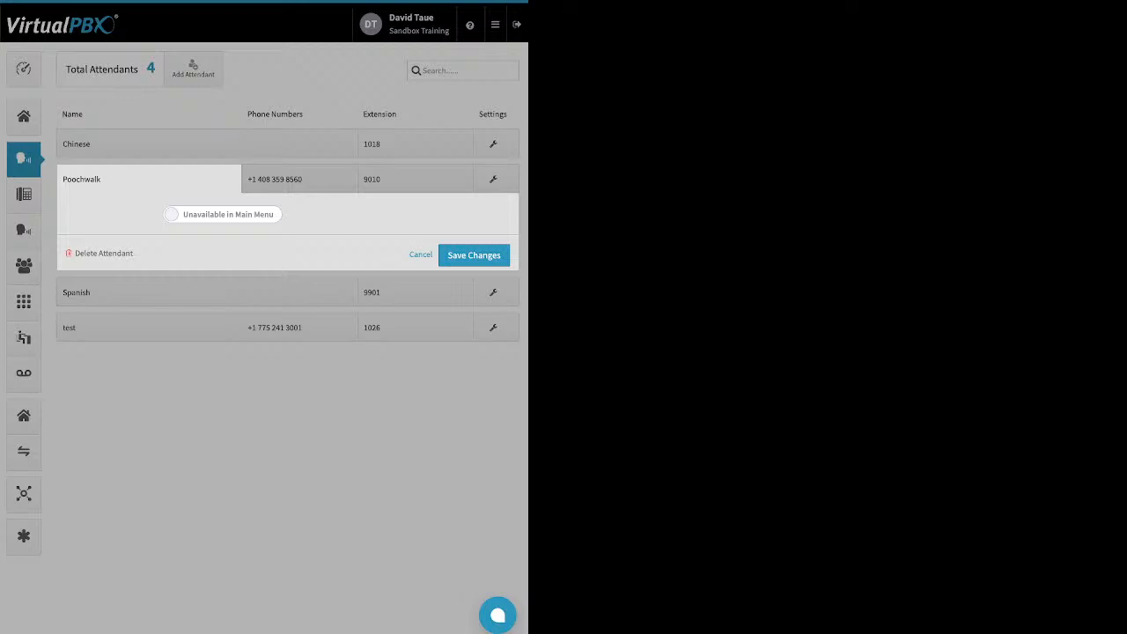
click(222, 214)
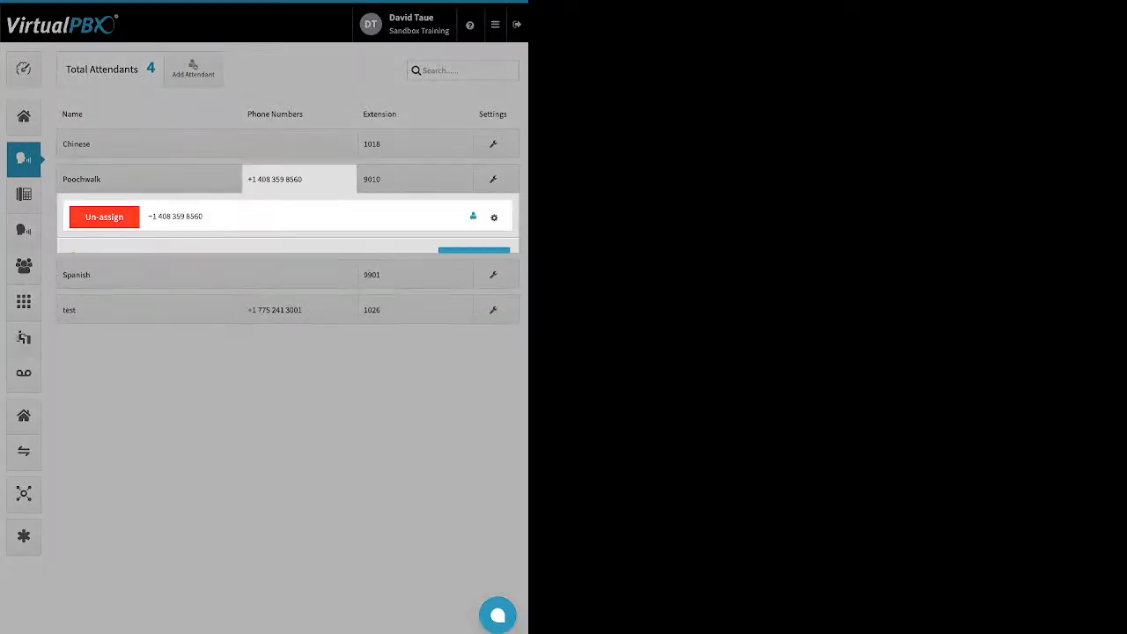
drag(80, 256, 186, 257)
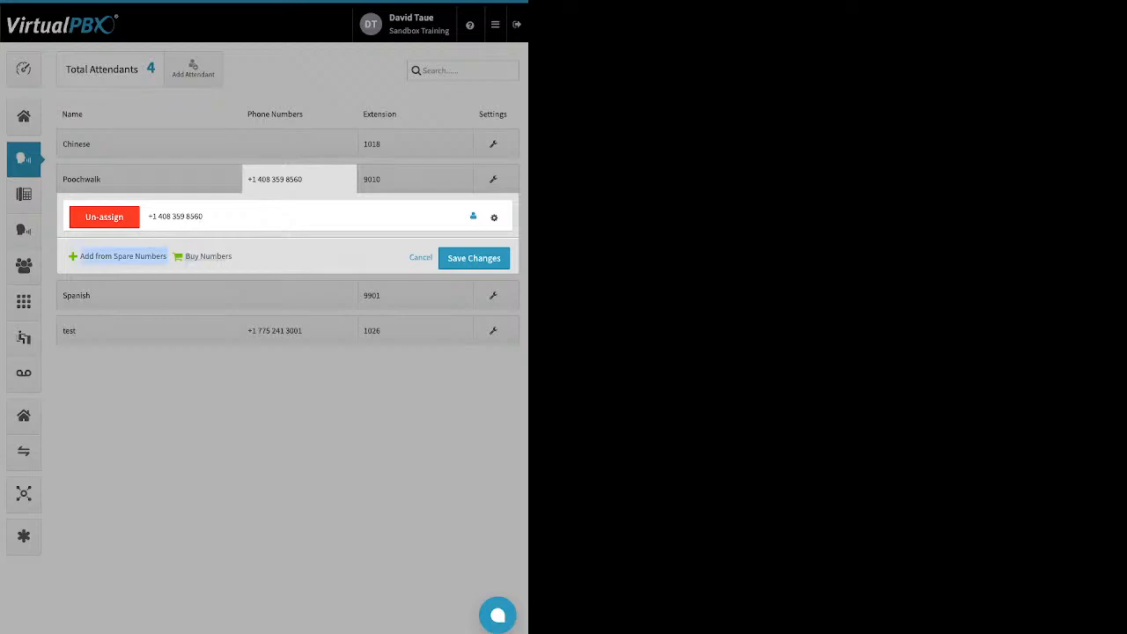
click(132, 265)
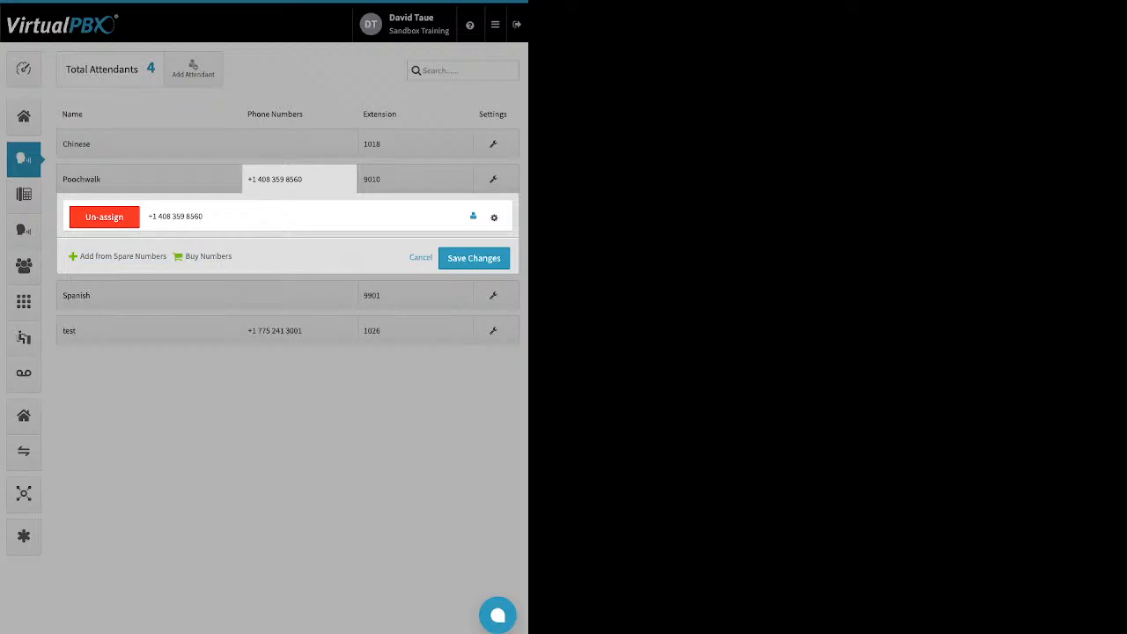
click(493, 216)
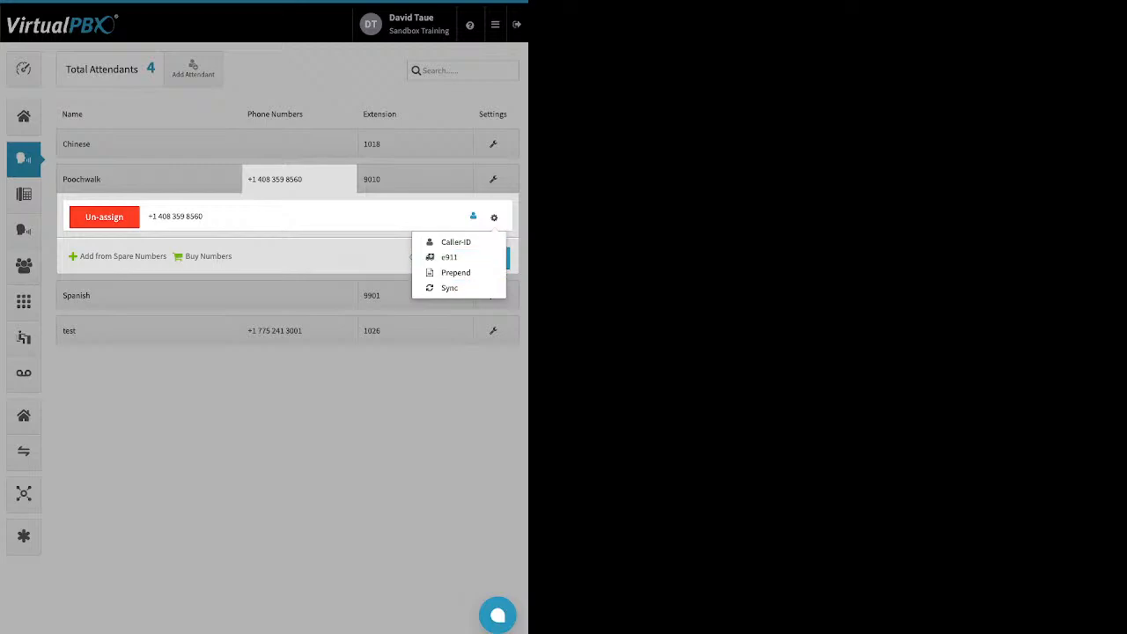
click(308, 88)
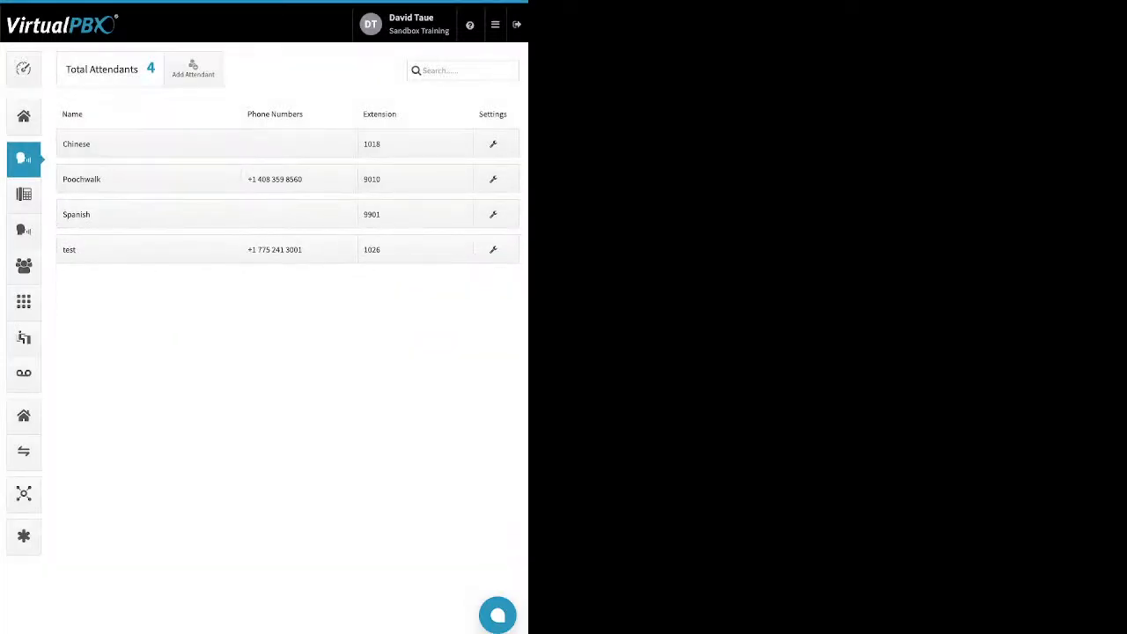
click(414, 179)
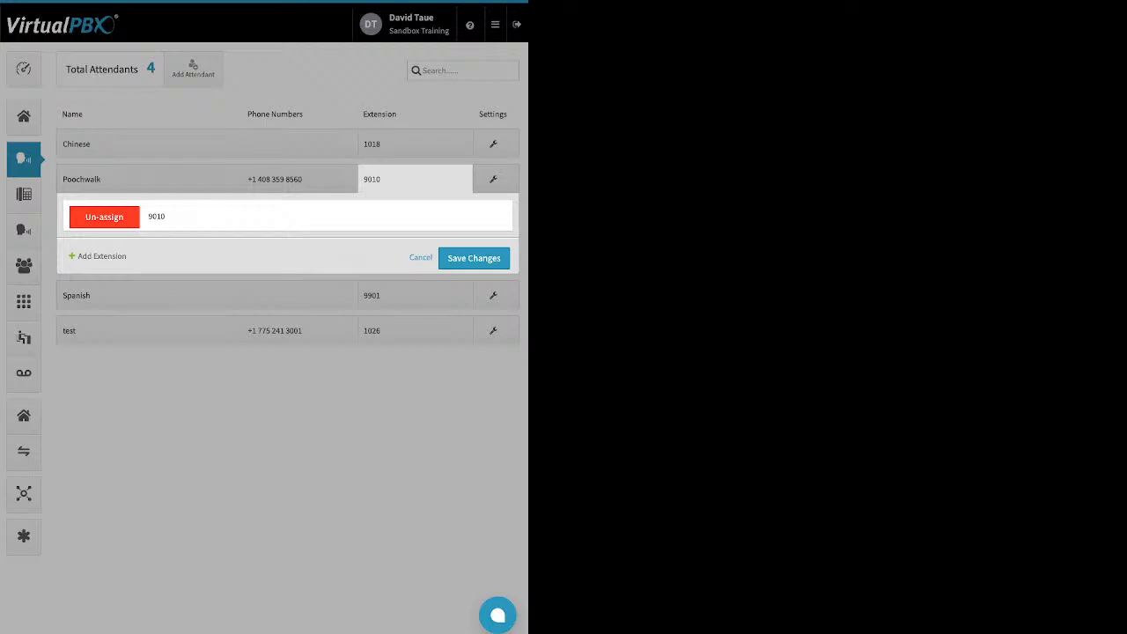
click(101, 256)
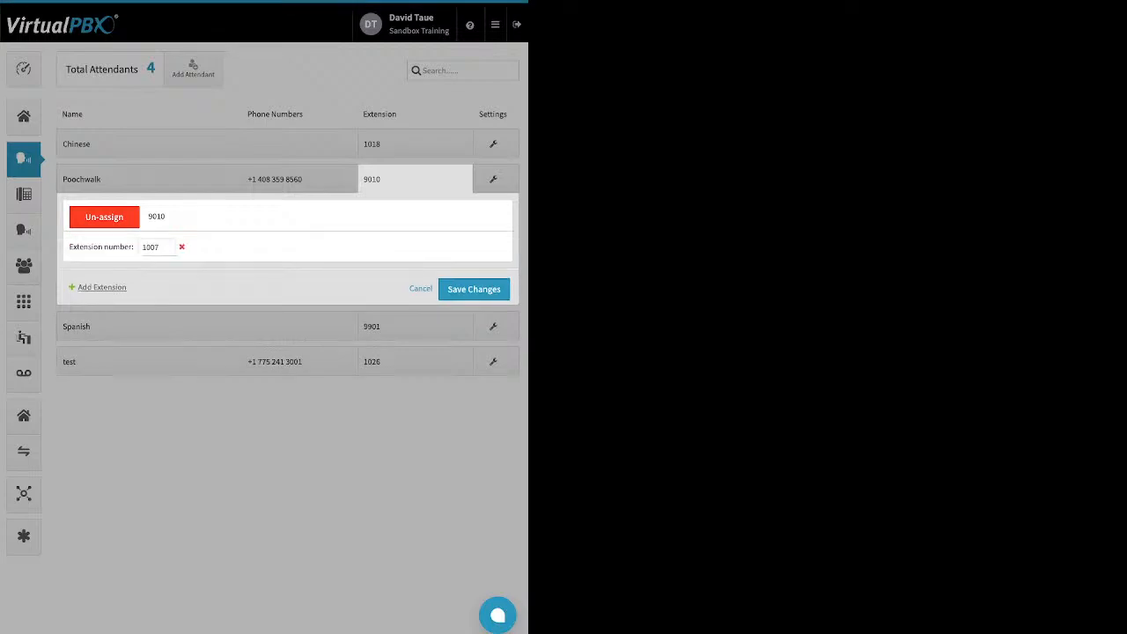
click(415, 143)
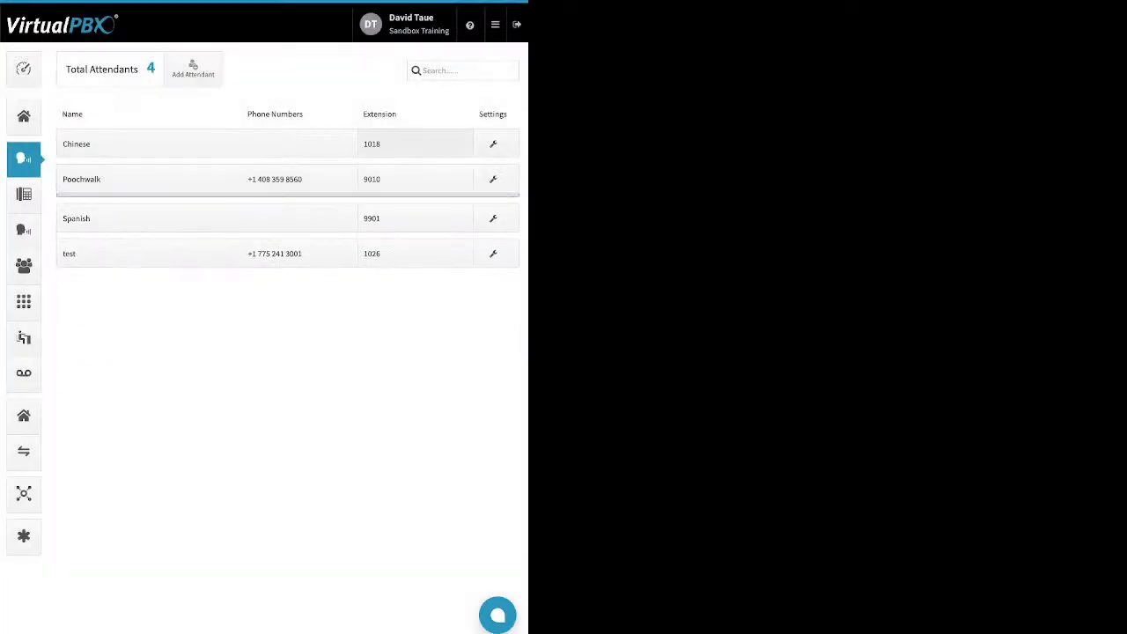
Add extension 7654 to the Chinese attendant and save the change
click(414, 143)
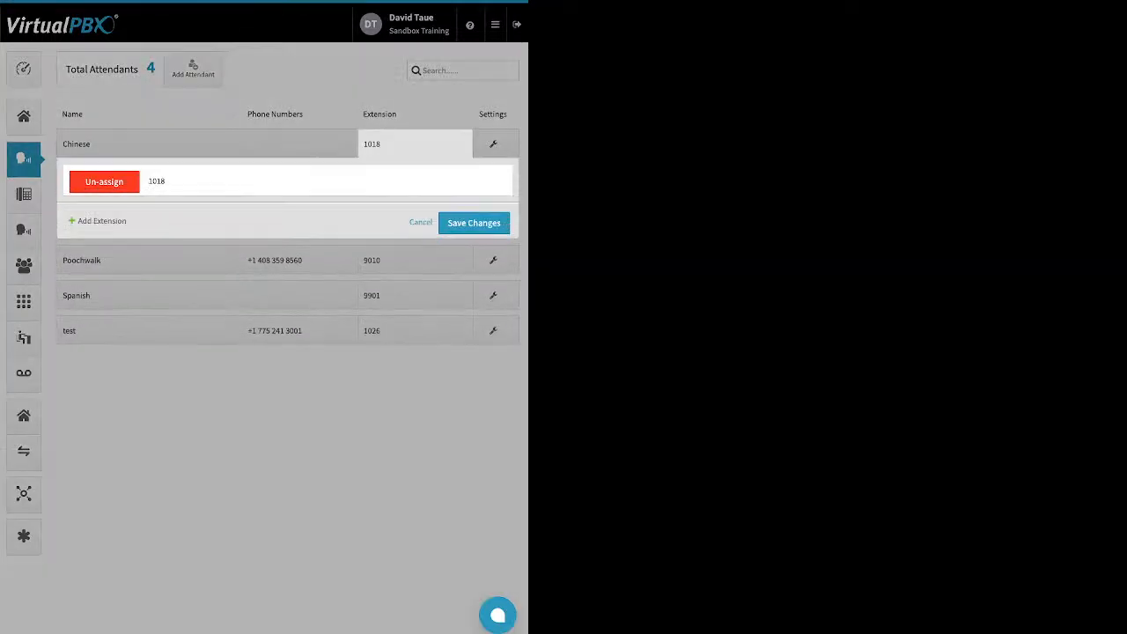
click(102, 221)
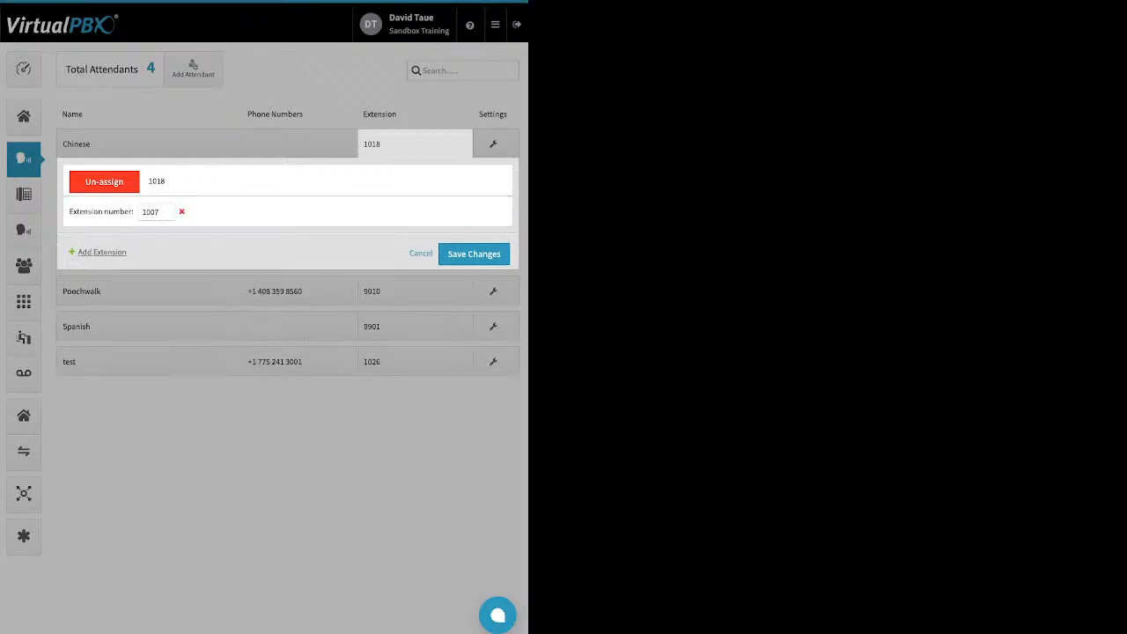
drag(160, 212, 146, 212)
text(7654)
click(473, 253)
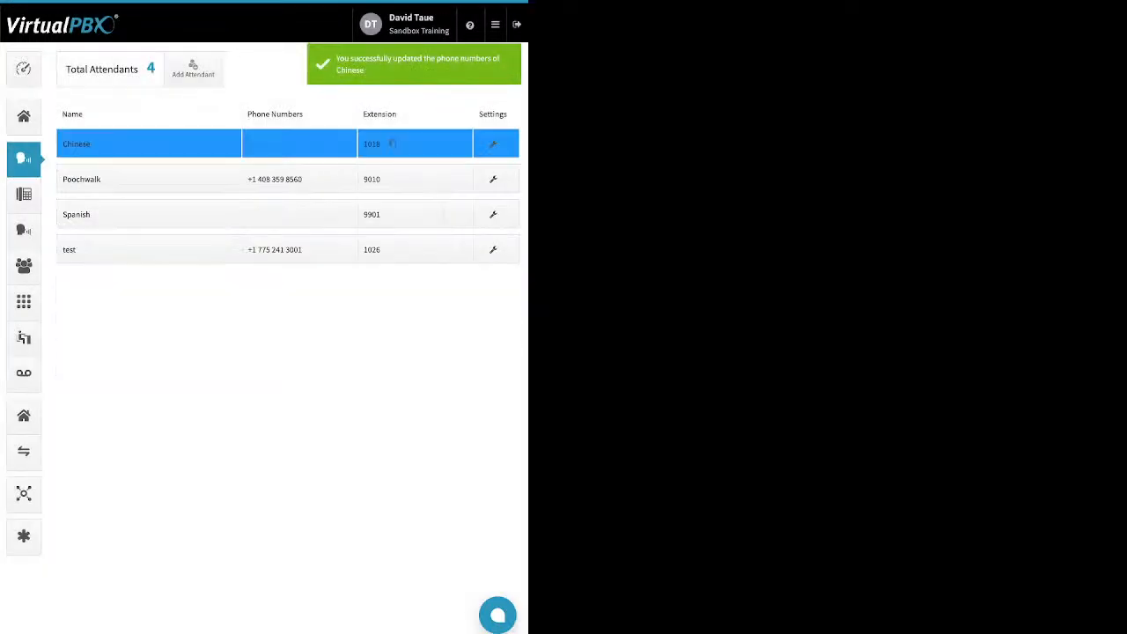
Un-assign extension 1018 from the Chinese attendant and save the change
click(414, 144)
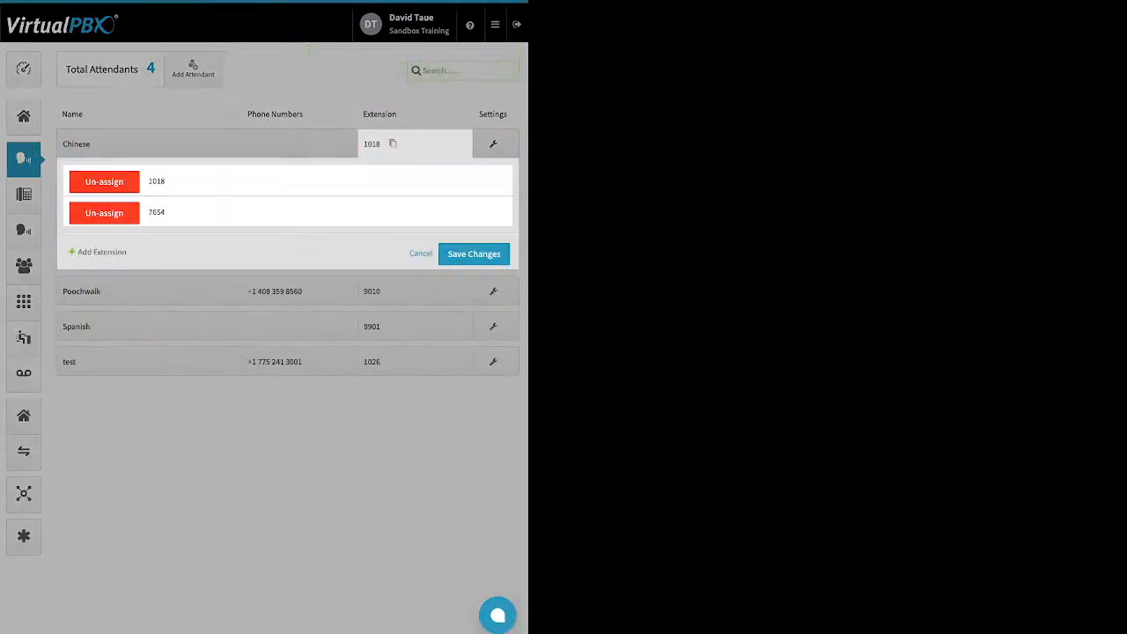
click(103, 181)
click(473, 223)
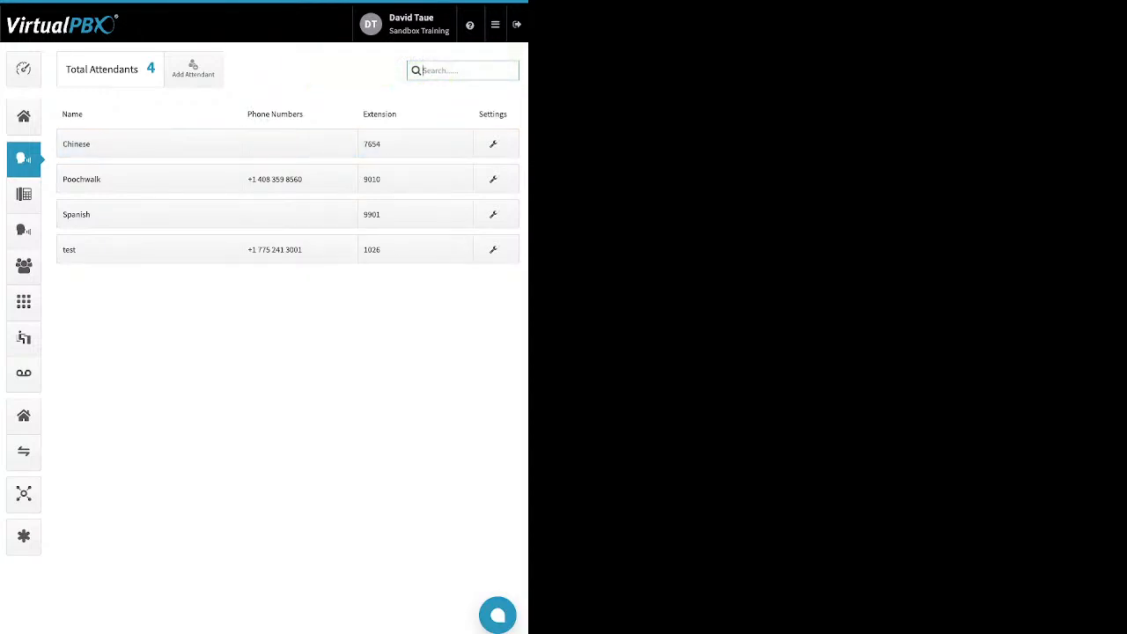
Examine the Chinese attendant's incoming call strategy for After Hours, Holidays and Open Hours, then save it
click(495, 143)
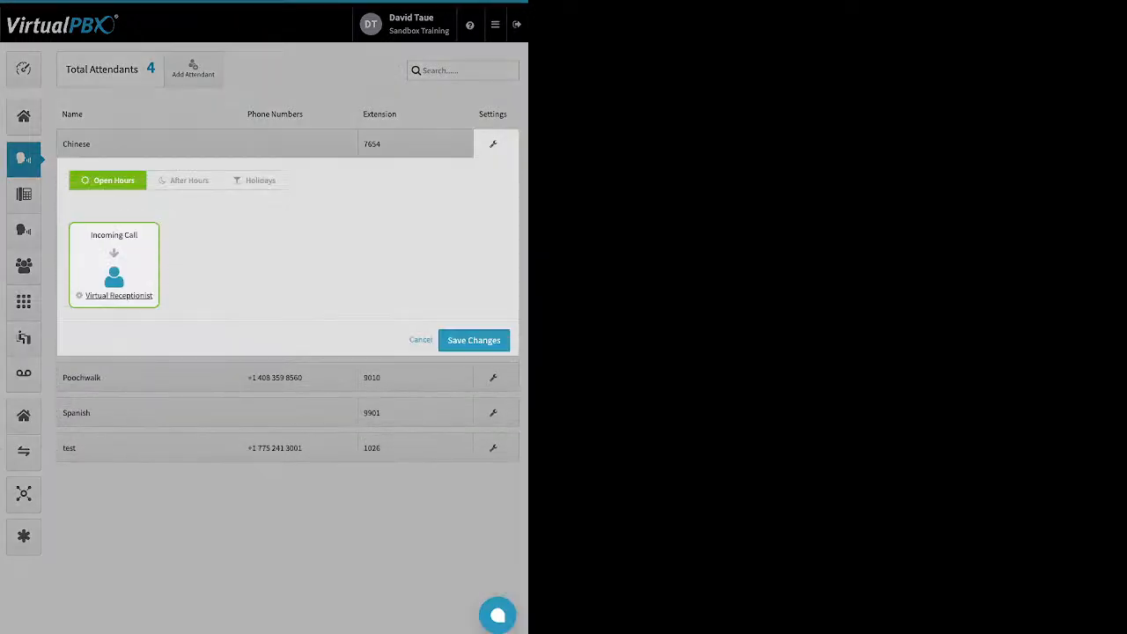
click(184, 180)
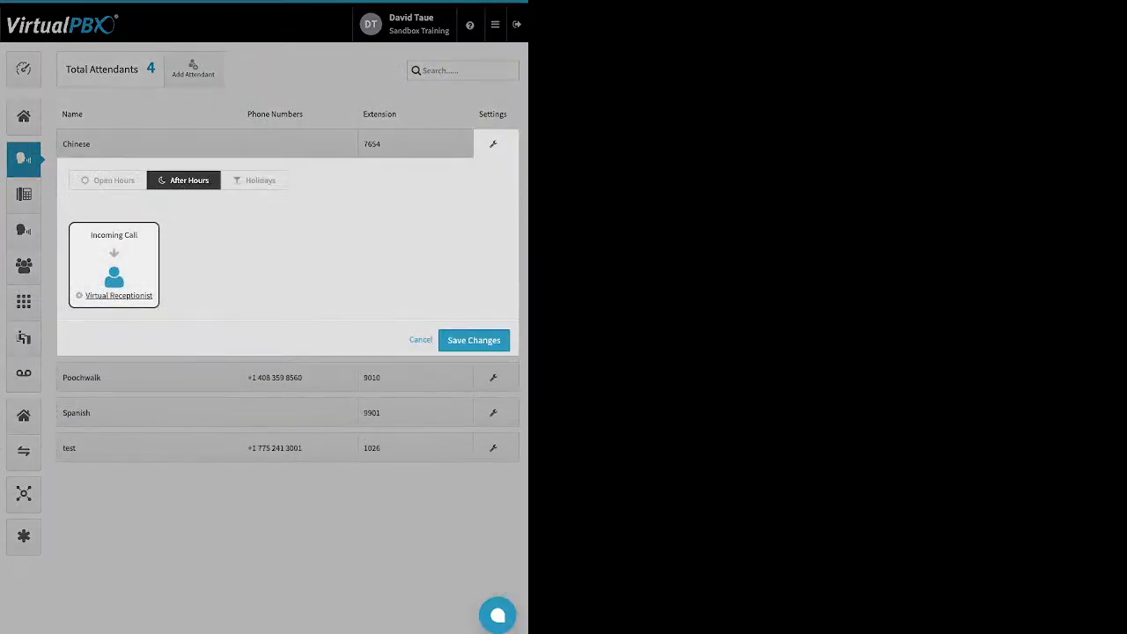
click(254, 180)
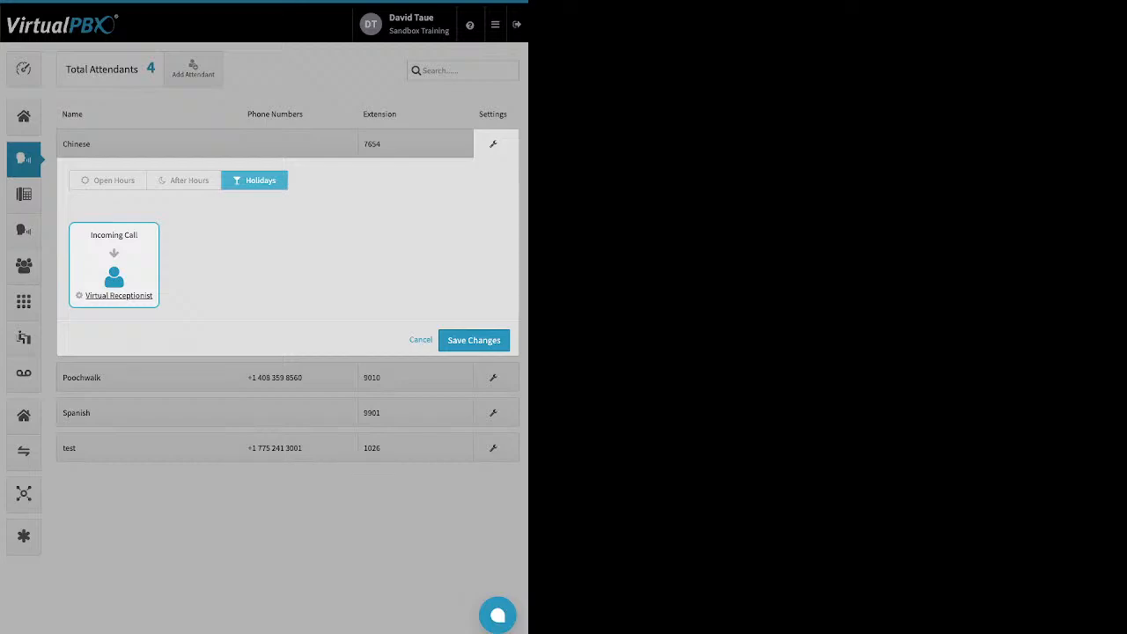
click(107, 180)
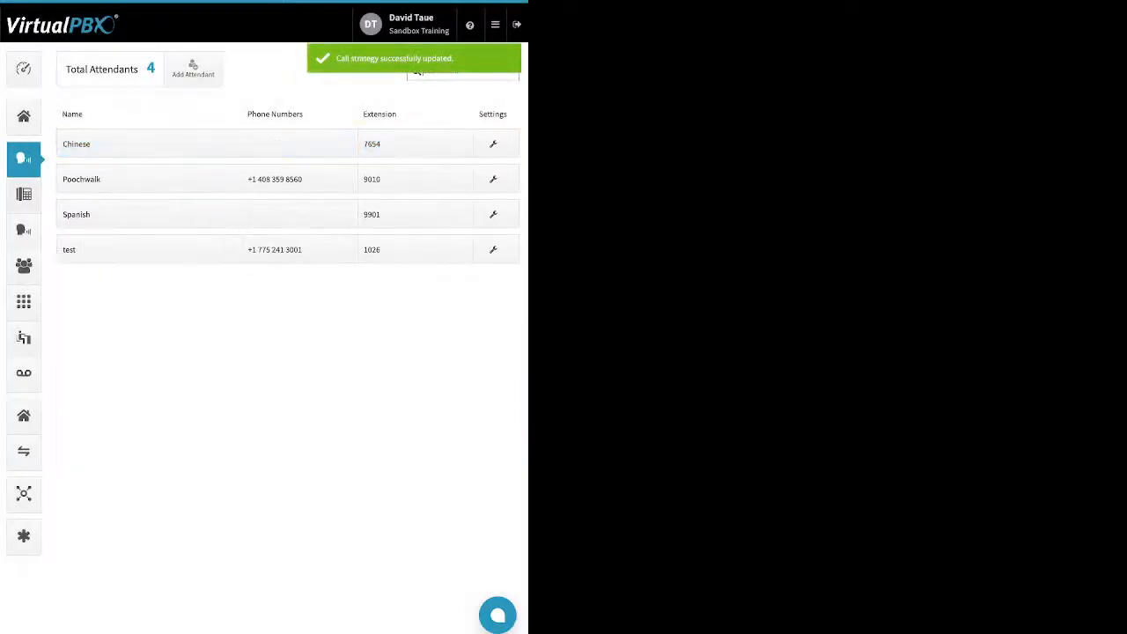
Open the device list and examine its Enable column and the demo device entry
click(24, 195)
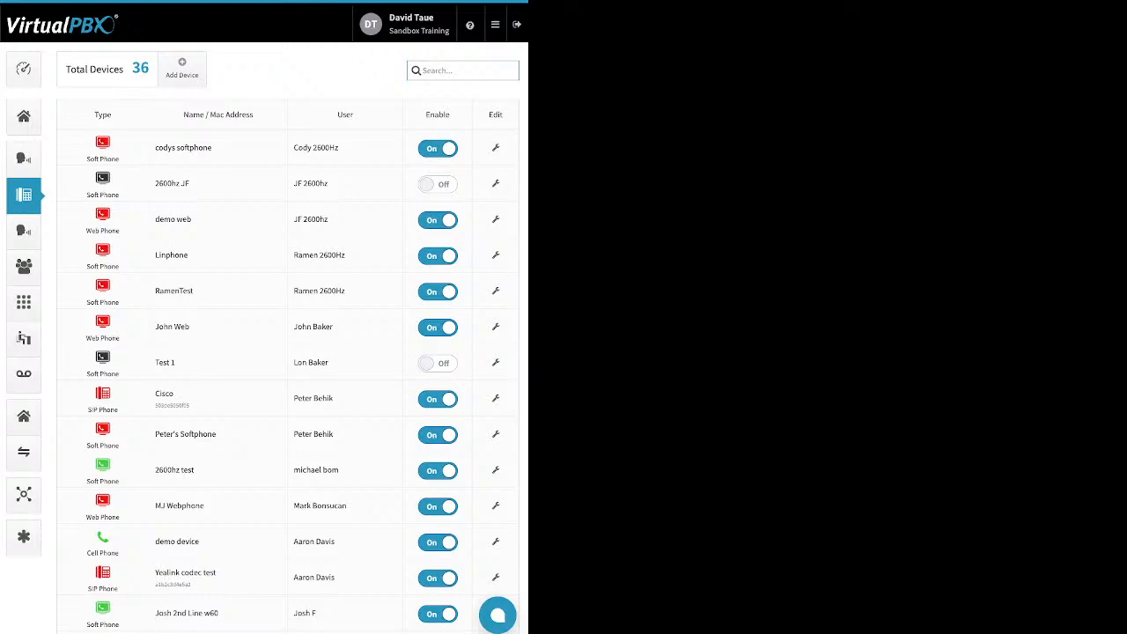
drag(451, 115, 425, 116)
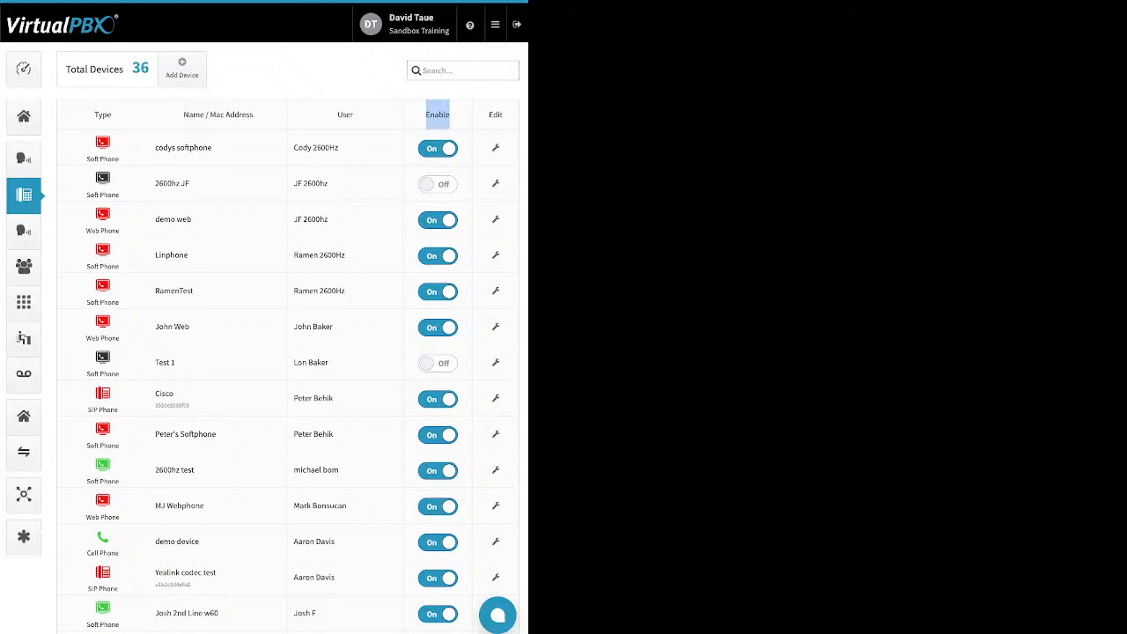
click(438, 116)
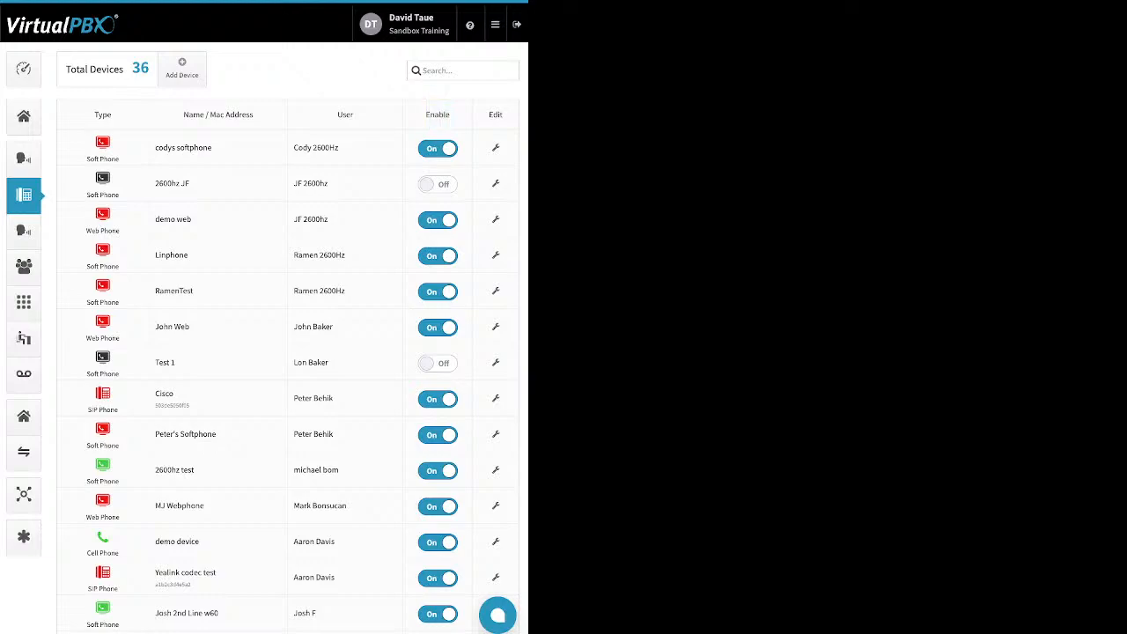
drag(199, 542, 155, 541)
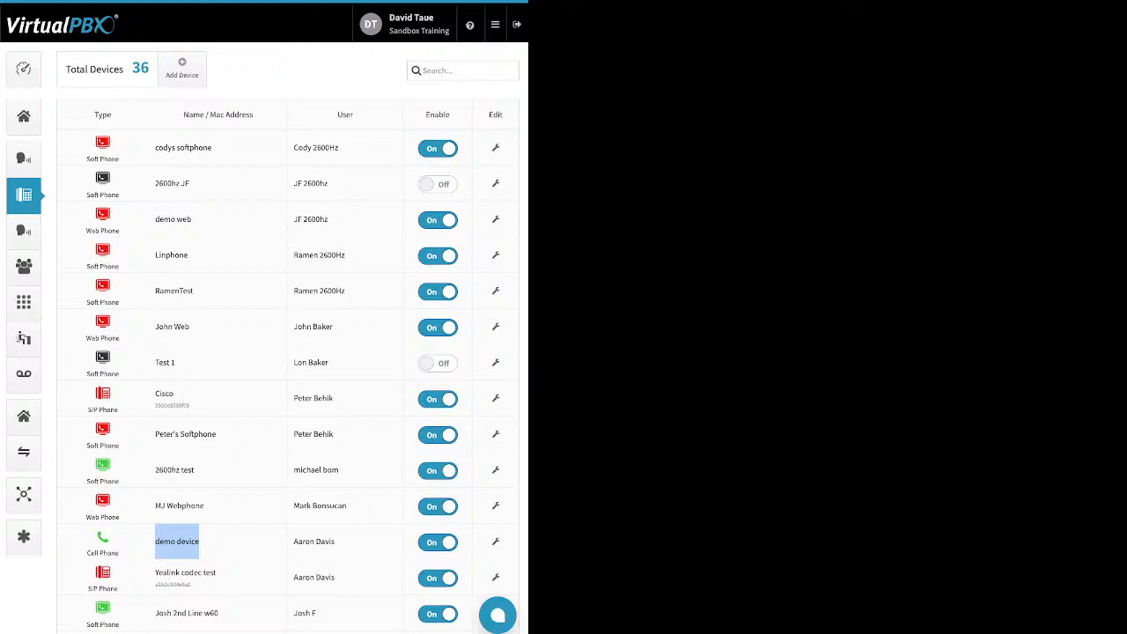
Start adding a SIP Phone device and browse the available Poly and Htek models
click(182, 69)
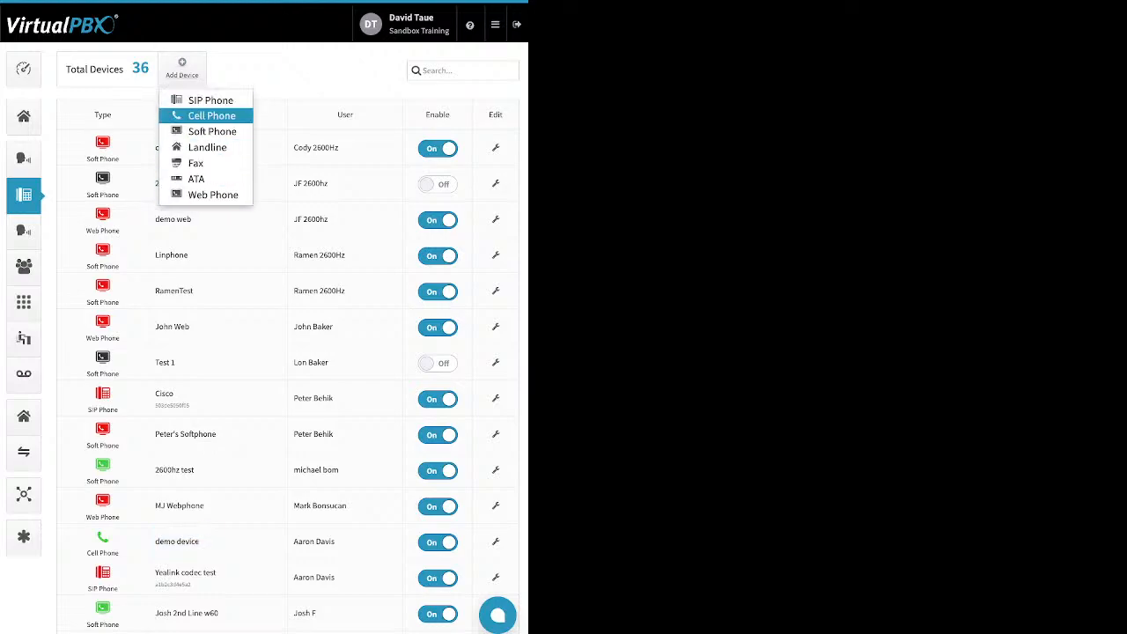
click(210, 100)
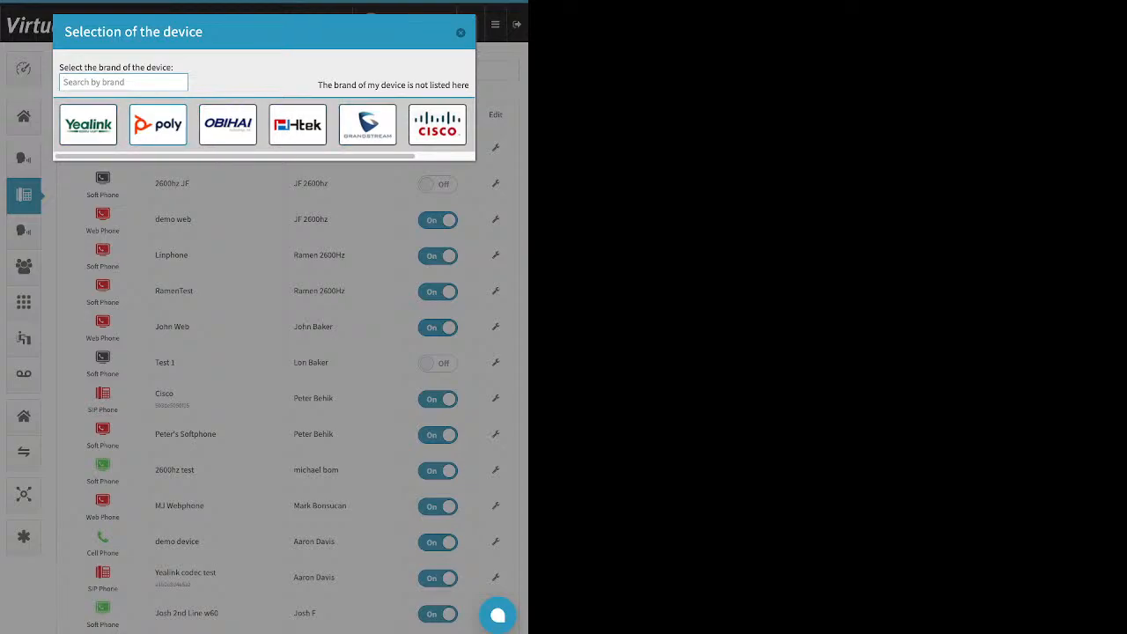
click(158, 125)
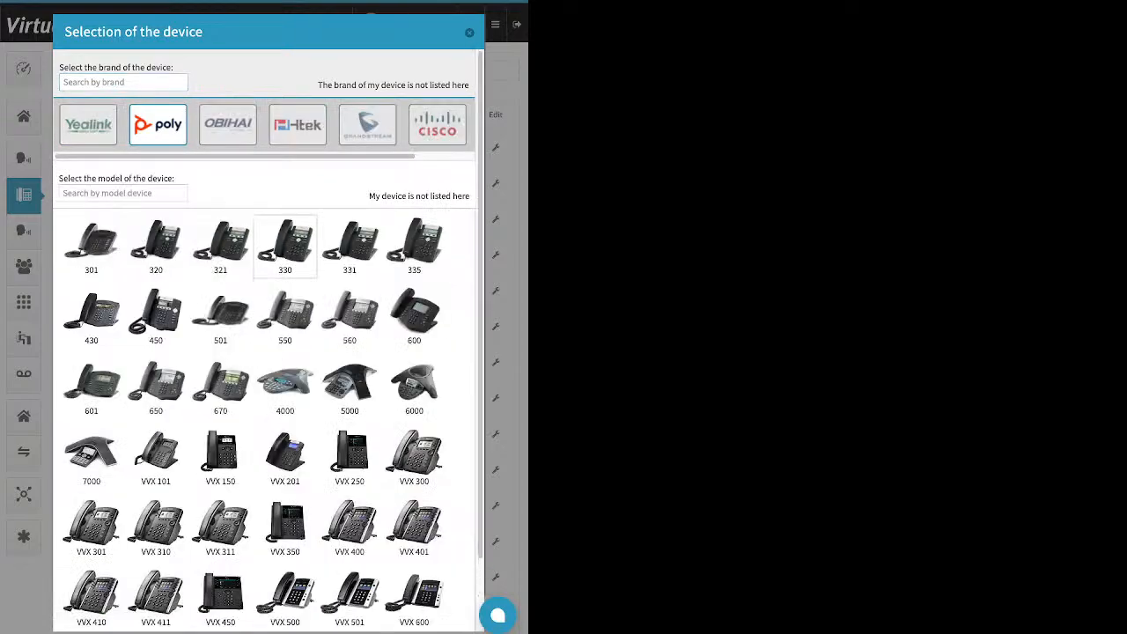
scroll(284, 242, down, 1)
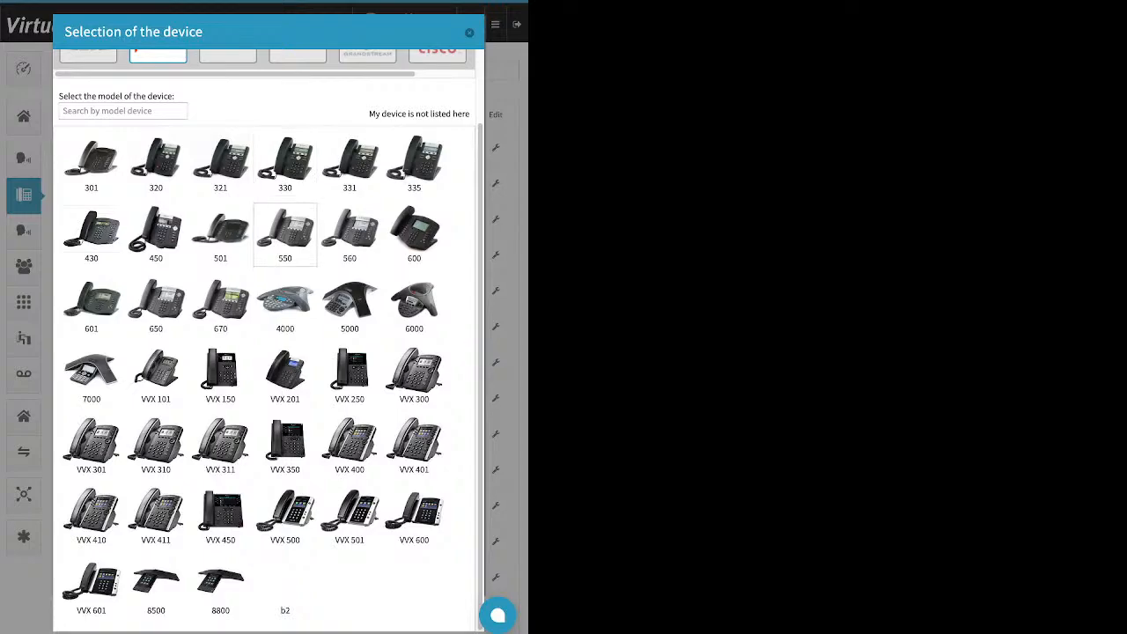
scroll(285, 233, up, 1)
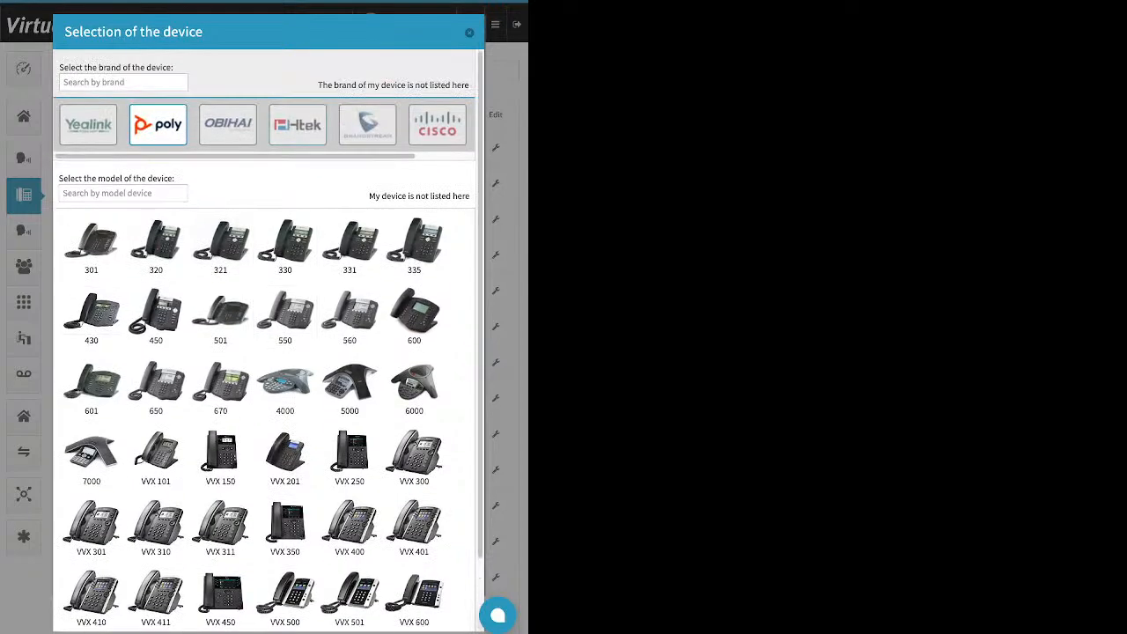
click(298, 125)
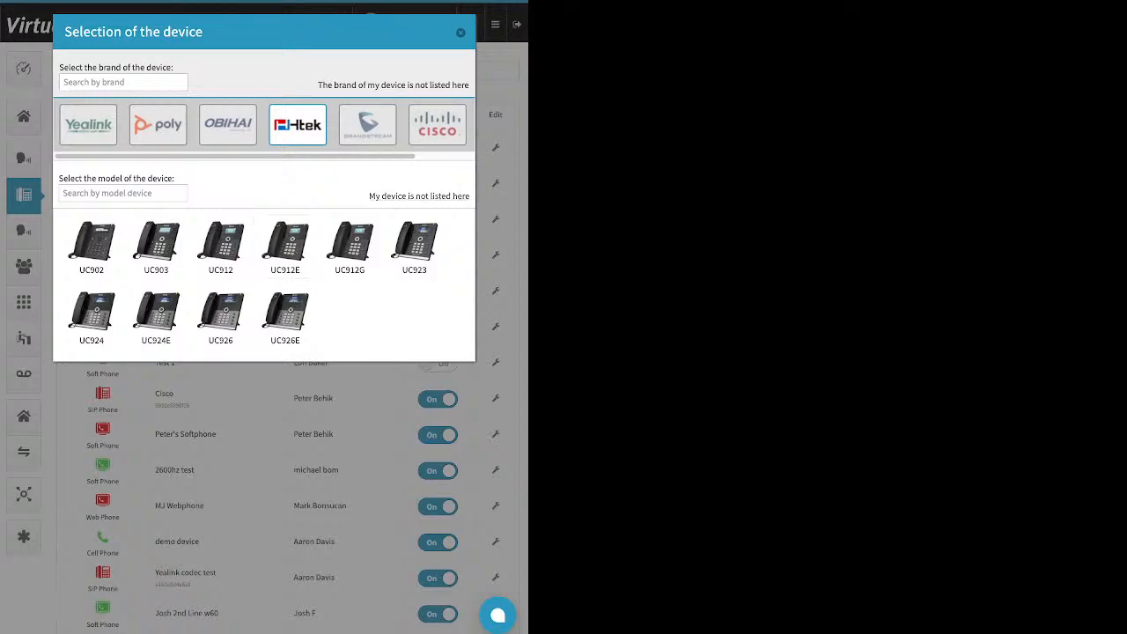
Select the Cisco 525g model, examine its Device Name and MAC Address fields, and leave without creating the device
click(438, 125)
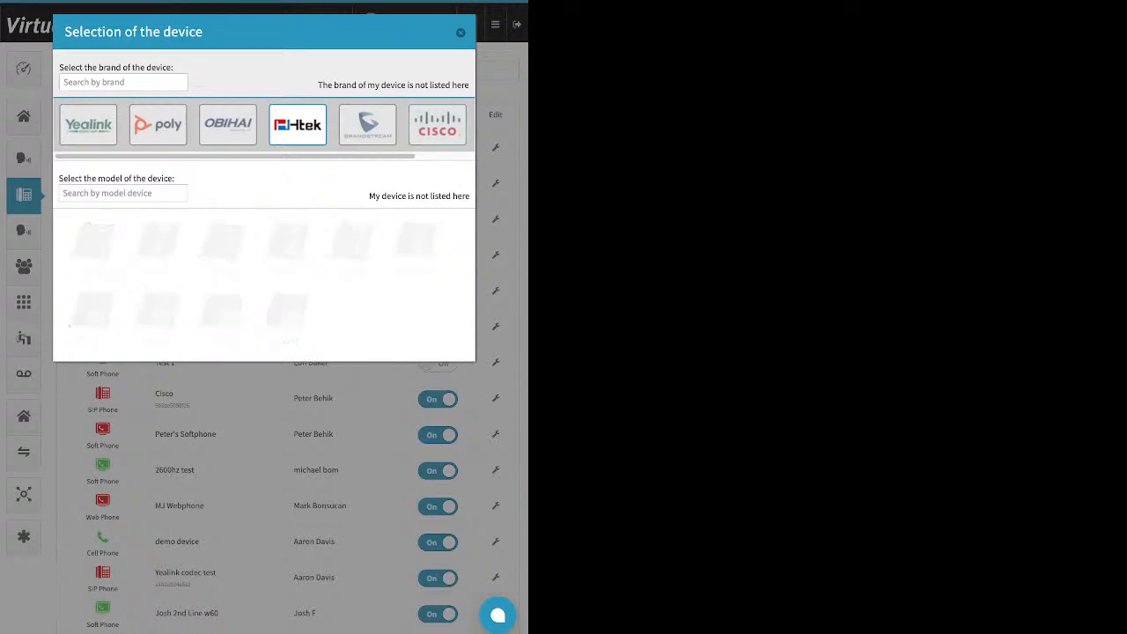
click(285, 317)
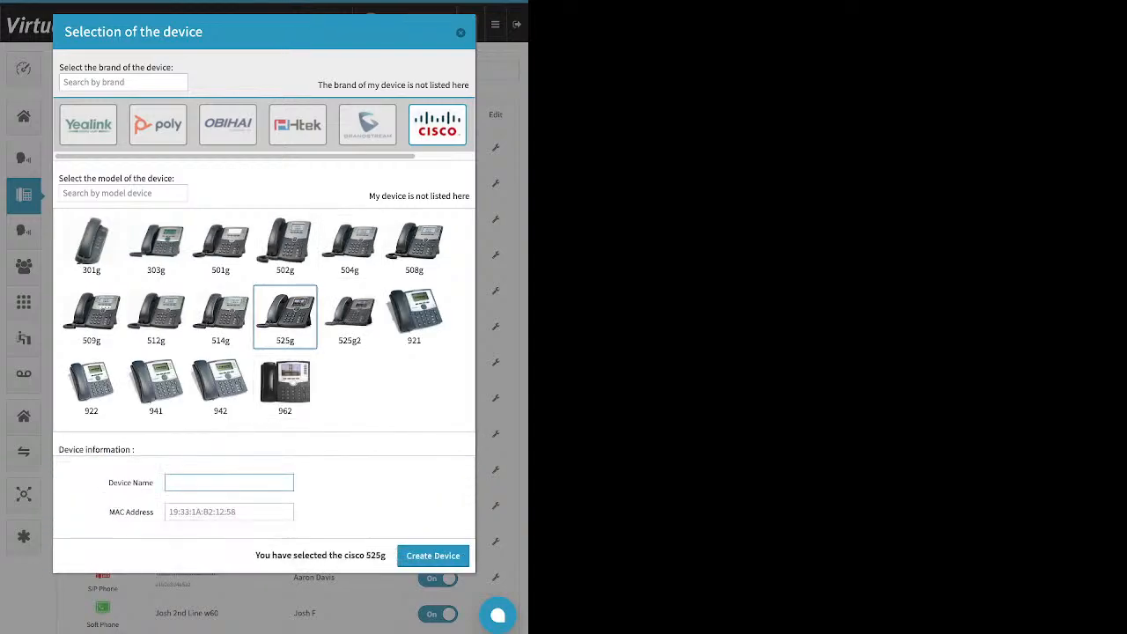
triple_click(120, 482)
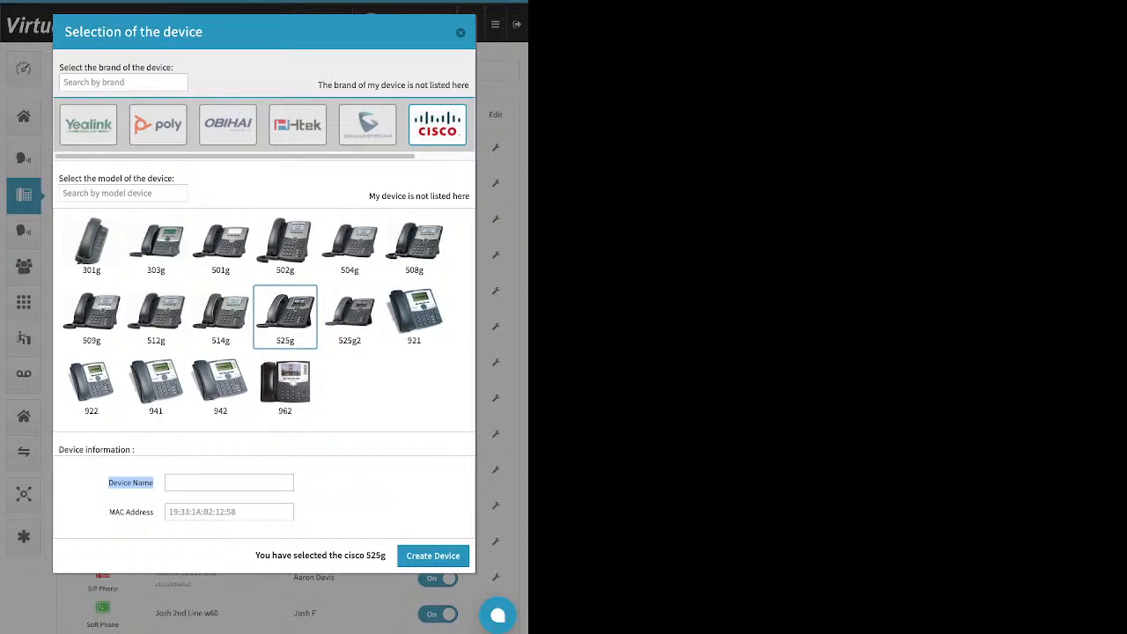
click(111, 512)
drag(109, 511, 154, 512)
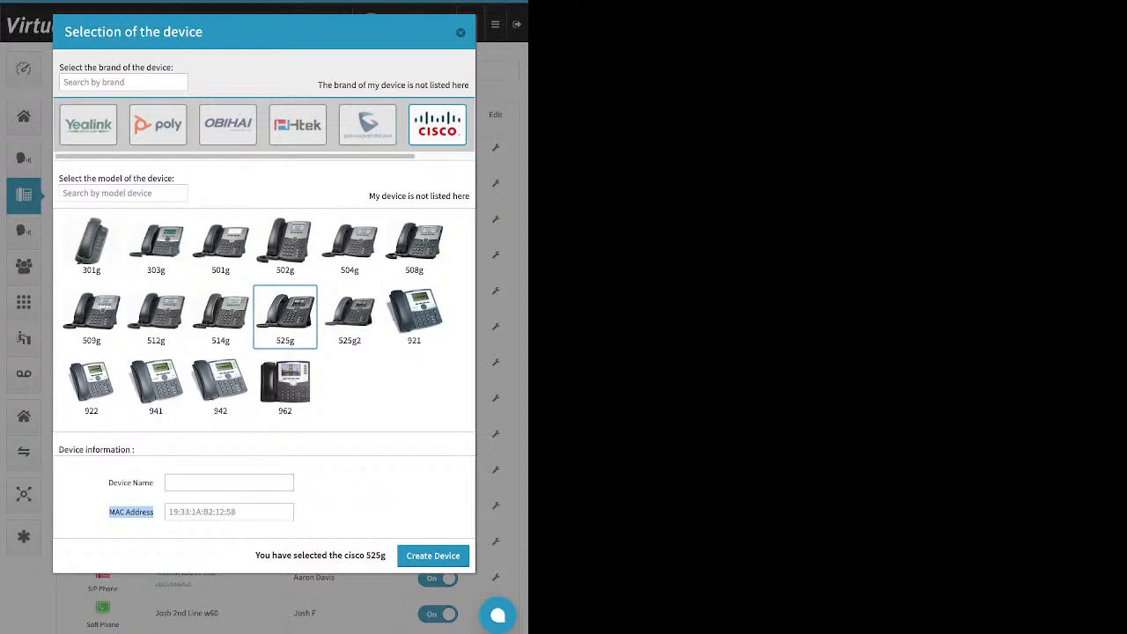
key(Escape)
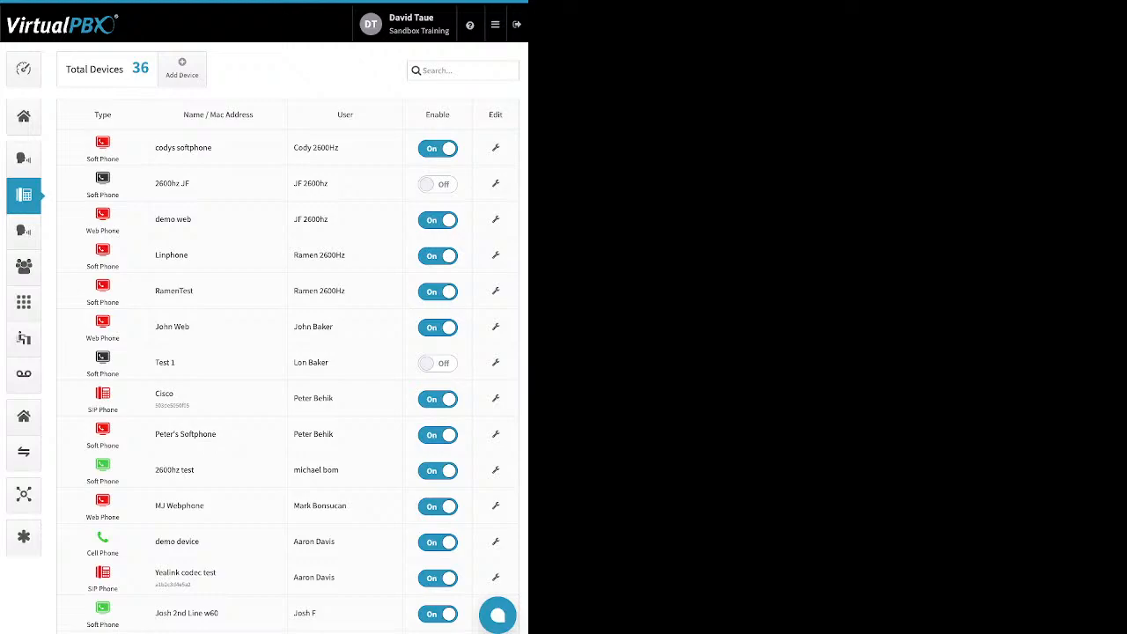
Start adding a Cell Phone device, examine its Device Name and Number fields, and close the form without creating it
click(181, 68)
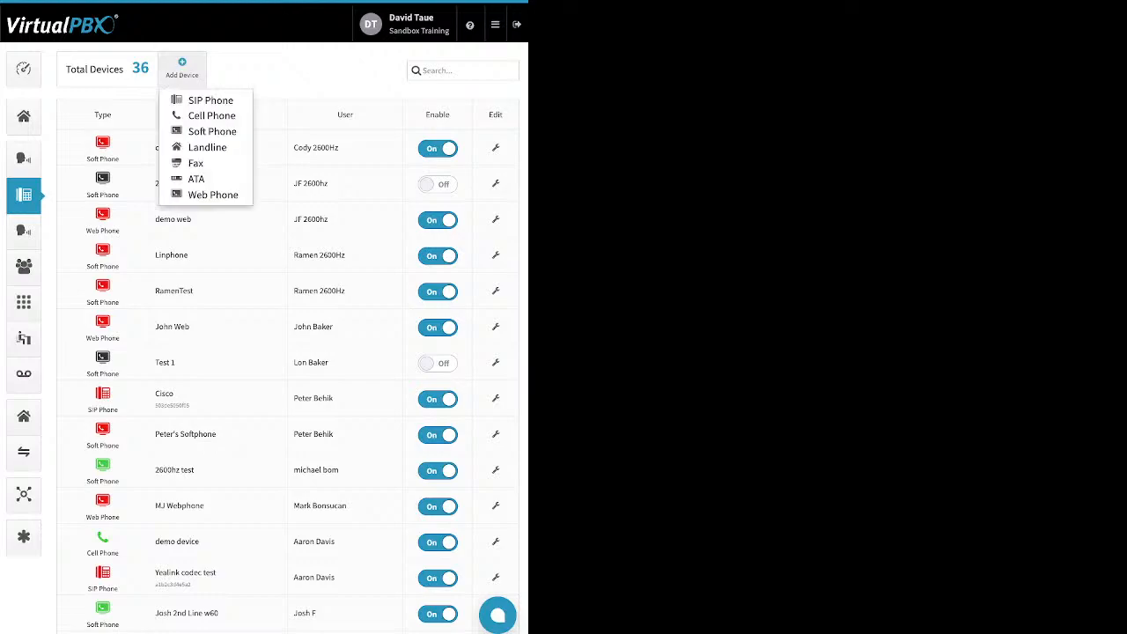
click(211, 116)
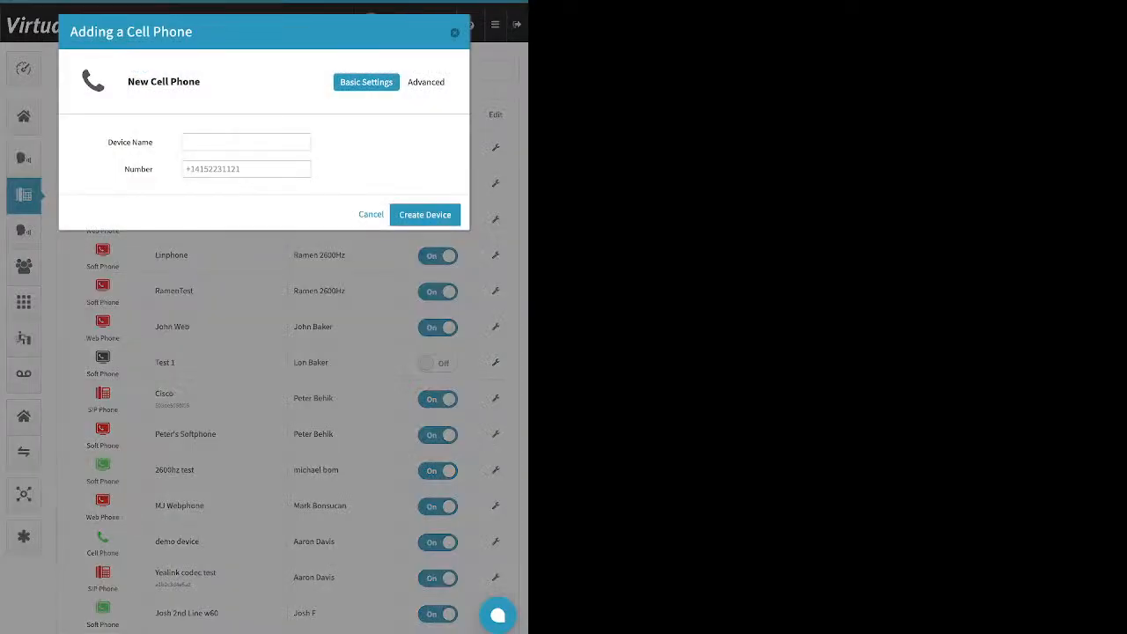
drag(108, 141, 153, 141)
drag(124, 169, 153, 169)
click(387, 145)
click(454, 32)
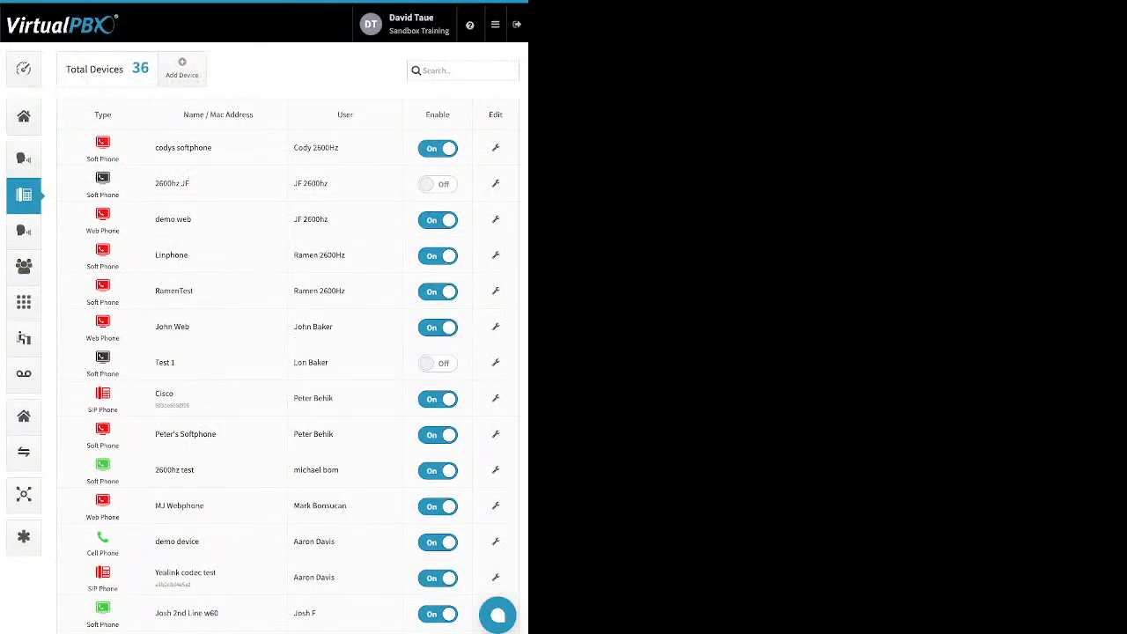
Open the advanced options of the demo device cell phone and examine the "Allow use of cellphone's voicemail" setting
click(494, 541)
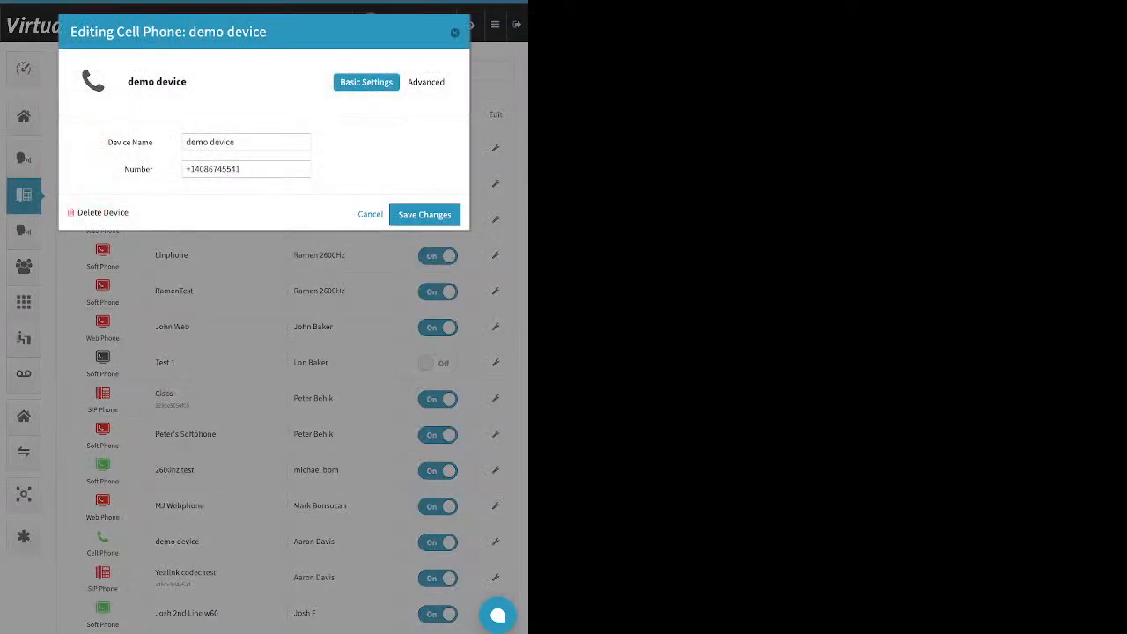
click(426, 82)
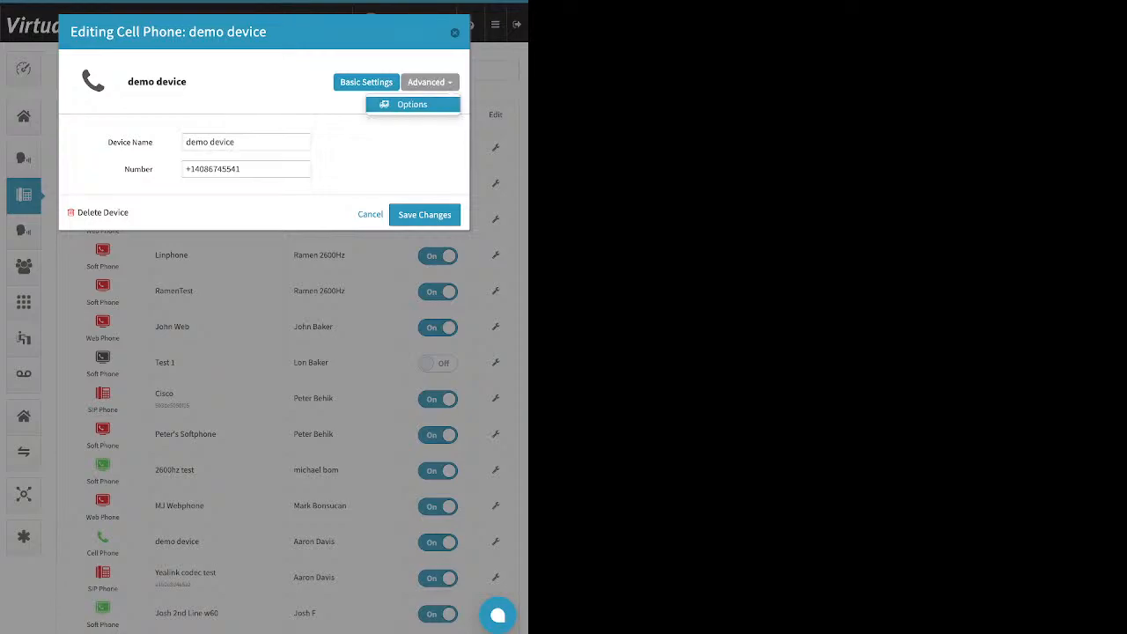
click(412, 103)
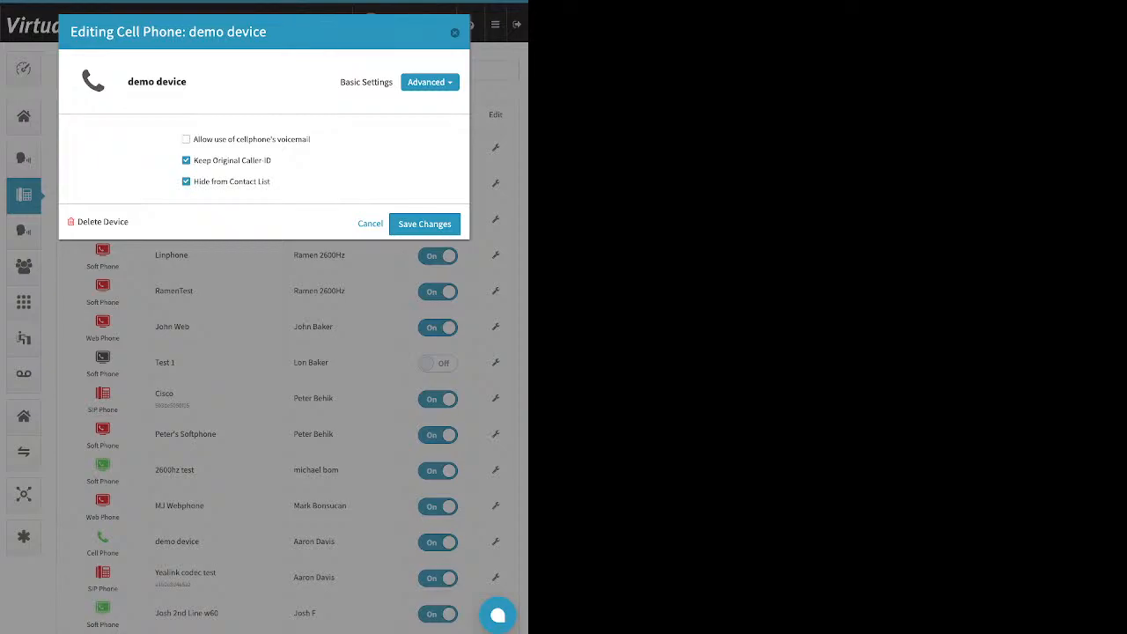
drag(312, 140, 193, 139)
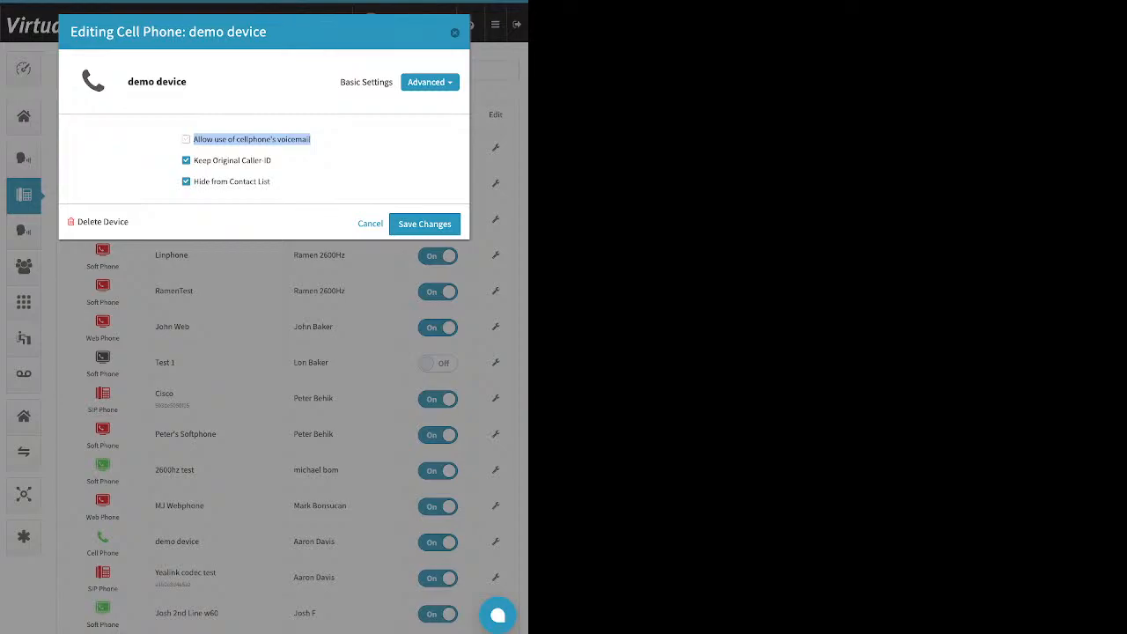
Try toggling the cellphone voicemail and Keep Original Caller-ID options, then close the demo device without saving
click(185, 139)
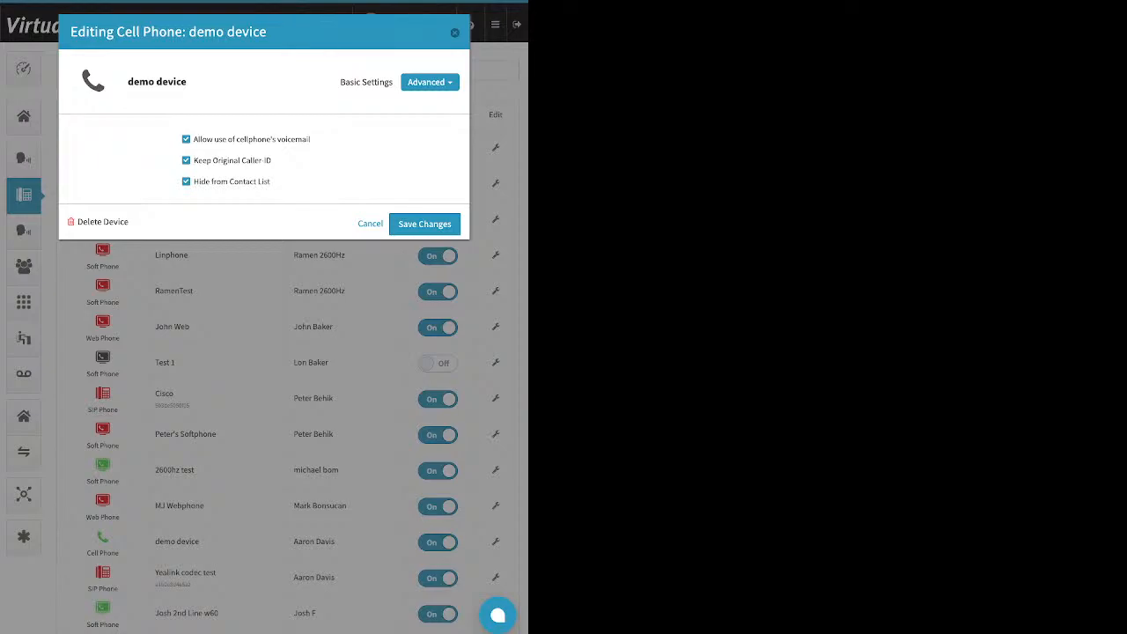
click(186, 139)
drag(272, 160, 194, 160)
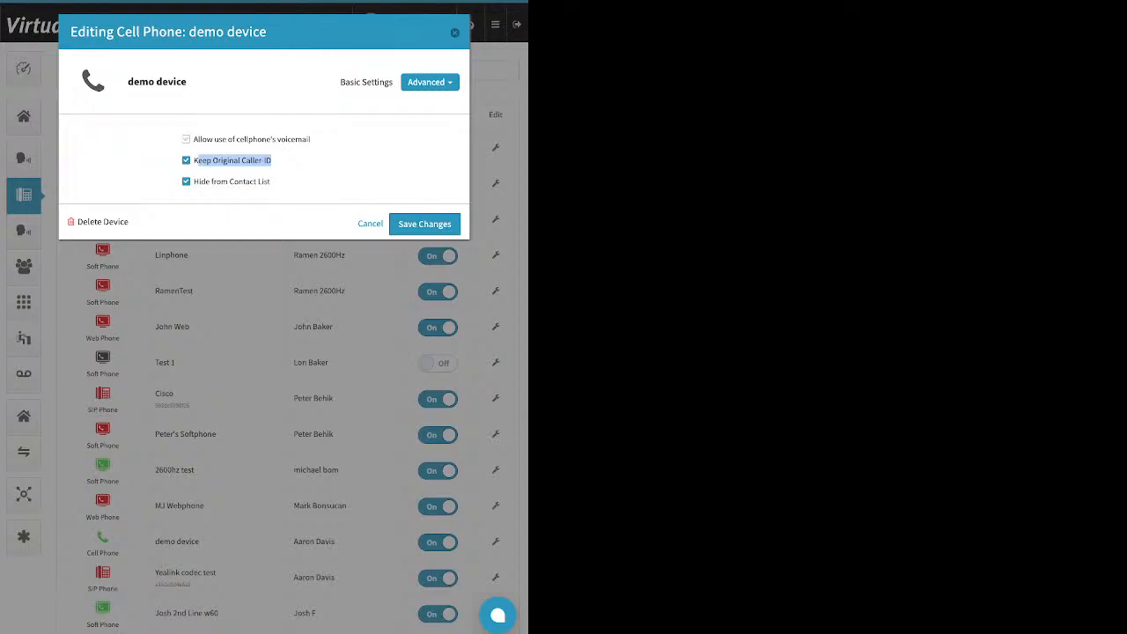
click(186, 161)
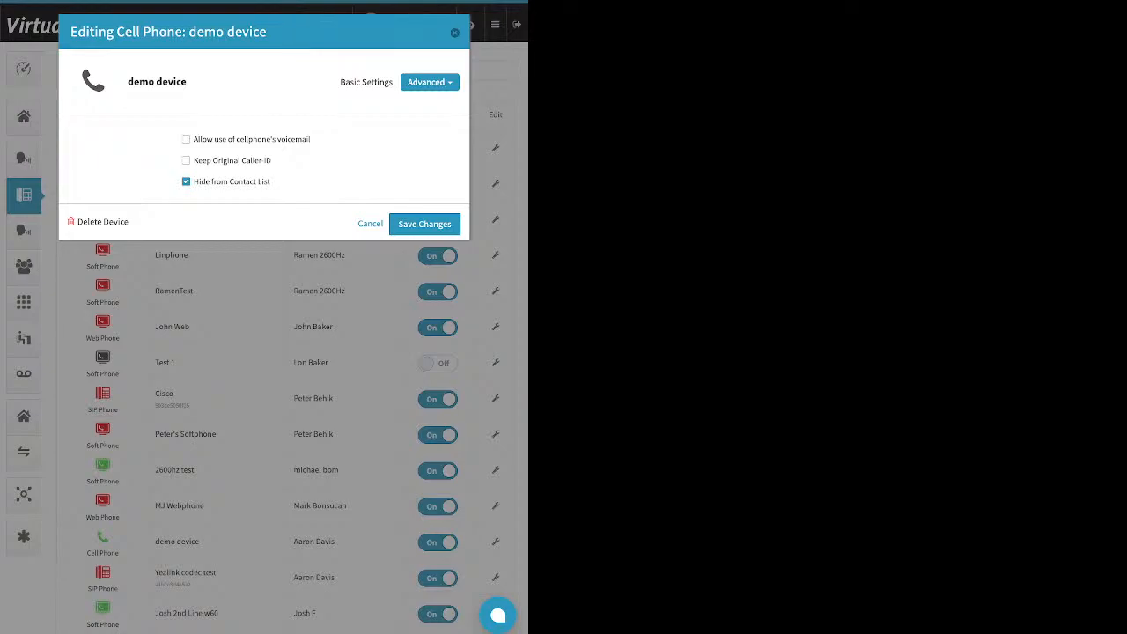
click(455, 32)
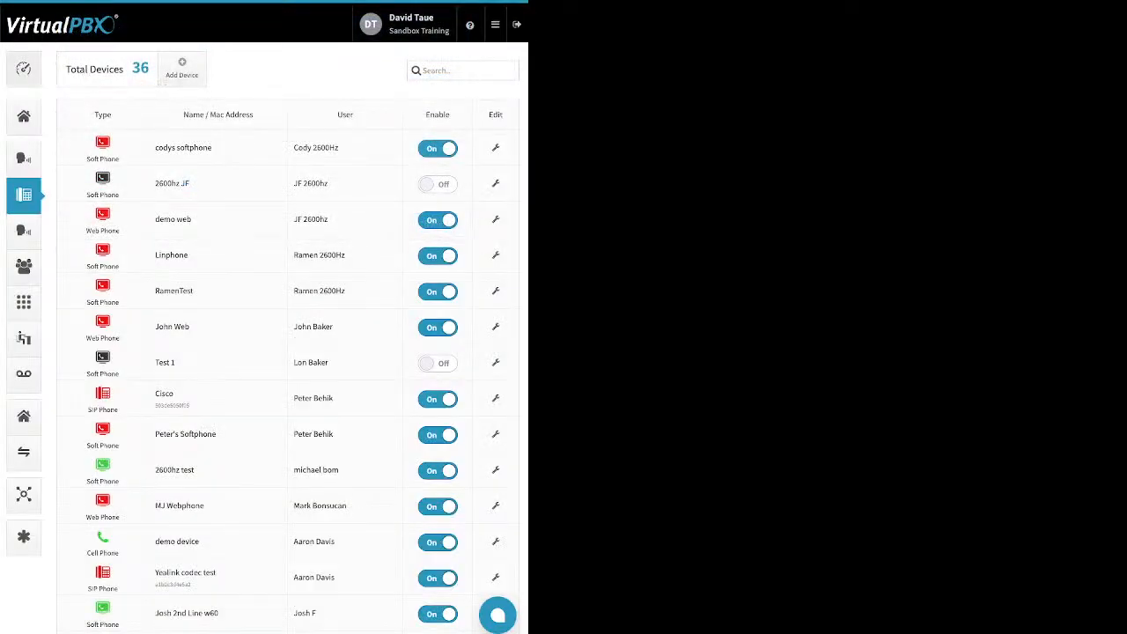
Return to the dashboard and view the Company Caller ID settings with the emergency (E911) information, then close them
click(23, 68)
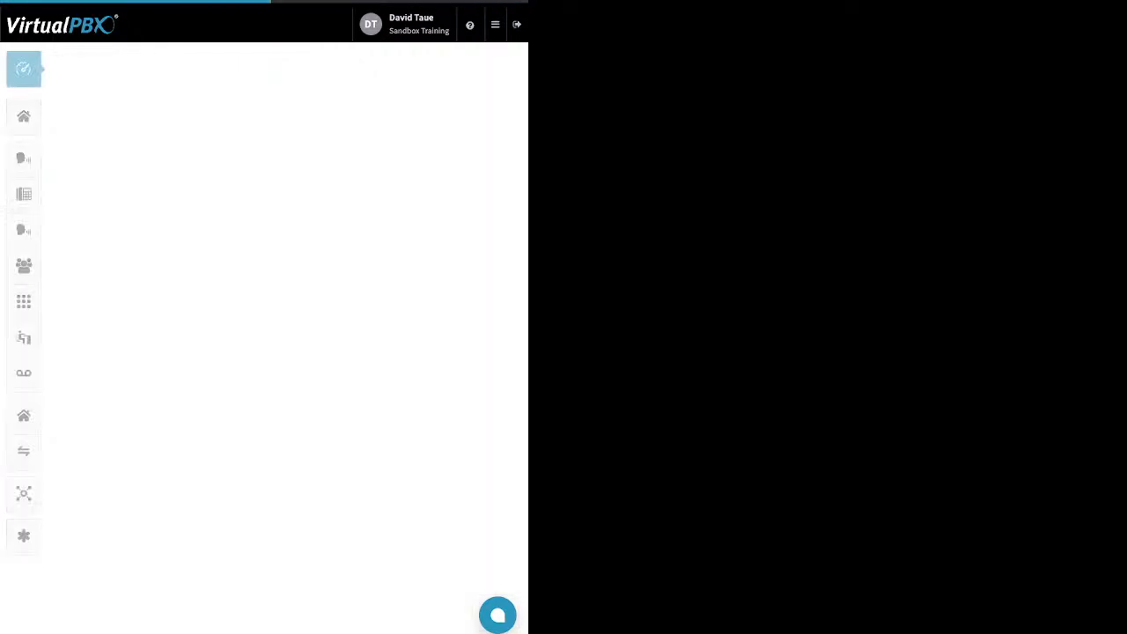
click(346, 69)
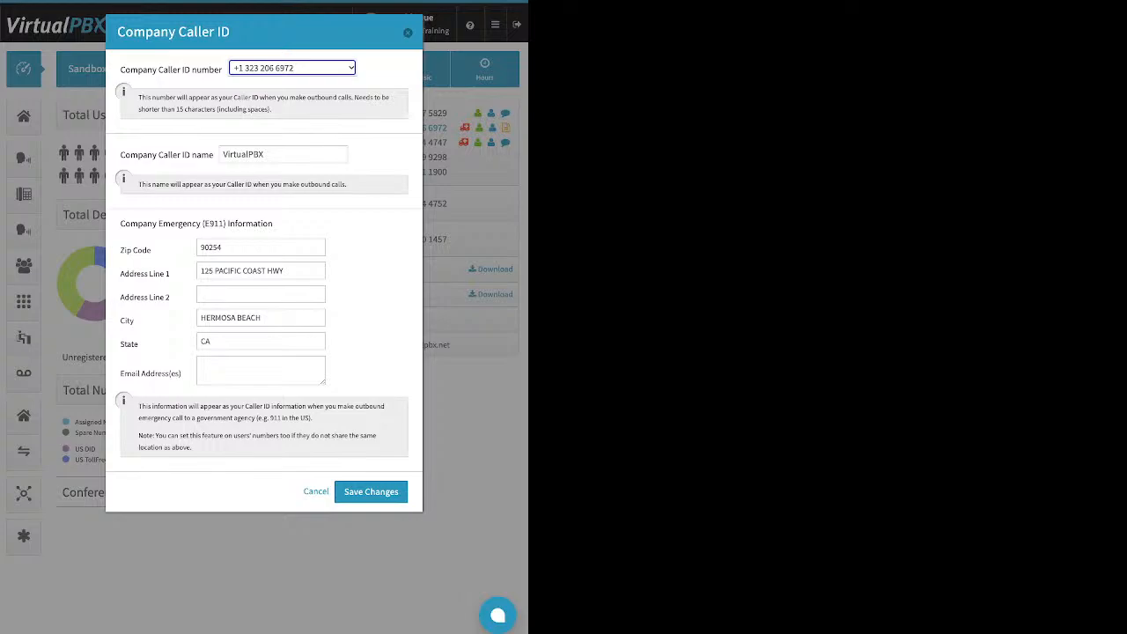
click(408, 33)
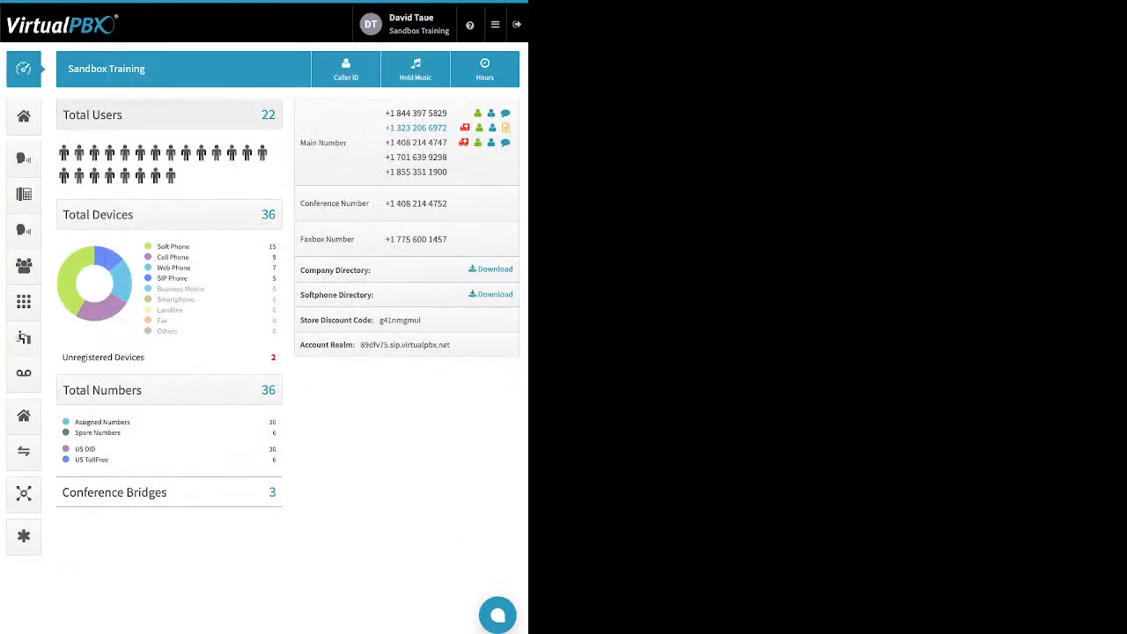
Start adding a Soft Phone device, examine its SIP username, SIP password and realm, and leave without creating it
click(24, 194)
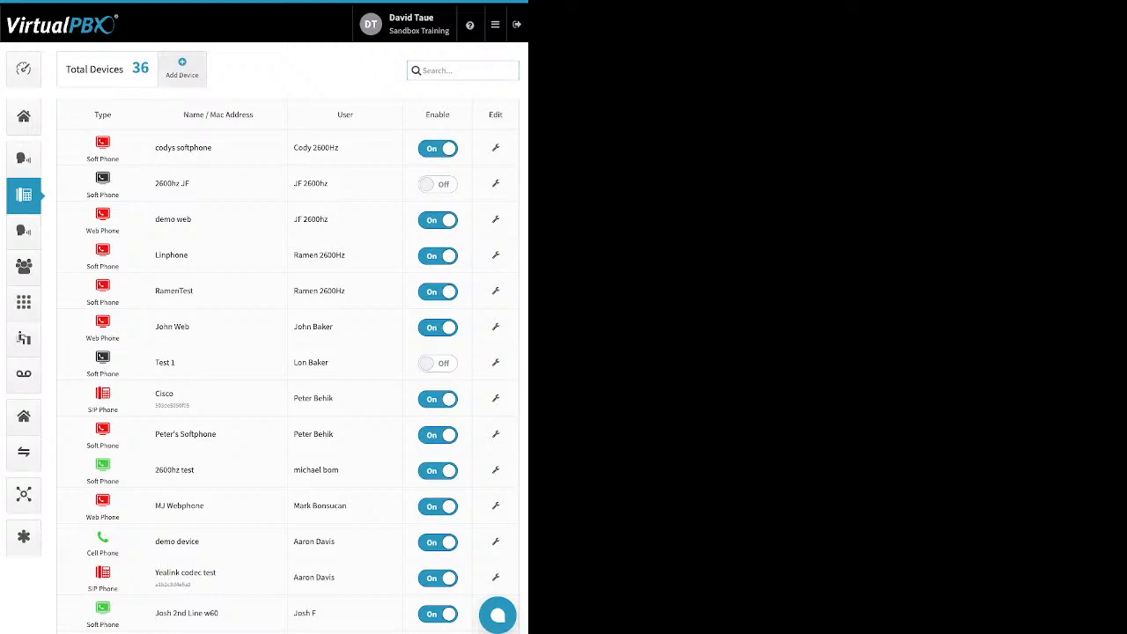
click(182, 67)
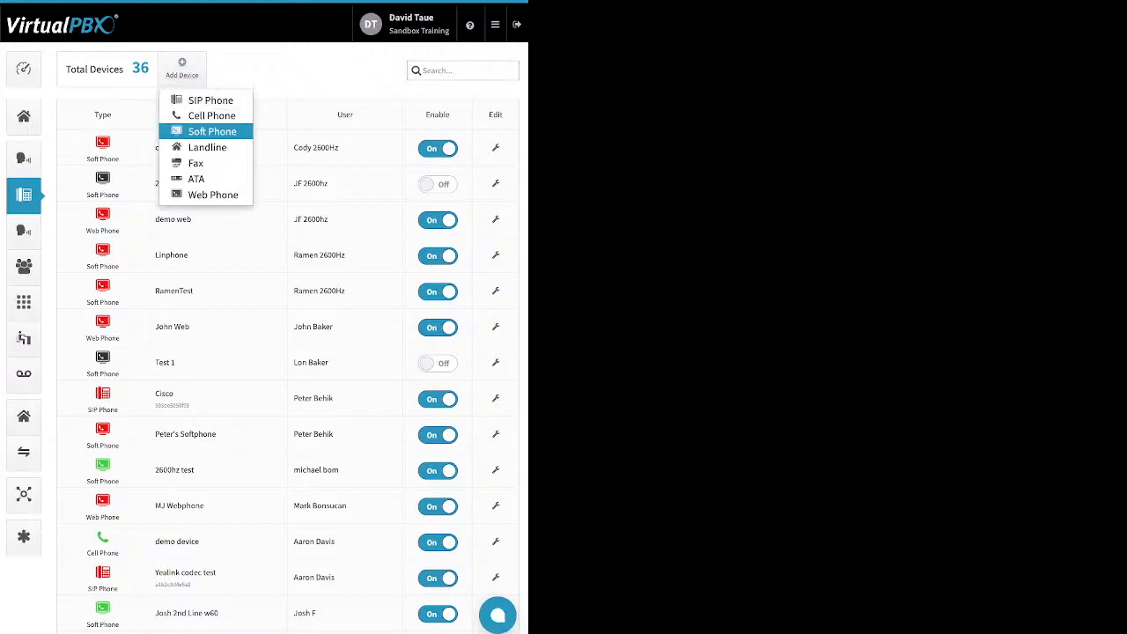
click(212, 131)
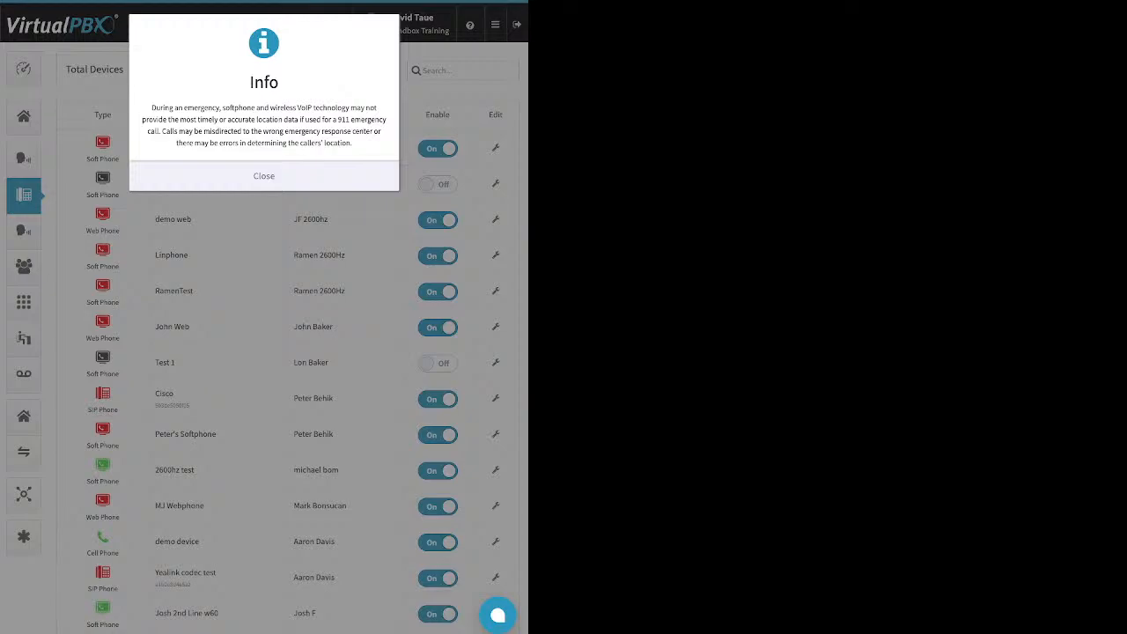
click(264, 176)
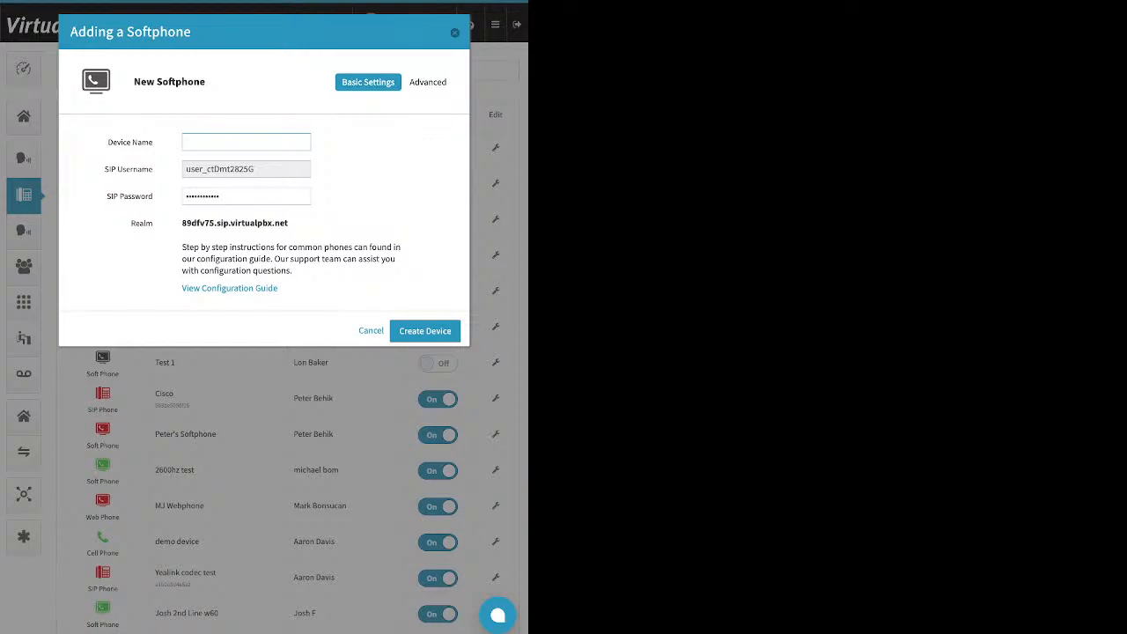
key(Tab)
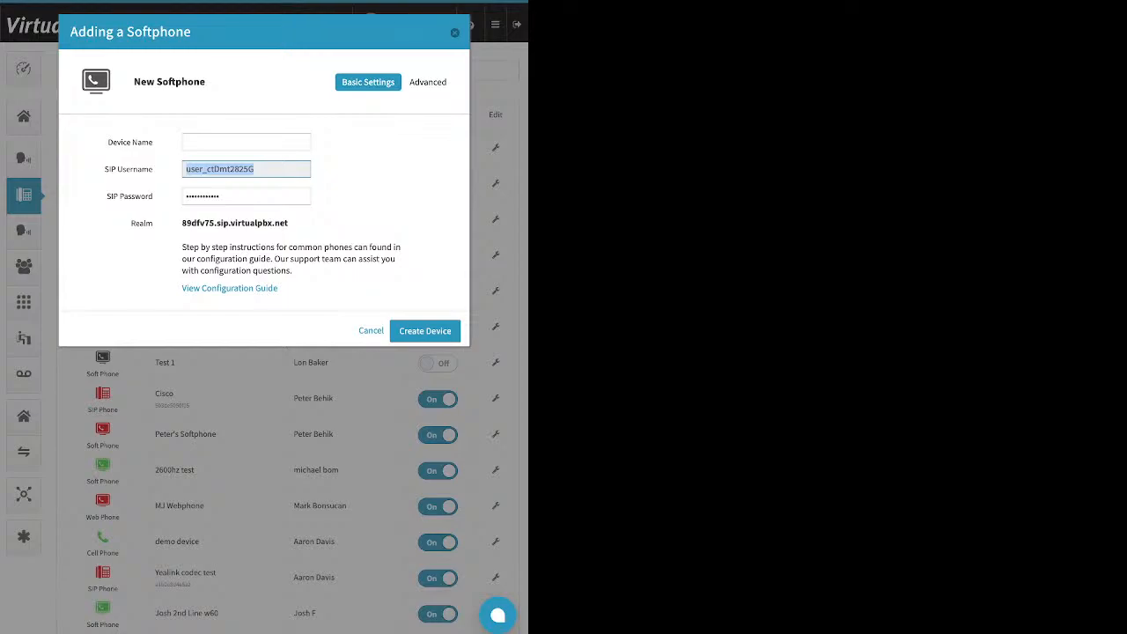
key(Tab)
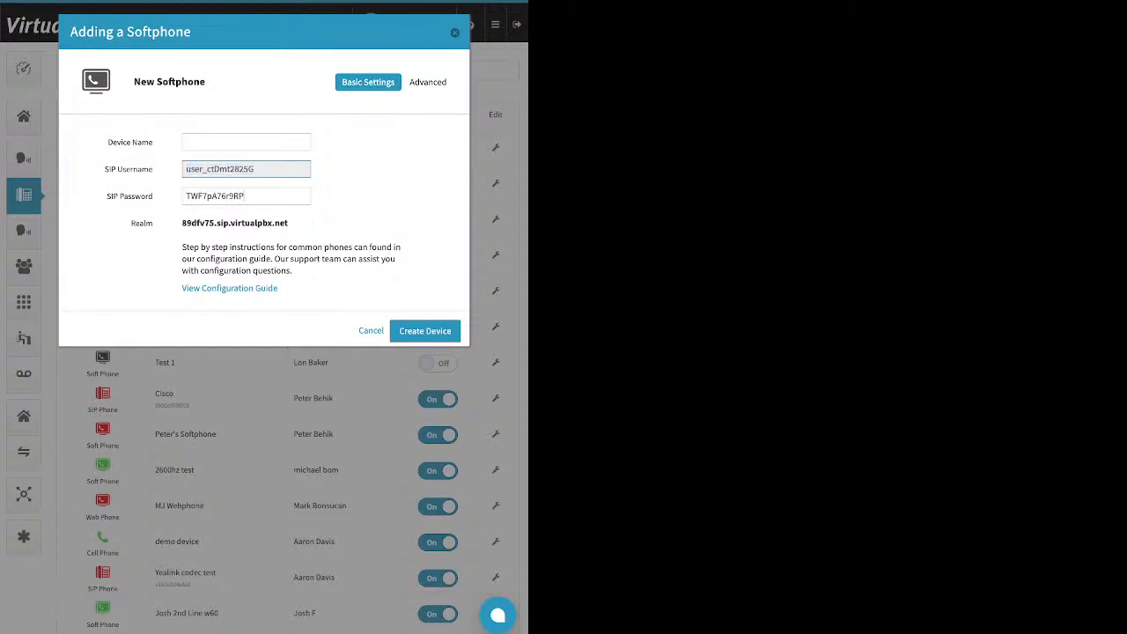
drag(246, 196, 183, 197)
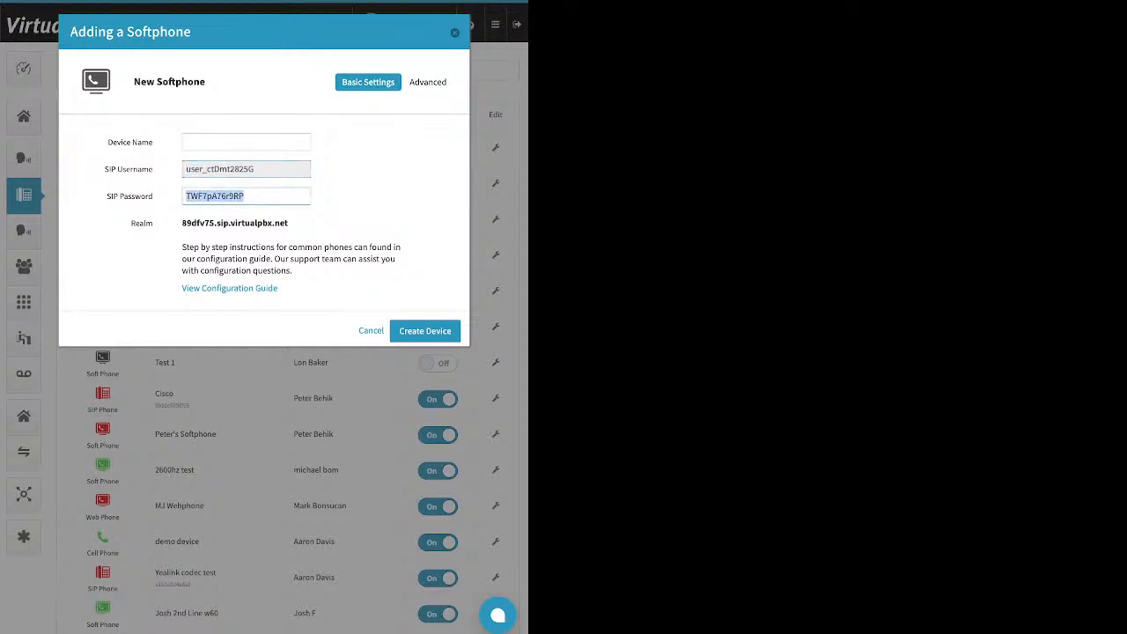
key(Tab)
drag(289, 223, 181, 223)
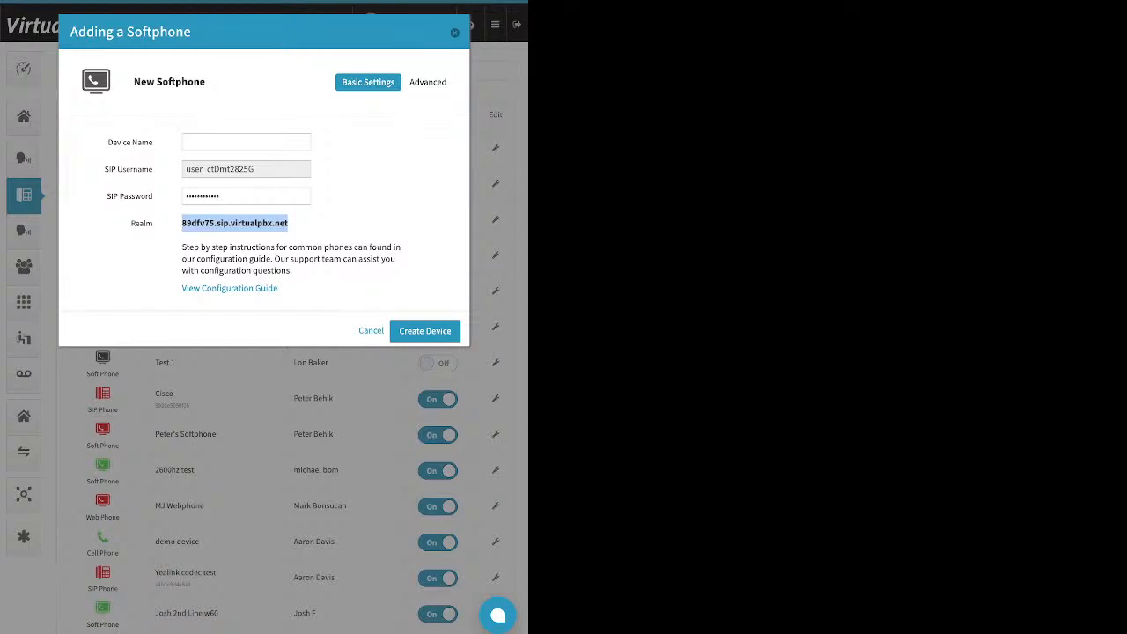
key(Escape)
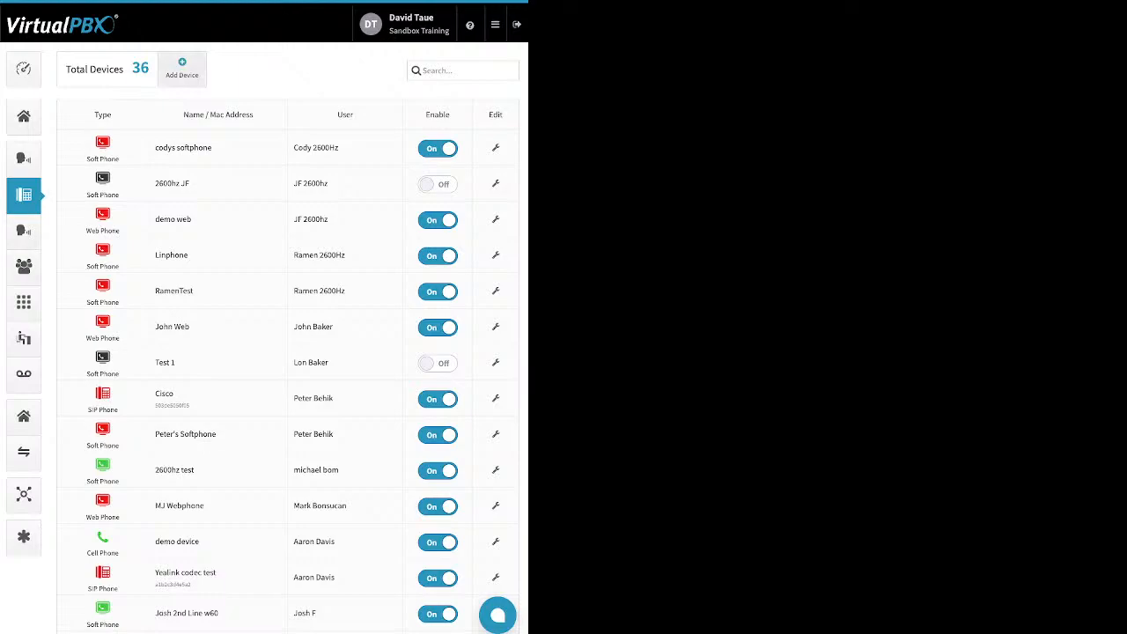
click(183, 69)
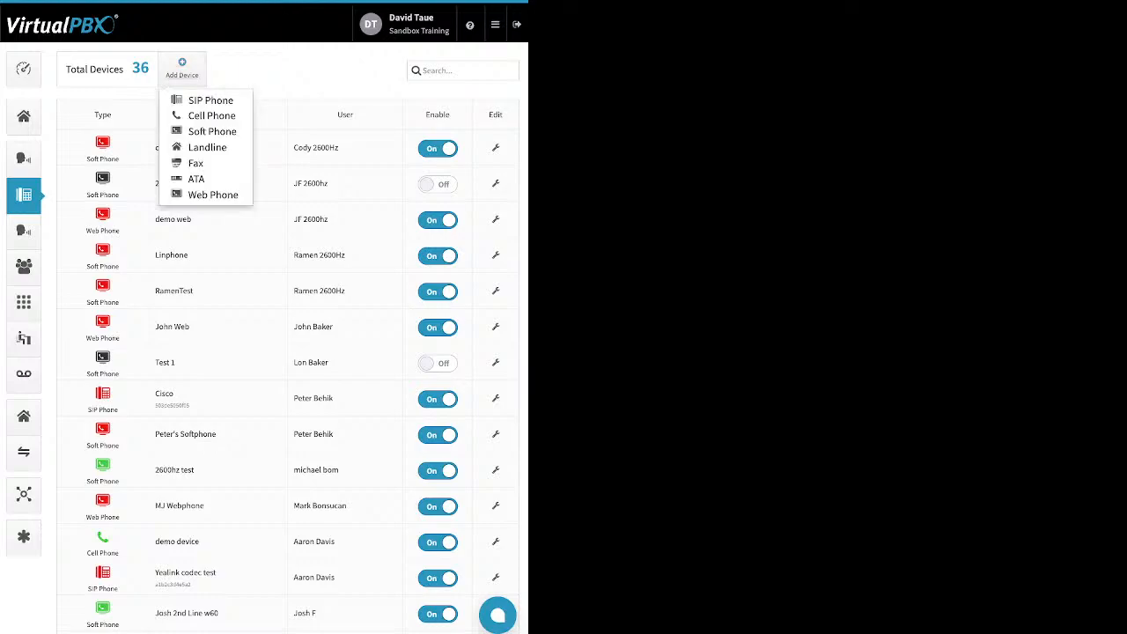
click(210, 100)
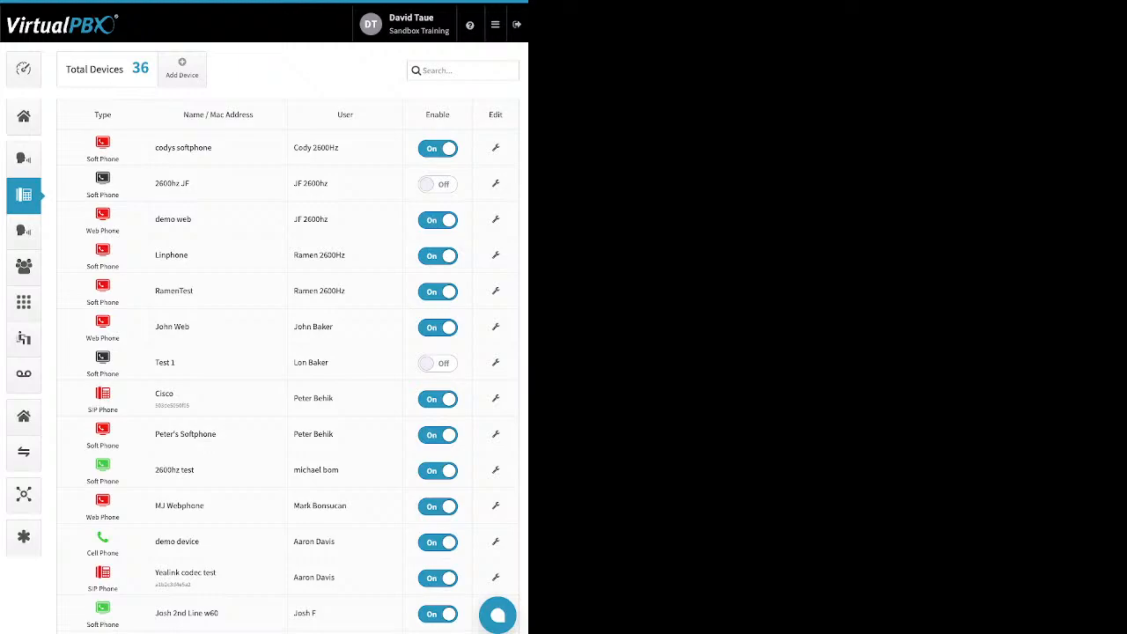
Open the greetings list and view the form for adding a new greeting, then close it without creating one
click(24, 230)
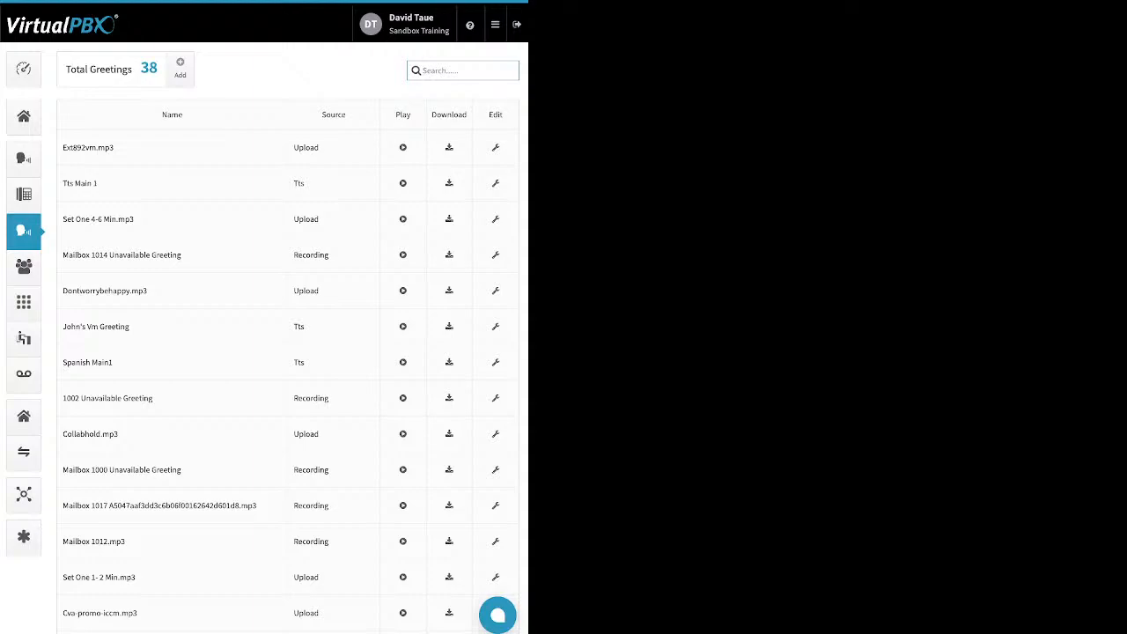
click(179, 68)
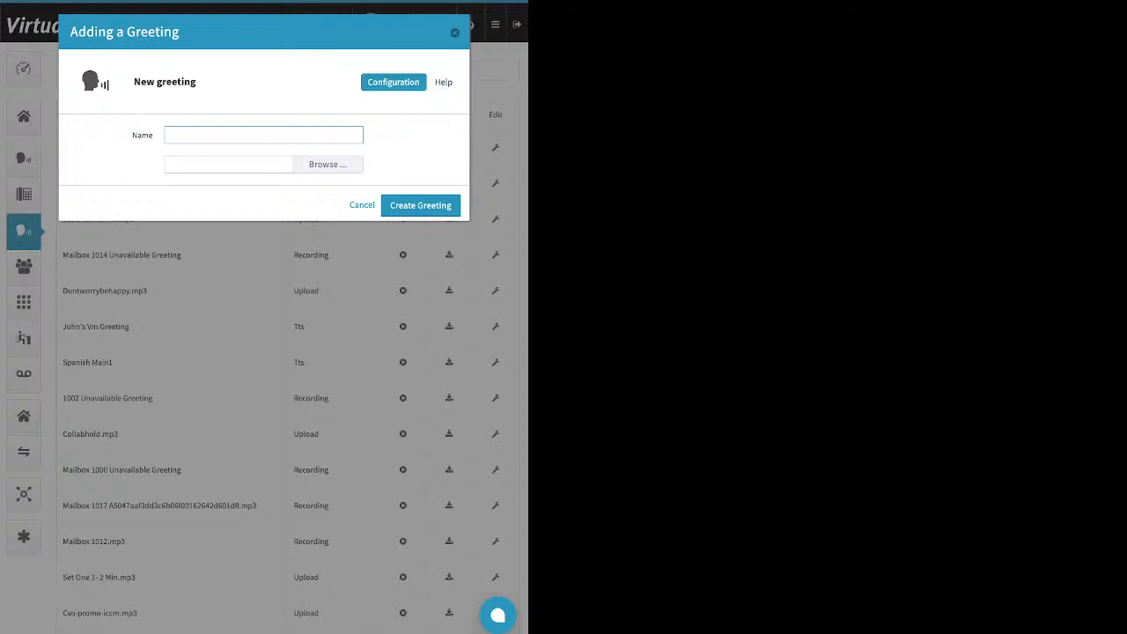
key(Escape)
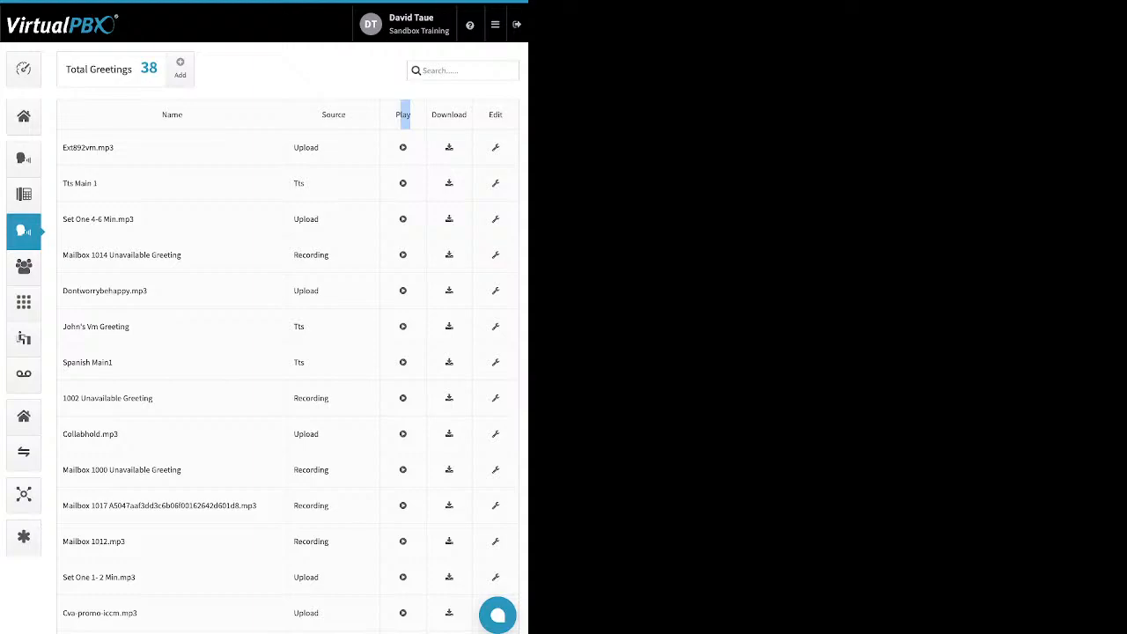
Examine the Play and Download columns of the greetings list and open the Ext892vm.mp3 greeting for editing
click(403, 116)
drag(467, 116, 431, 115)
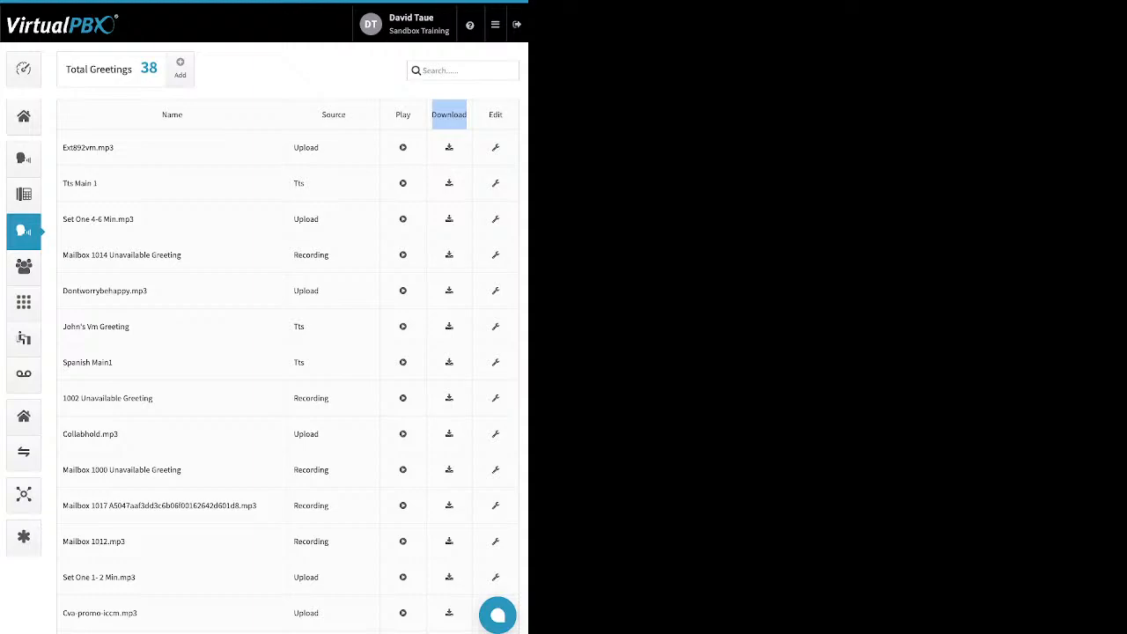
click(496, 148)
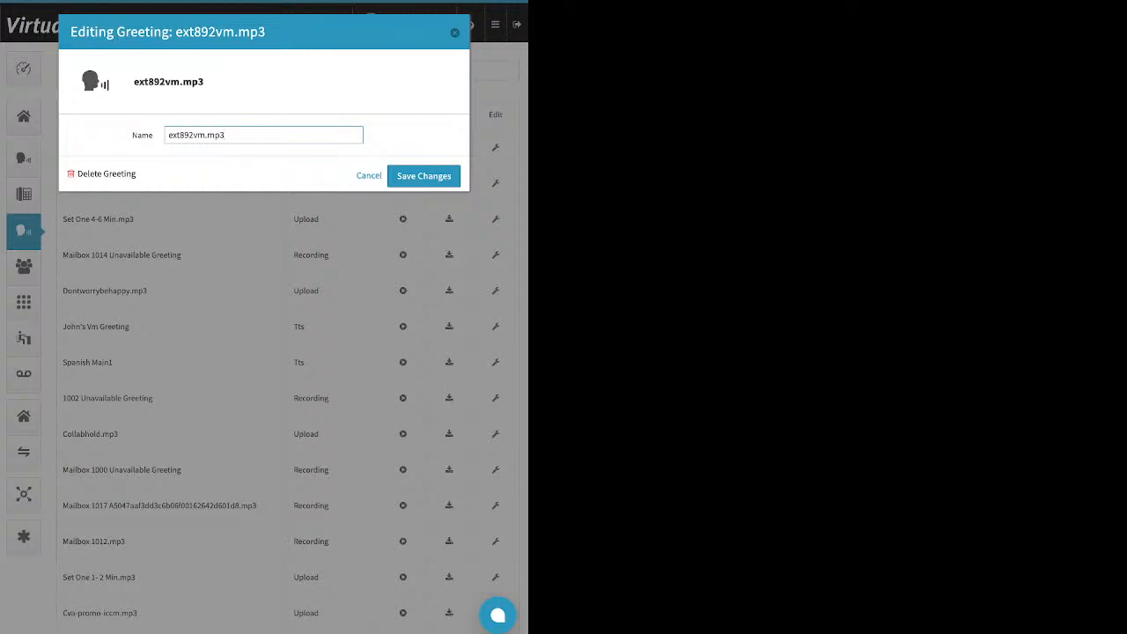
Leave the greeting editor and open the form for creating a group, examining its name and extension fields
key(Return)
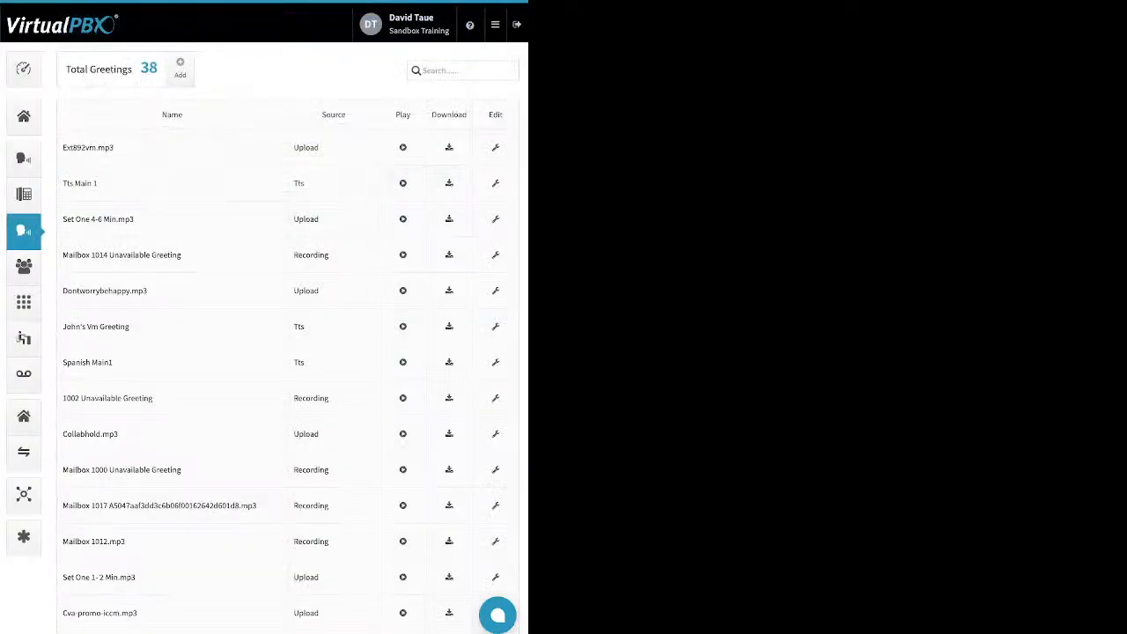
click(24, 266)
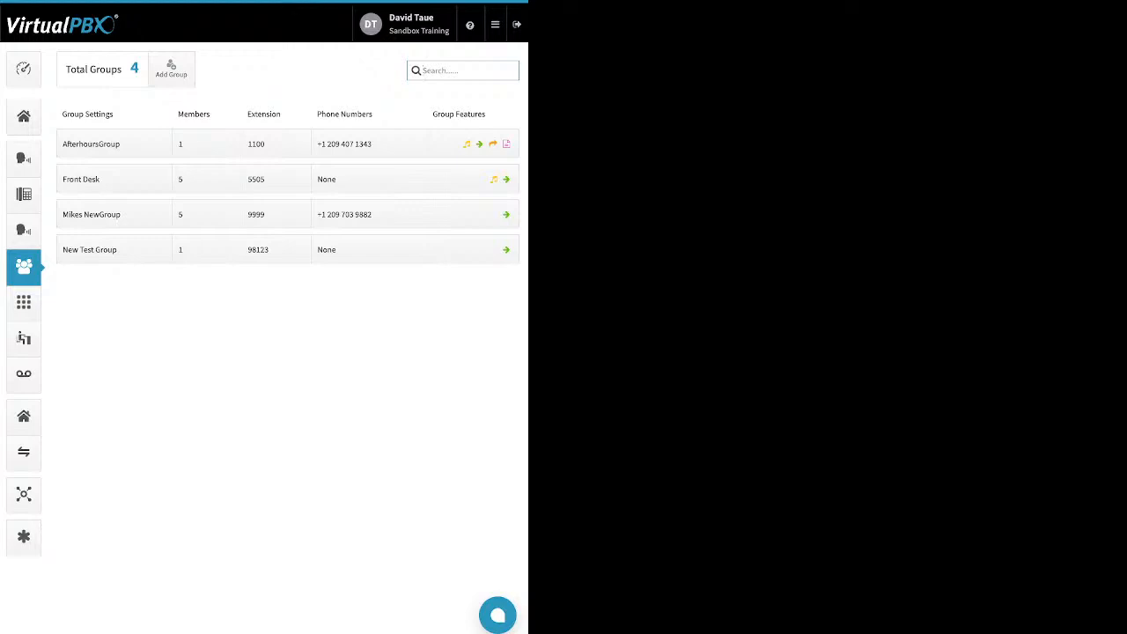
click(171, 69)
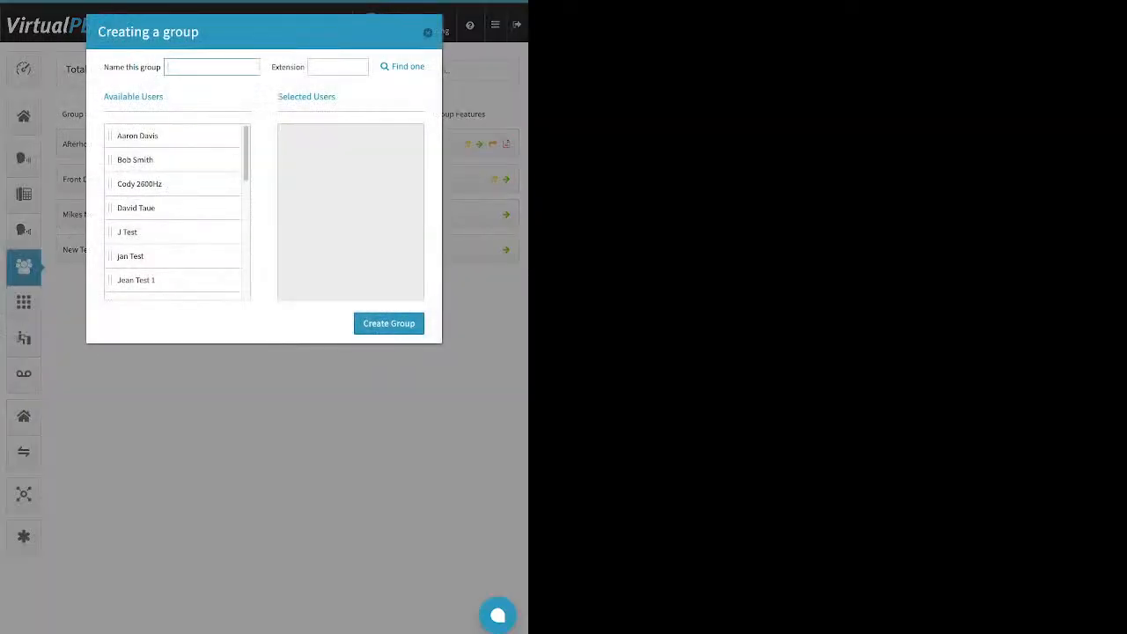
drag(104, 67, 151, 67)
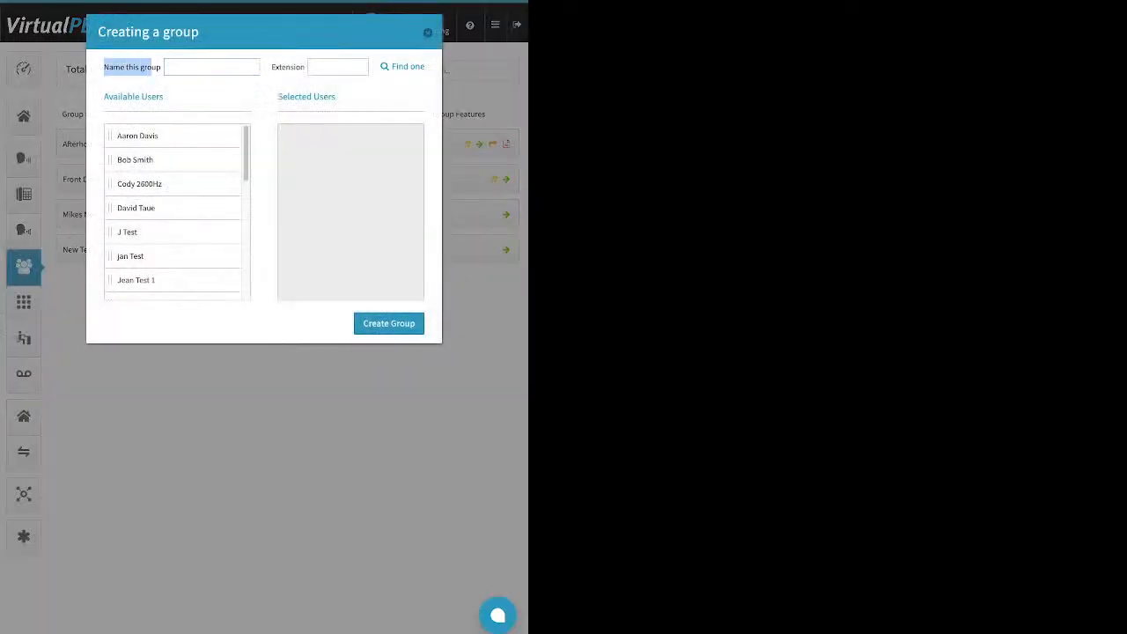
drag(275, 67, 304, 67)
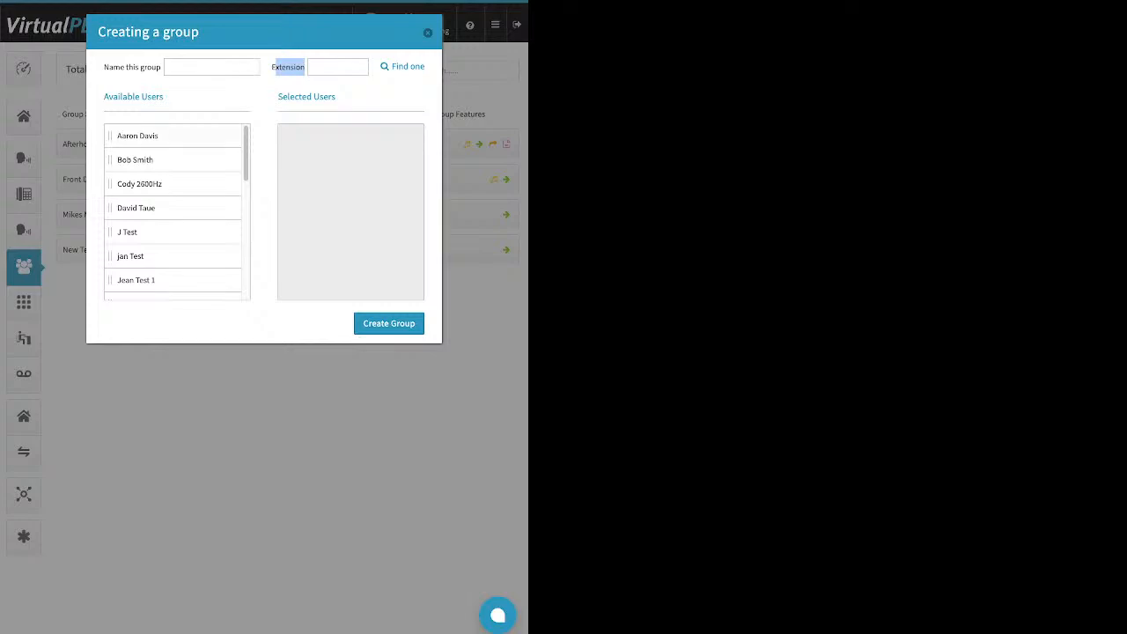
Try adding four available users to the new group's selected users, and close the form without creating the group
drag(140, 135, 318, 145)
drag(135, 136, 309, 135)
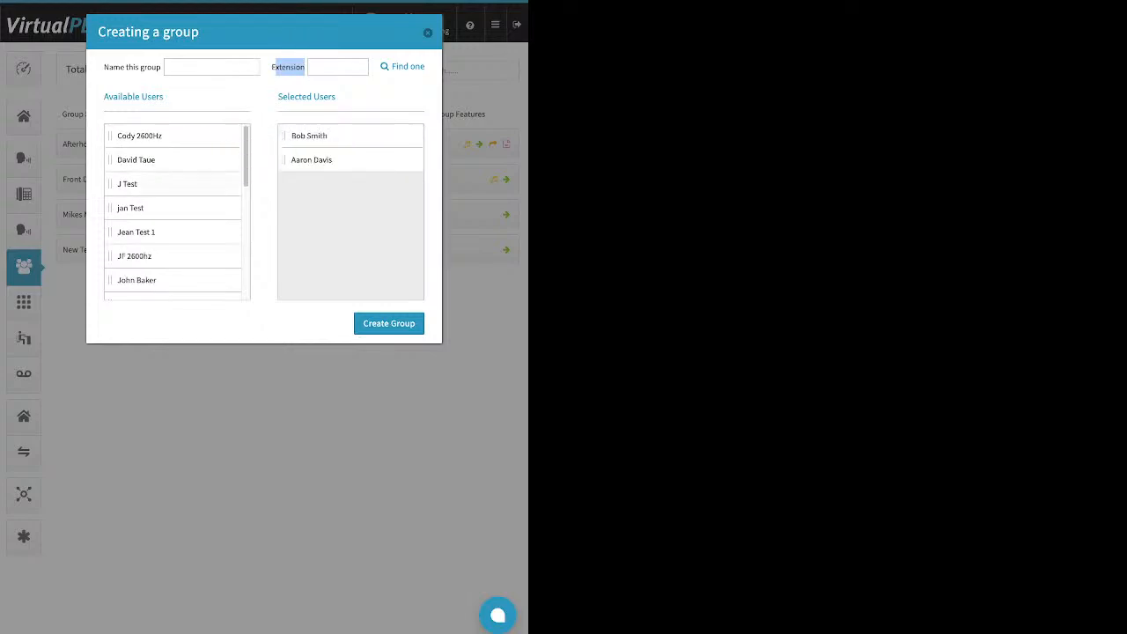
drag(128, 183, 303, 183)
drag(135, 207, 310, 183)
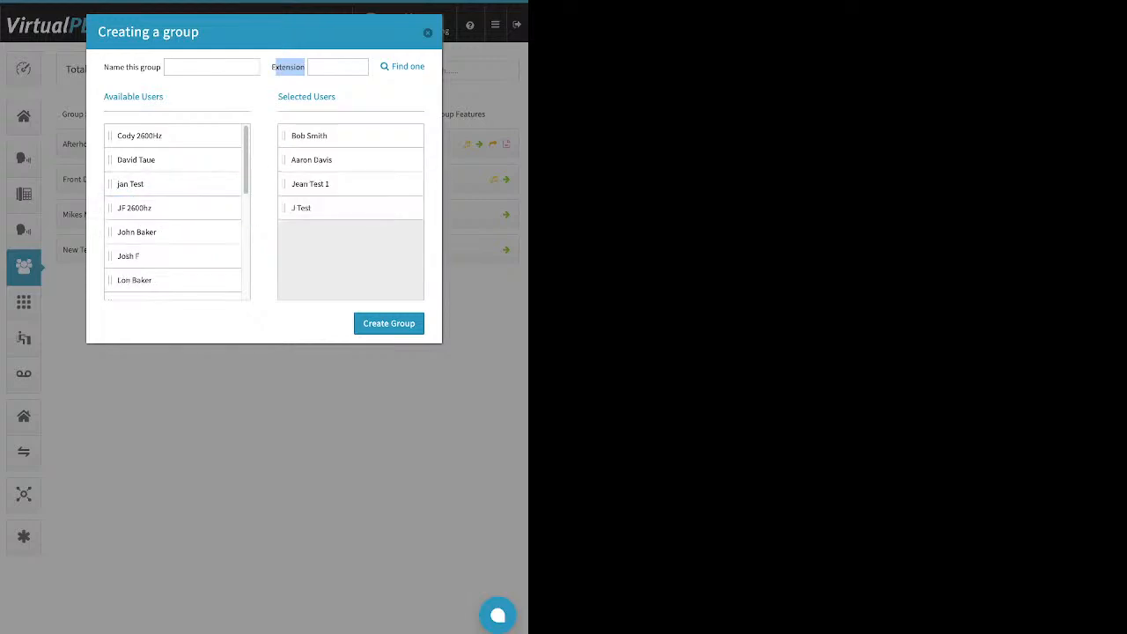
click(427, 32)
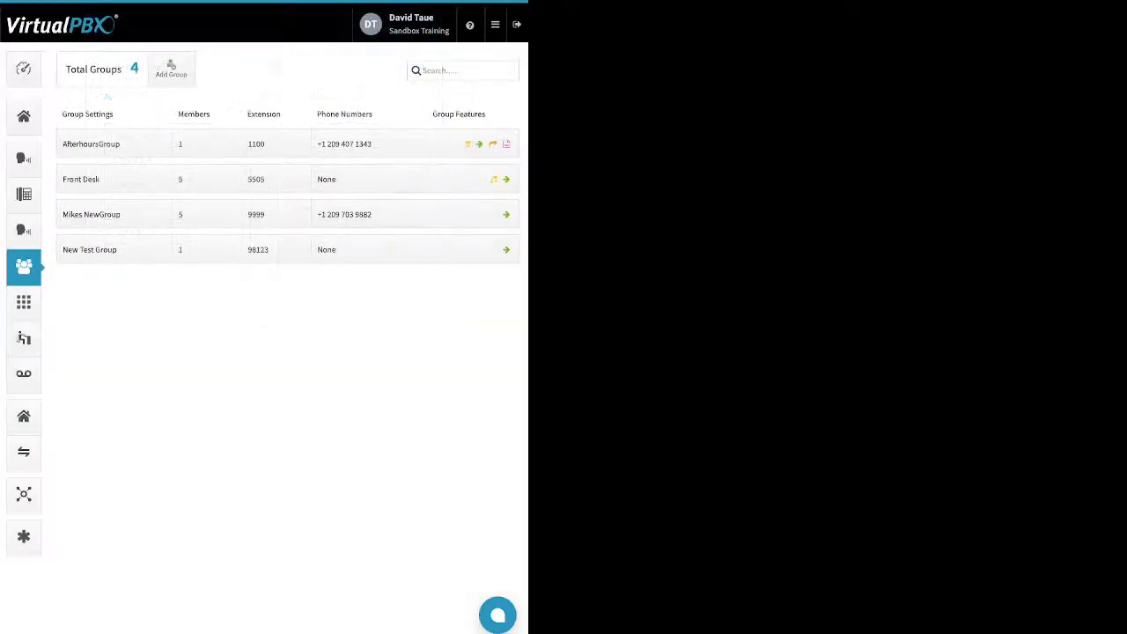
Review the Front Desk group's name and group call attempts, and save its settings
click(114, 179)
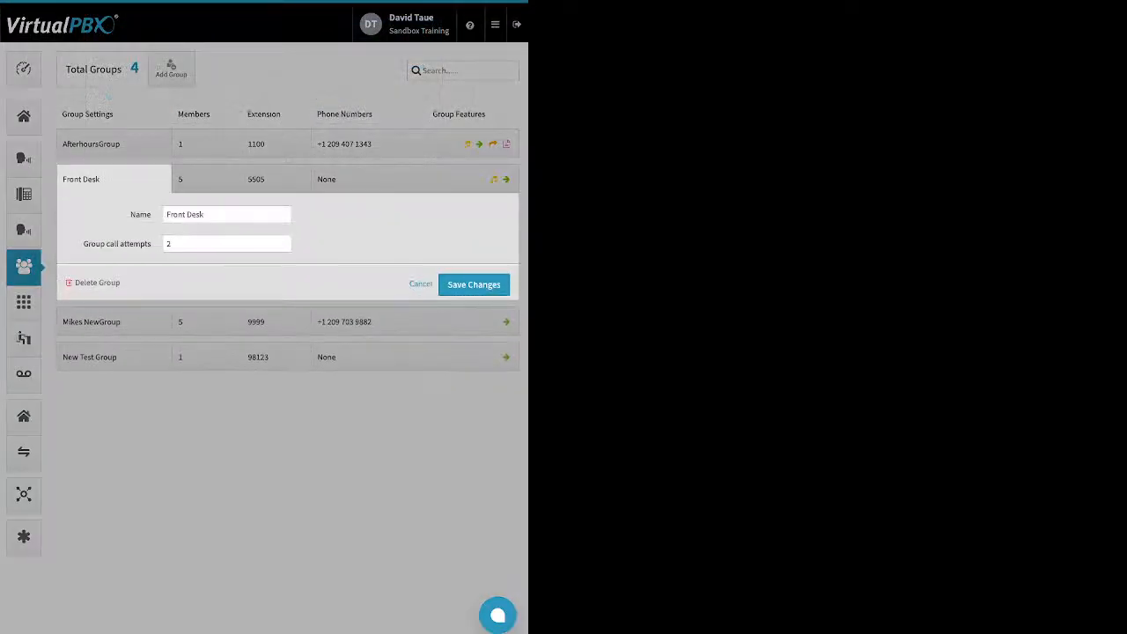
drag(206, 214, 171, 215)
click(211, 244)
drag(151, 244, 118, 244)
click(276, 244)
click(283, 246)
click(473, 284)
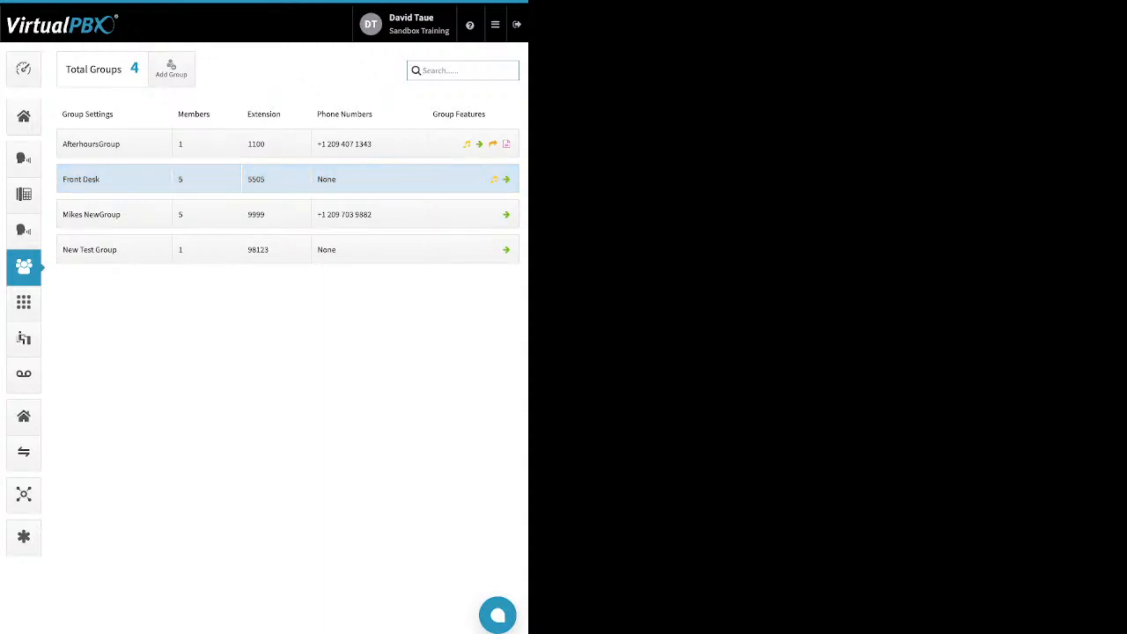
Open the Front Desk group's members and distribute their ring times evenly across 240 seconds
drag(211, 114, 188, 116)
click(206, 179)
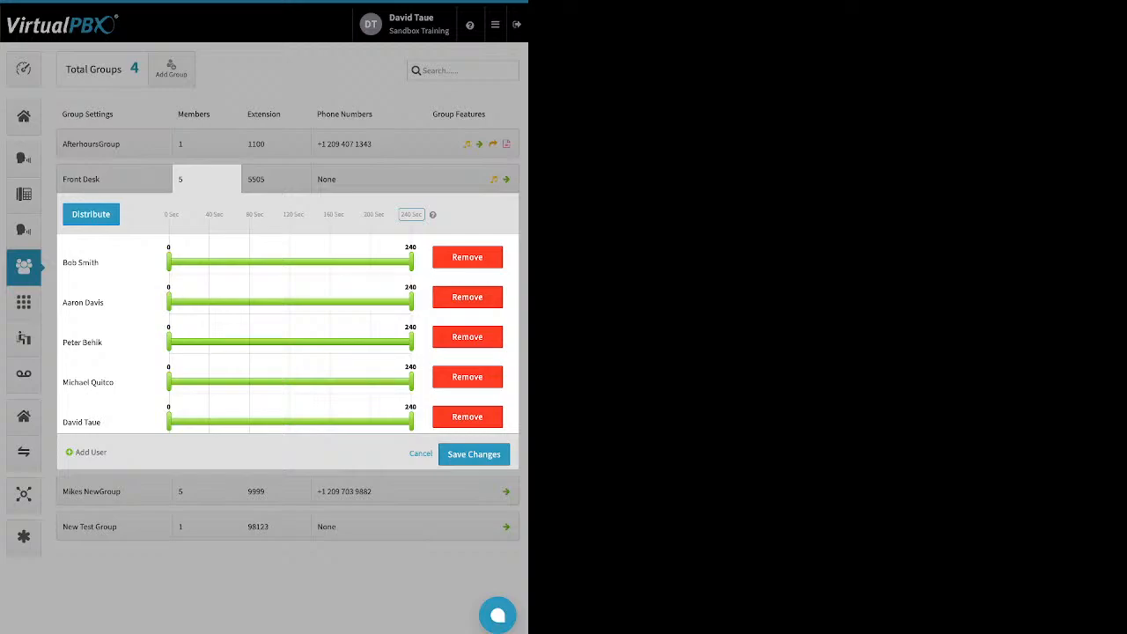
drag(68, 214, 385, 214)
click(411, 214)
click(90, 214)
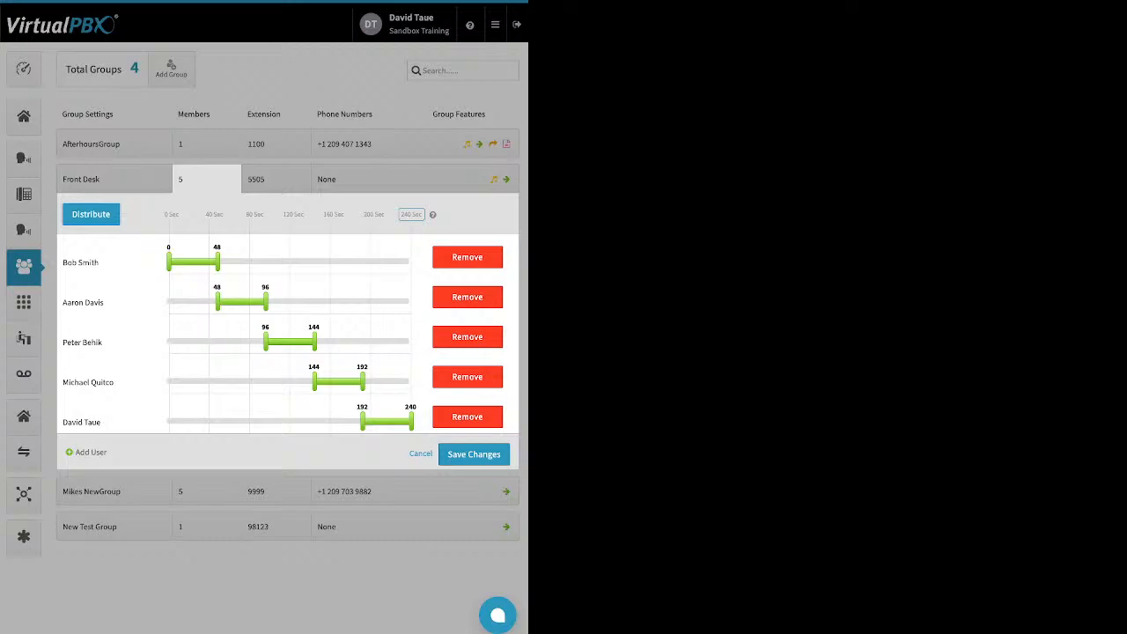
Move the first Front Desk member to the end, reorder the middle members, and redistribute the ring times in the new order
drag(84, 262, 147, 423)
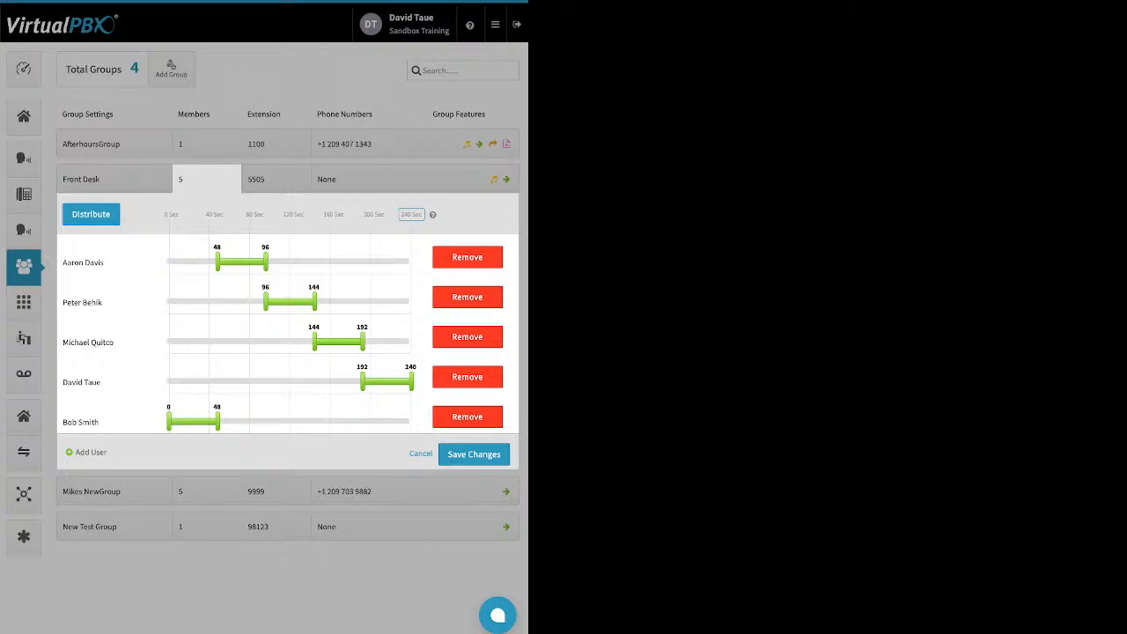
drag(81, 382, 81, 299)
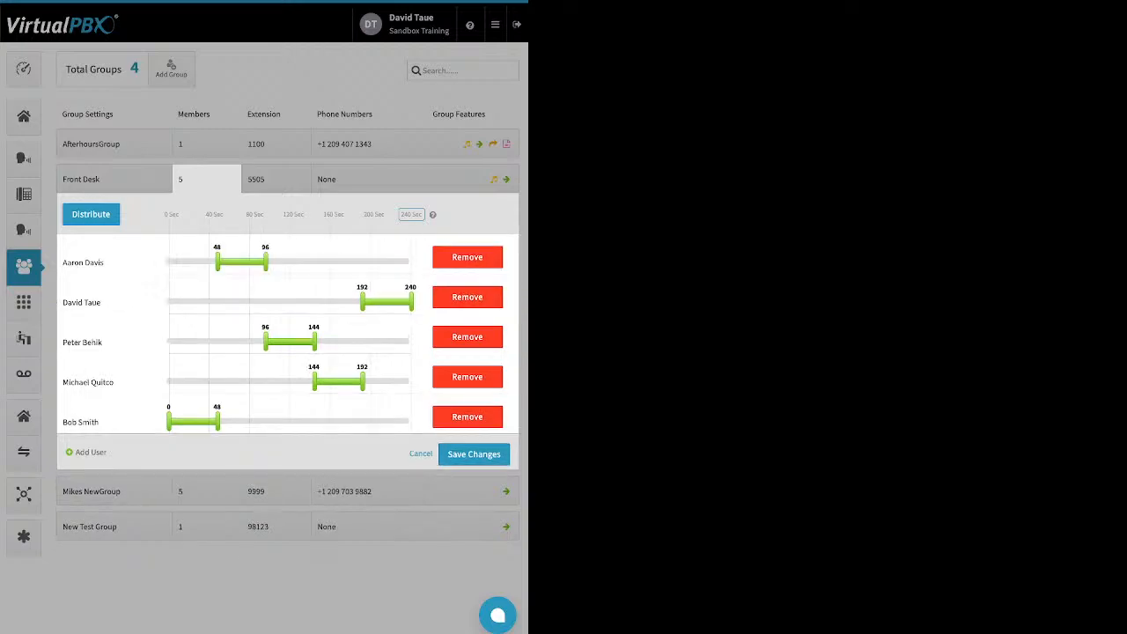
drag(81, 341, 81, 382)
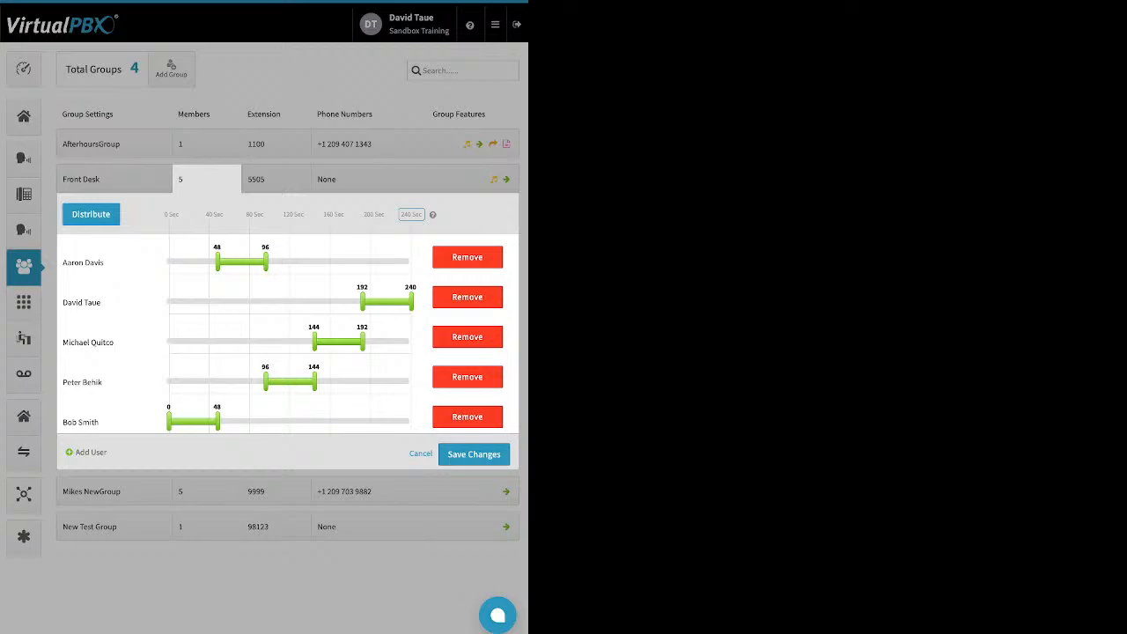
click(91, 214)
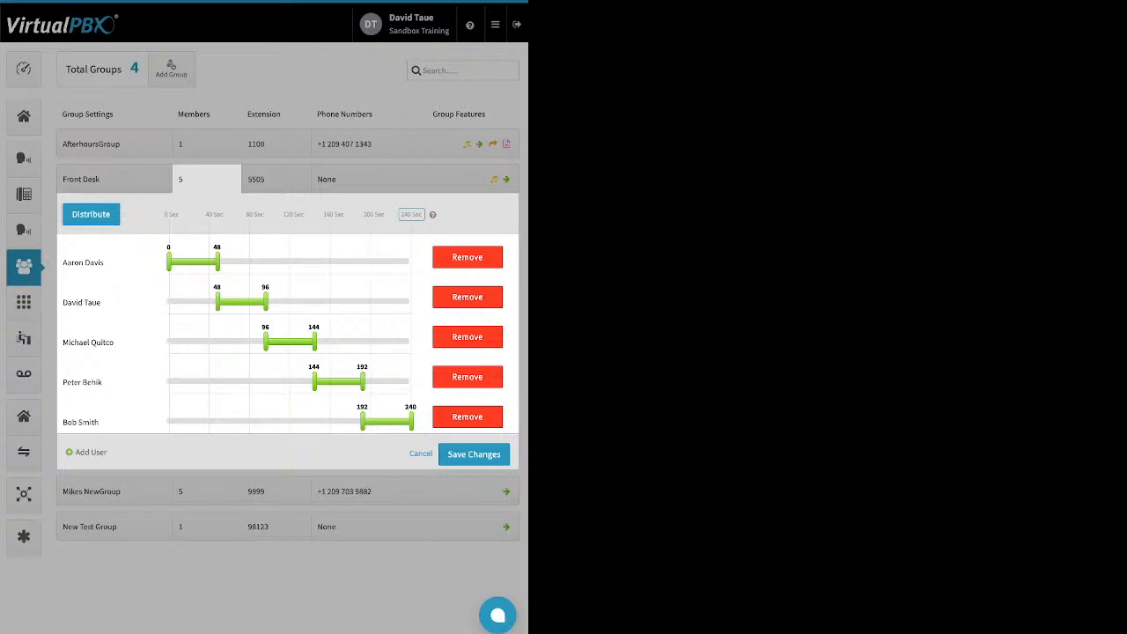
Set overlapping ring times for the first four Front Desk members: 0–125, 0–96, 82–144 and 82–192 seconds
drag(217, 261, 295, 261)
drag(218, 302, 168, 302)
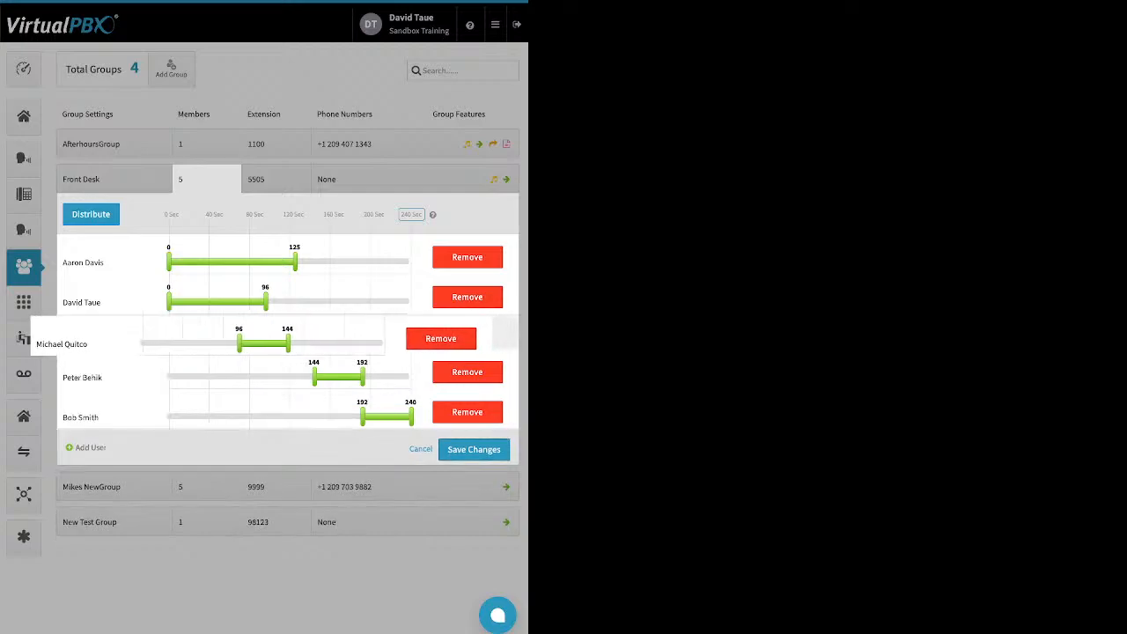
drag(265, 342, 251, 342)
drag(315, 382, 251, 381)
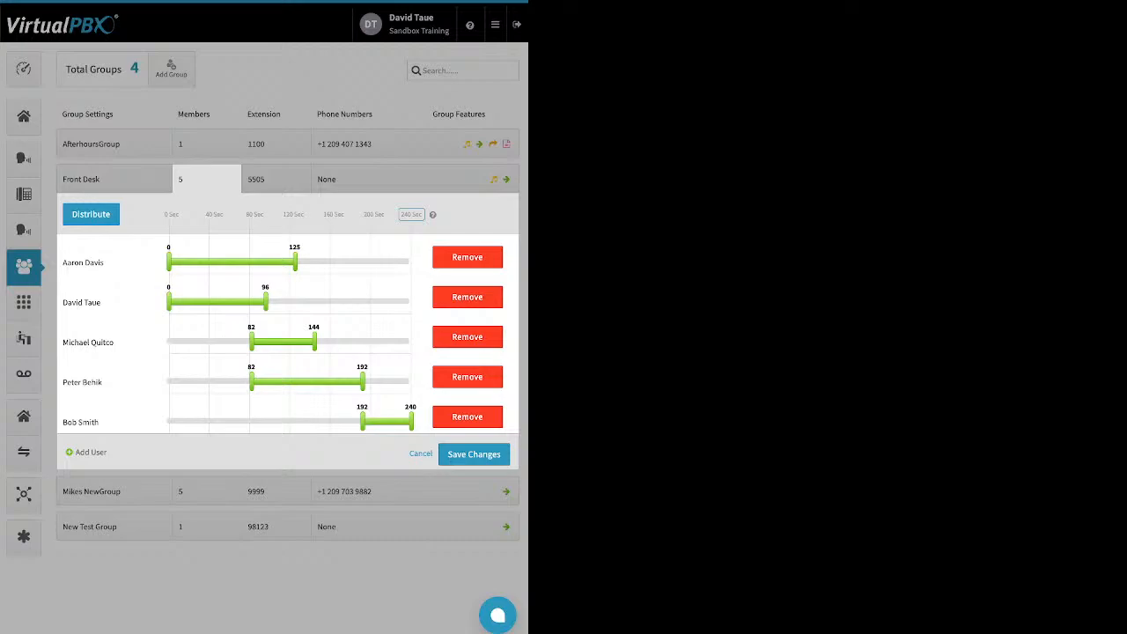
Add the second available user to the Front Desk group and redistribute the ring times evenly among all members
click(91, 452)
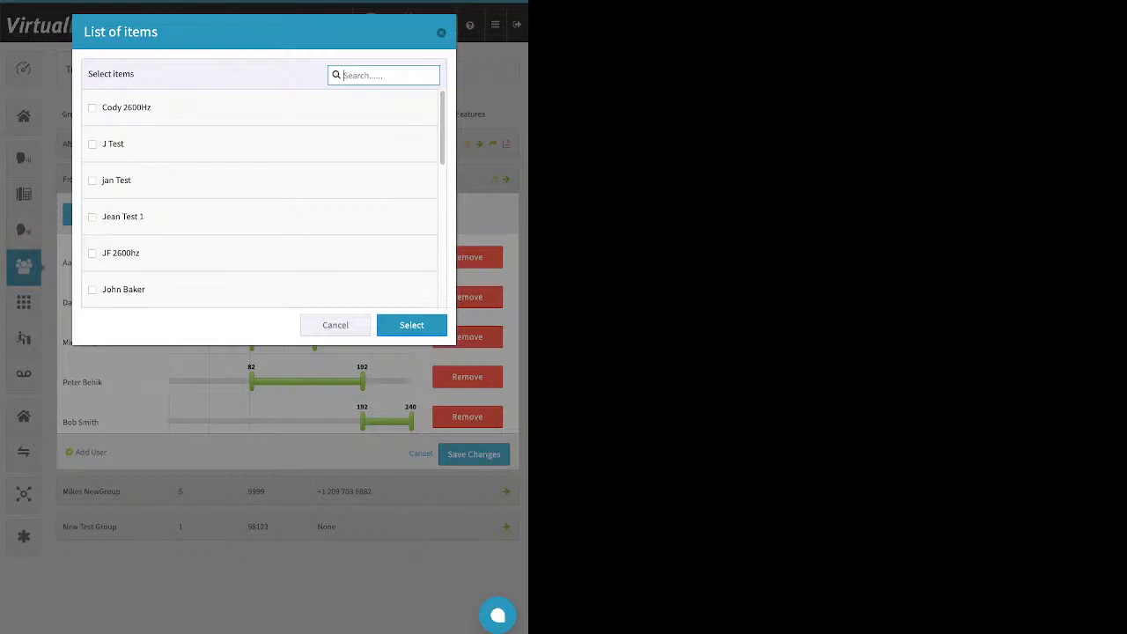
click(92, 143)
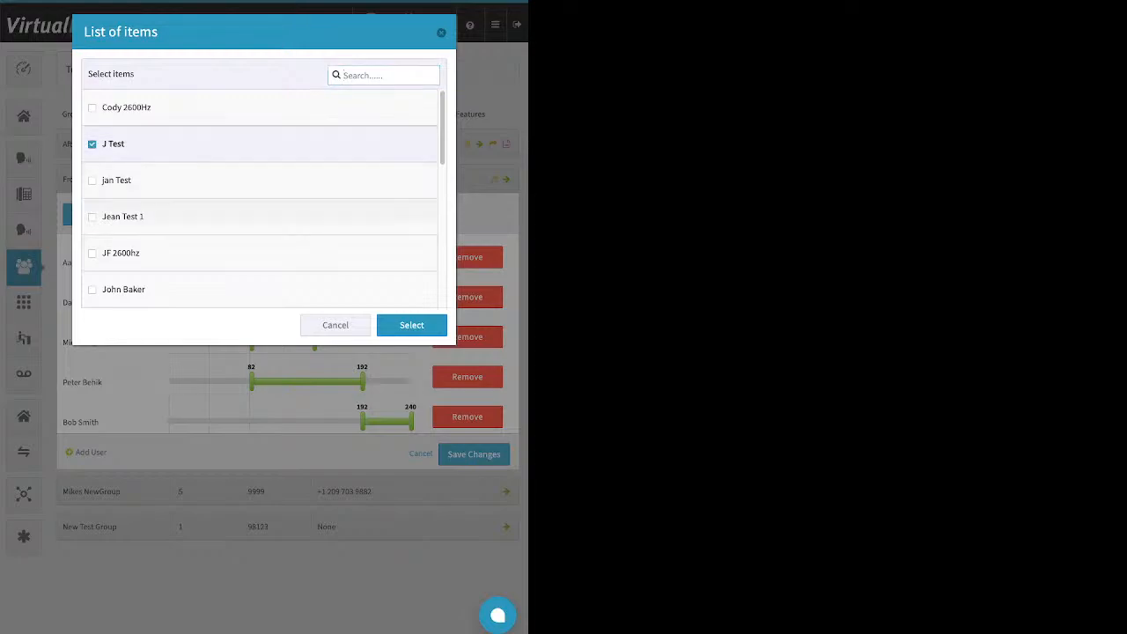
click(411, 324)
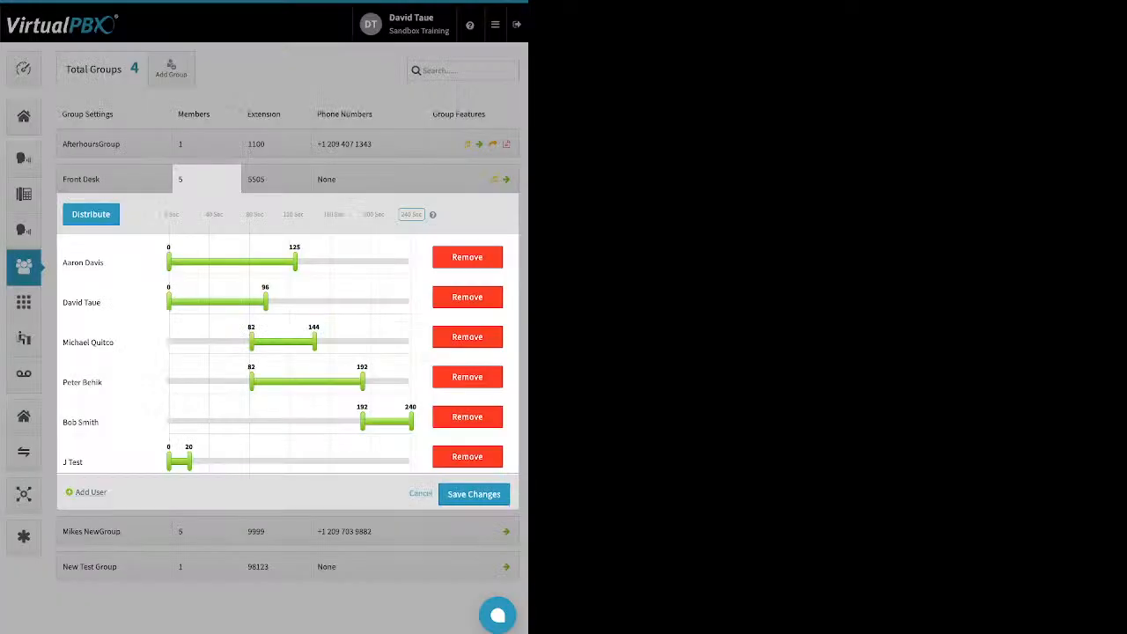
click(91, 214)
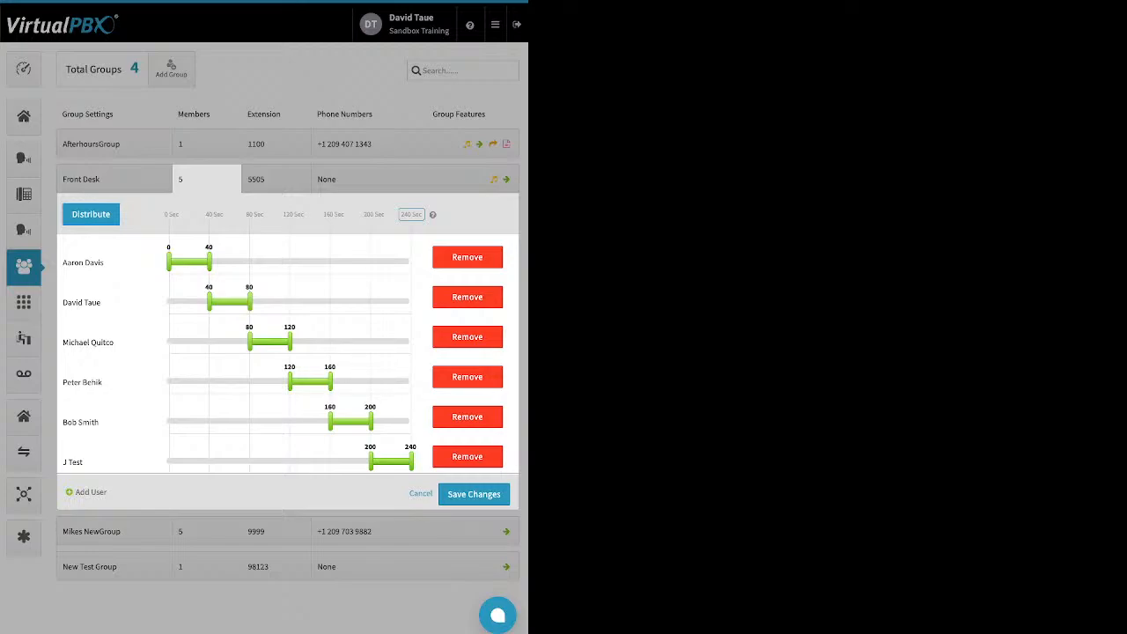
View the Front Desk group's extension and phone number assignment options, and close them without making changes
click(276, 179)
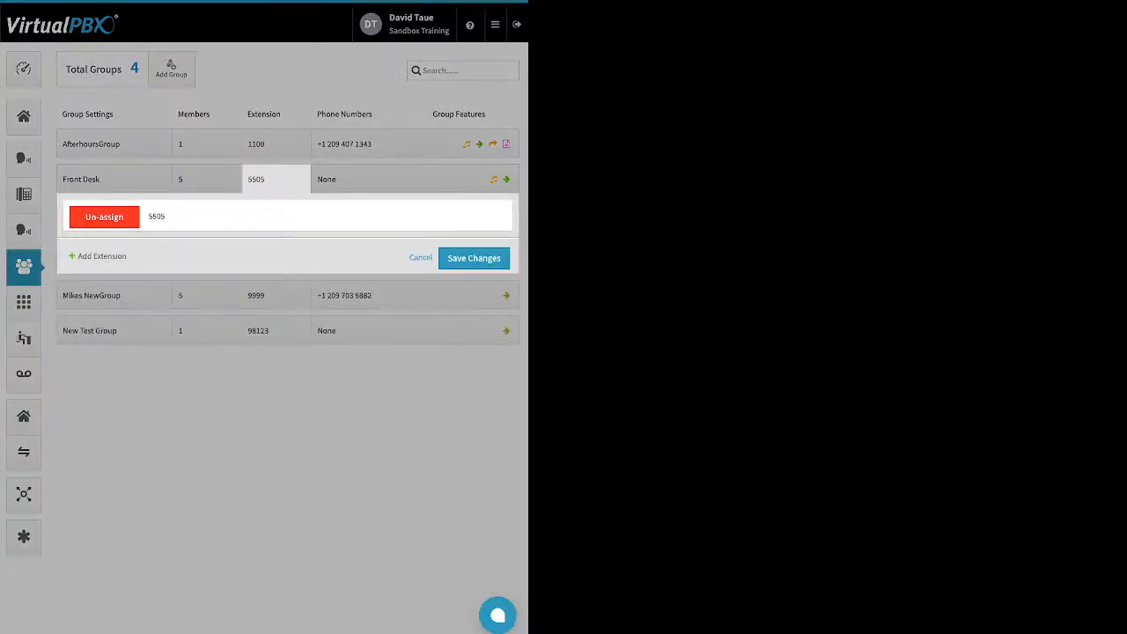
click(368, 179)
click(368, 180)
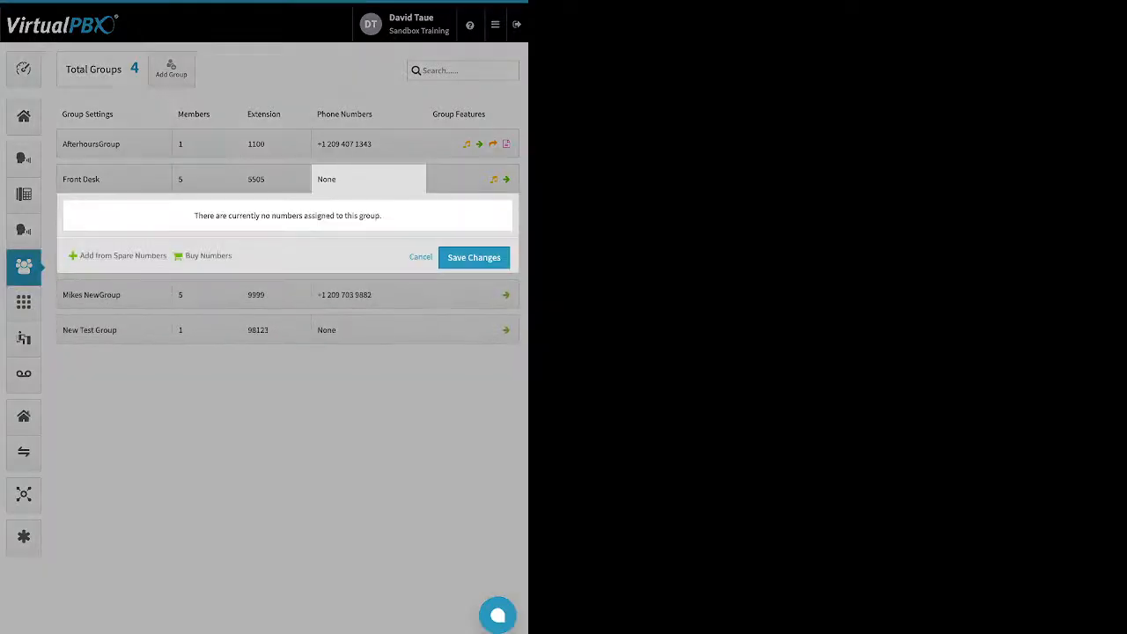
click(420, 257)
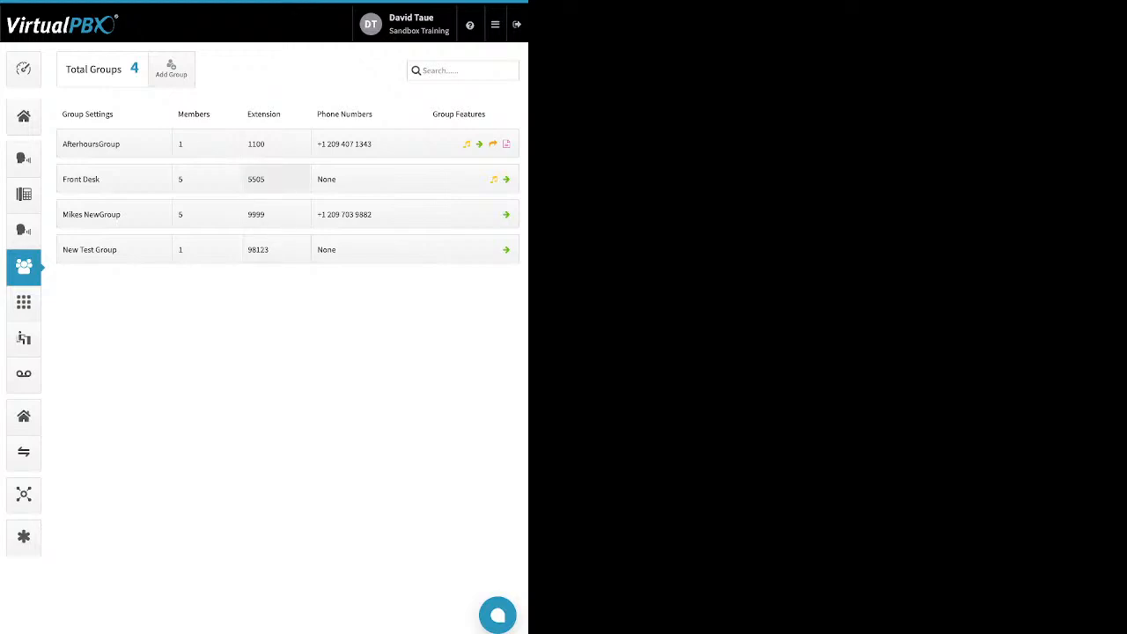
Review the Front Desk group's ringback media and its upload option, and save the ringback settings
click(207, 178)
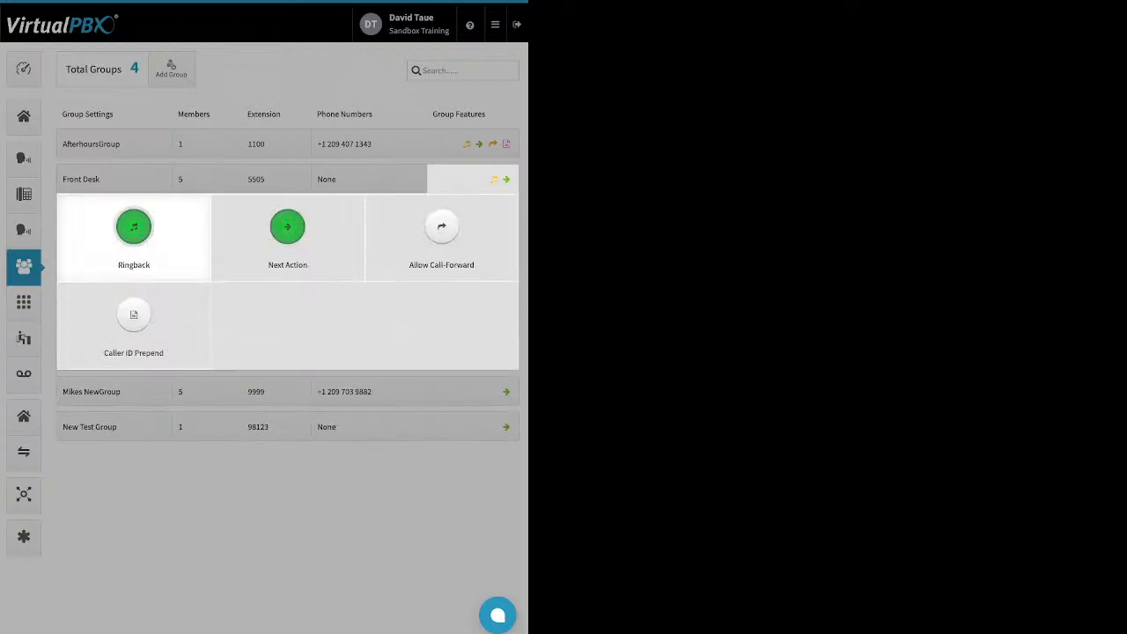
click(134, 227)
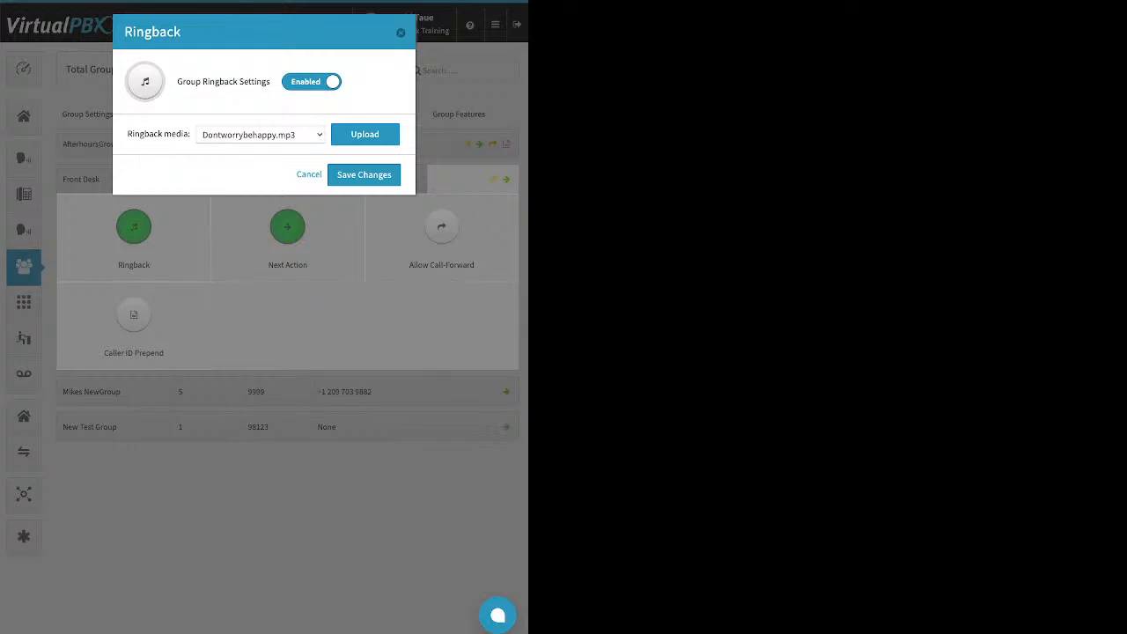
click(364, 135)
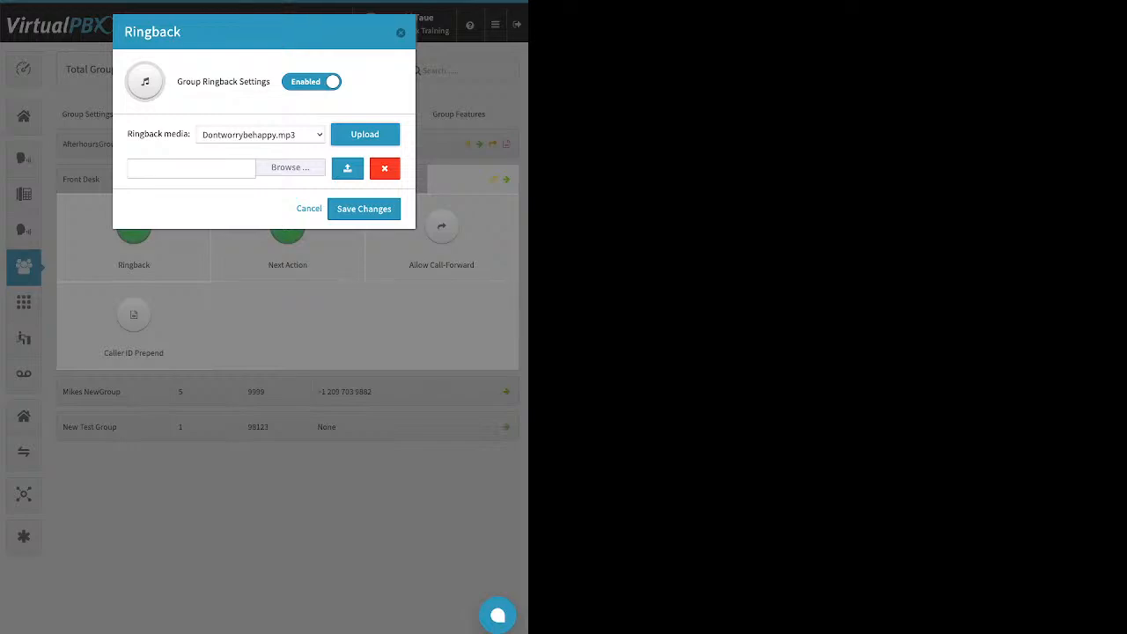
click(373, 210)
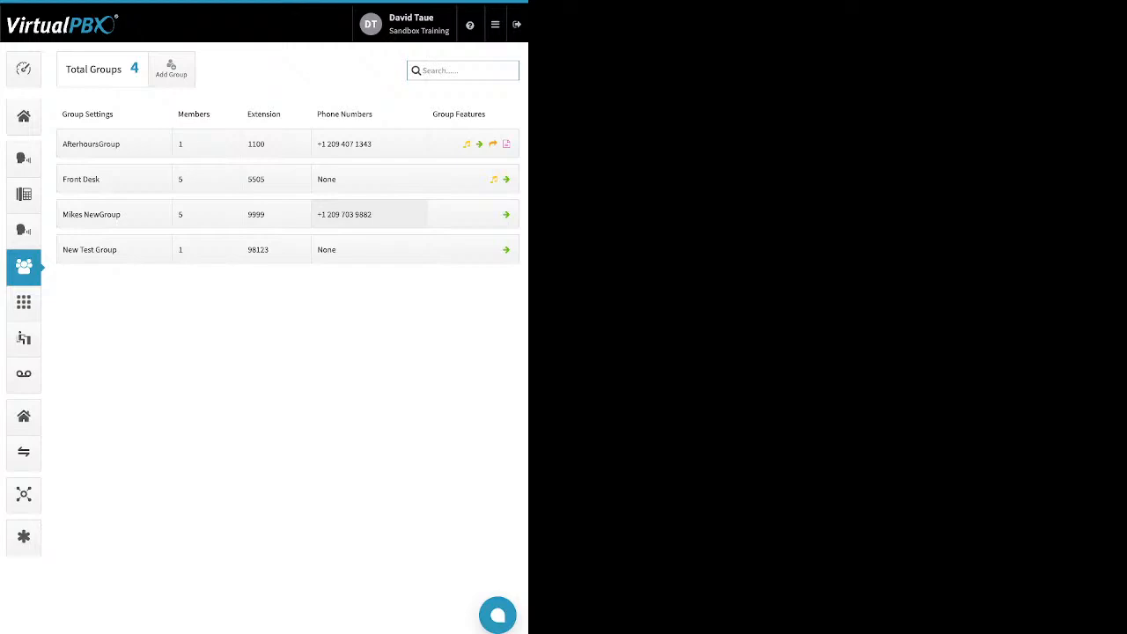
Open the Front Desk group's Next Action settings and browse the forwarding destinations for unanswered calls
click(474, 179)
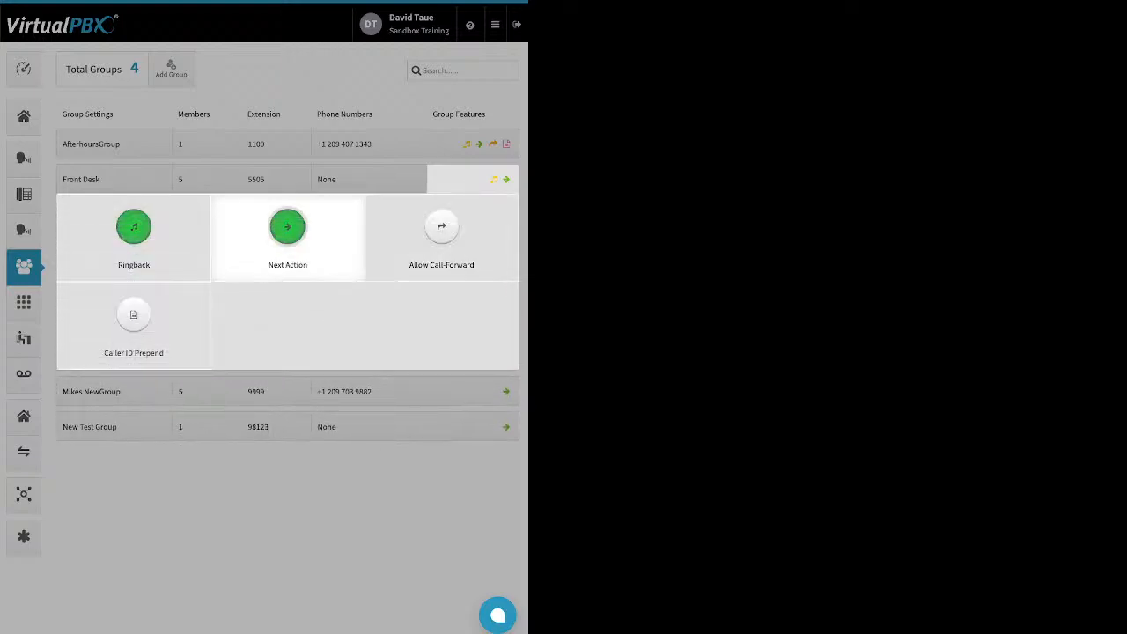
click(287, 227)
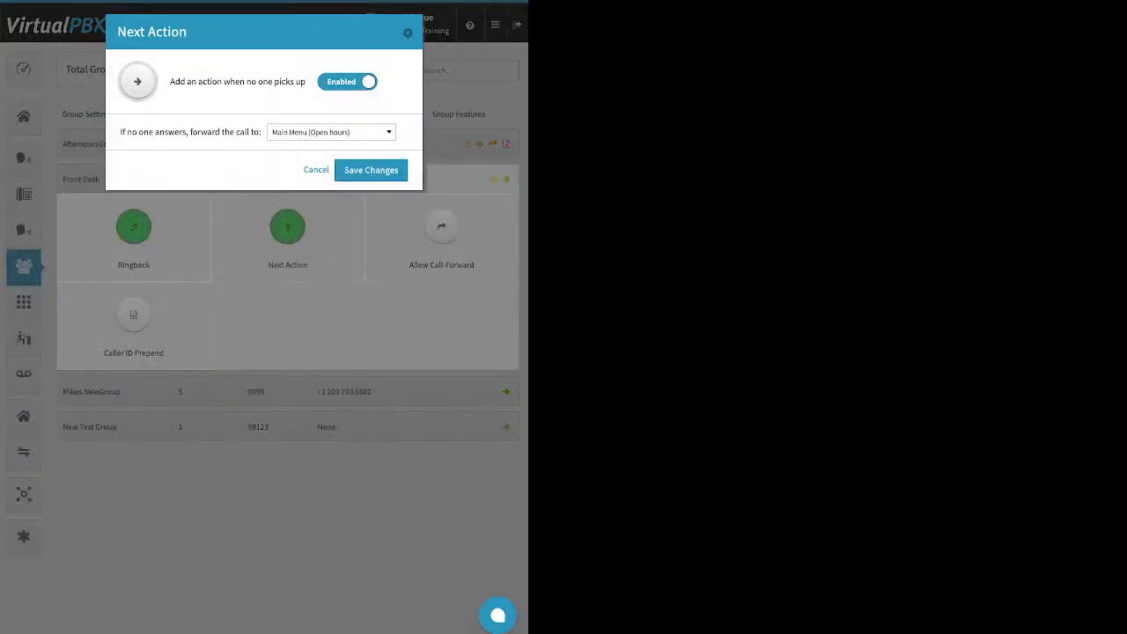
drag(121, 132, 261, 132)
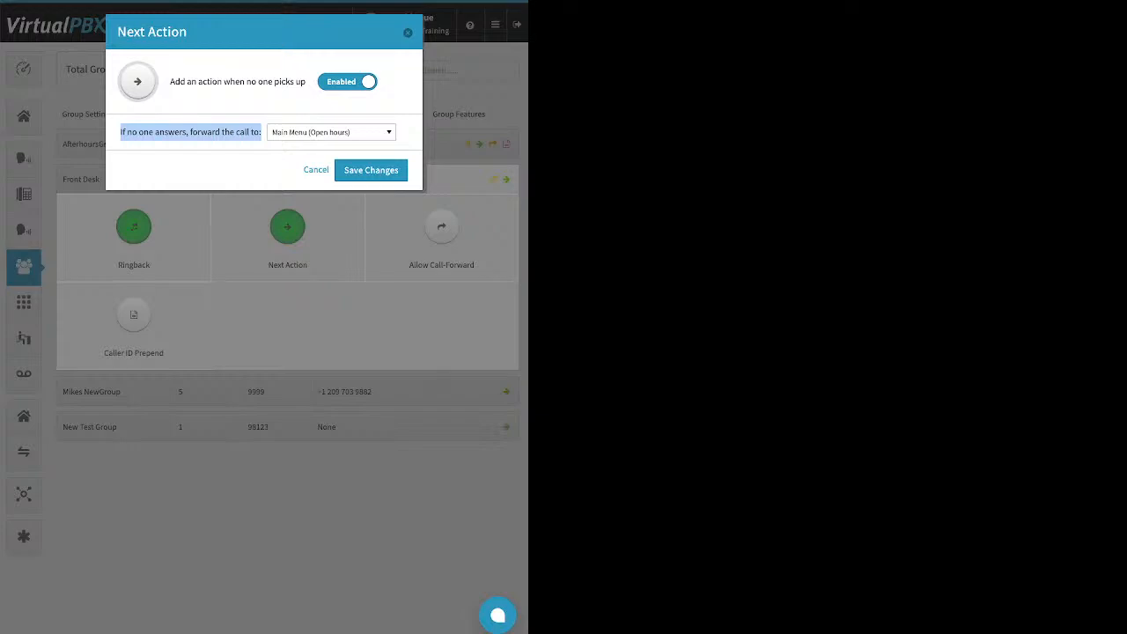
click(331, 132)
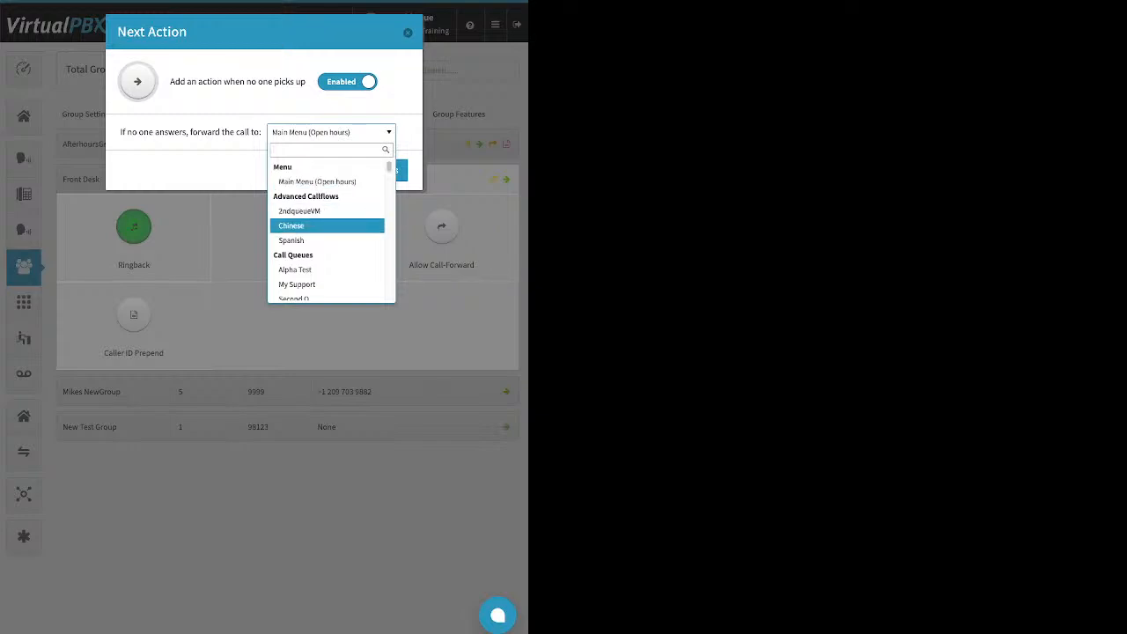
key(Up)
key(Up)
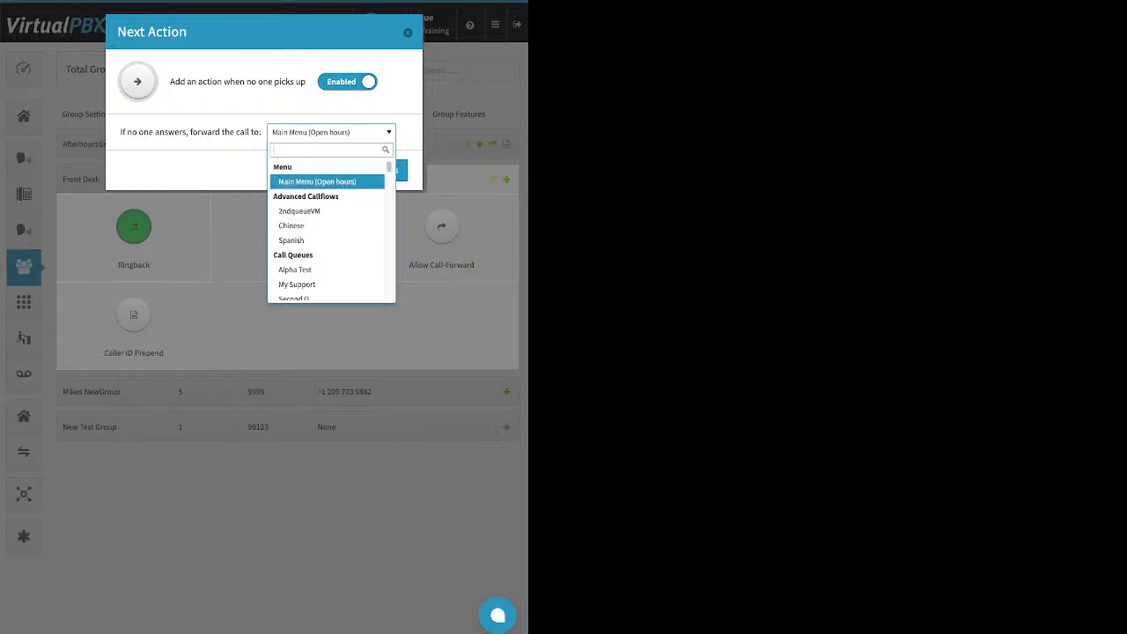
key(Down)
key(Down)
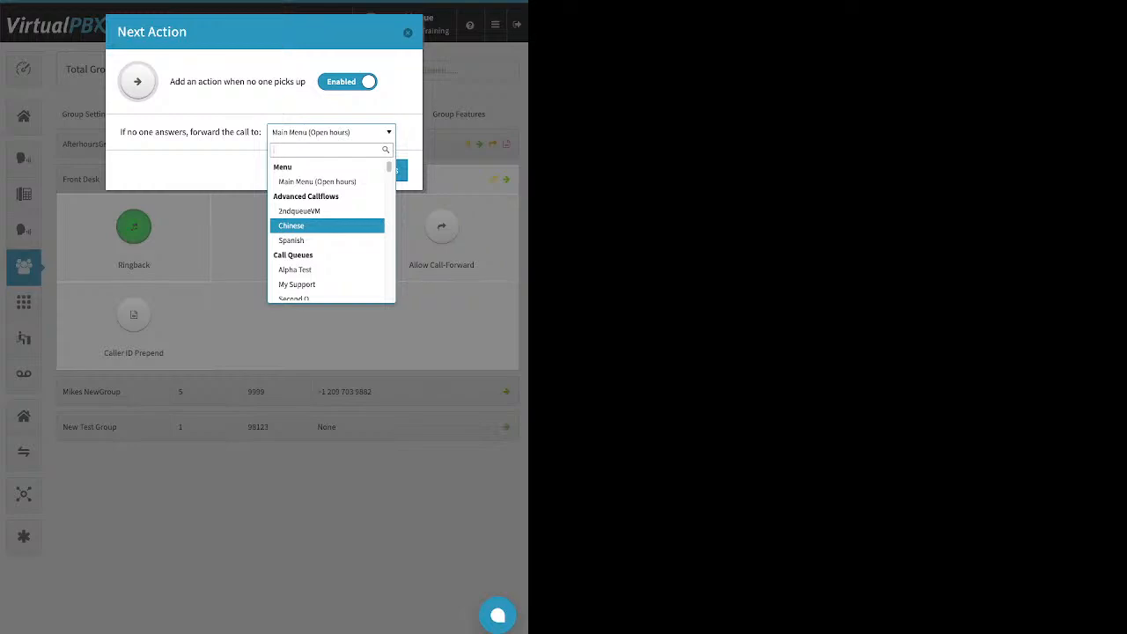
key(Down)
key(Down)
key(Down)
key(Down)
key(Down)
key(Down)
key(Down)
key(Down)
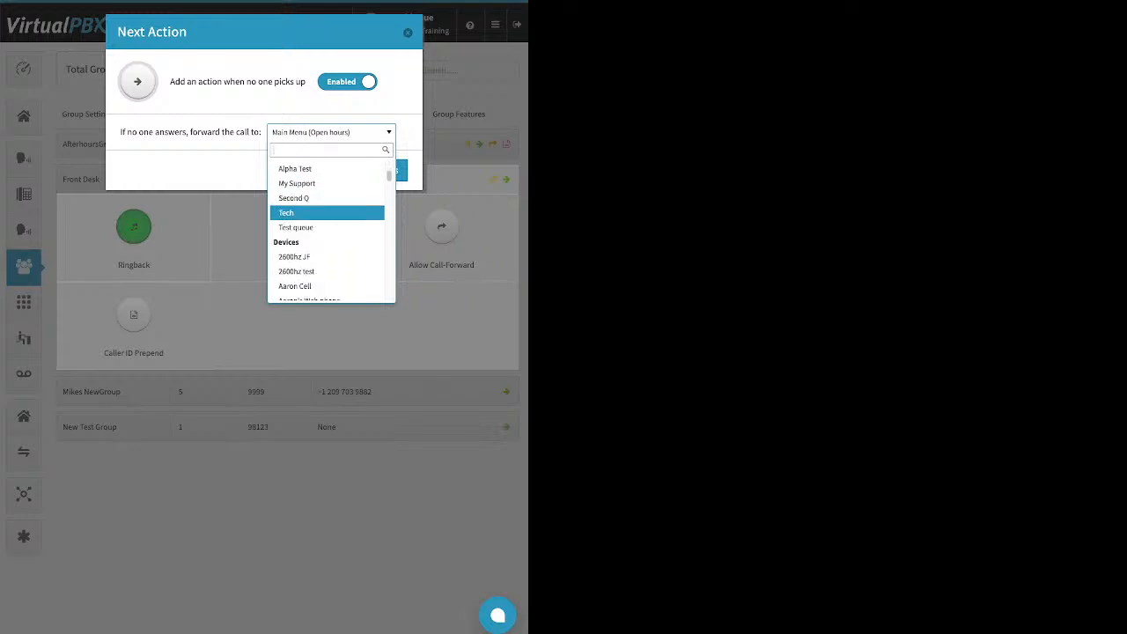
Set the Front Desk group's Next Action to forward unanswered calls to the first female test user's voicemail box and save the changes
key(Down)
key(Down)
key(Down)
key(Down)
key(Down)
key(Down)
key(Down)
key(Down)
key(Down)
key(Down)
key(Down)
key(Down)
key(Down)
key(Down)
key(Down)
key(Down)
key(Down)
key(Down)
key(Down)
key(Down)
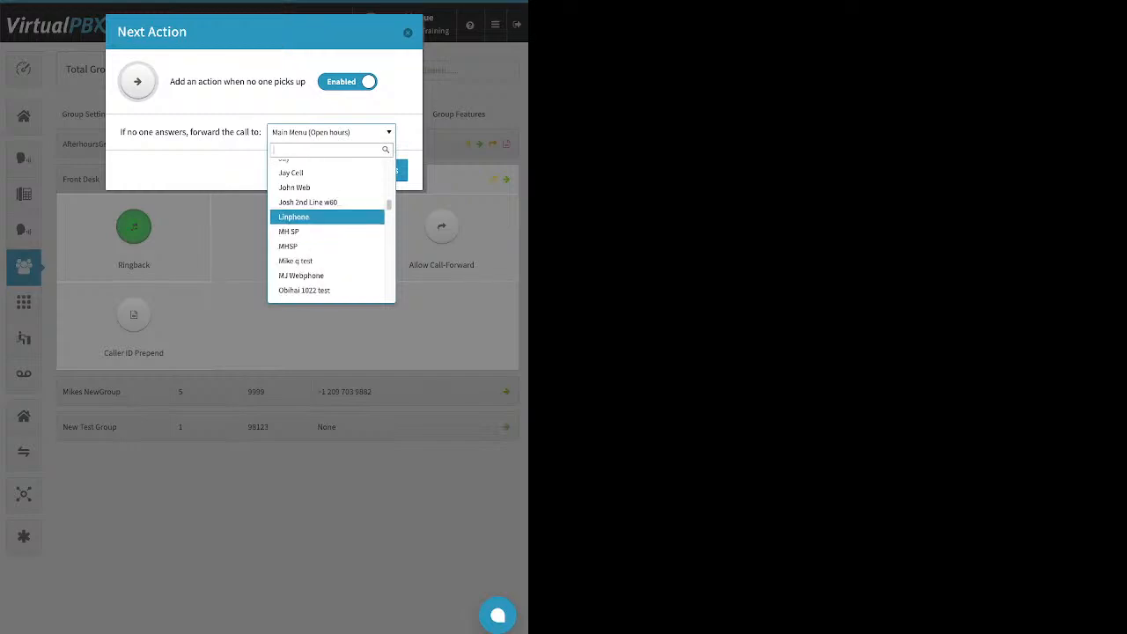
key(Down)
key(Down)
key(Down)
key(Down)
key(Down)
key(Down)
key(Down)
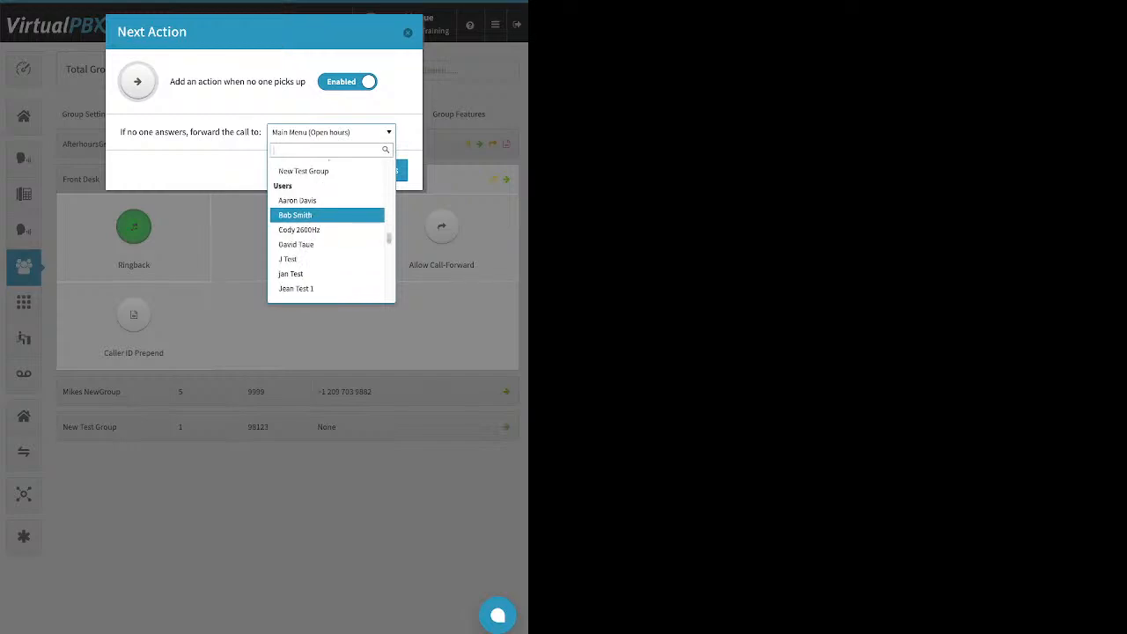
scroll(327, 220, down, 5)
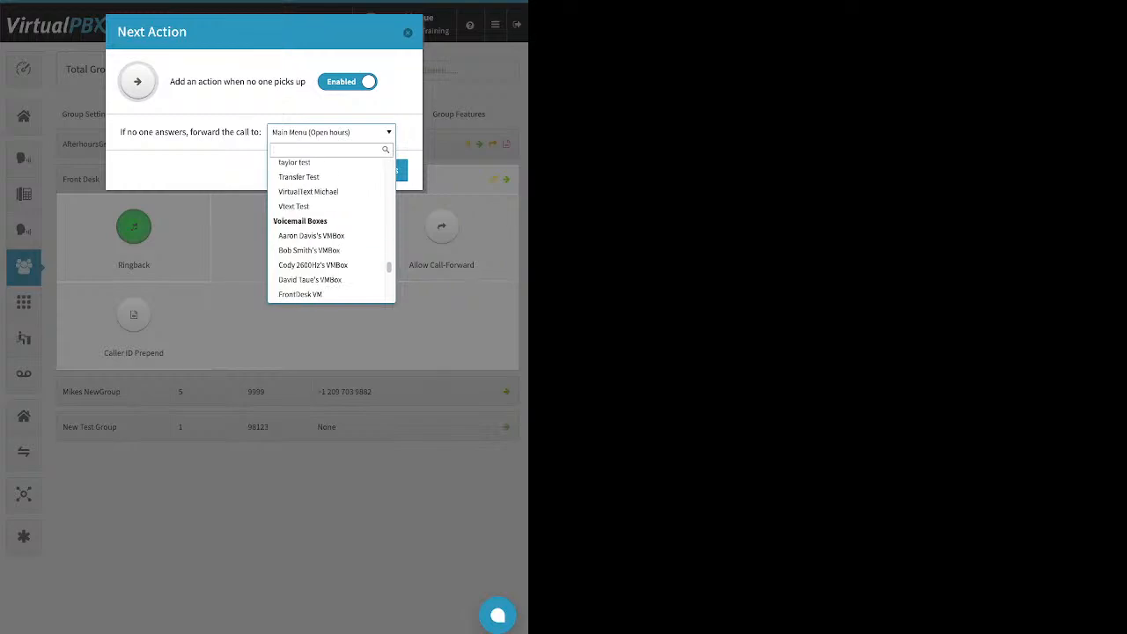
scroll(327, 228, down, 3)
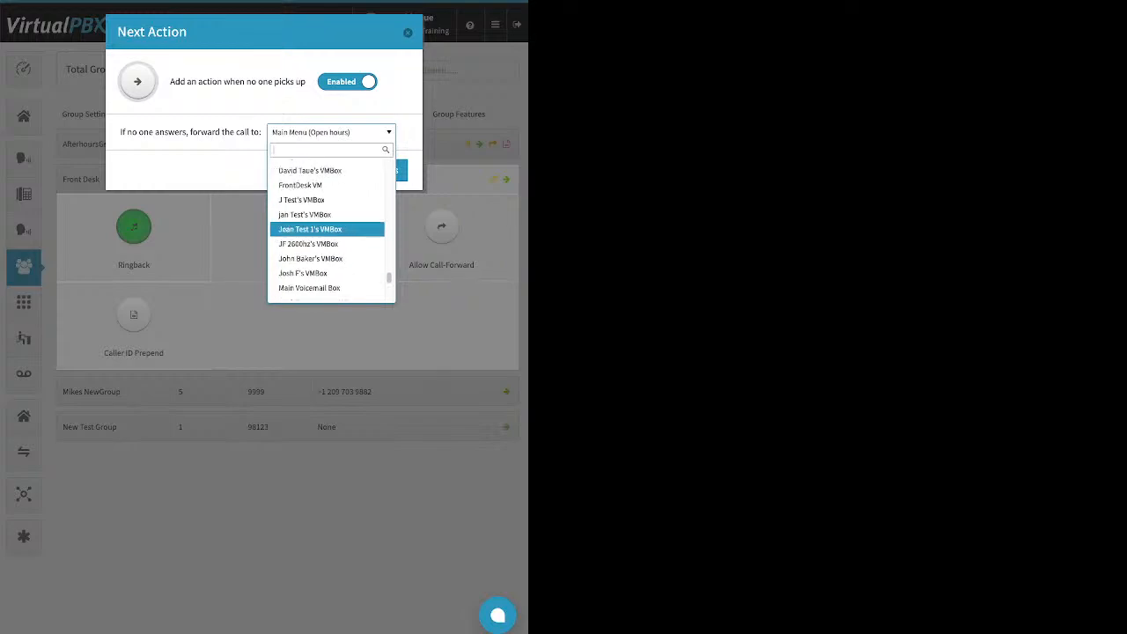
key(Return)
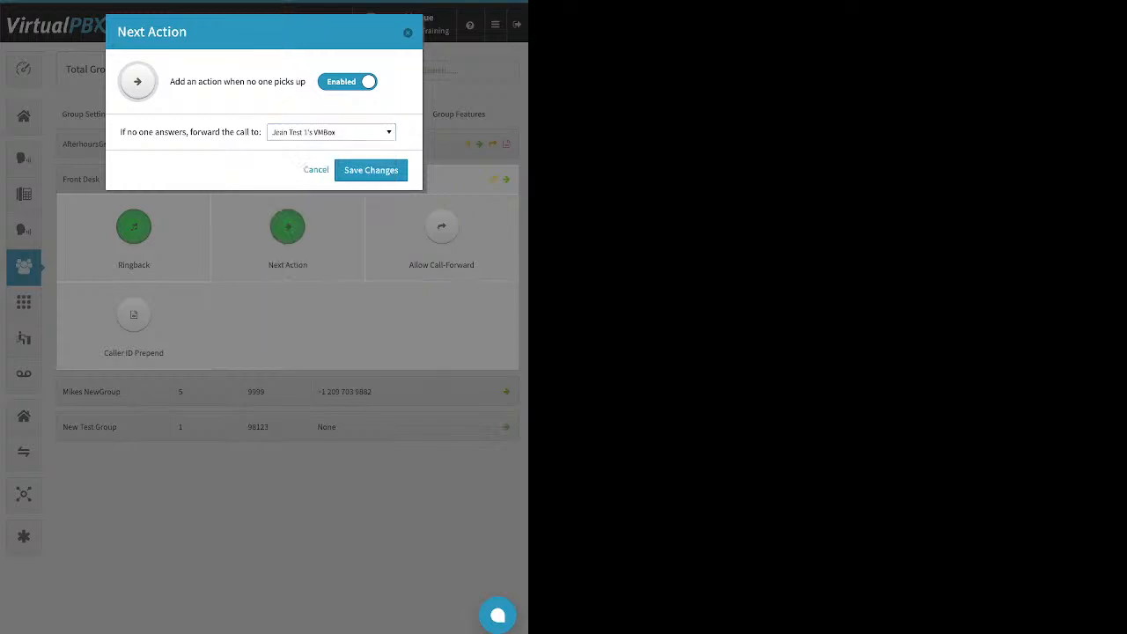
click(370, 170)
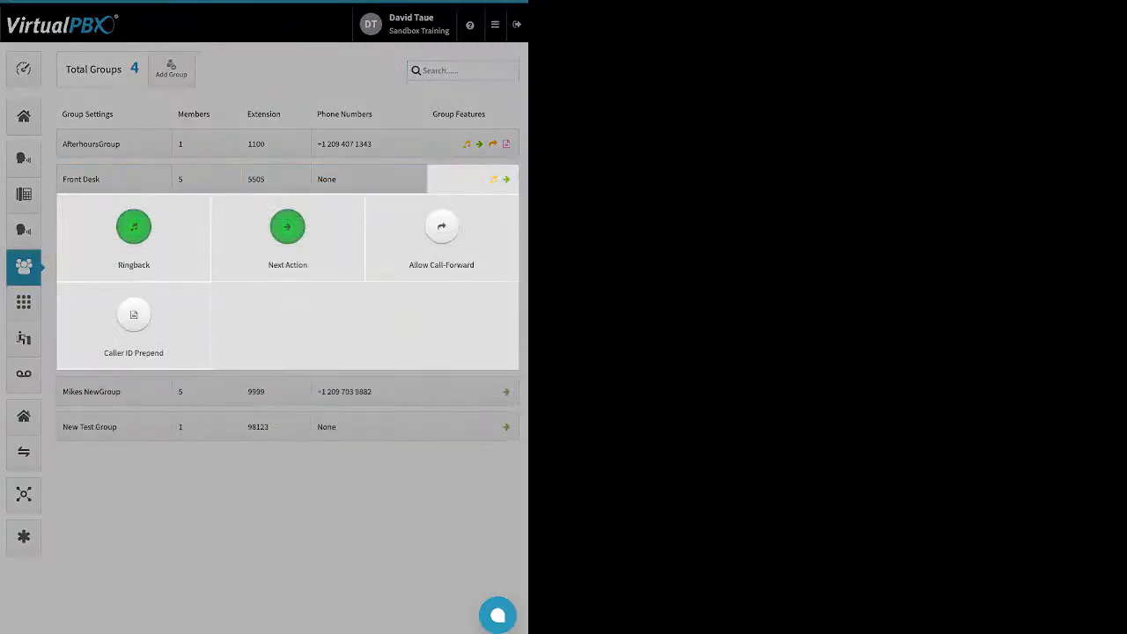
Try enabling Allow Call-Forward for the Front Desk group, closing the settings without saving
click(441, 227)
click(282, 81)
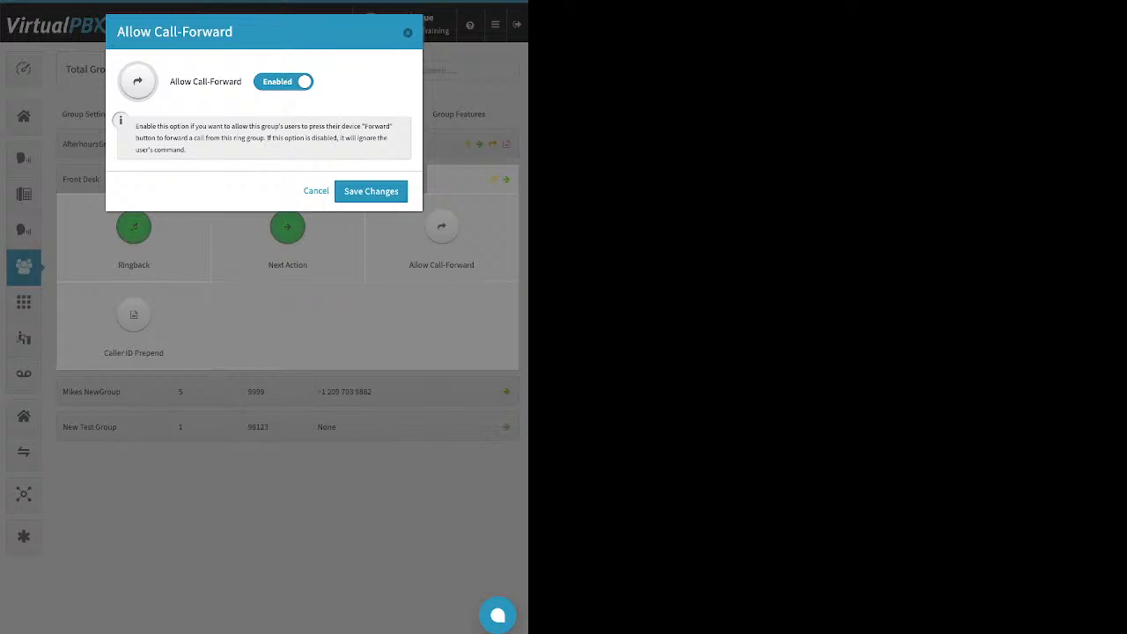
click(407, 32)
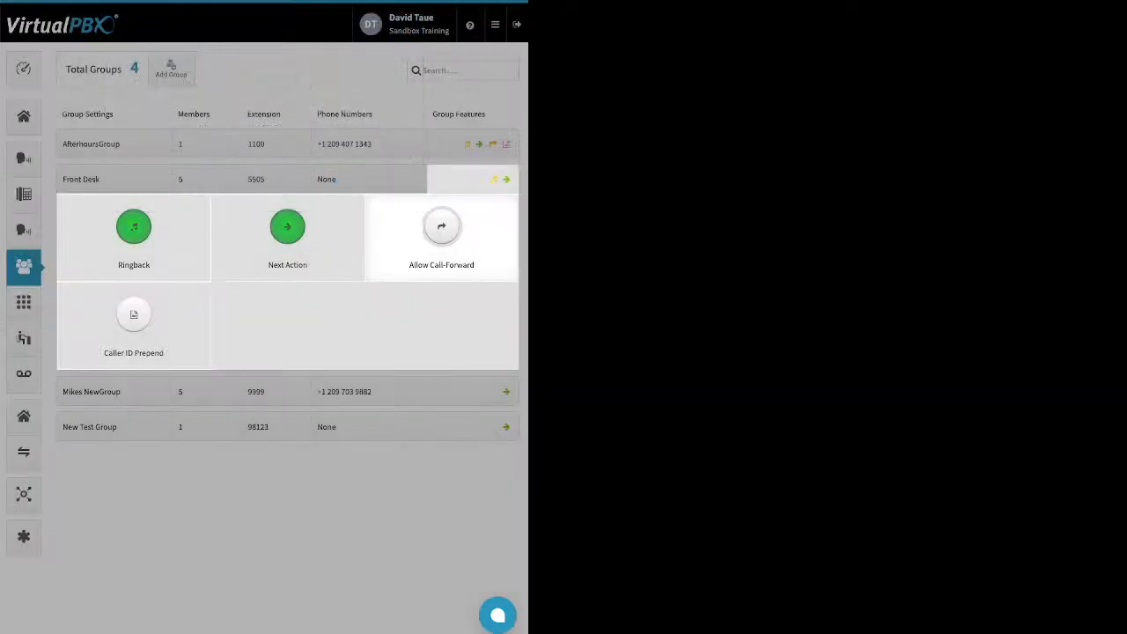
Try enabling Caller ID Prepend for the Front Desk group, check the name and number prefix fields, and cancel
click(134, 317)
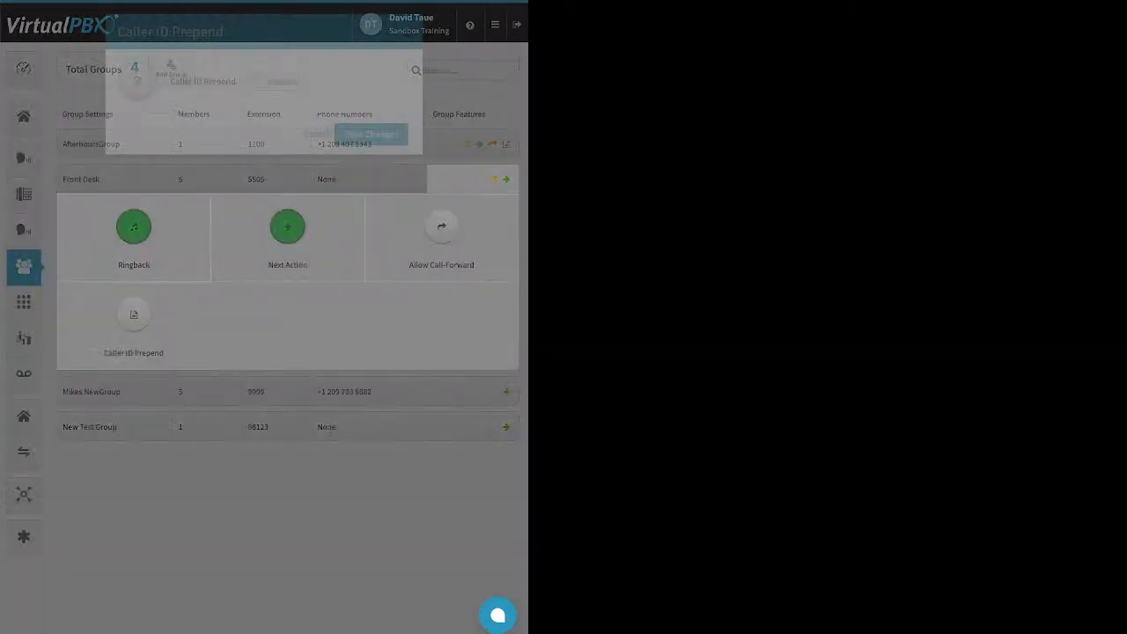
click(277, 82)
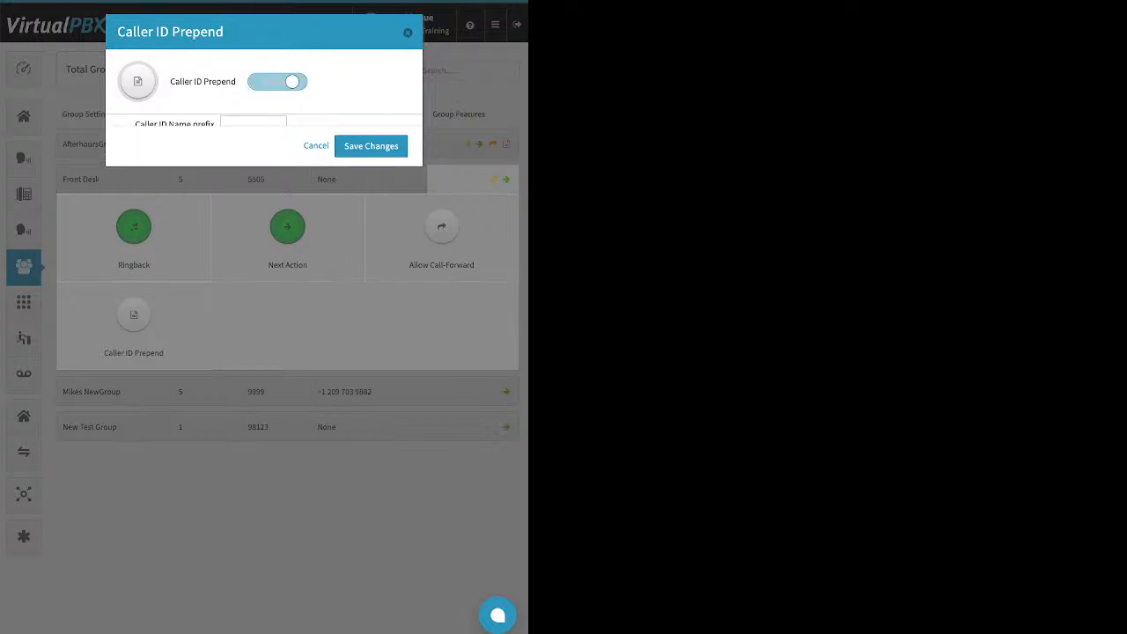
drag(141, 132, 215, 132)
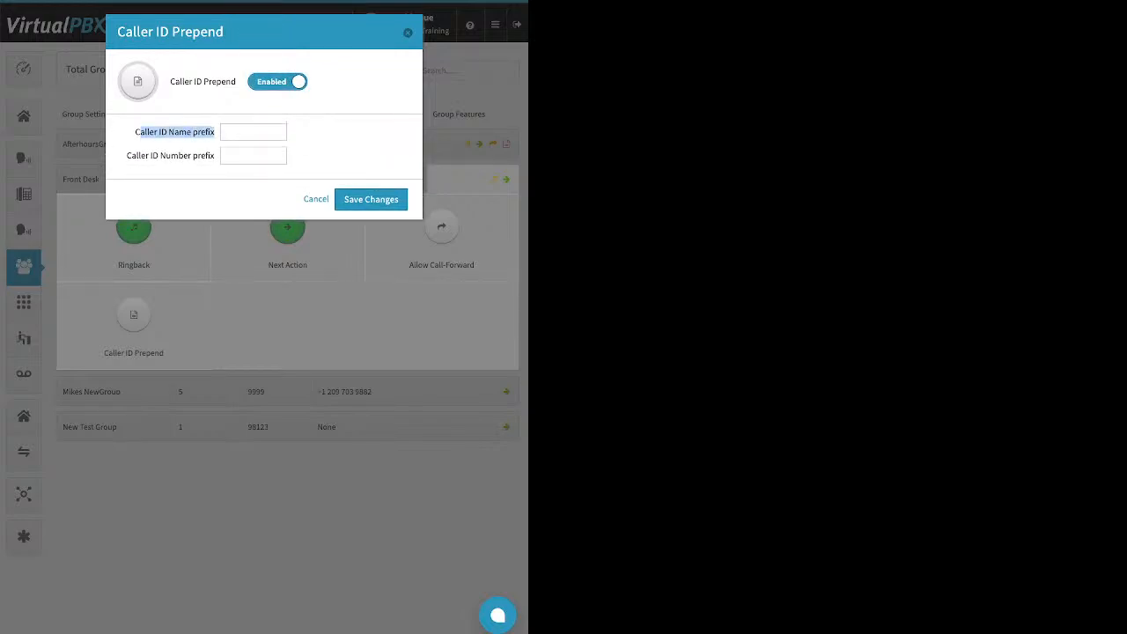
drag(127, 156, 192, 156)
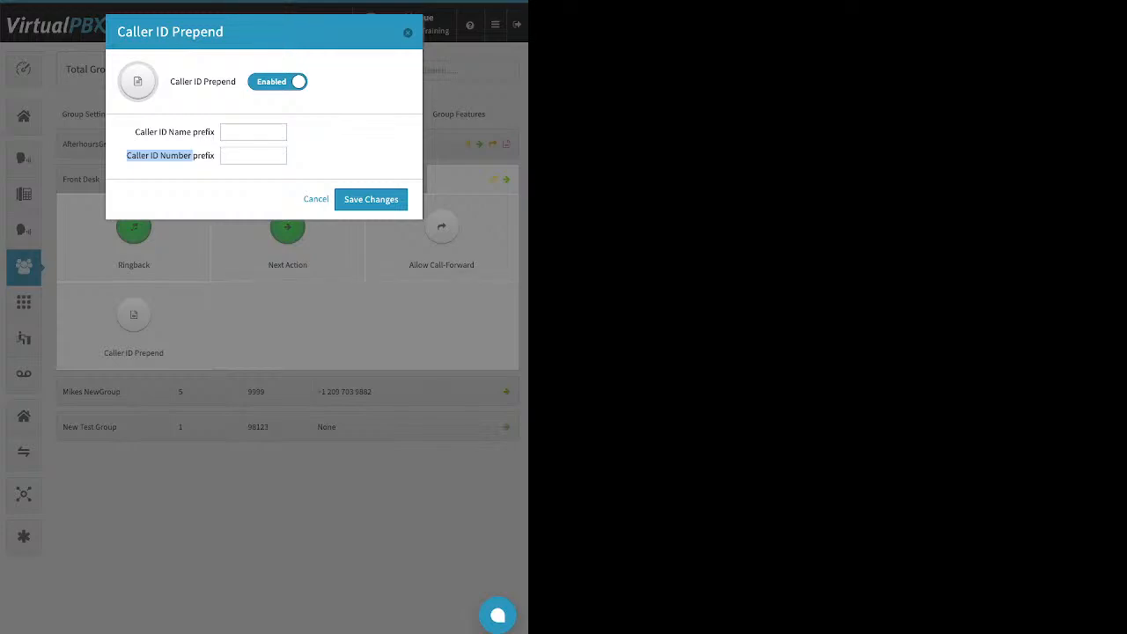
click(316, 199)
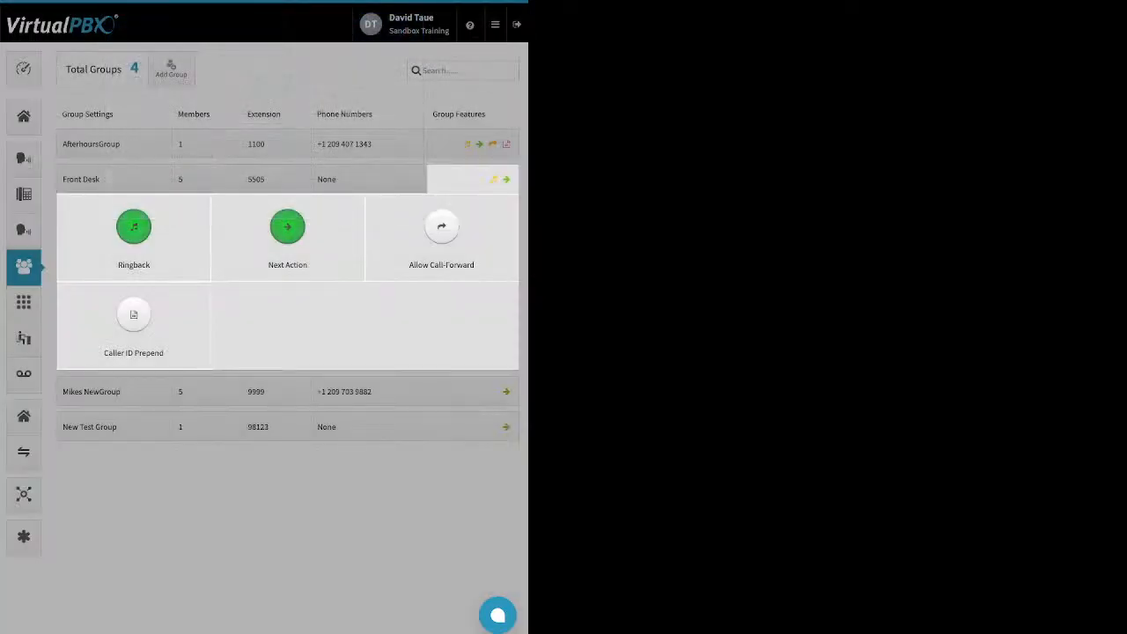
click(264, 492)
View the numbers in use and check the options available for the third number in the list
click(24, 302)
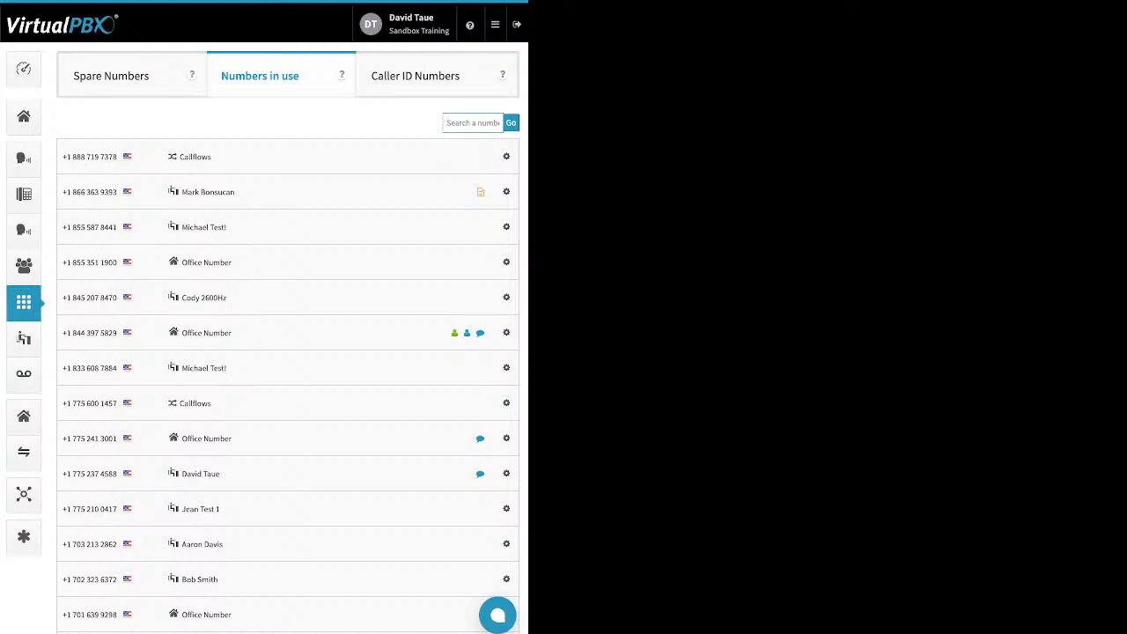
click(506, 228)
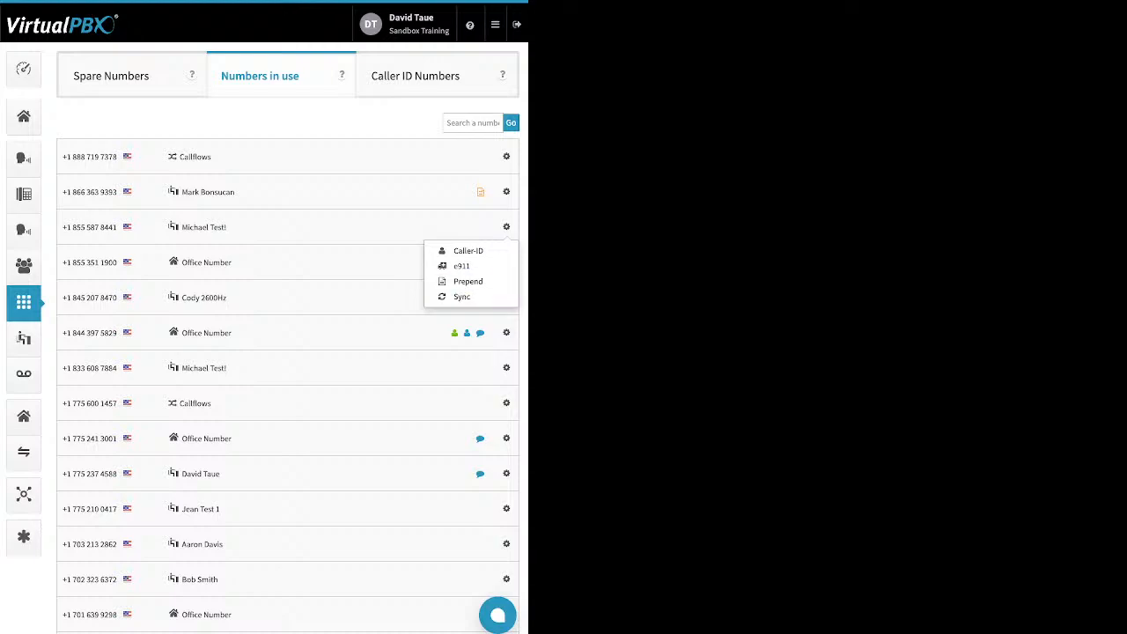
click(506, 227)
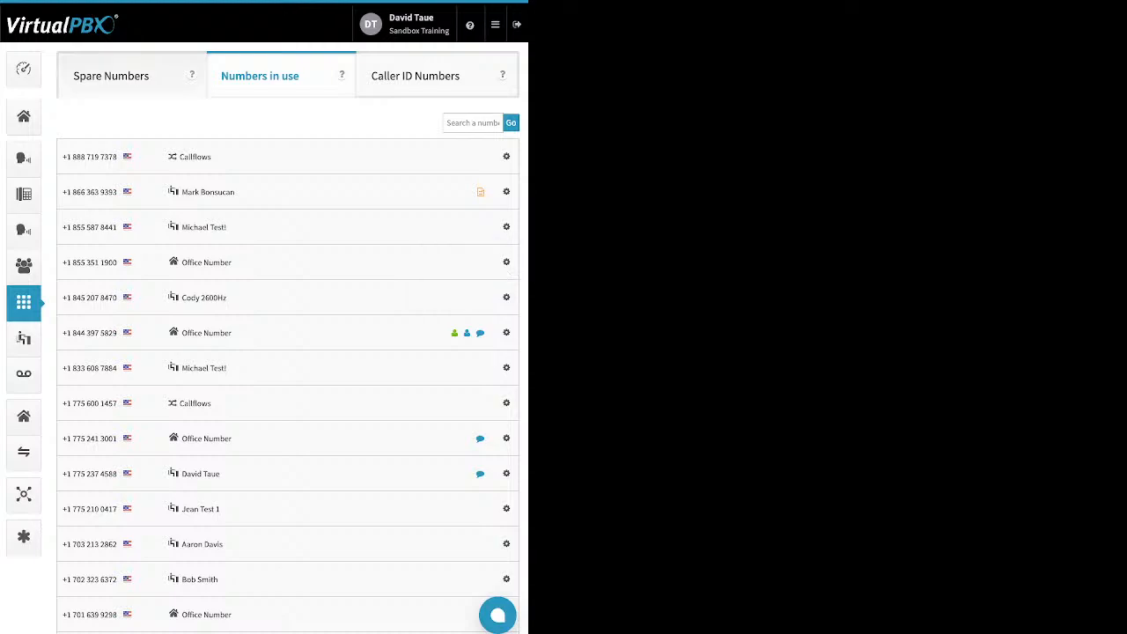
Delete the spare numbers with area codes 346, 424 and 855 and return to the spare numbers inventory
click(112, 76)
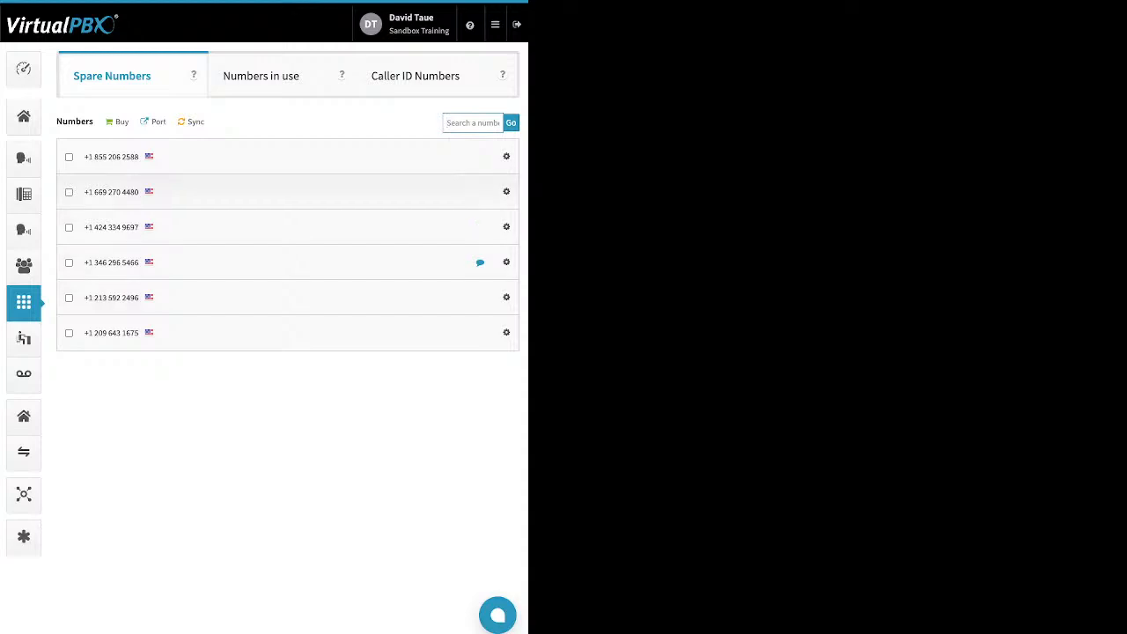
drag(57, 121, 115, 121)
click(69, 262)
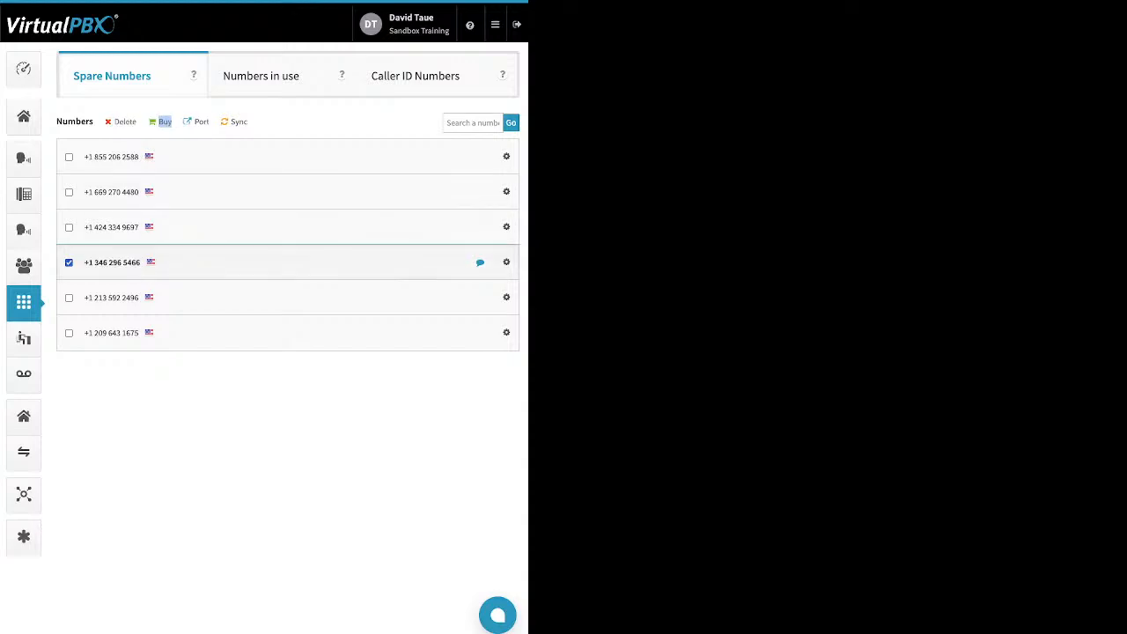
click(69, 227)
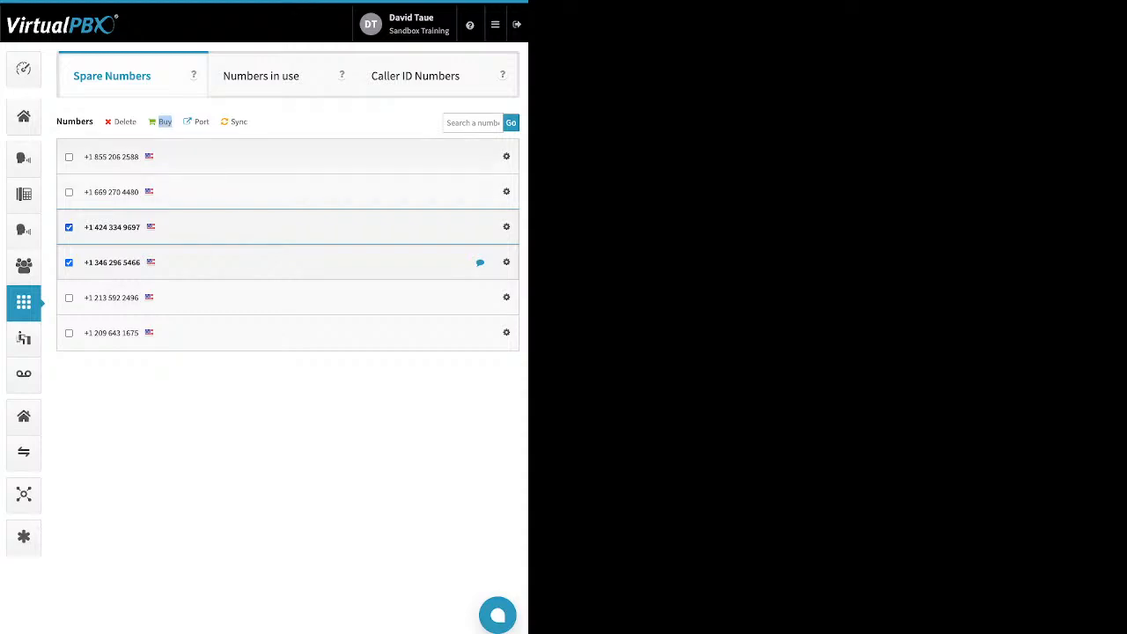
click(69, 157)
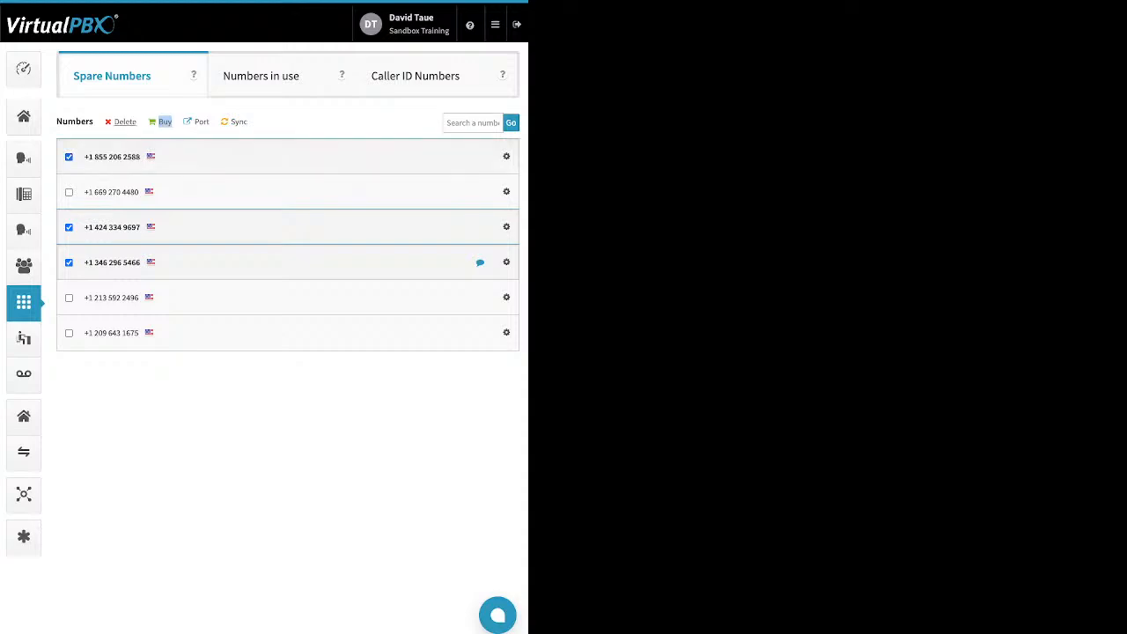
click(125, 122)
click(369, 235)
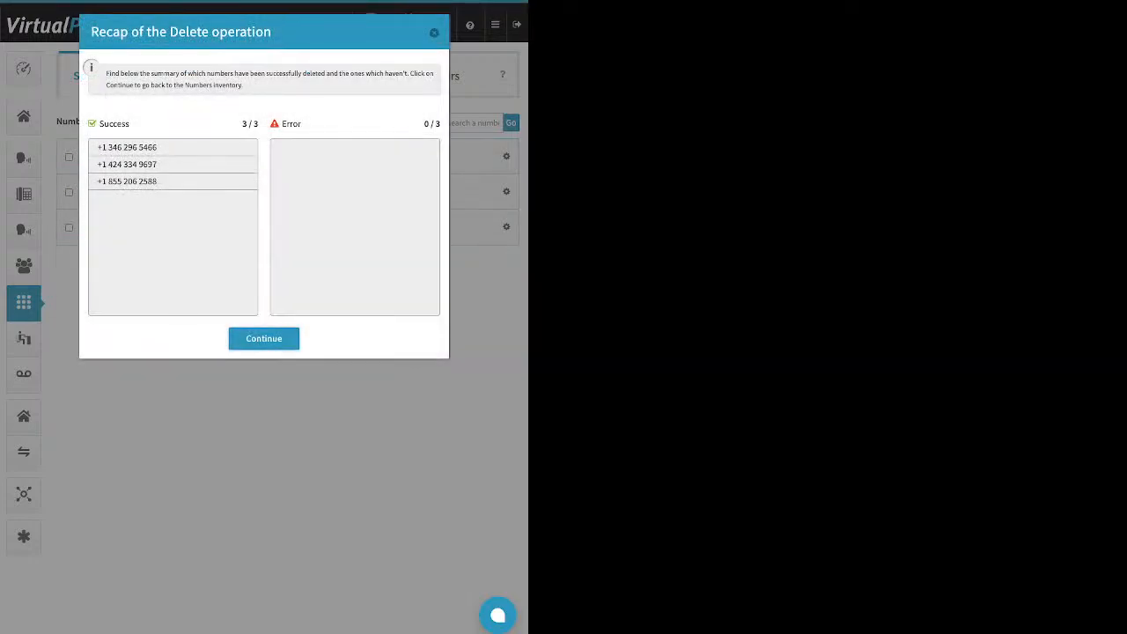
click(265, 339)
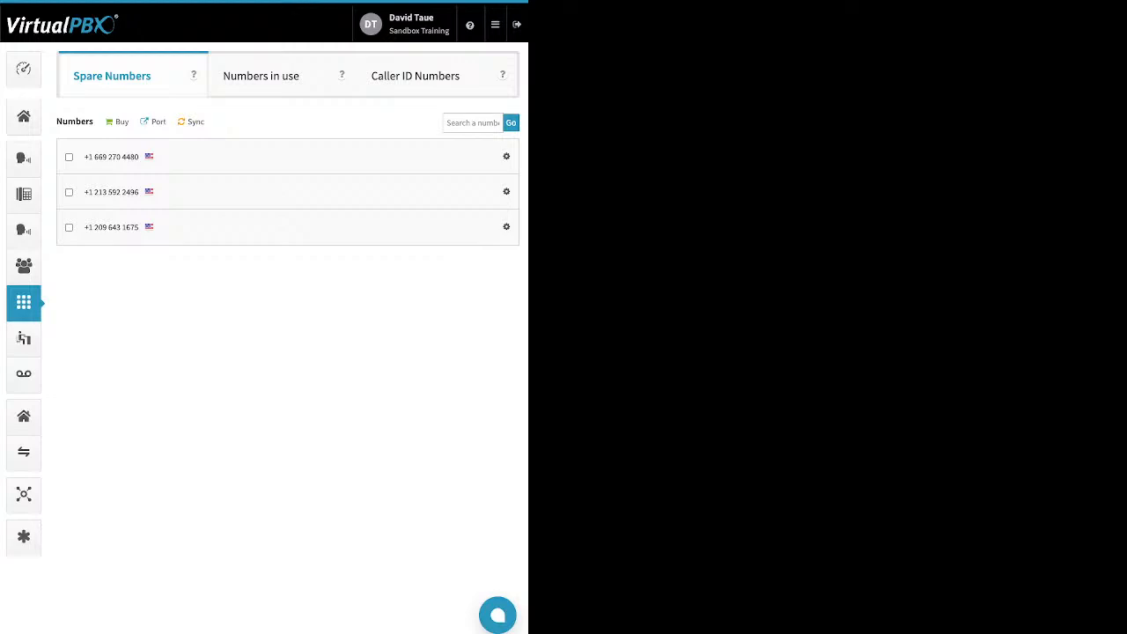
Check which types of new number can be bought
click(122, 122)
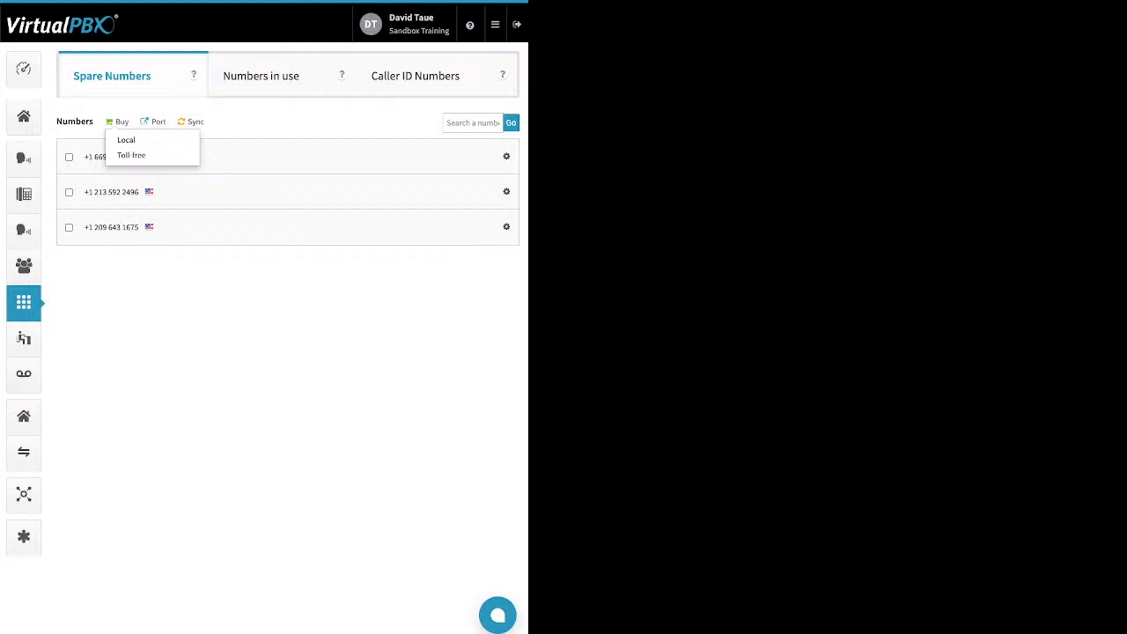
key(Escape)
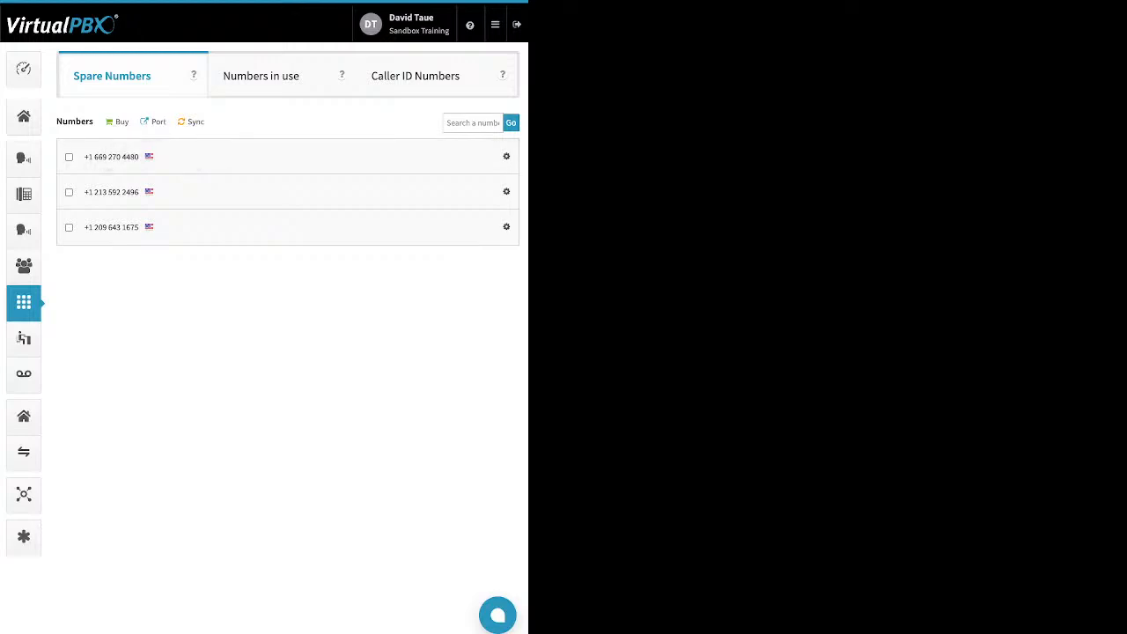
Try a new port request named "test" for U.S. Local Numbers up to the ownership verification page, closing it unfinished
click(158, 122)
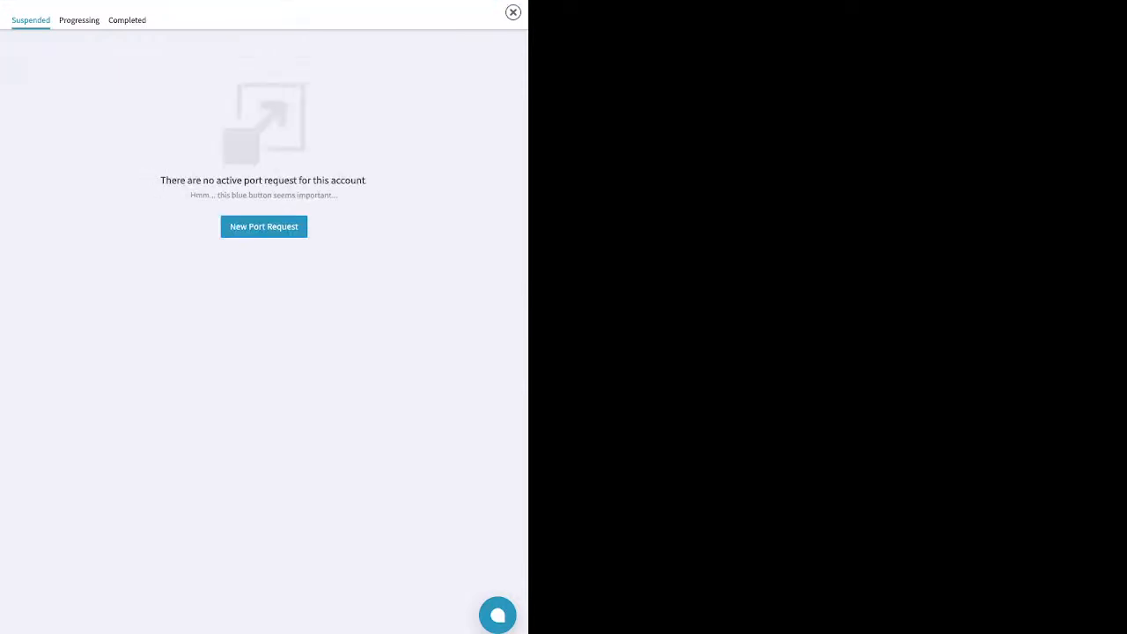
click(264, 226)
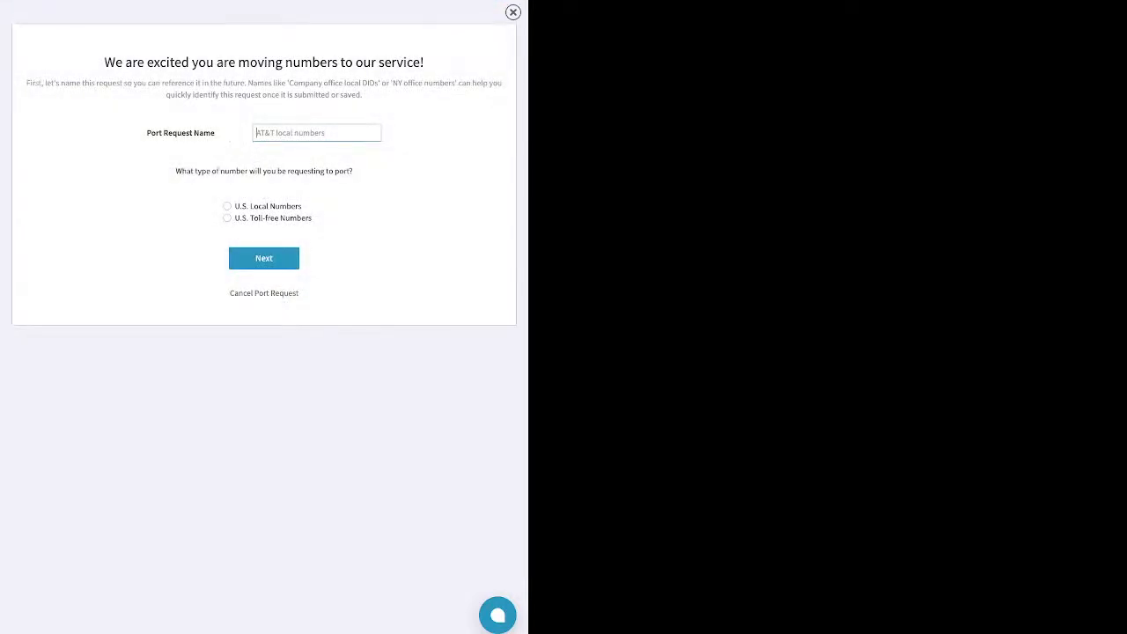
text(test)
click(228, 206)
click(264, 257)
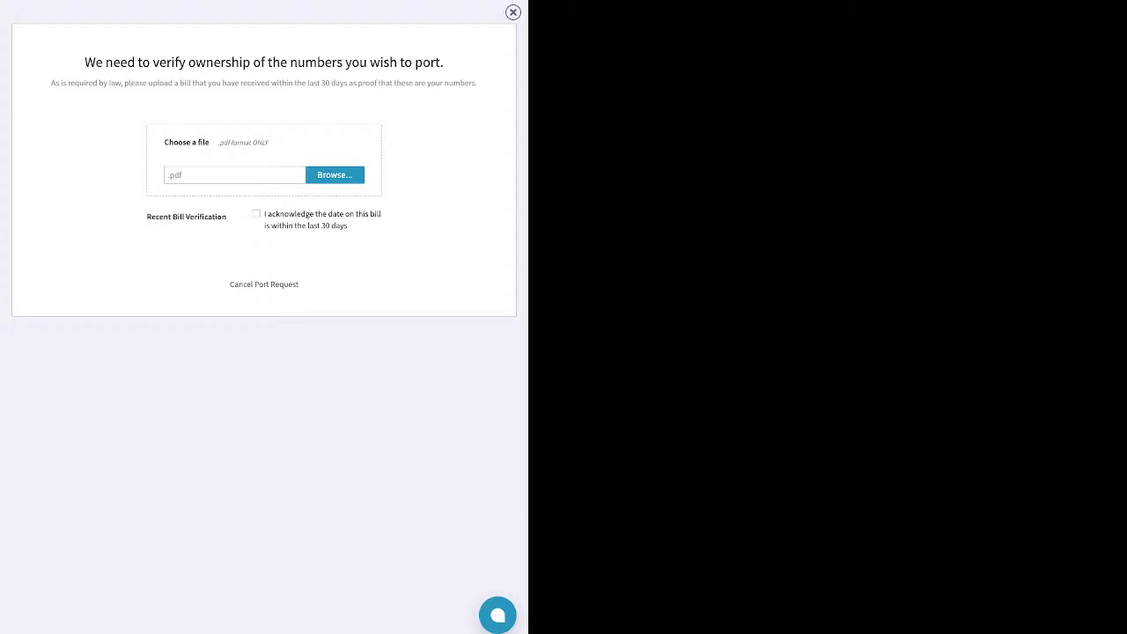
click(513, 12)
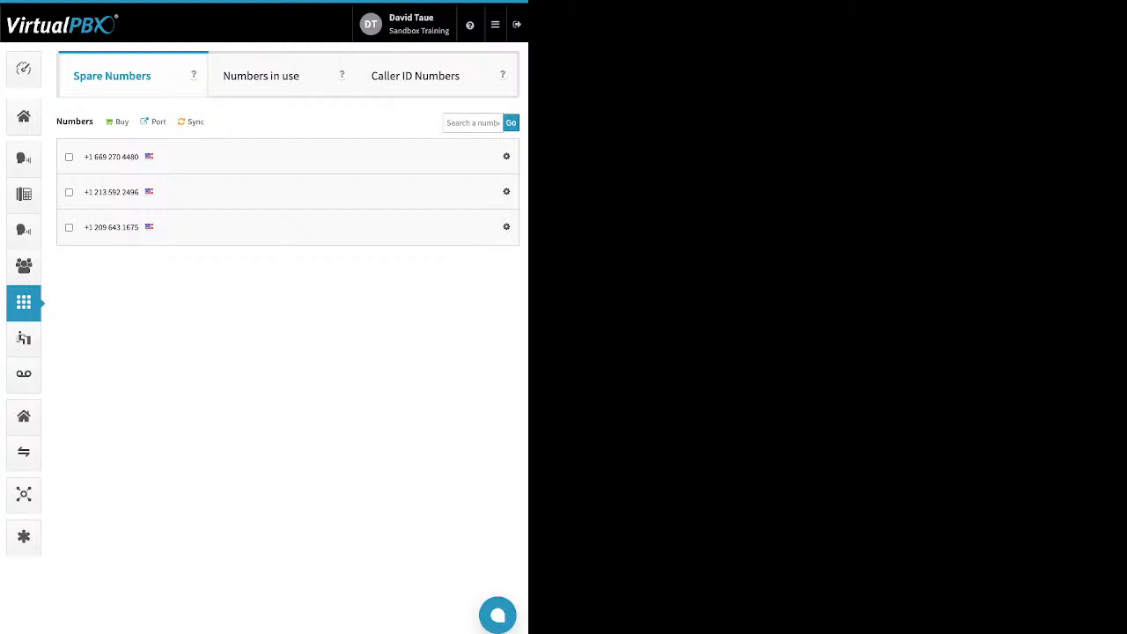
Open a new user form and review its login email, password and main extension number fields
click(24, 339)
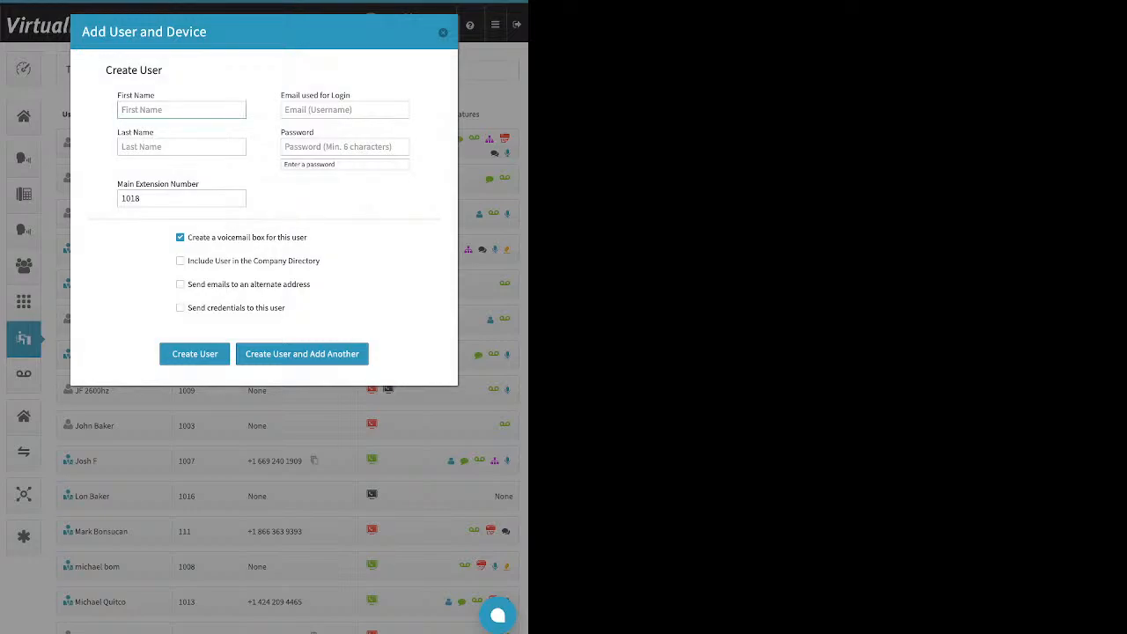
click(344, 109)
drag(351, 95, 280, 95)
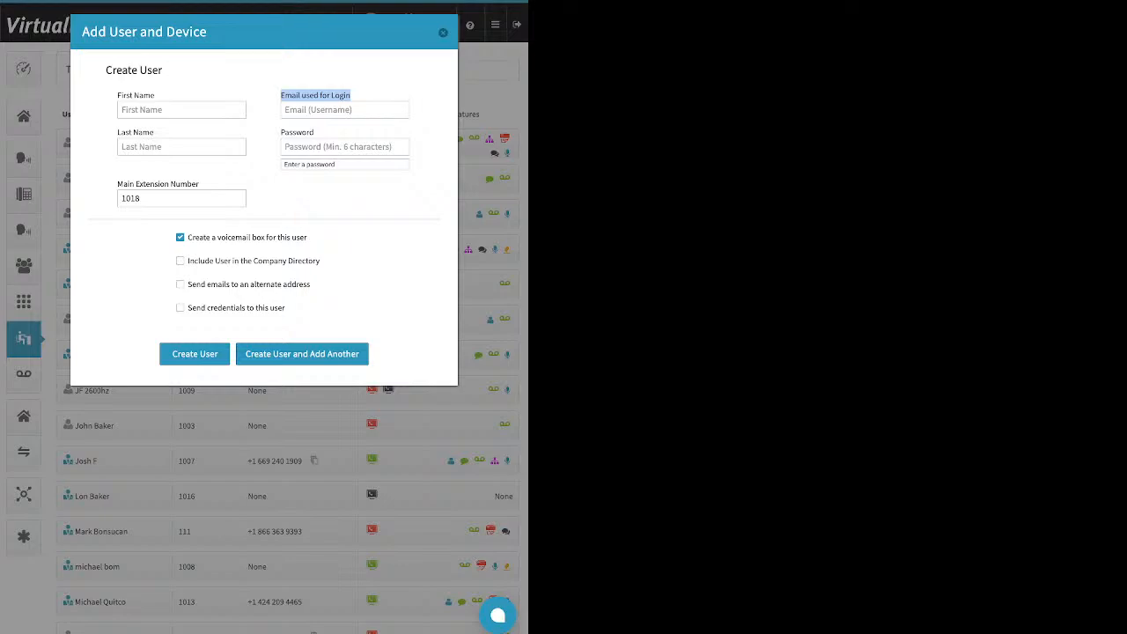
click(344, 147)
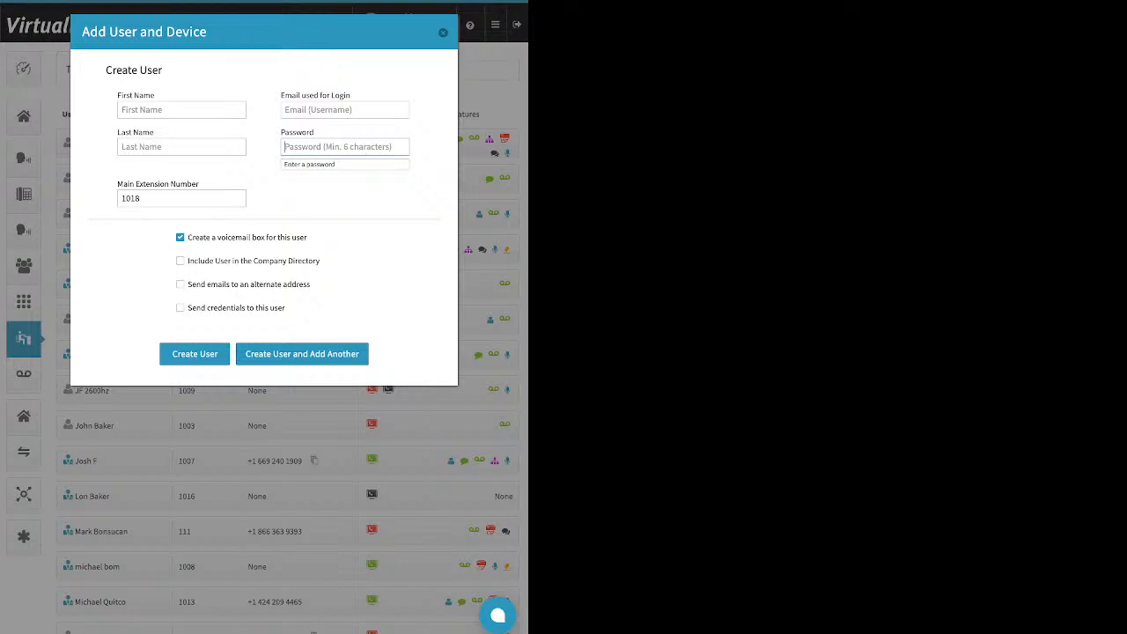
key(Tab)
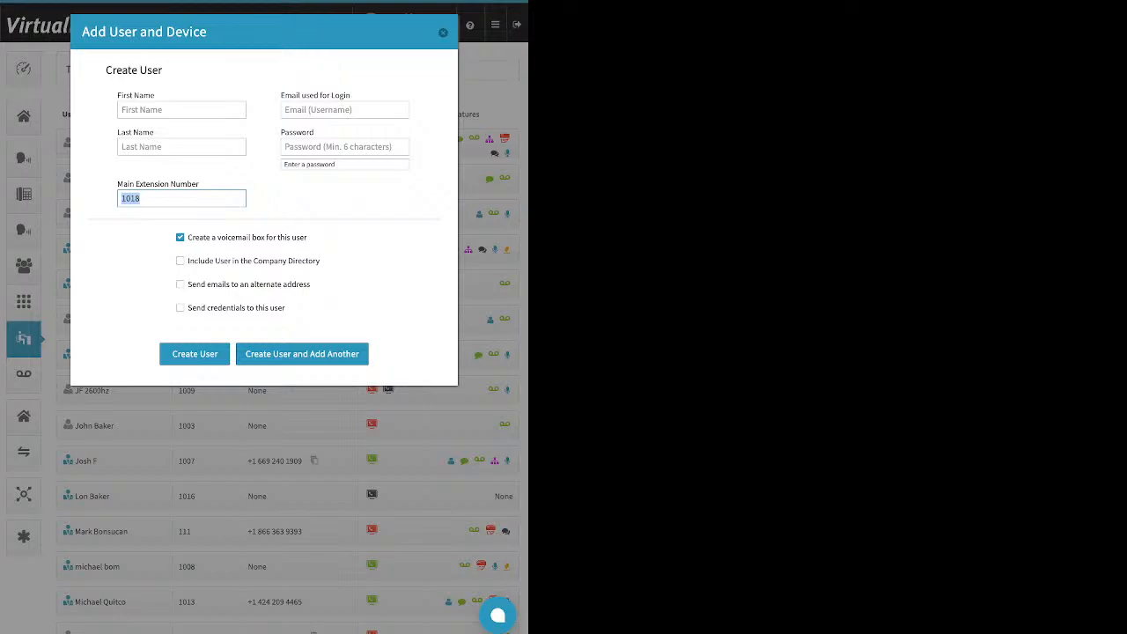
key(Tab)
Review the new user's voicemail box option and try including the user in the company directory, then exclude them again
drag(308, 237, 187, 238)
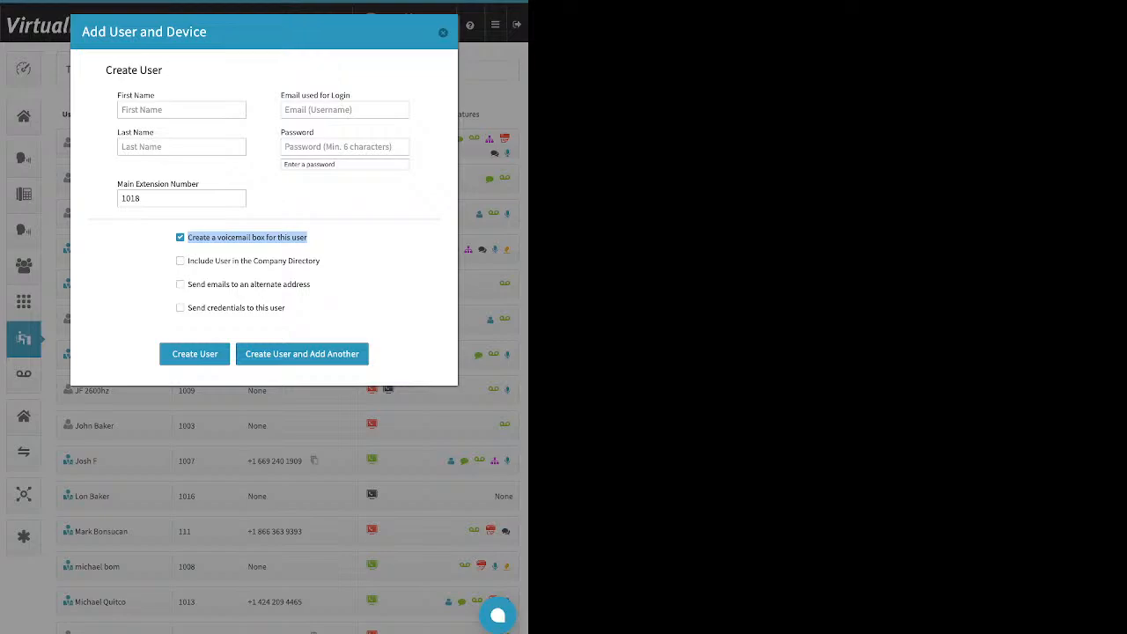
click(328, 242)
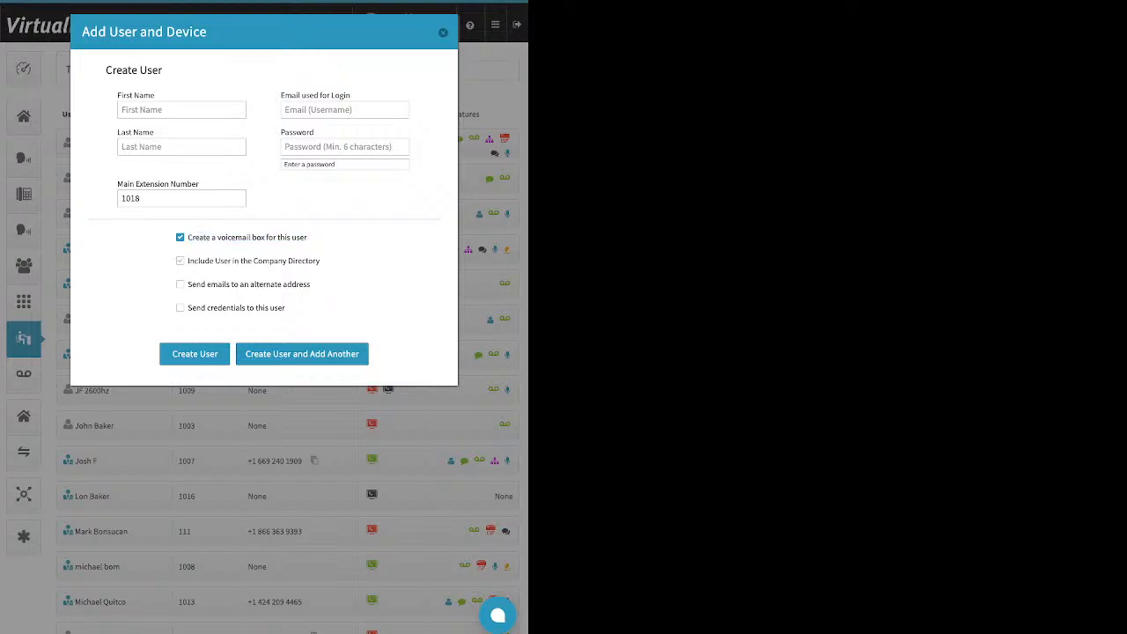
drag(321, 261, 188, 260)
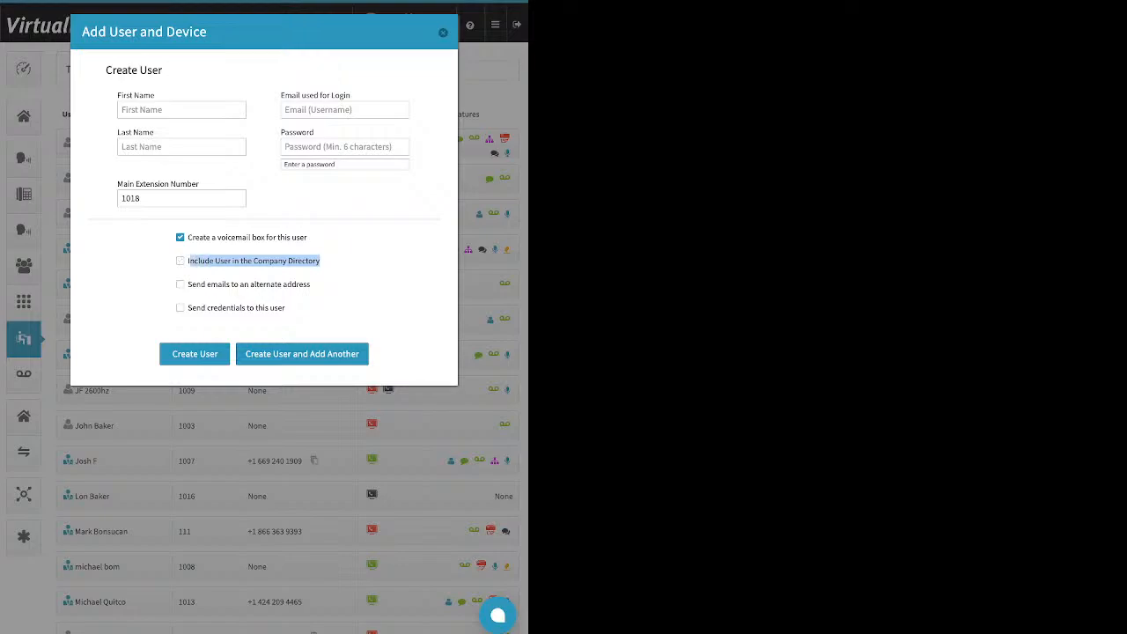
click(326, 268)
click(180, 260)
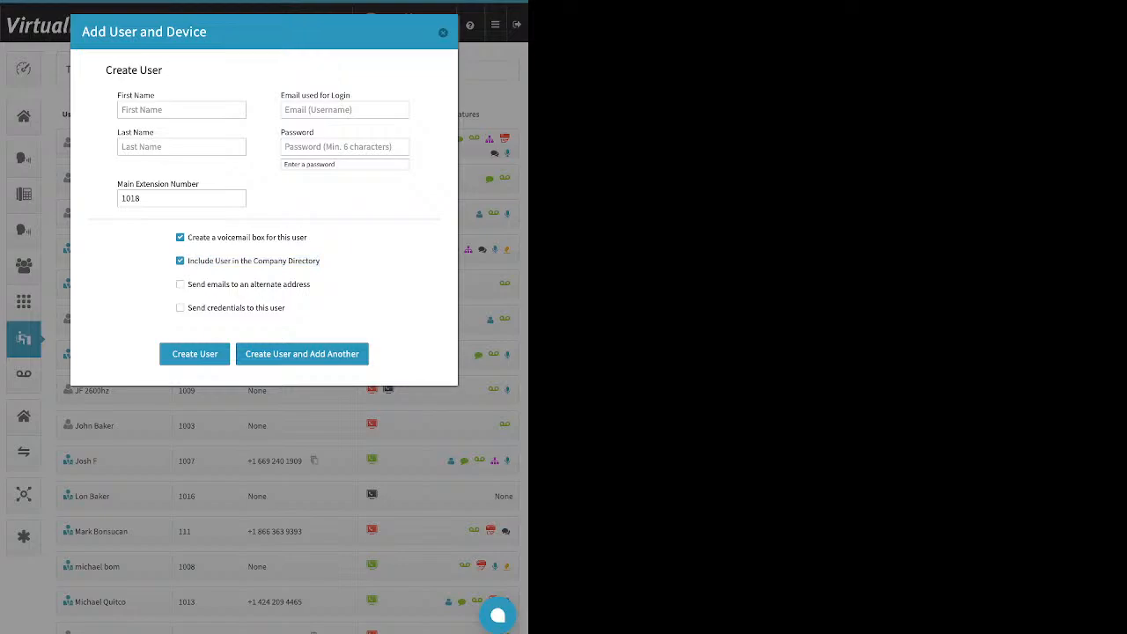
click(181, 260)
Try the new user's alternate email address and send credentials options, then close the form without creating the user
drag(310, 286, 186, 286)
click(192, 285)
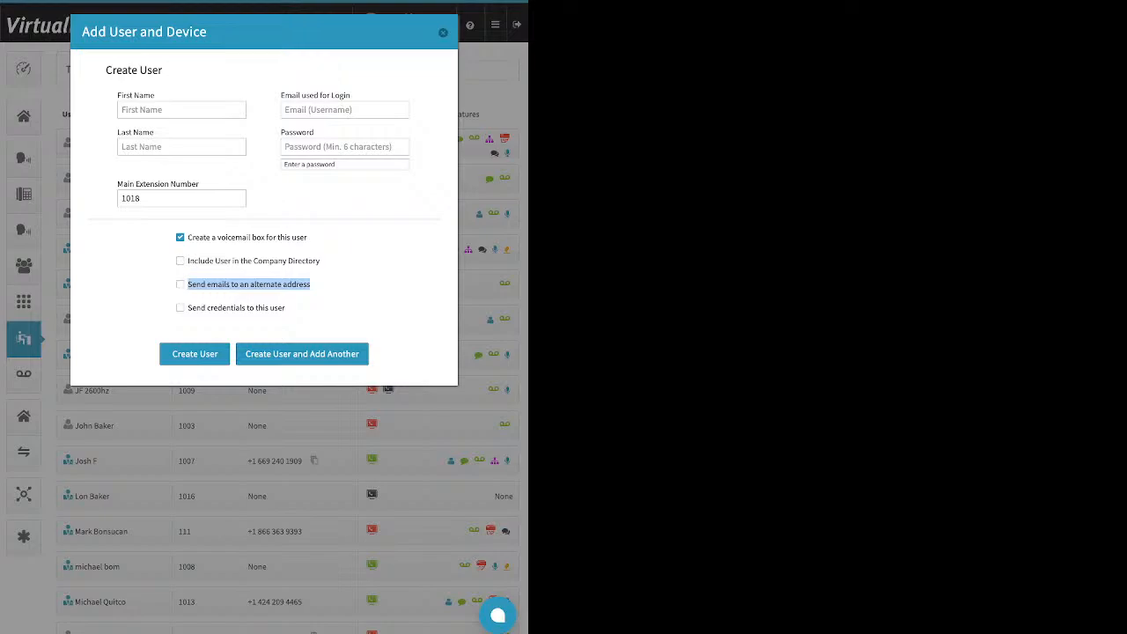
click(181, 285)
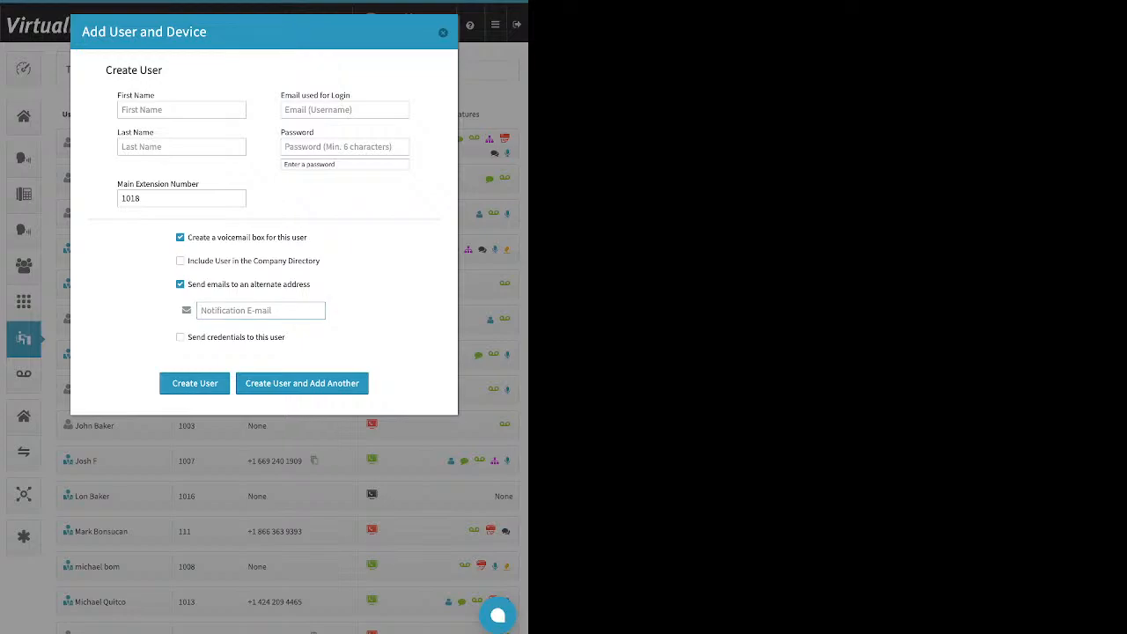
click(180, 284)
click(181, 308)
drag(187, 308, 286, 308)
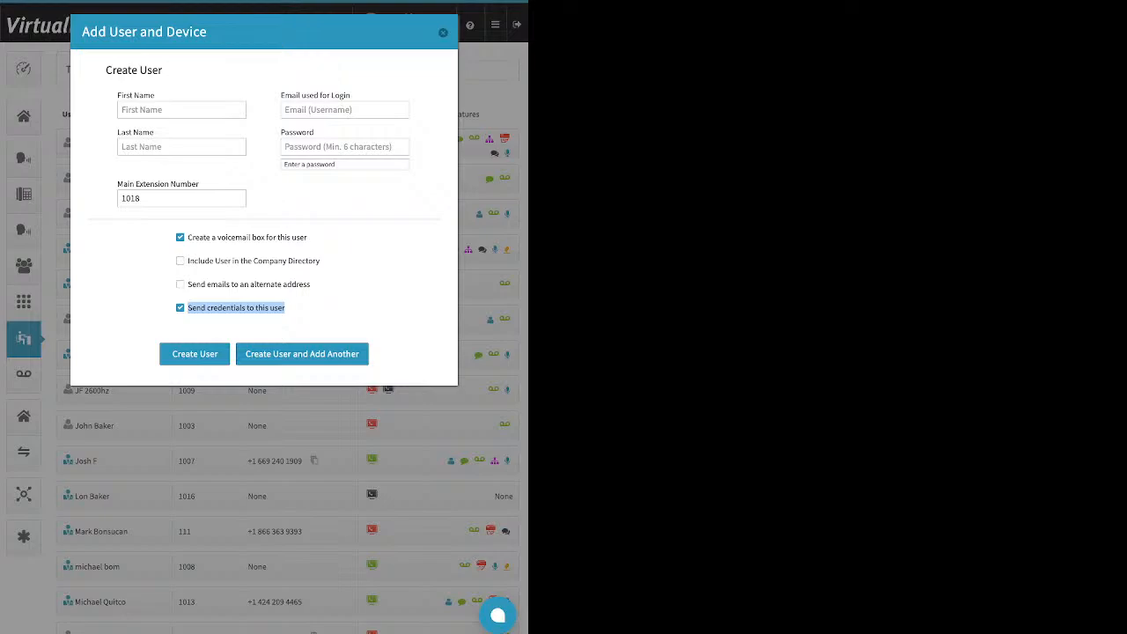
click(326, 309)
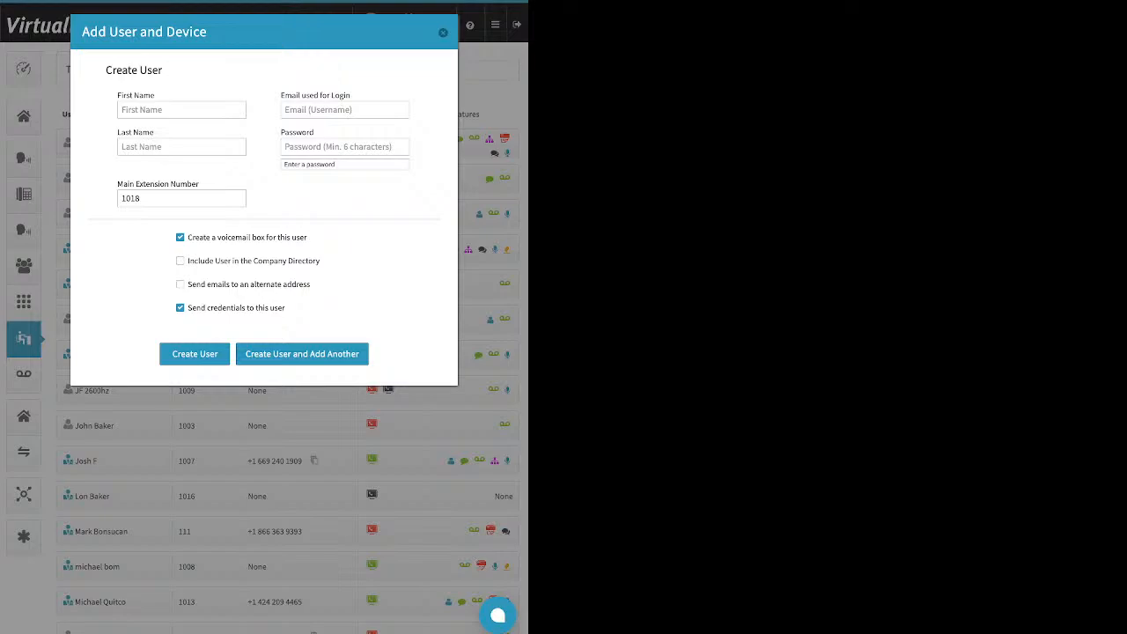
key(Escape)
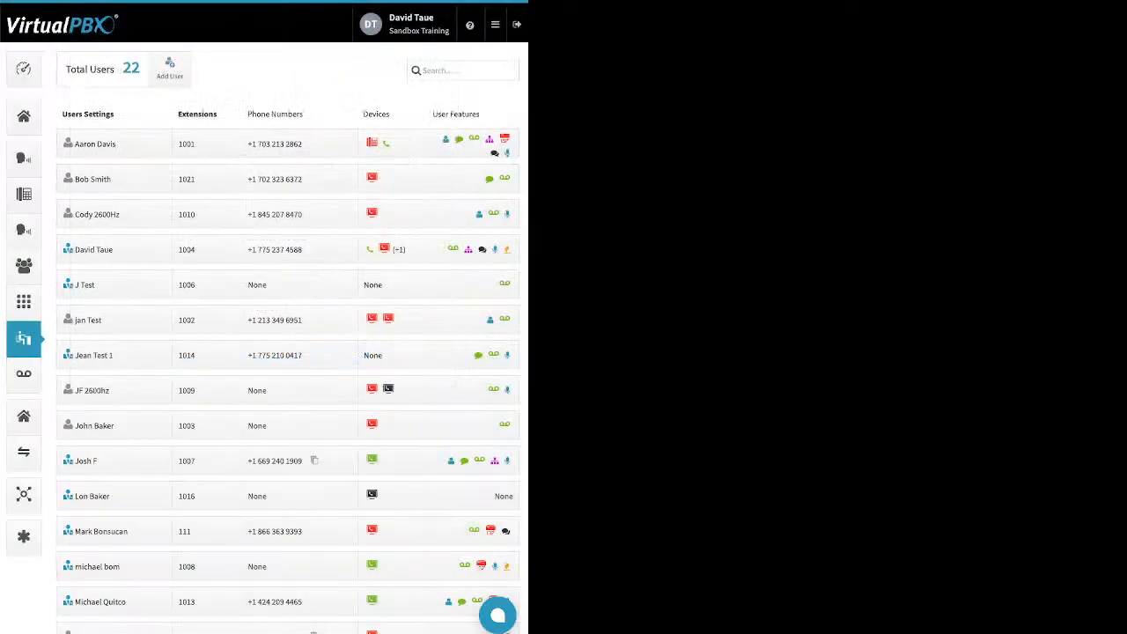
Open the settings of the first user in the list and check where the login credentials and voicemail PIN are updated
click(115, 143)
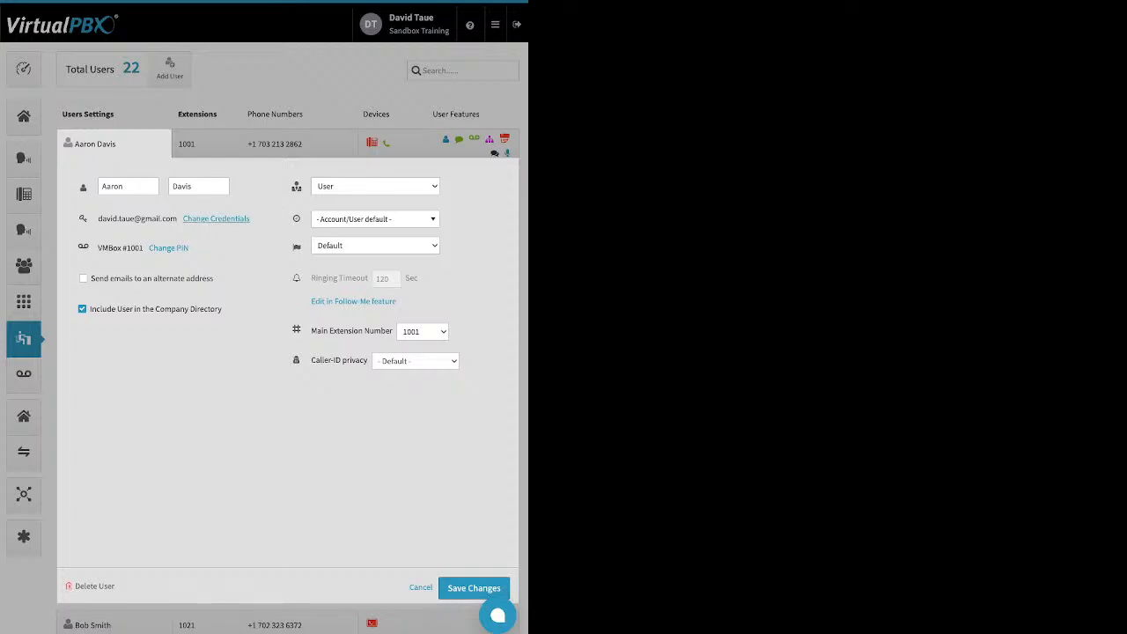
click(216, 218)
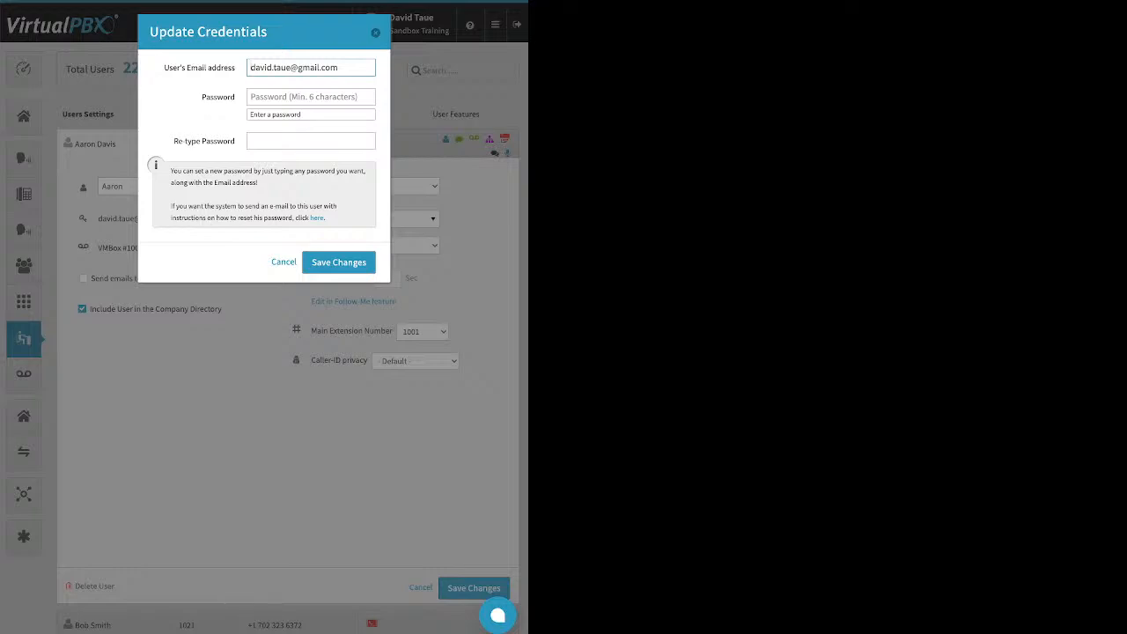
drag(325, 218, 310, 219)
key(Escape)
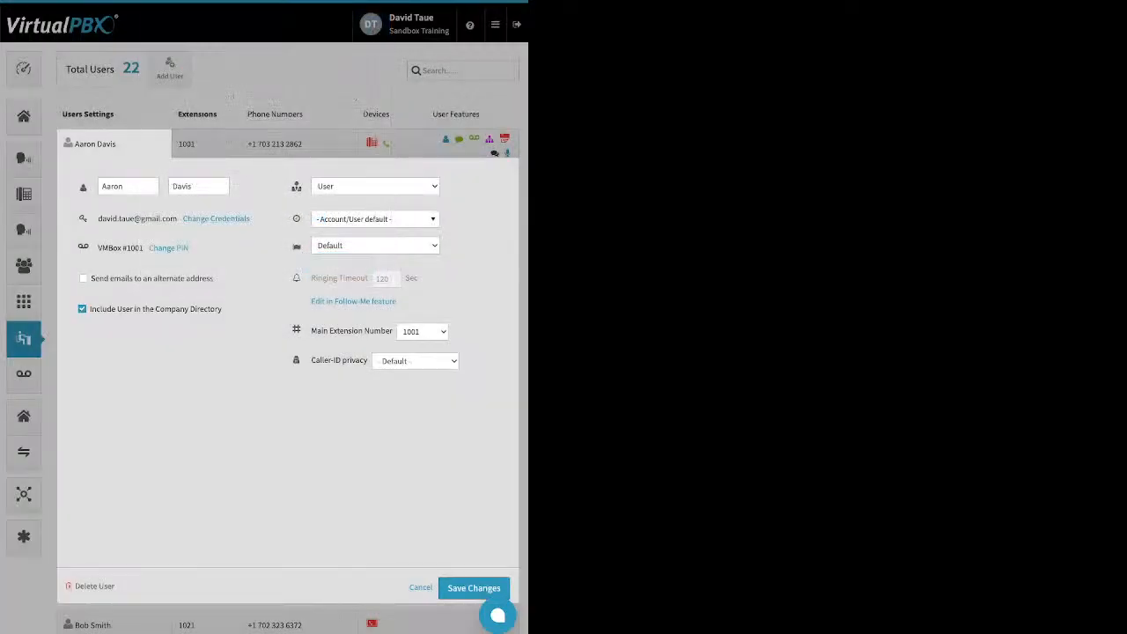
click(168, 248)
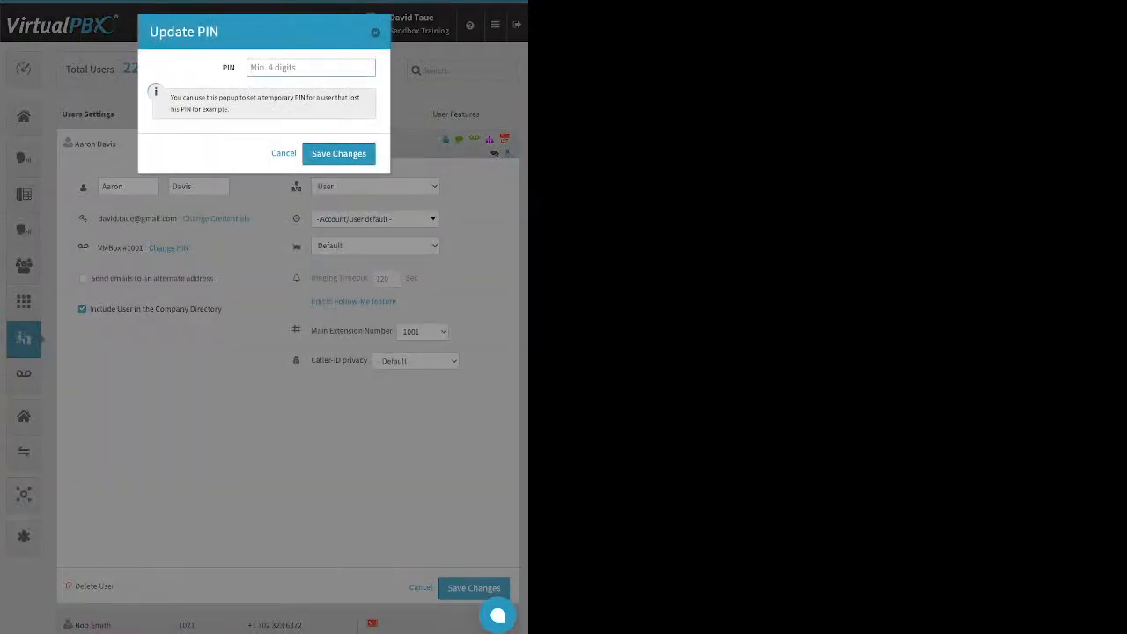
key(Escape)
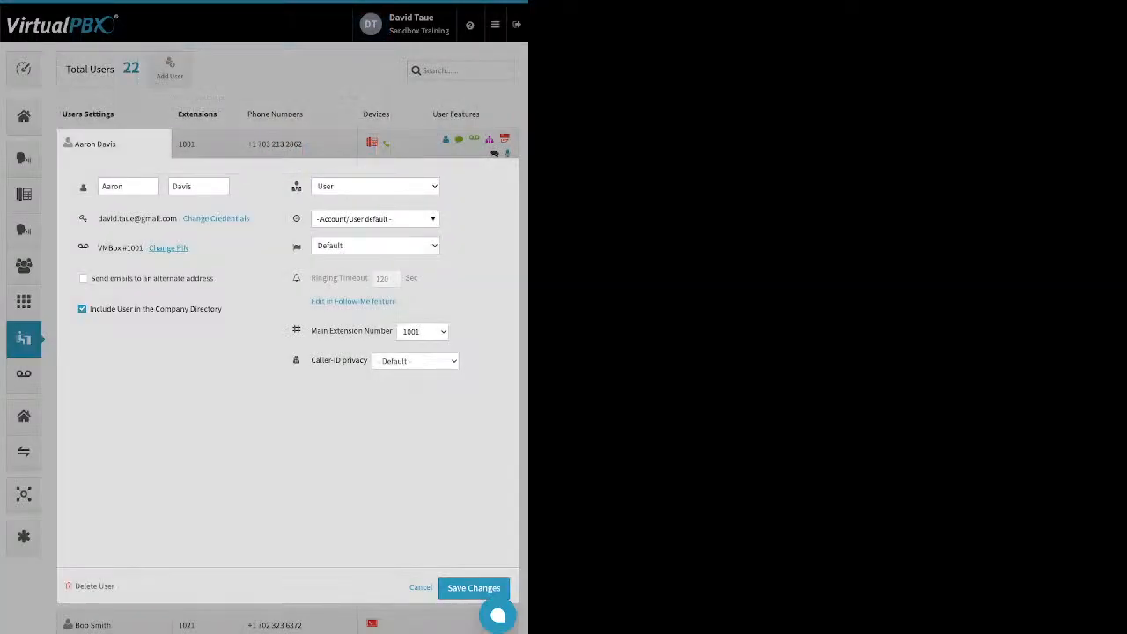
Review the first user's alternate email, company directory and timezone settings
drag(129, 278, 213, 279)
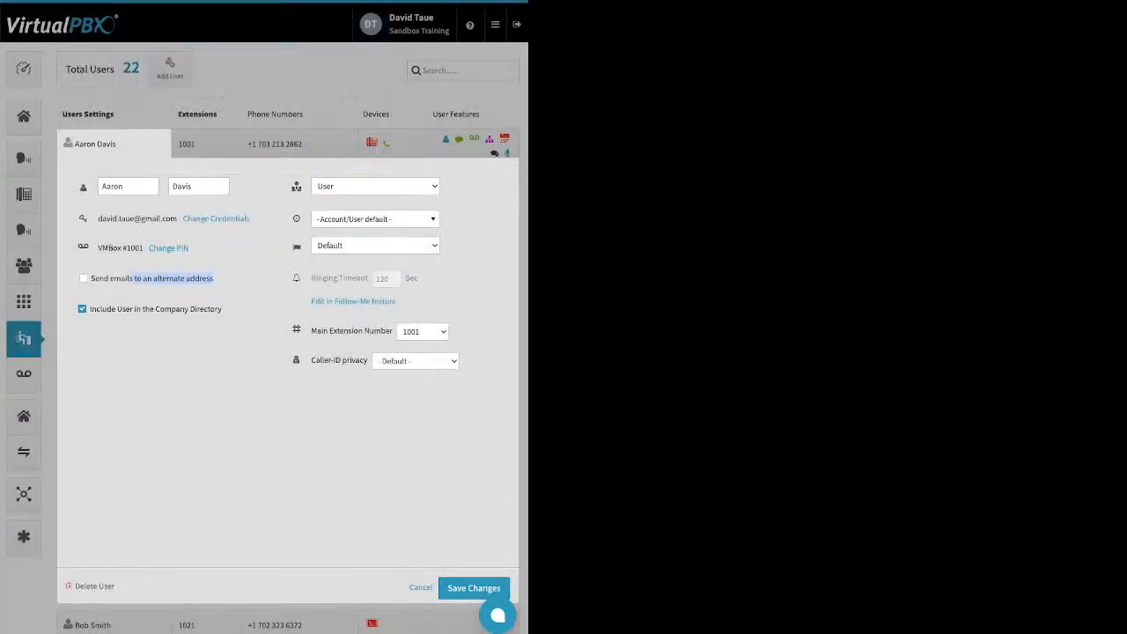
drag(222, 309, 156, 309)
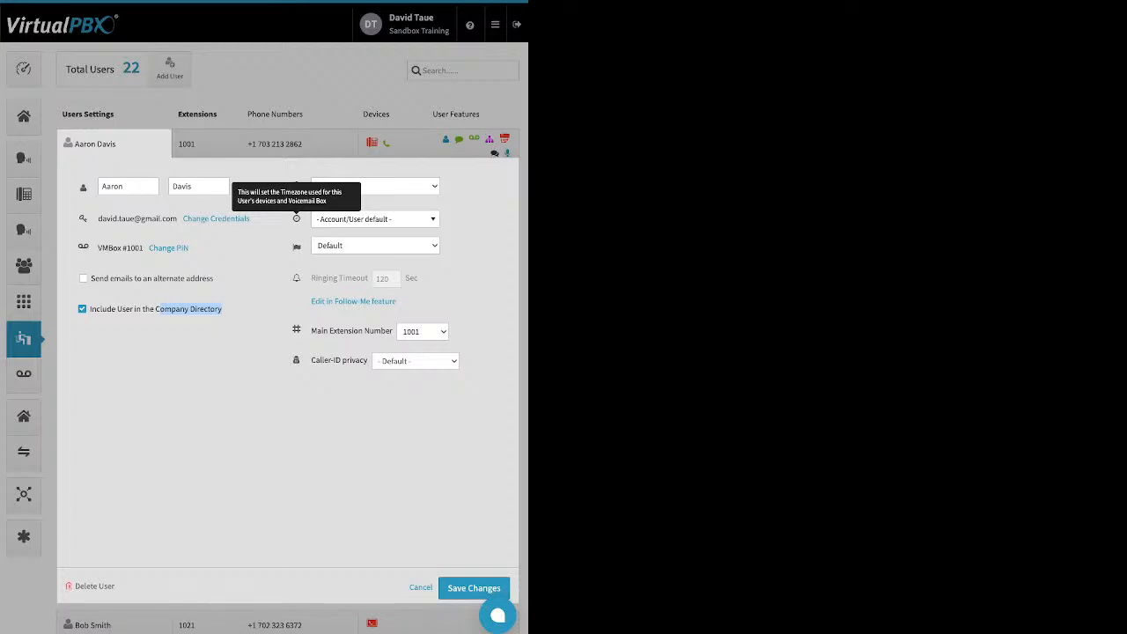
click(375, 219)
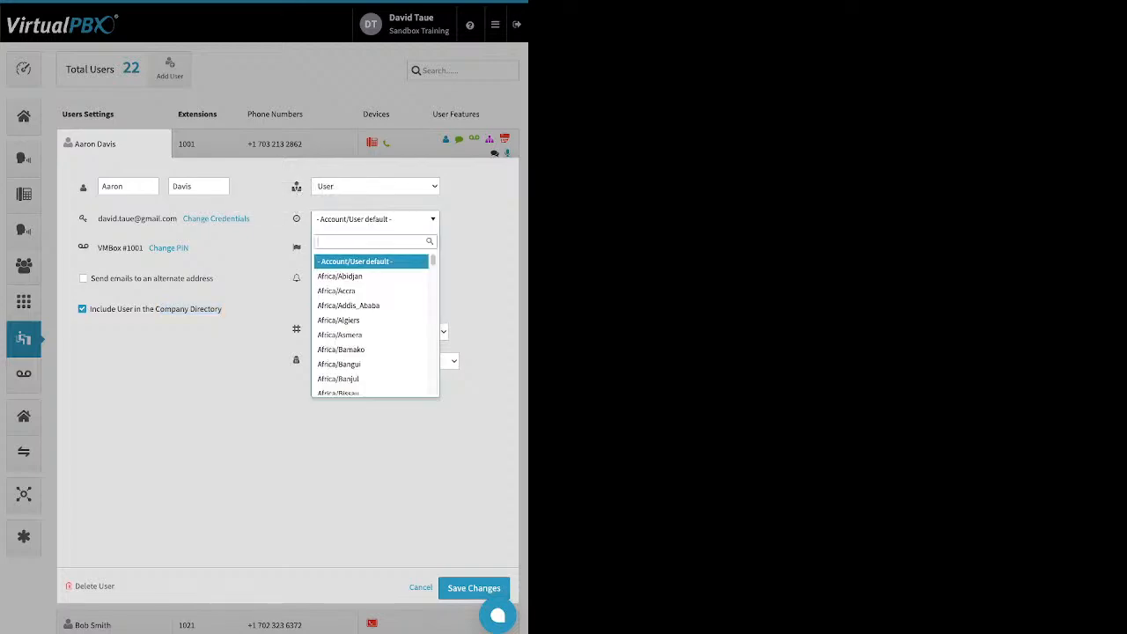
key(Escape)
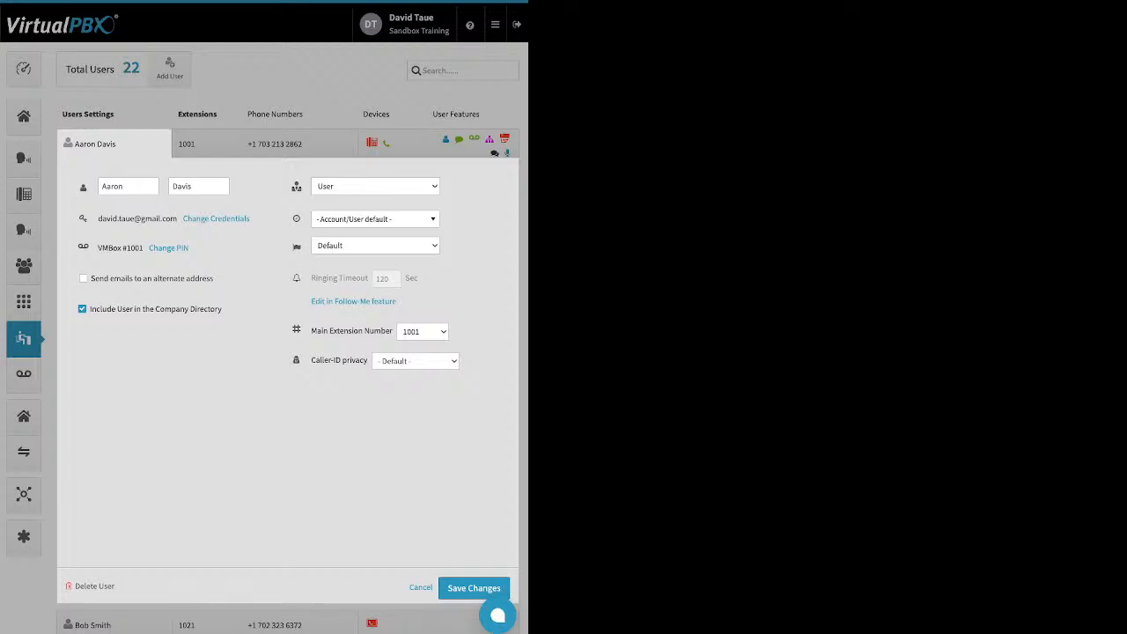
Check the options for managing the phone numbers assigned to the first user
mouse_move(364, 278)
mouse_move(364, 278)
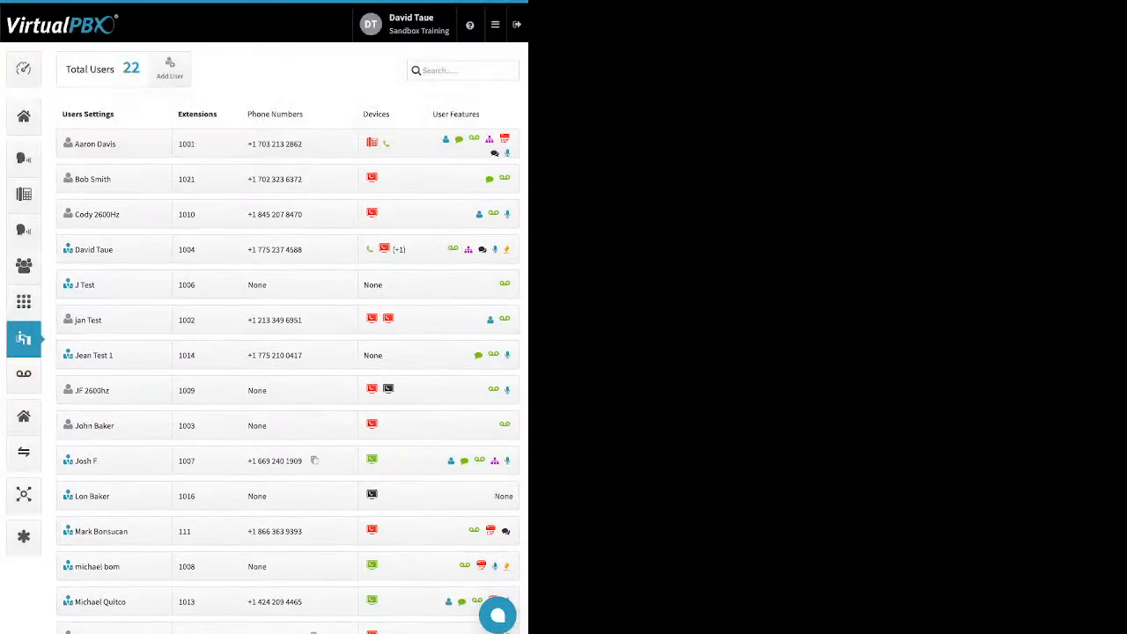
click(299, 143)
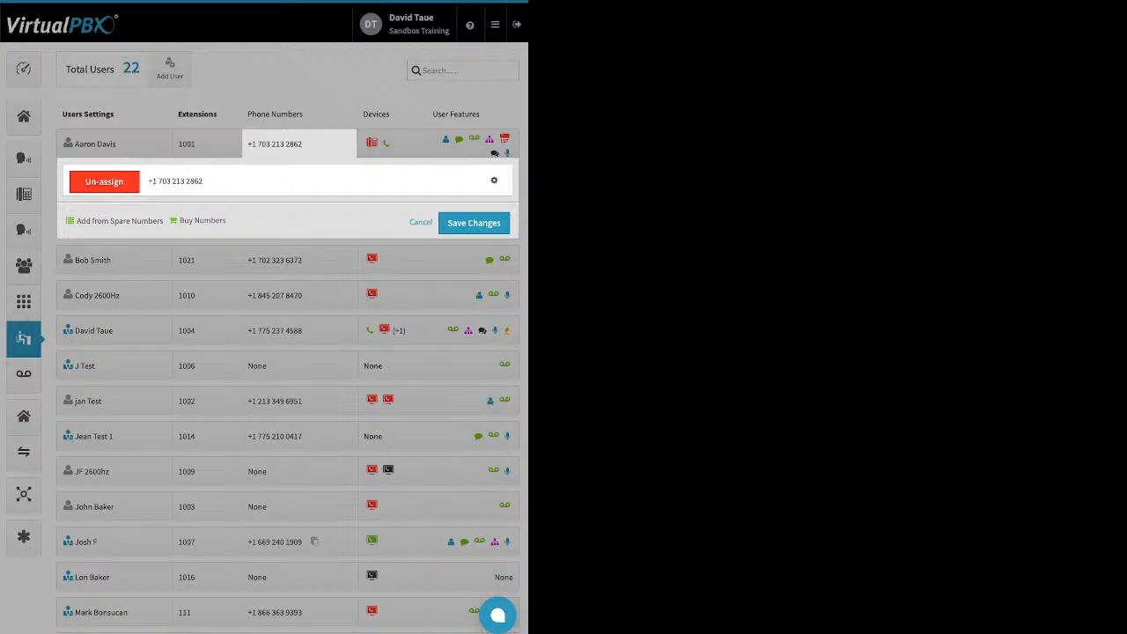
click(300, 145)
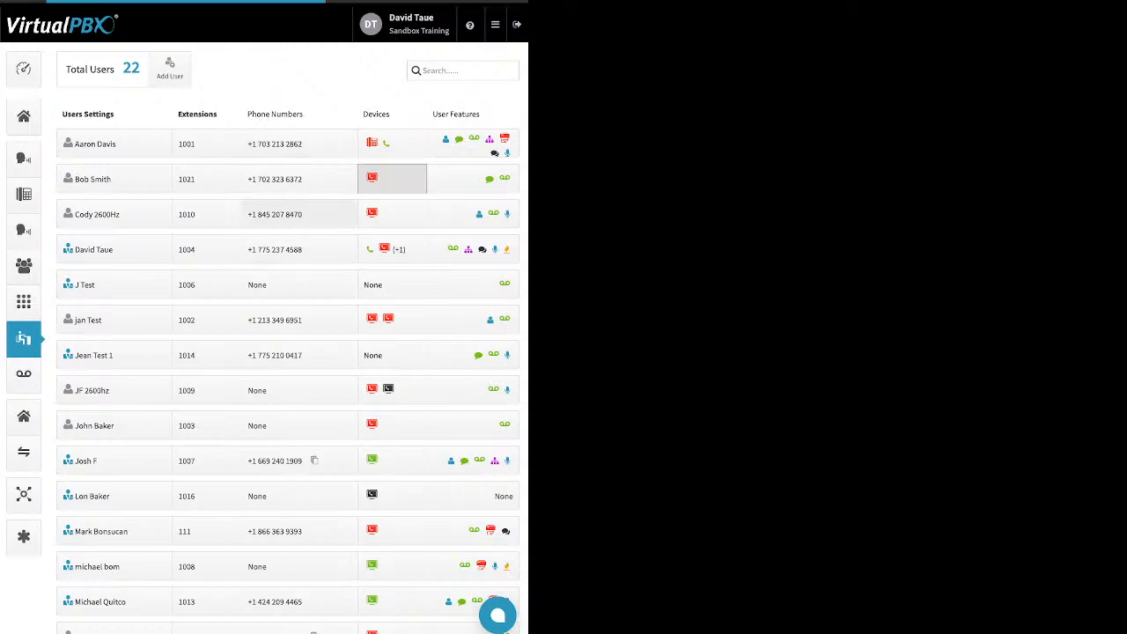
Try adding a Soft Phone that uses the VirtualPBX application to the user with extension 1021, closing it without creating the device
click(392, 179)
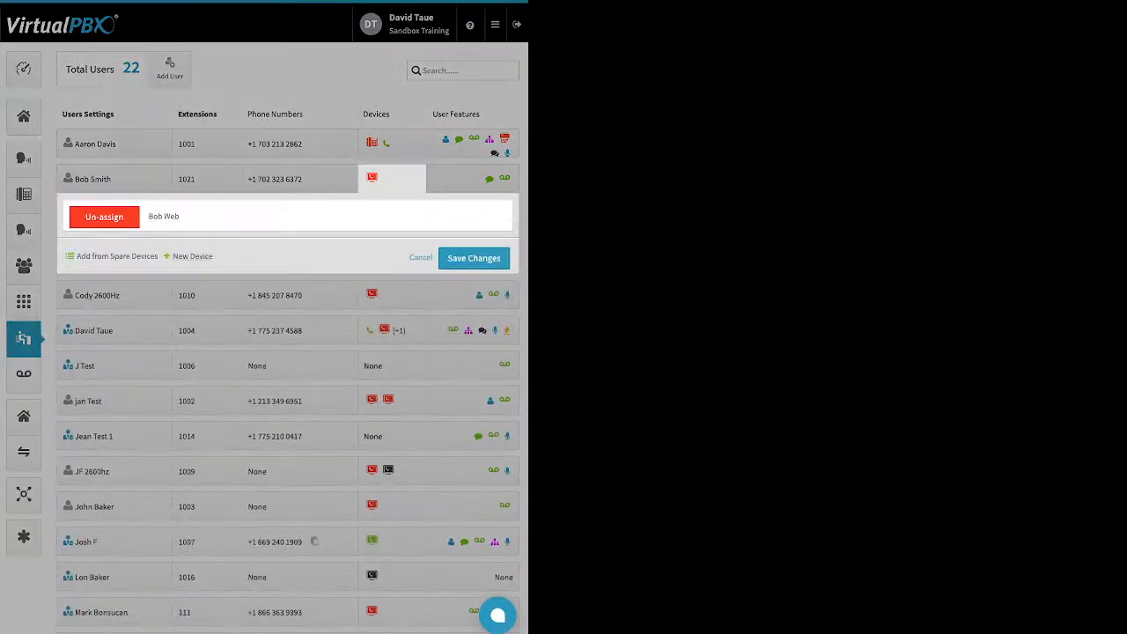
click(191, 256)
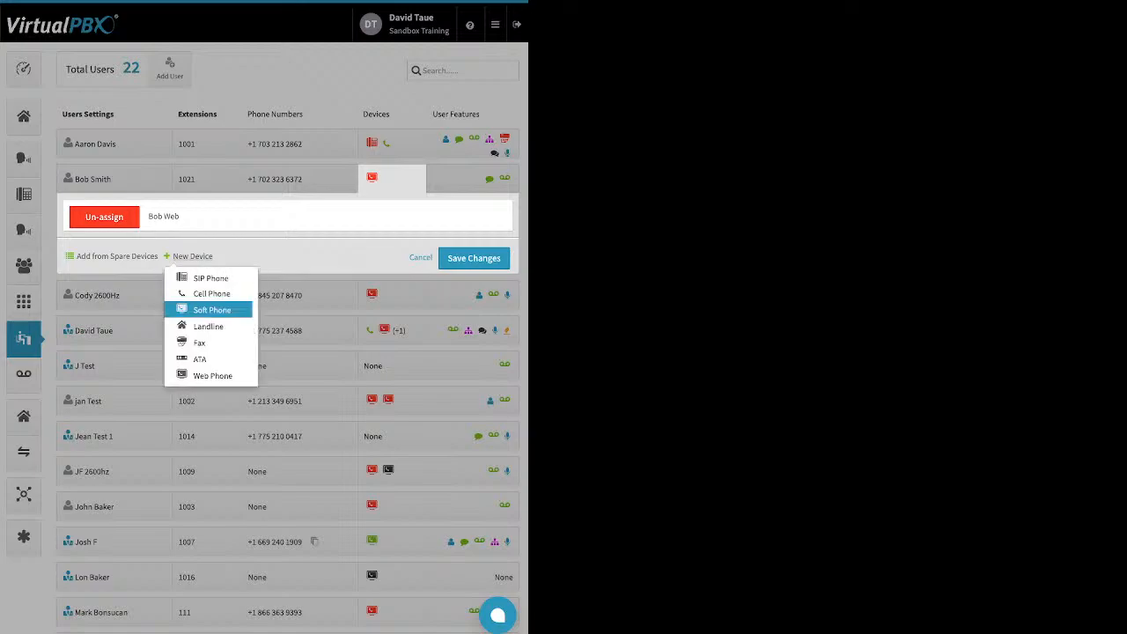
click(211, 310)
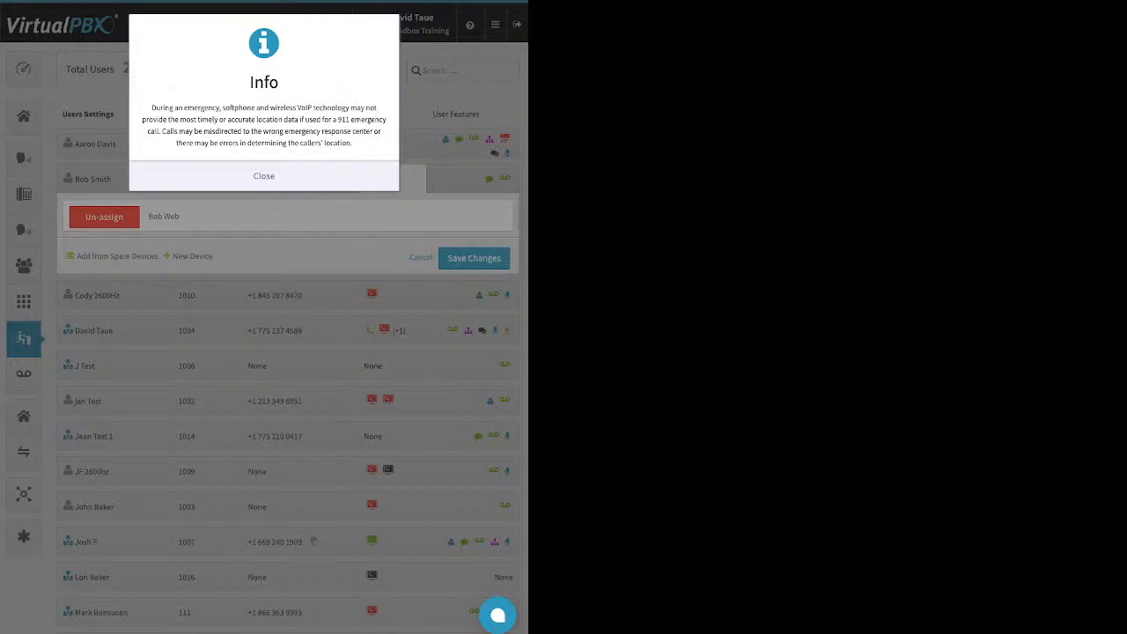
click(265, 176)
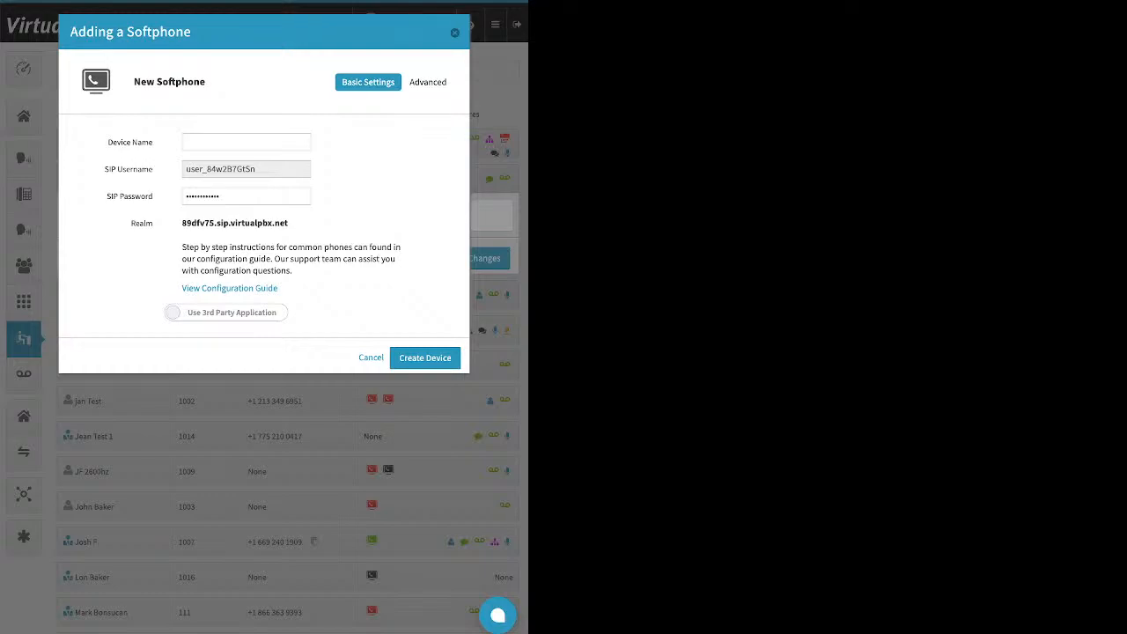
click(226, 312)
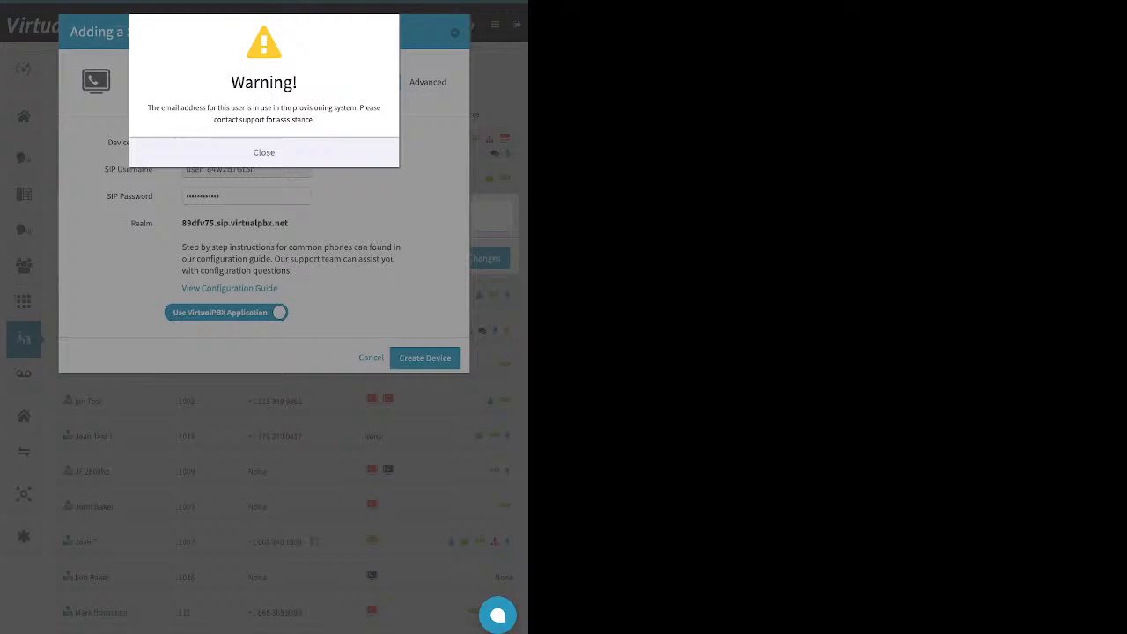
click(264, 152)
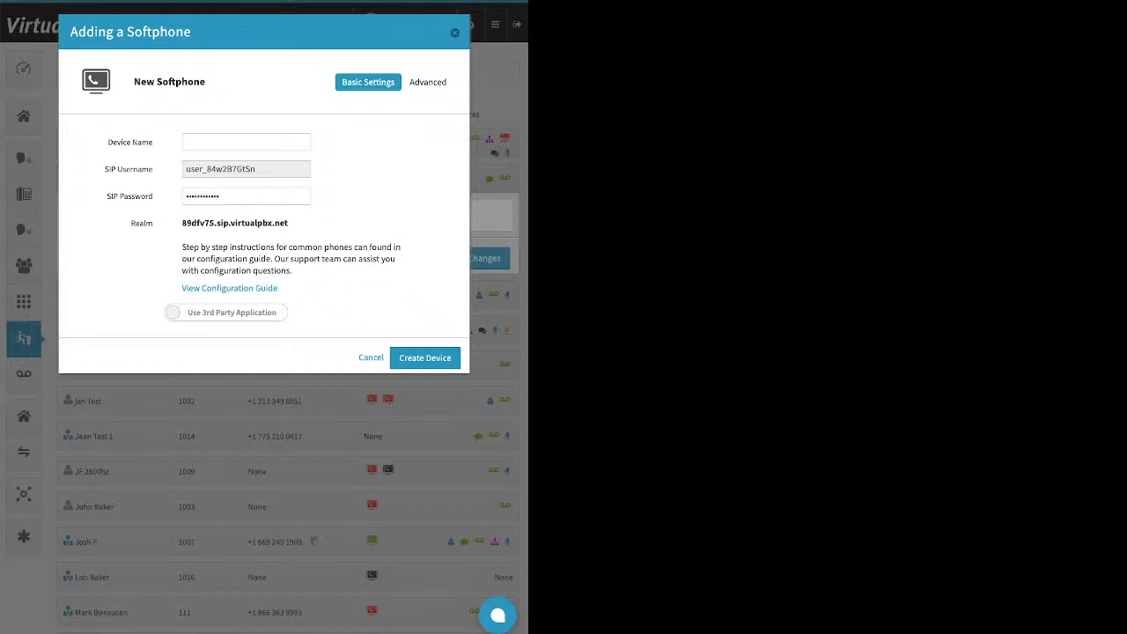
click(454, 32)
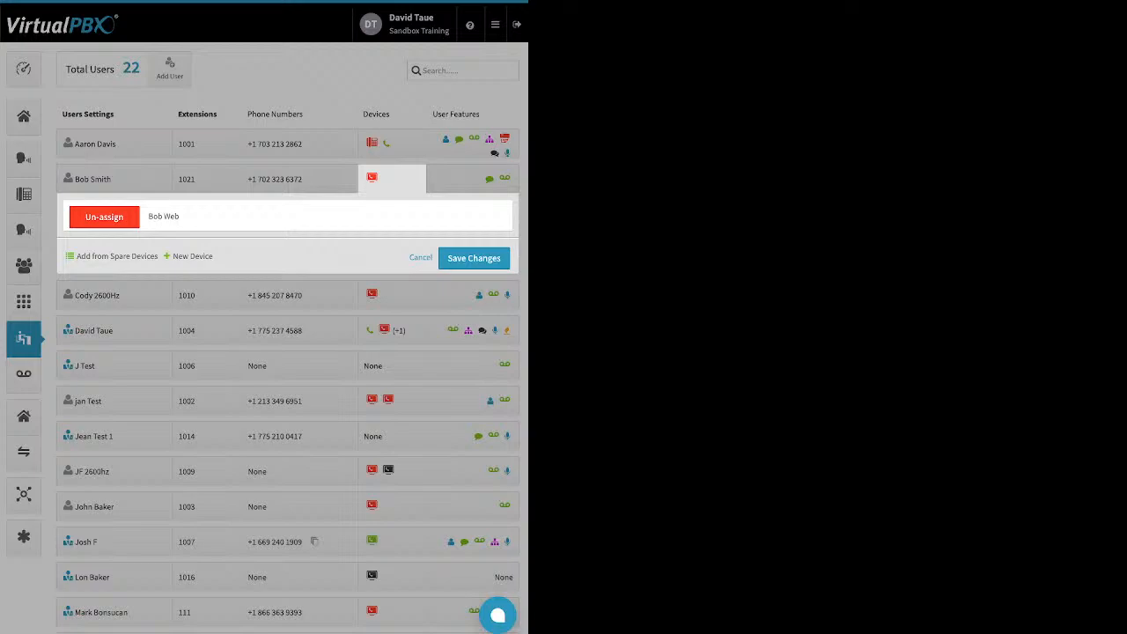
Try adding a Web Phone to the user with extension 1021 and dismiss the emergency call notice
click(192, 256)
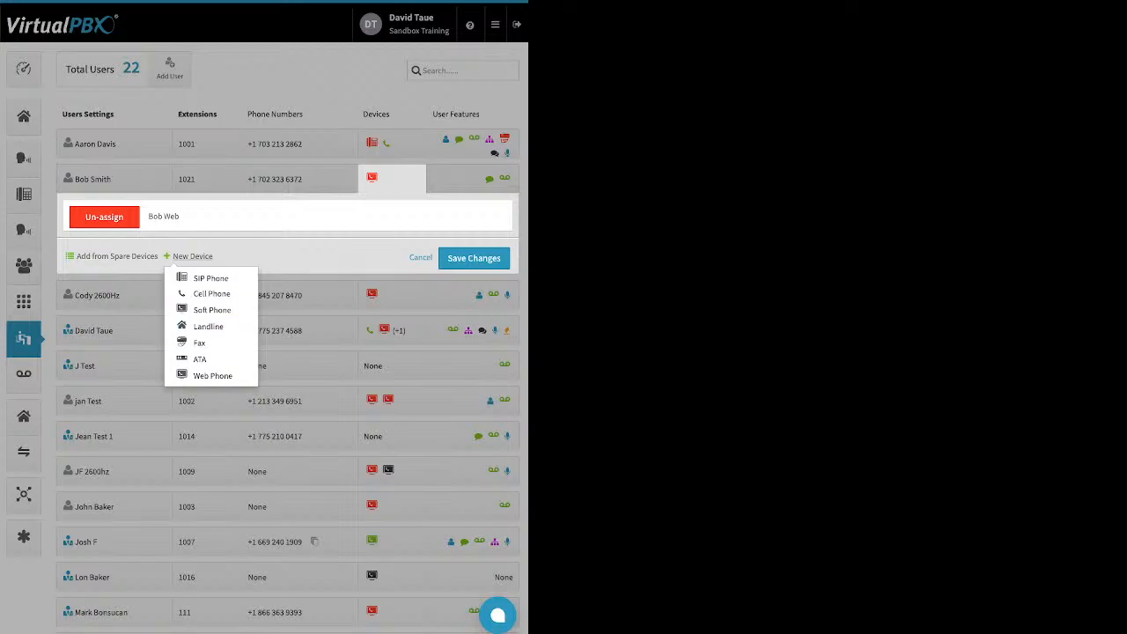
click(212, 376)
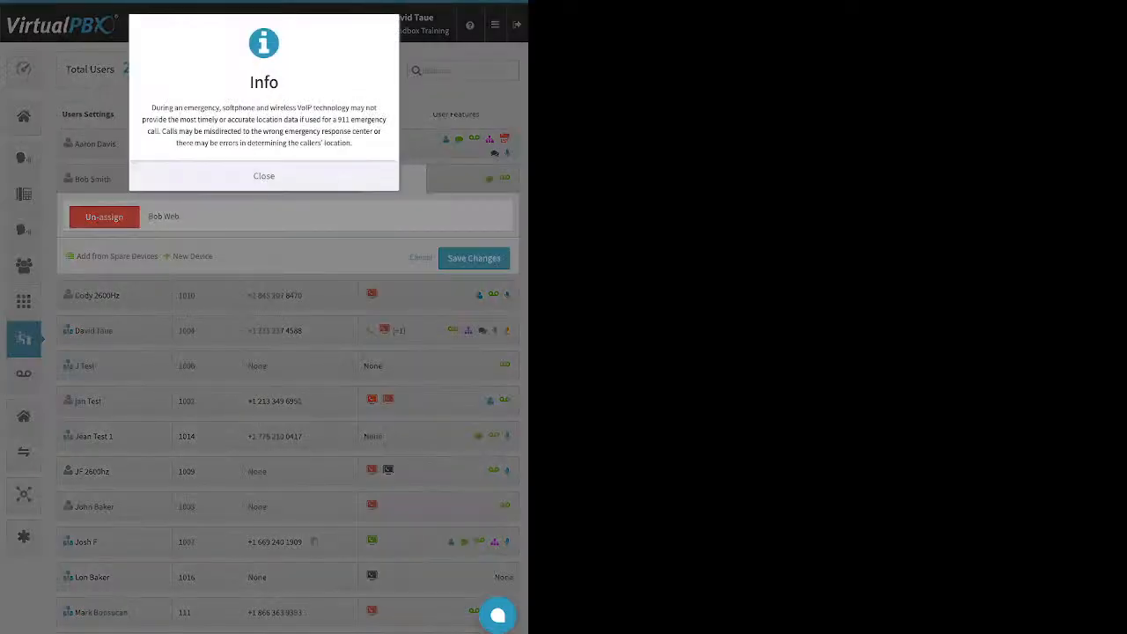
click(264, 177)
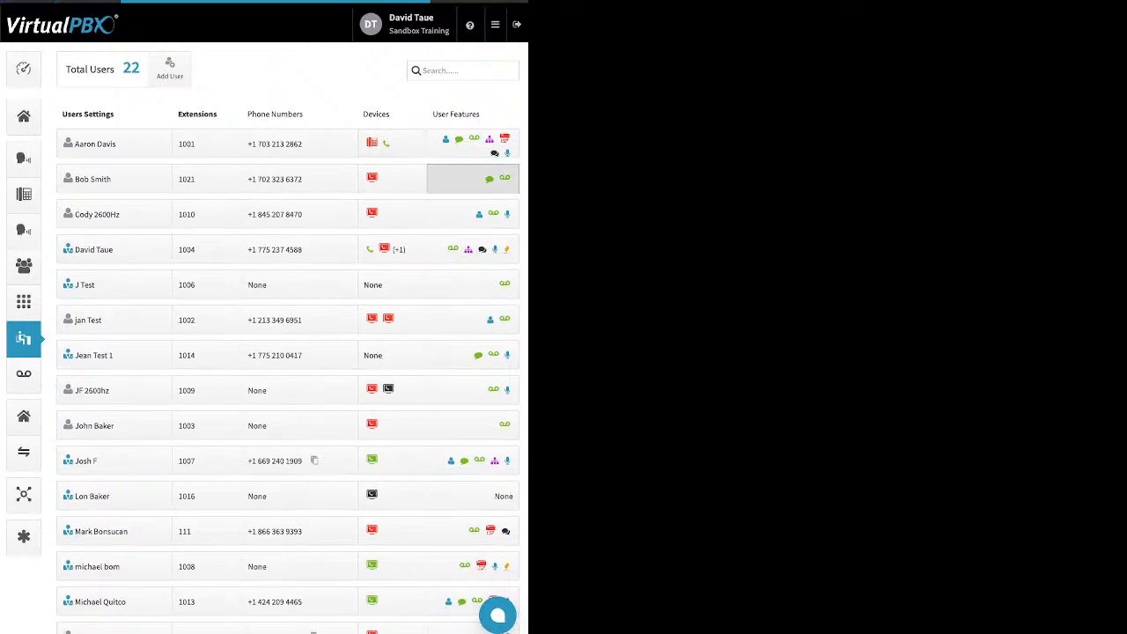
Review the Caller-ID Number and VirtualText Application settings of the user with extension 1021, trying the Caller-ID setting switched on without saving
click(473, 179)
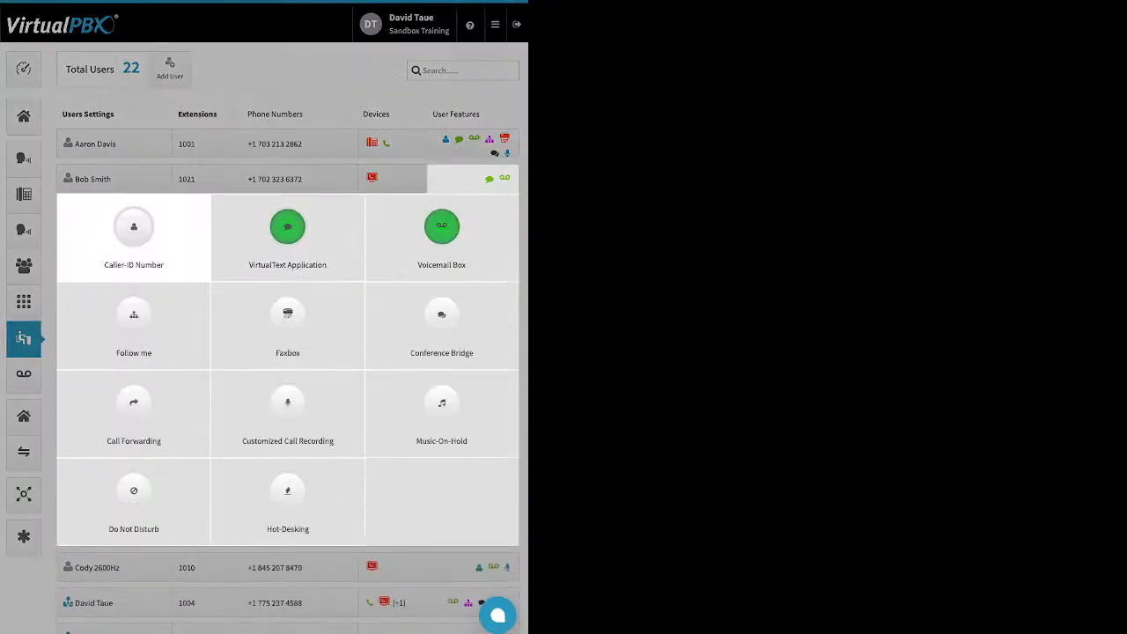
click(133, 233)
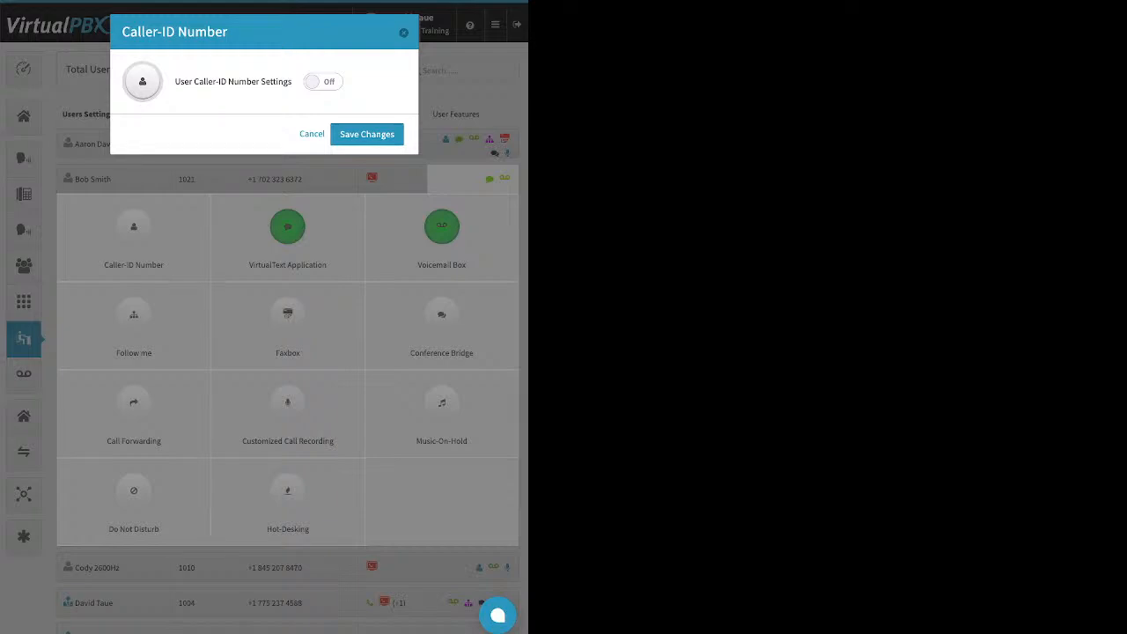
click(323, 82)
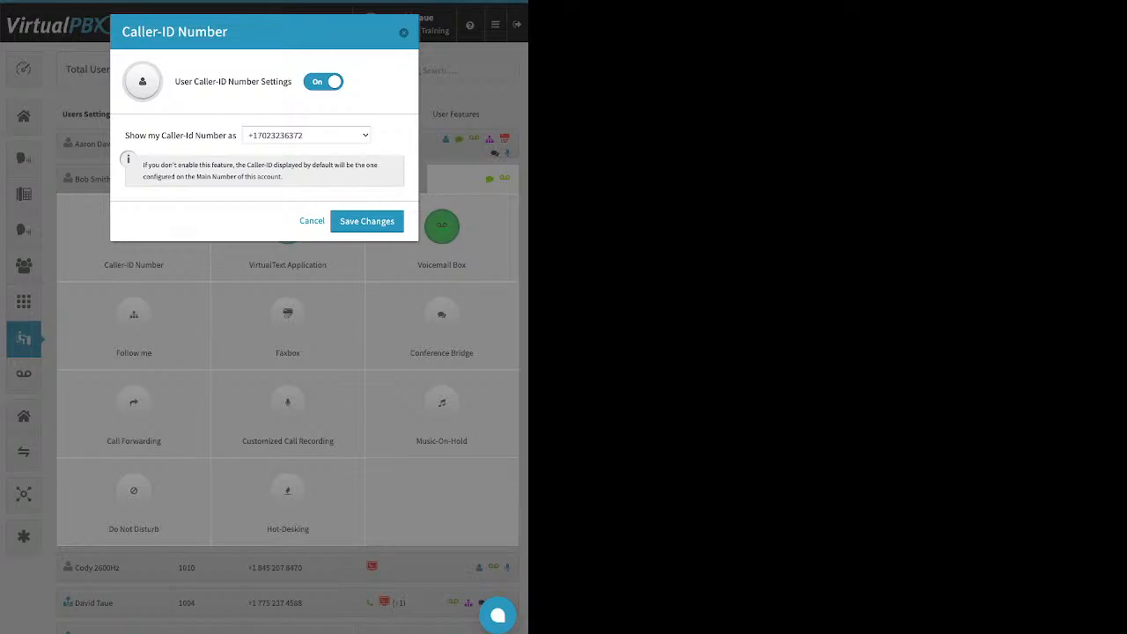
key(Escape)
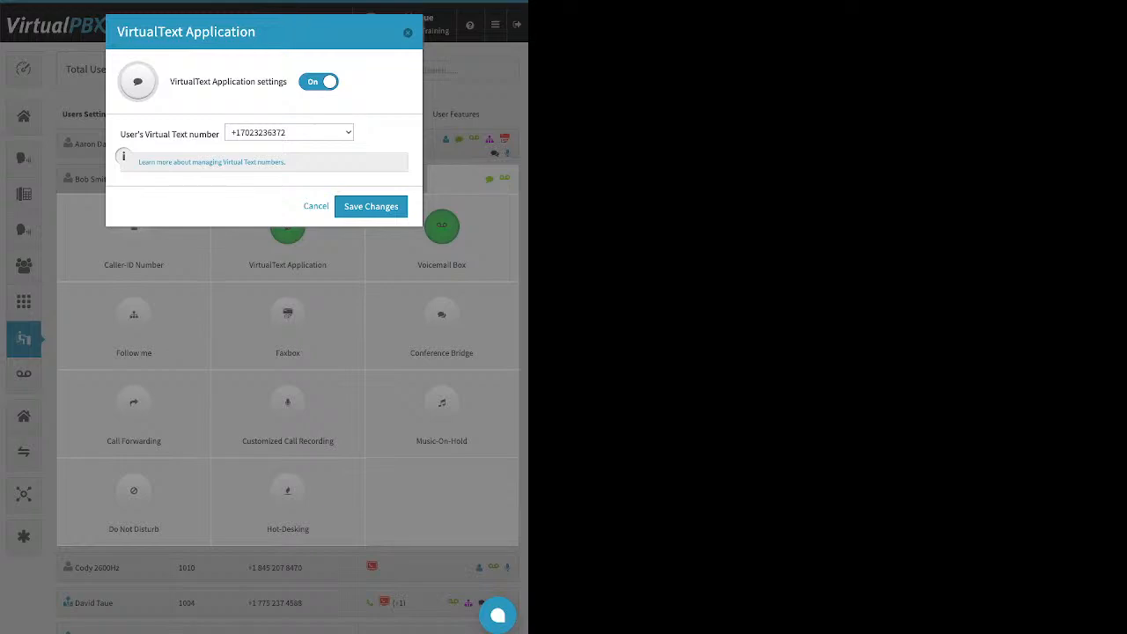
click(316, 206)
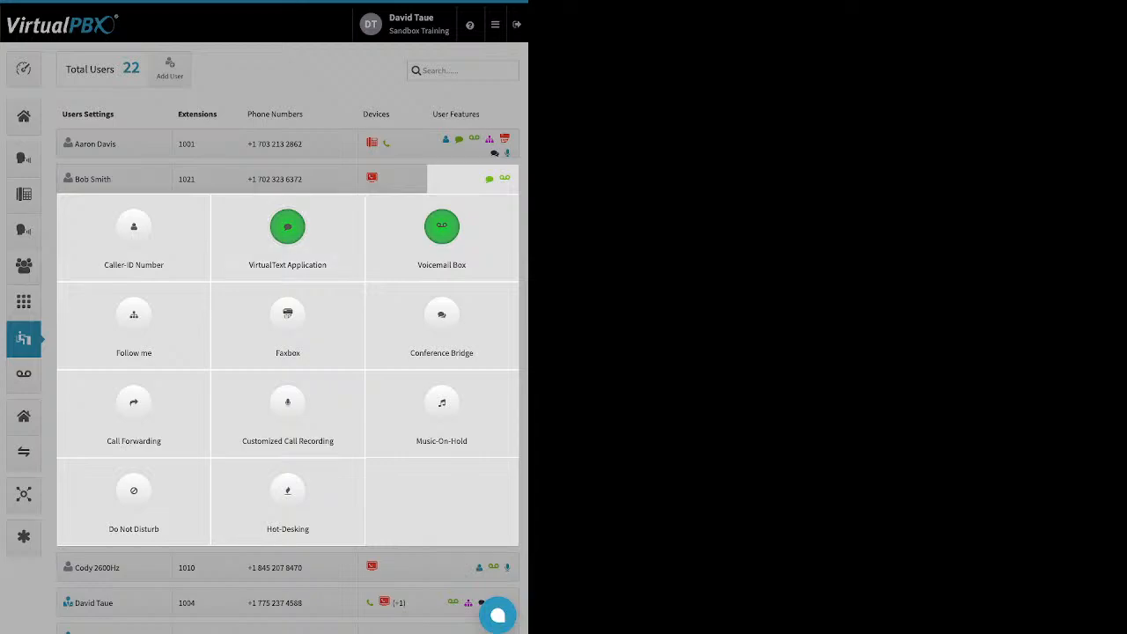
click(122, 137)
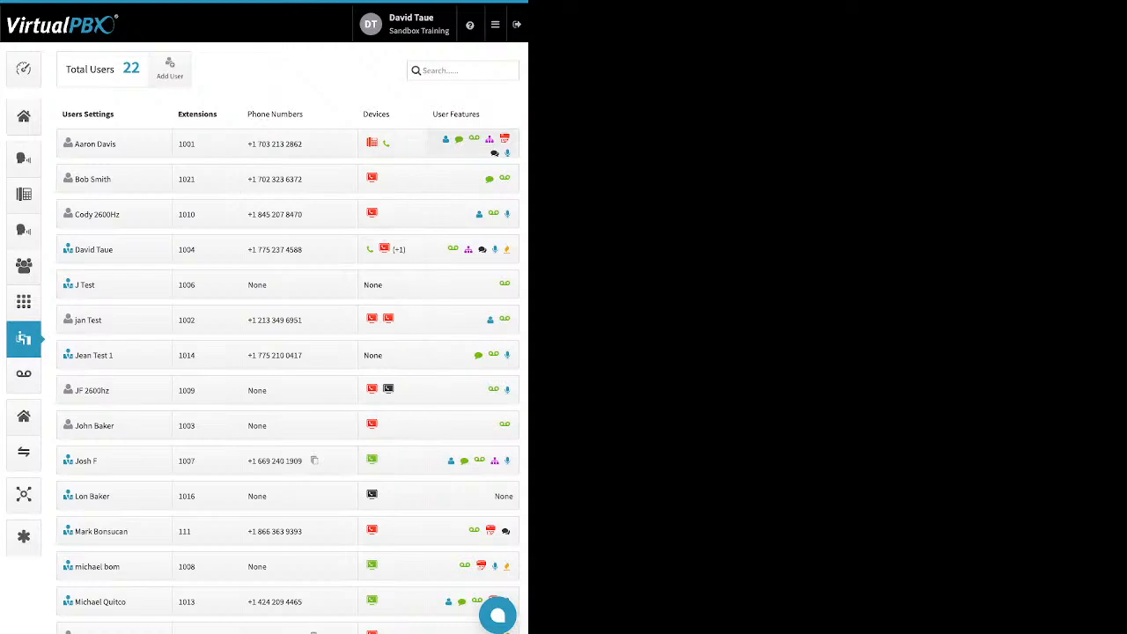
Review the Voicemail Box options of the user with extension 1001, trying the option to delete messages from the database after sending the notification
click(467, 144)
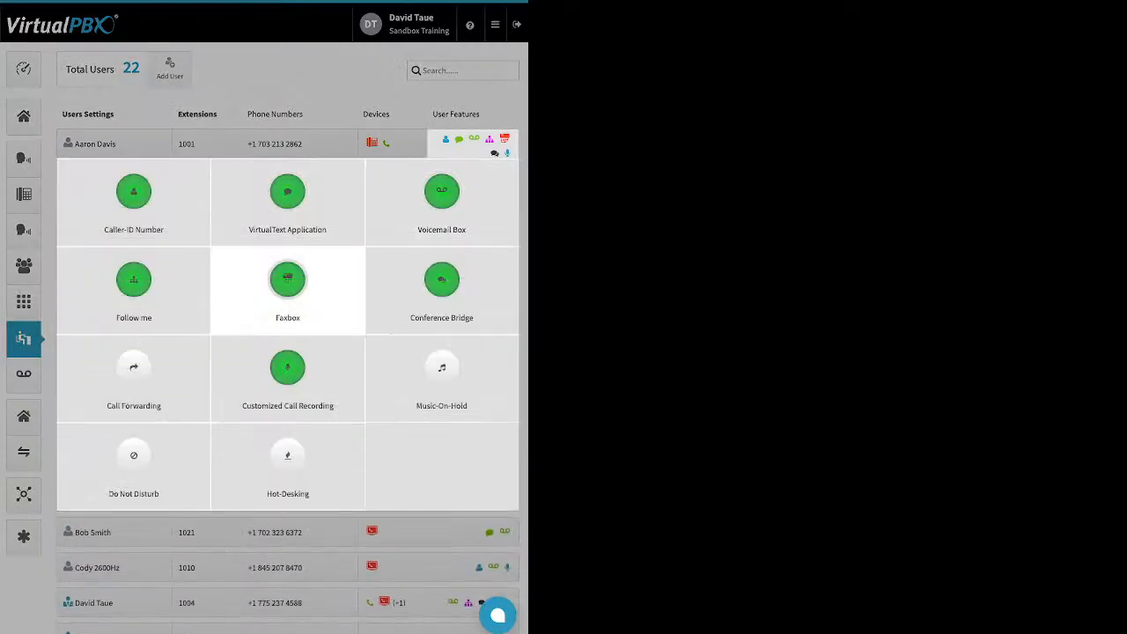
click(441, 203)
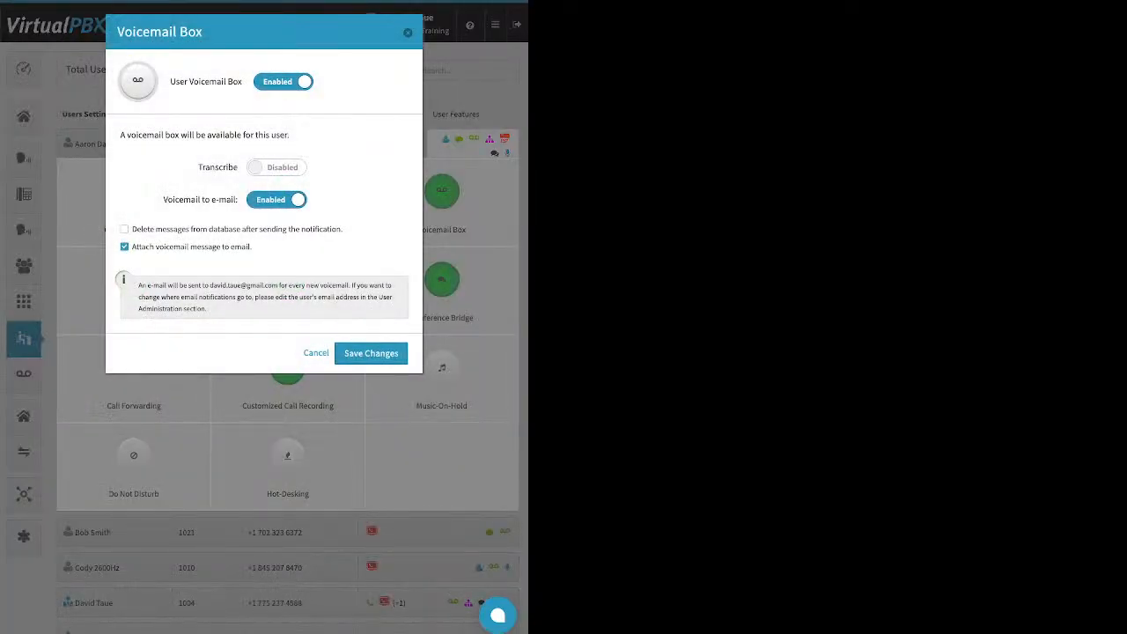
drag(197, 167, 238, 167)
drag(252, 247, 164, 246)
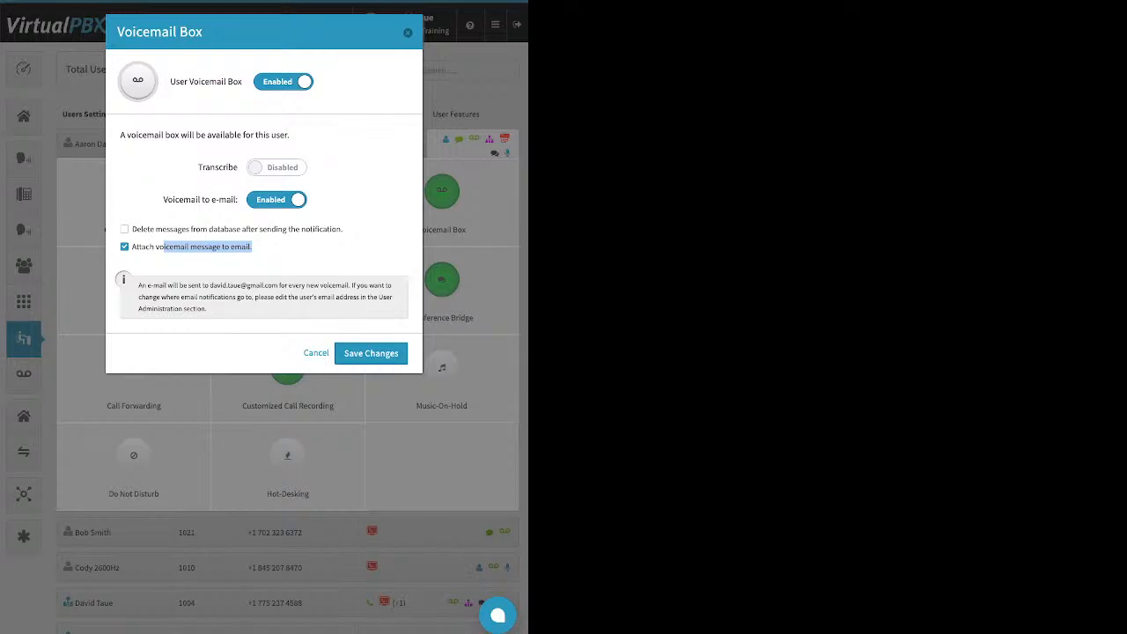
click(125, 229)
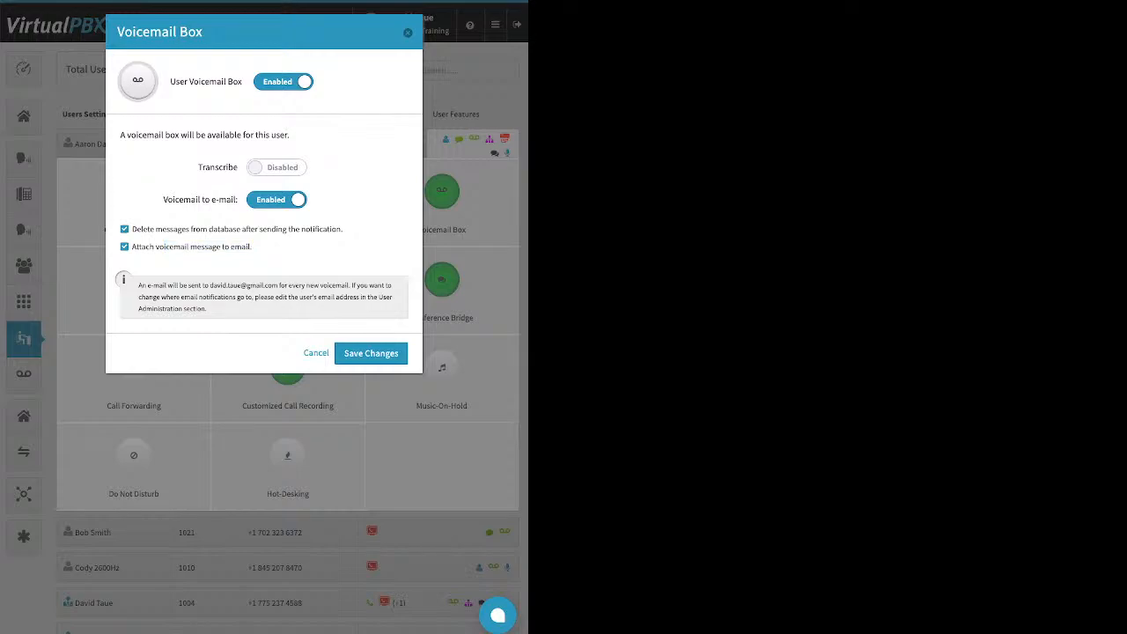
drag(343, 229, 151, 229)
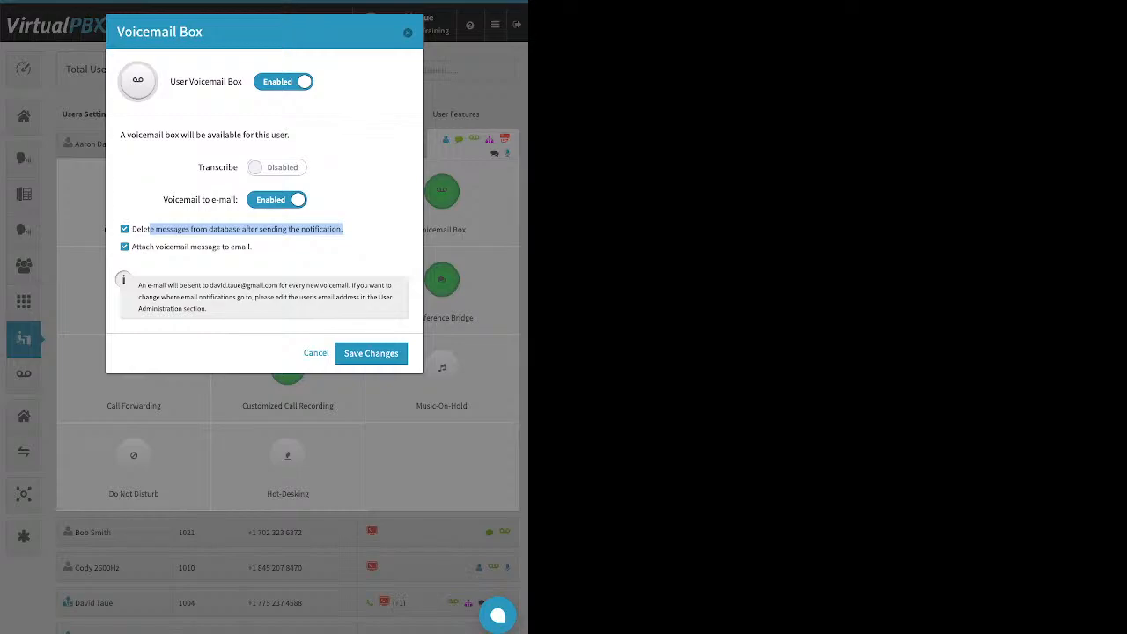
click(352, 235)
click(124, 229)
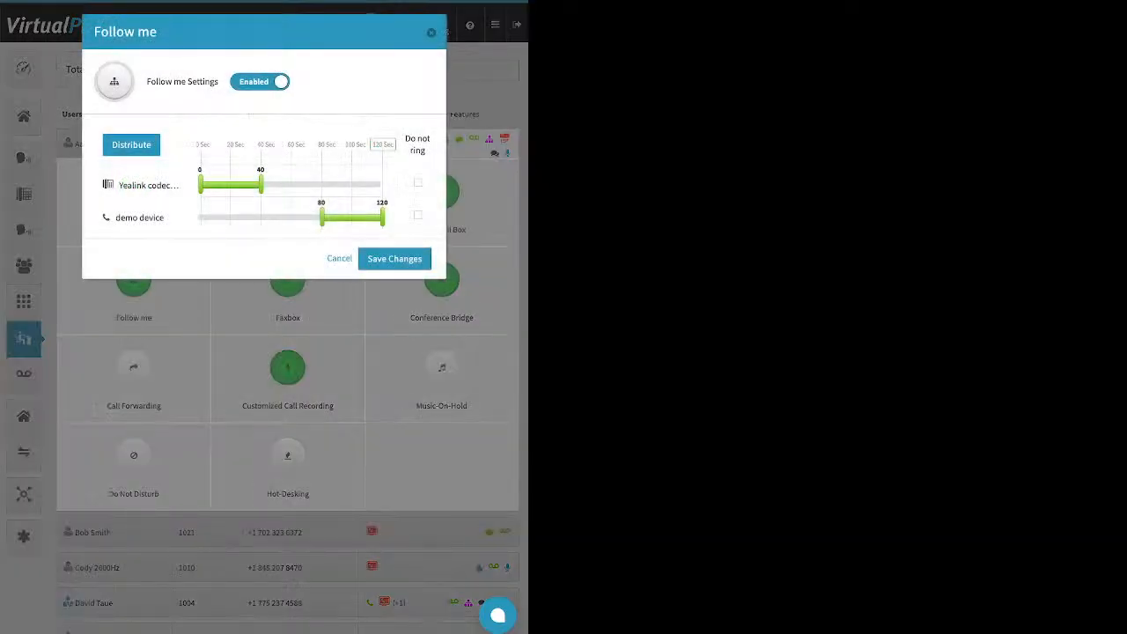
Try setting both devices to Do not ring in extension 1001's Follow me settings, and turn the option off again for each
click(418, 183)
click(419, 215)
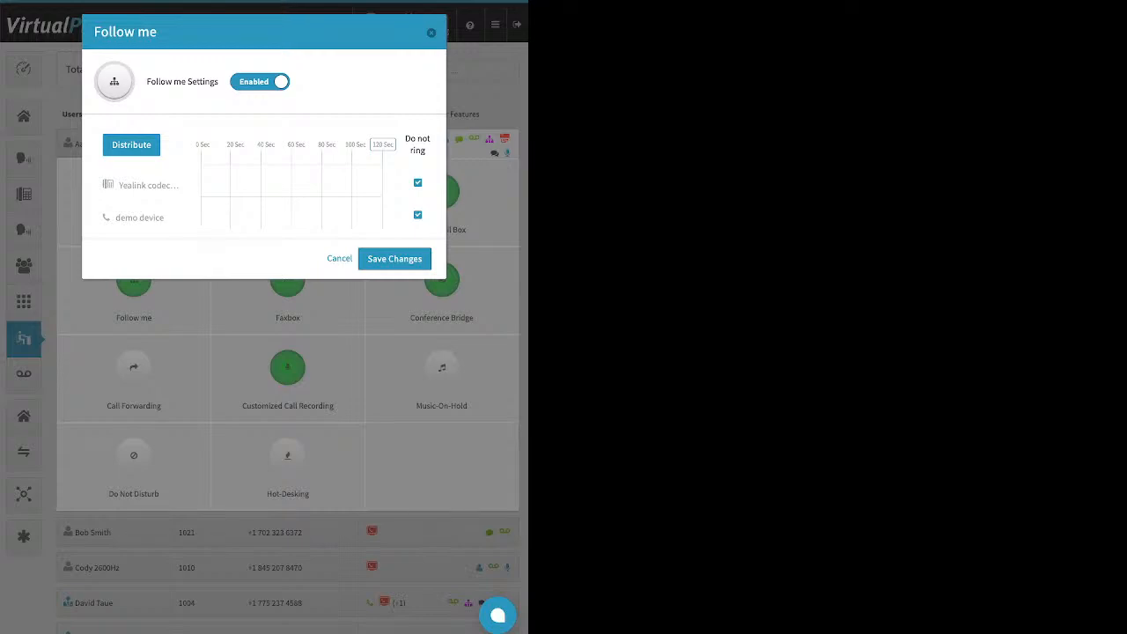
click(419, 183)
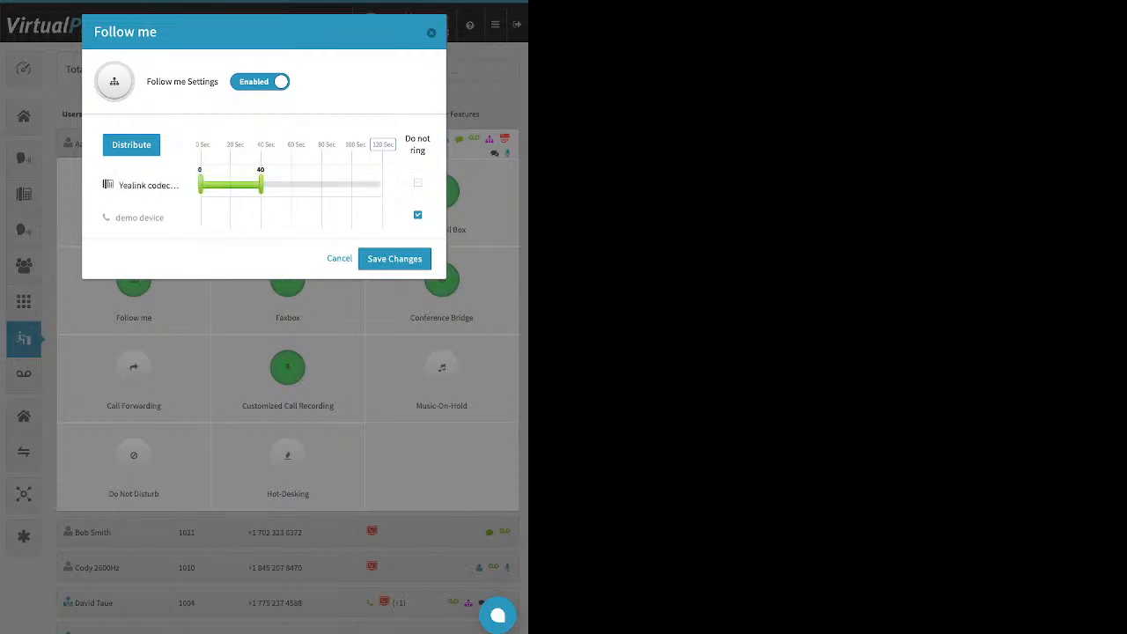
click(418, 215)
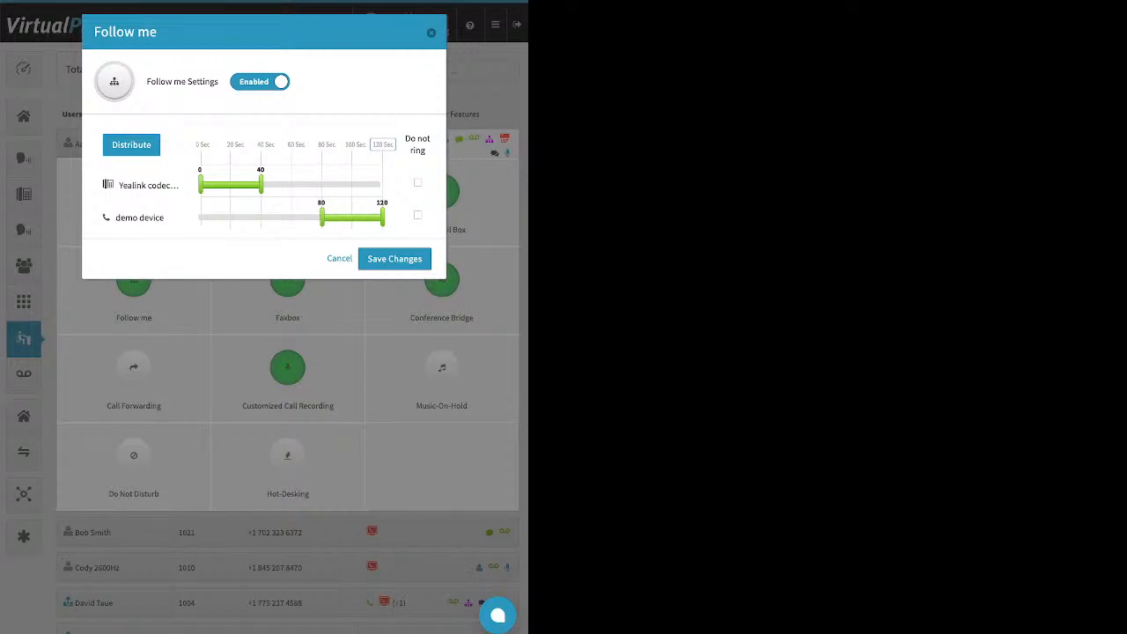
Try simultaneous Follow me ringing with 0 to 51 seconds for the Yealink device and 0 to 47 seconds for the demo device
drag(261, 184, 201, 184)
drag(322, 218, 201, 218)
drag(382, 218, 270, 217)
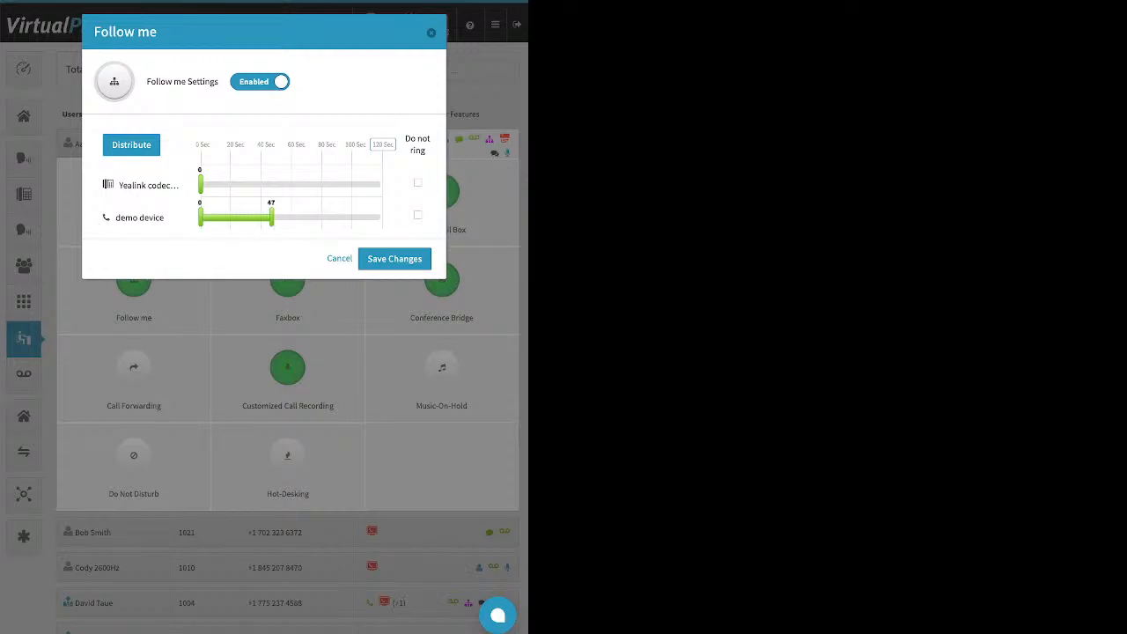
drag(201, 184, 278, 184)
drag(394, 144, 112, 144)
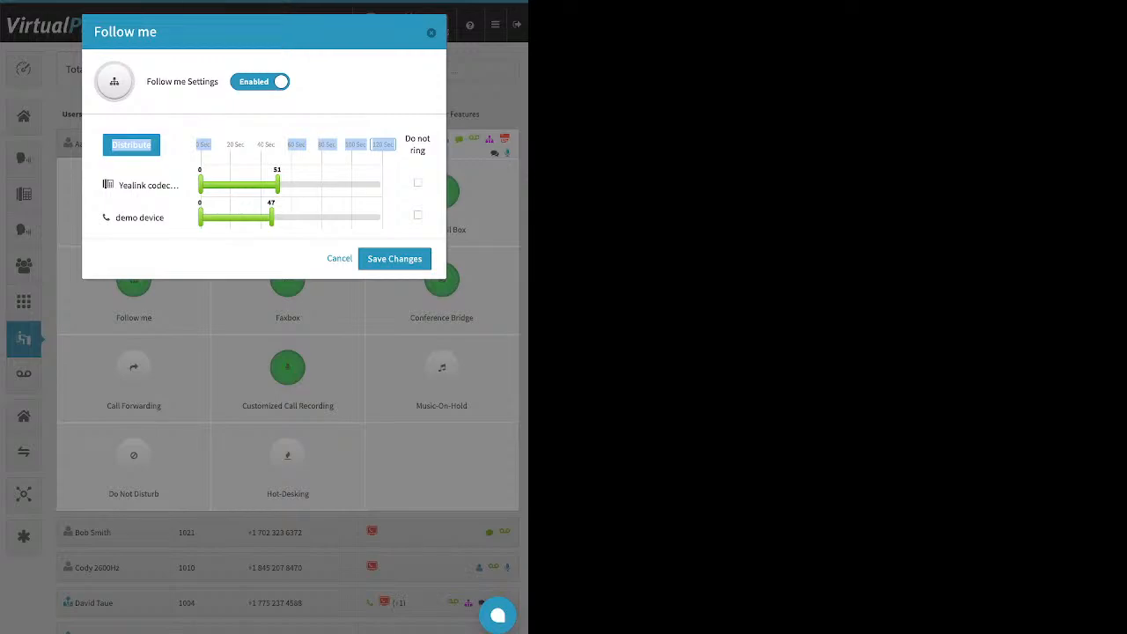
click(383, 144)
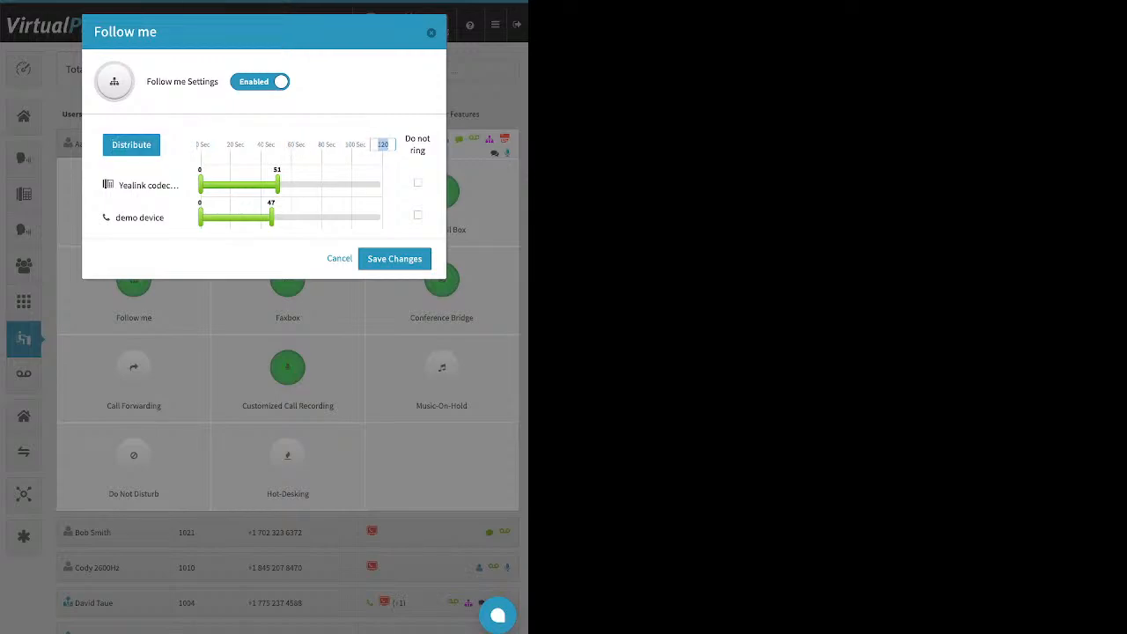
Place the demo device before the Yealink device, distribute the ring times as 0–60 and 60–120 seconds, and save the Follow me settings
click(131, 144)
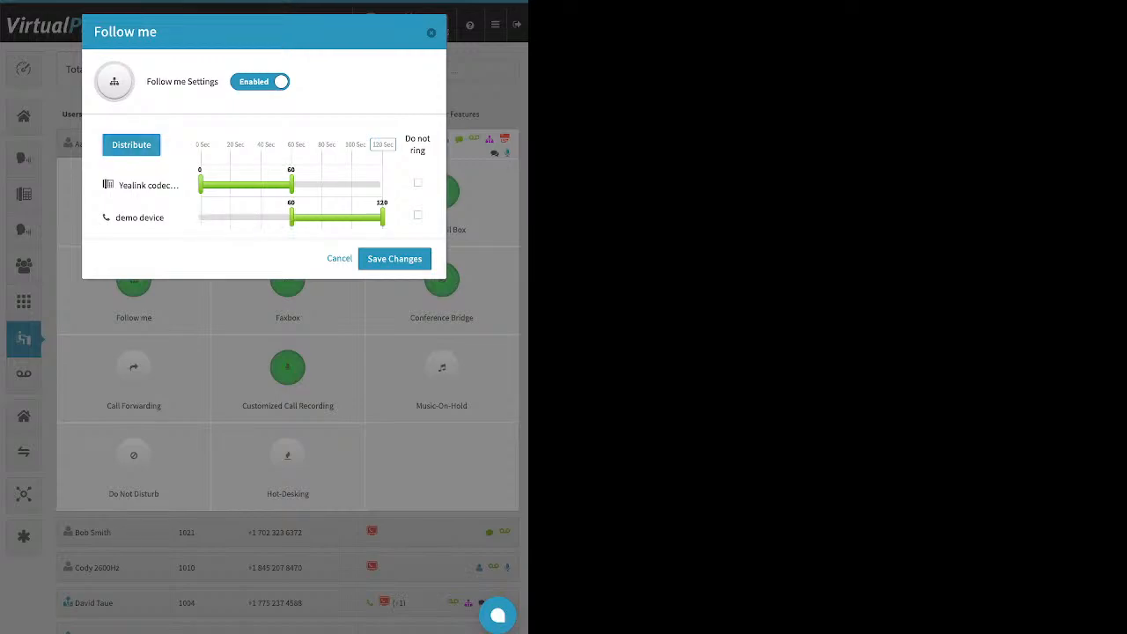
drag(139, 217, 129, 163)
click(132, 144)
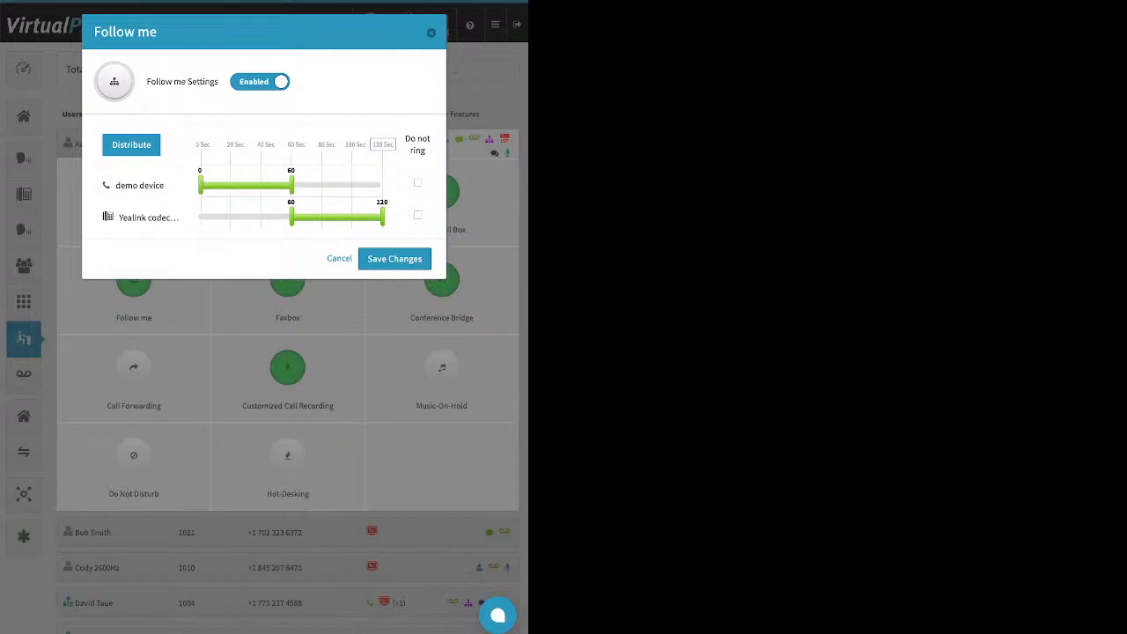
click(394, 259)
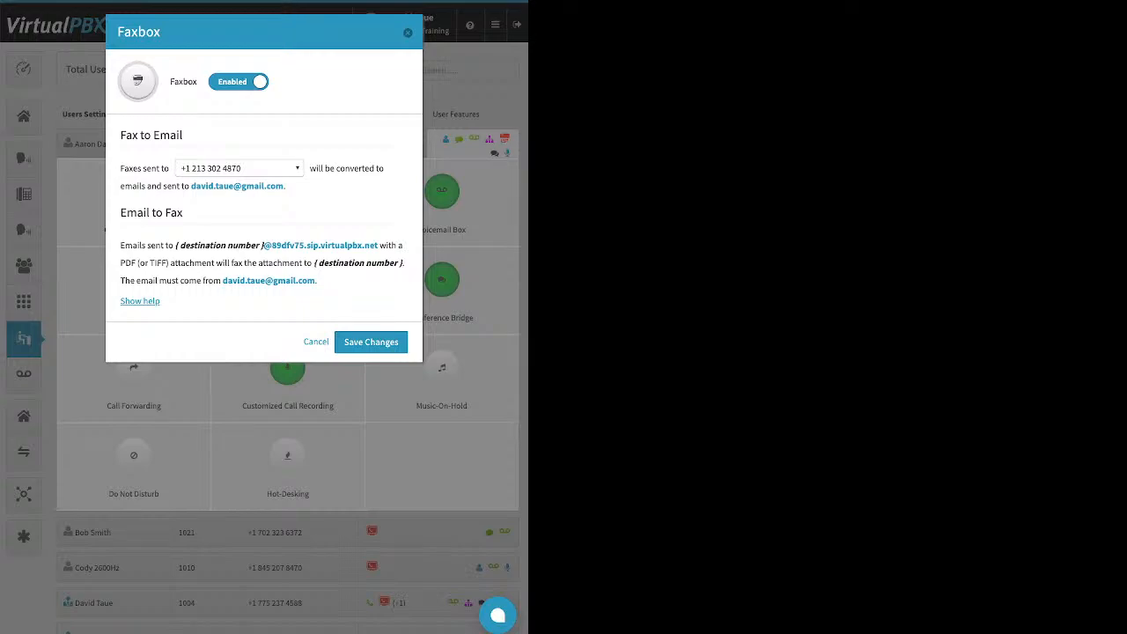
Review extension 1001's Faxbox number options and the Conference Bridge settings for the room PIN and video conferencing
click(240, 168)
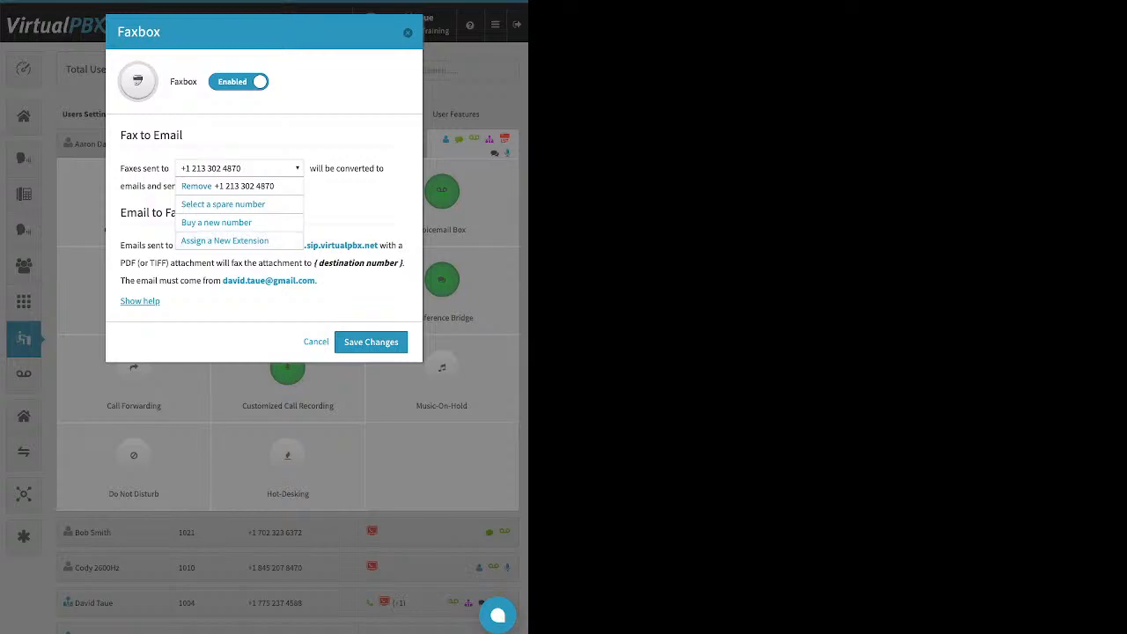
click(407, 33)
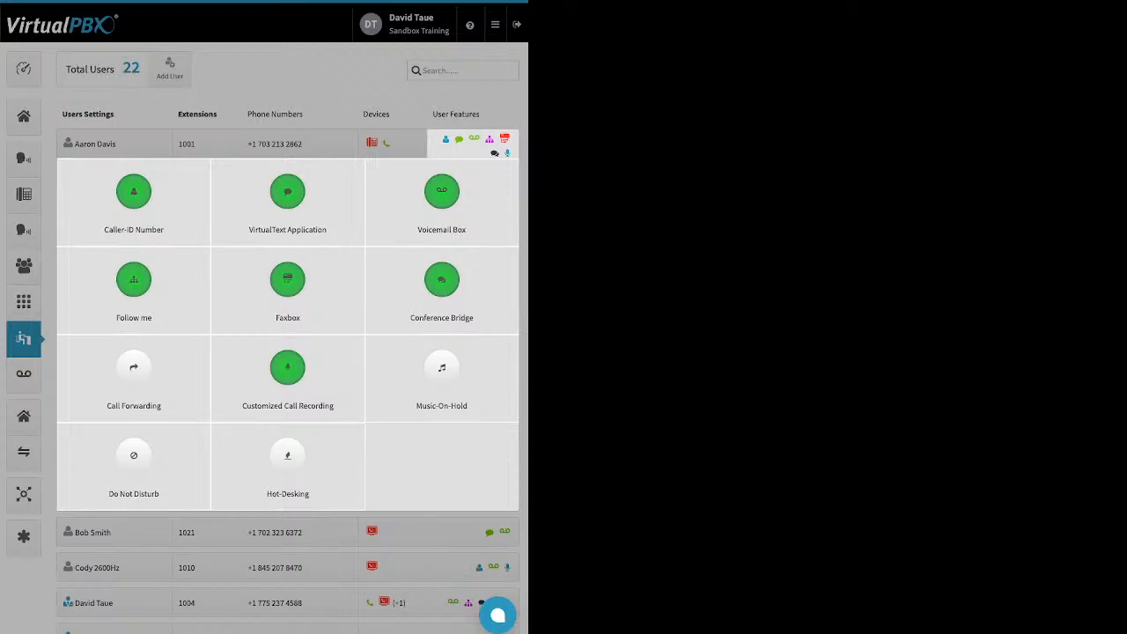
click(441, 280)
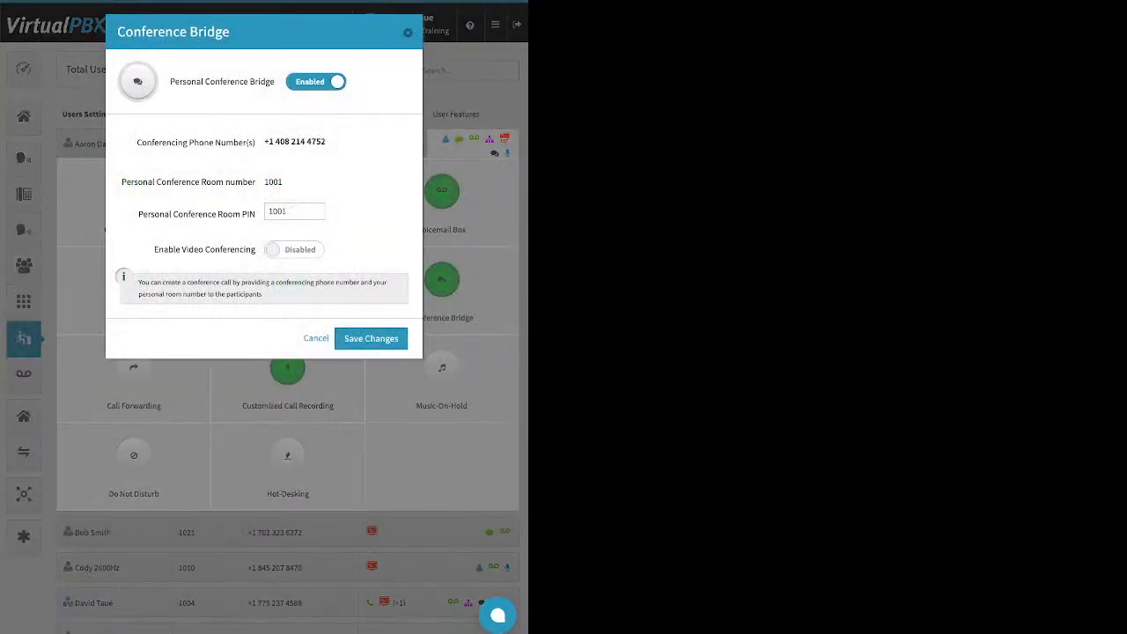
drag(138, 214, 255, 214)
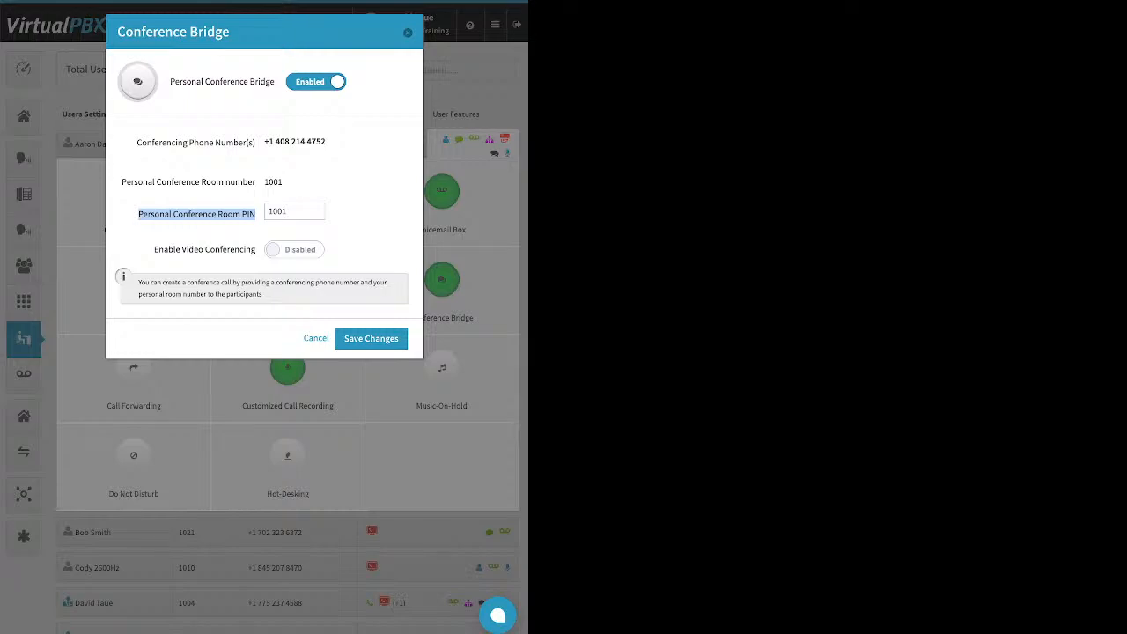
key(Escape)
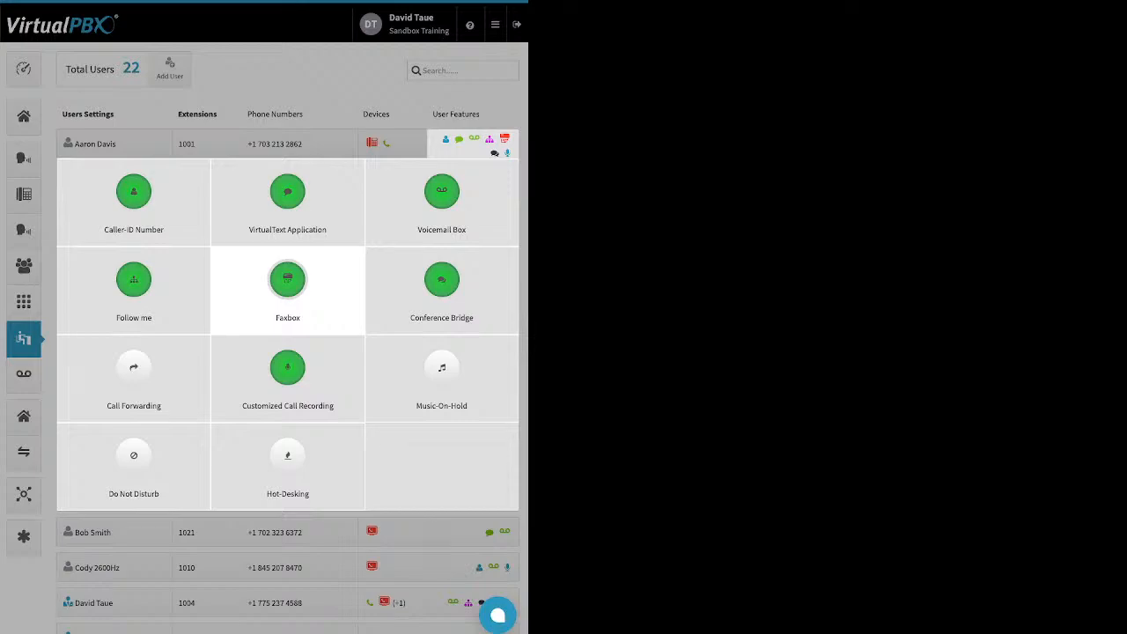
click(442, 280)
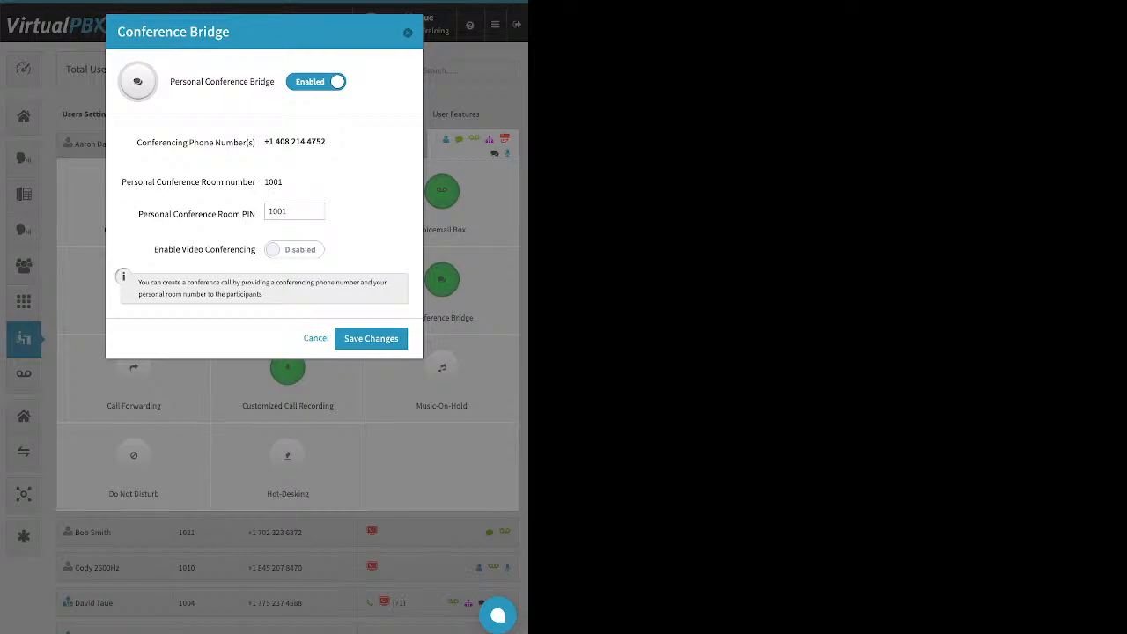
drag(256, 249, 154, 249)
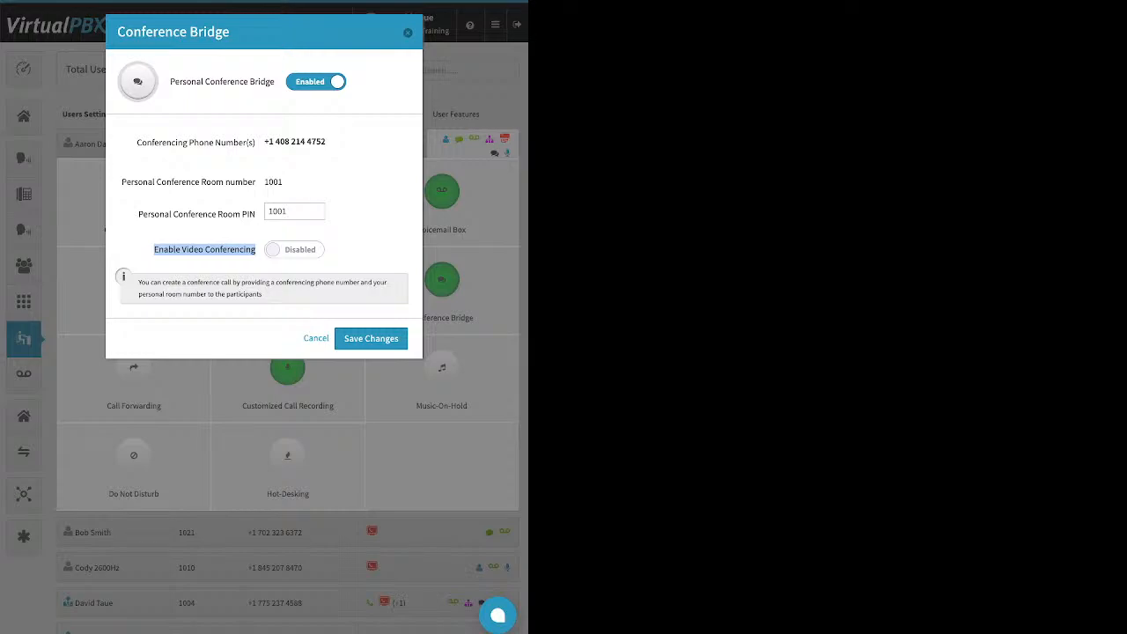
click(408, 33)
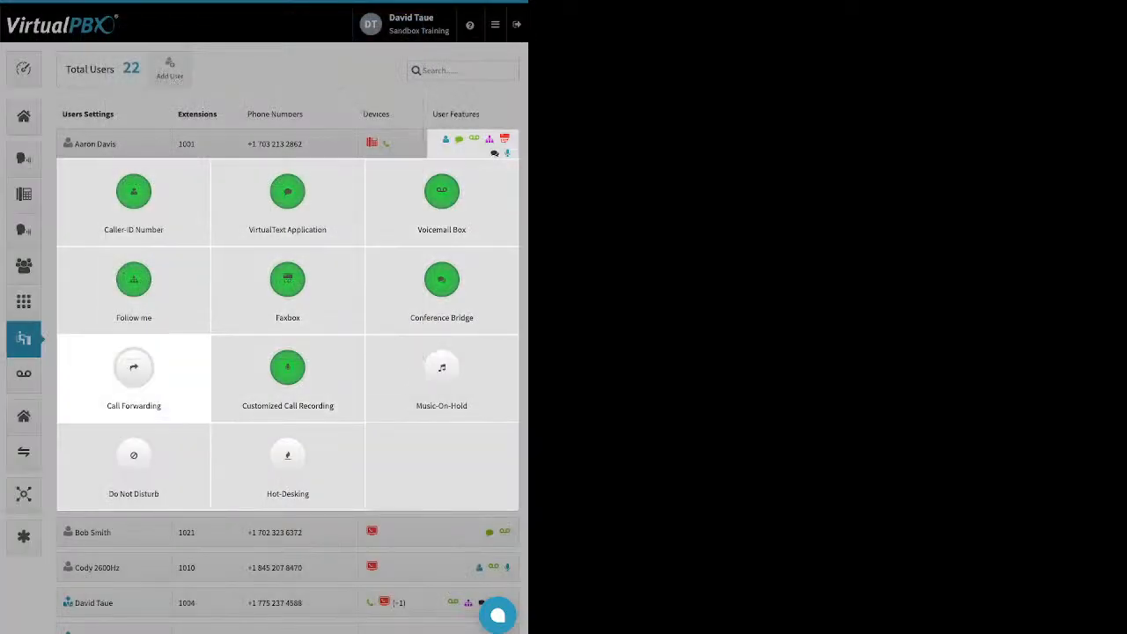
Try Failover Mode in the Call Forwarding settings of extension 1001 and close them without saving
click(134, 367)
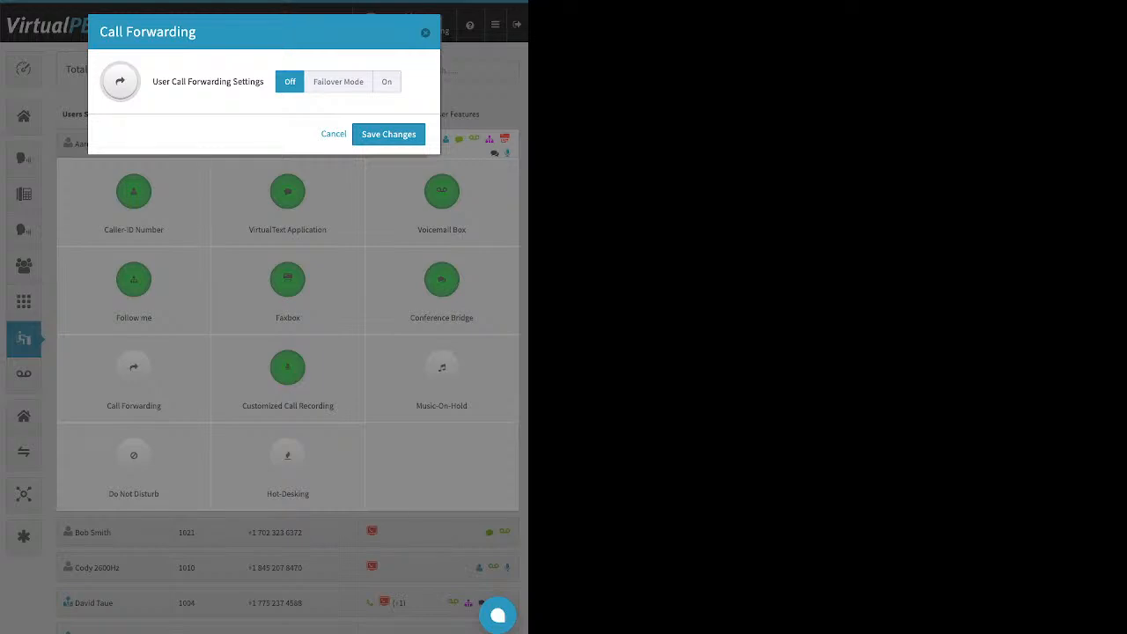
click(338, 82)
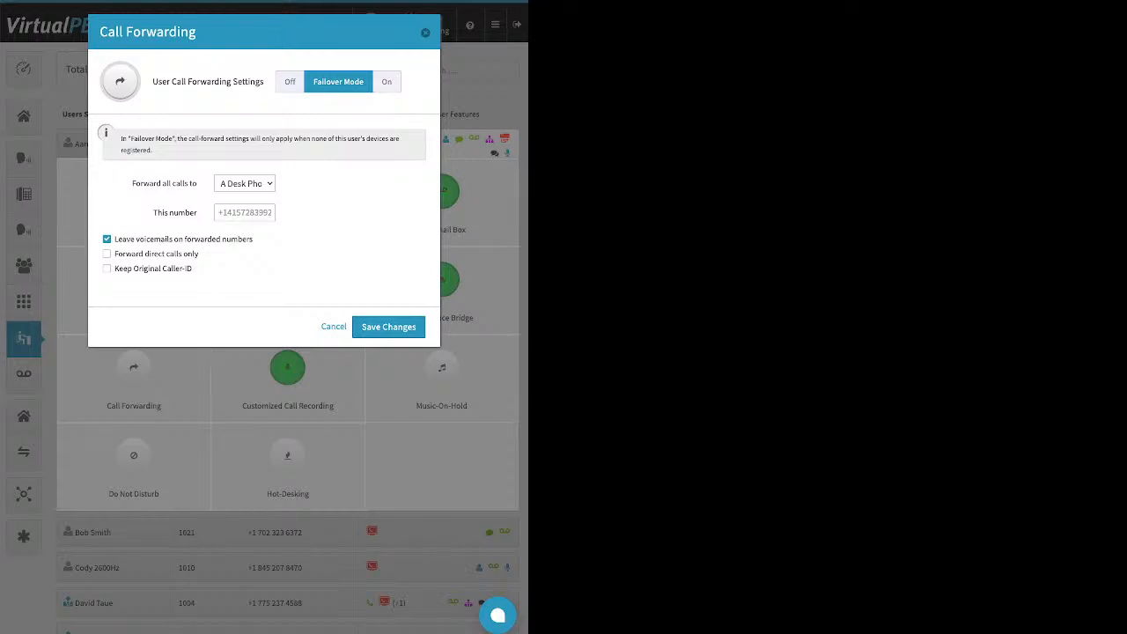
click(245, 213)
key(Escape)
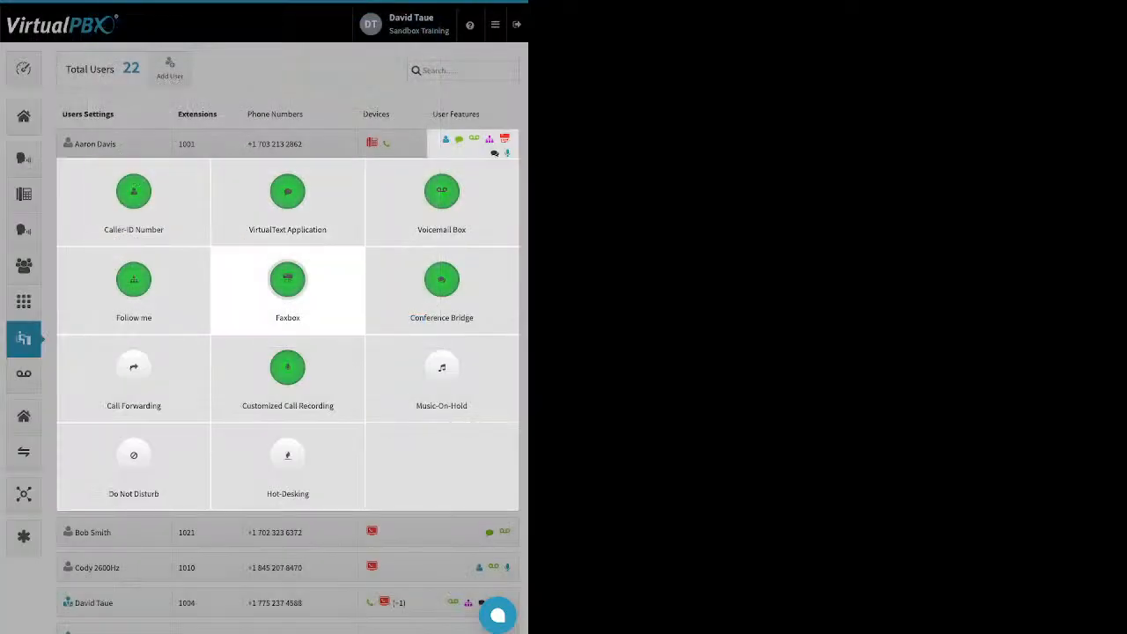
Turn on extension 1001's customized call recording for inbound internal, inbound external, outbound internal and outbound external calls, and save the changes
click(288, 367)
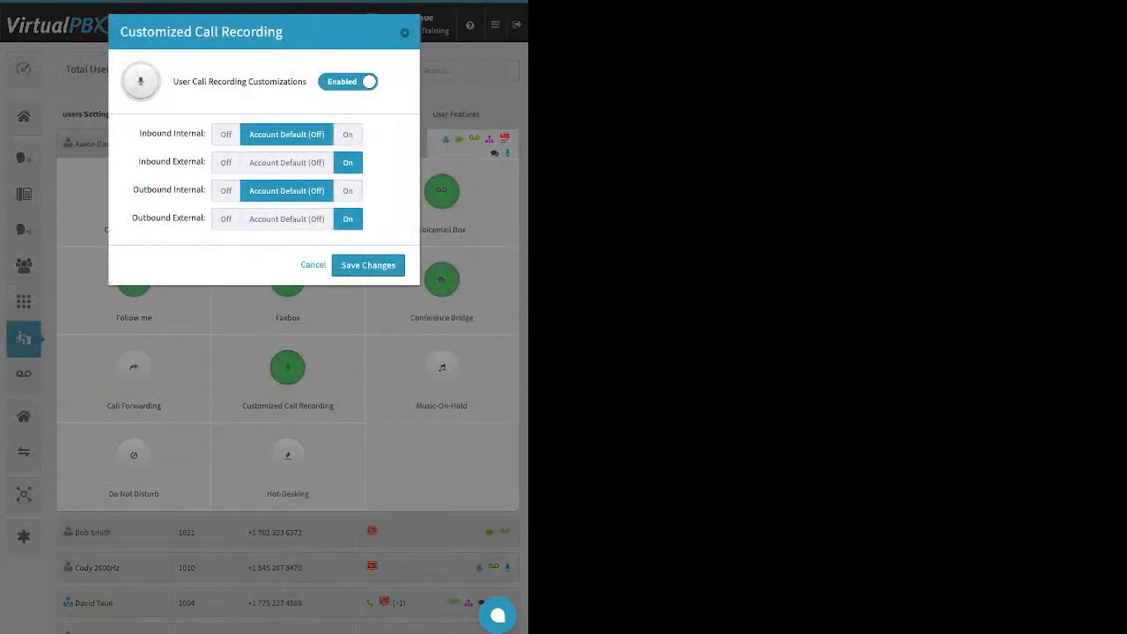
click(287, 163)
click(287, 219)
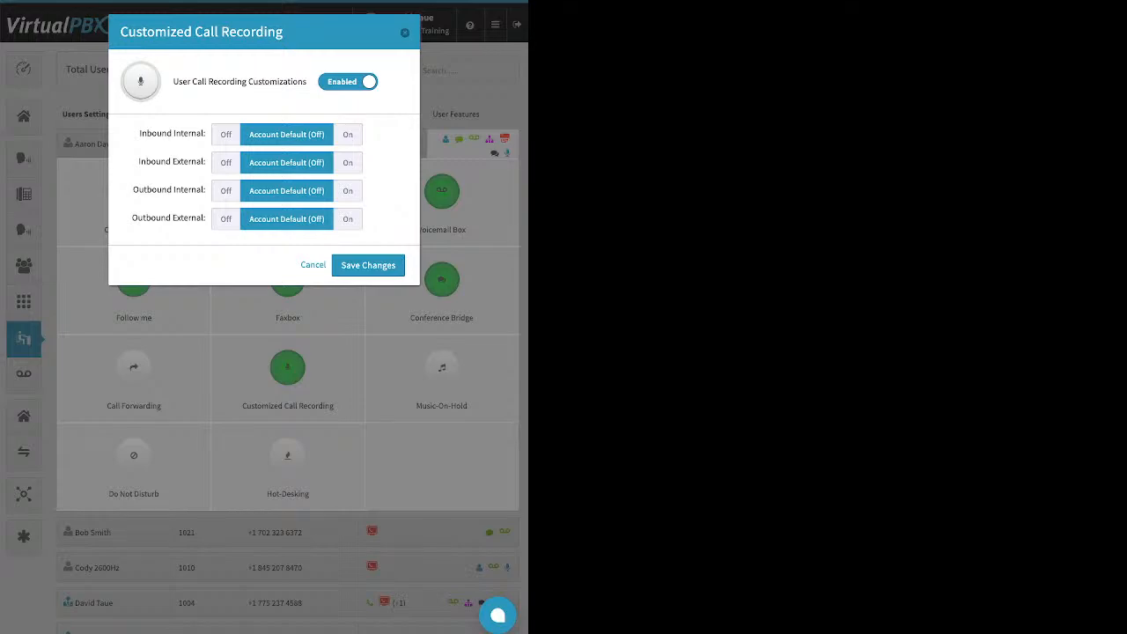
click(348, 135)
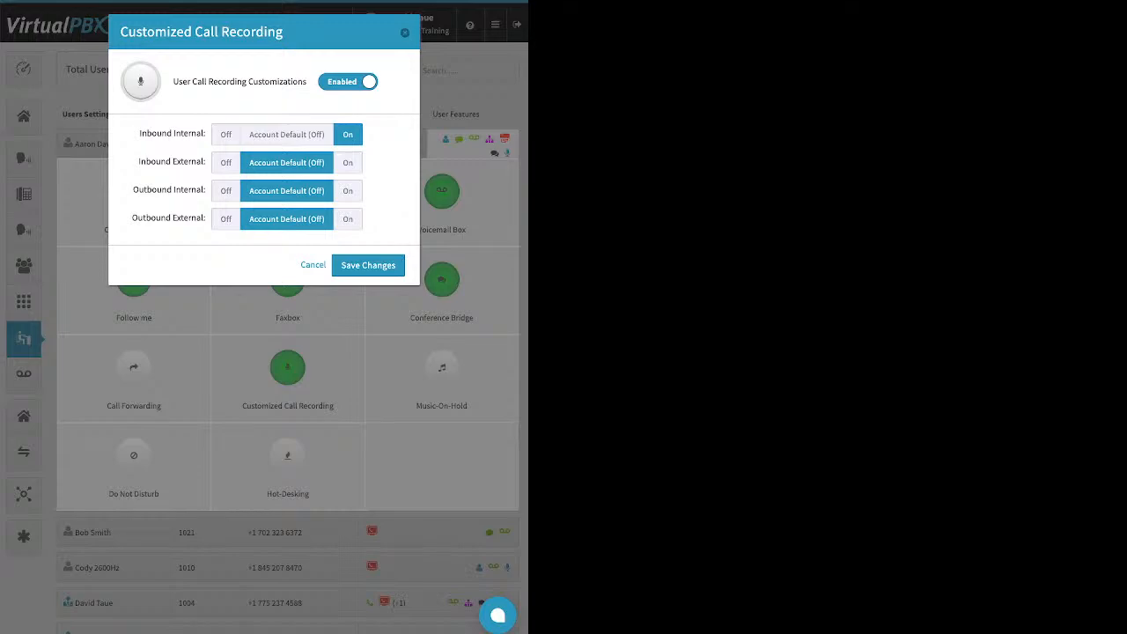
click(348, 163)
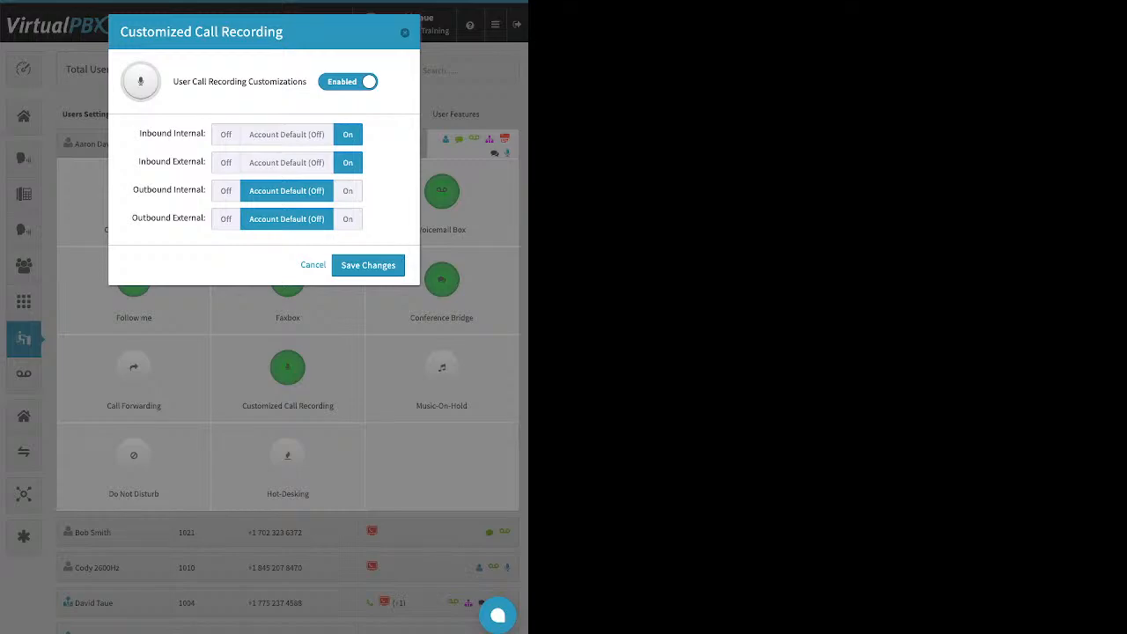
click(348, 190)
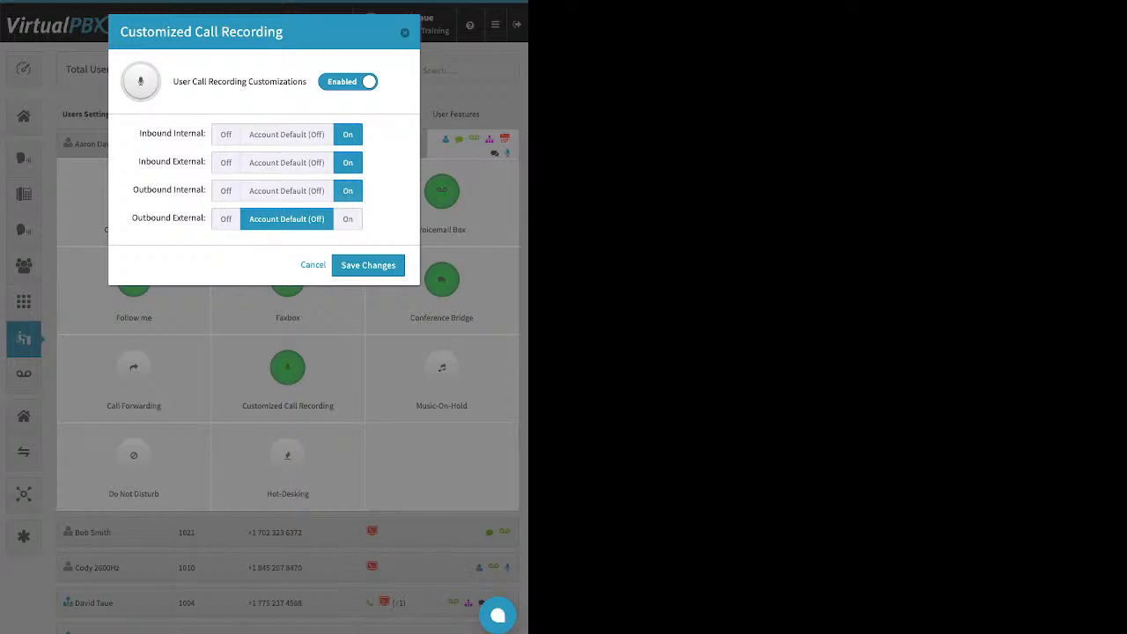
click(347, 219)
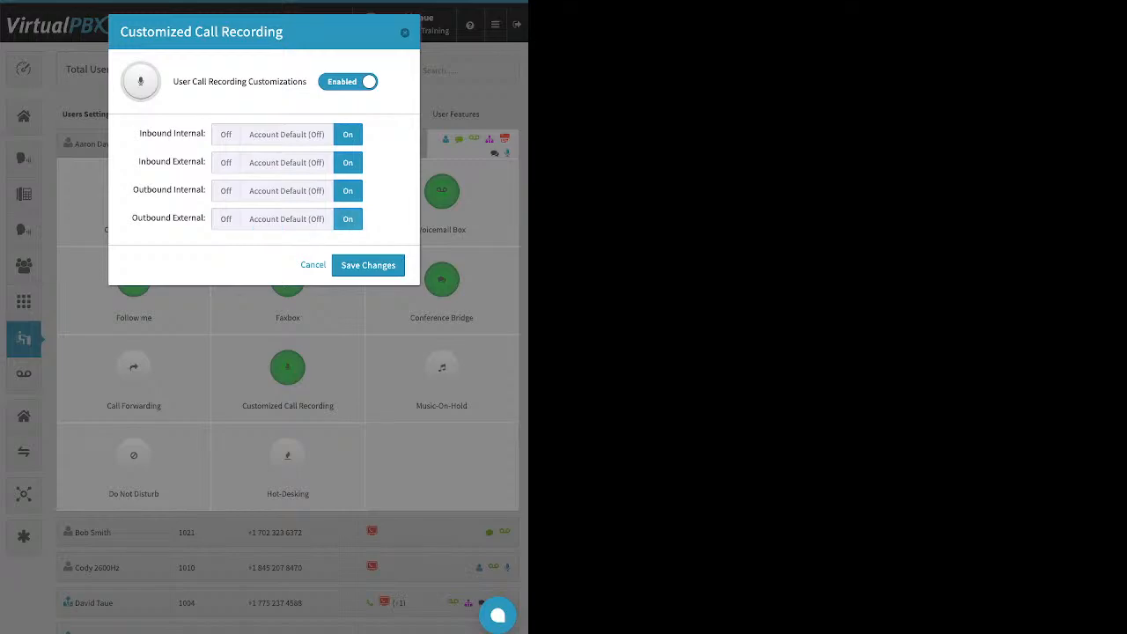
click(368, 265)
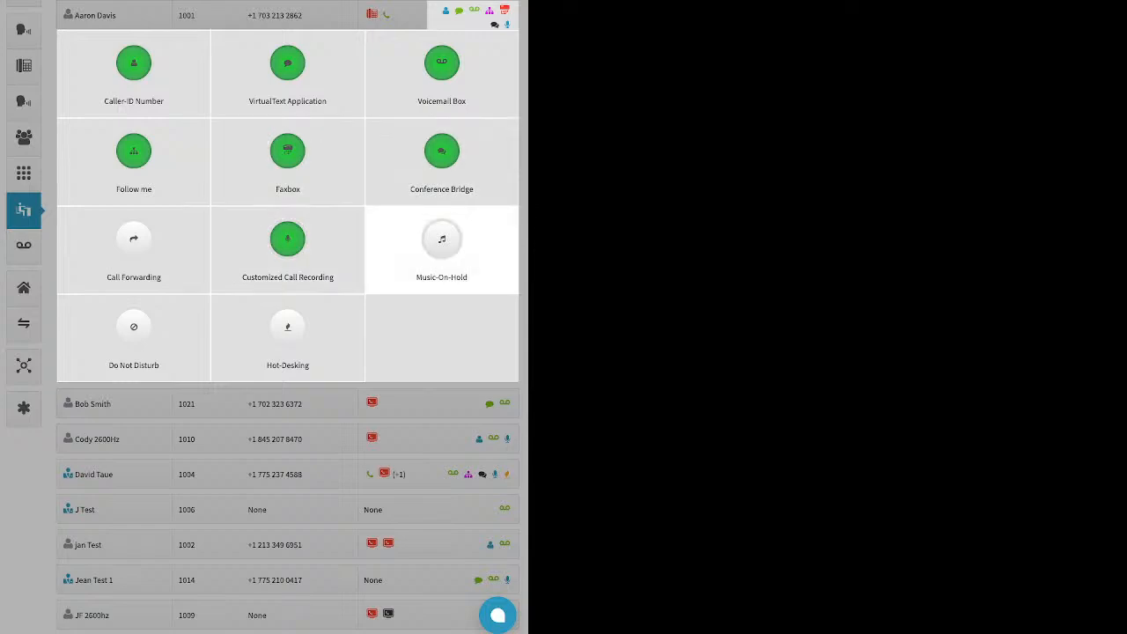
Try enabling the user Music-On-Hold settings for extension 1001 and close them without saving
click(441, 246)
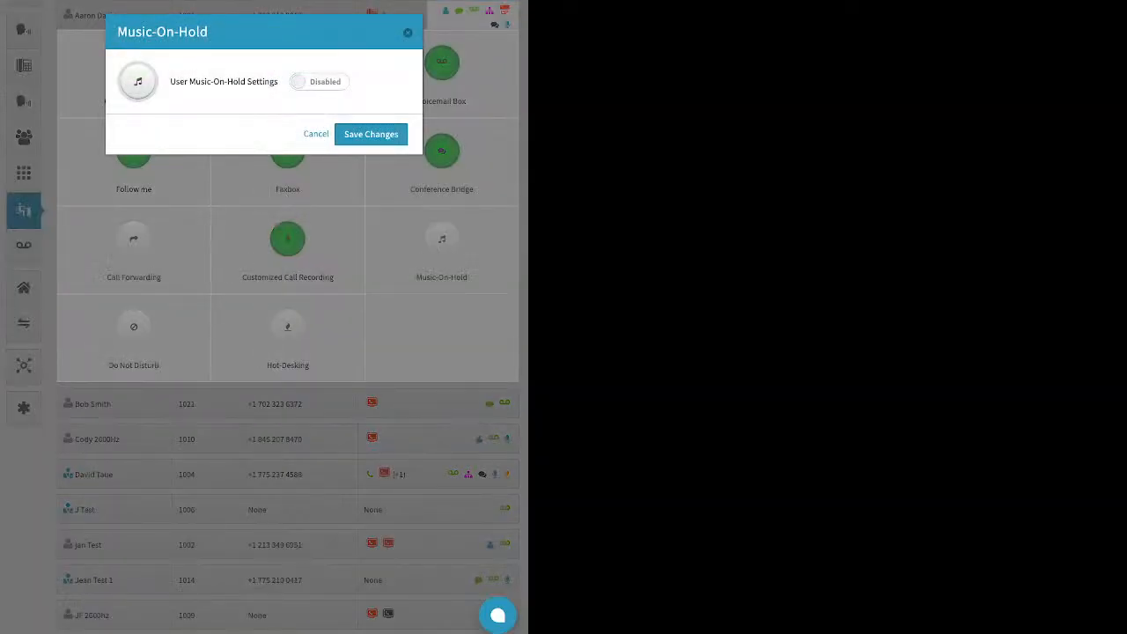
click(320, 81)
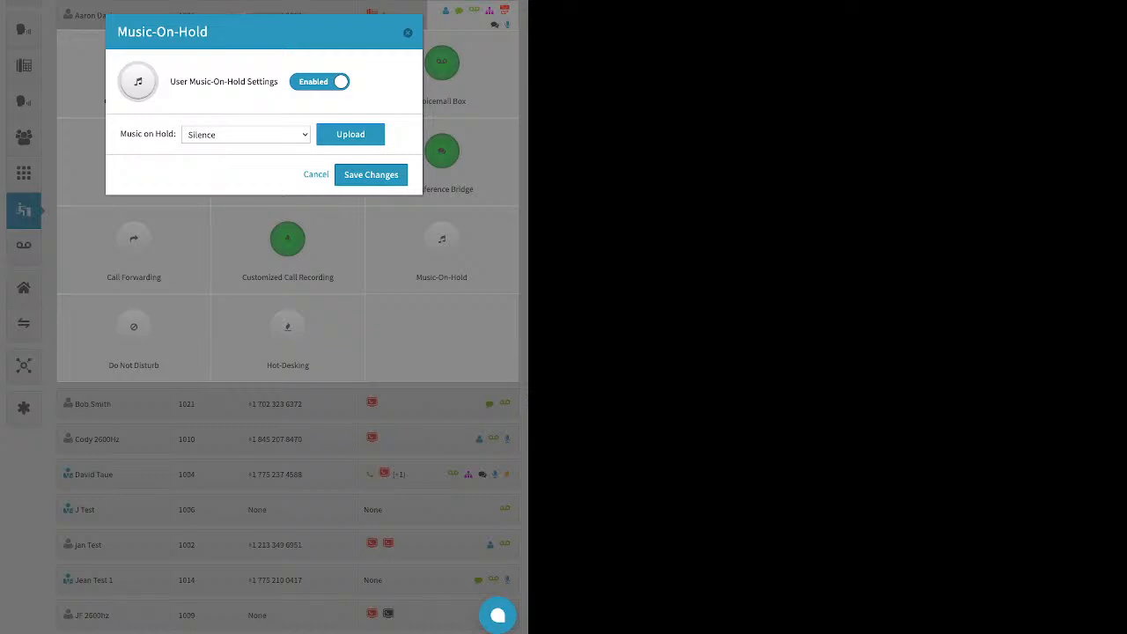
click(408, 32)
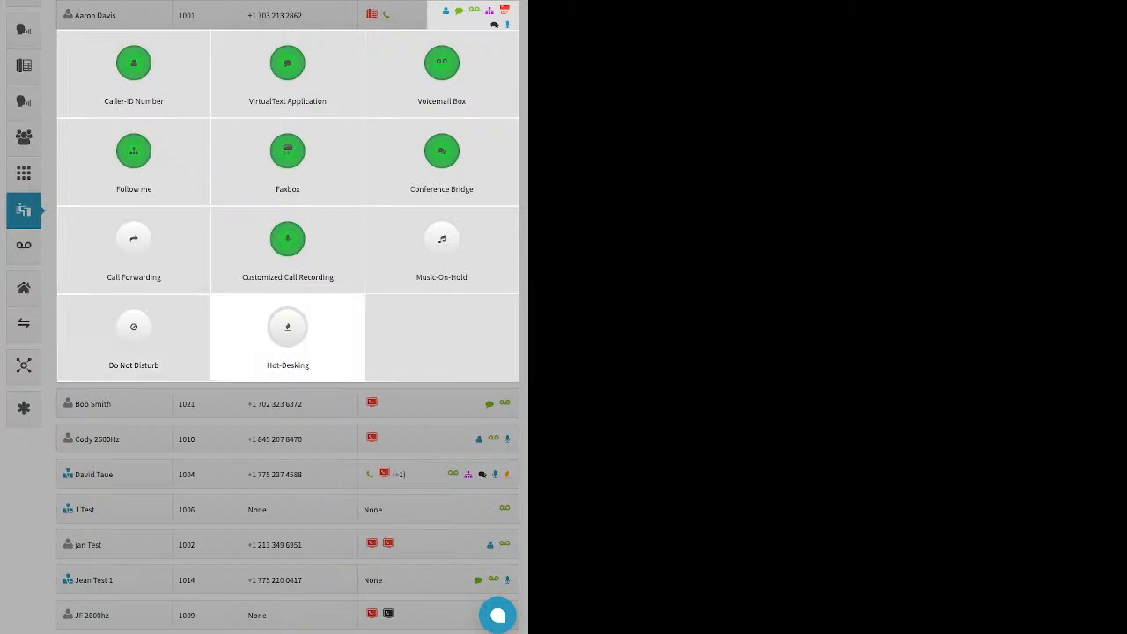
Try enabling Hot-Desking for extension 1001, close the settings without saving, and collapse the user's feature list
click(287, 330)
click(309, 82)
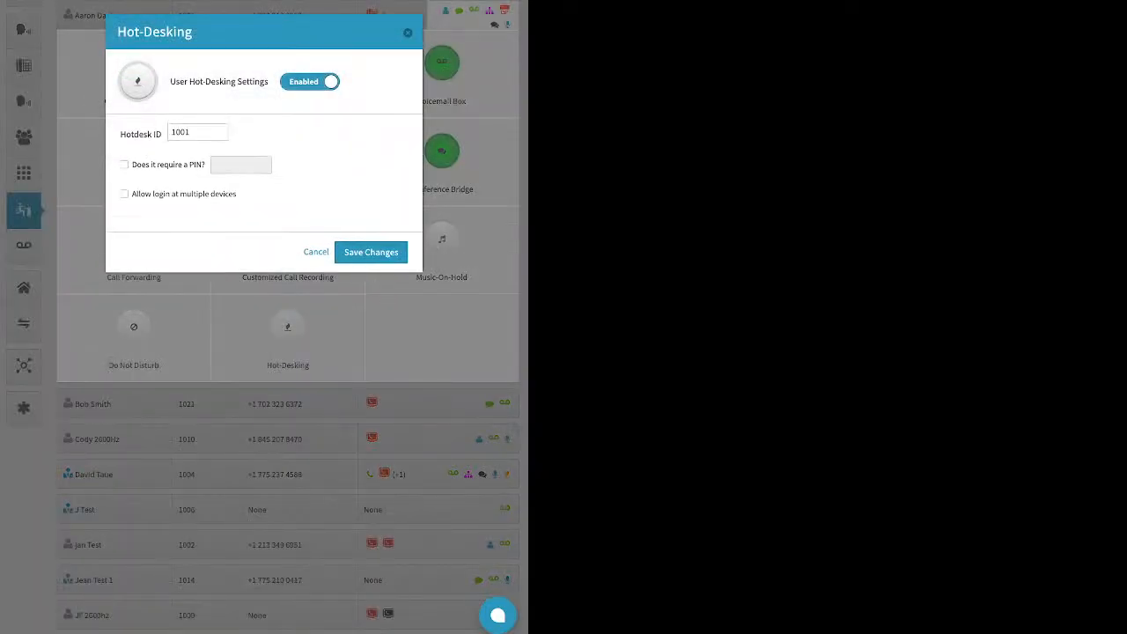
drag(121, 135, 156, 135)
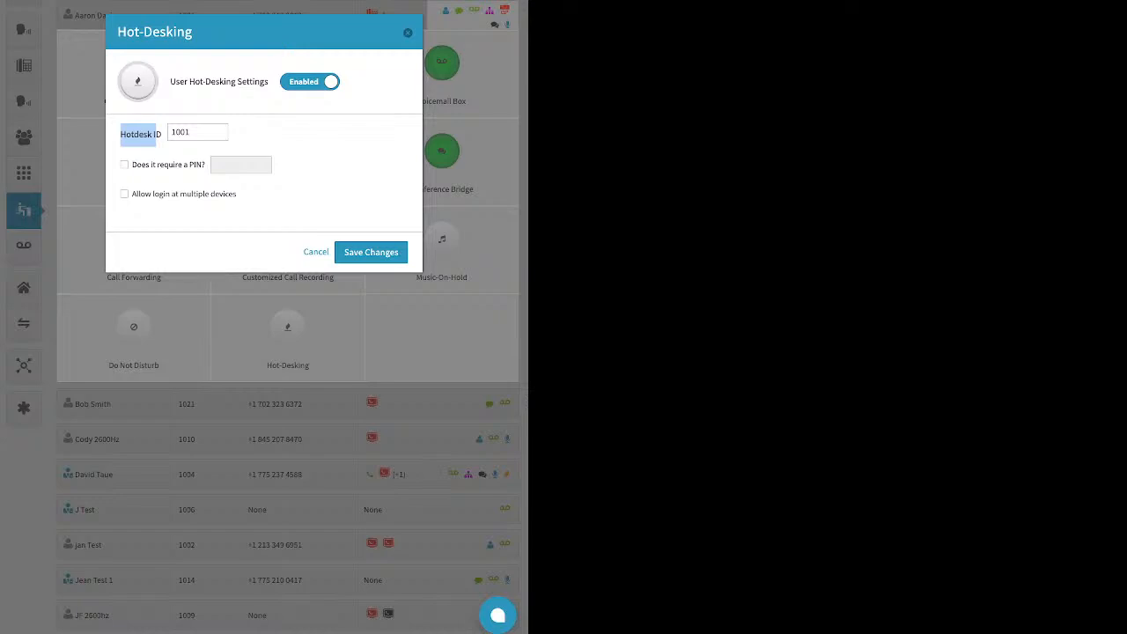
click(408, 33)
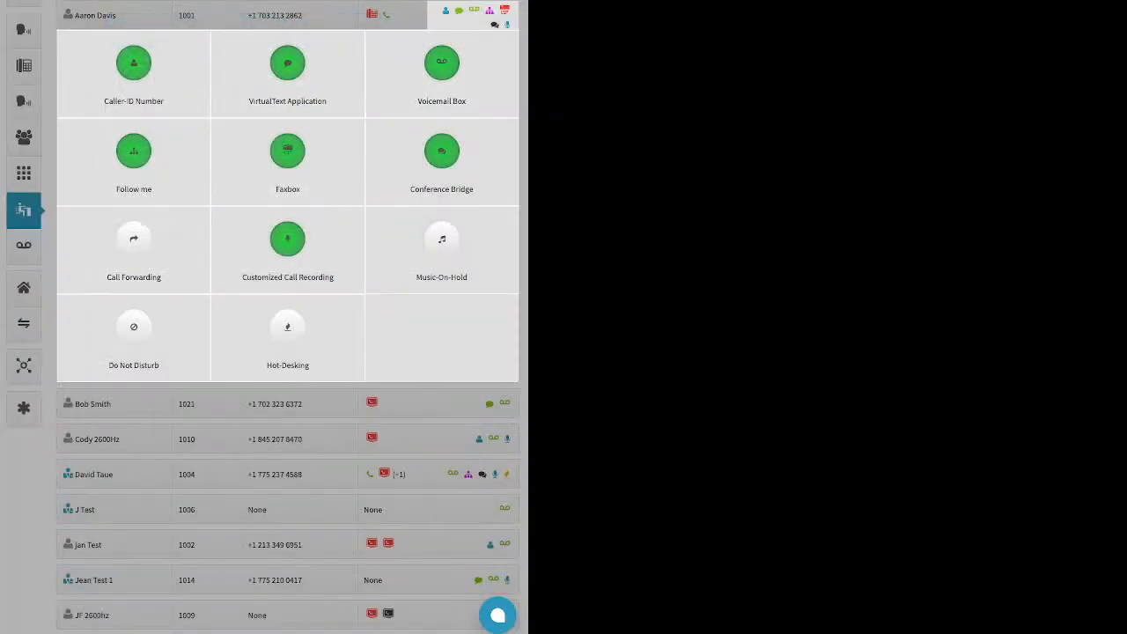
click(458, 404)
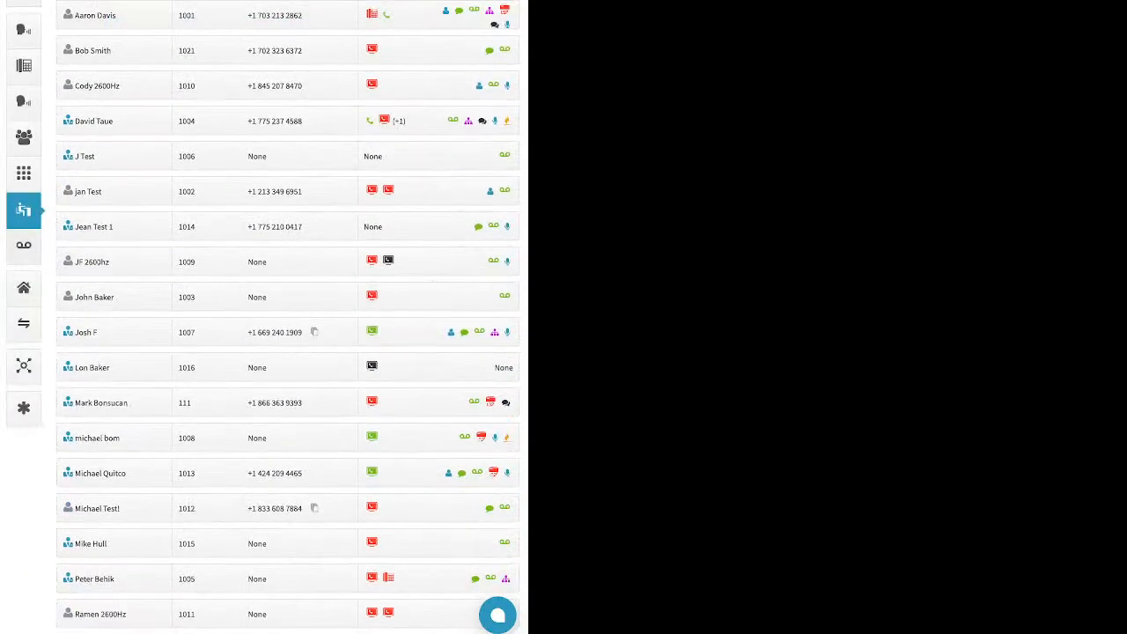
Open the voicemail box list and examine the name and PIN fields for a new voicemail box without creating one
click(24, 245)
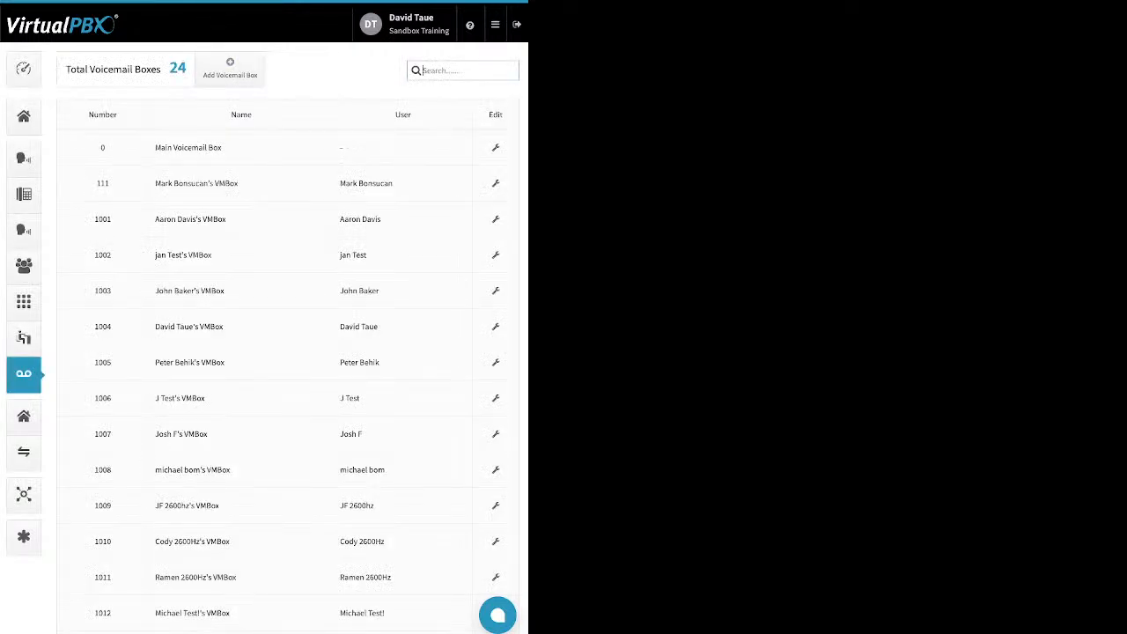
double_click(402, 114)
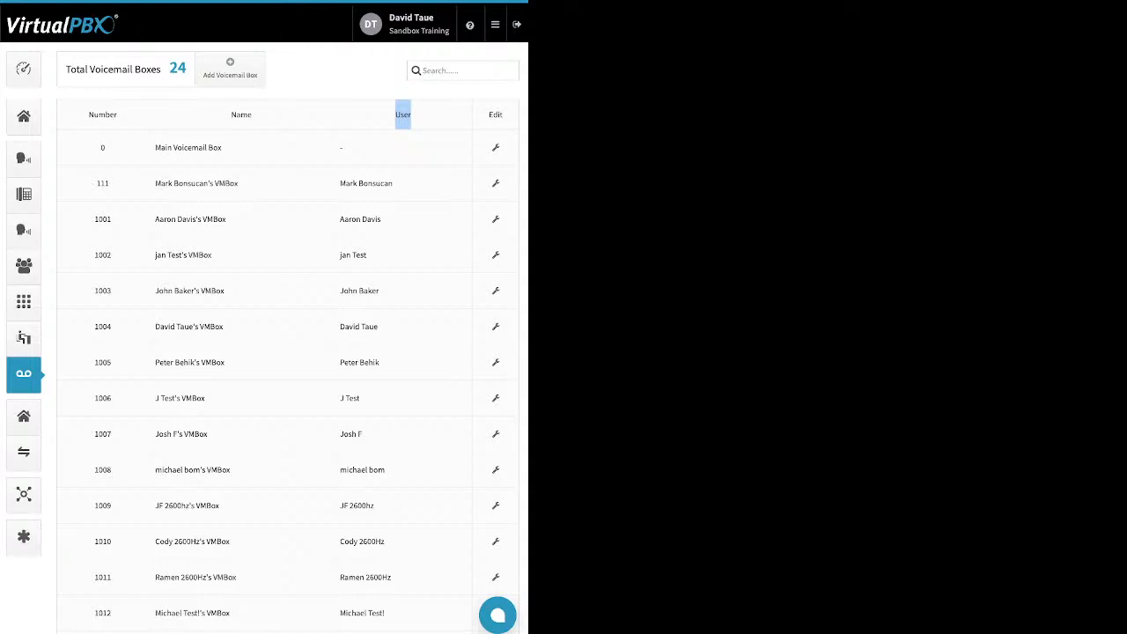
drag(222, 147, 167, 147)
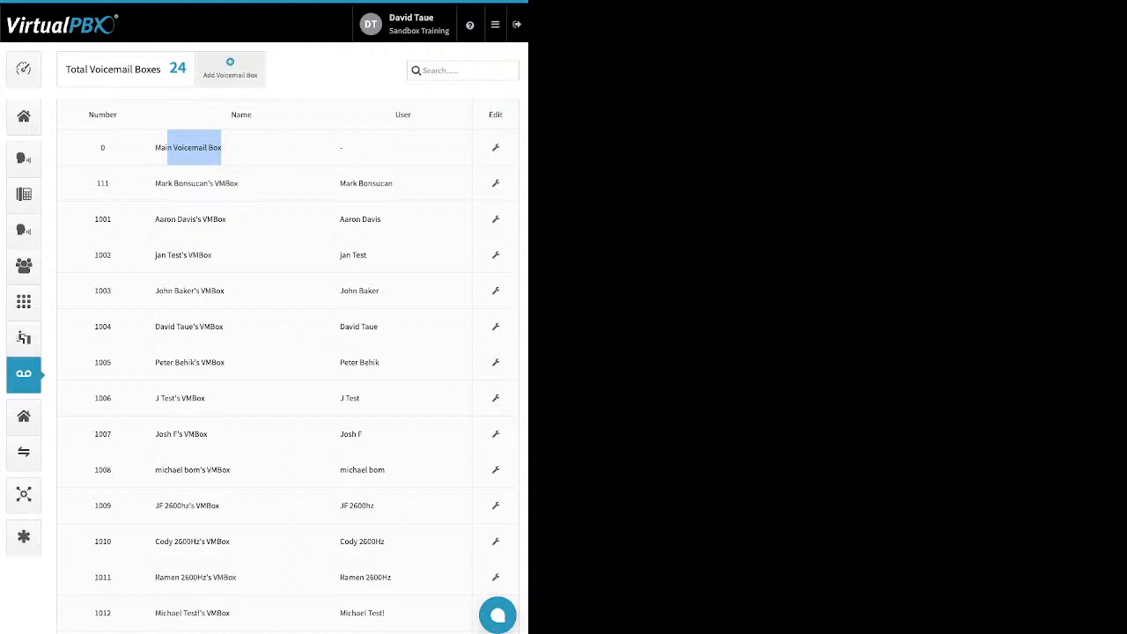
click(229, 68)
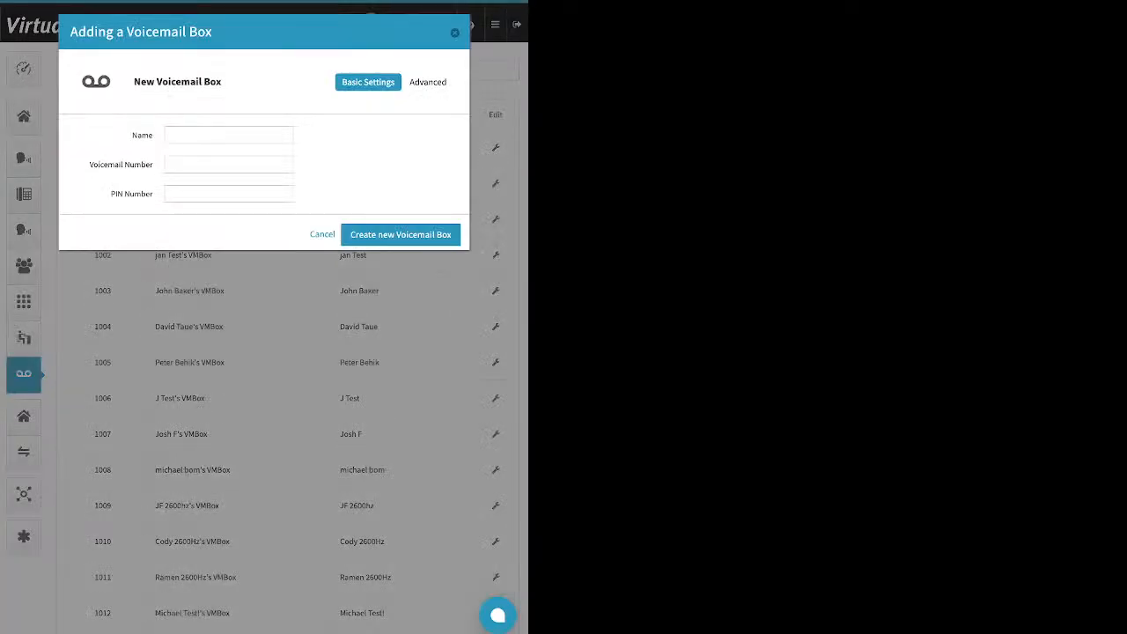
click(228, 135)
click(228, 193)
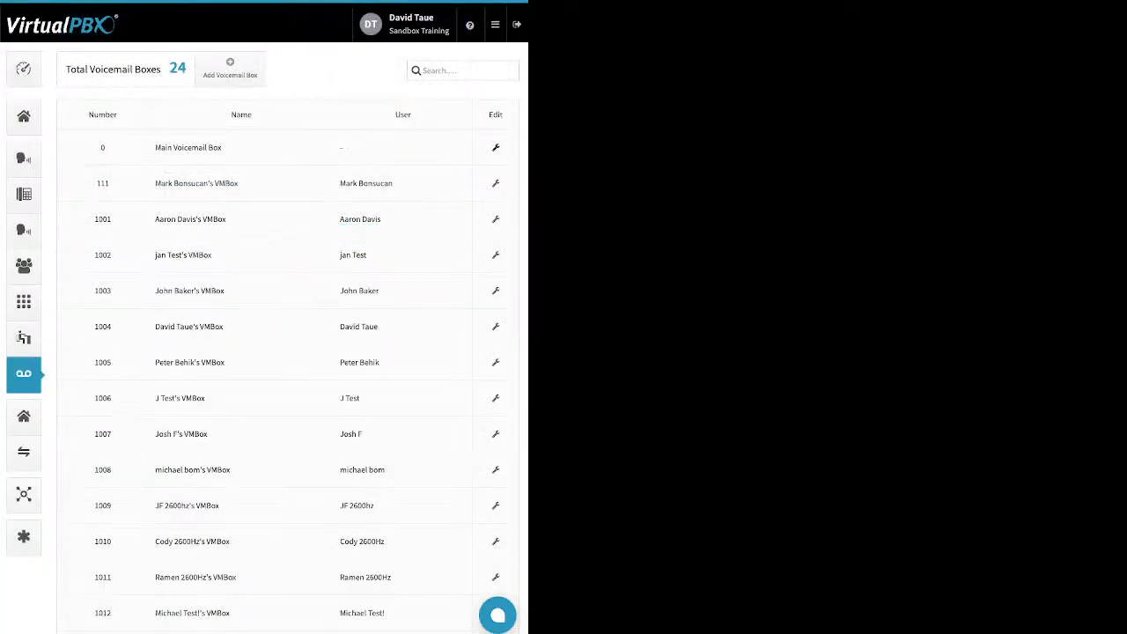
Review the Main Voicemail Box's greeting media settings, including file upload and the temporary greeting, and cancel the upload
click(496, 148)
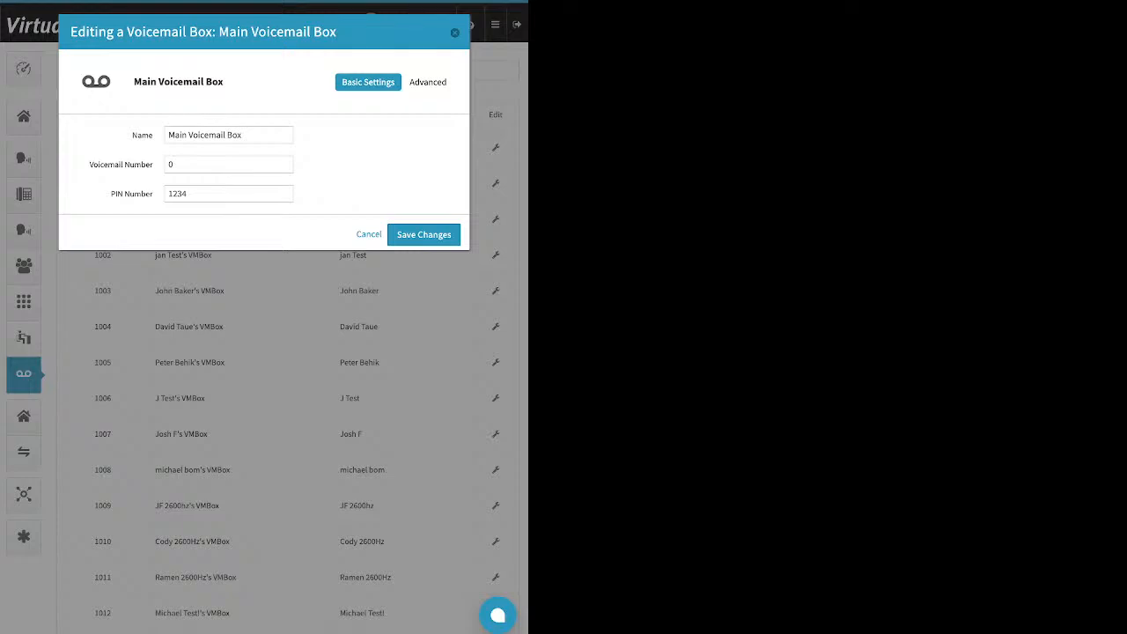
click(430, 82)
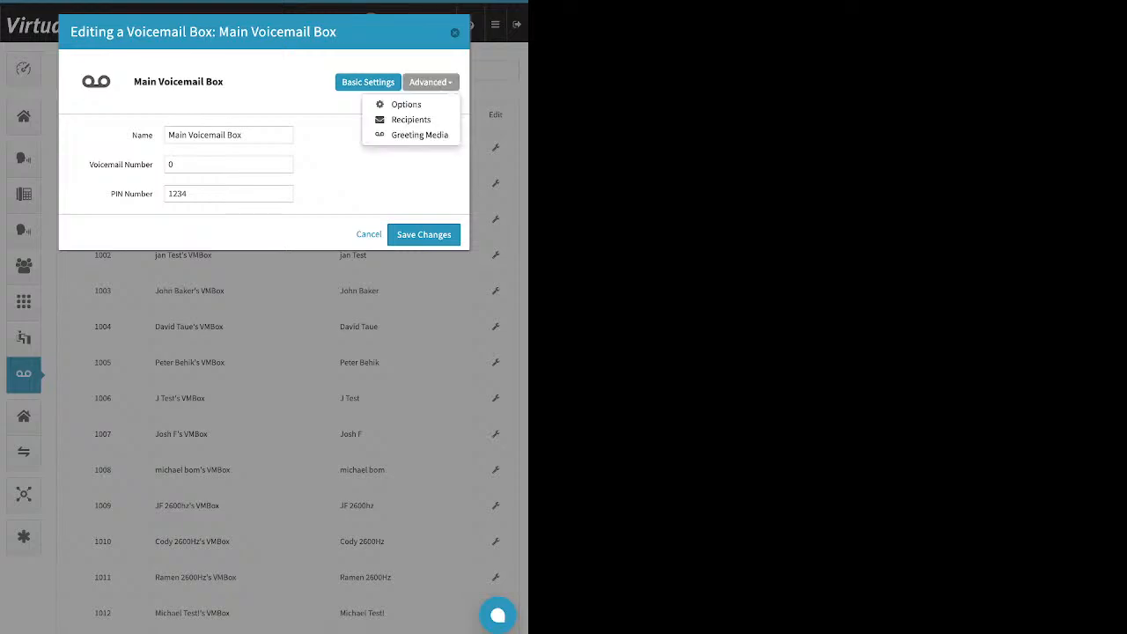
click(419, 135)
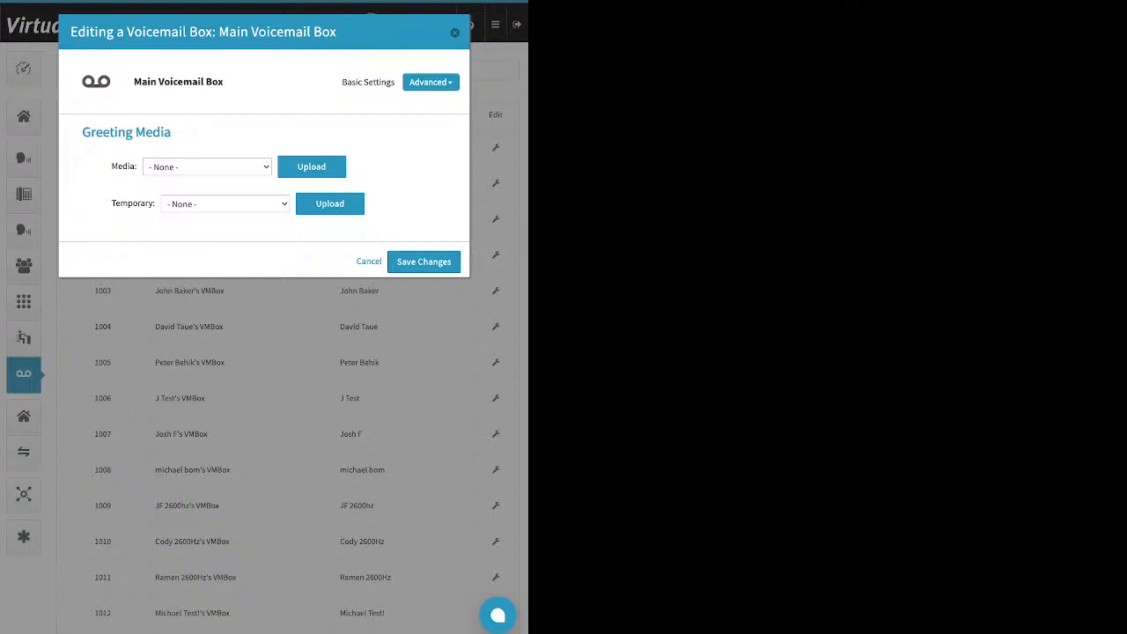
click(311, 167)
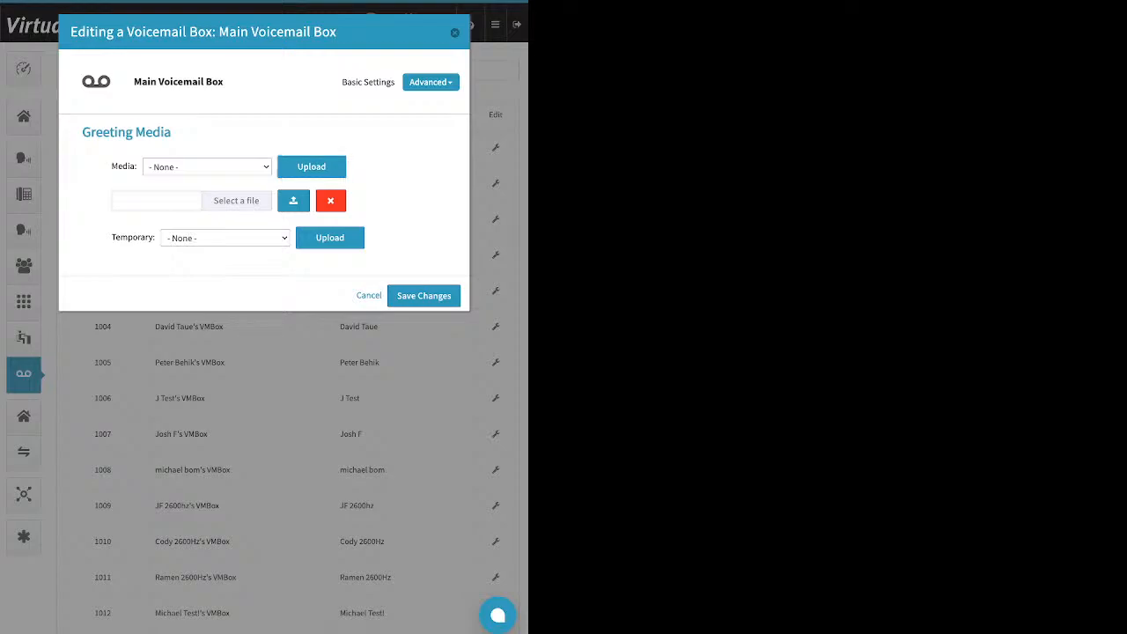
click(331, 200)
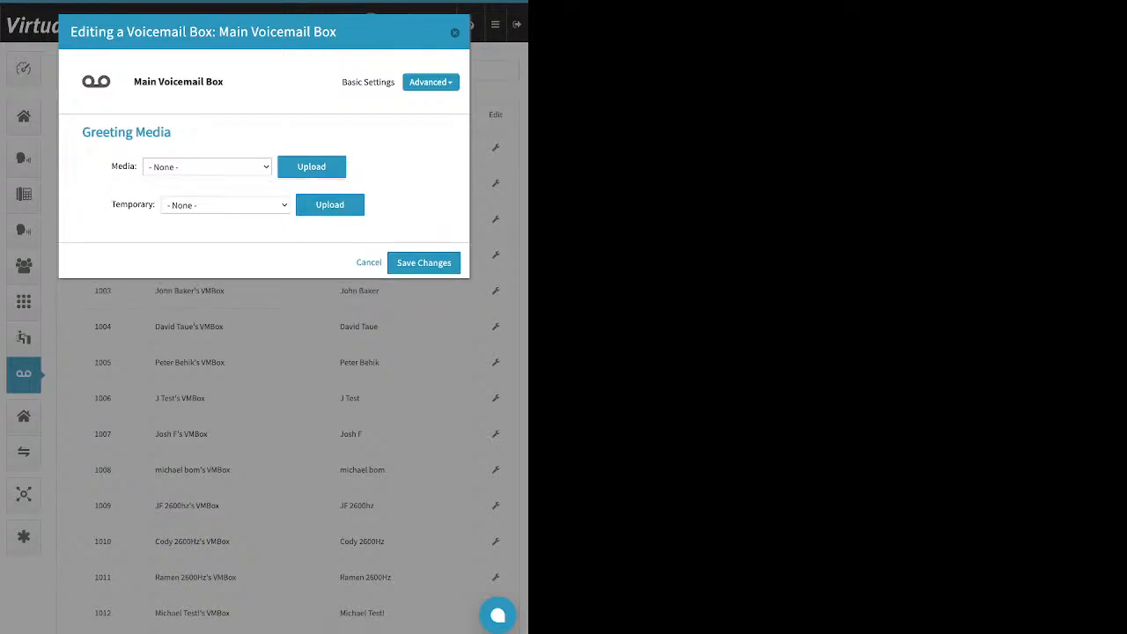
drag(112, 167, 135, 166)
click(132, 167)
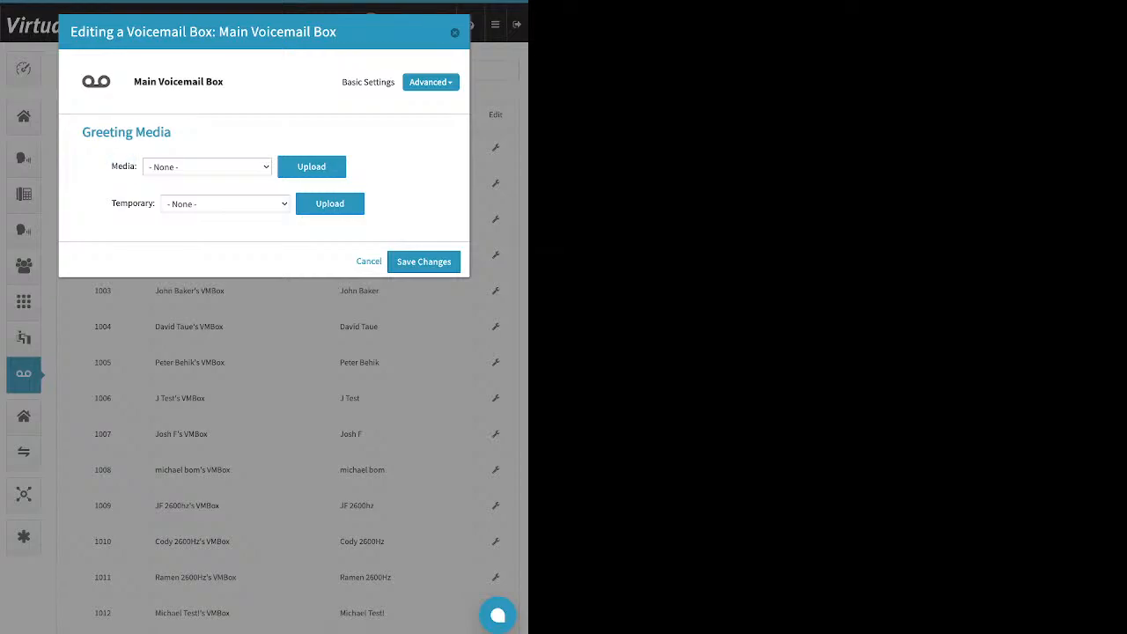
drag(112, 203, 155, 204)
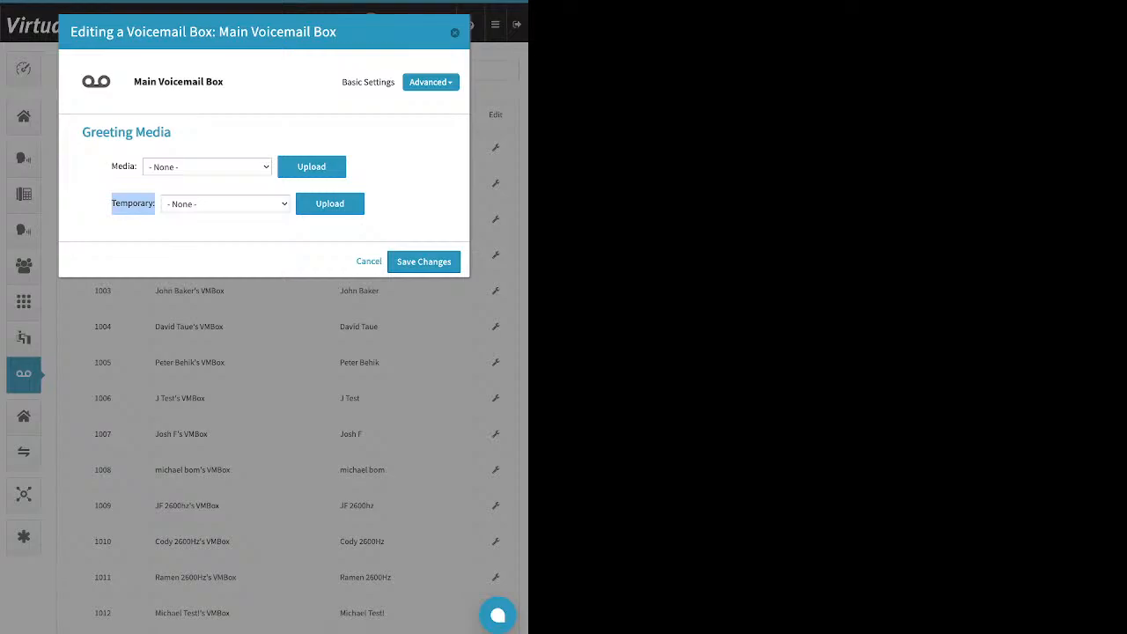
Open the Main Voicemail Box's notification recipients and start a new recipient entry
click(430, 82)
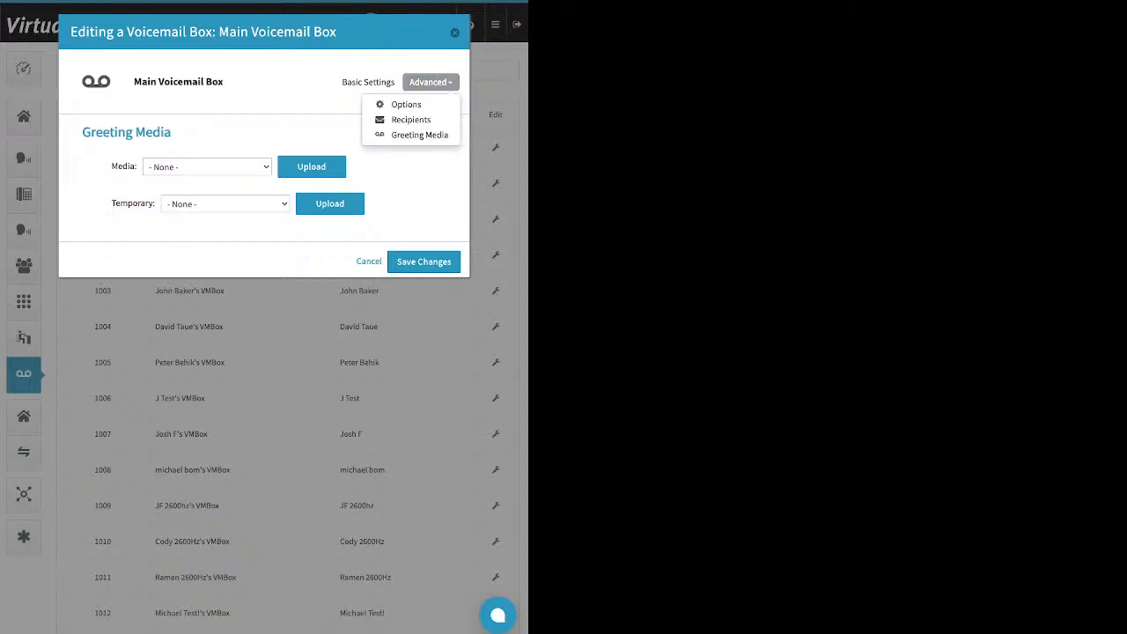
click(402, 118)
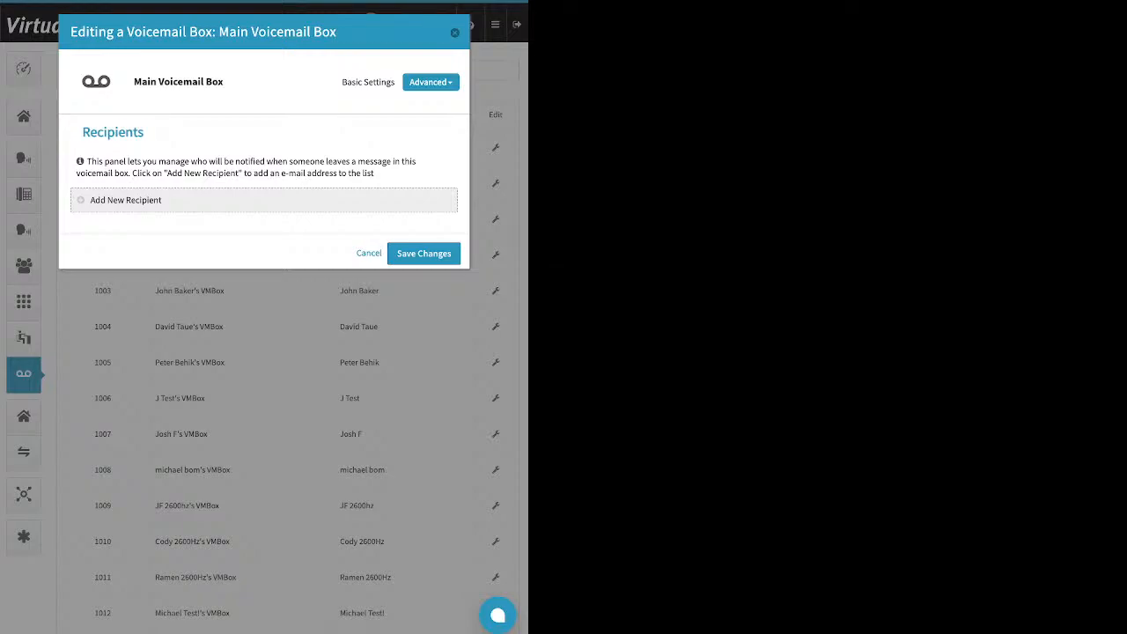
click(126, 201)
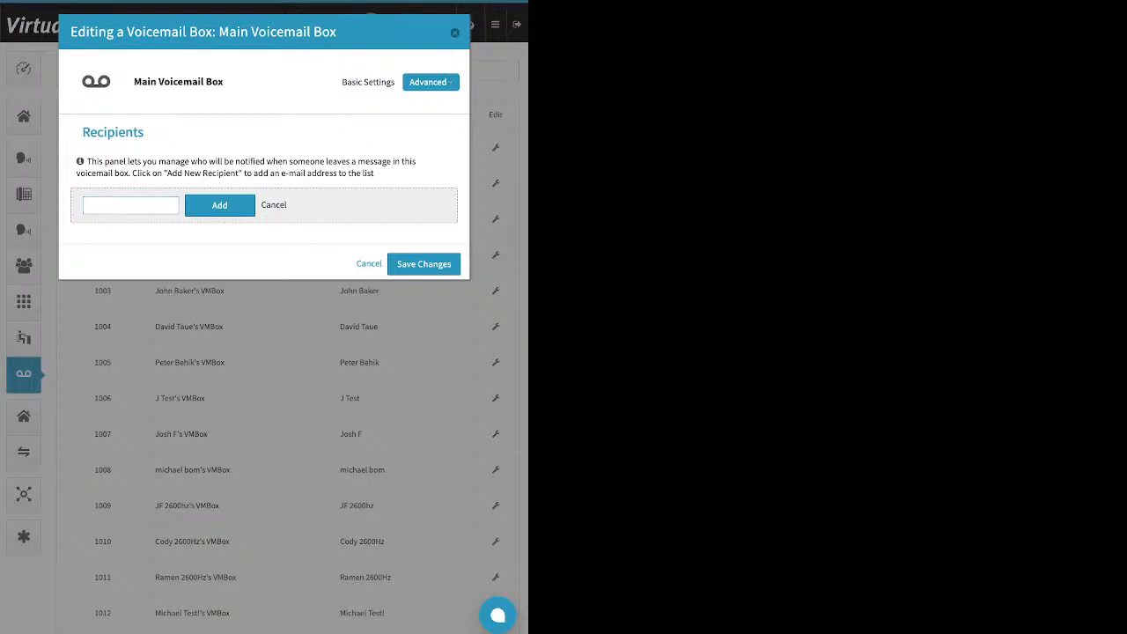
Examine the Main Voicemail Box options for setup status, deletion after notification and e-mail attachments, and save the voicemail box
click(431, 82)
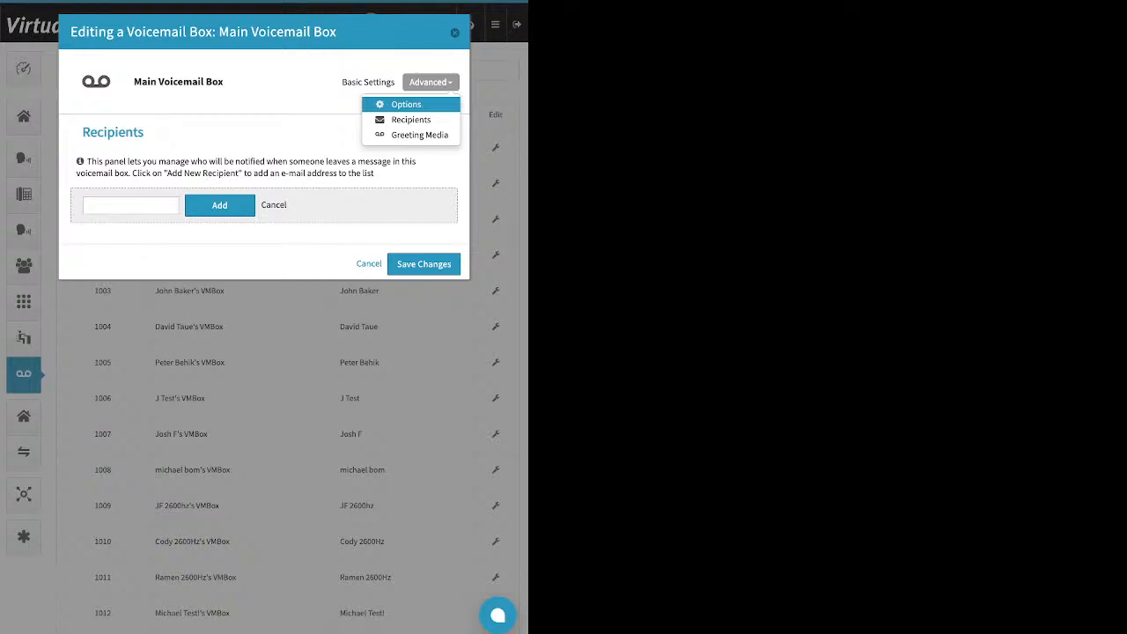
click(406, 104)
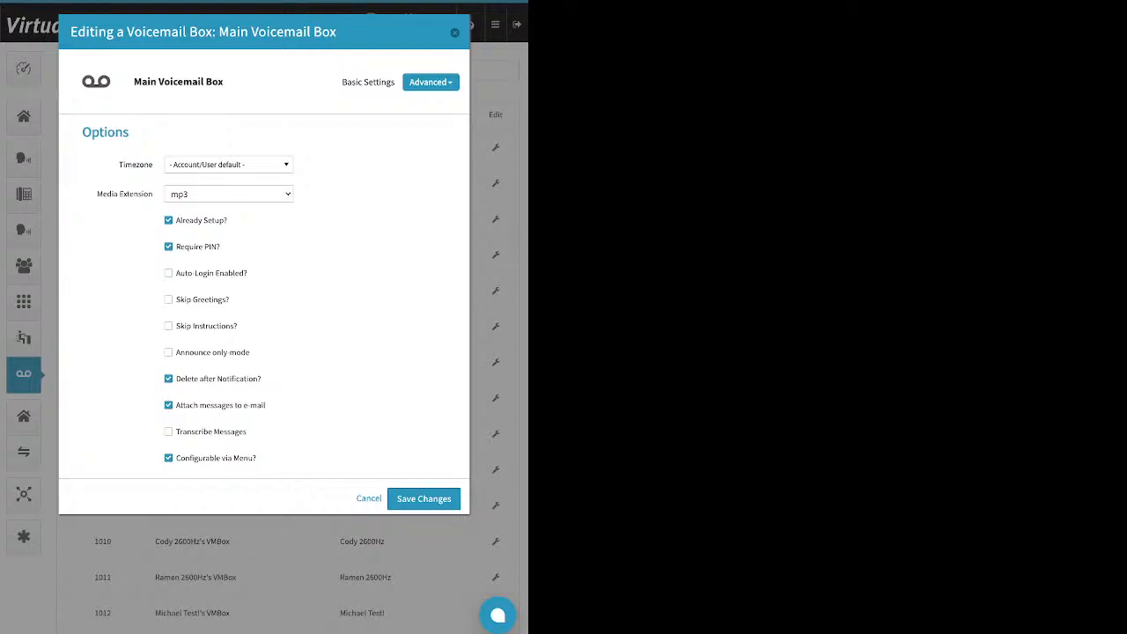
drag(227, 220, 181, 220)
drag(266, 405, 181, 379)
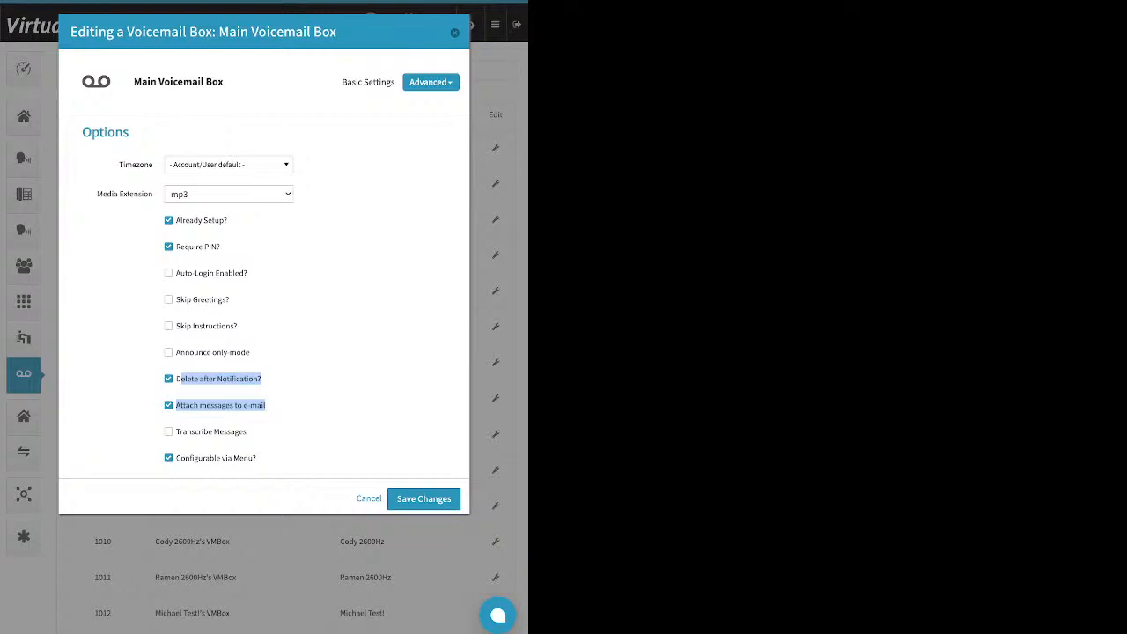
click(423, 498)
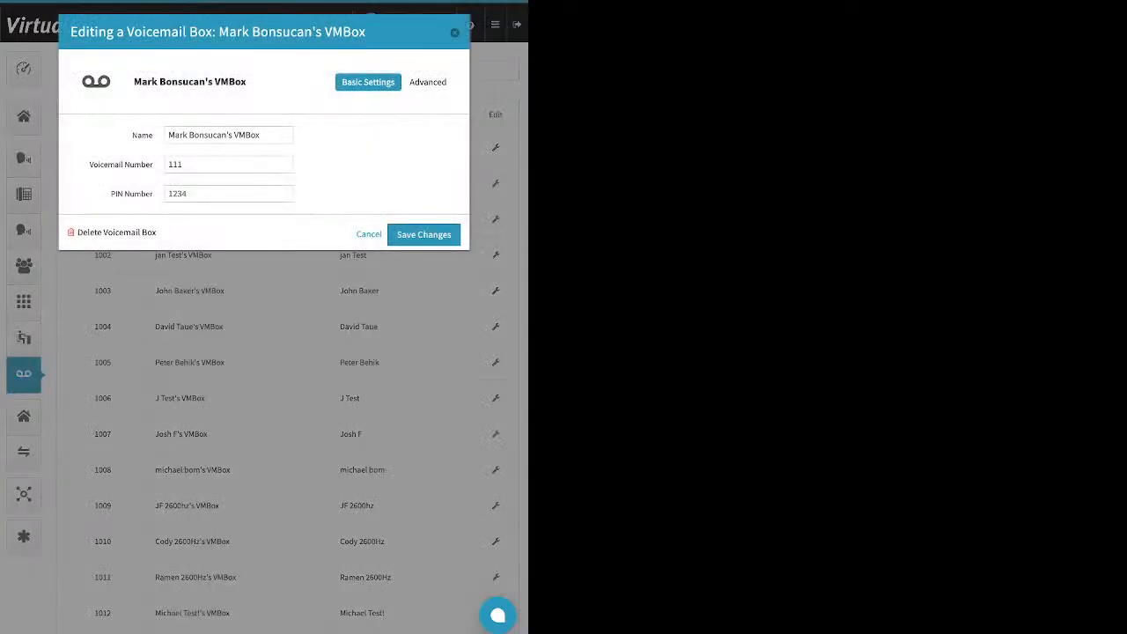
Point out the delete option in voicemail box 111's settings and close them without deleting the box
drag(156, 233, 106, 233)
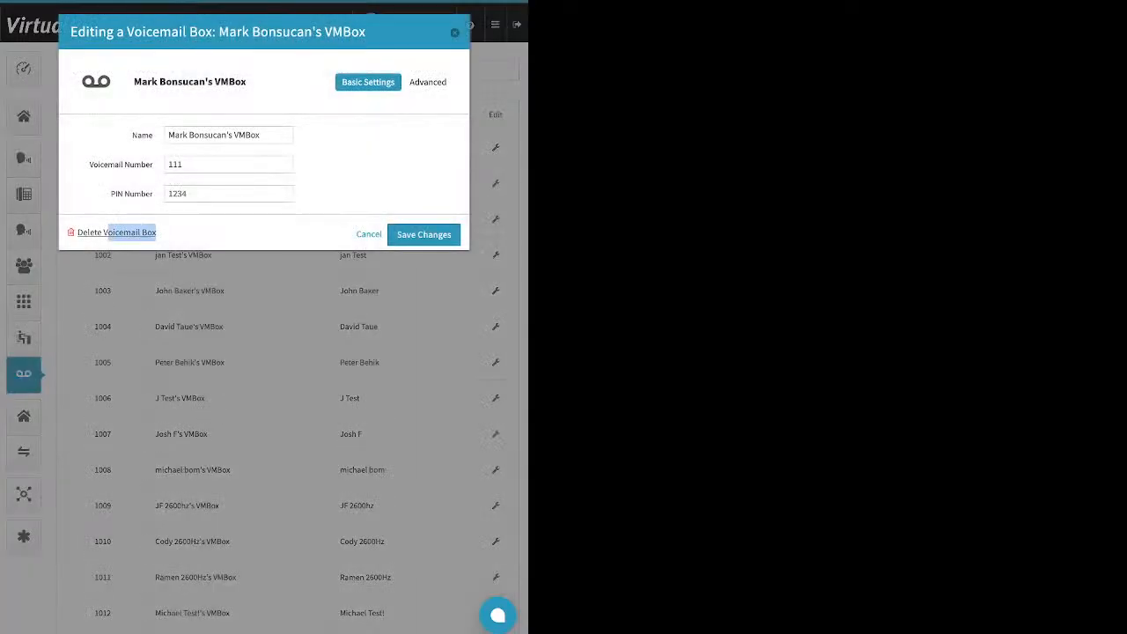
key(Escape)
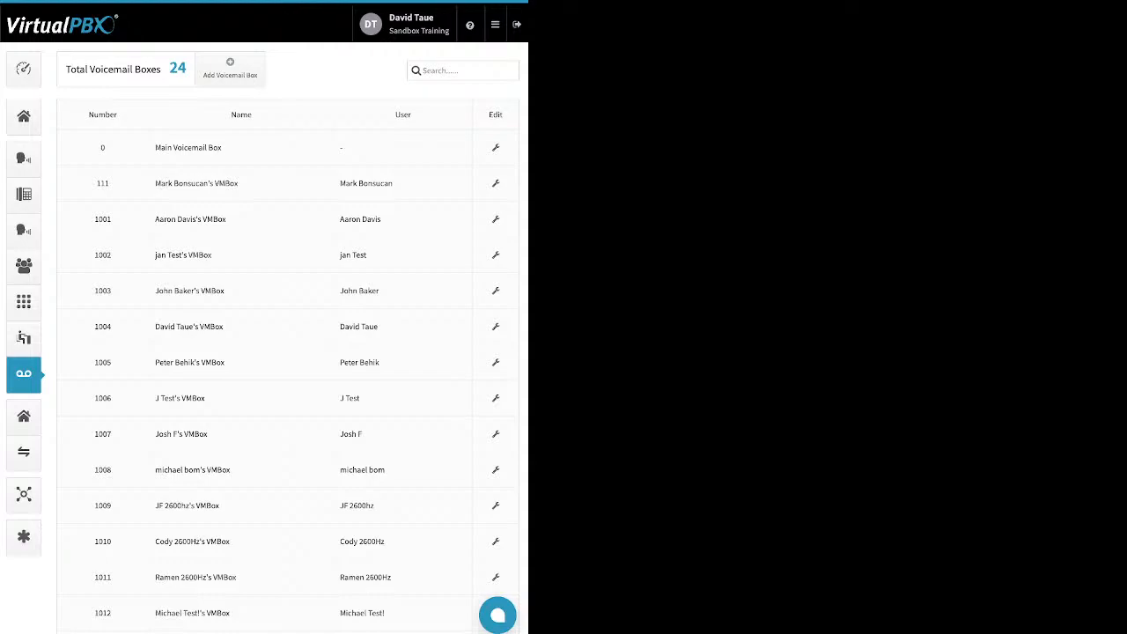
Open the Direct Inward System Access feature and enable it
click(24, 416)
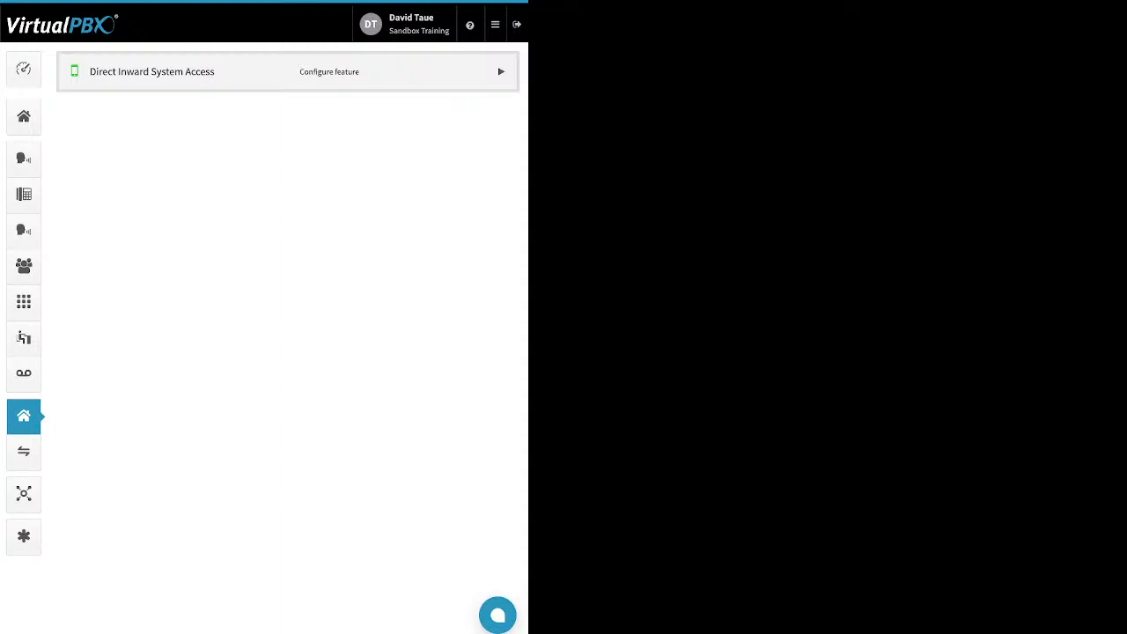
click(501, 71)
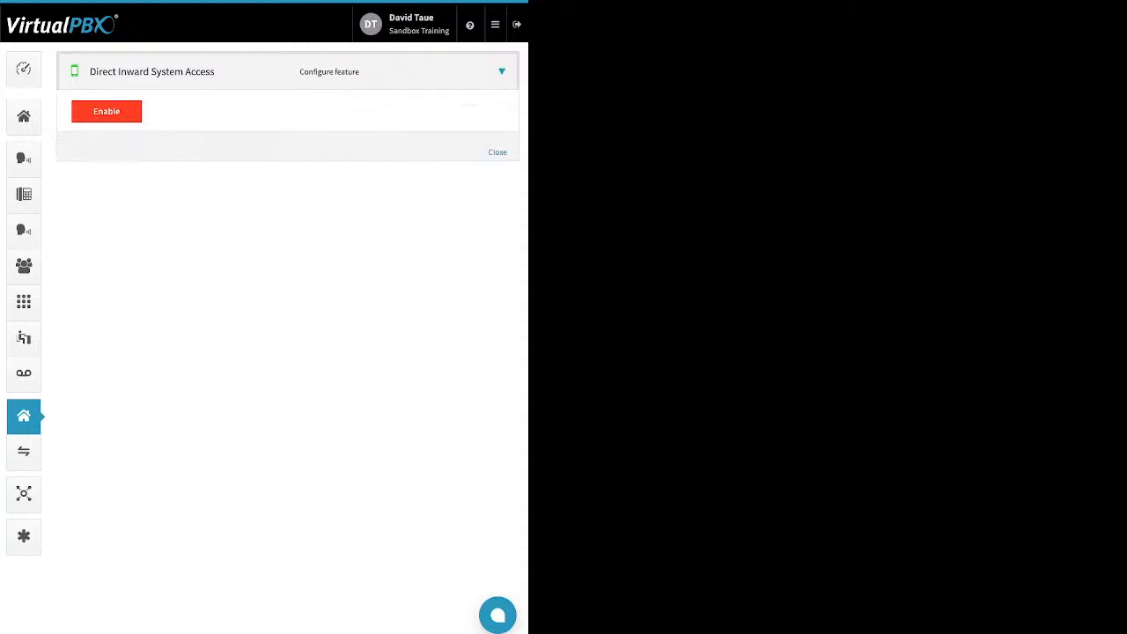
click(107, 112)
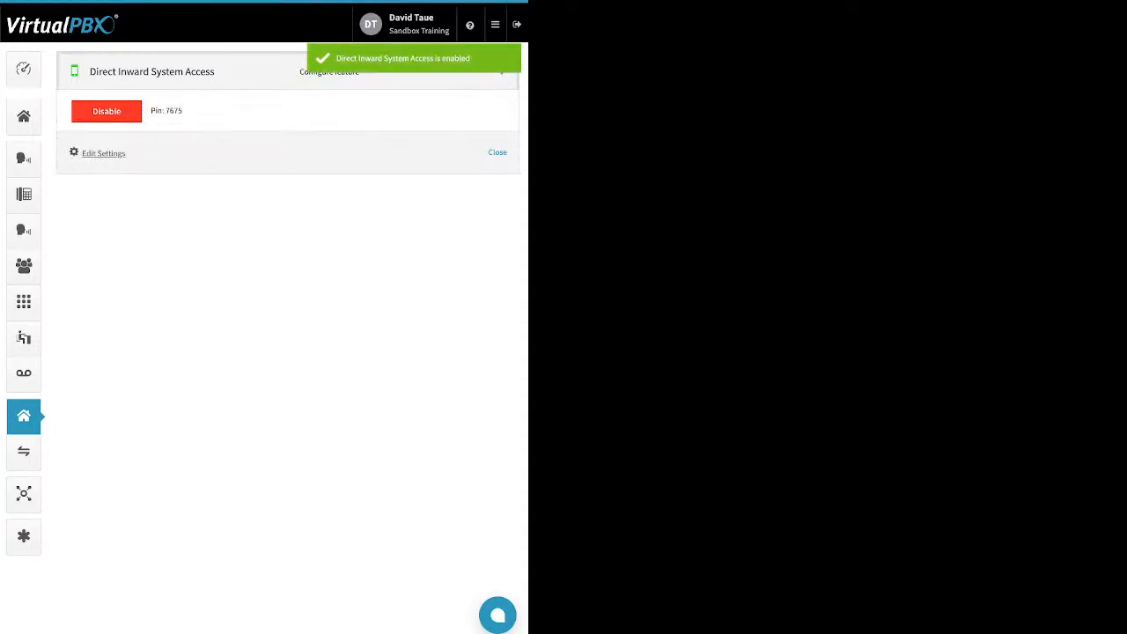
Add extension number 8326 to the Direct Inward System Access settings and save the changes
click(103, 153)
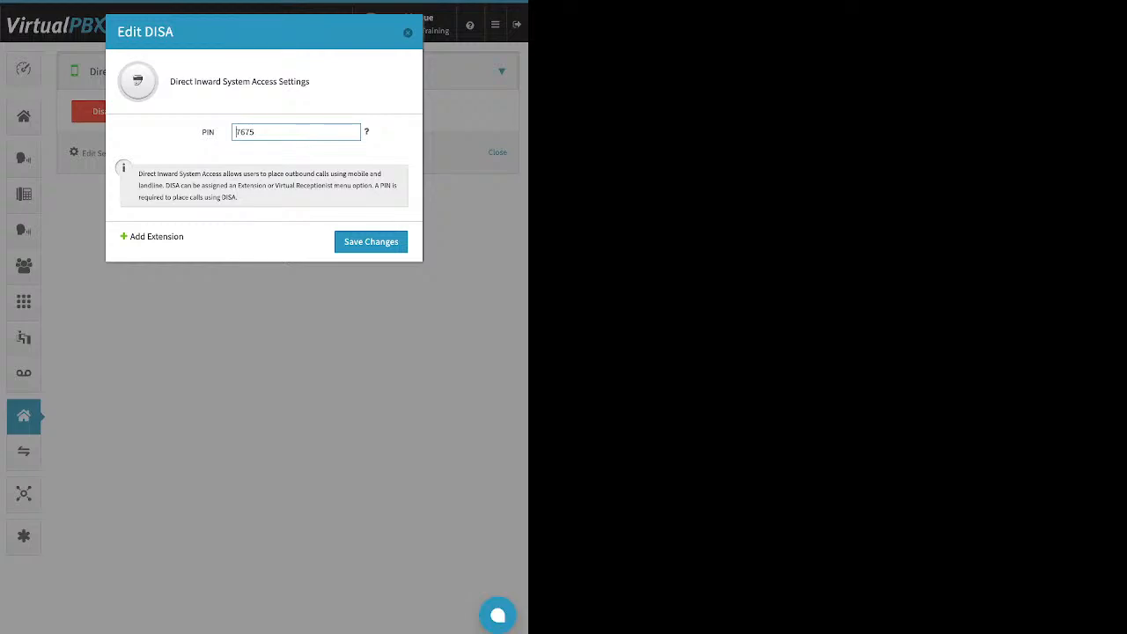
drag(131, 236, 184, 236)
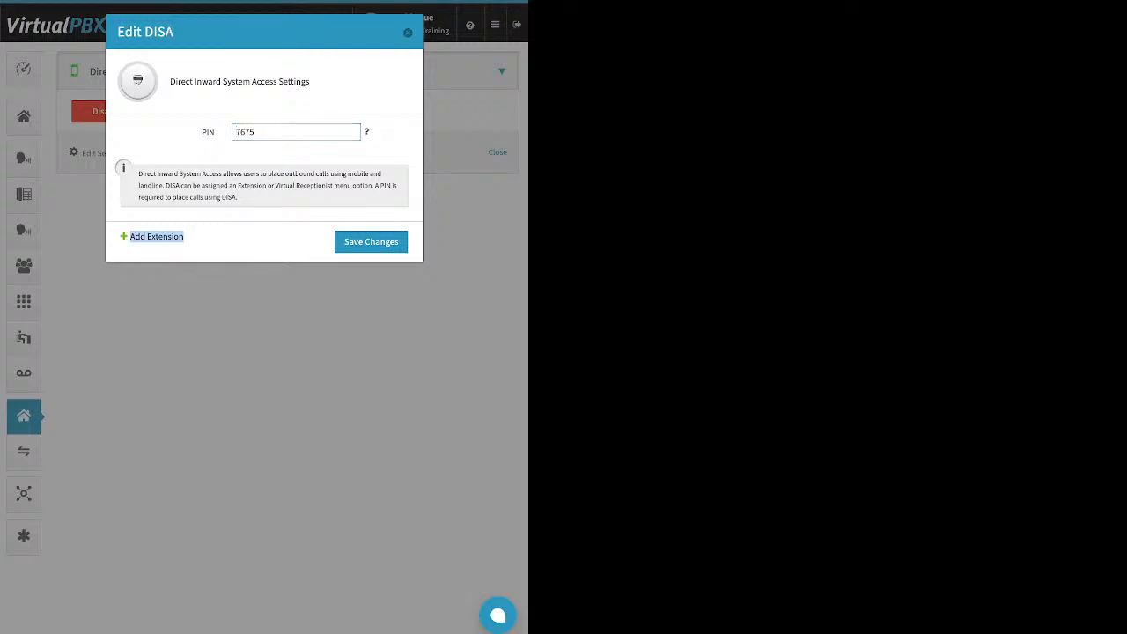
click(157, 236)
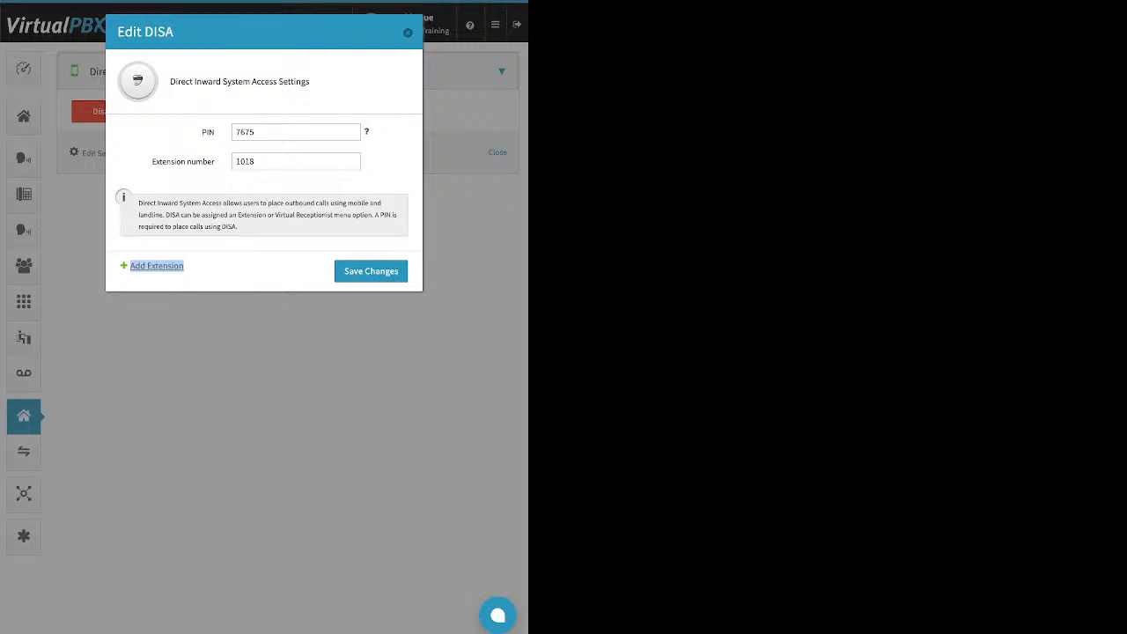
double_click(245, 161)
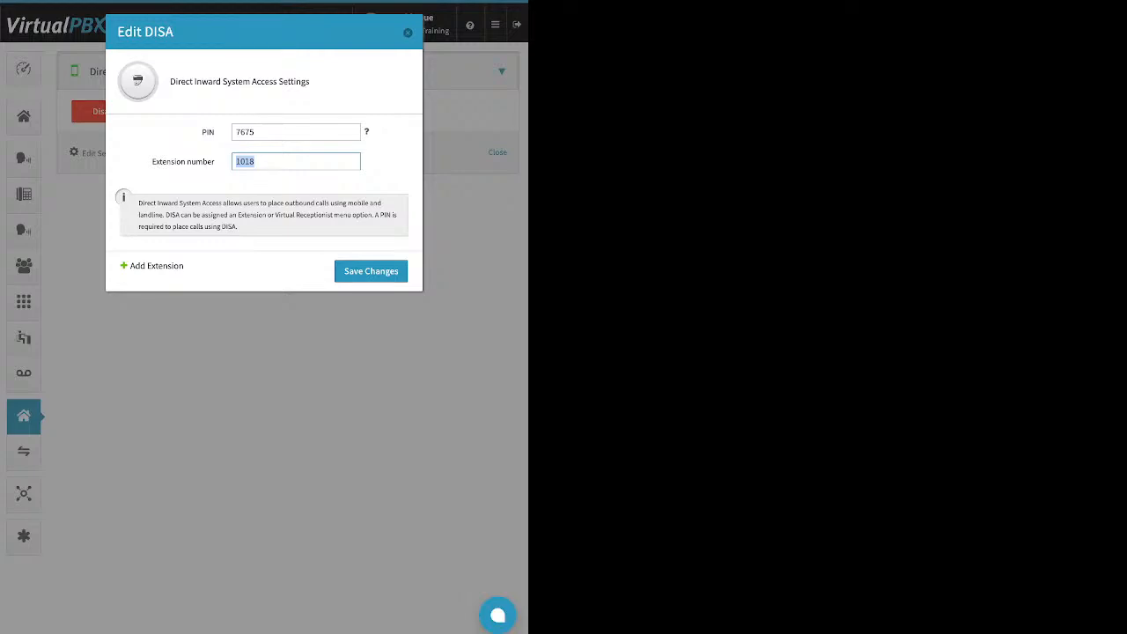
text(8326)
click(370, 271)
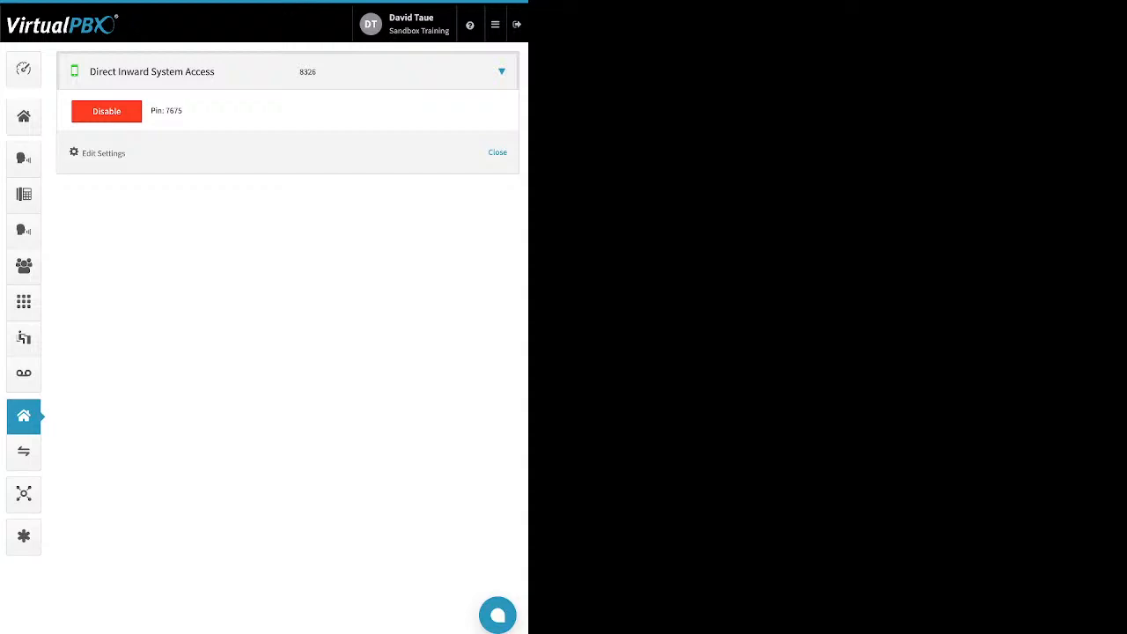
Disable Direct Inward System Access and confirm it
click(106, 111)
click(332, 141)
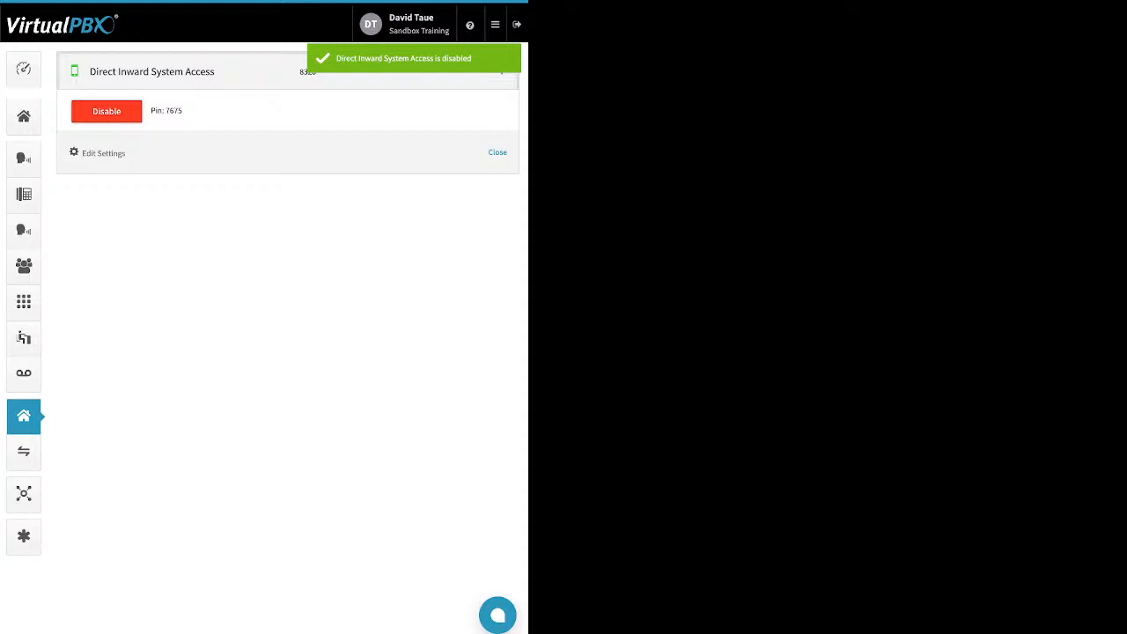
Open the call logs and expand several of today's inbound and outbound calls to examine their details
click(24, 494)
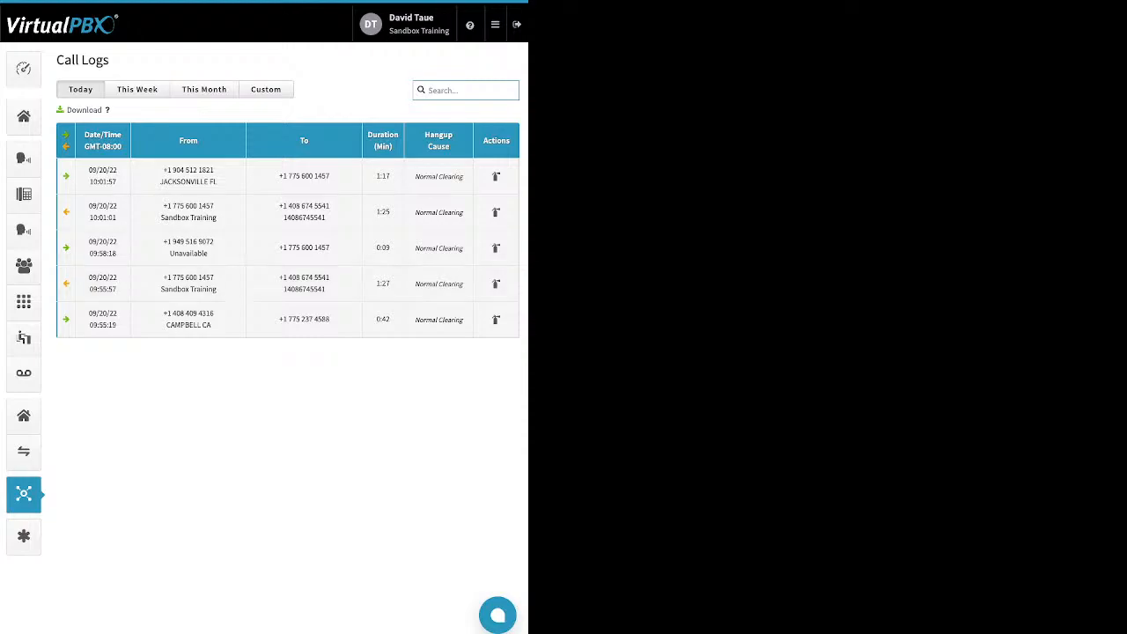
click(304, 320)
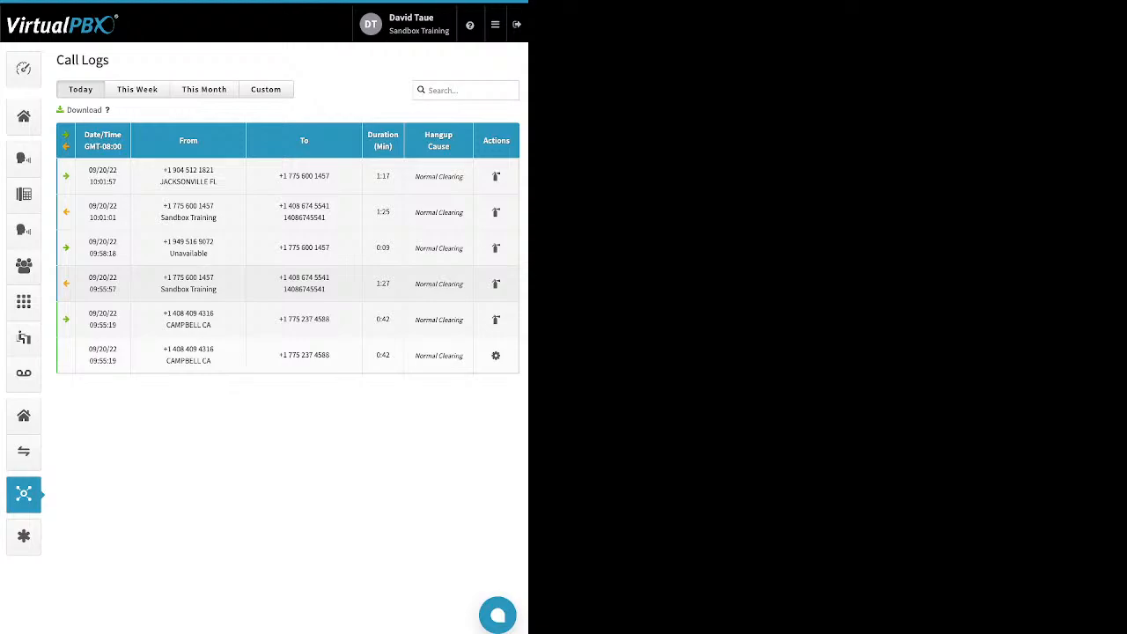
click(291, 283)
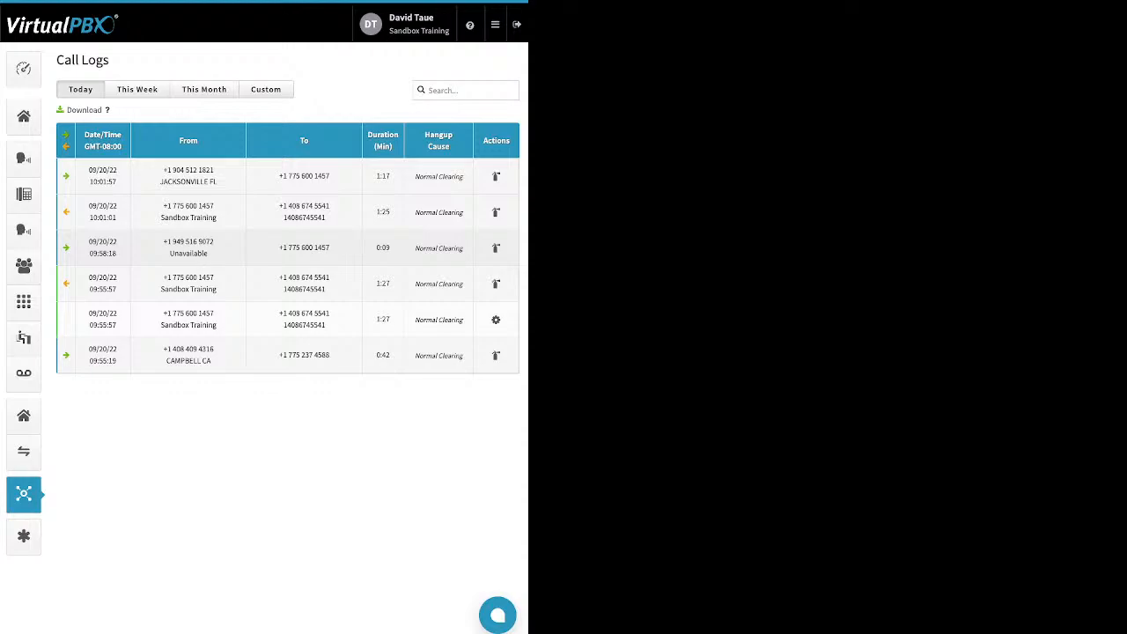
click(288, 176)
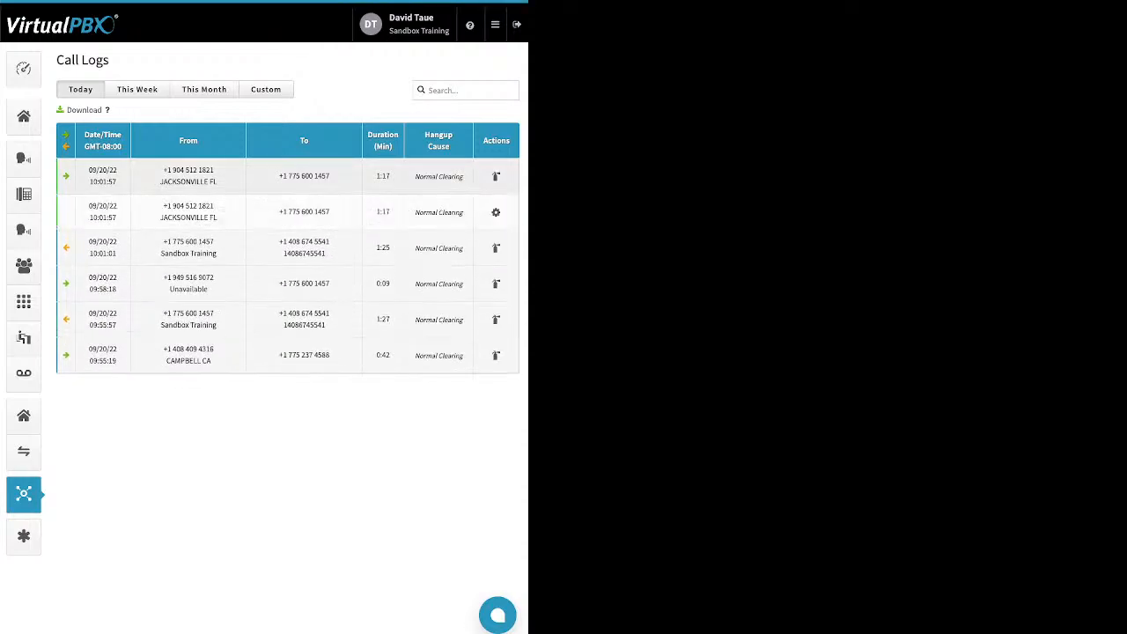
Show this month's call logs and examine the early September calls, expanding individual entries from 09/06/22 and 09/09/22
click(204, 89)
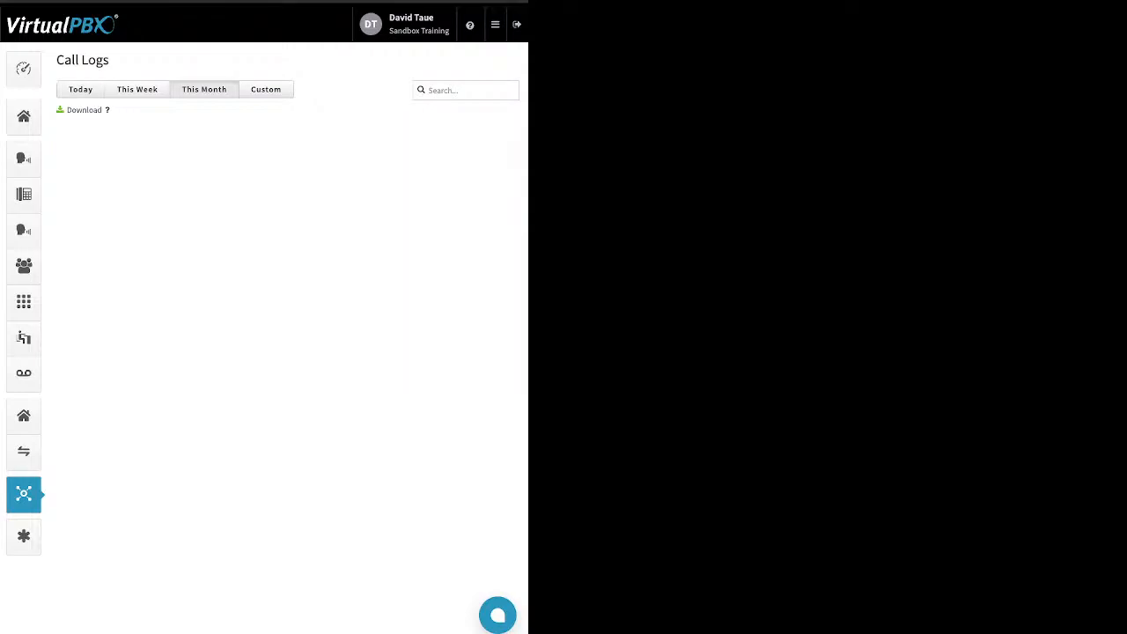
scroll(287, 273, down, 10)
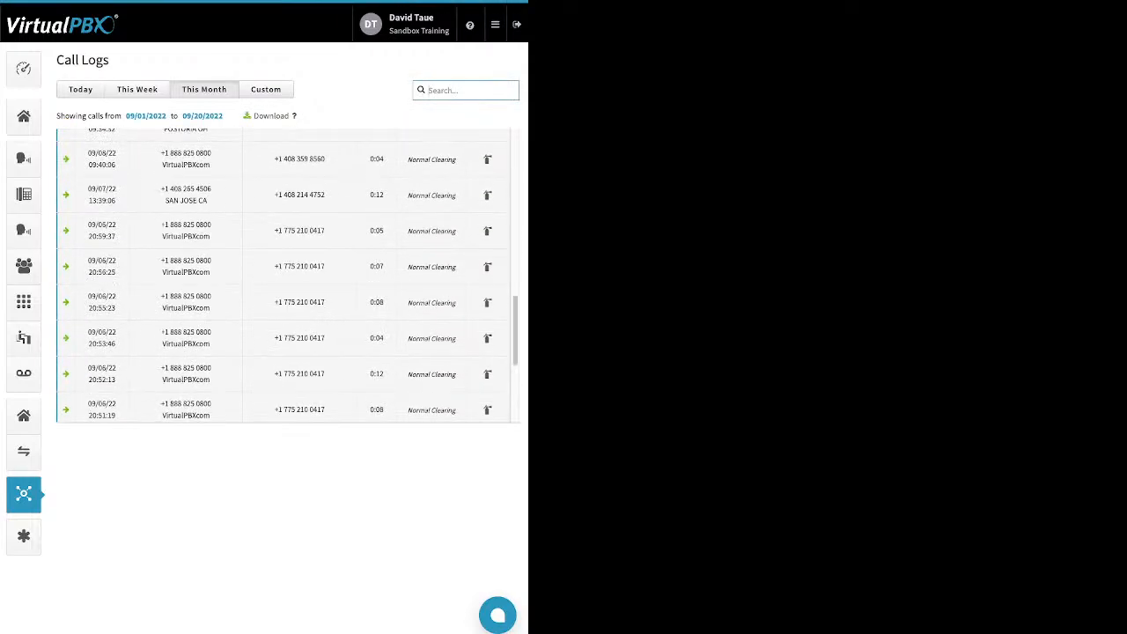
click(105, 369)
scroll(283, 277, down, 1)
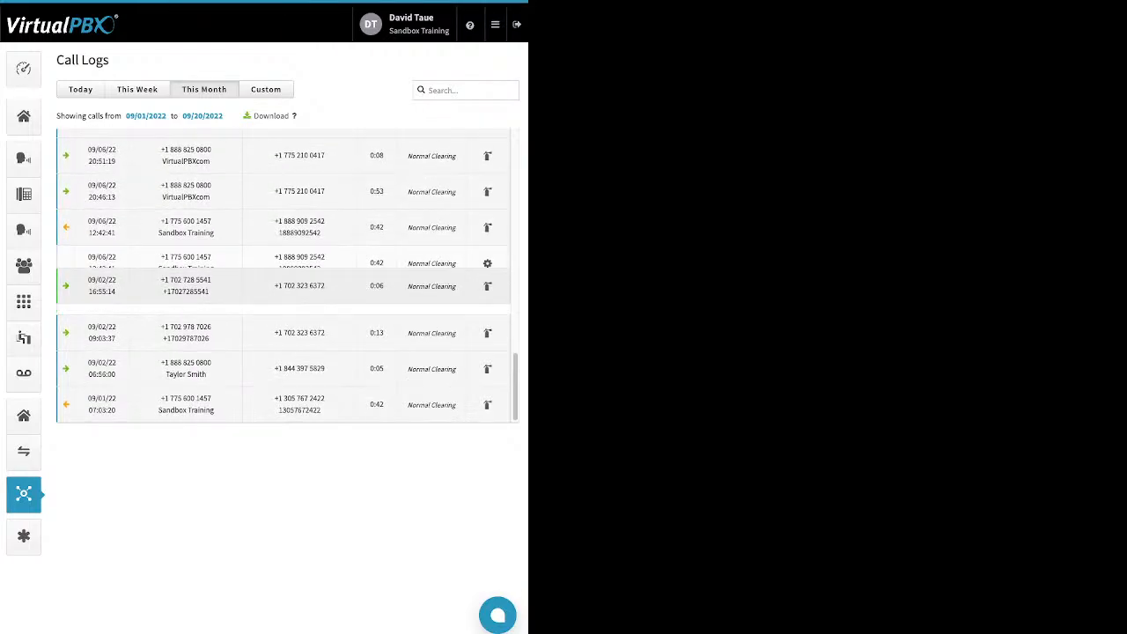
scroll(282, 239, up, 2)
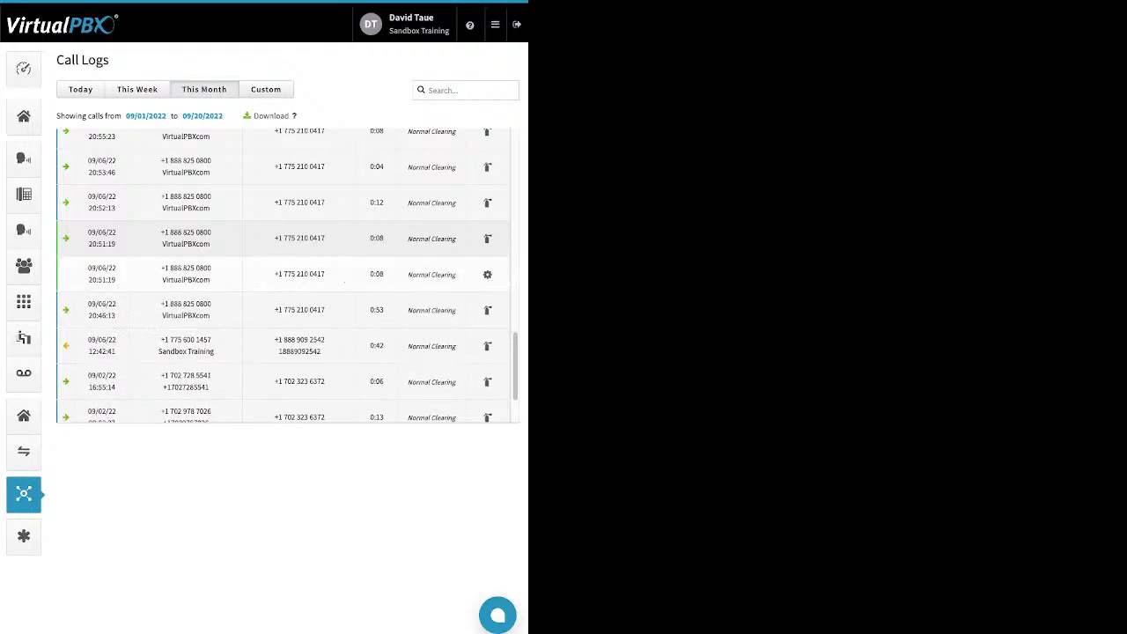
scroll(282, 253, up, 2)
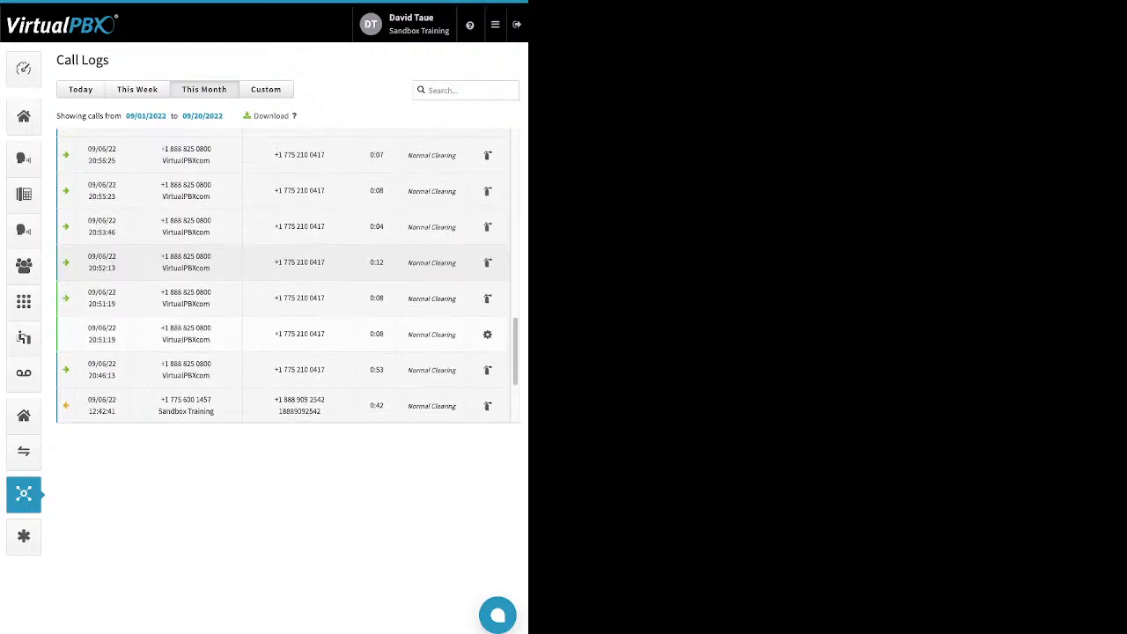
scroll(287, 275, up, 3)
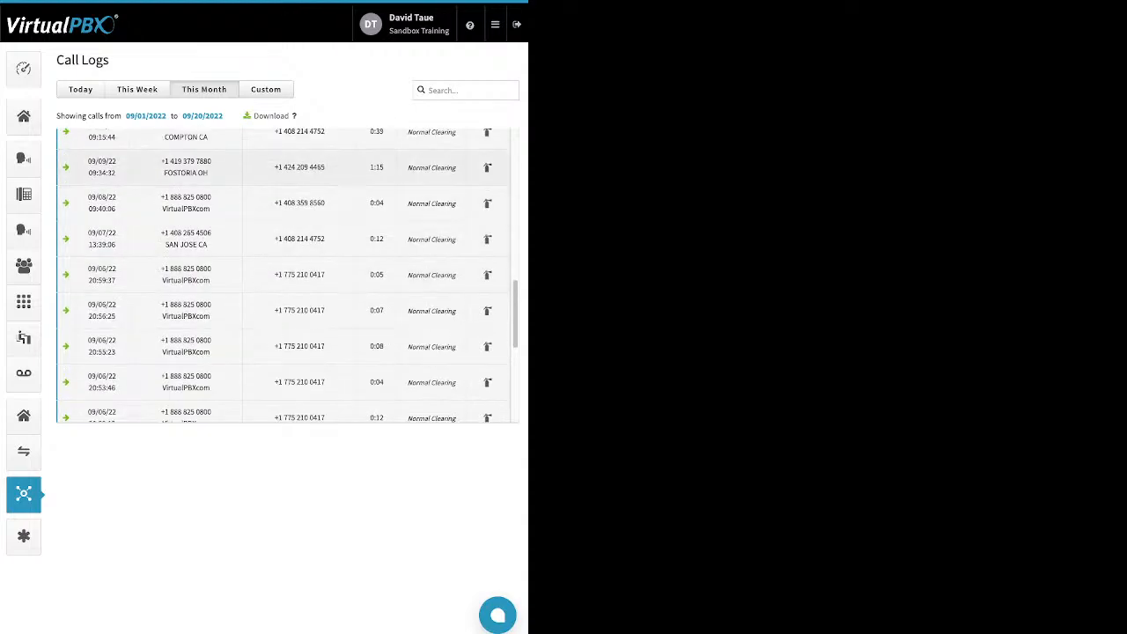
scroll(287, 274, up, 3)
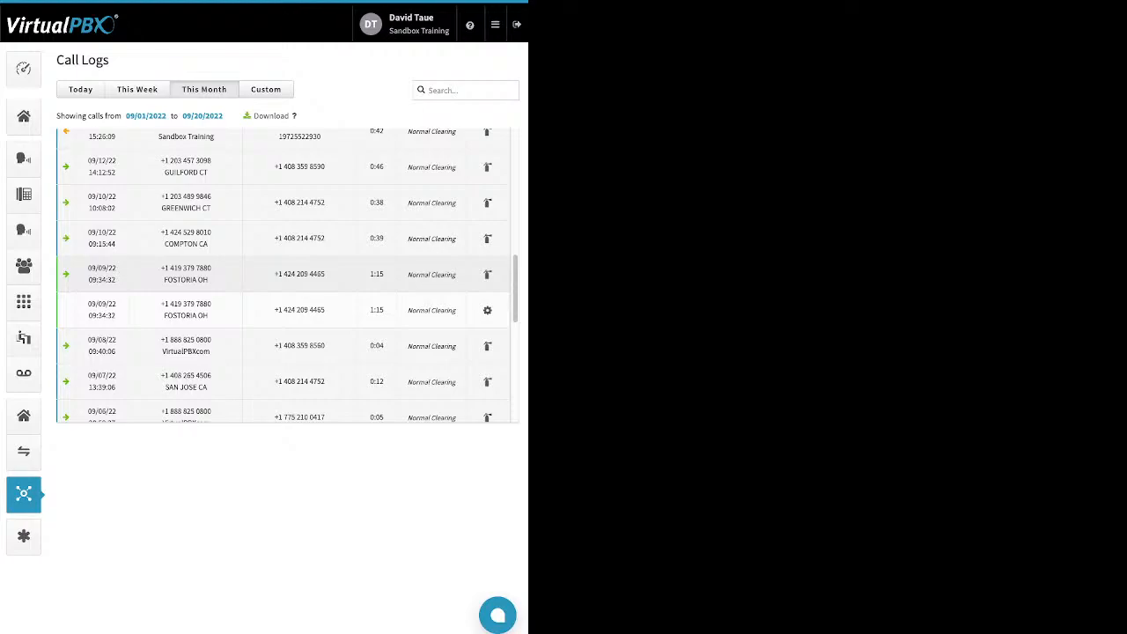
scroll(287, 275, up, 2)
scroll(287, 275, up, 1)
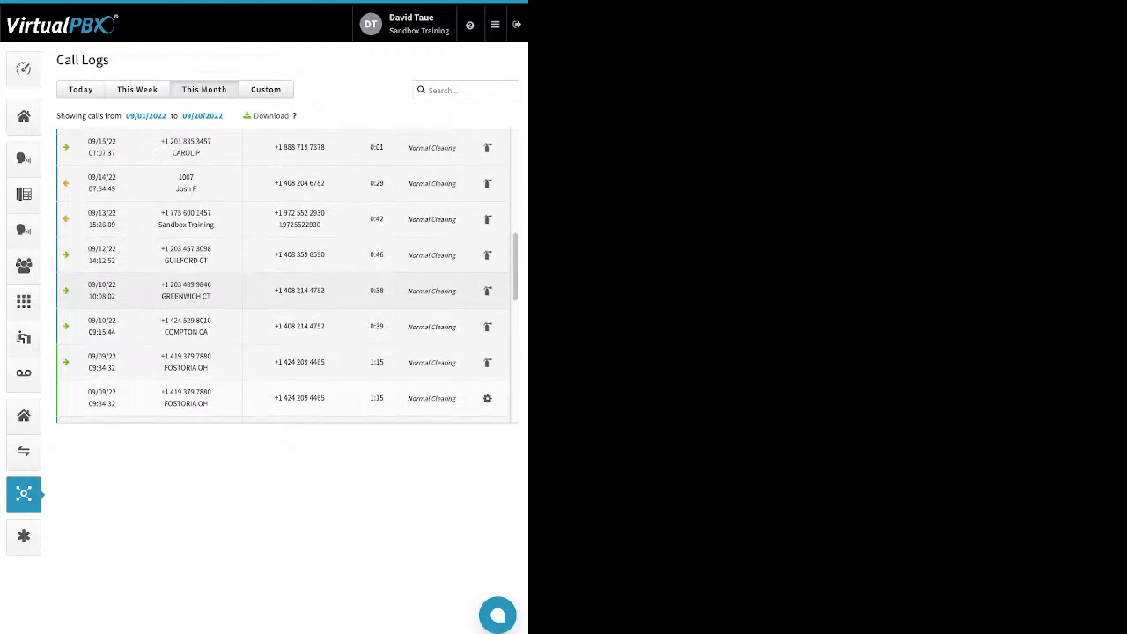
Expand the 09/12/22 14:12:52 and 09/20/22 09:55:19 calls in this month's log to examine their details
click(287, 255)
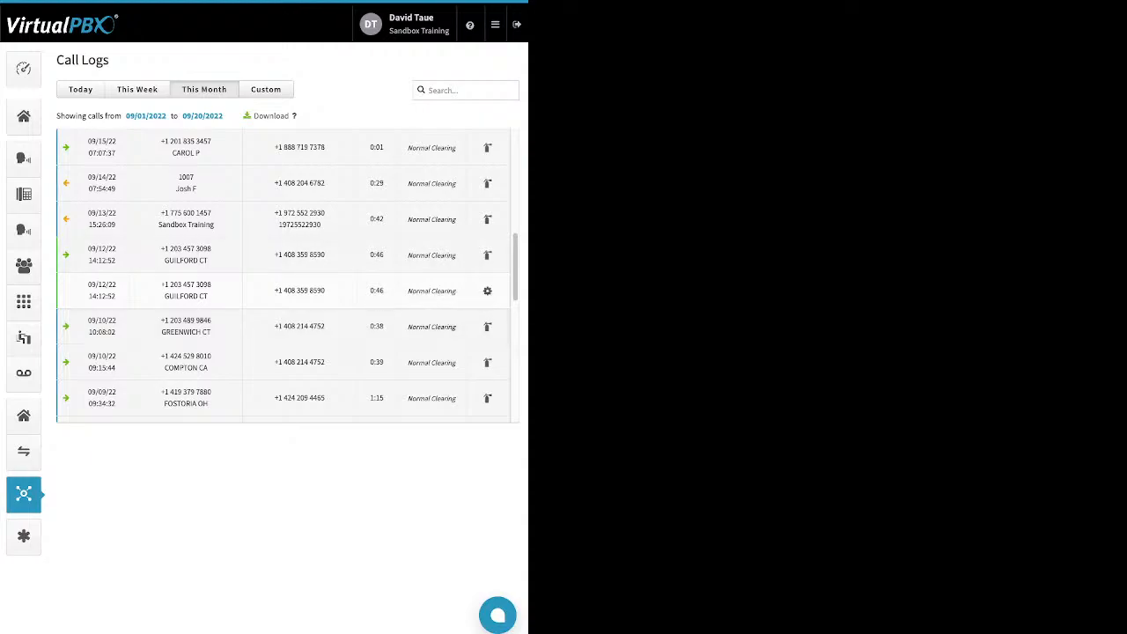
scroll(282, 273, up, 2)
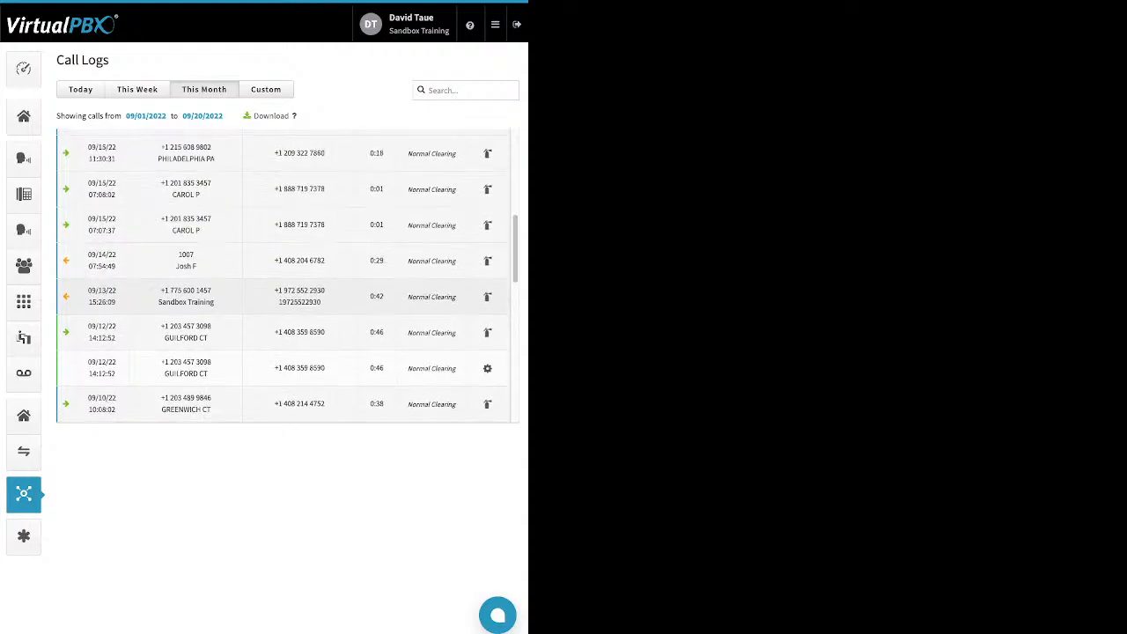
scroll(282, 275, up, 3)
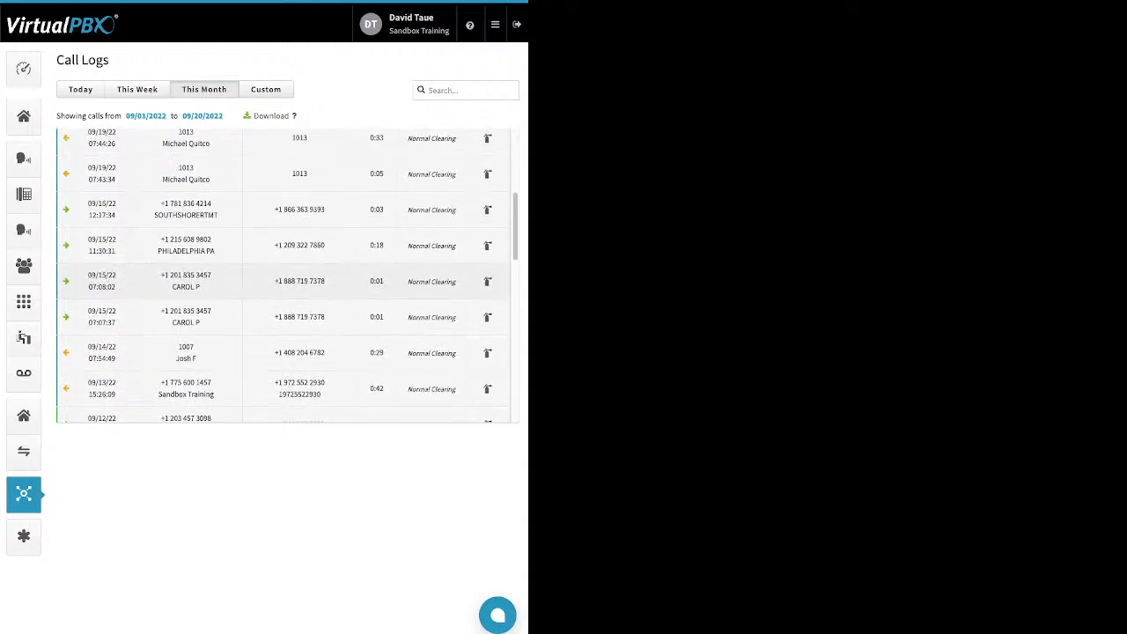
scroll(281, 275, up, 3)
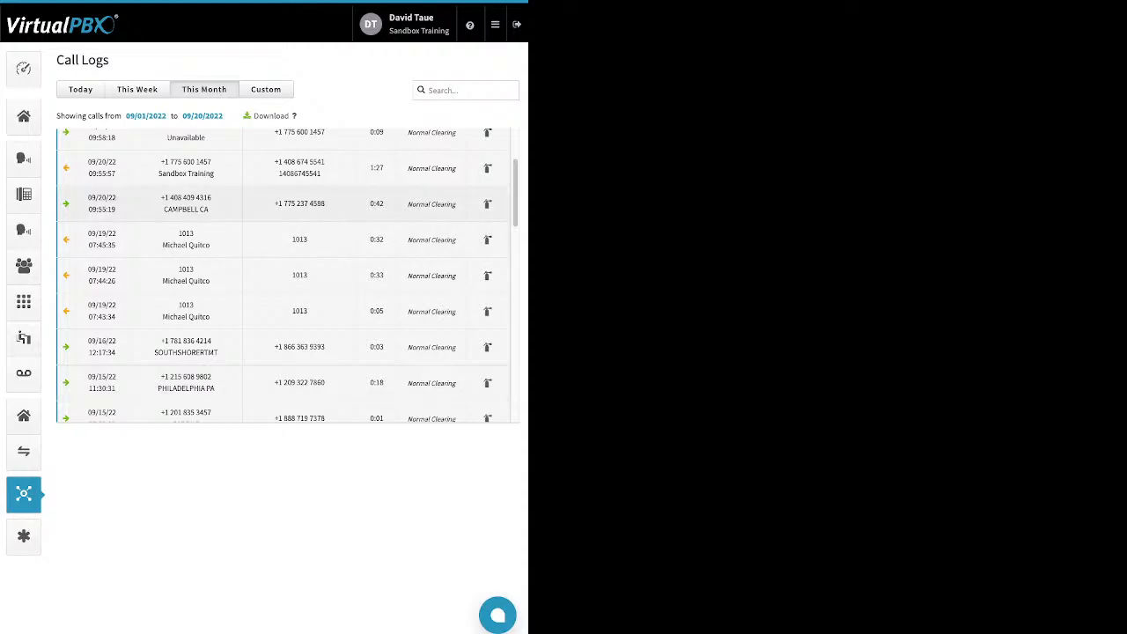
click(282, 203)
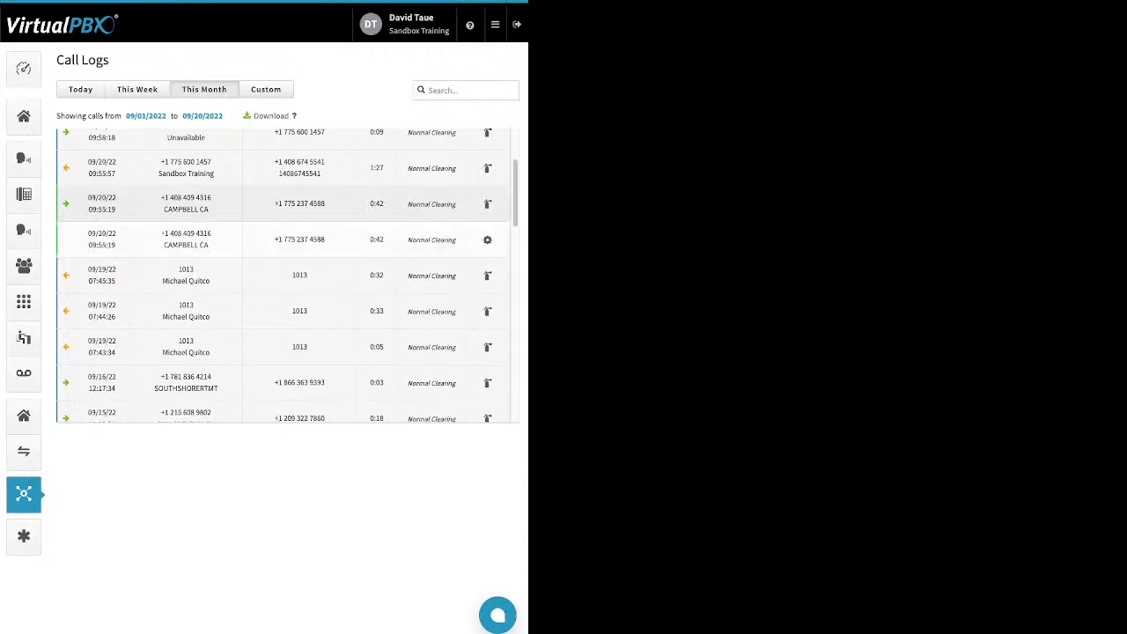
scroll(282, 275, up, 3)
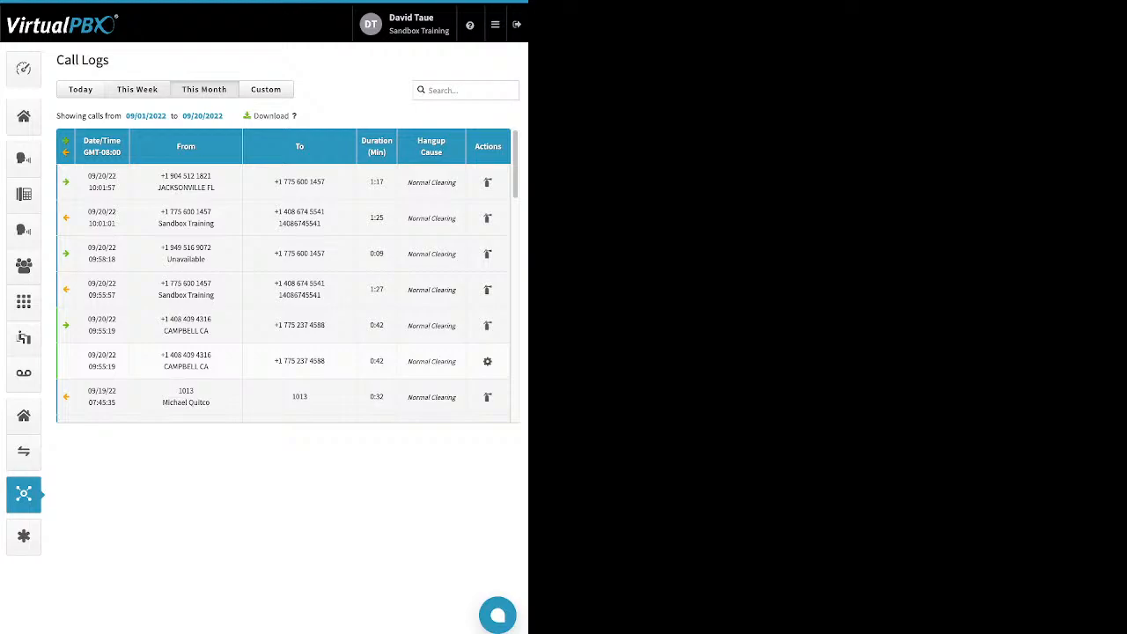
Compare the call logs' weekly and monthly ranges, and choose 09/01/2022 as the custom range's start date
click(137, 89)
click(203, 89)
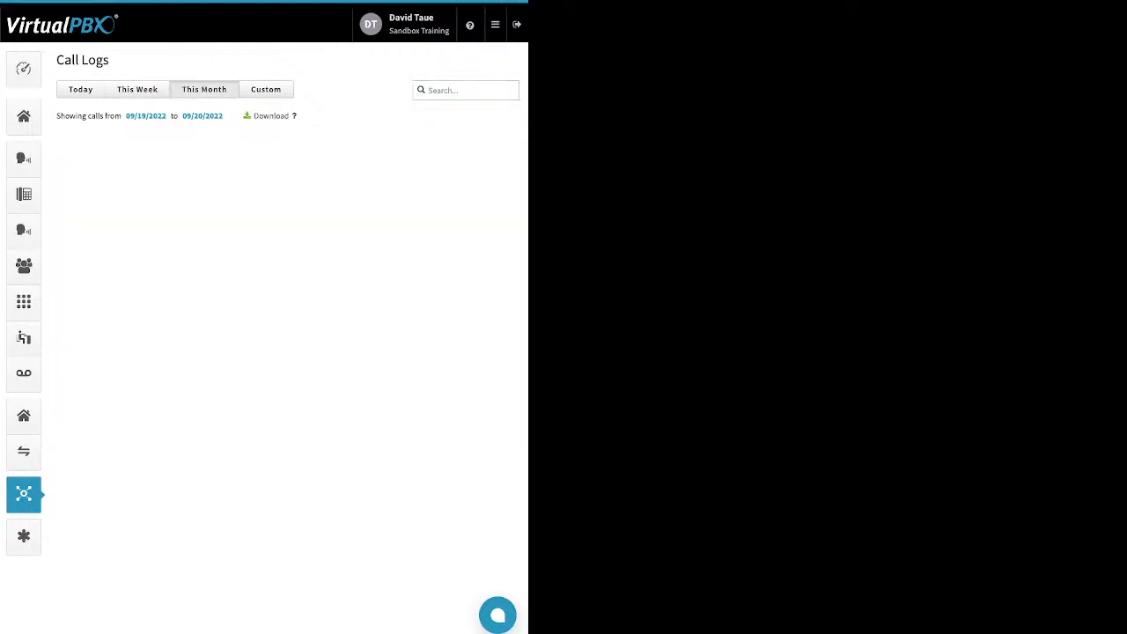
click(266, 89)
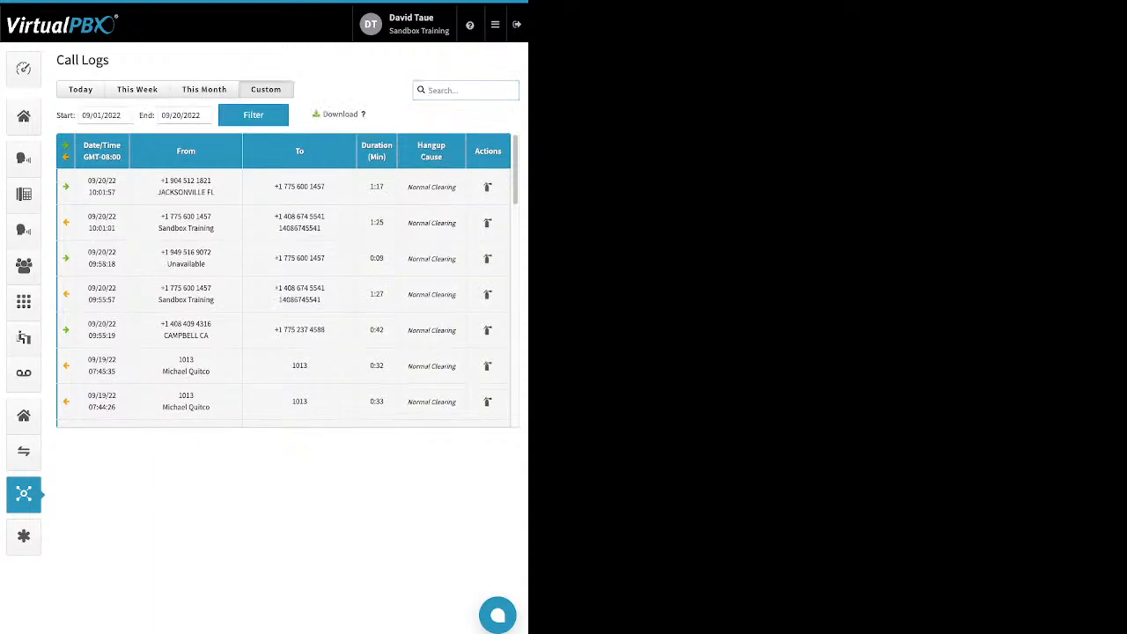
click(104, 116)
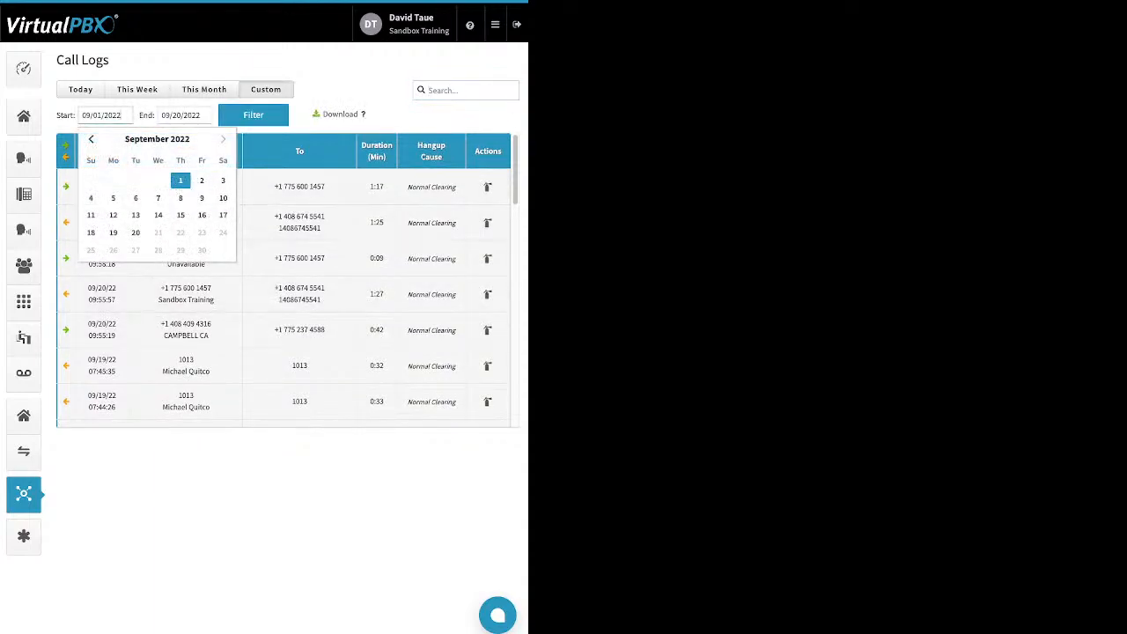
click(181, 180)
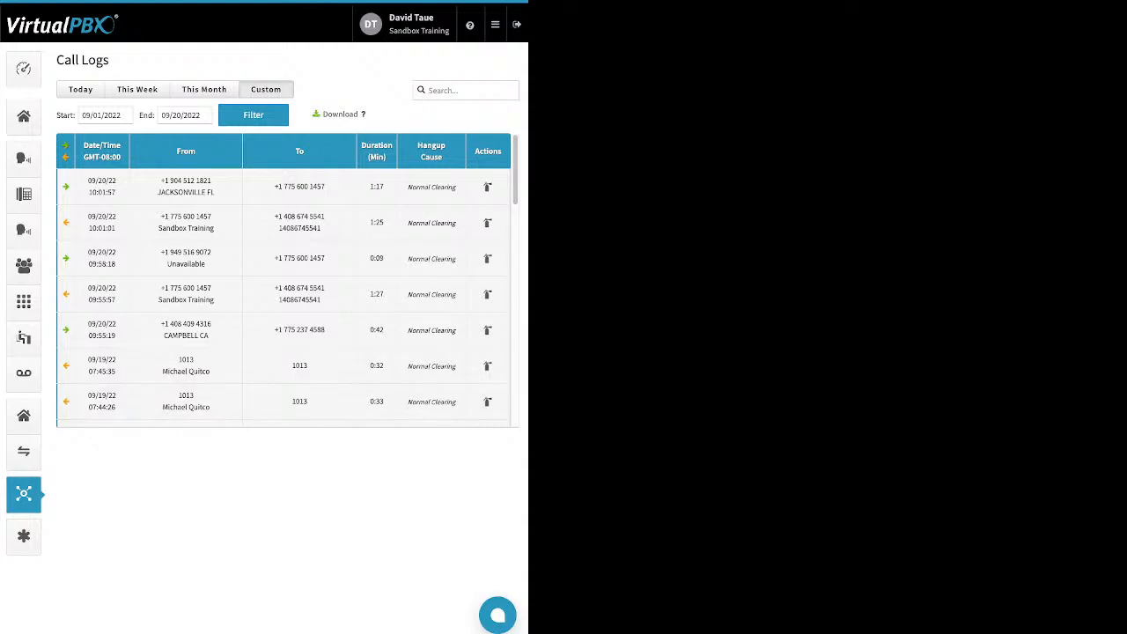
Open the available feature codes and examine the hot-desking and call-forward codes
click(24, 536)
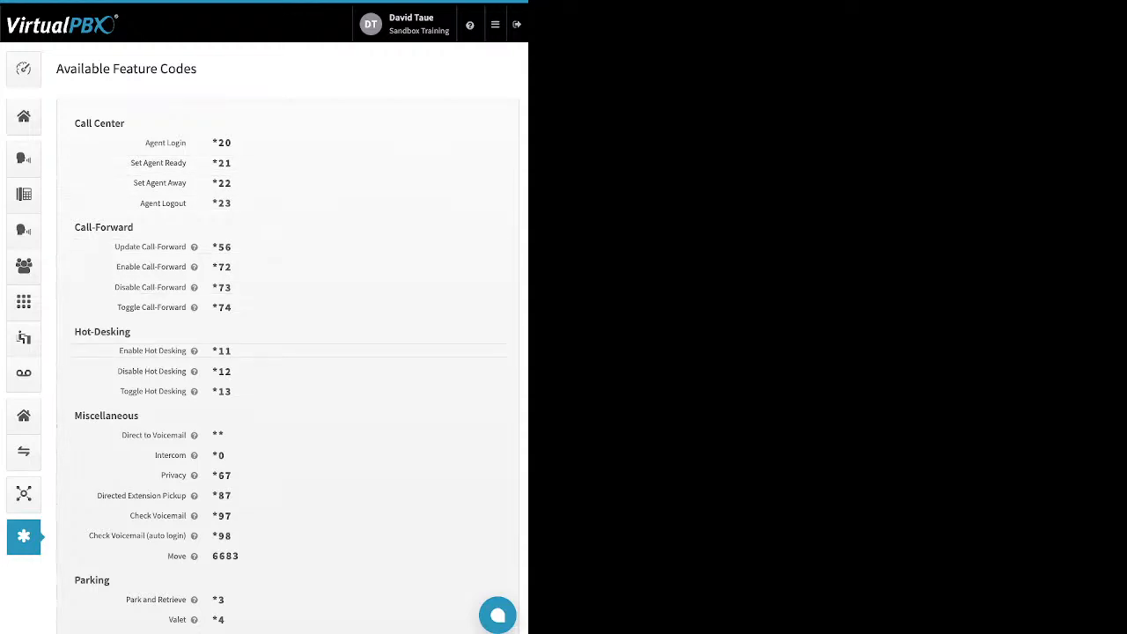
drag(119, 350, 217, 371)
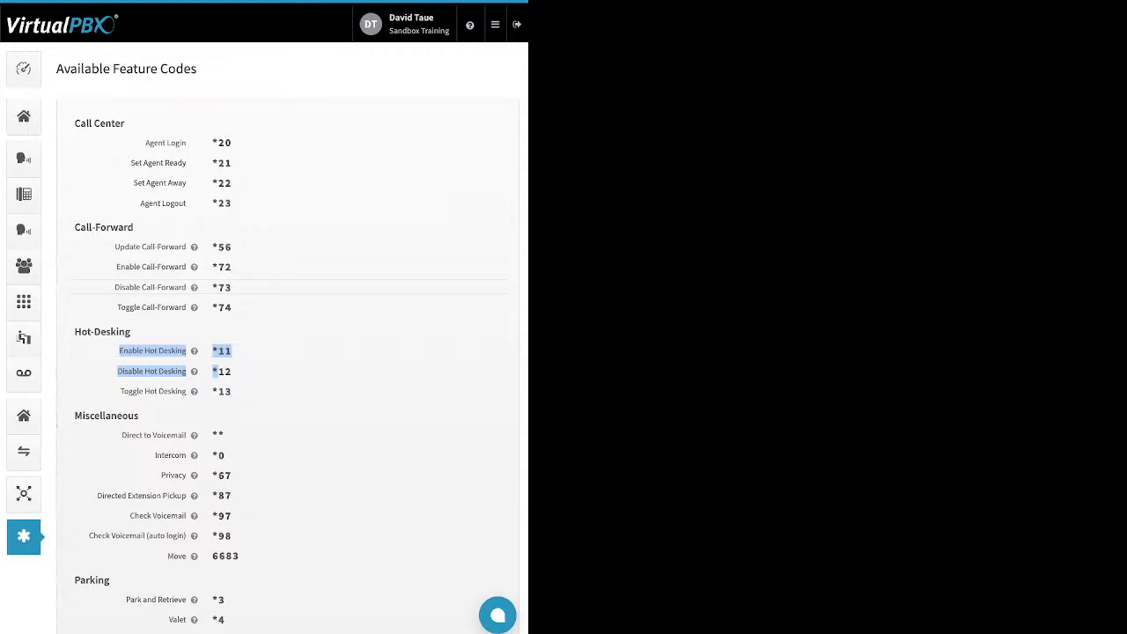
mouse_move(194, 247)
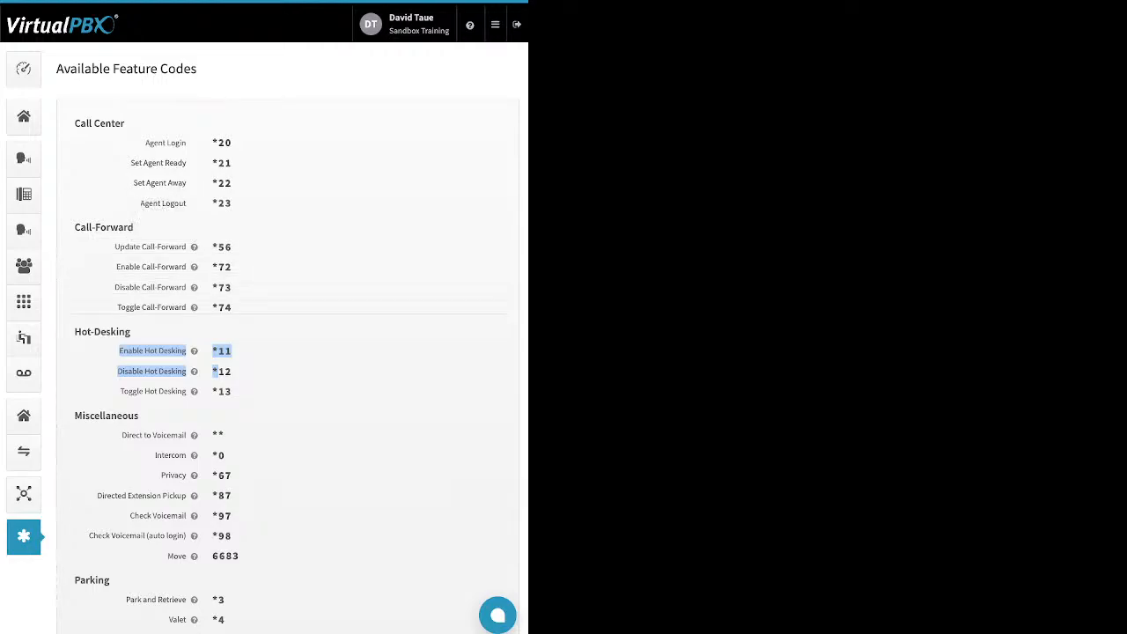
click(219, 372)
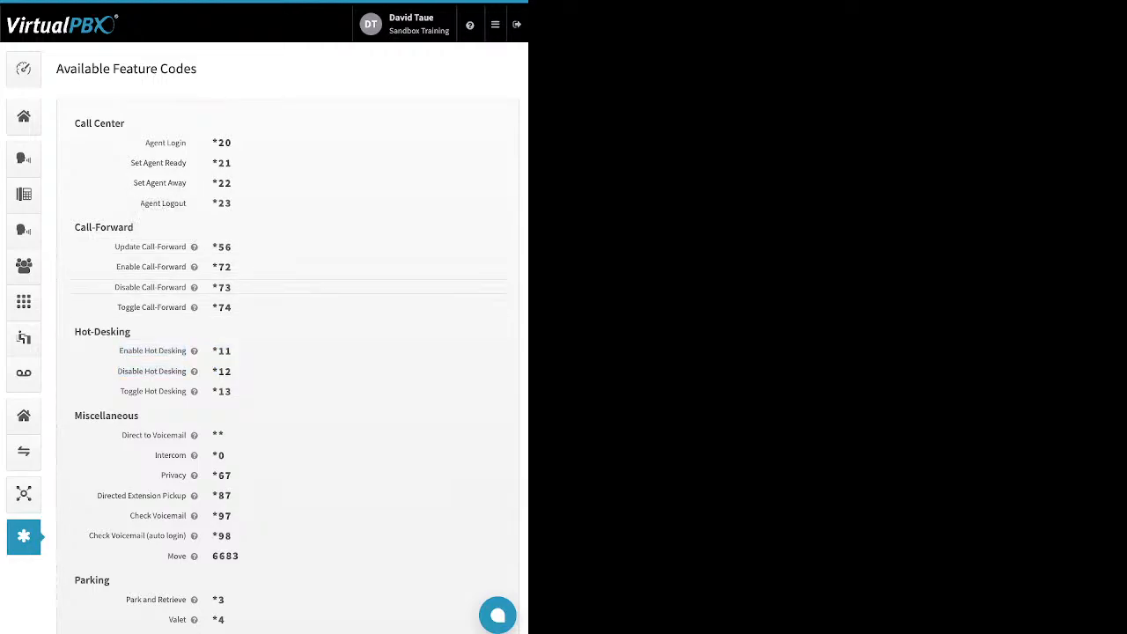
Open the blacklist settings and bring up the test blacklist for editing
mouse_move(495, 25)
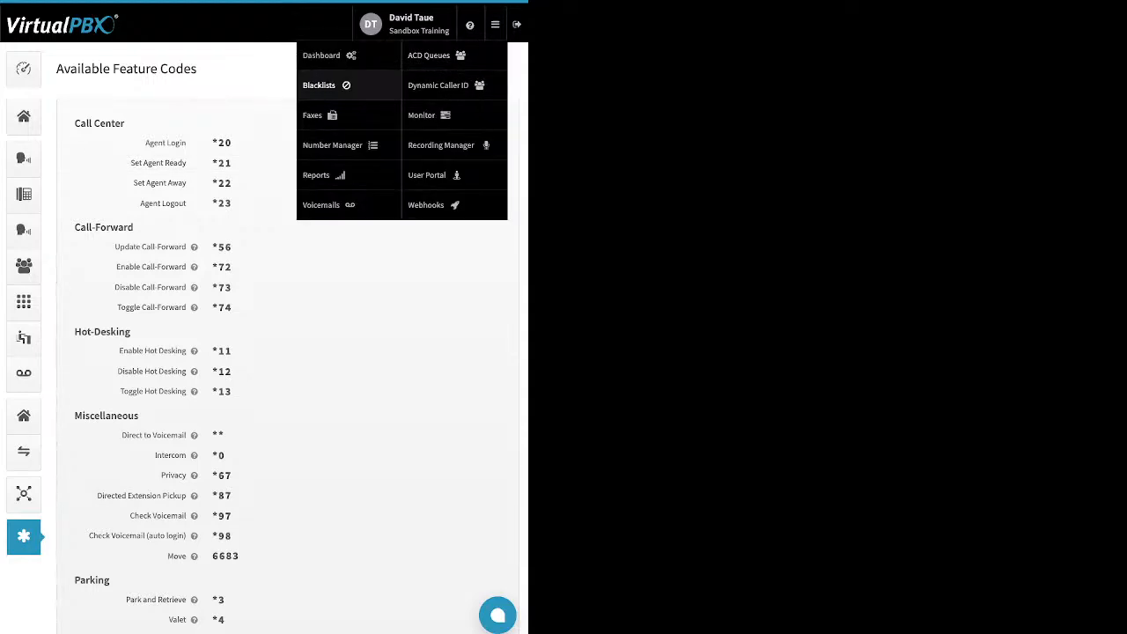
click(335, 86)
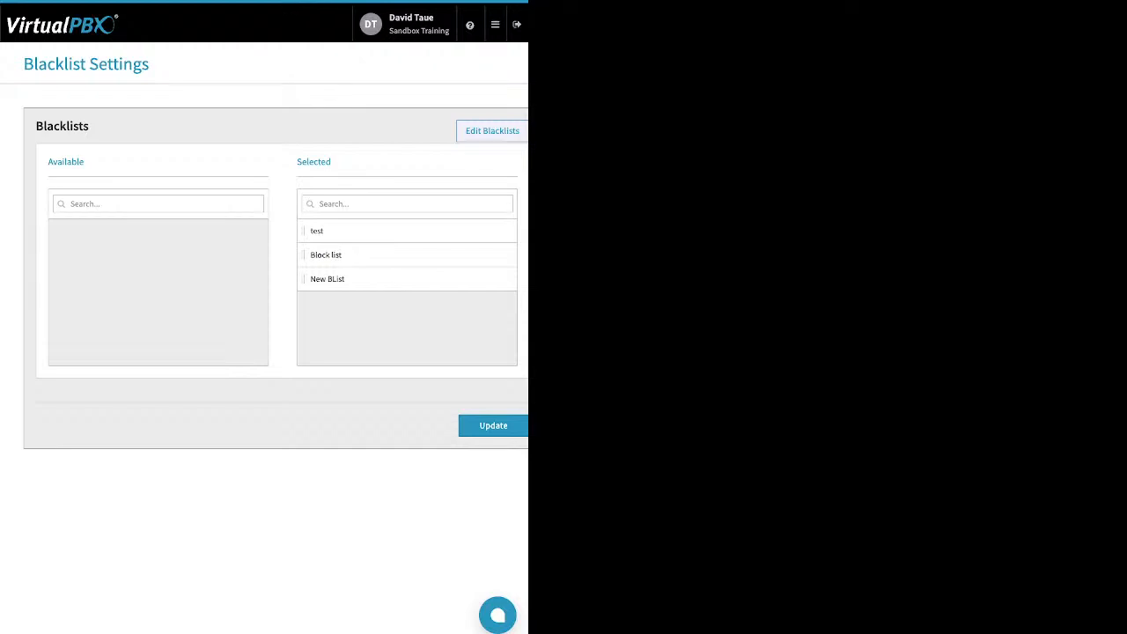
click(492, 131)
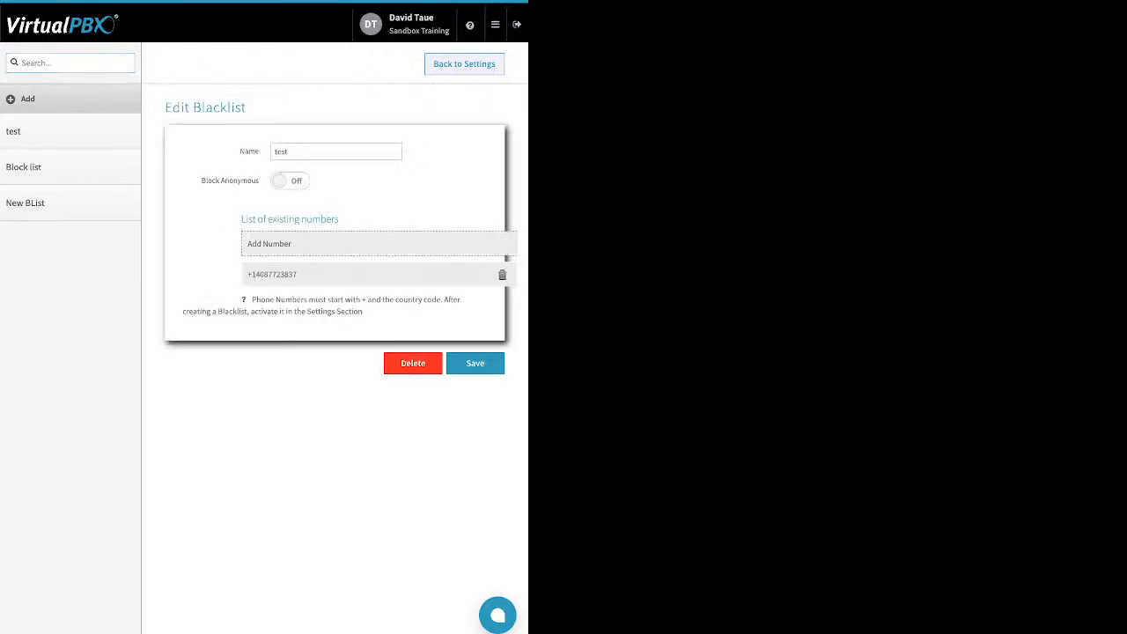
click(280, 151)
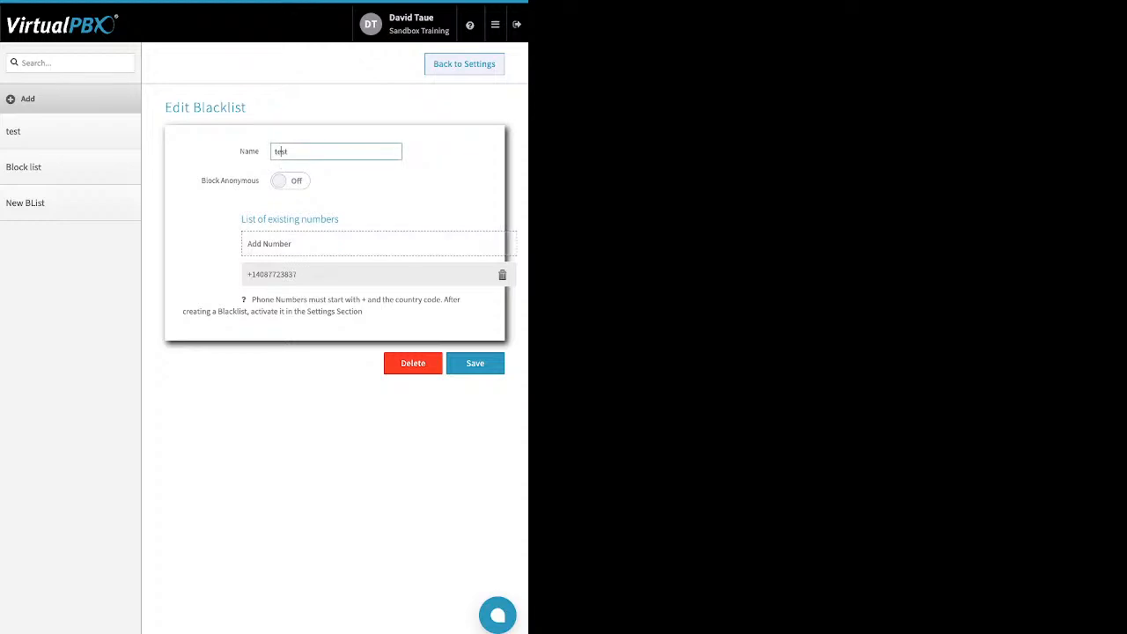
Try the test blacklist's Block Anonymous option on, and turn it back off without saving
drag(259, 181, 206, 181)
click(290, 181)
click(291, 180)
click(291, 180)
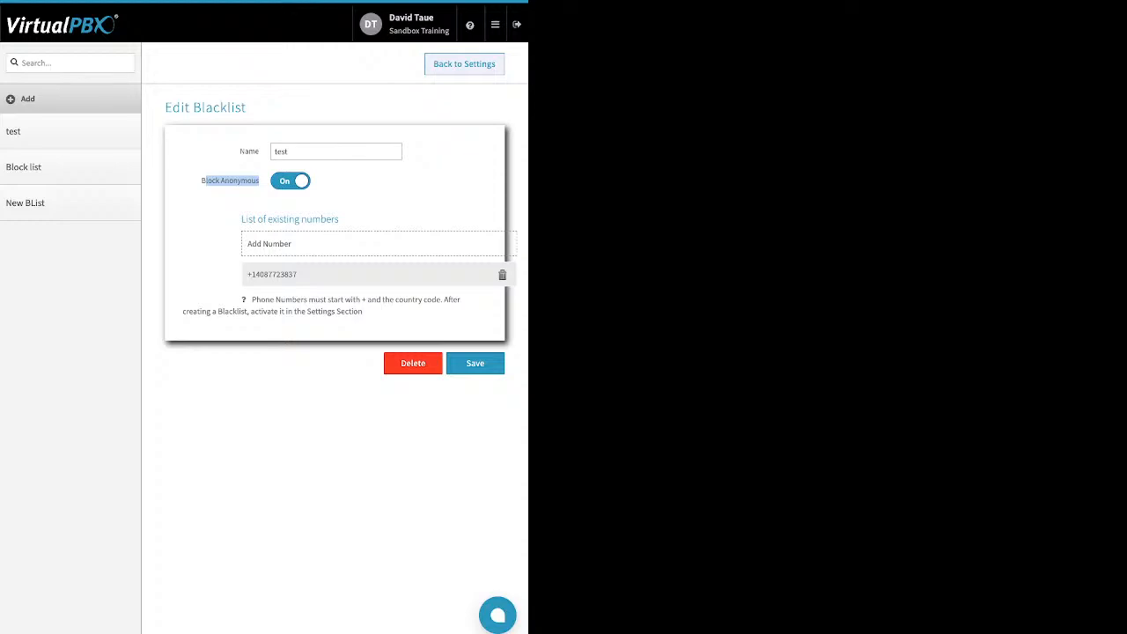
click(290, 180)
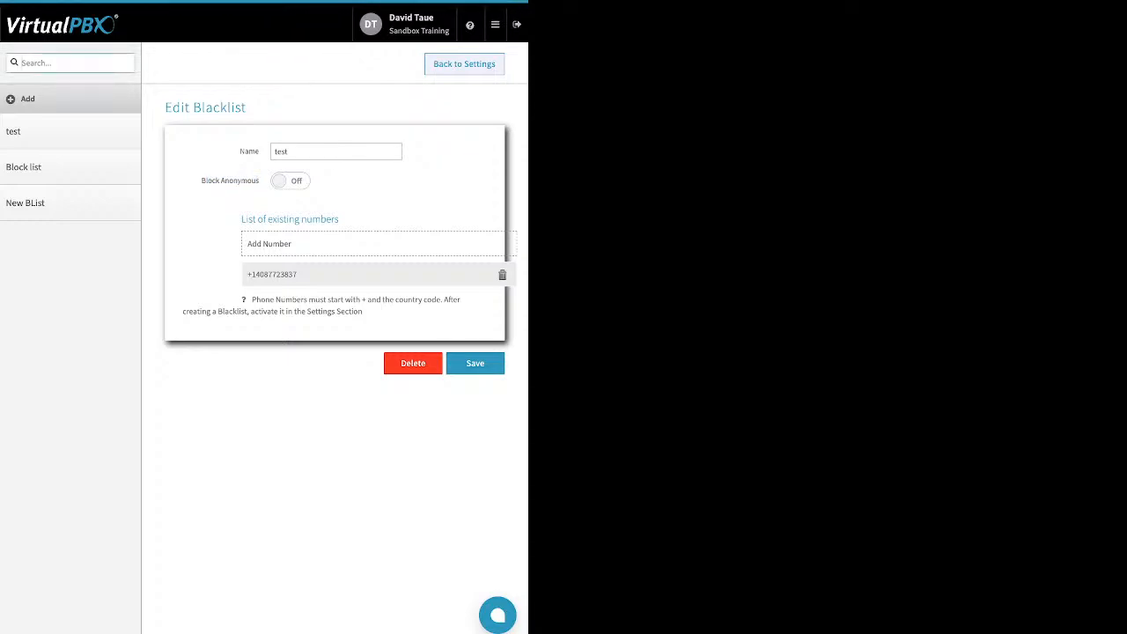
Return to the blacklist settings and update the account with the selected test, Block list and New BList blacklists
click(464, 64)
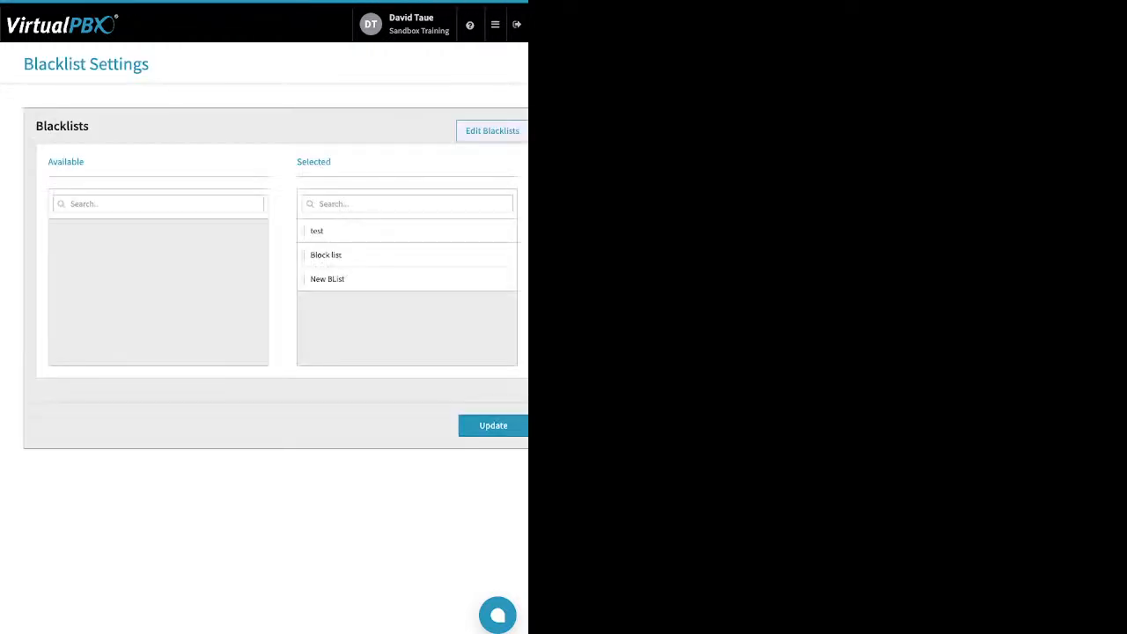
drag(333, 162, 296, 162)
click(495, 425)
Show the inbound faxes of Sandbox Training's Main Faxbox and examine the received fax's full details
click(494, 24)
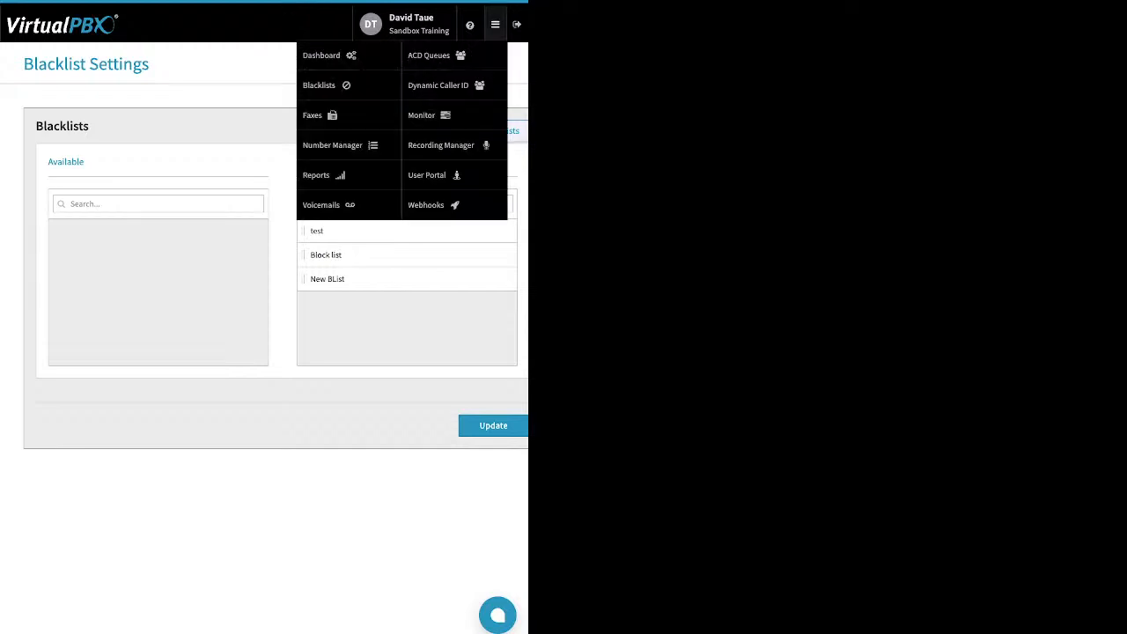
mouse_move(495, 24)
click(313, 114)
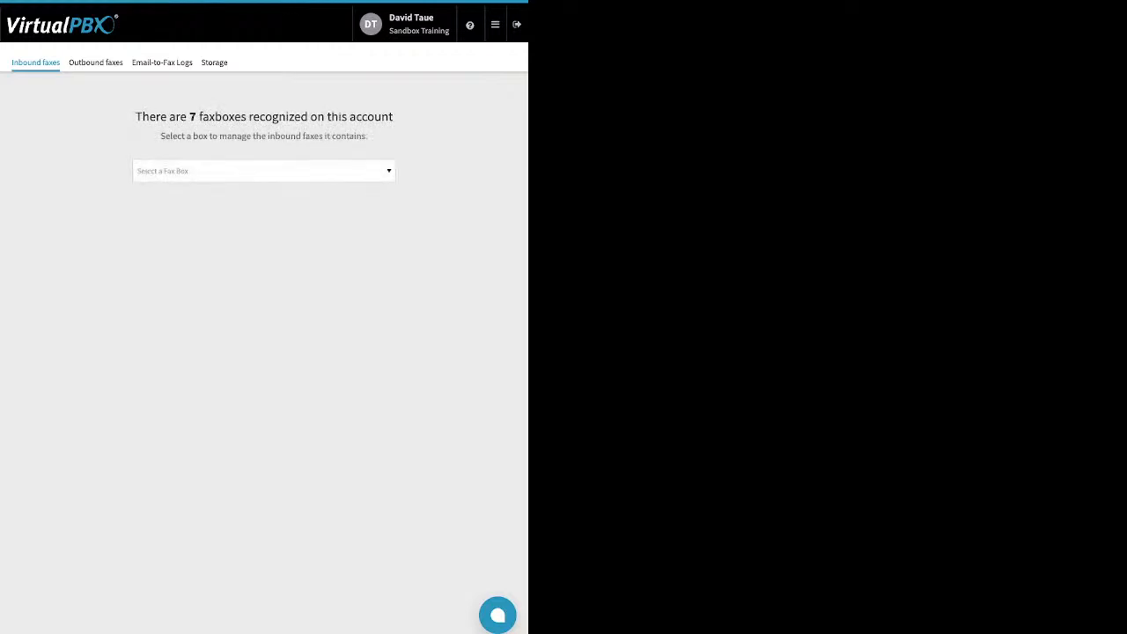
click(264, 170)
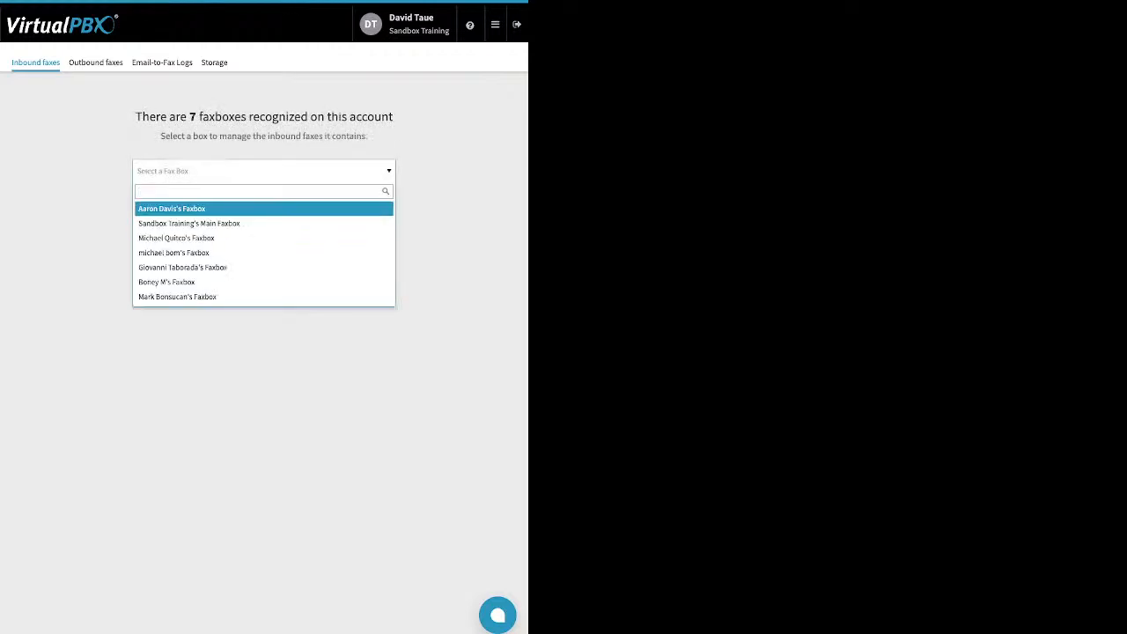
click(236, 224)
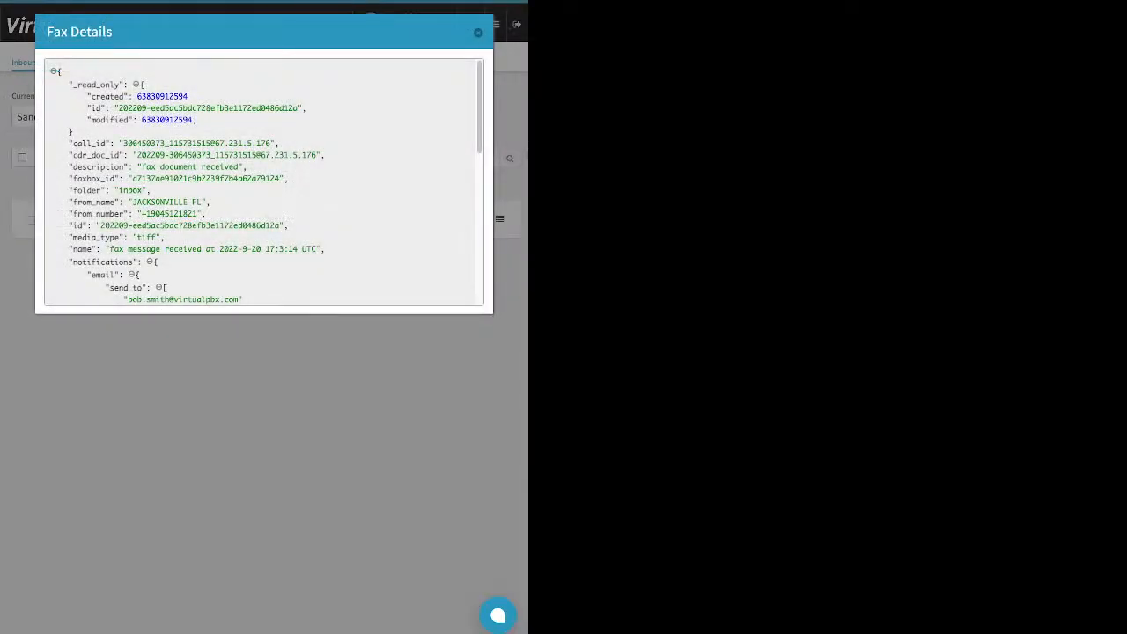
scroll(264, 181, down, 5)
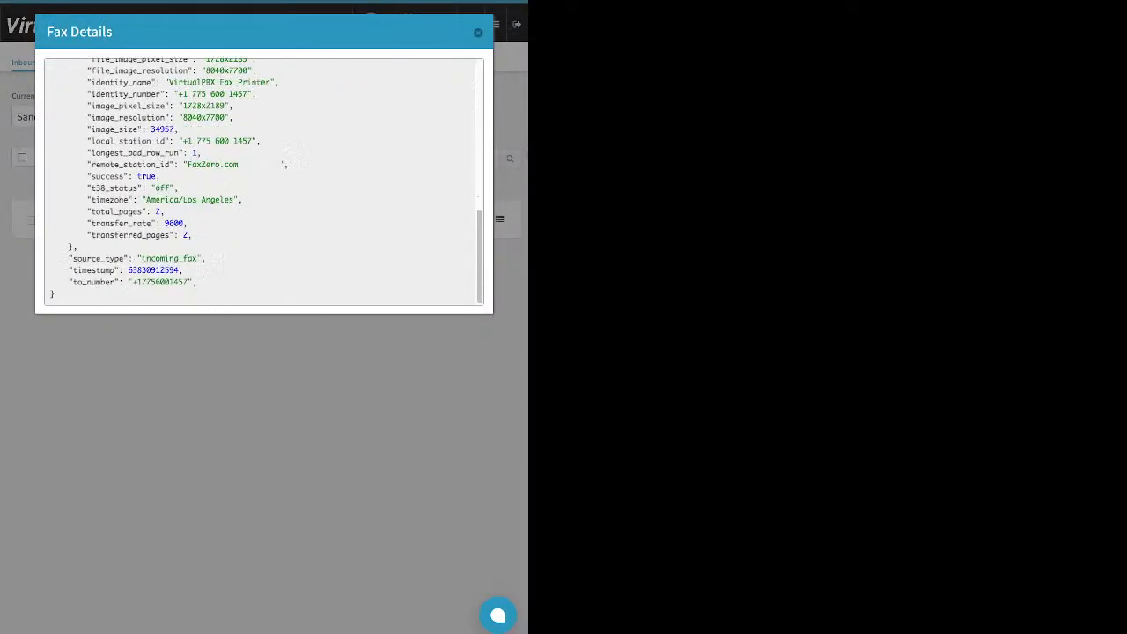
key(Escape)
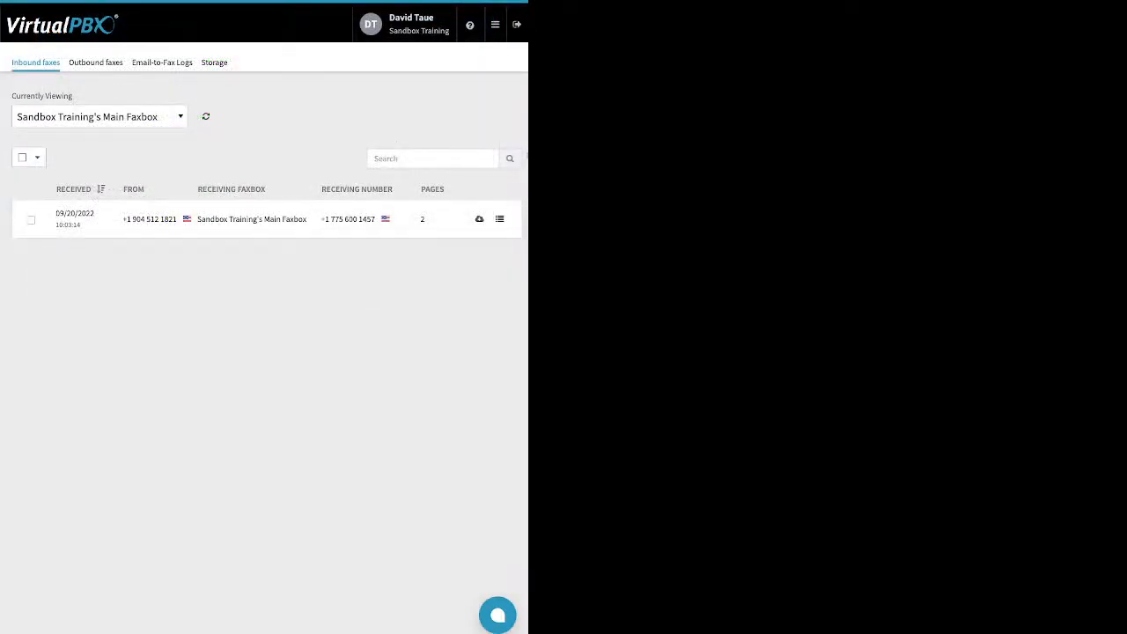
Show the outbound faxes sent from Sandbox Training's Main Faxbox
click(96, 63)
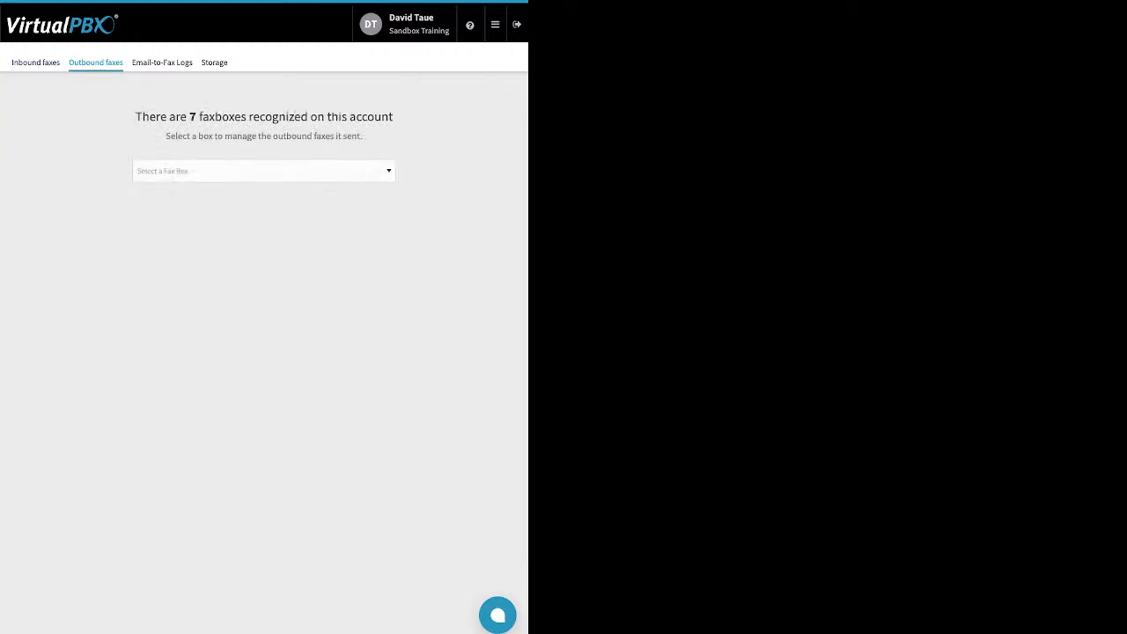
click(264, 171)
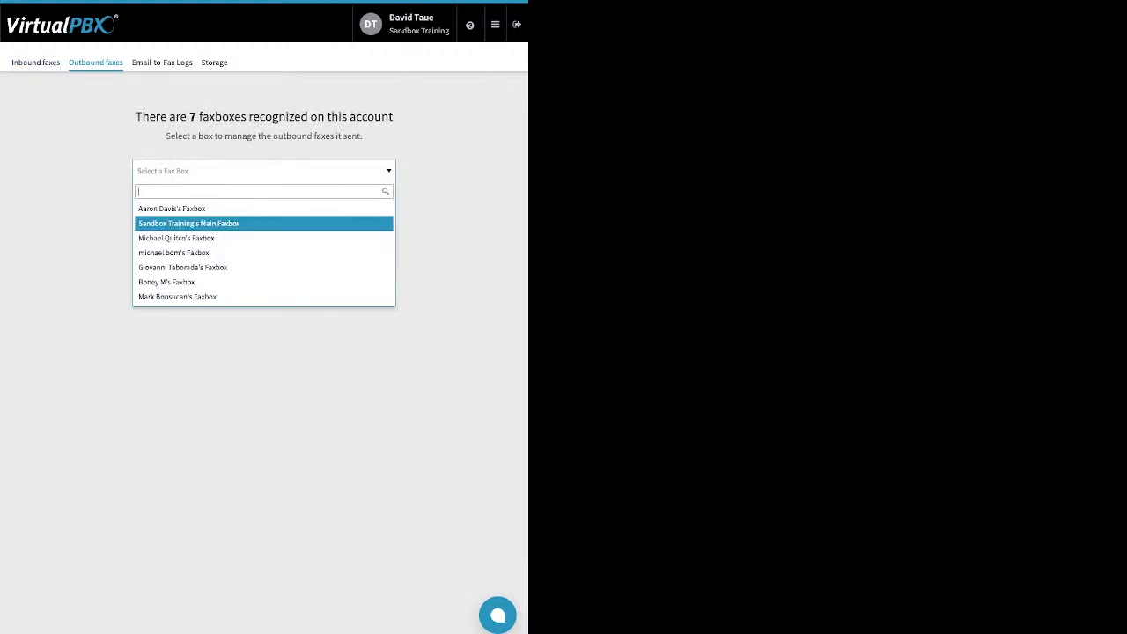
click(264, 224)
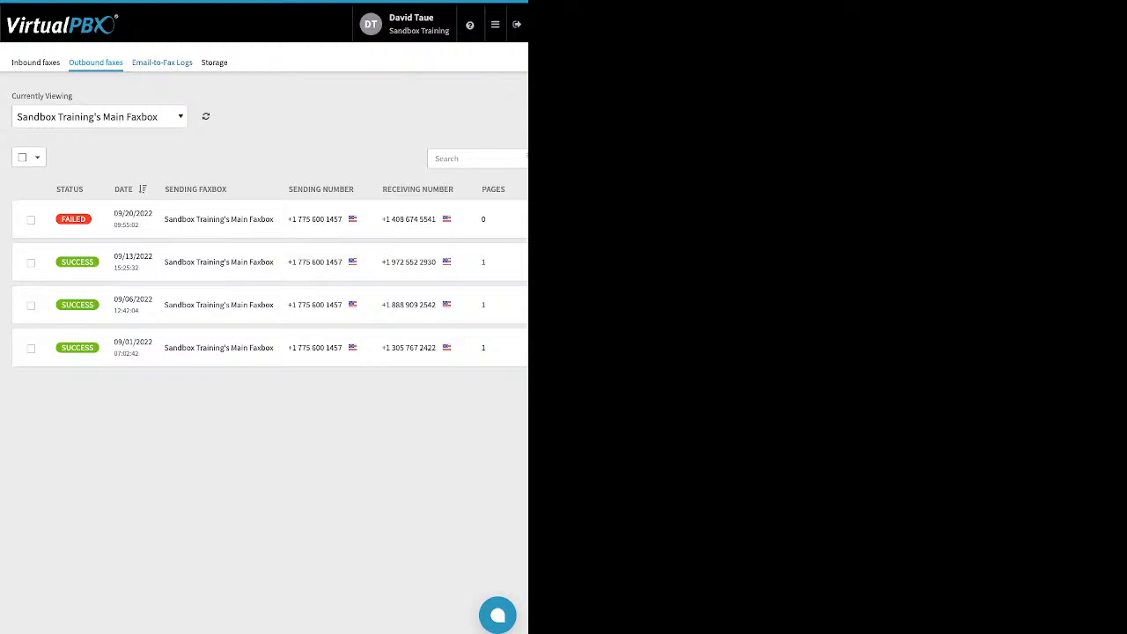
Check the Email-to-Fax logs and open the Number Manager's spare numbers
click(162, 62)
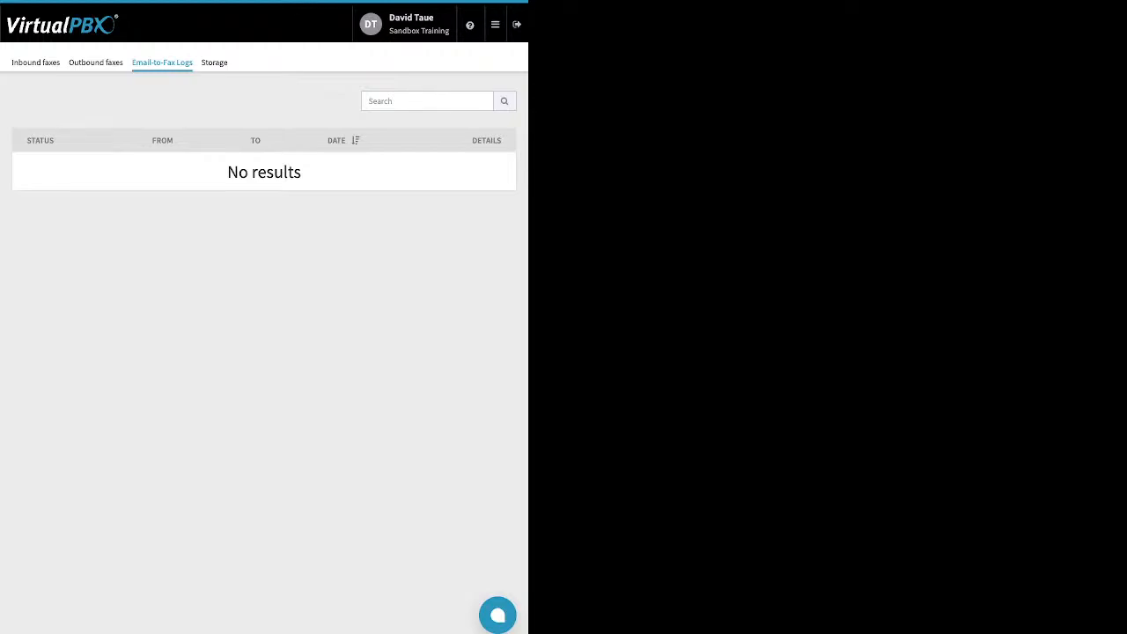
click(494, 25)
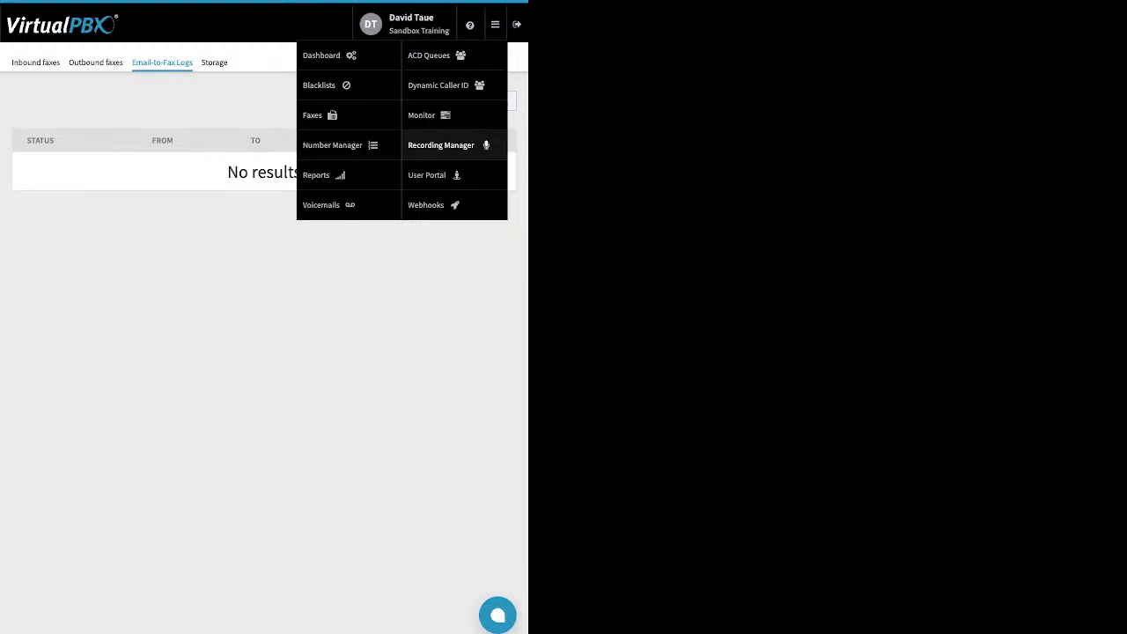
click(321, 174)
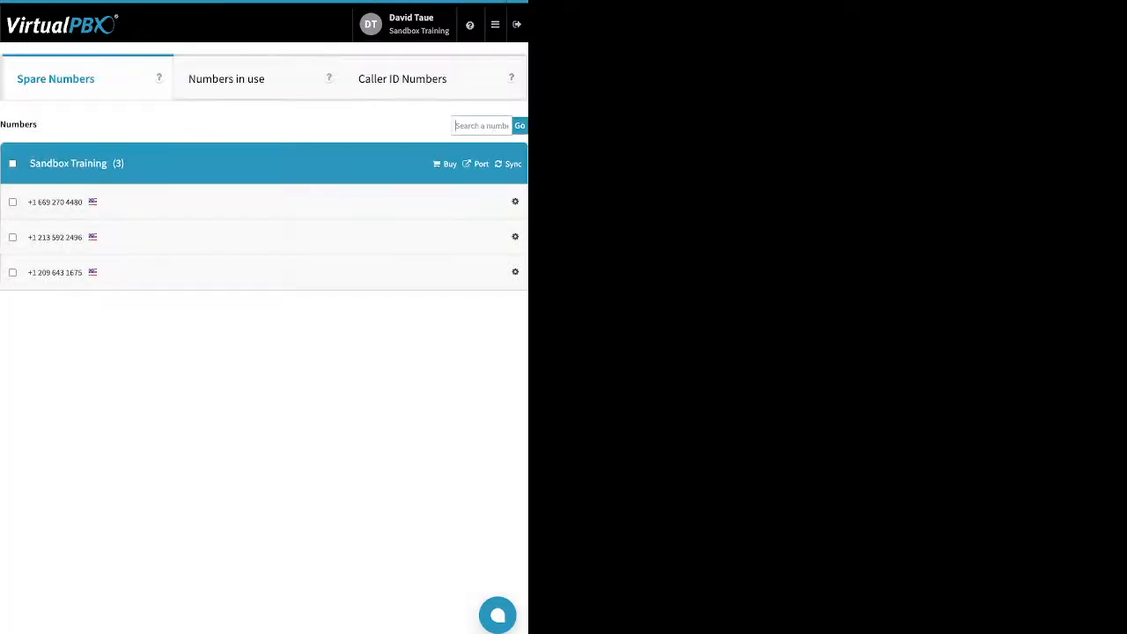
Open the voicemail manager and show the messages in the signed-in administrator's own voicemail box
click(494, 25)
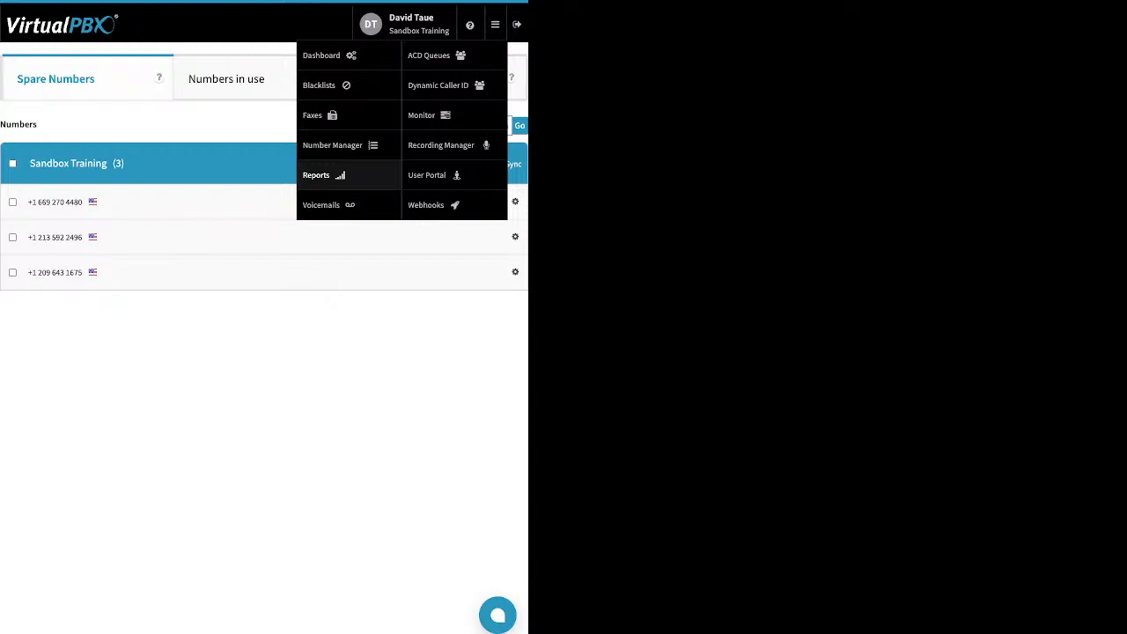
click(320, 204)
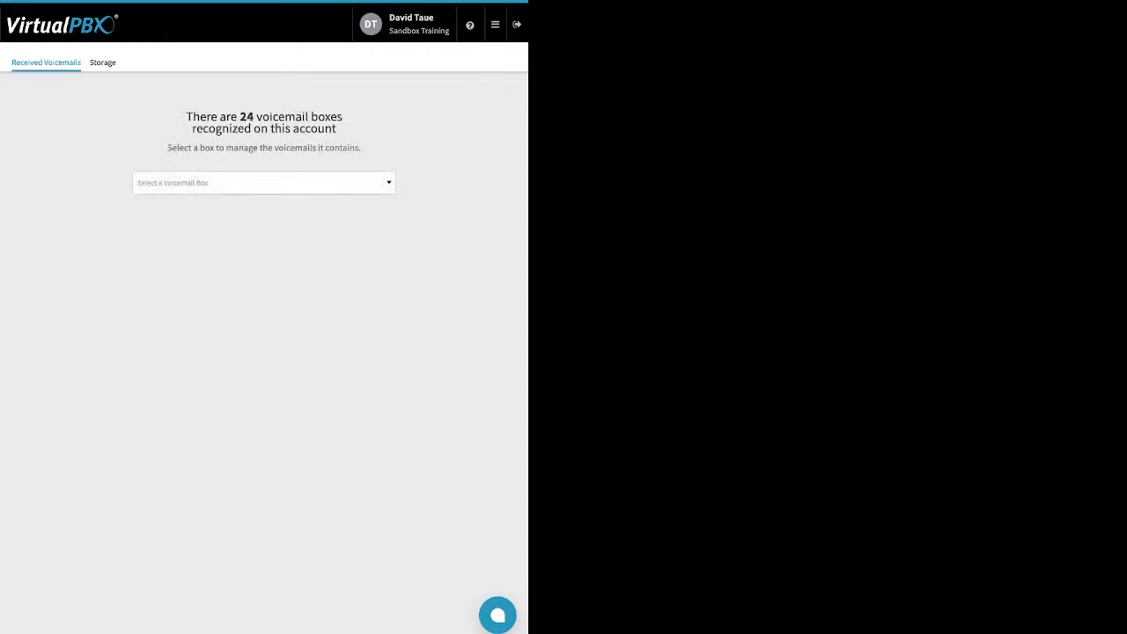
click(264, 183)
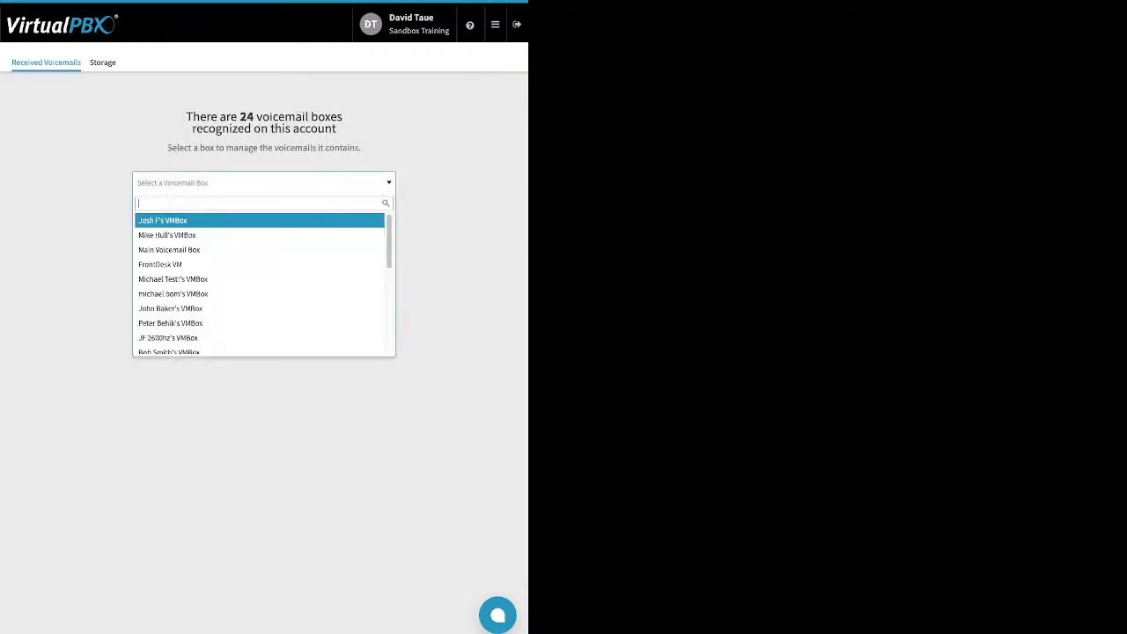
text(da)
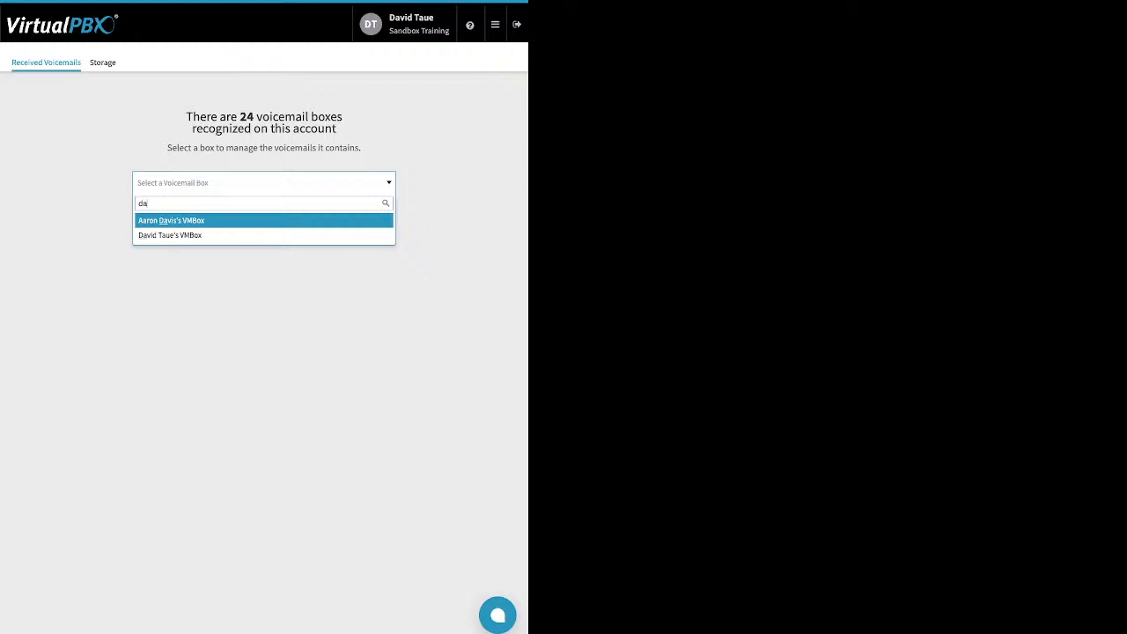
key(Down)
key(Return)
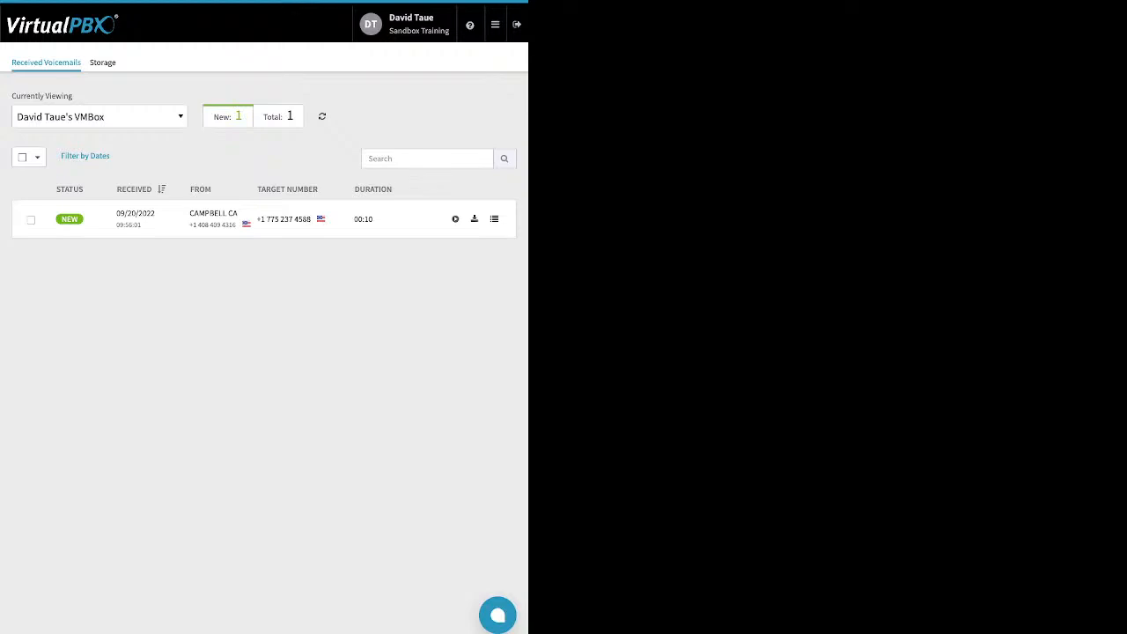
Select the 09/20/2022 voicemail, look at the boxes it can be moved to, and mark it as listened
click(31, 220)
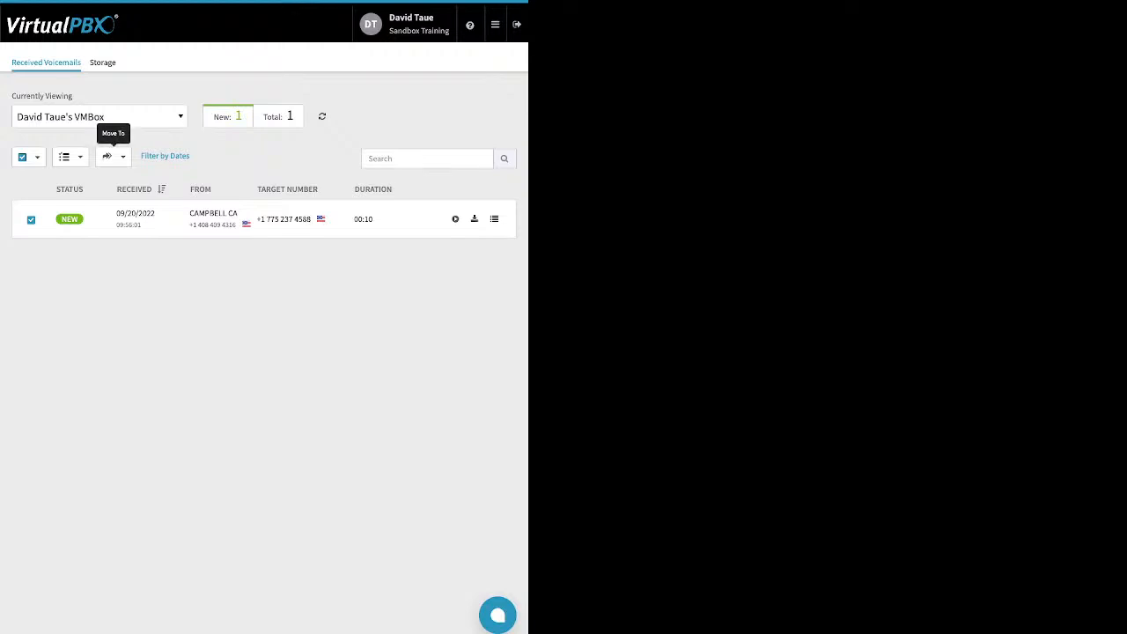
click(110, 156)
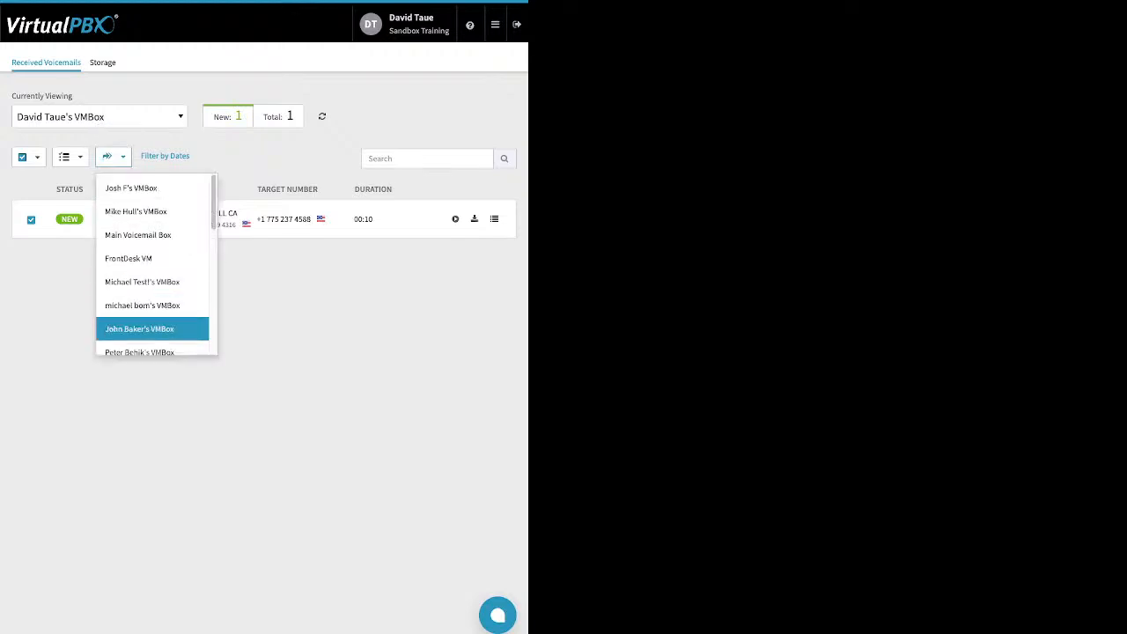
click(111, 156)
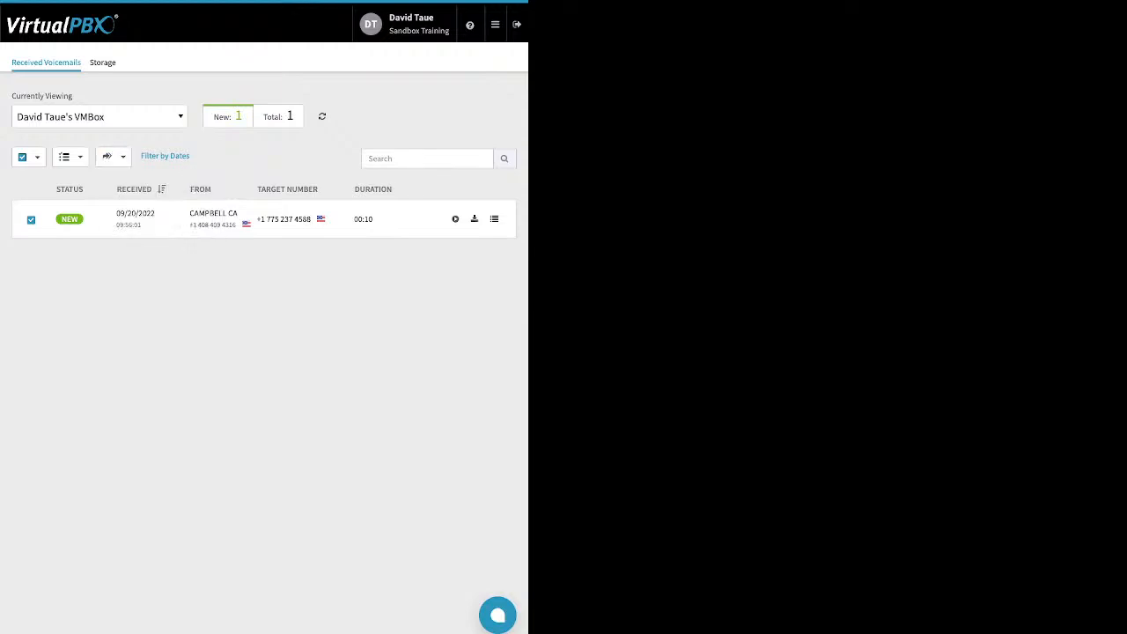
click(69, 156)
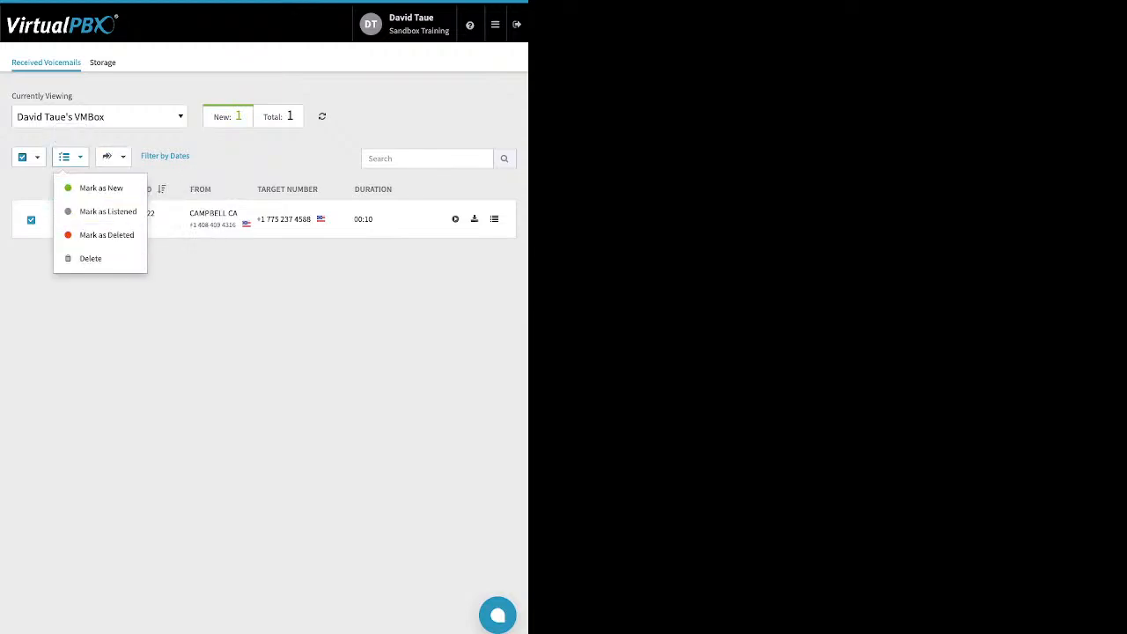
click(99, 211)
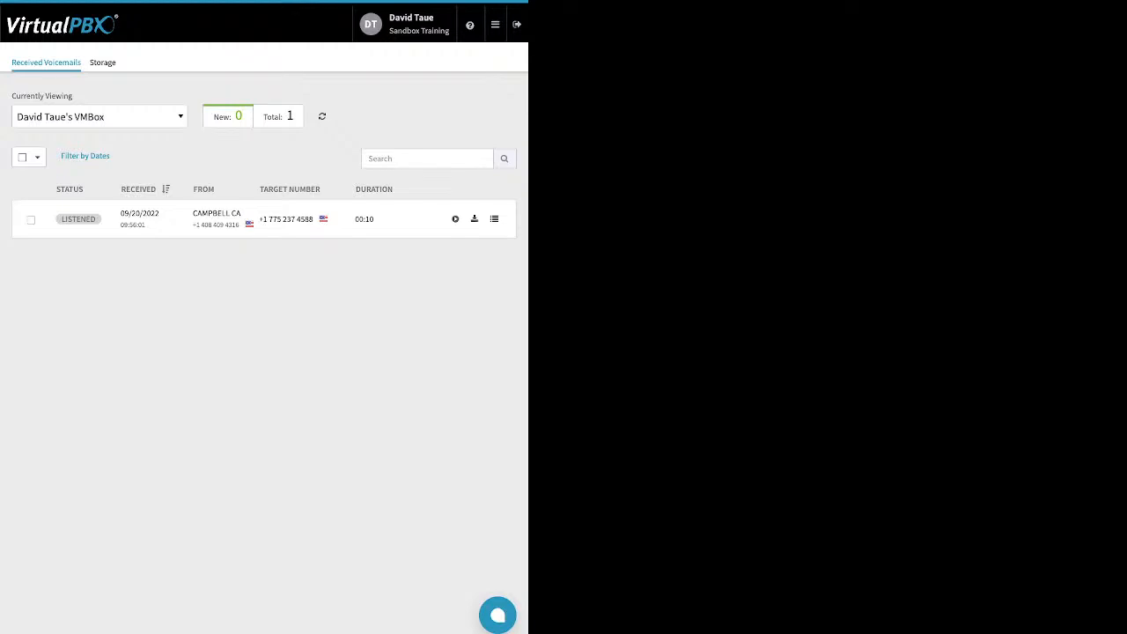
Open the ACD queues and bring up the settings of the Second Q queue
click(495, 25)
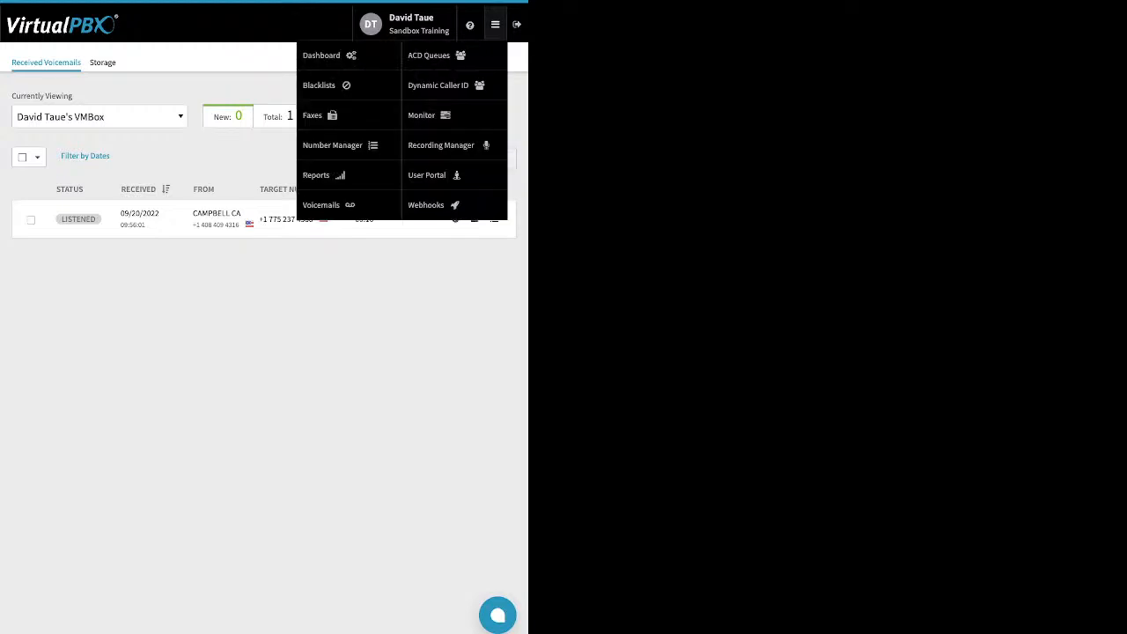
click(431, 55)
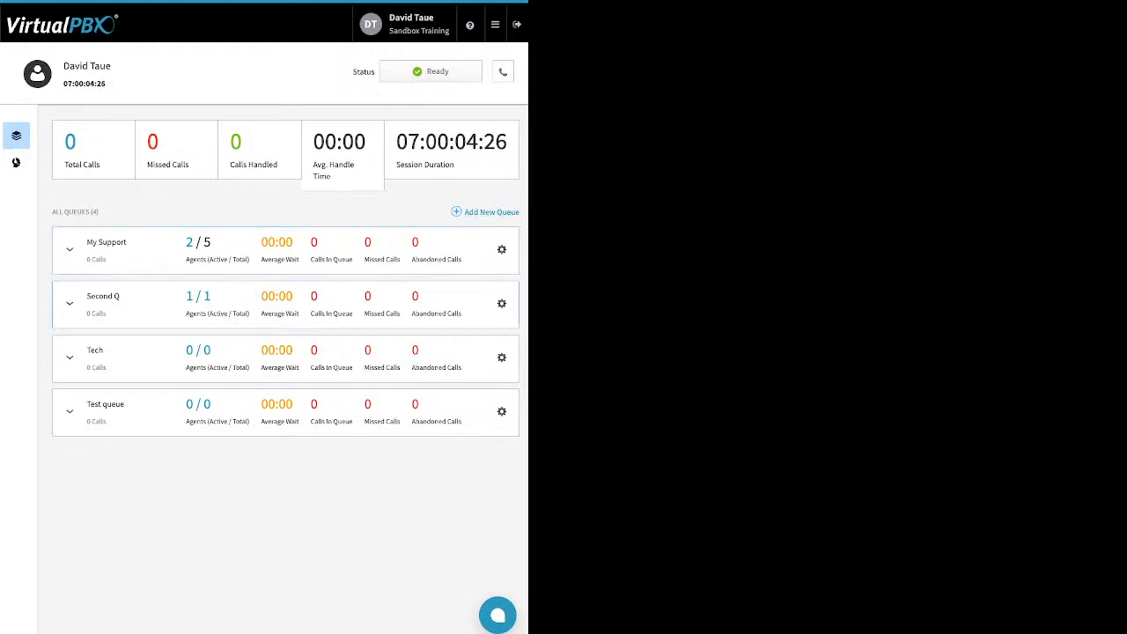
click(502, 303)
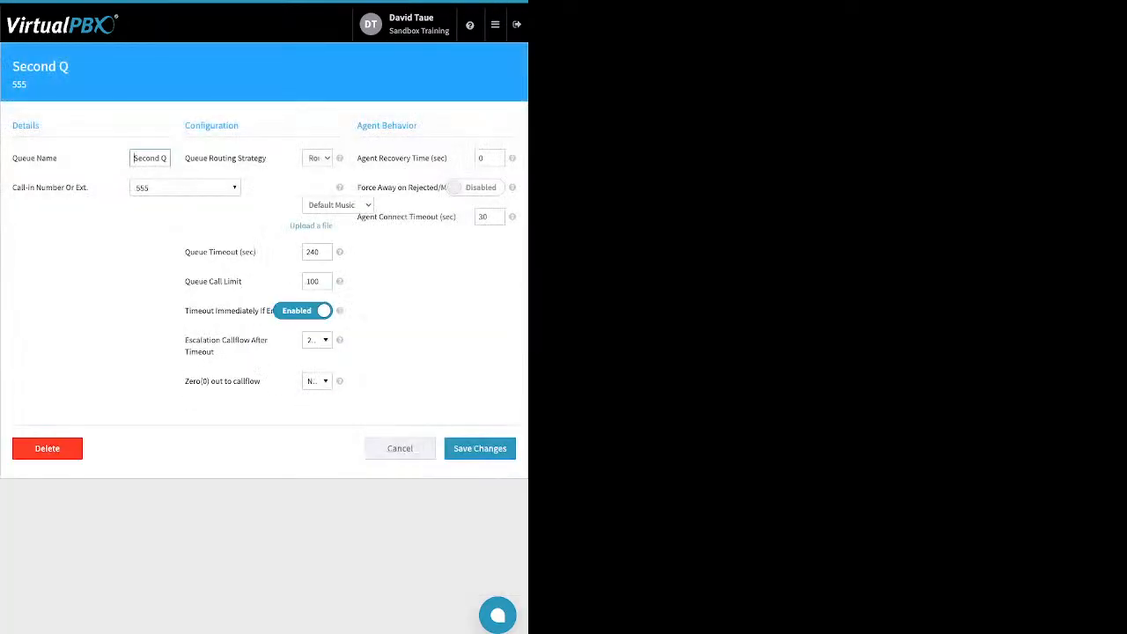
Examine Second Q's name, call-in number, routing strategy and the option to upload a hold music file
drag(46, 159, 65, 188)
click(57, 158)
click(35, 158)
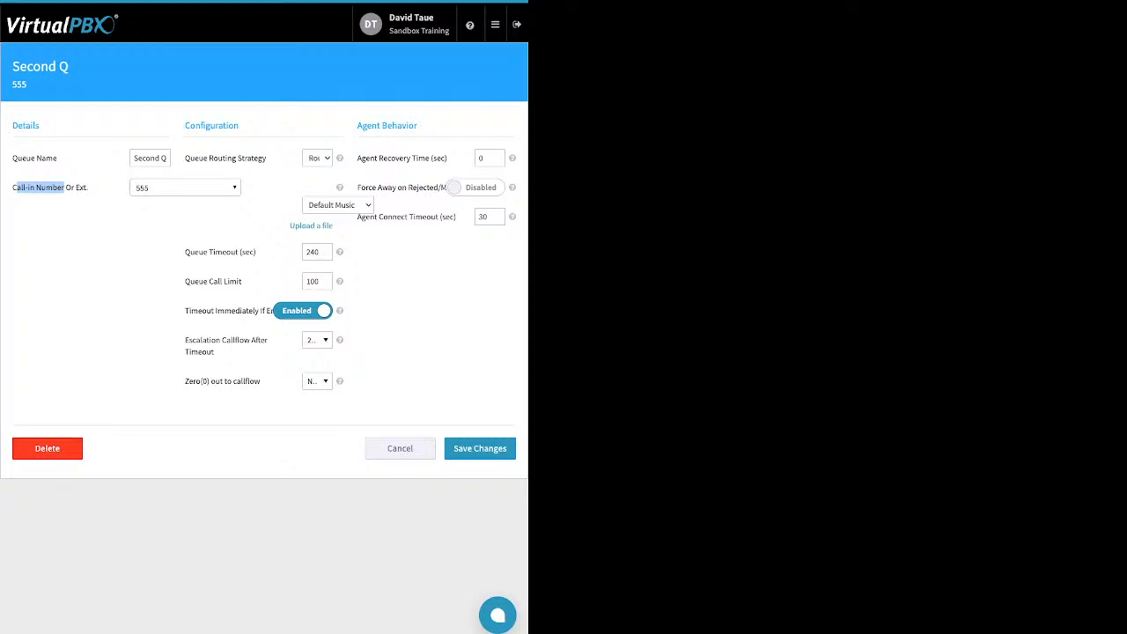
drag(265, 159, 212, 159)
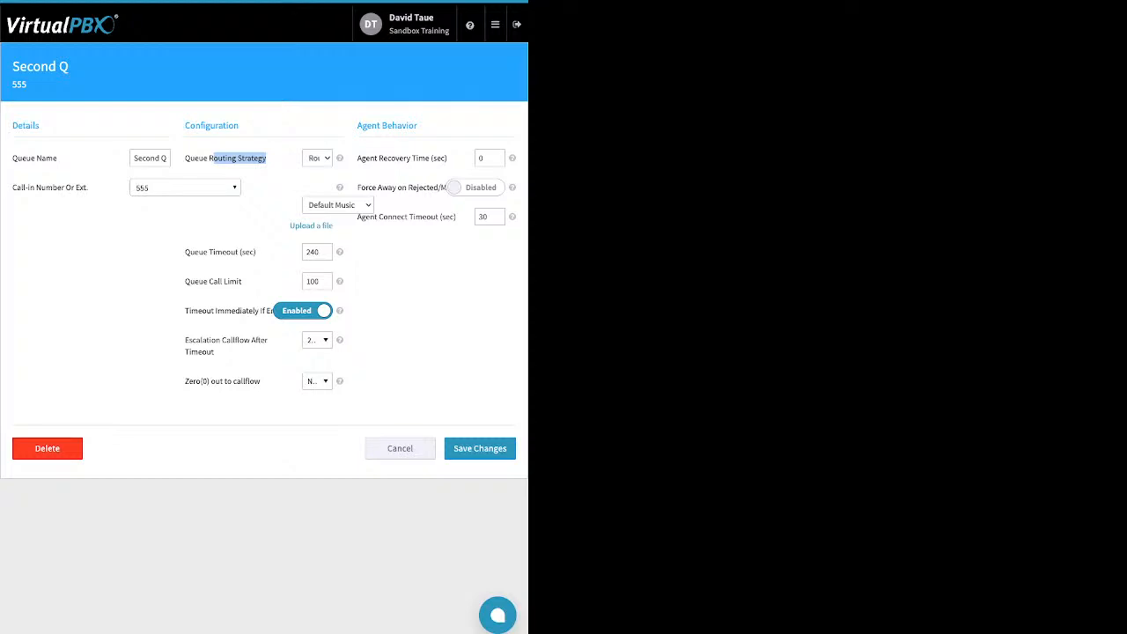
click(311, 226)
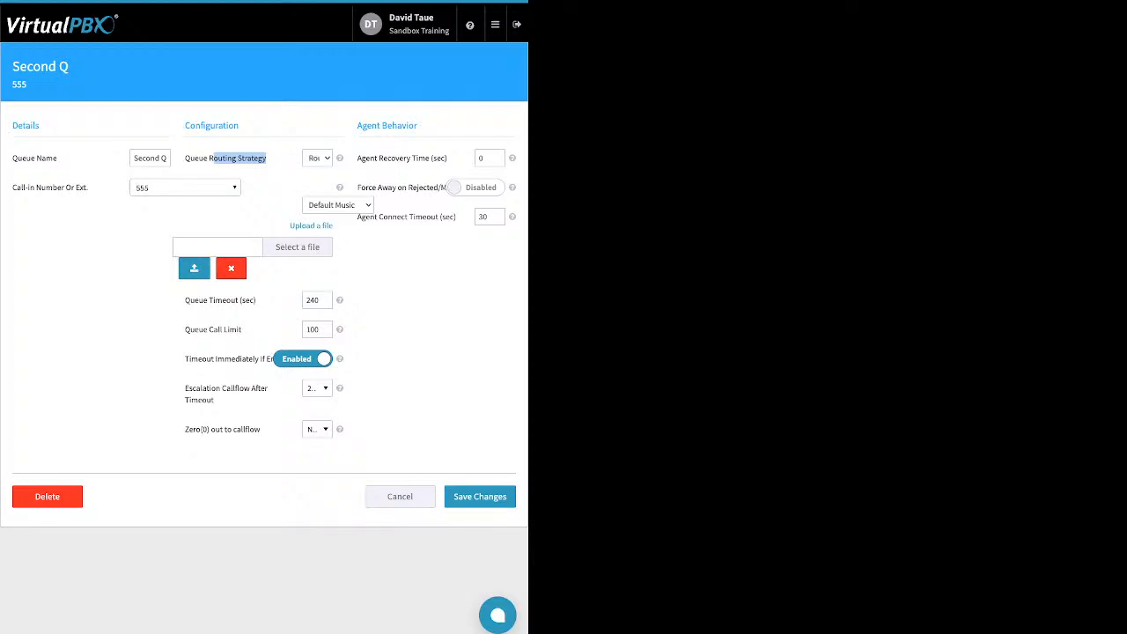
click(238, 159)
click(231, 268)
Examine Second Q's queue timeout, call limit and immediate timeout settings
drag(257, 253, 184, 253)
click(226, 252)
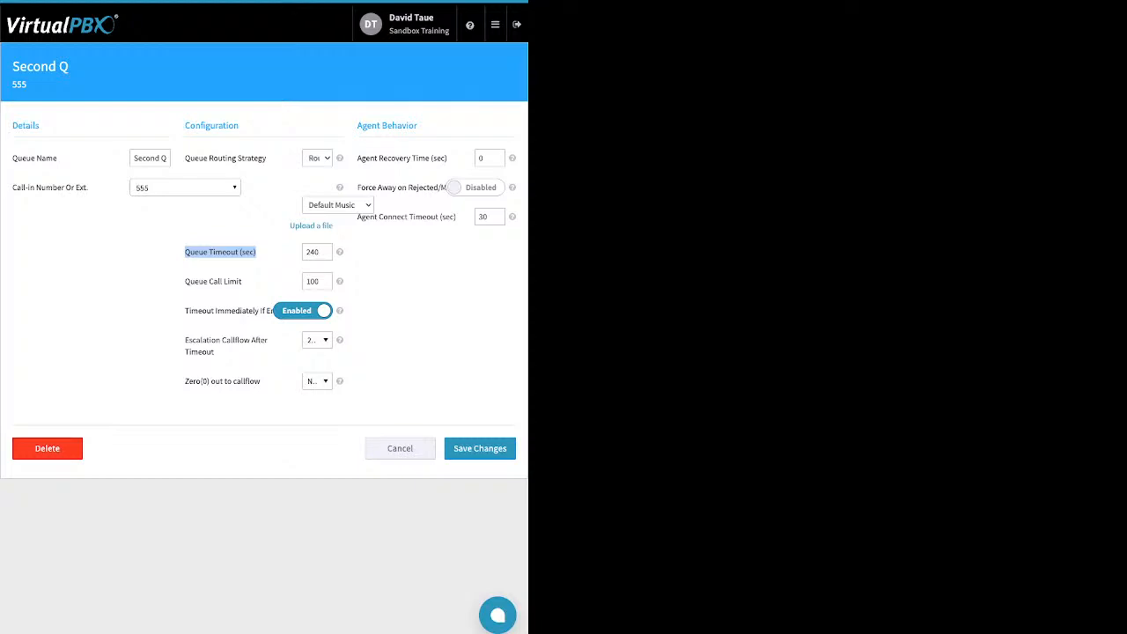
click(252, 253)
double_click(312, 282)
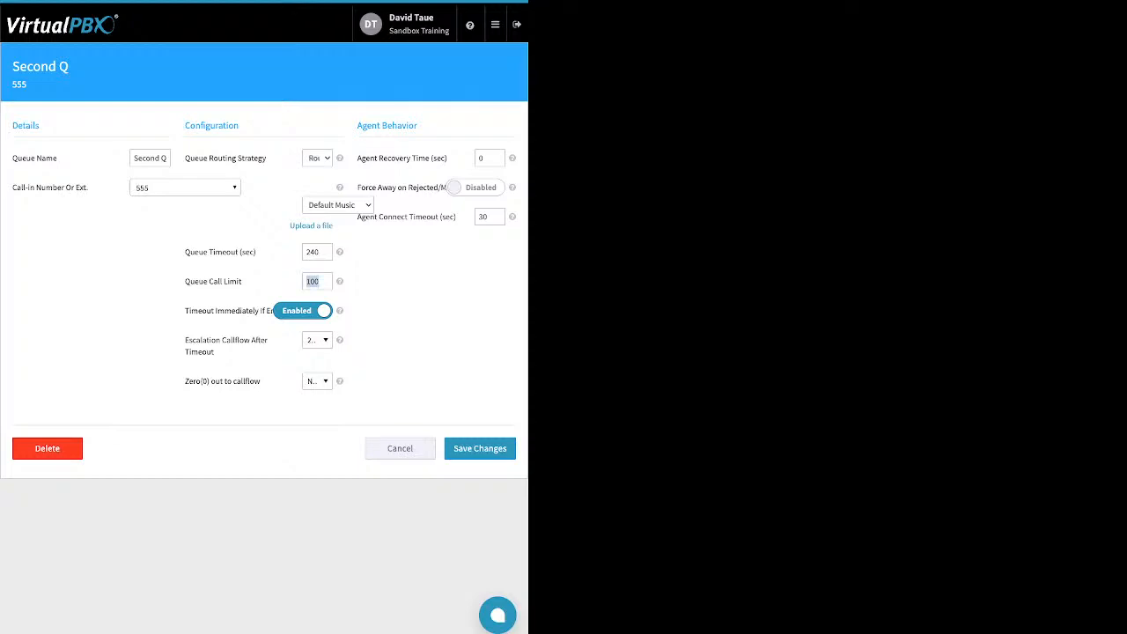
click(319, 281)
drag(243, 281, 187, 281)
click(211, 282)
drag(185, 311, 225, 311)
double_click(315, 252)
click(271, 271)
Examine the callflows available for escalation after timeout and for zeroing out of Second Q
drag(193, 340, 216, 352)
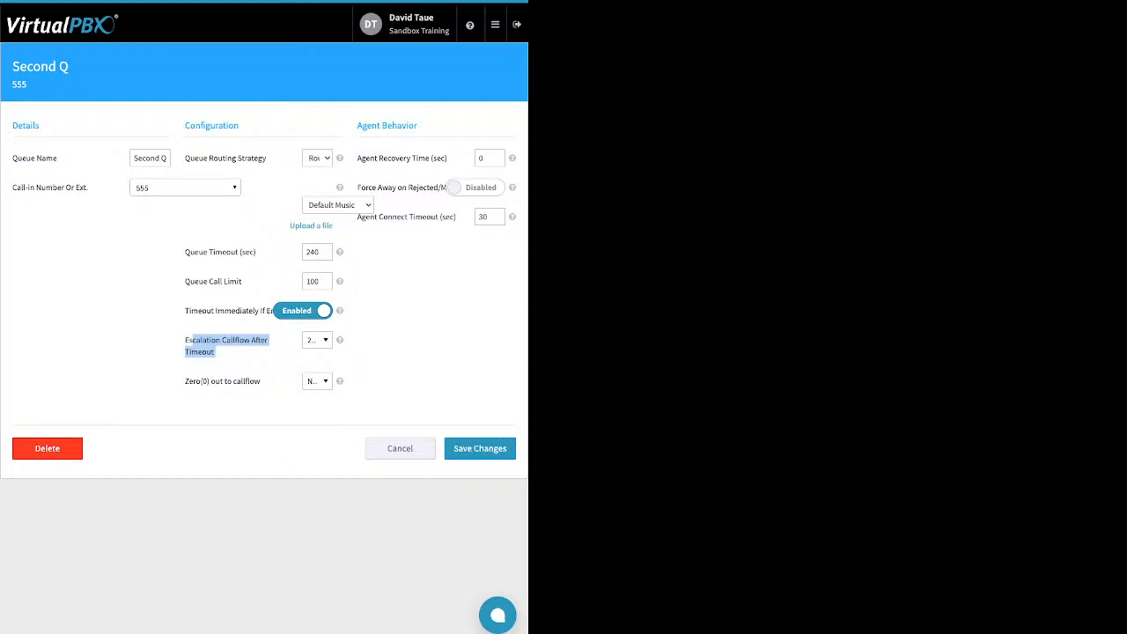
click(317, 339)
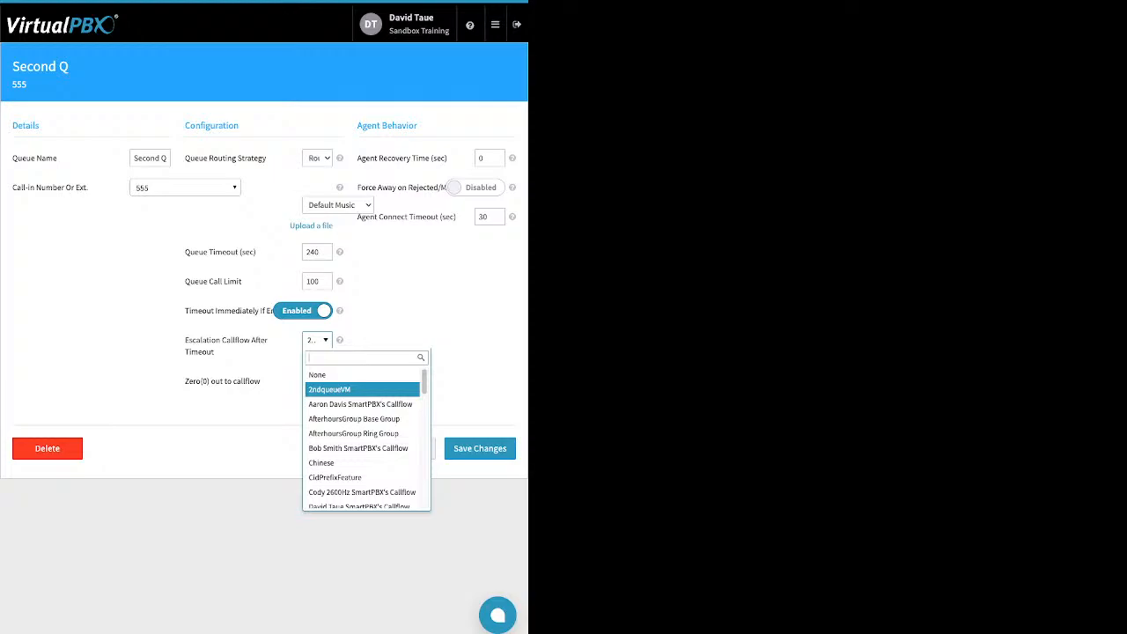
key(Escape)
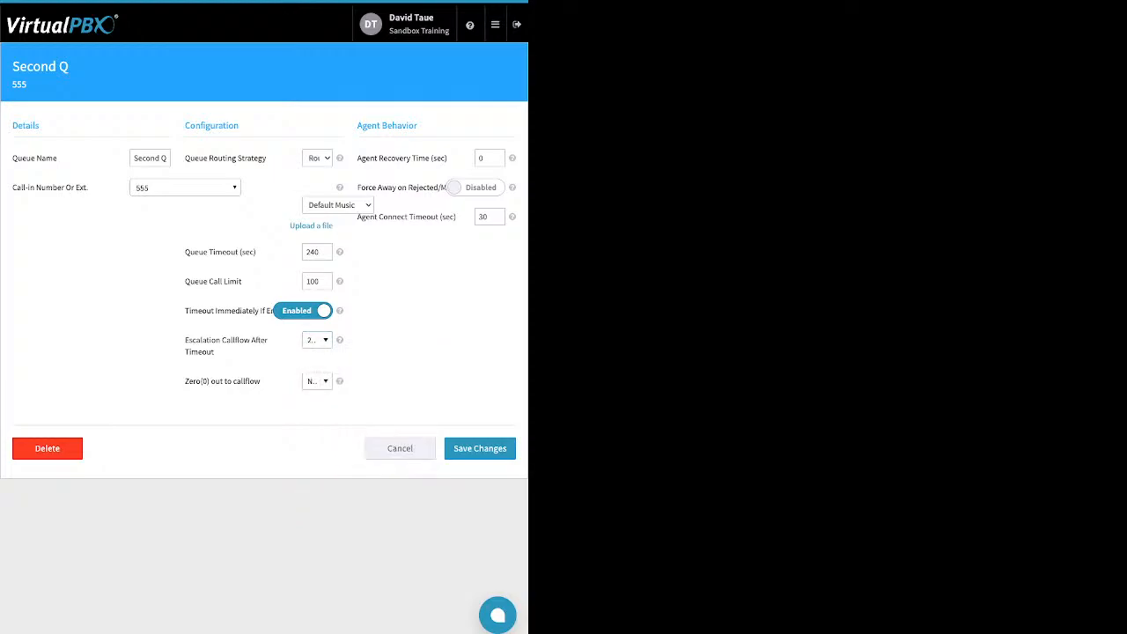
drag(261, 381, 185, 381)
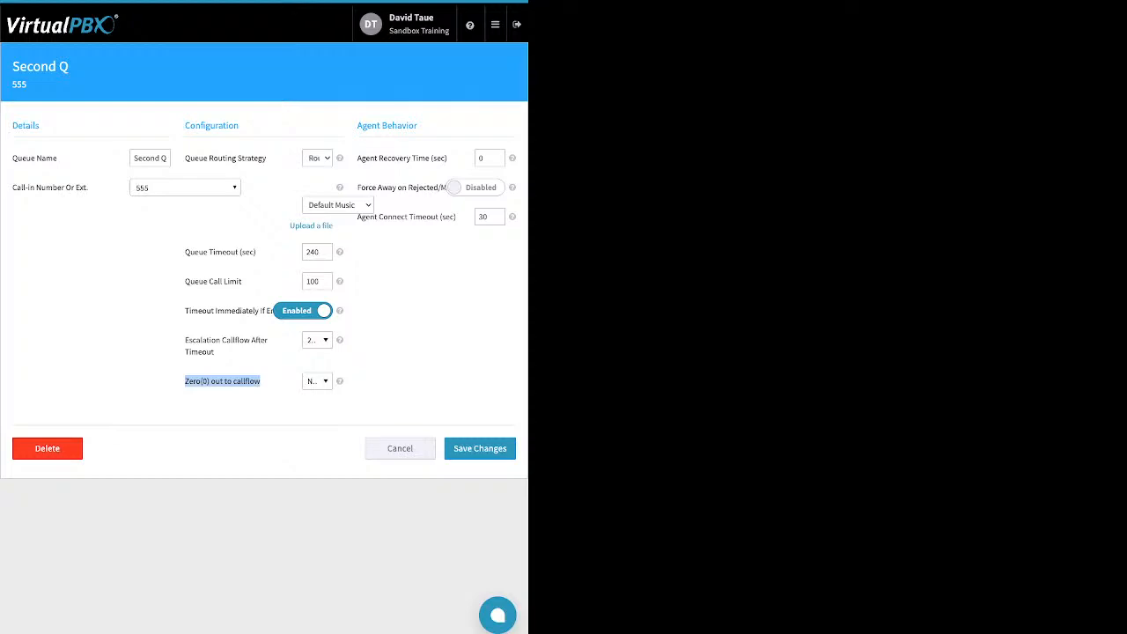
click(223, 381)
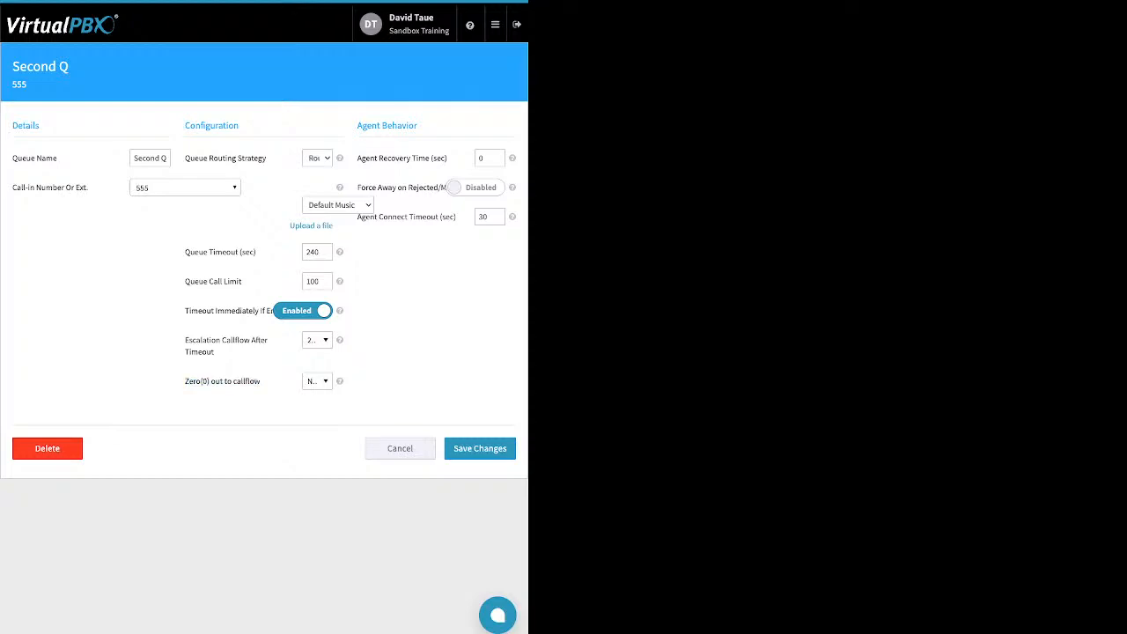
click(318, 381)
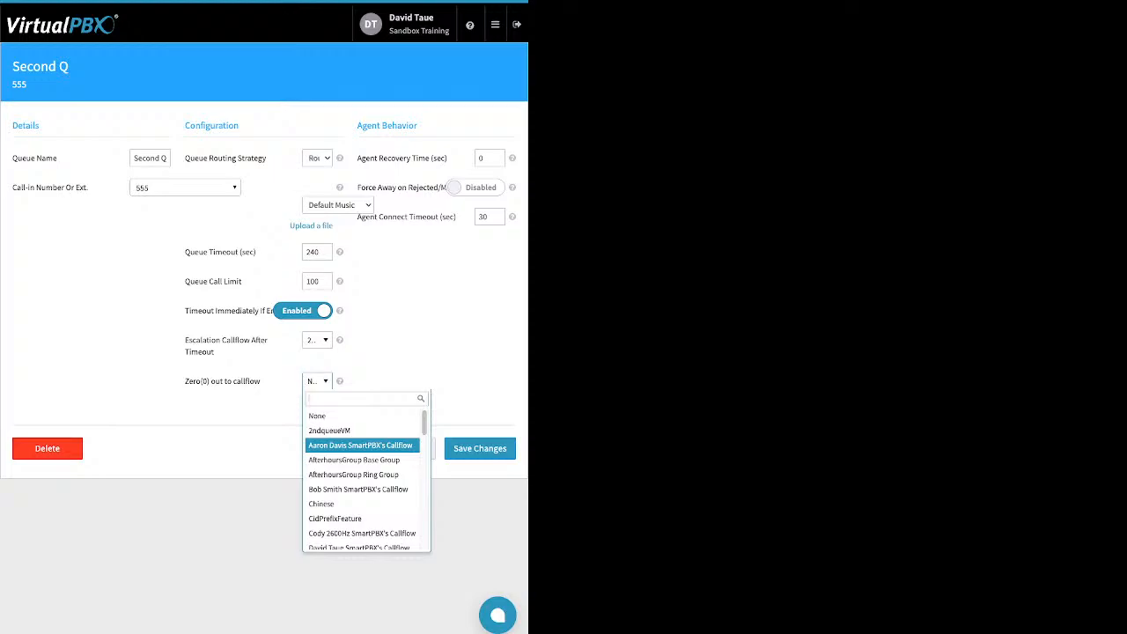
click(318, 381)
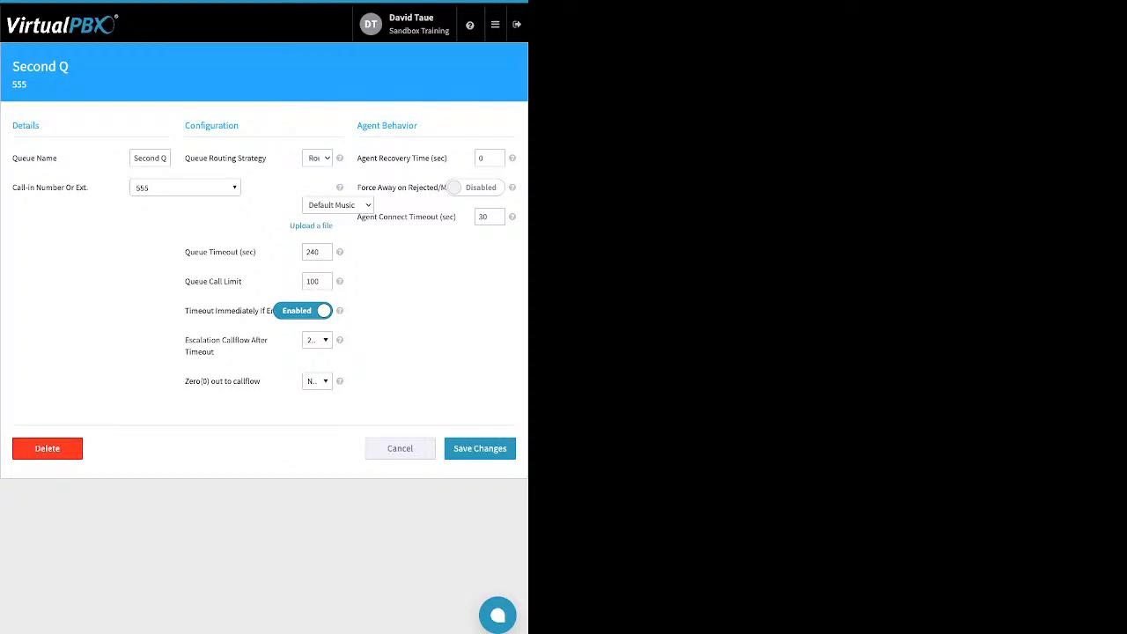
Review Second Q's agent recovery time, force-away and connect timeout settings, and save the queue
drag(364, 158, 419, 158)
drag(361, 187, 413, 188)
click(412, 187)
triple_click(406, 217)
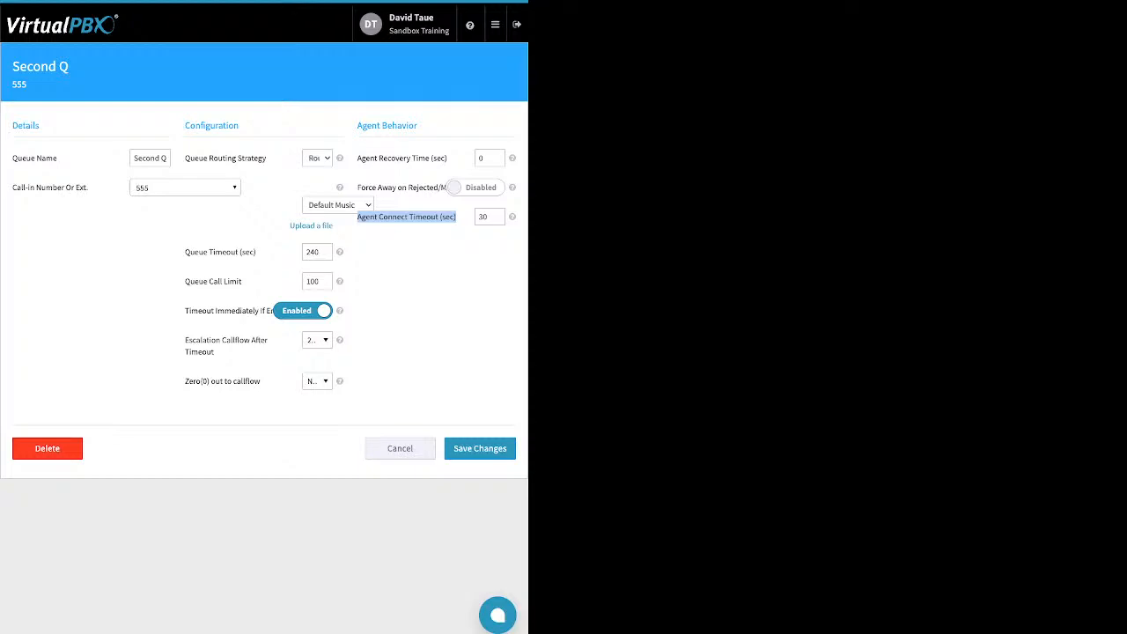
click(480, 448)
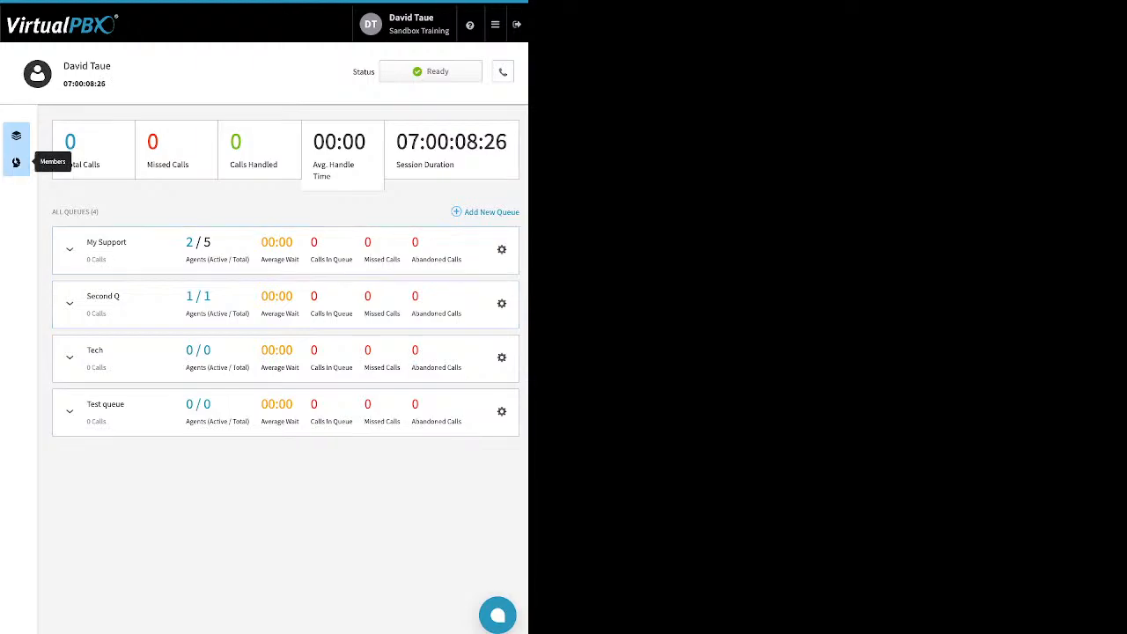
In the call center's member management, add the first available user as a member and remove the first existing member
click(16, 162)
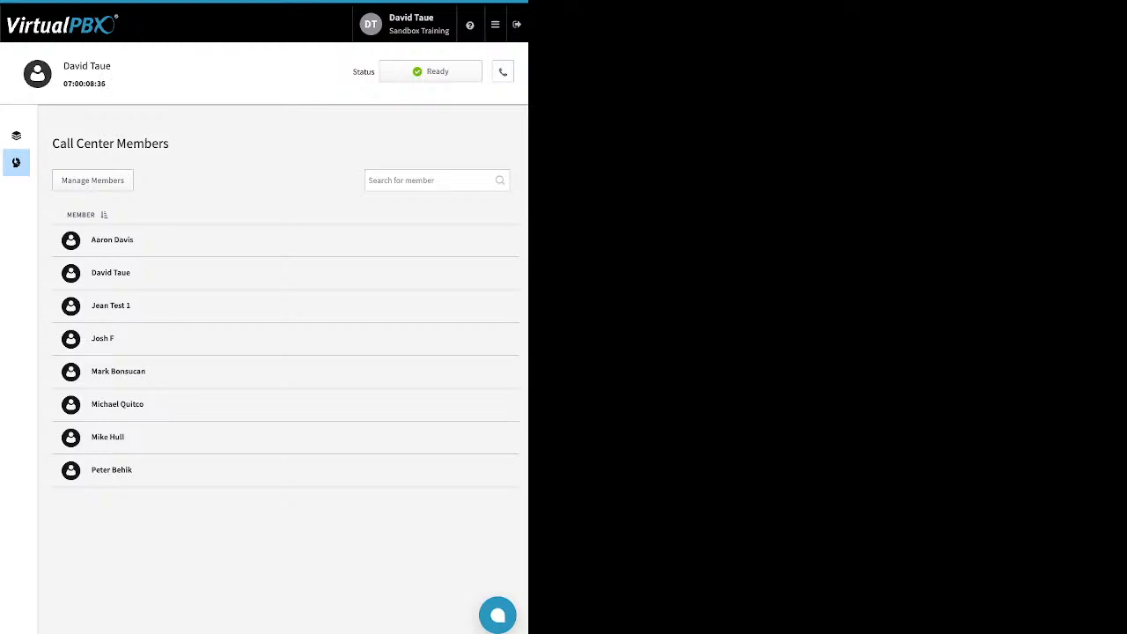
click(92, 180)
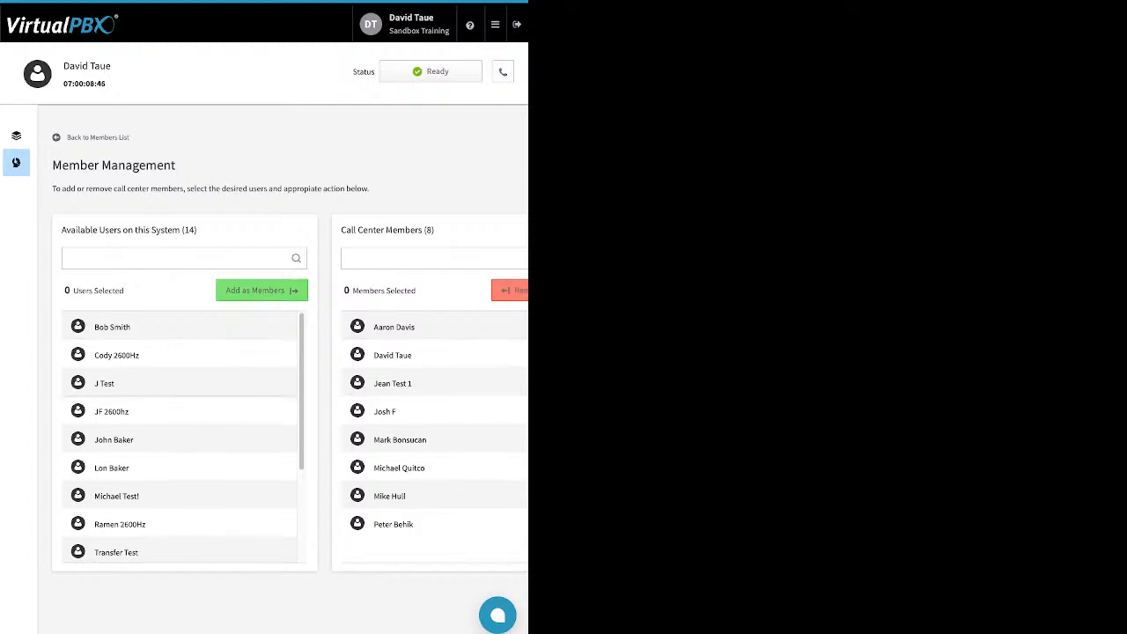
click(178, 327)
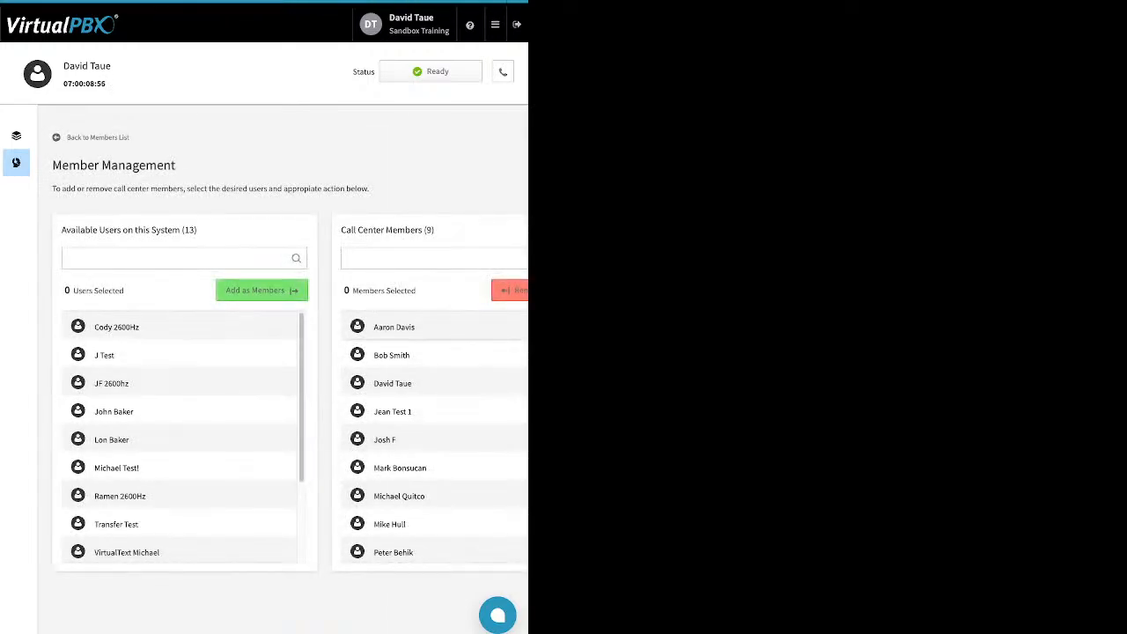
click(394, 327)
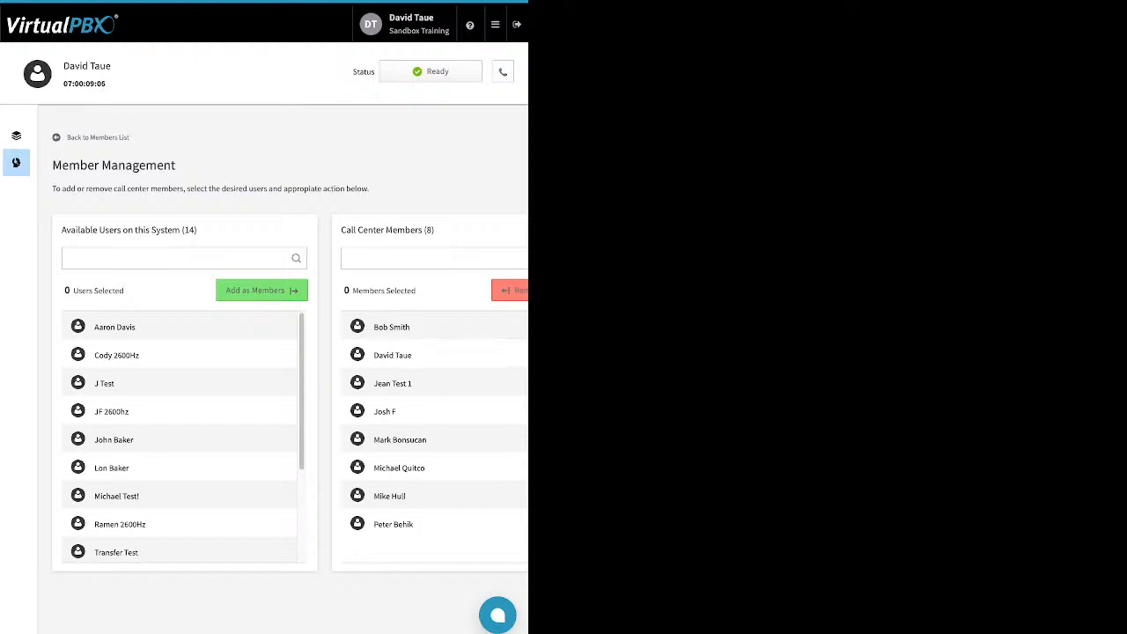
Return to the queues and look at the agent and manager assignments of the My Support queue
click(16, 135)
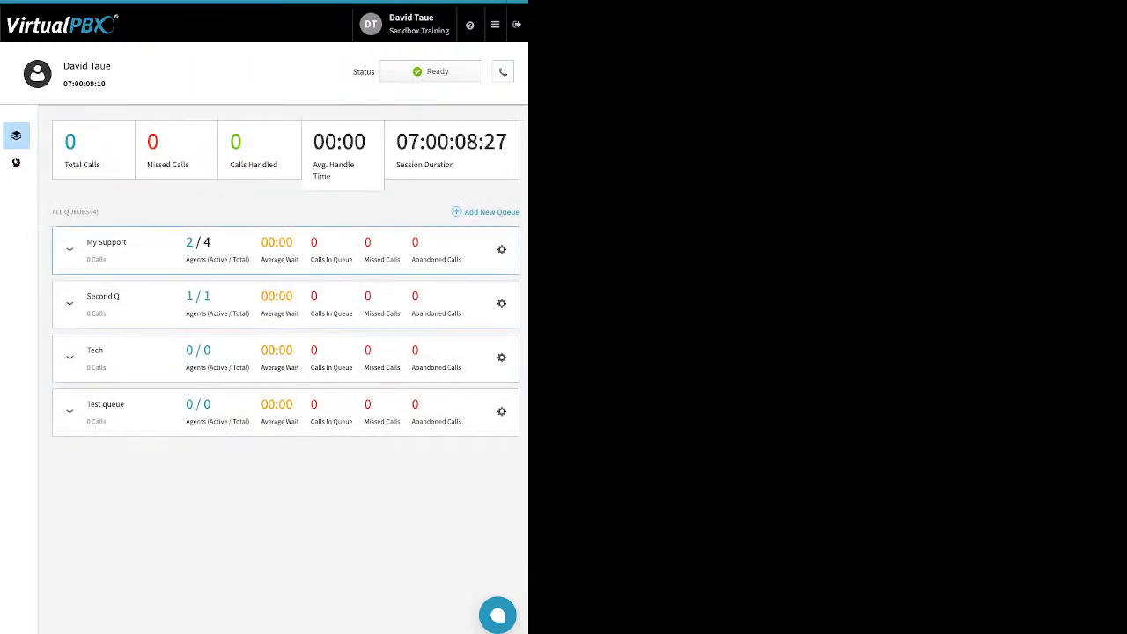
click(70, 249)
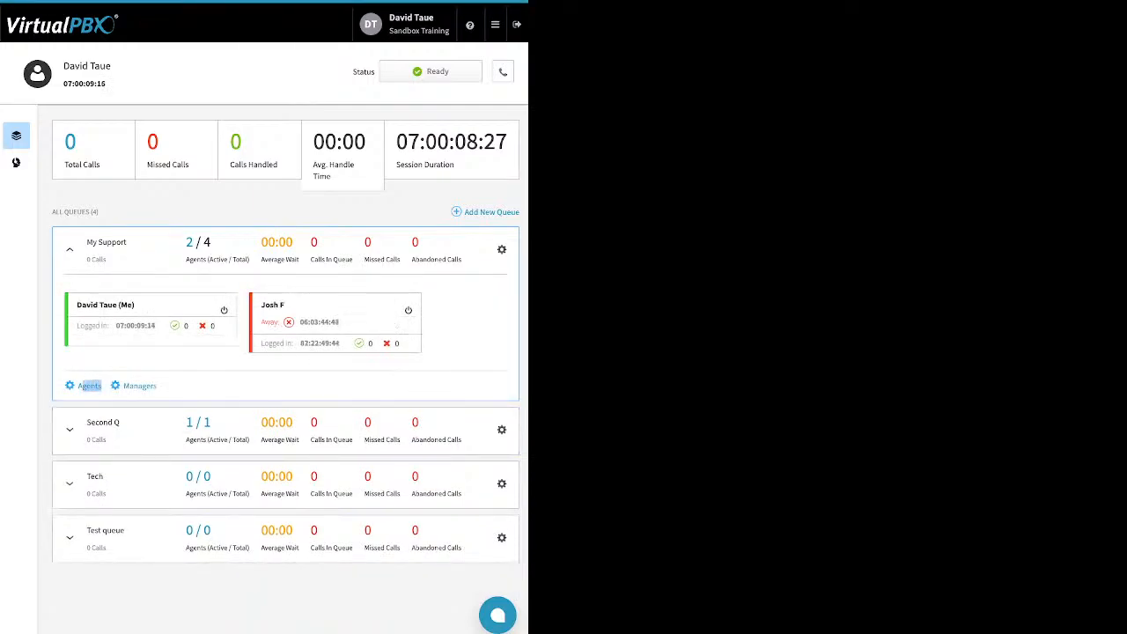
click(88, 385)
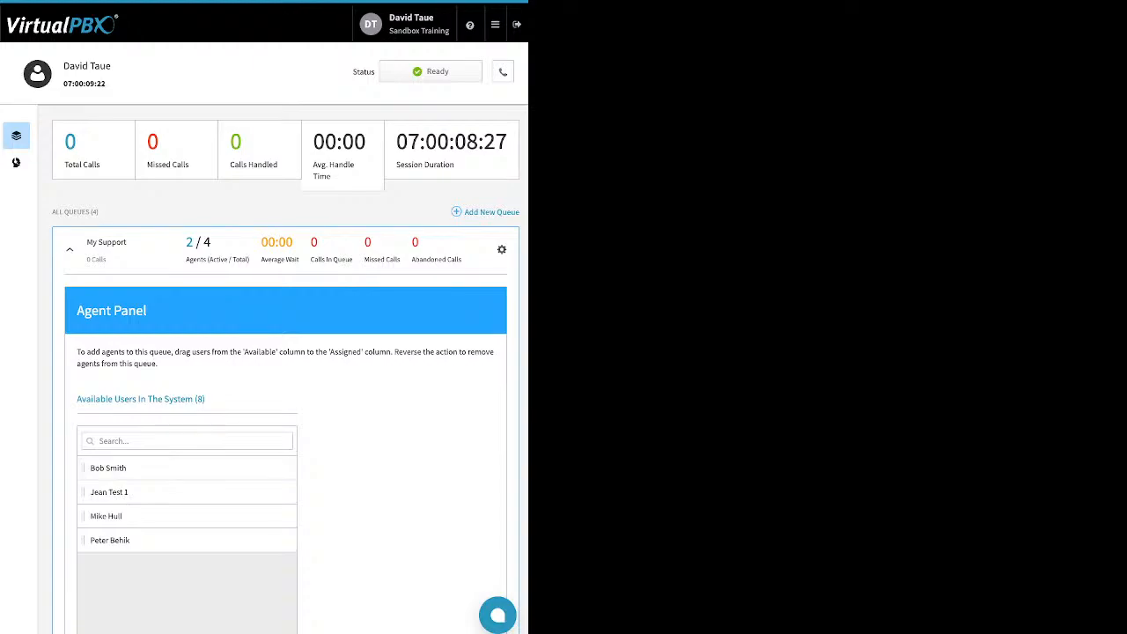
click(69, 250)
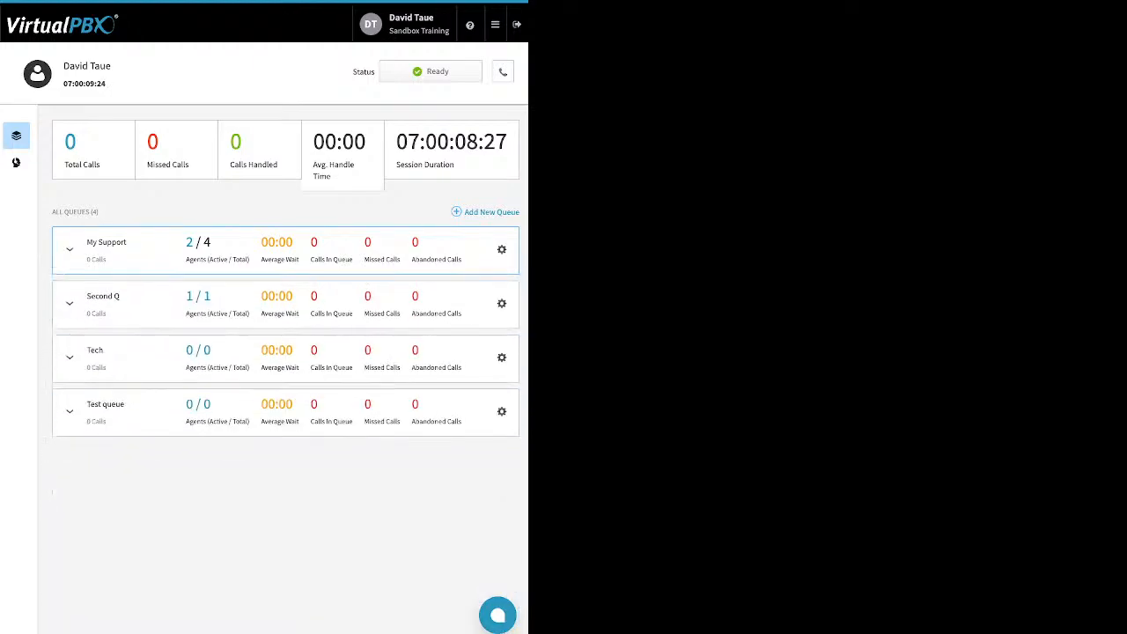
click(69, 250)
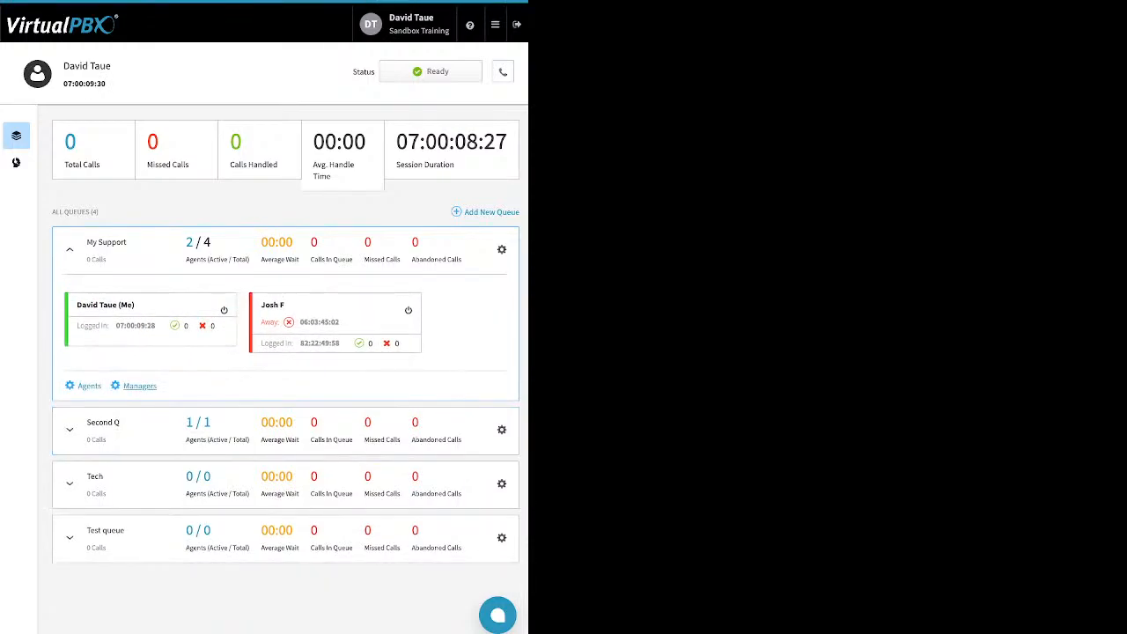
click(138, 386)
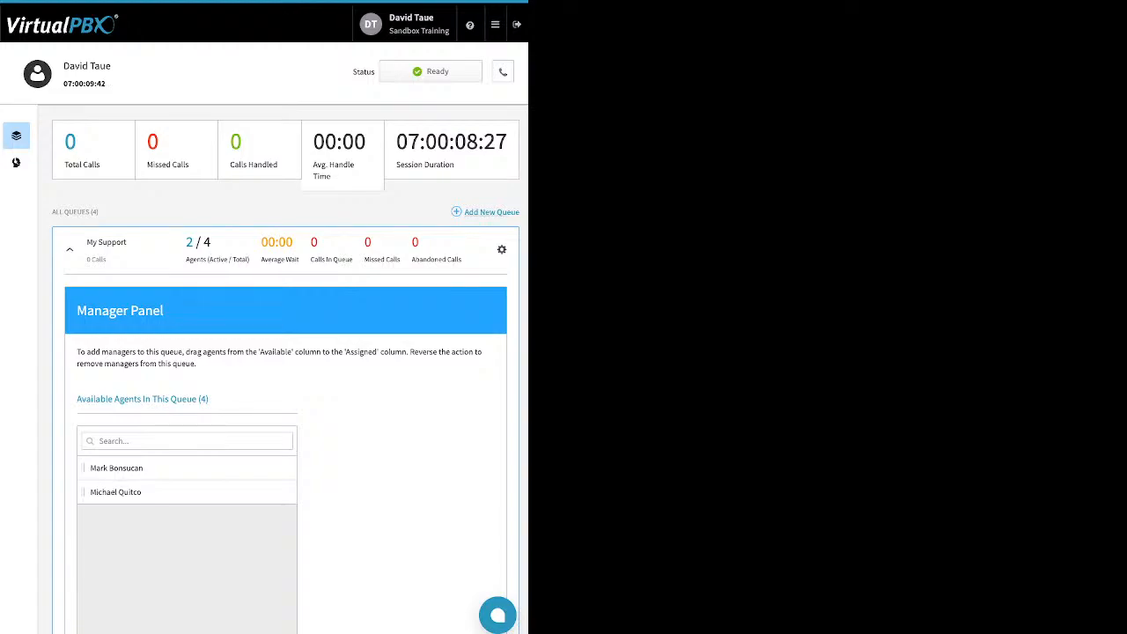
click(70, 250)
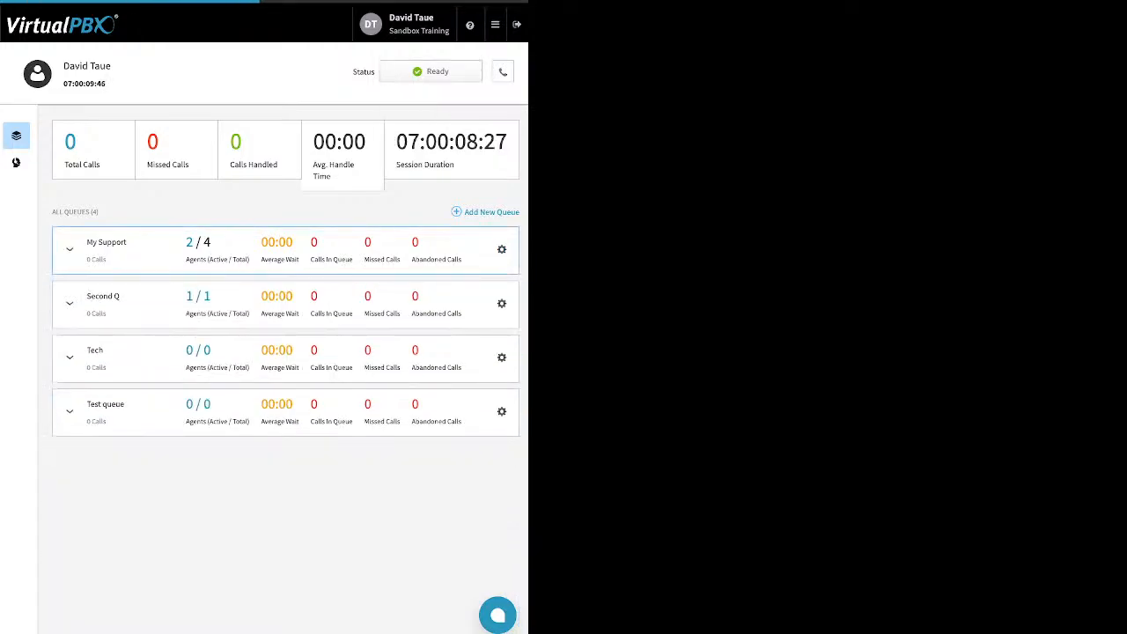
Expand the My Support queue, reopen ACD Queues and begin a new agent session
click(70, 163)
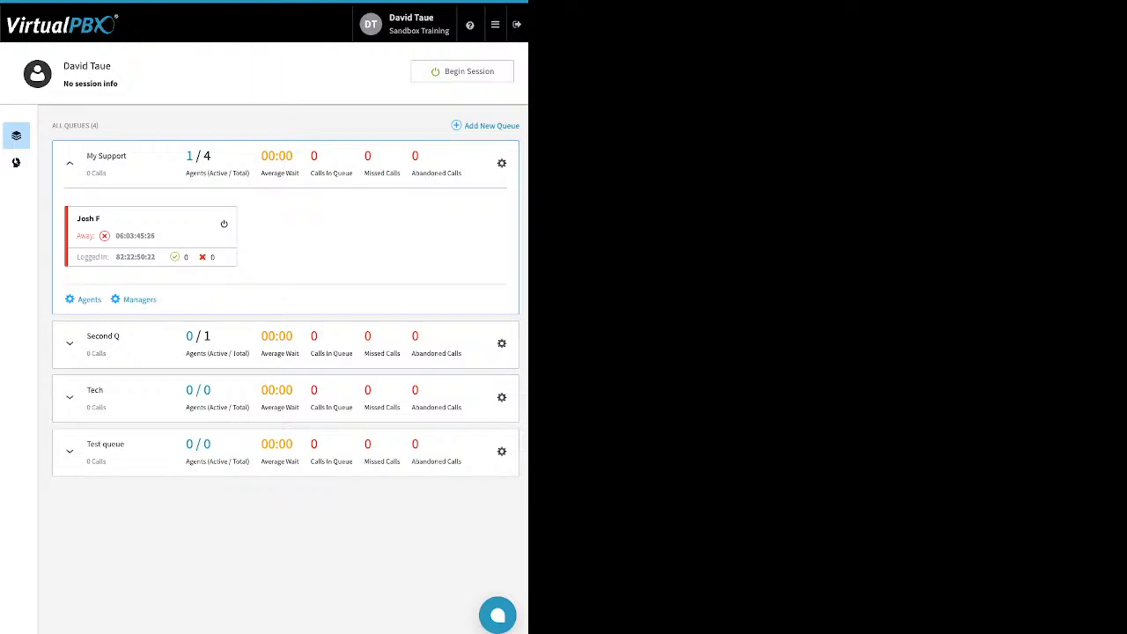
click(495, 25)
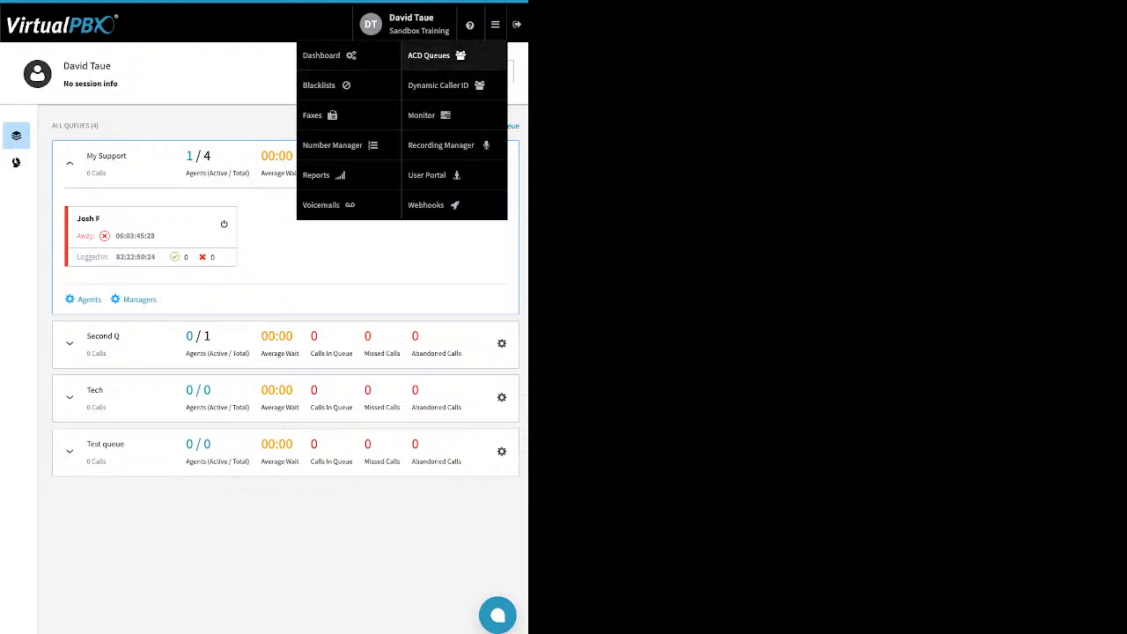
click(453, 55)
click(462, 72)
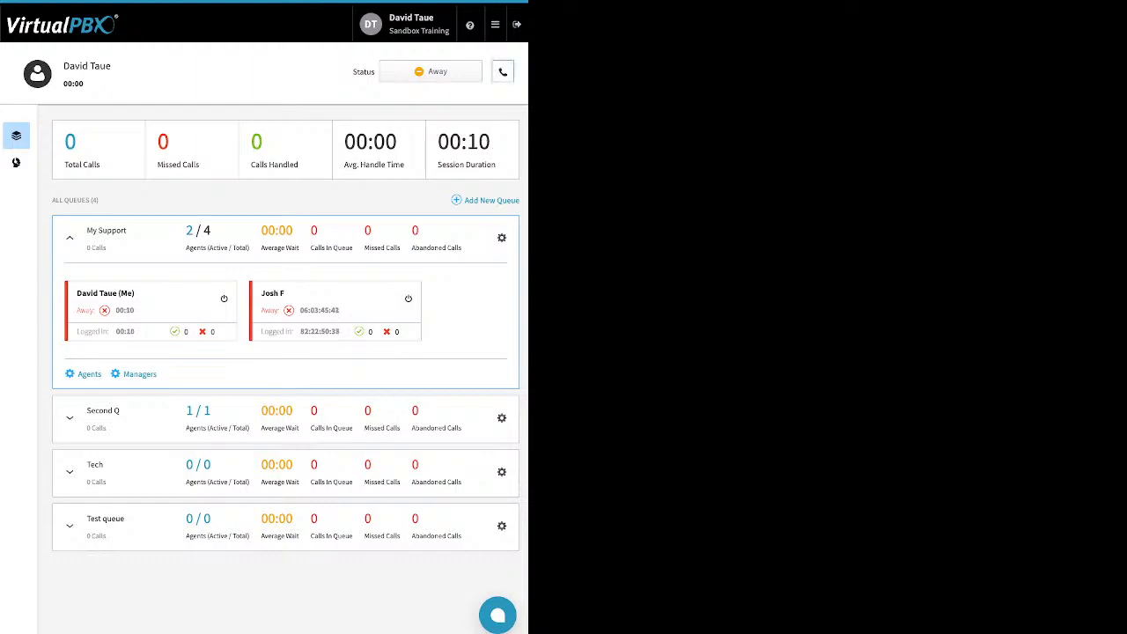
Choose DTsandSP as the session's default answering device
click(502, 72)
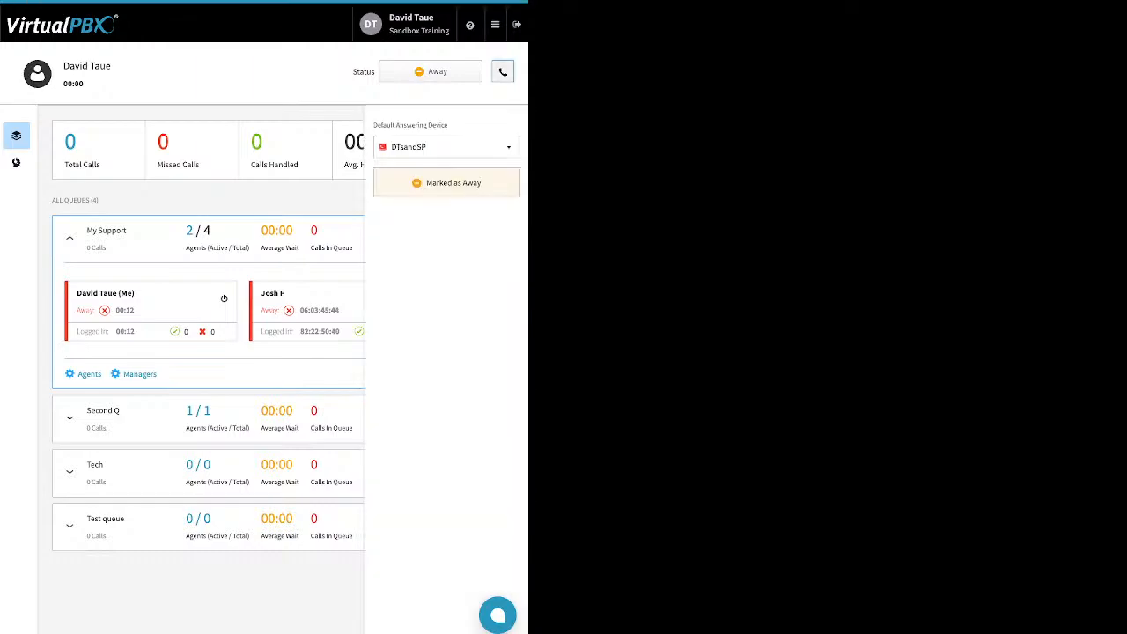
click(446, 147)
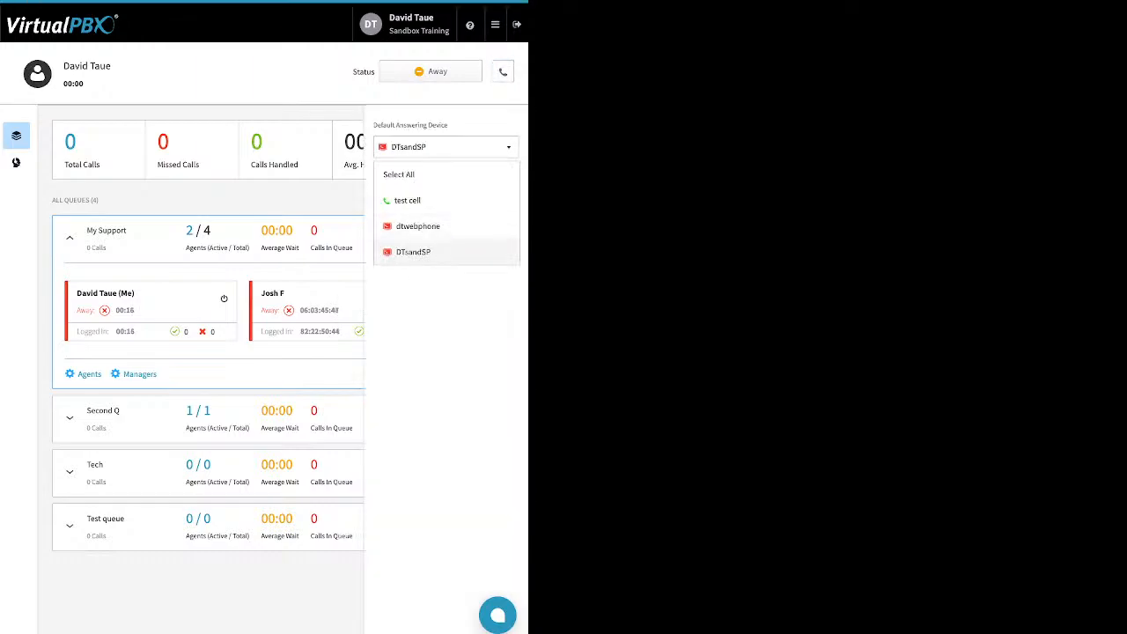
click(431, 251)
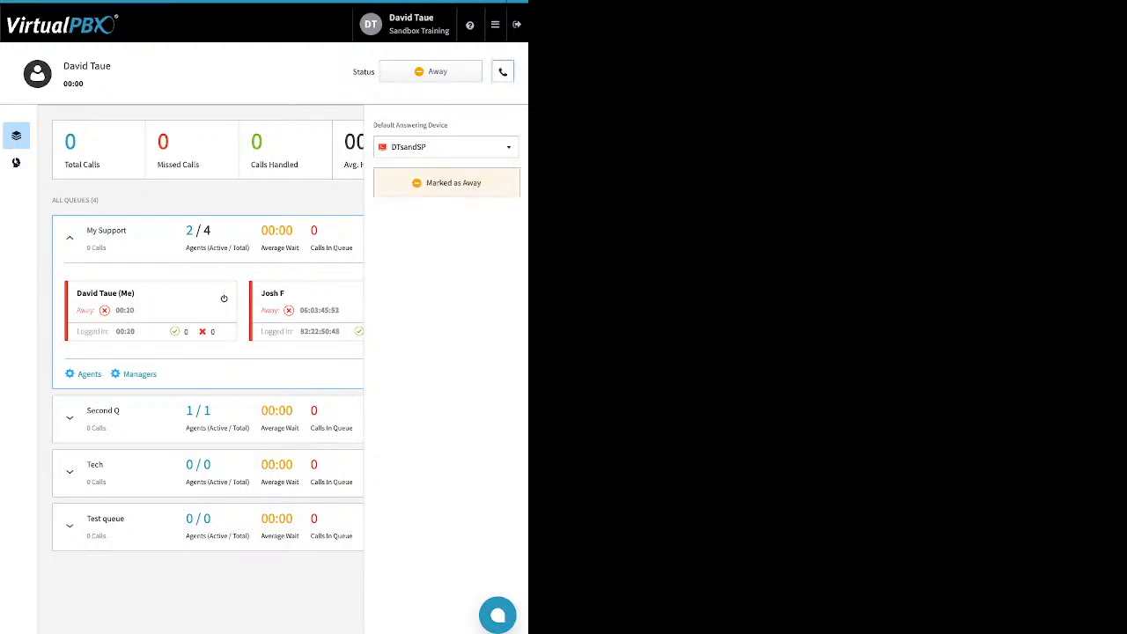
click(502, 71)
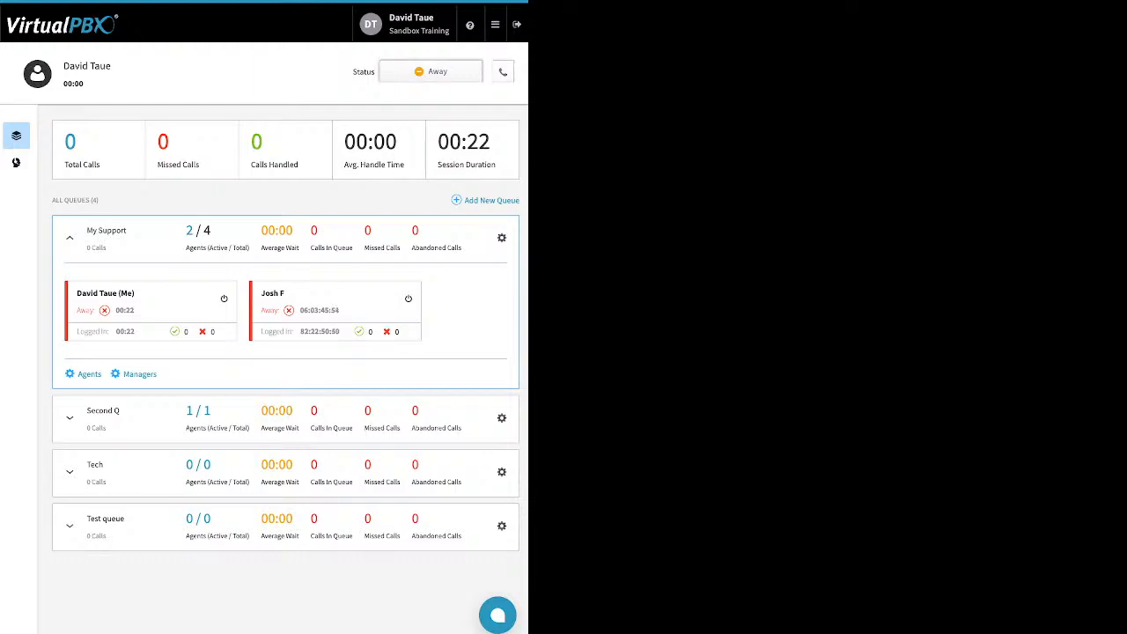
Mark the agent as ready in all queues, and return the status to away for all
click(431, 71)
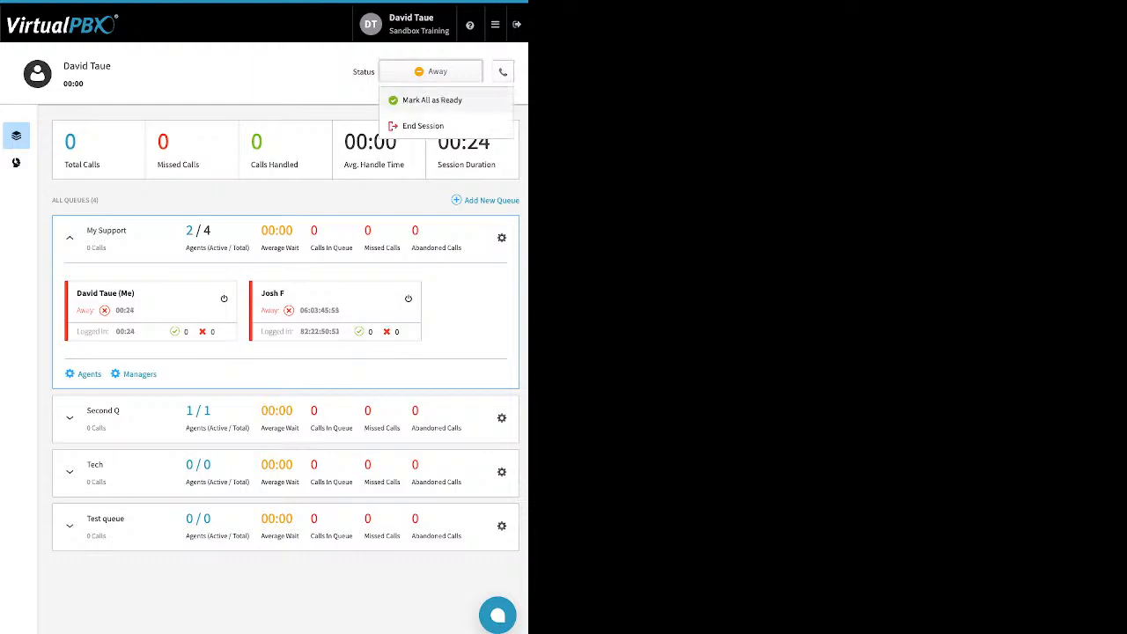
click(432, 101)
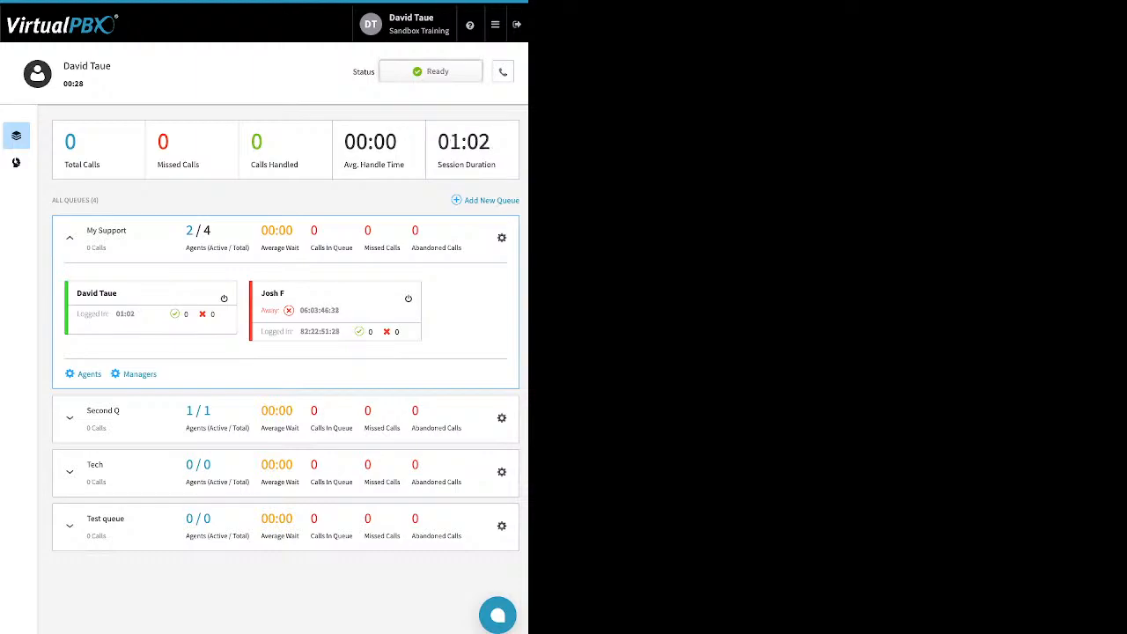
click(431, 71)
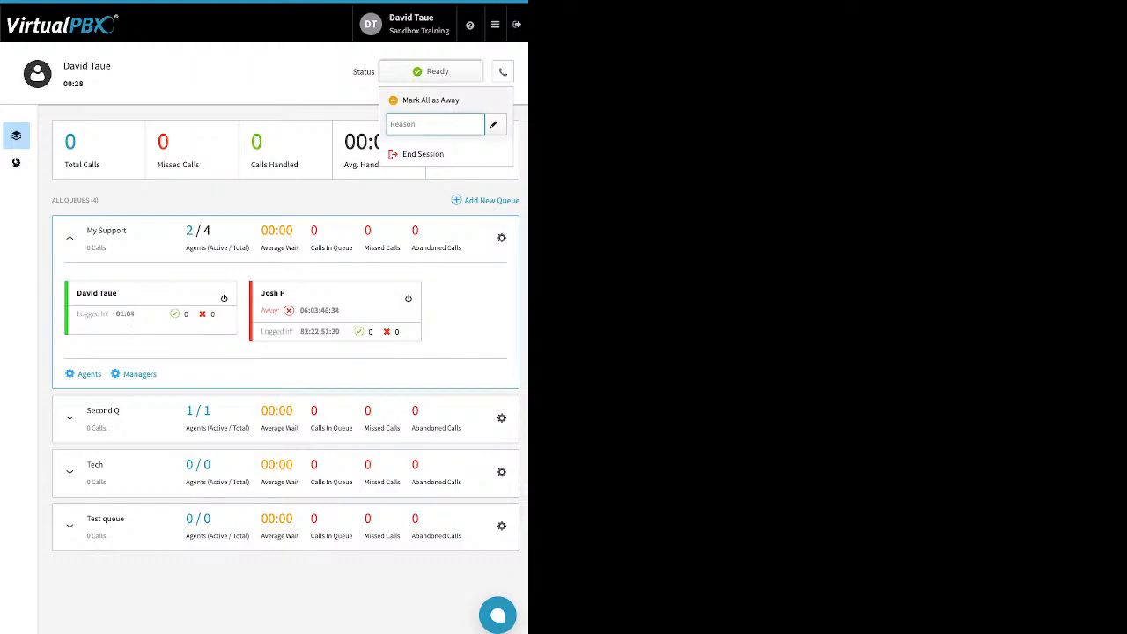
click(430, 100)
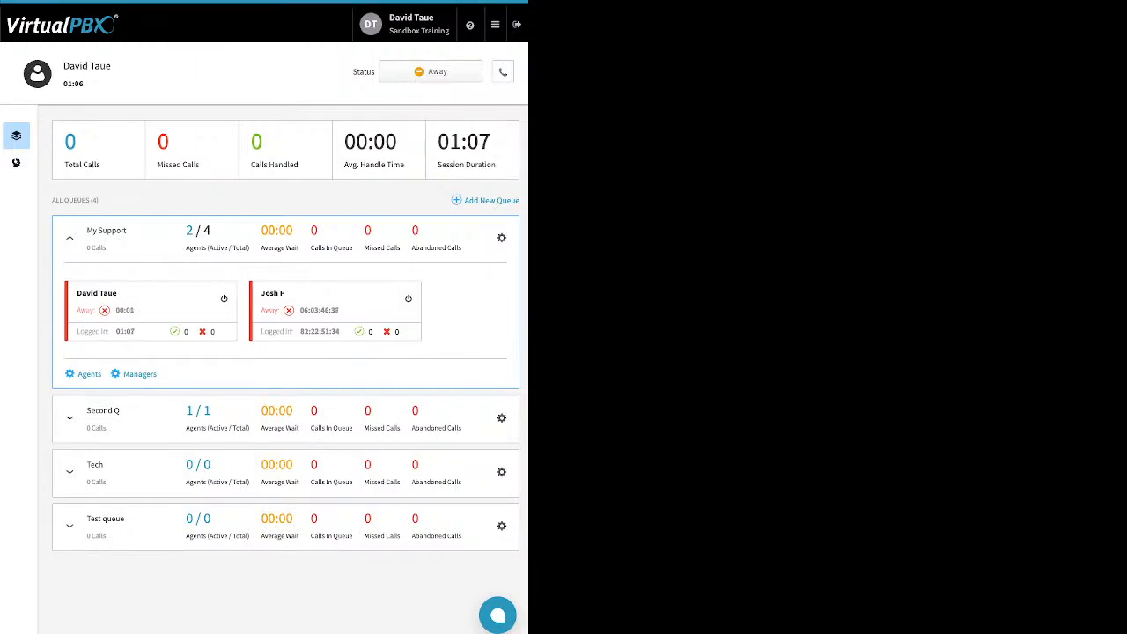
End the current agent session from the queue status options
click(431, 71)
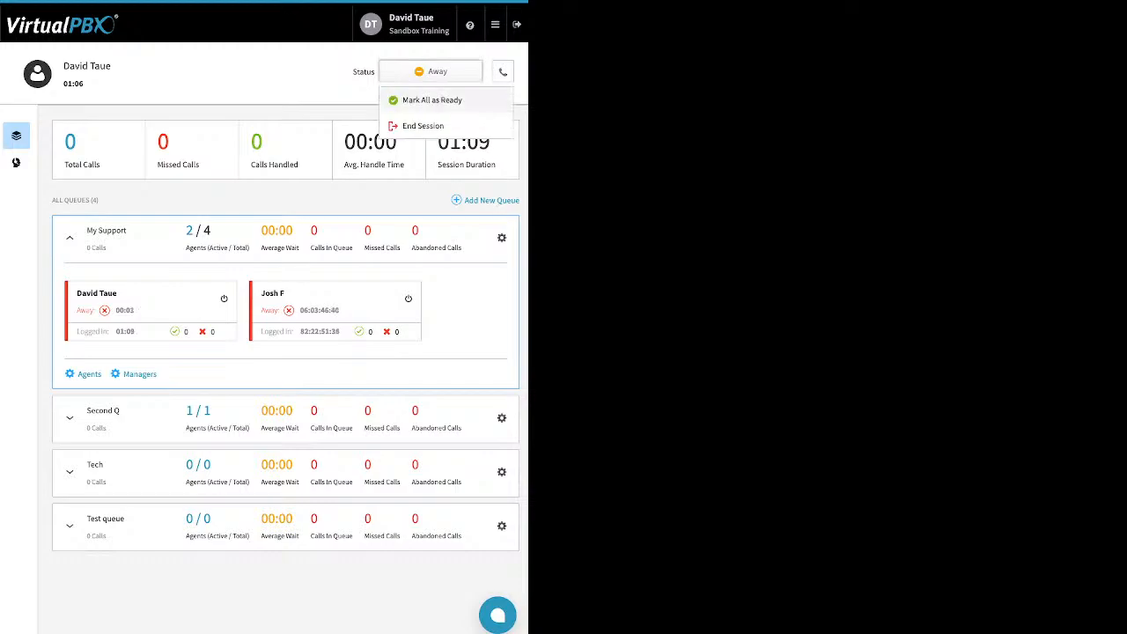
click(422, 126)
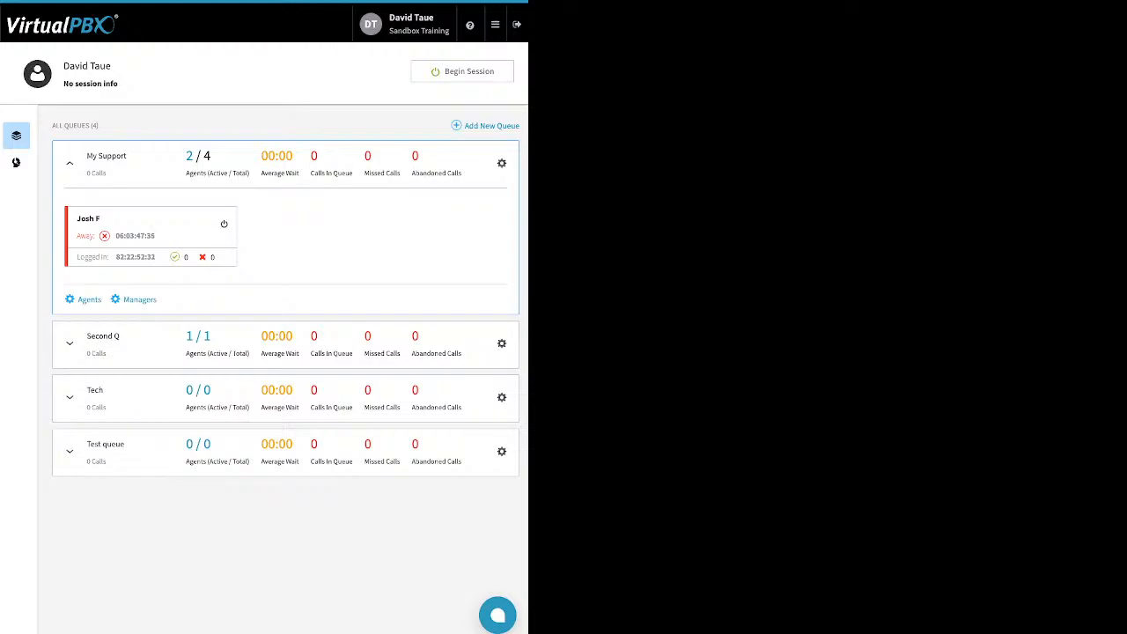
Open Dynamic Caller ID and review the matching conditions of the 408 rule and the LA Area Feature code rule
click(495, 24)
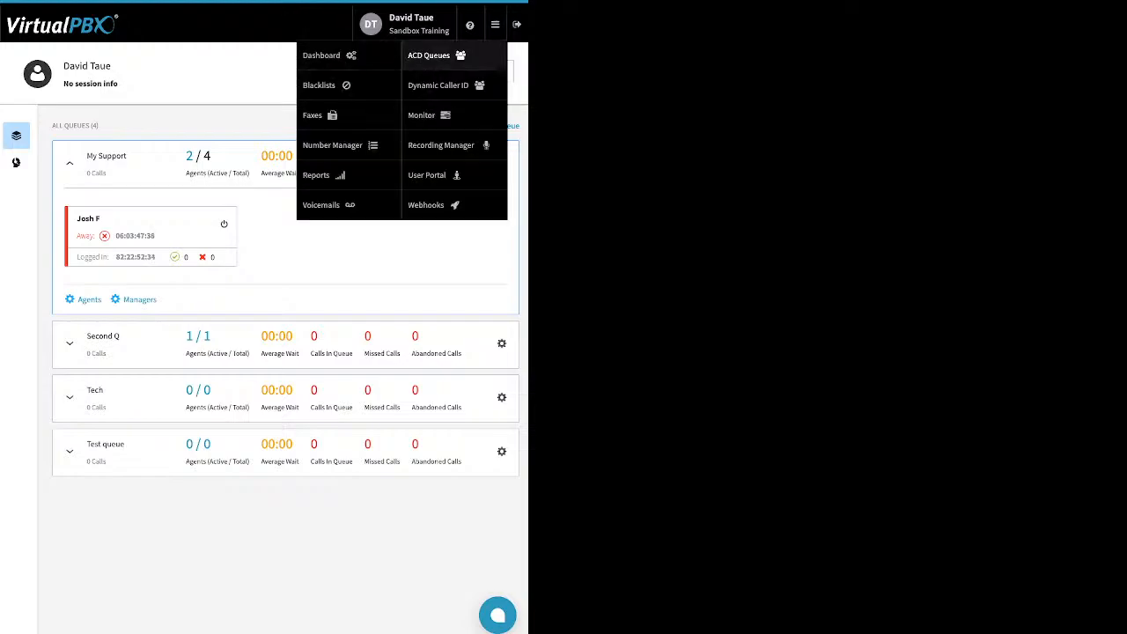
click(441, 145)
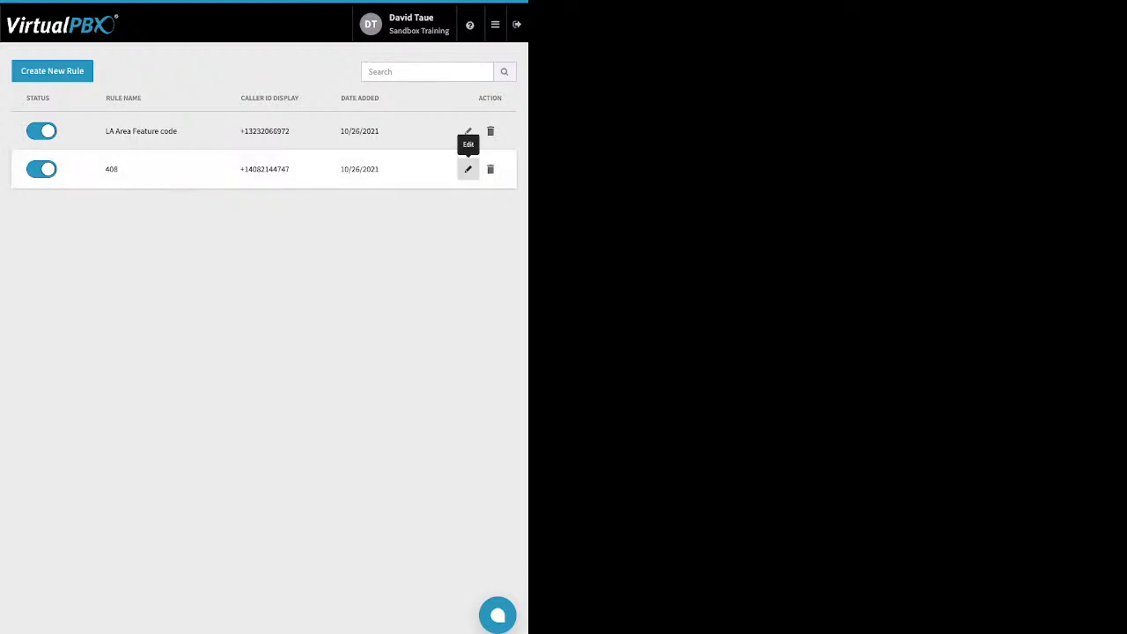
click(467, 169)
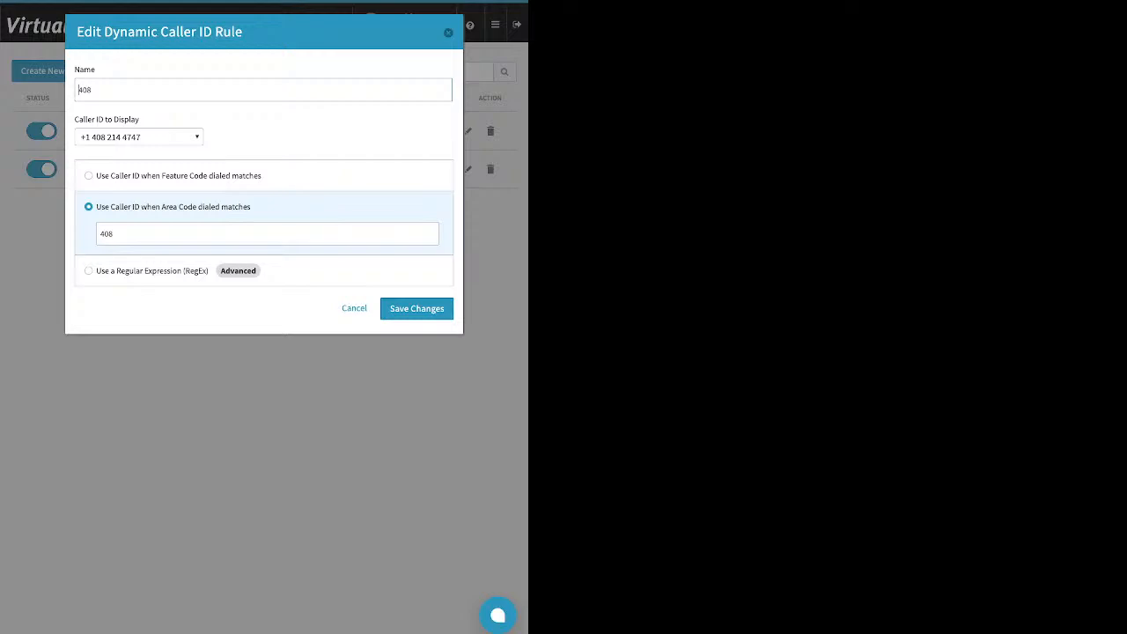
drag(115, 234, 99, 235)
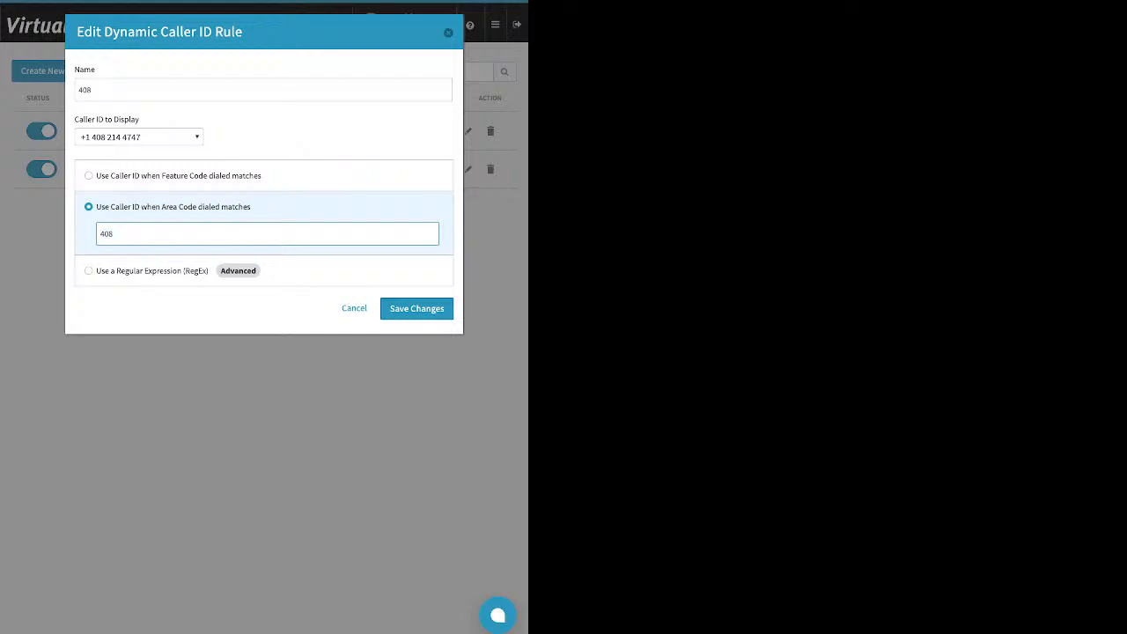
click(416, 308)
click(467, 131)
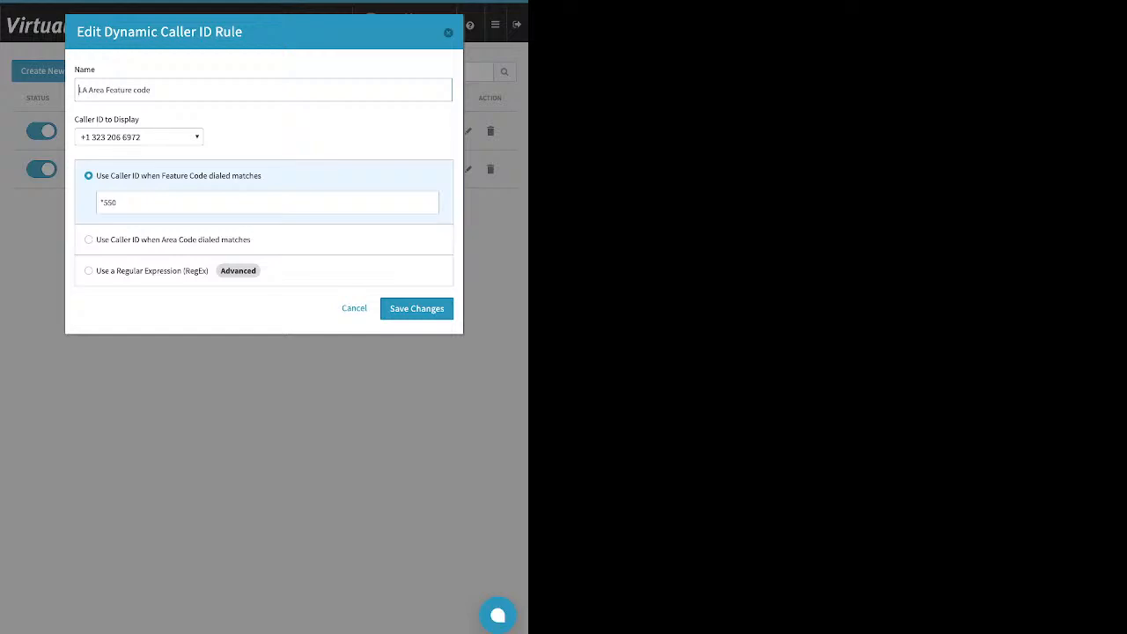
double_click(111, 202)
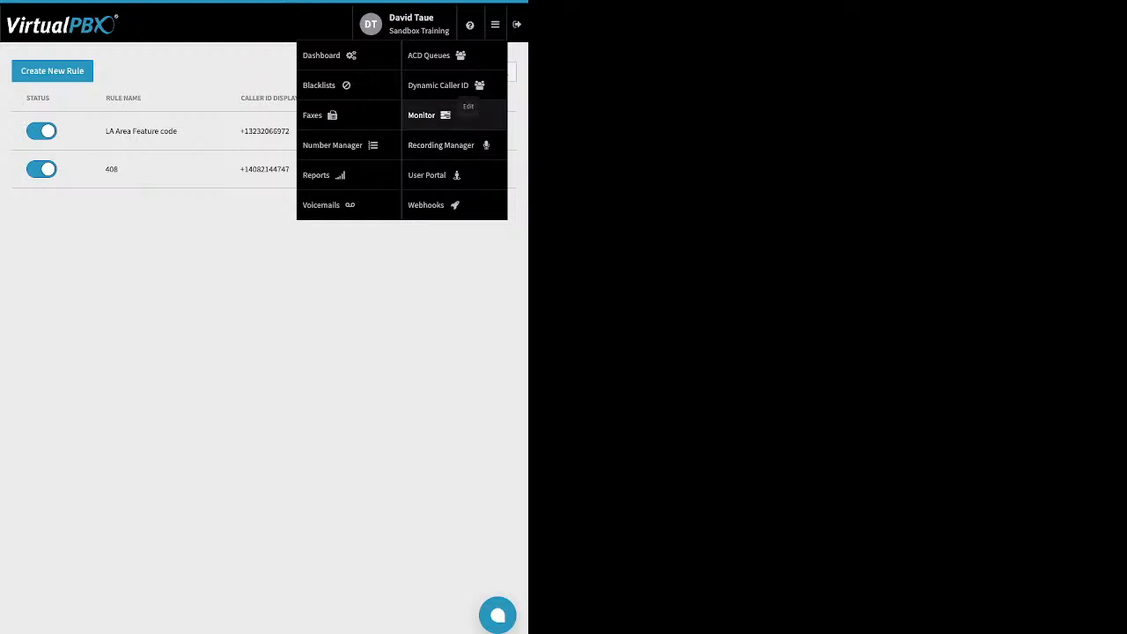
Open Monitor and look over the employee and device lists and the active and parked calls areas
click(427, 114)
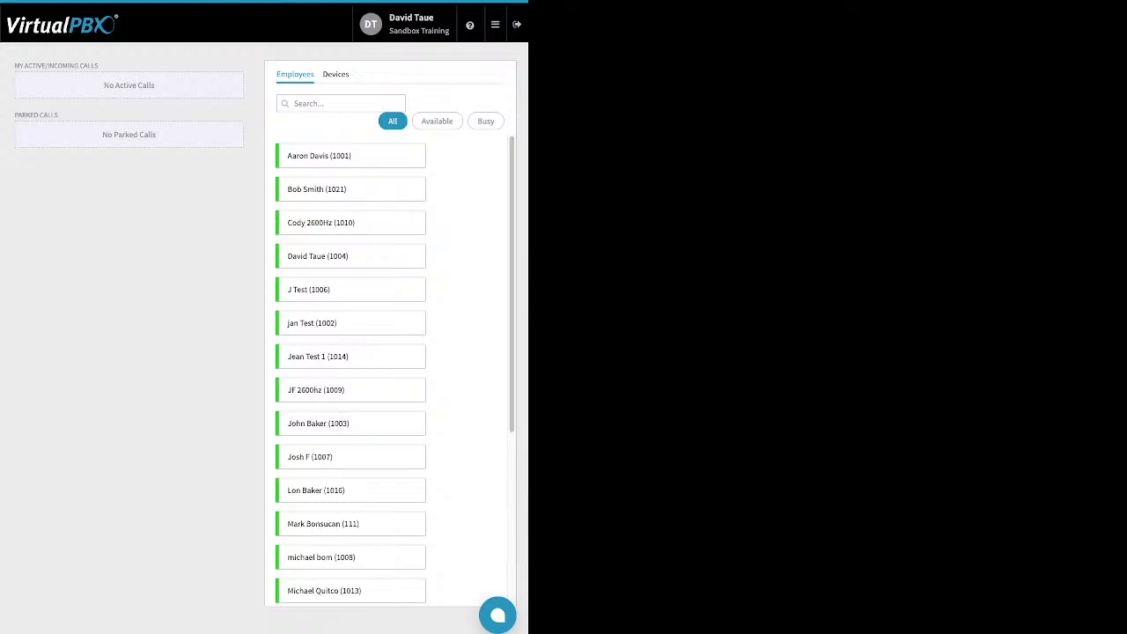
scroll(391, 369, down, 5)
scroll(392, 370, up, 5)
click(335, 74)
click(295, 74)
drag(14, 66, 98, 65)
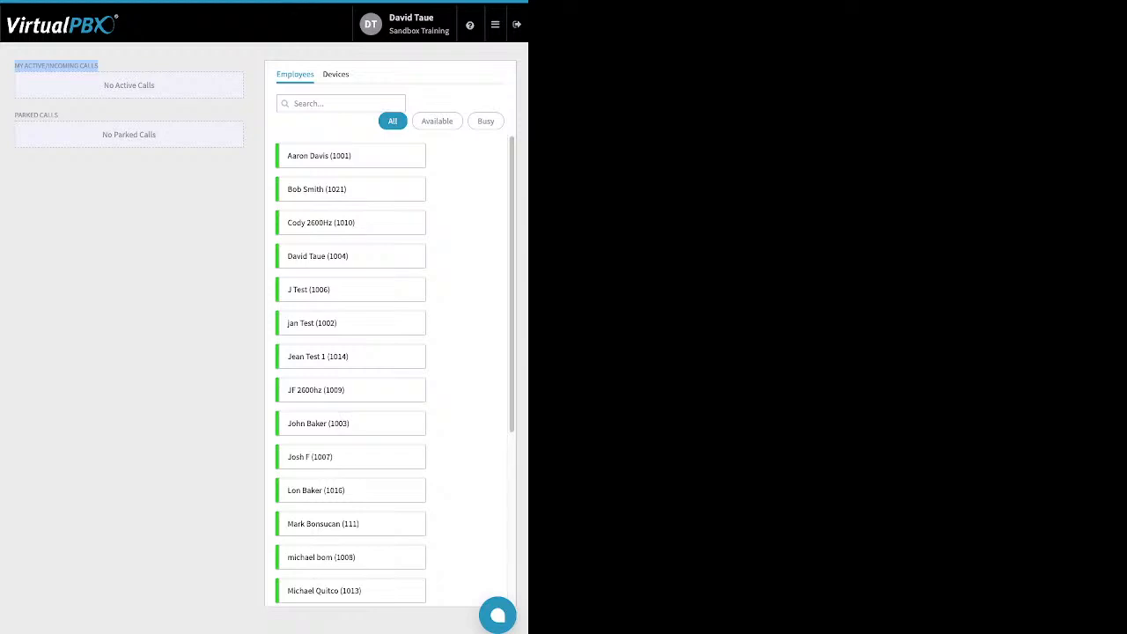
click(100, 66)
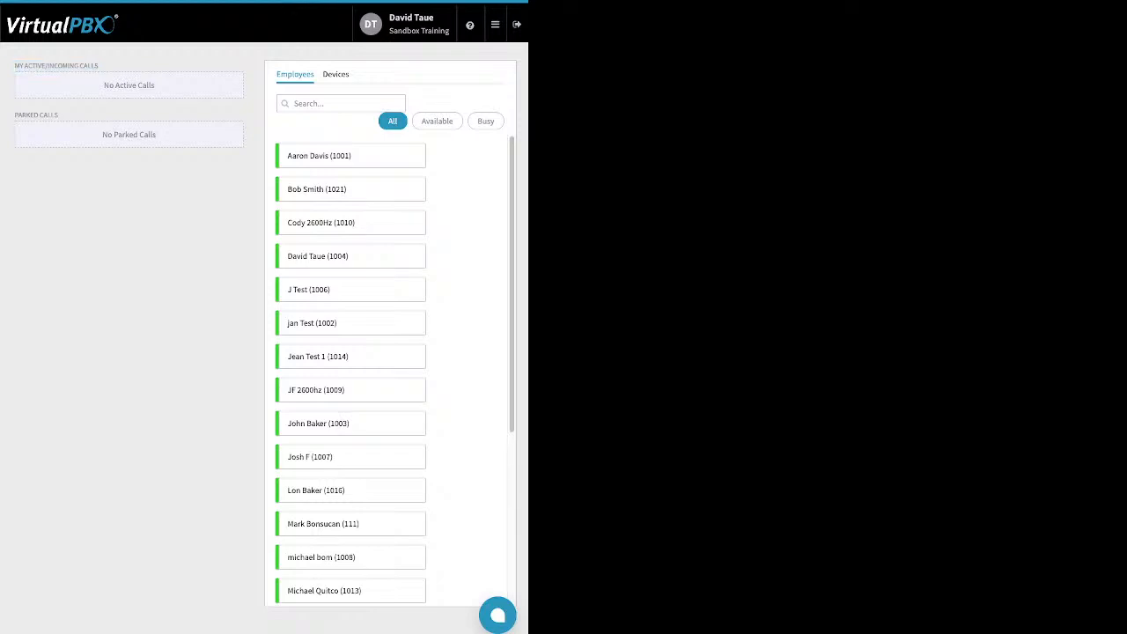
mouse_move(13, 116)
mouse_down()
mouse_move(59, 115)
mouse_move(33, 115)
mouse_up()
Open Webhooks and bring up the form for creating a new webhook
mouse_move(494, 24)
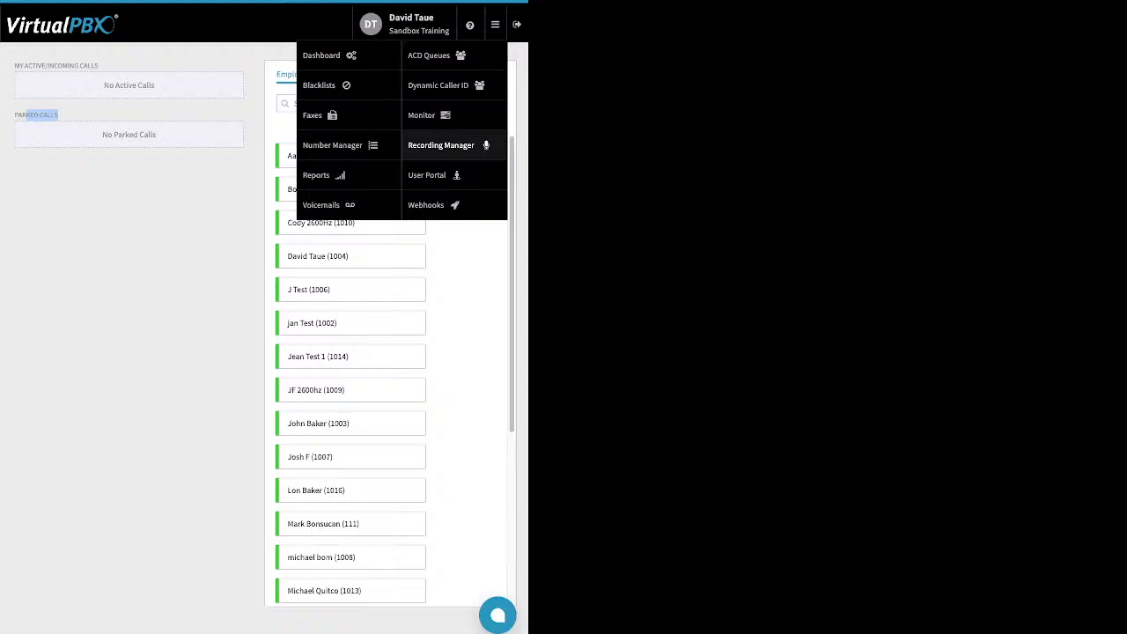
click(427, 205)
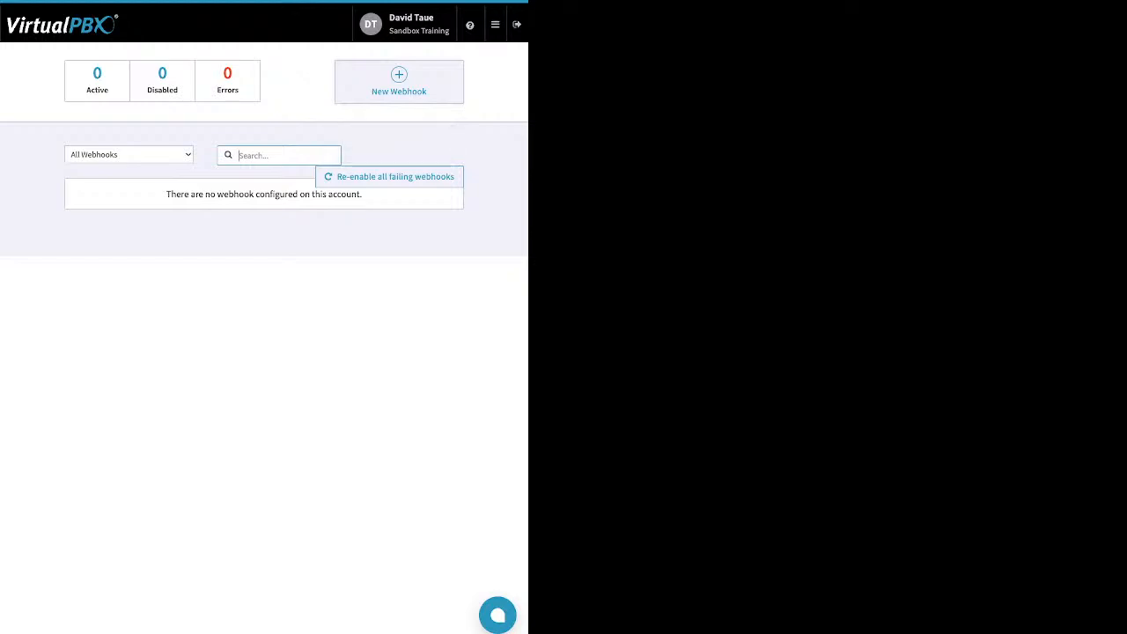
click(409, 92)
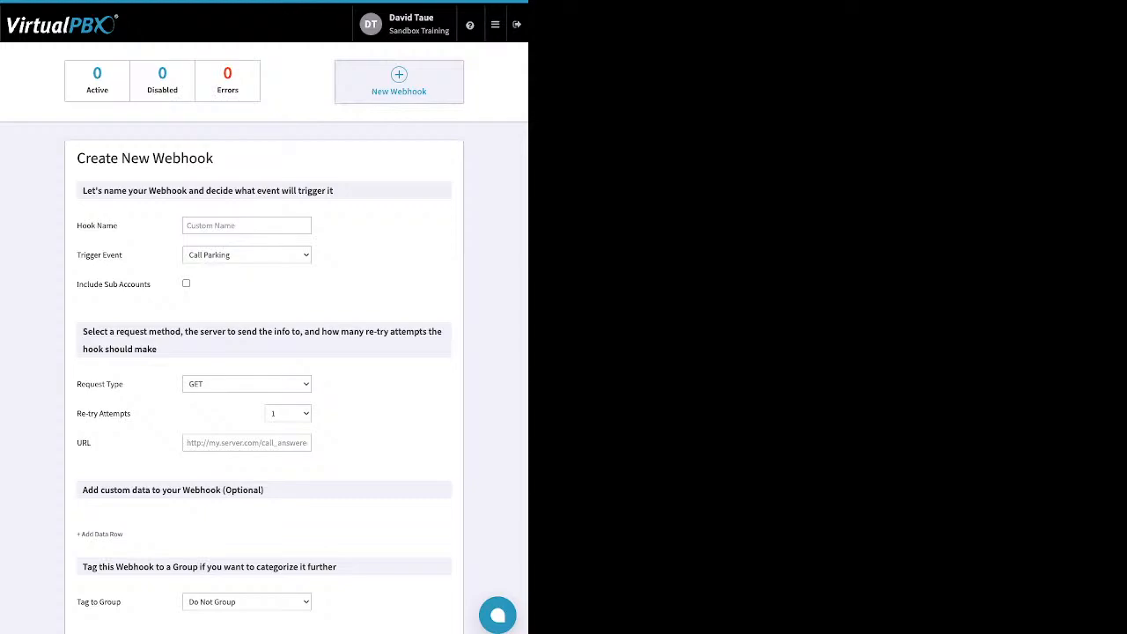
Open the User Portal, select the listed voicemail and look at the options for marking its status
mouse_move(494, 25)
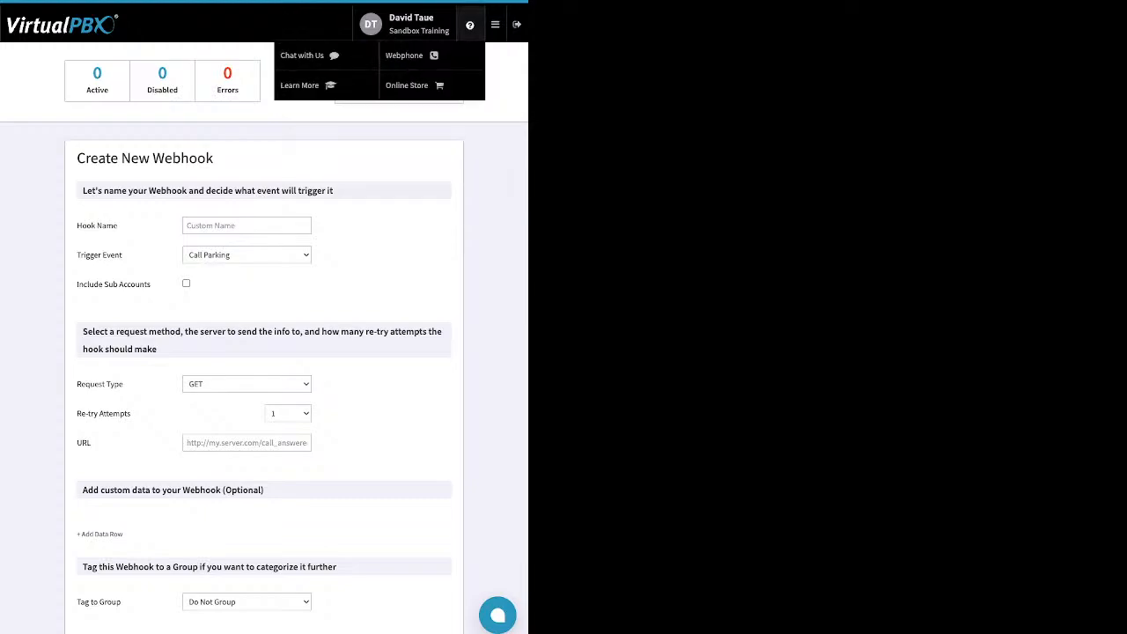
click(434, 175)
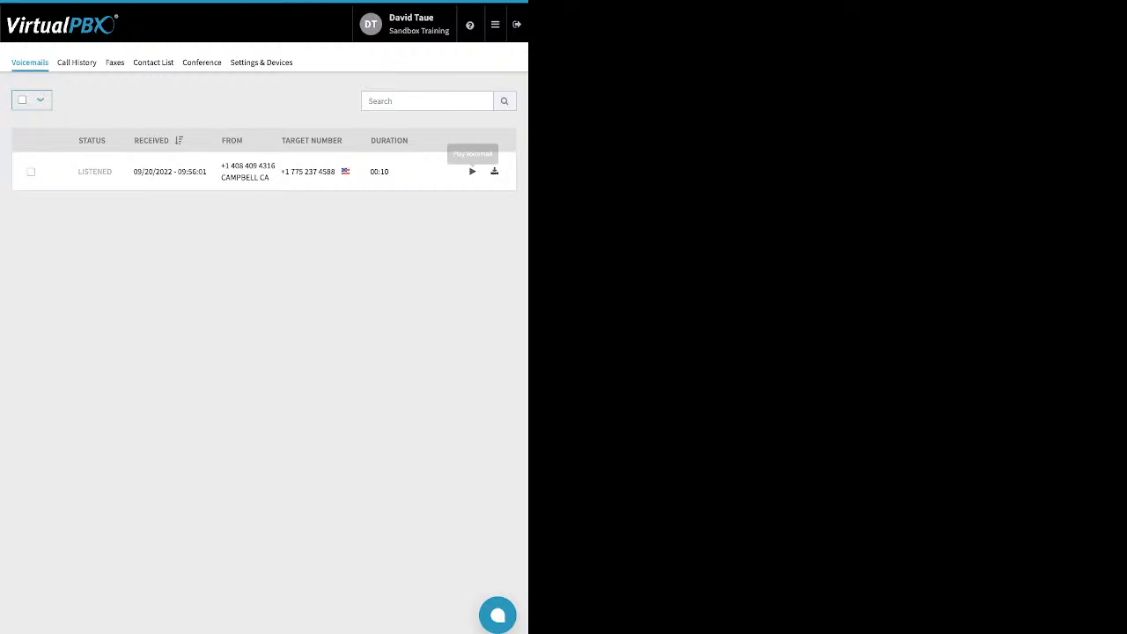
click(31, 172)
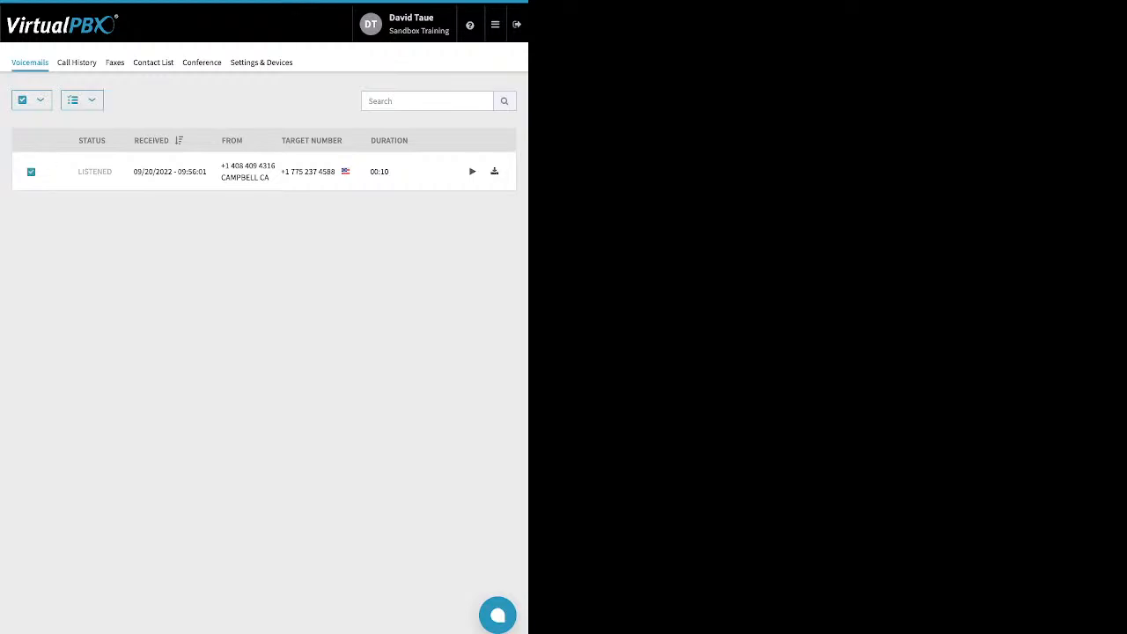
click(82, 100)
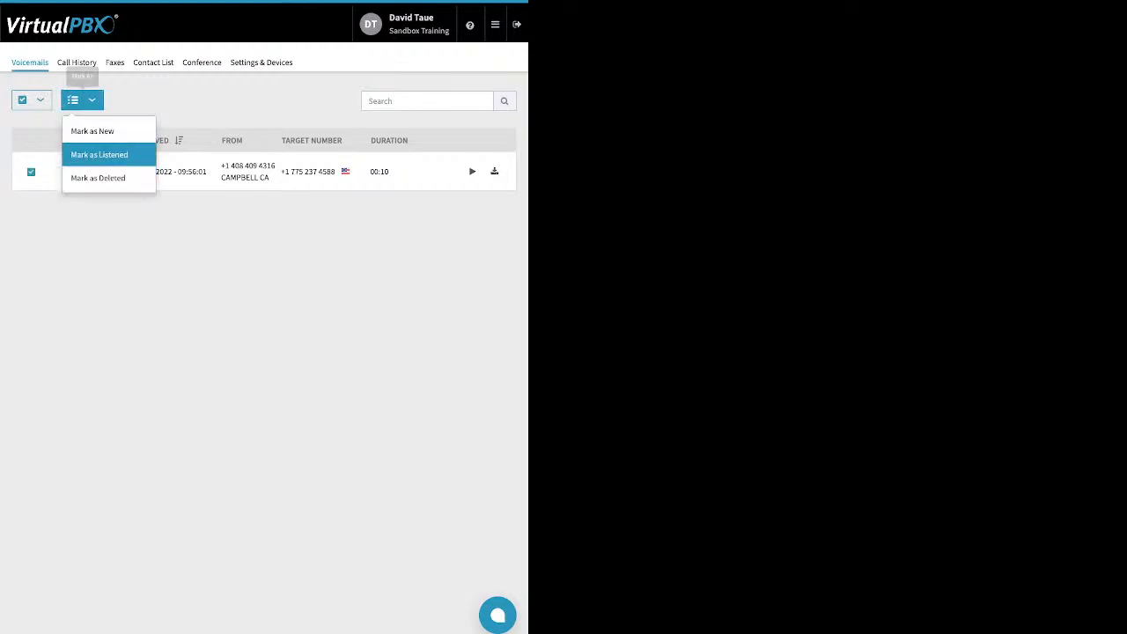
key(Escape)
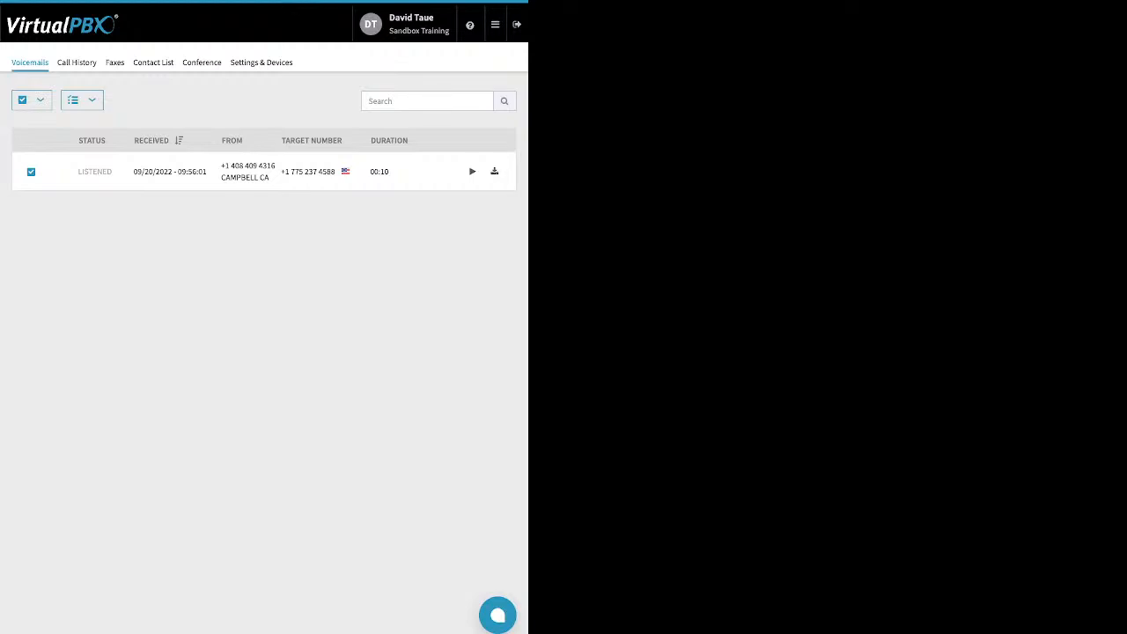
Filter the portal's call history to calls from 08/01/2022 to 08/31/2022
click(76, 61)
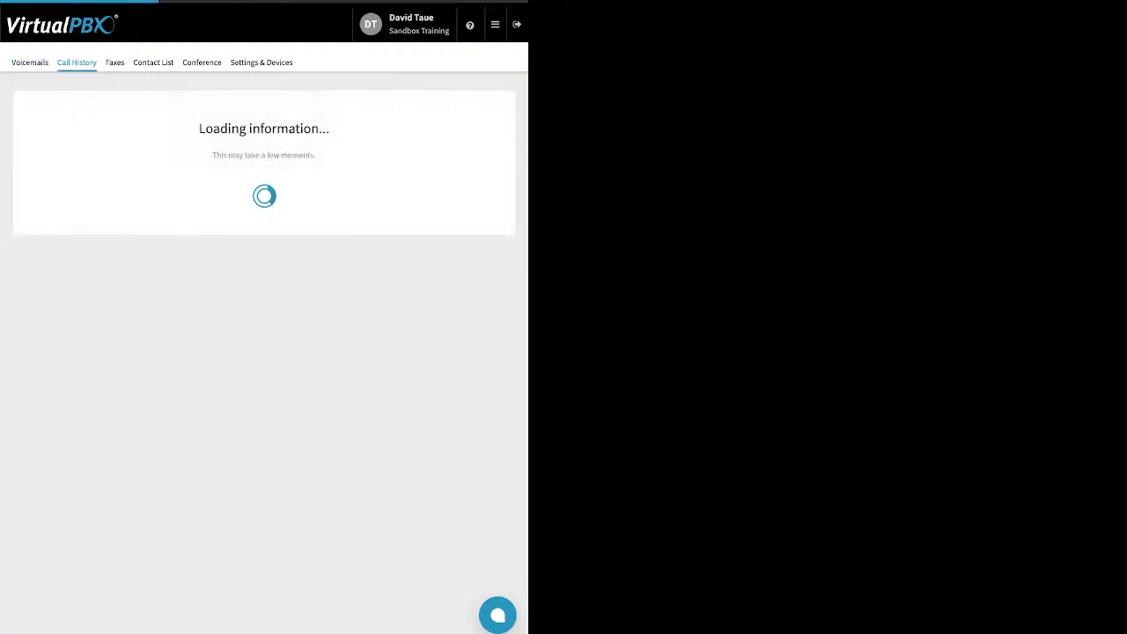
click(54, 101)
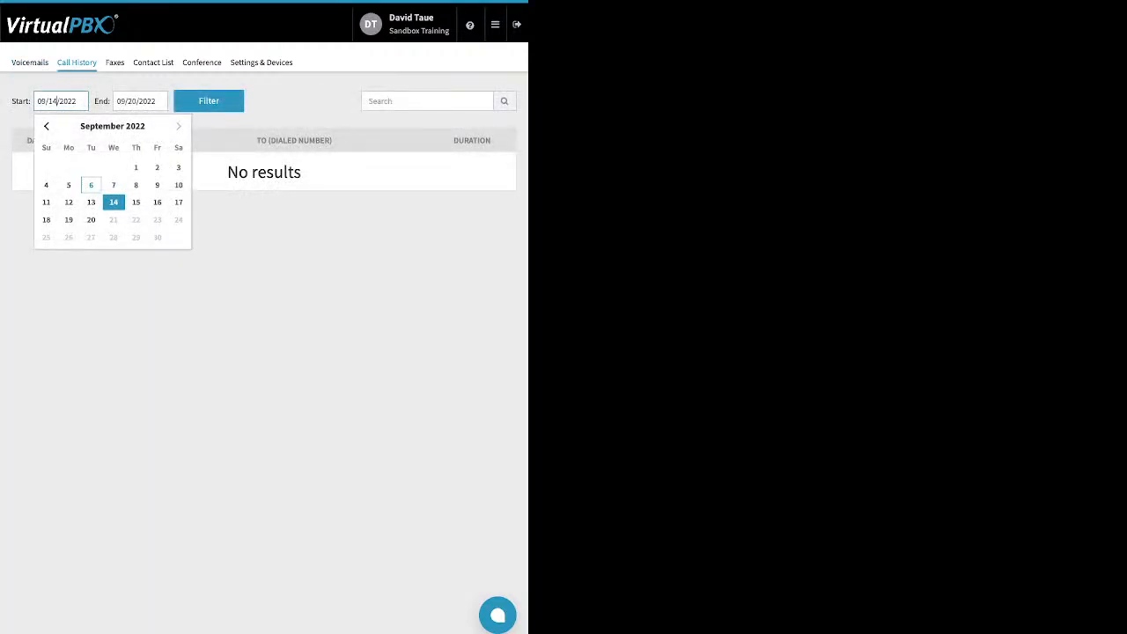
click(47, 126)
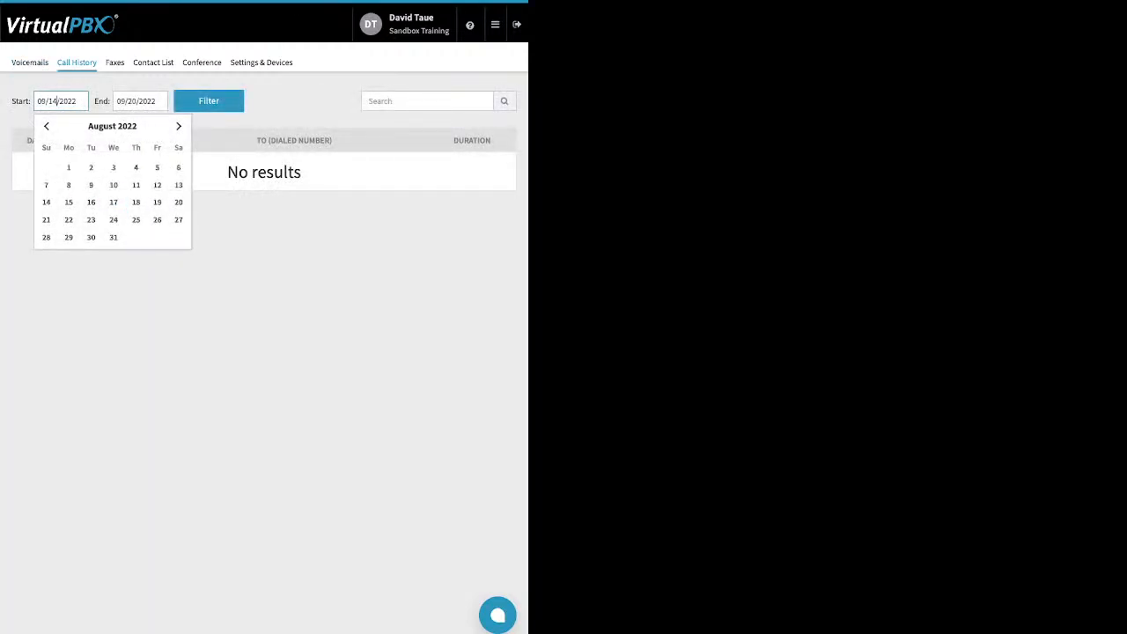
click(69, 167)
click(209, 100)
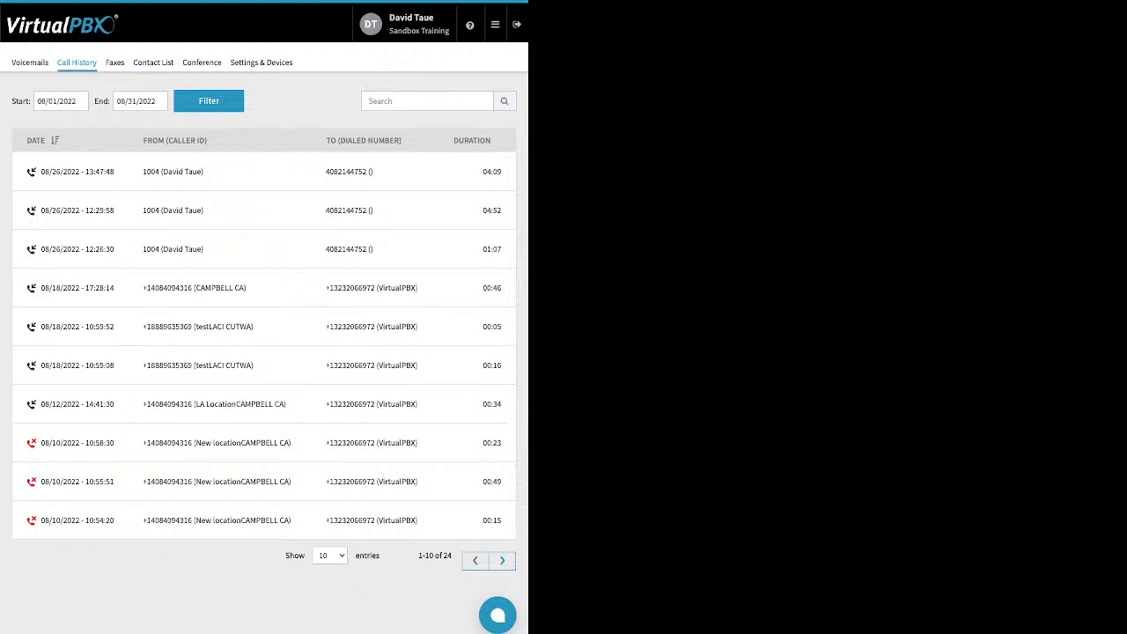
Look at the user's faxes and the contact list in the portal
click(115, 62)
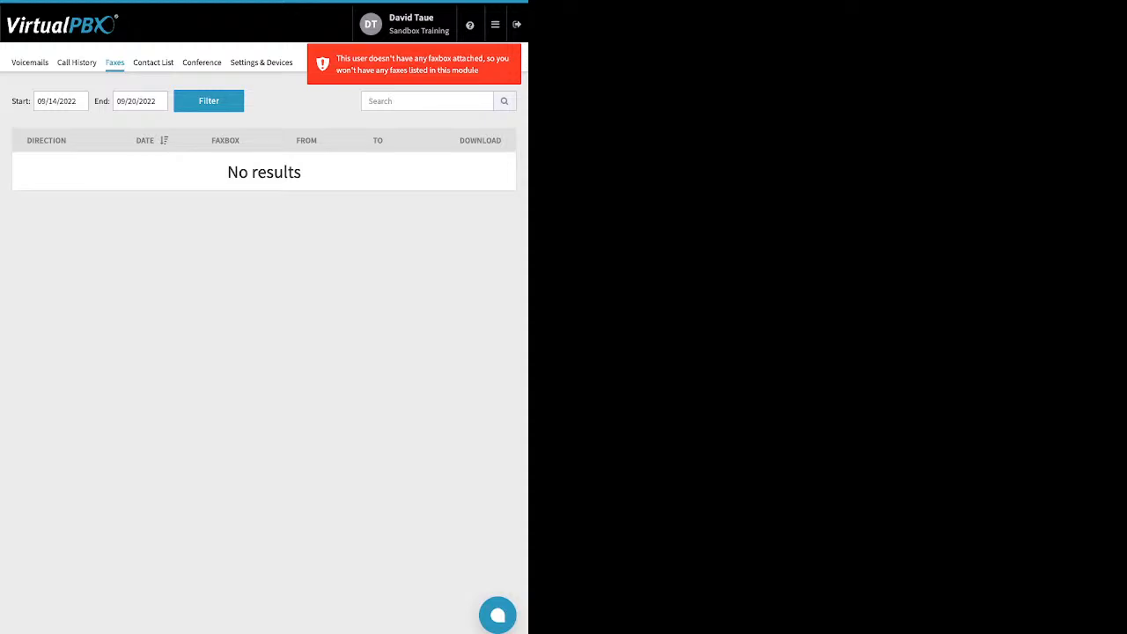
click(153, 63)
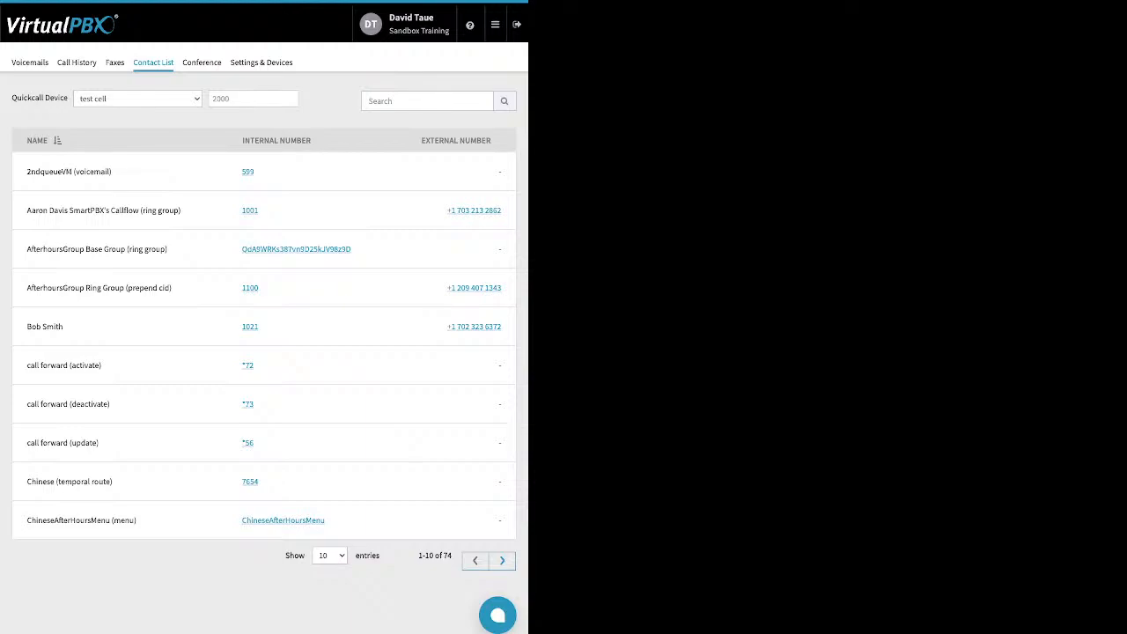
Examine the conference settings, including the moderator and participant PIN fields and the participant and tone options
click(201, 62)
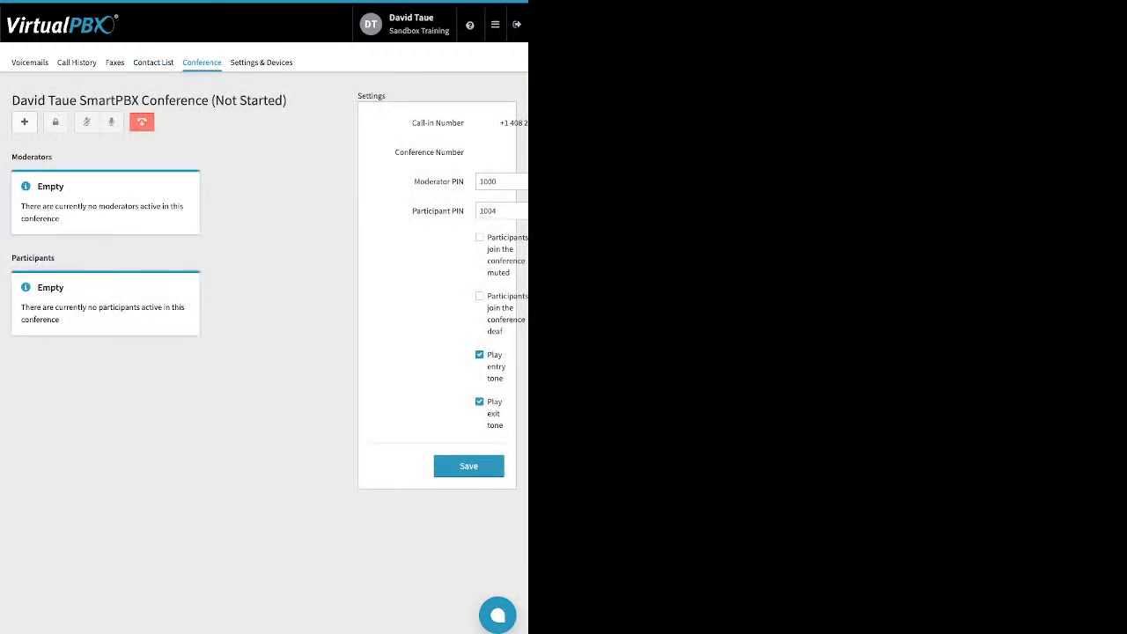
drag(413, 180, 465, 212)
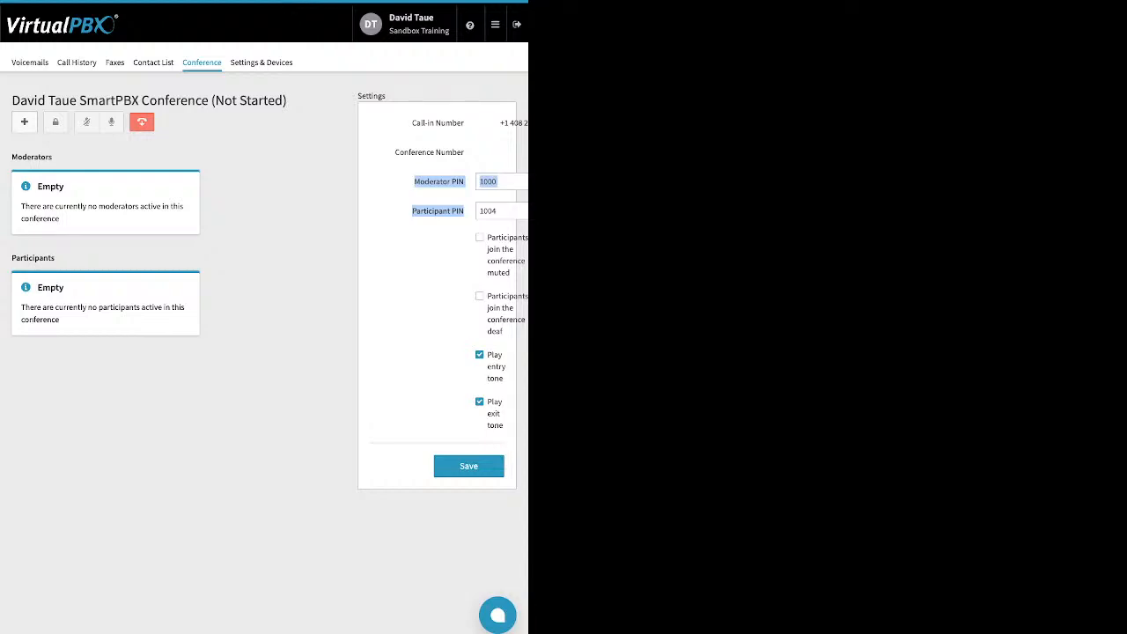
click(431, 242)
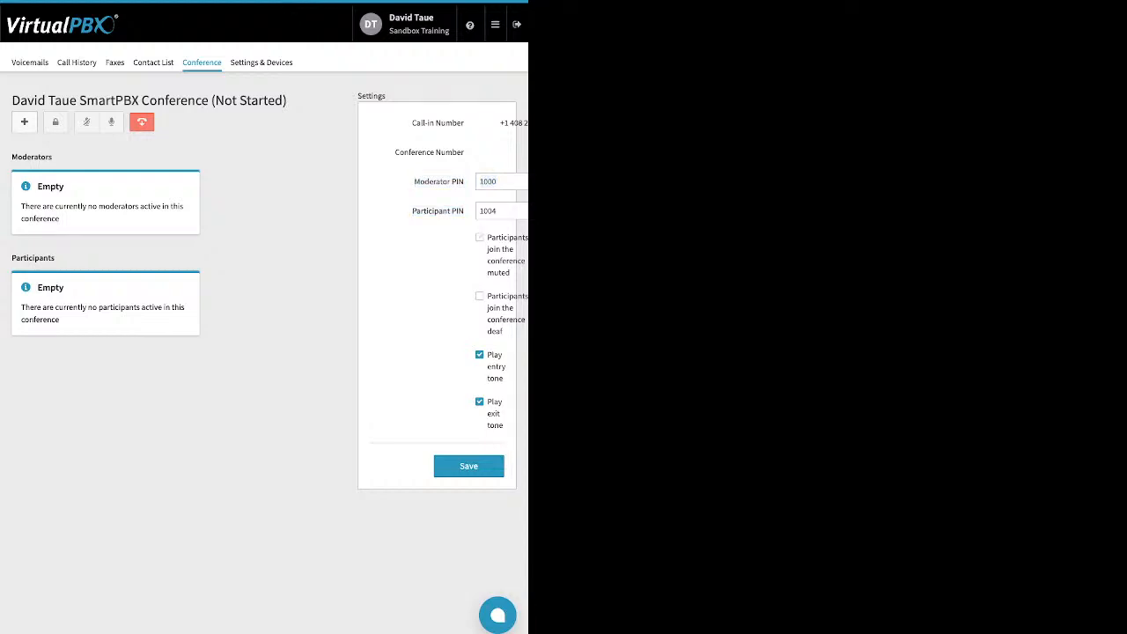
drag(487, 236, 504, 426)
click(432, 308)
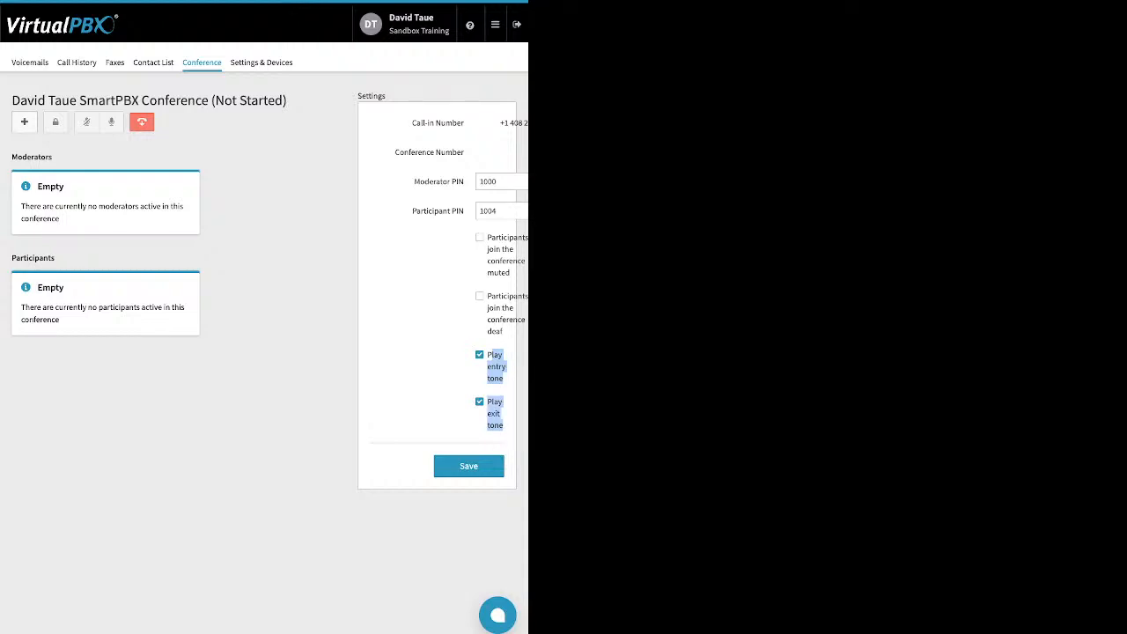
click(509, 426)
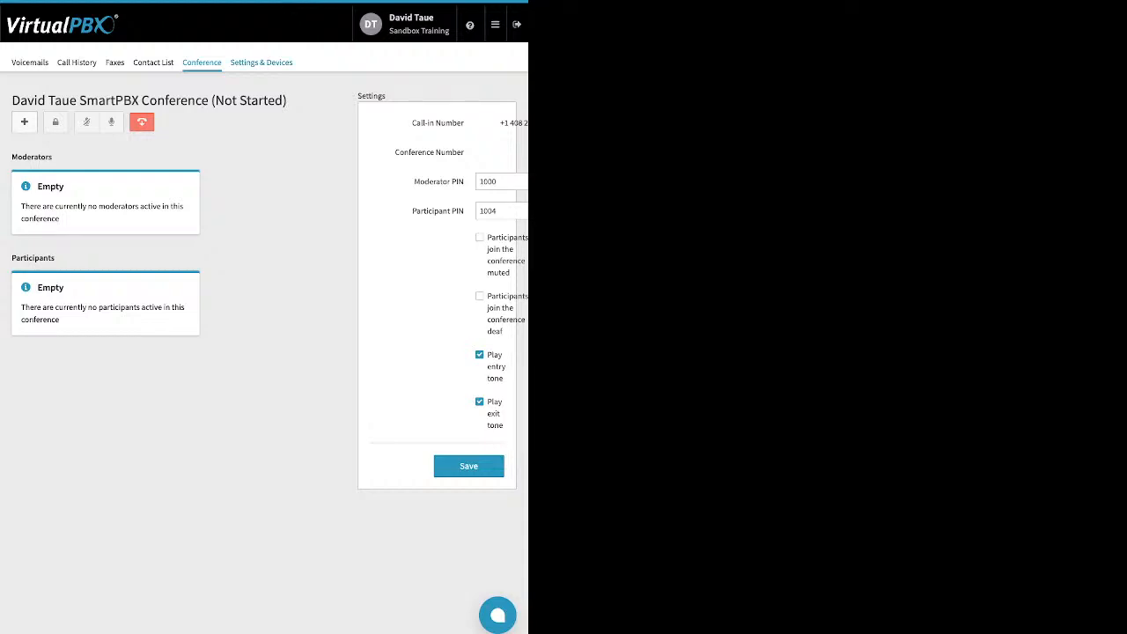
Open the portal's Settings & Devices and enable call forwarding to view its options
click(261, 62)
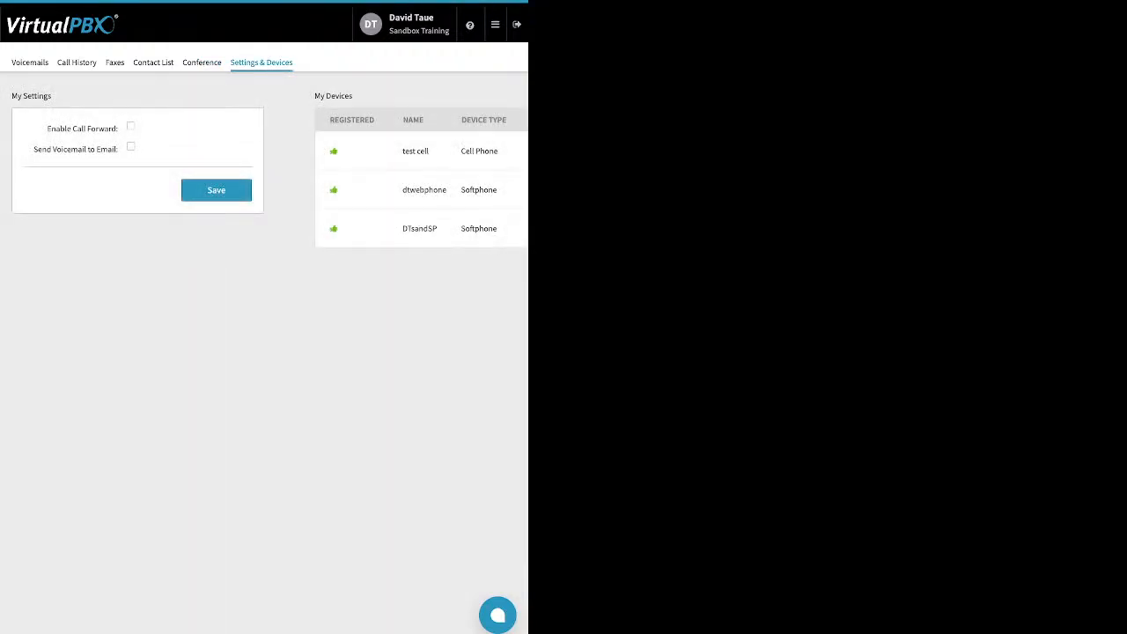
drag(47, 129, 118, 129)
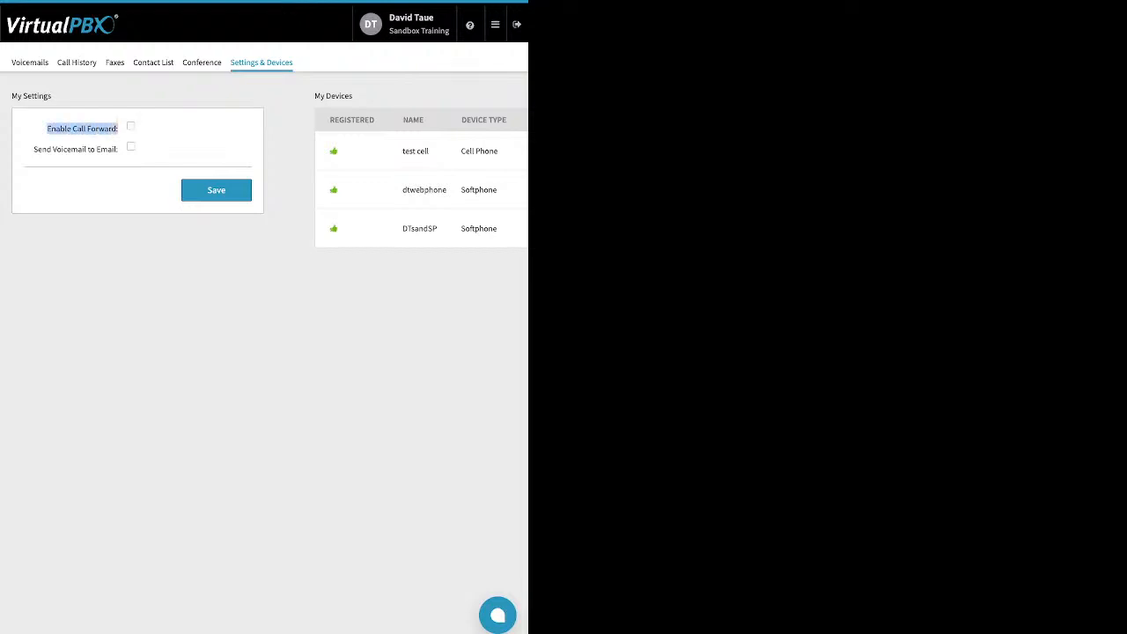
click(130, 125)
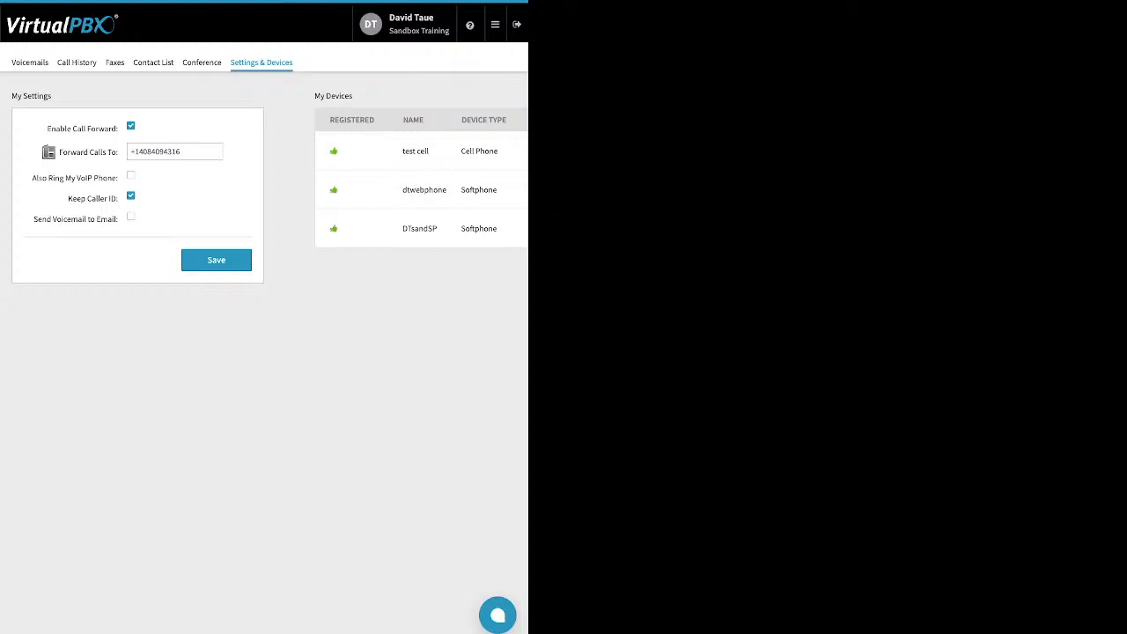
Leave the portal settings and return to the account Dashboard
mouse_move(495, 25)
click(326, 55)
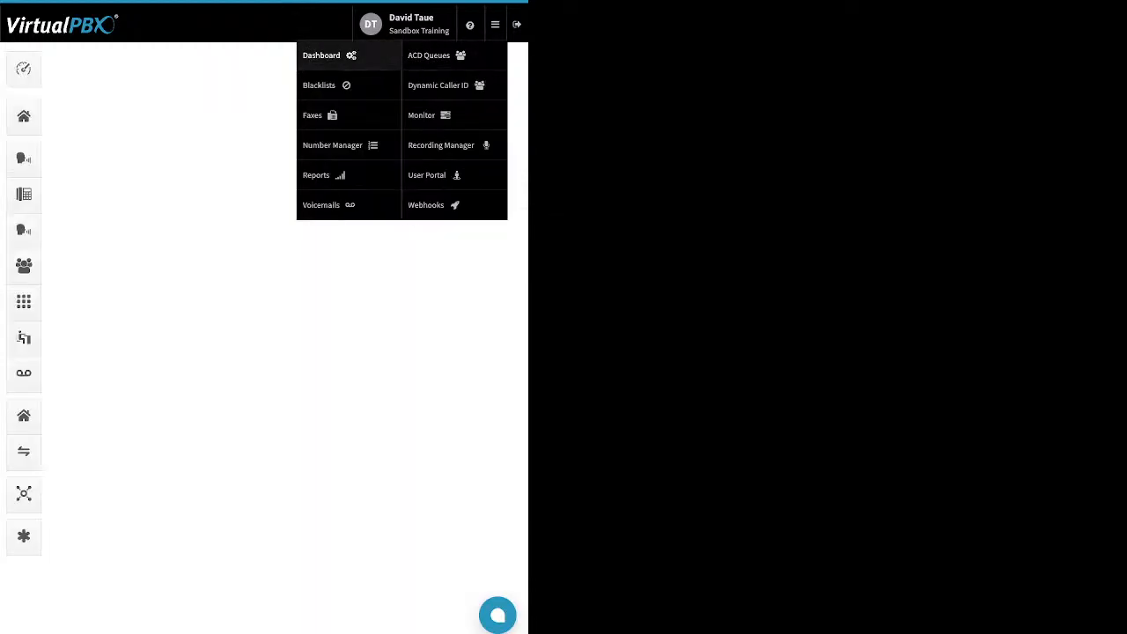